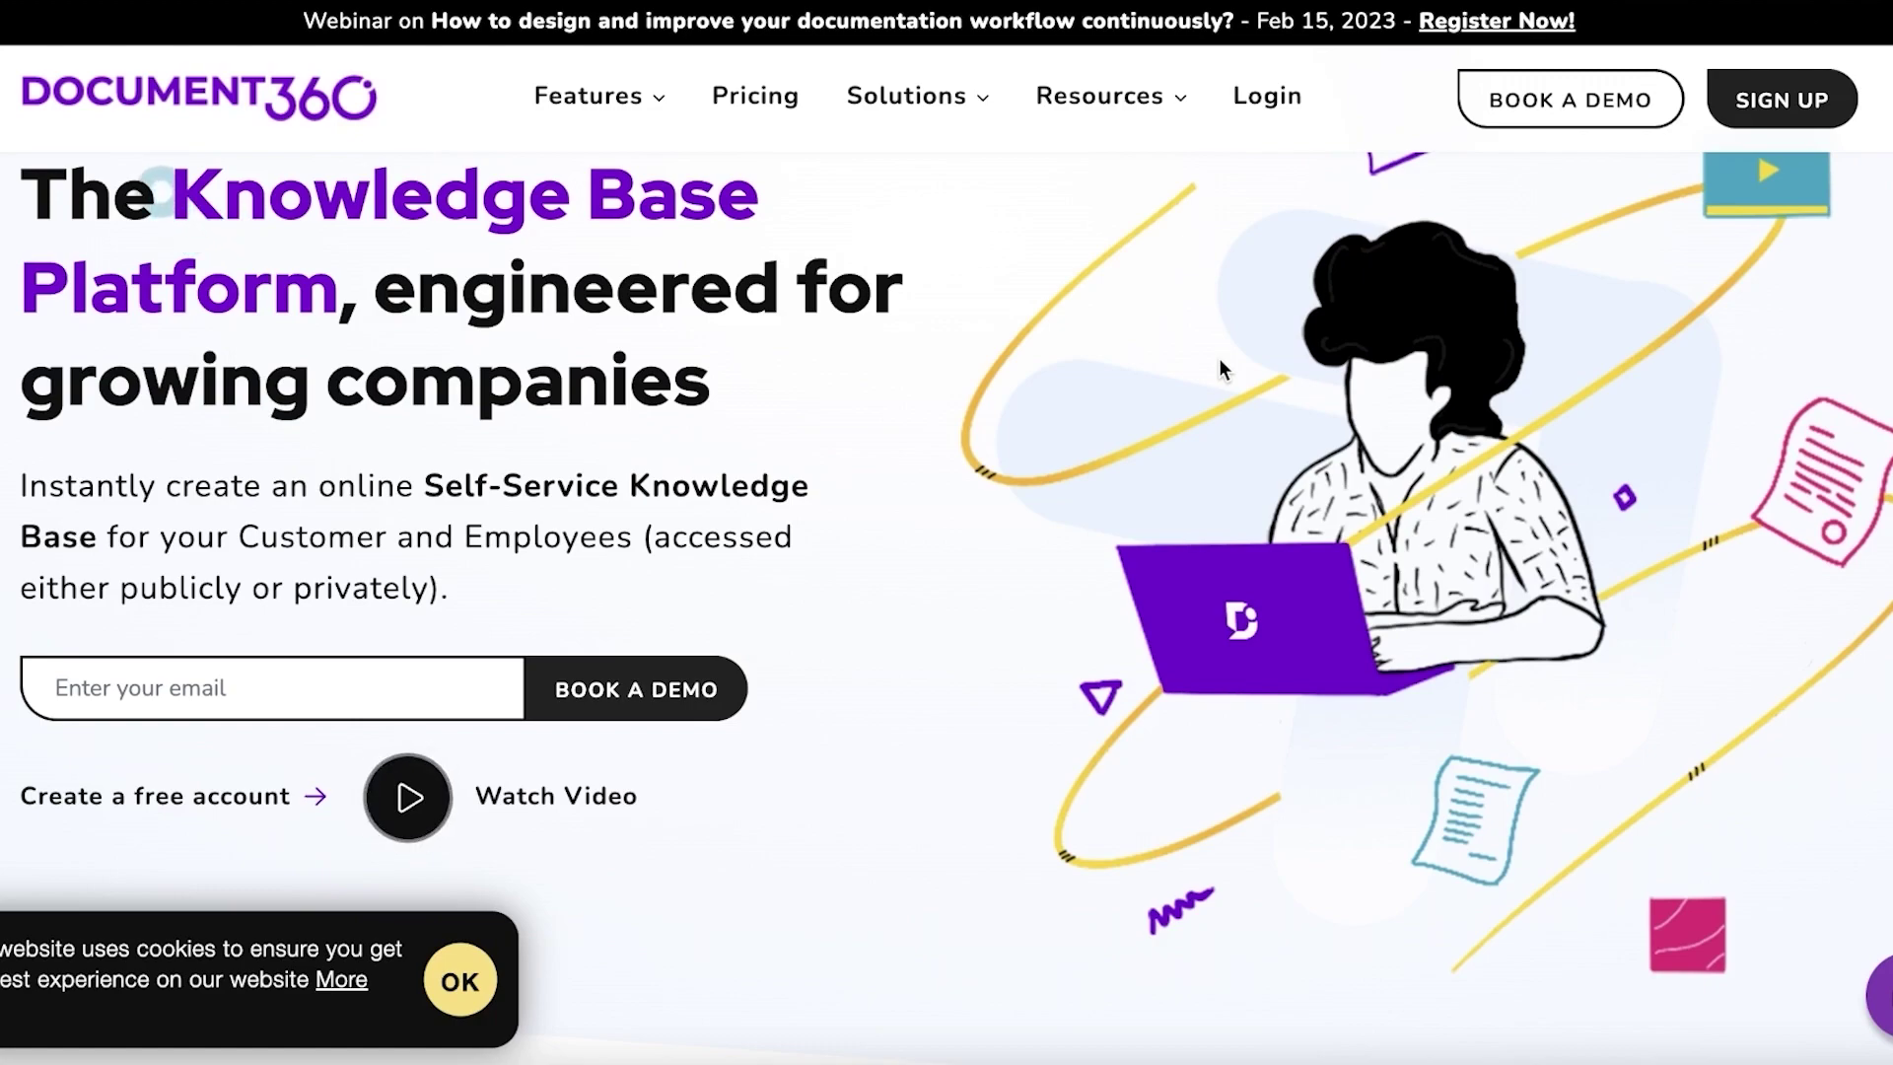
Step: Look over the introduction area of the Document360 home page
{"action": "scroll", "coordinate": [1141, 392], "scroll_direction": "up", "scroll_amount": 1}
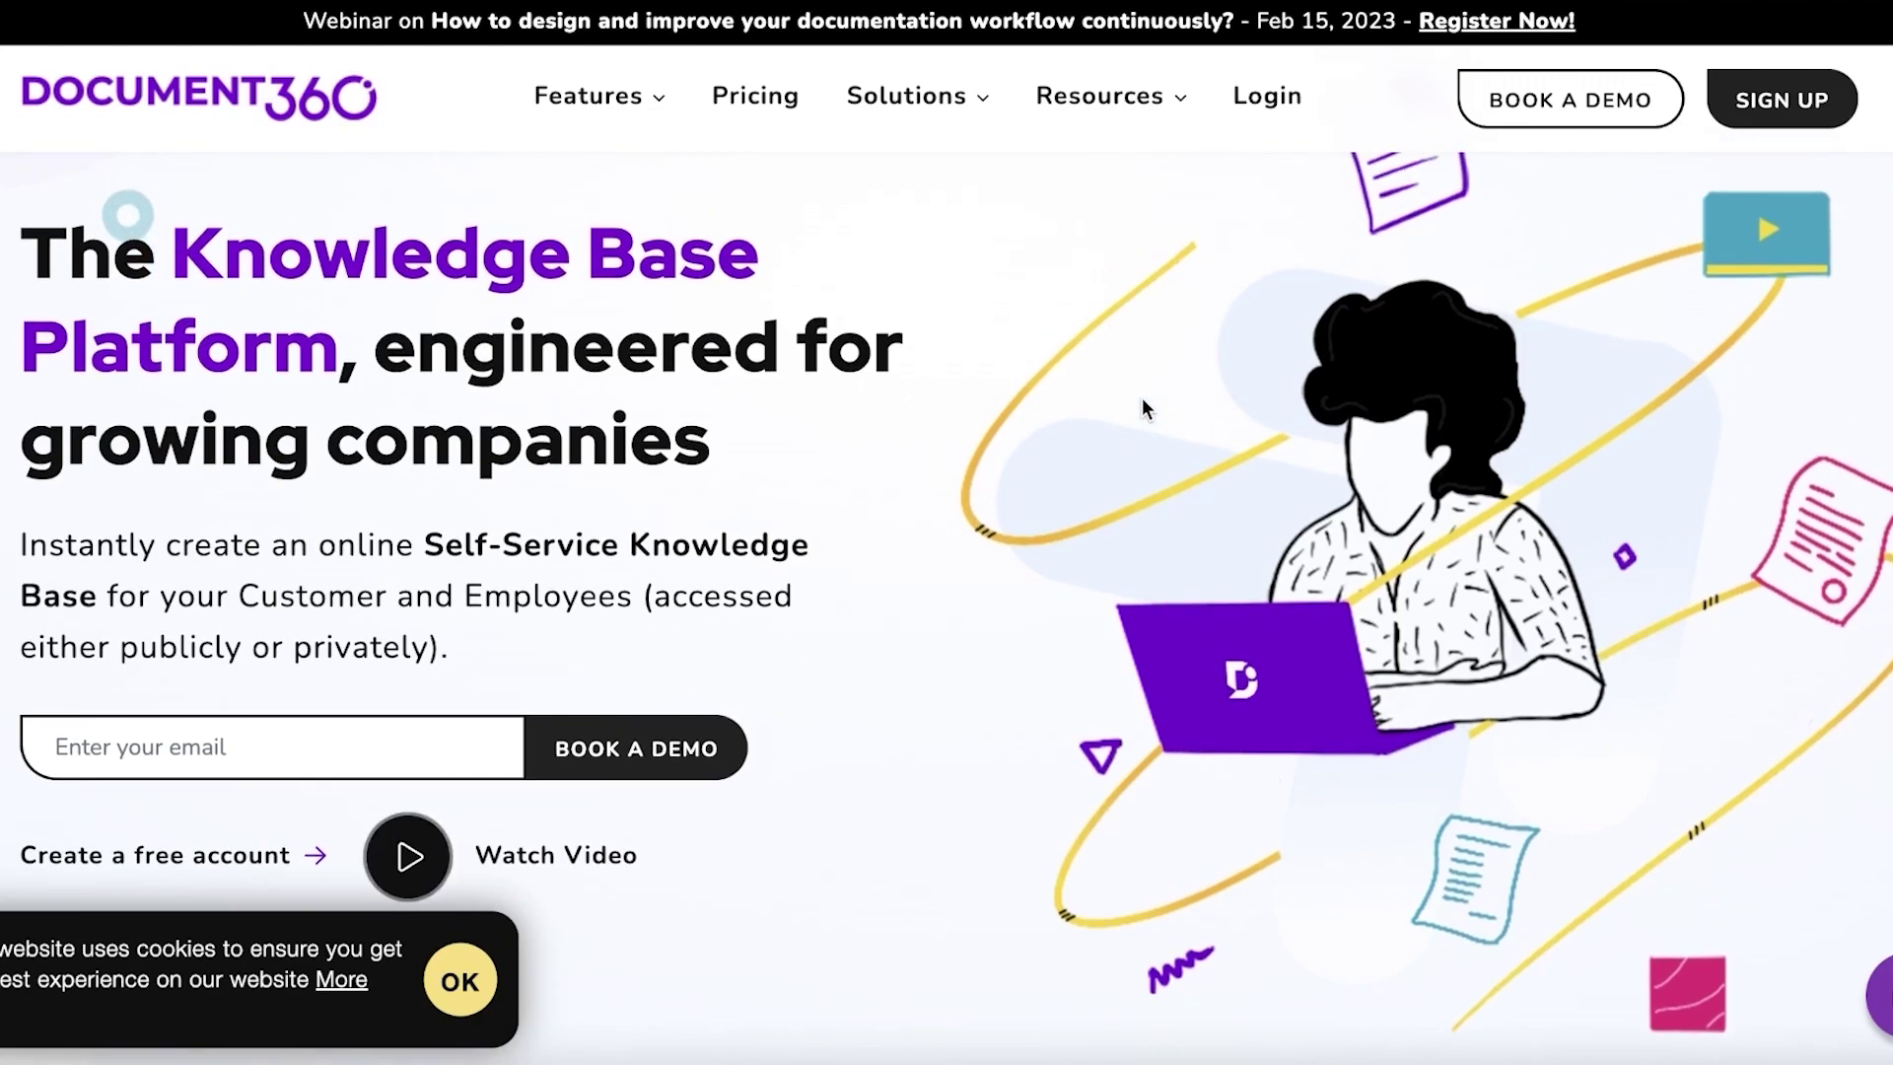
{"action": "scroll", "coordinate": [1142, 399], "scroll_direction": "up", "scroll_amount": 1}
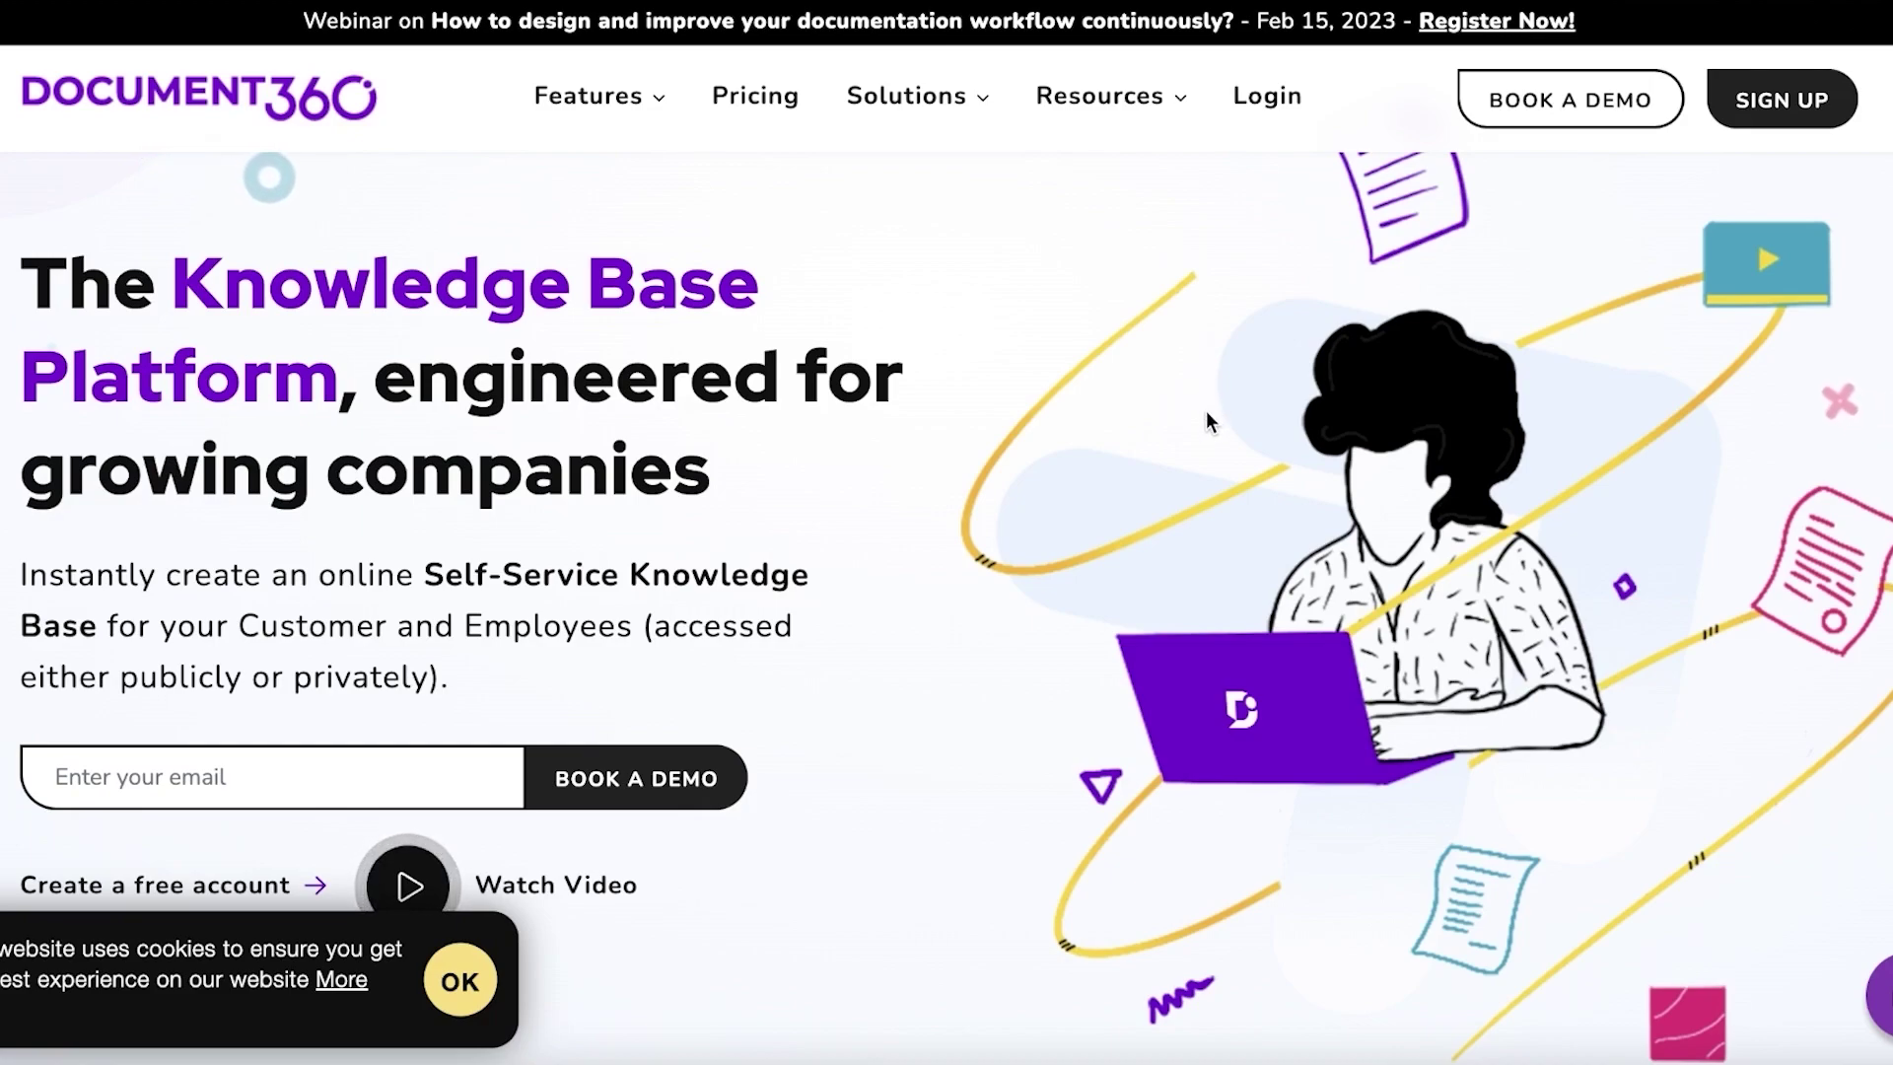
{"action": "scroll", "coordinate": [1192, 386], "scroll_direction": "down", "scroll_amount": 1}
{"action": "scroll", "coordinate": [1191, 376], "scroll_direction": "down", "scroll_amount": 2}
{"action": "scroll", "coordinate": [1191, 376], "scroll_direction": "up", "scroll_amount": 1}
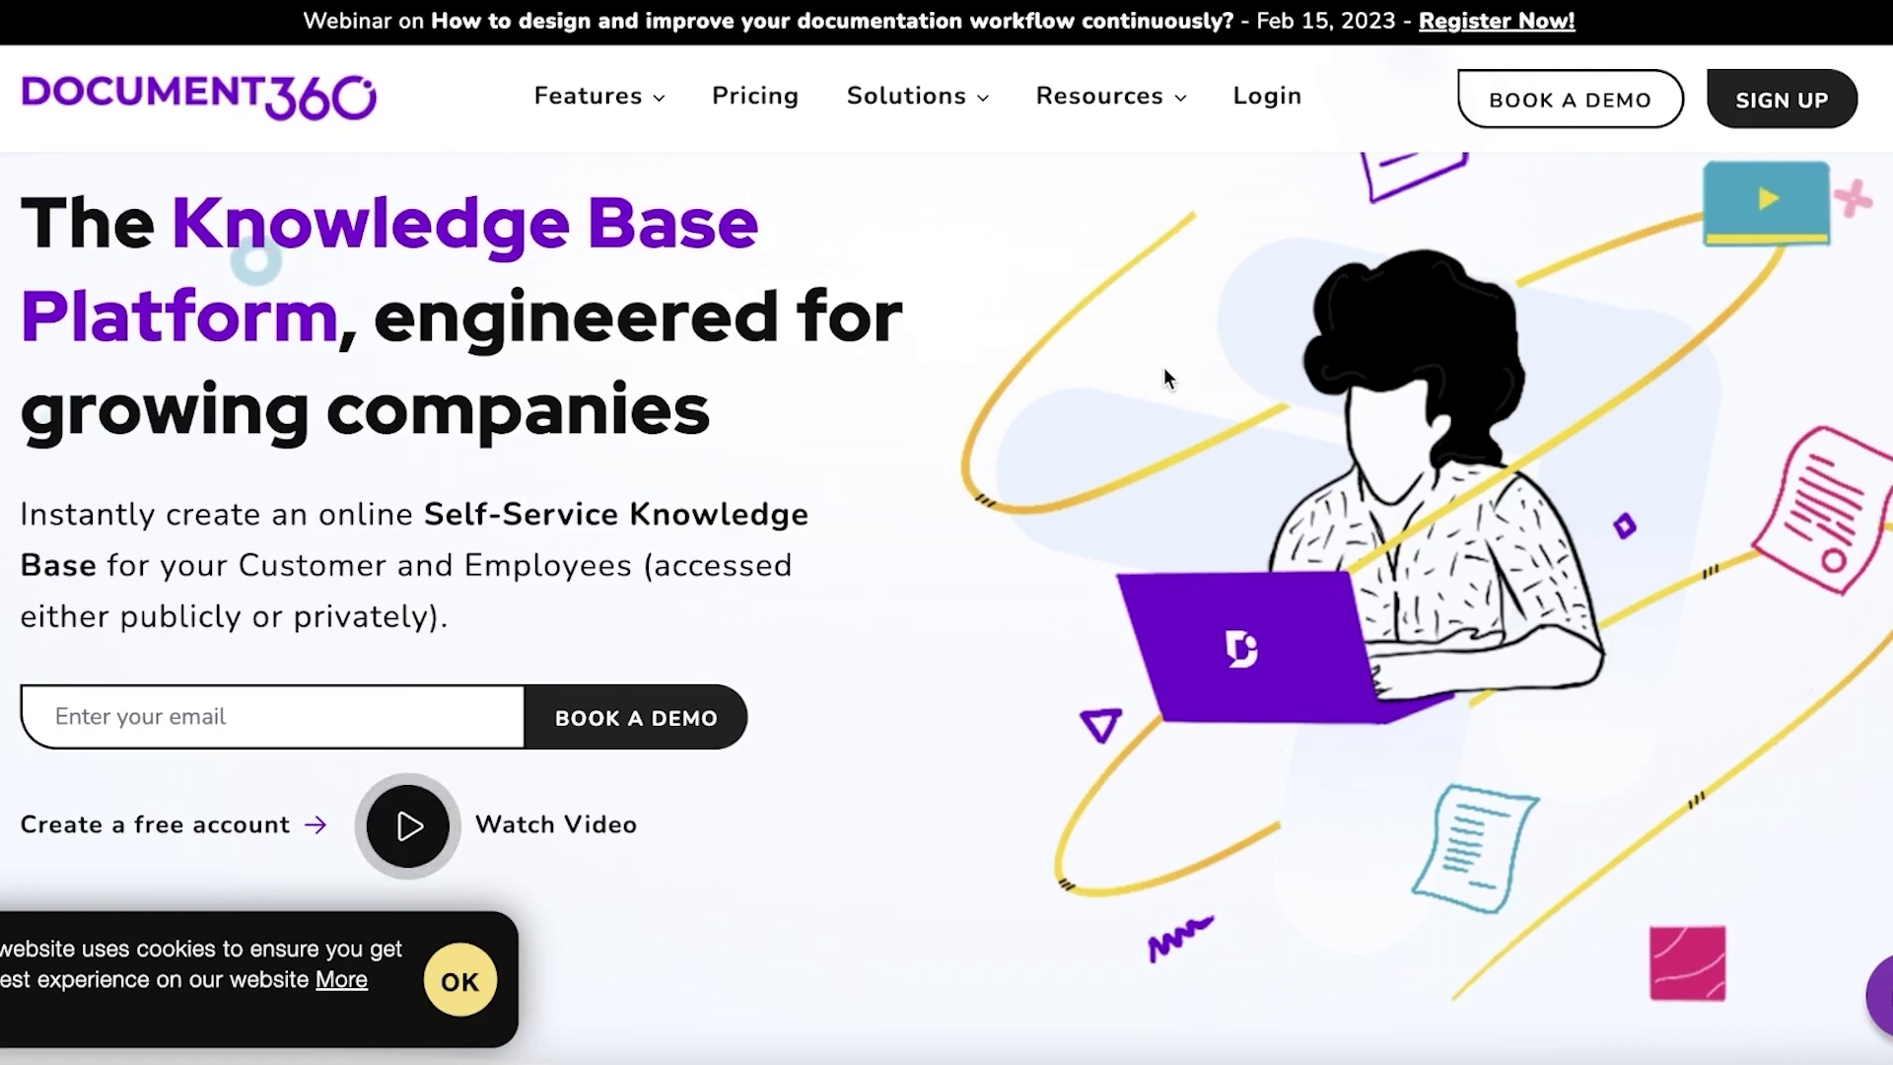
{"action": "scroll", "coordinate": [1164, 368], "scroll_direction": "down", "scroll_amount": 6}
{"action": "scroll", "coordinate": [1156, 368], "scroll_direction": "down", "scroll_amount": 3}
{"action": "scroll", "coordinate": [1153, 369], "scroll_direction": "up", "scroll_amount": 7}
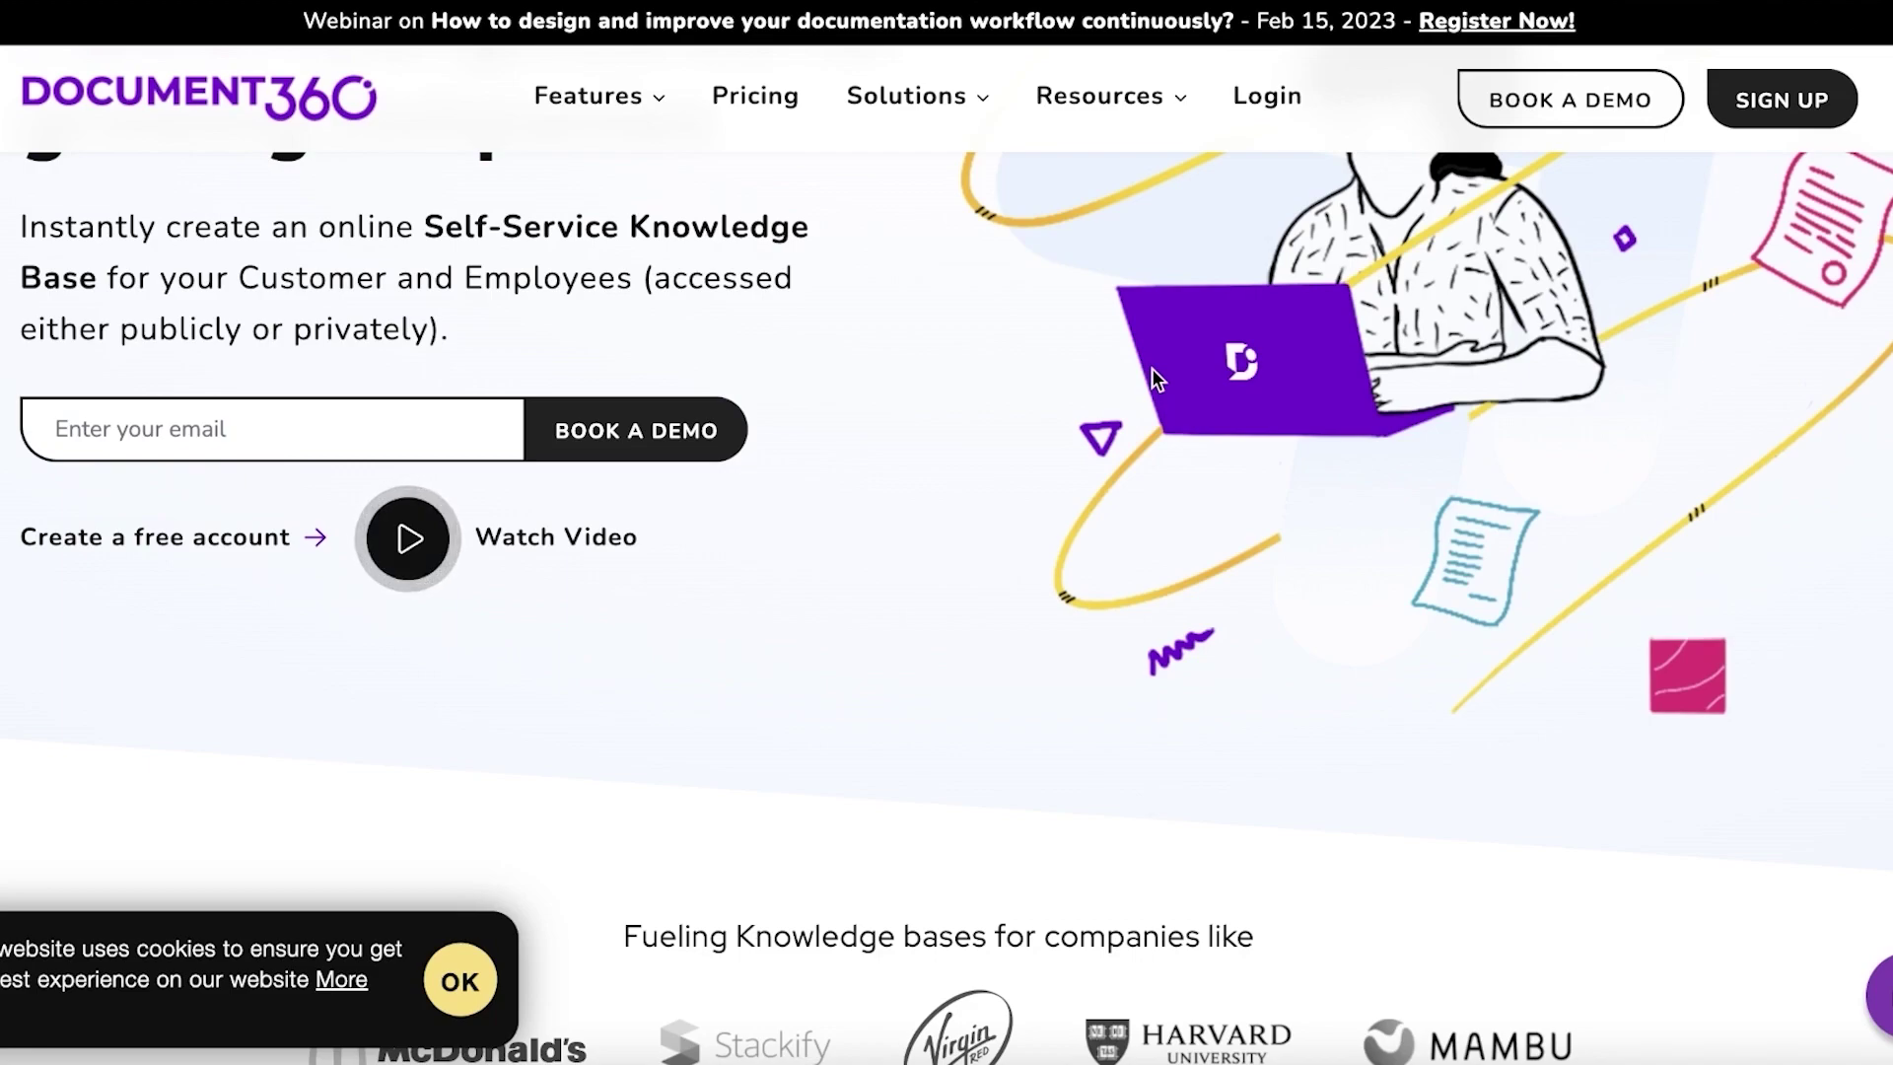
{"action": "scroll", "coordinate": [1156, 378], "scroll_direction": "up", "scroll_amount": 5}
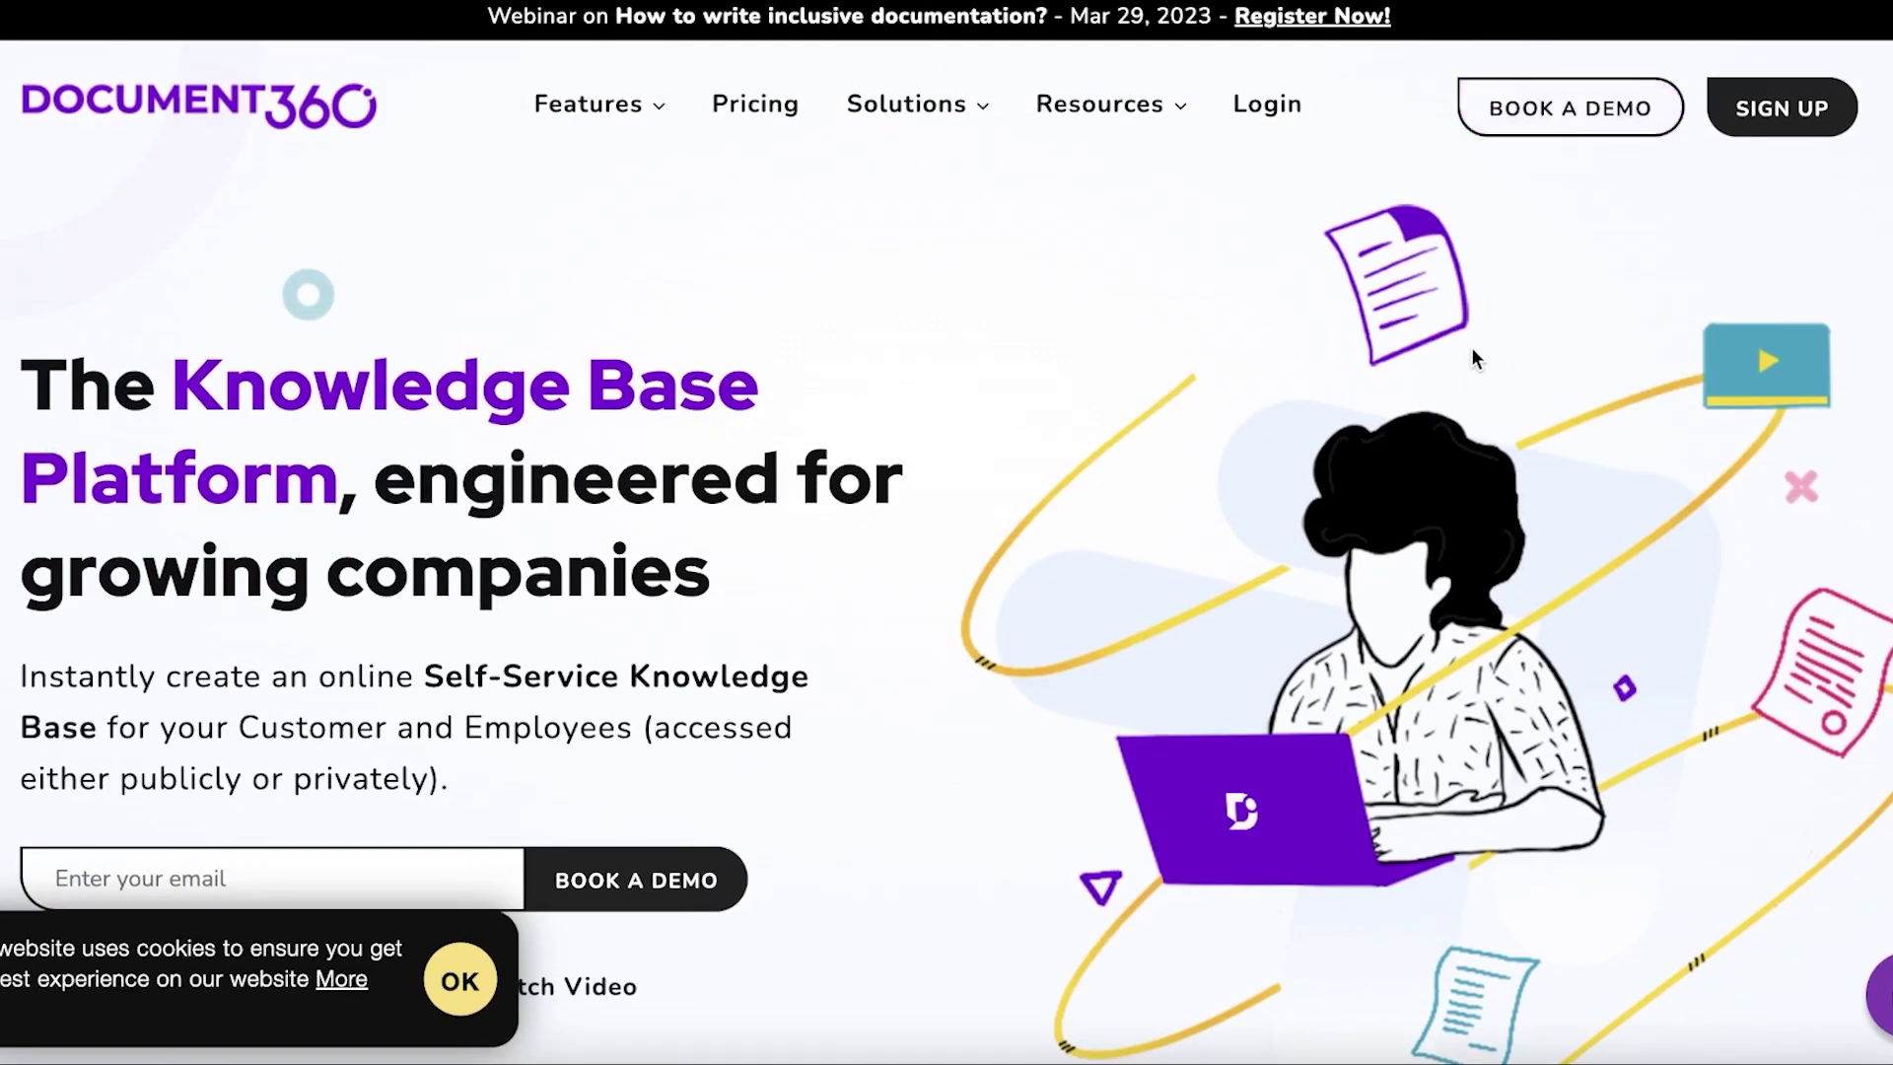
{"action": "scroll", "coordinate": [1463, 361], "scroll_direction": "down", "scroll_amount": 3}
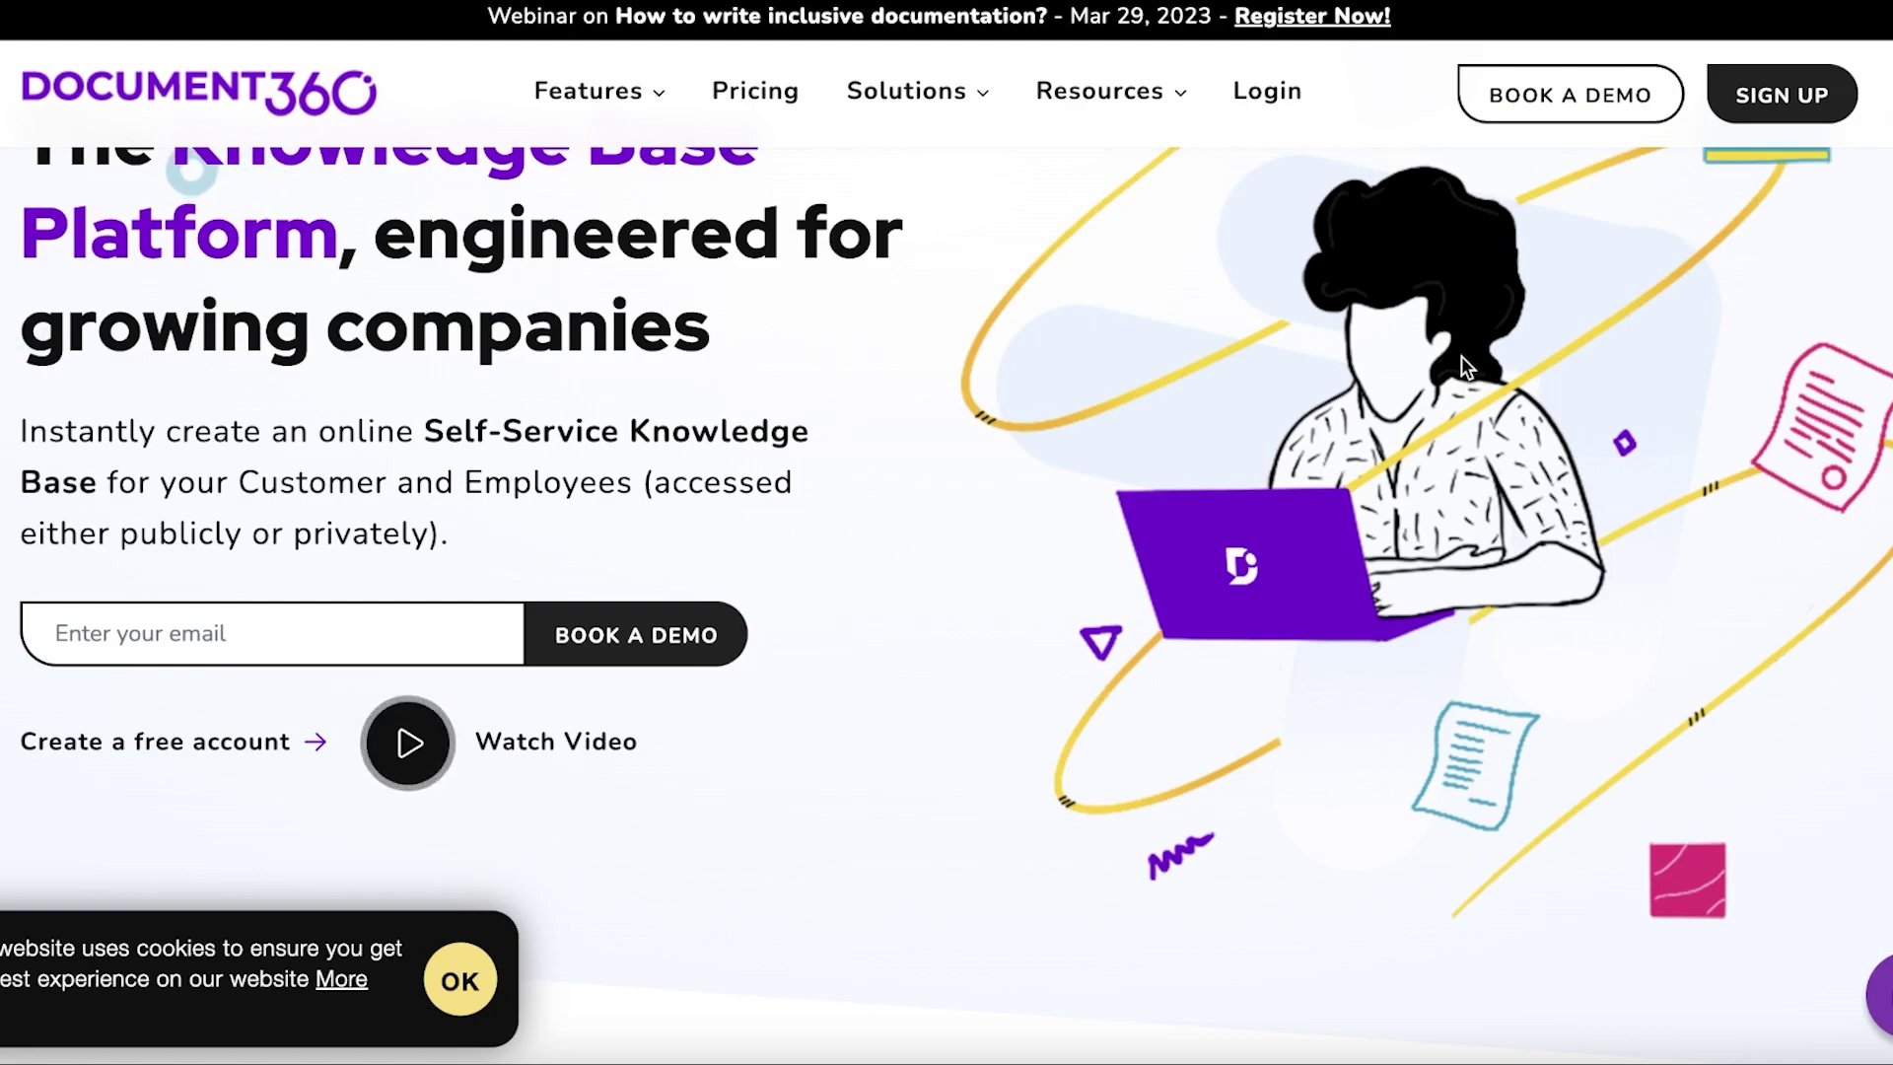
{"action": "scroll", "coordinate": [1461, 356], "scroll_direction": "down", "scroll_amount": 3}
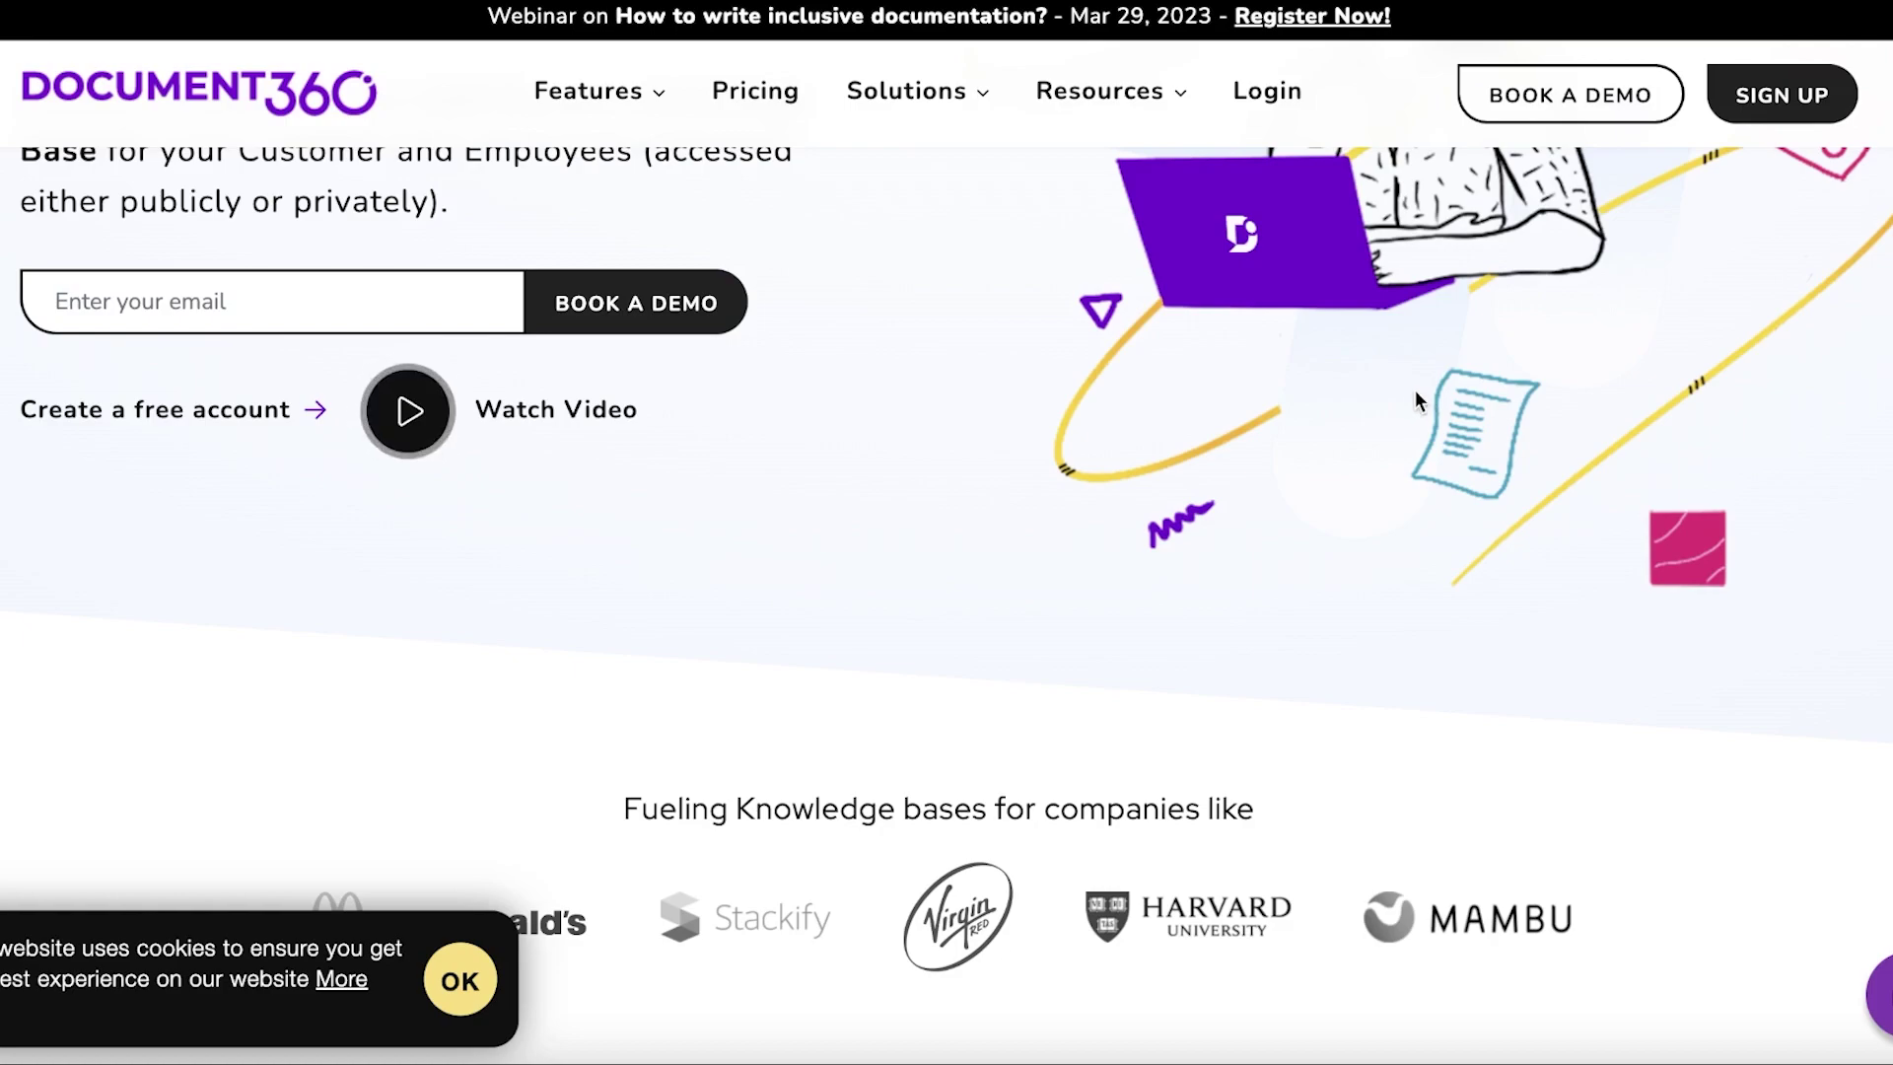
{"action": "scroll", "coordinate": [1418, 393], "scroll_direction": "up", "scroll_amount": 5}
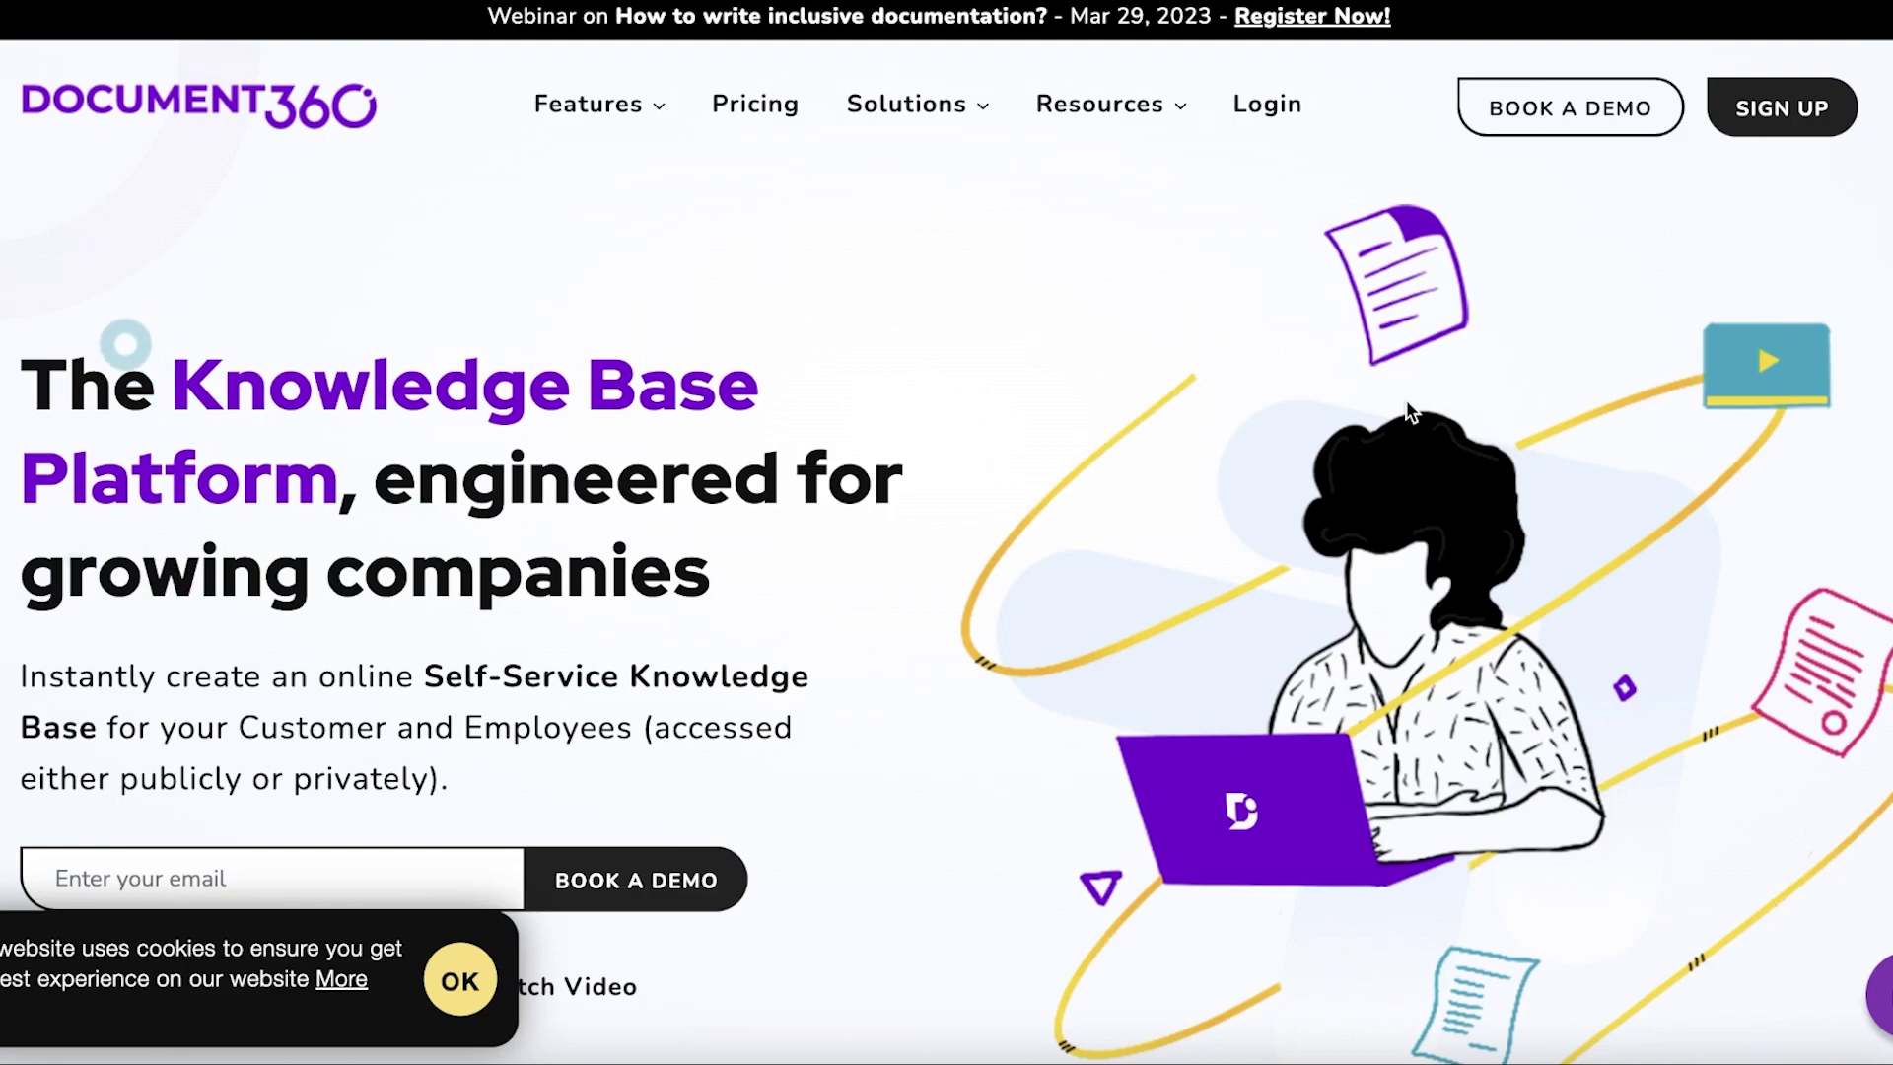
Step: Examine the customer logos and the Knowledge Base Portal and Knowledge Base Site sections on the home page
{"action": "scroll", "coordinate": [1276, 357], "scroll_direction": "down", "scroll_amount": 3}
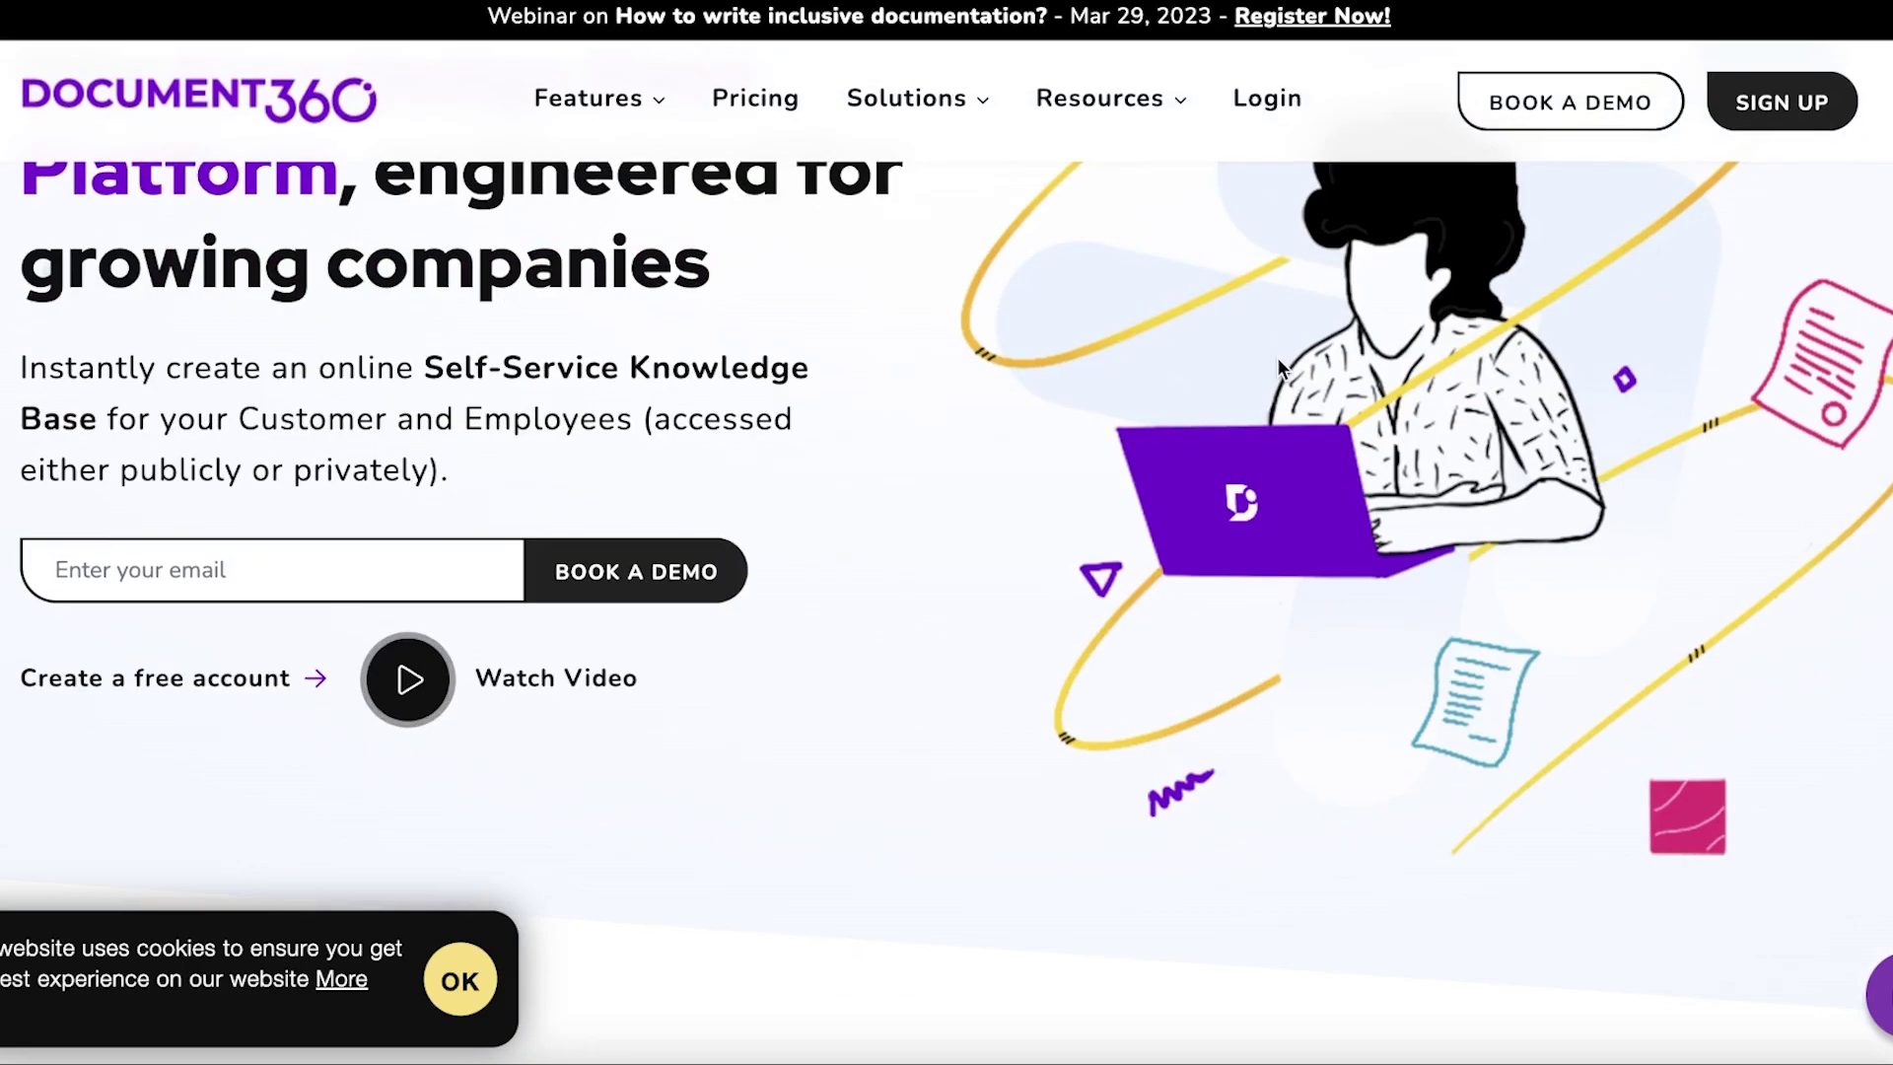
{"action": "scroll", "coordinate": [1278, 365], "scroll_direction": "down", "scroll_amount": 9}
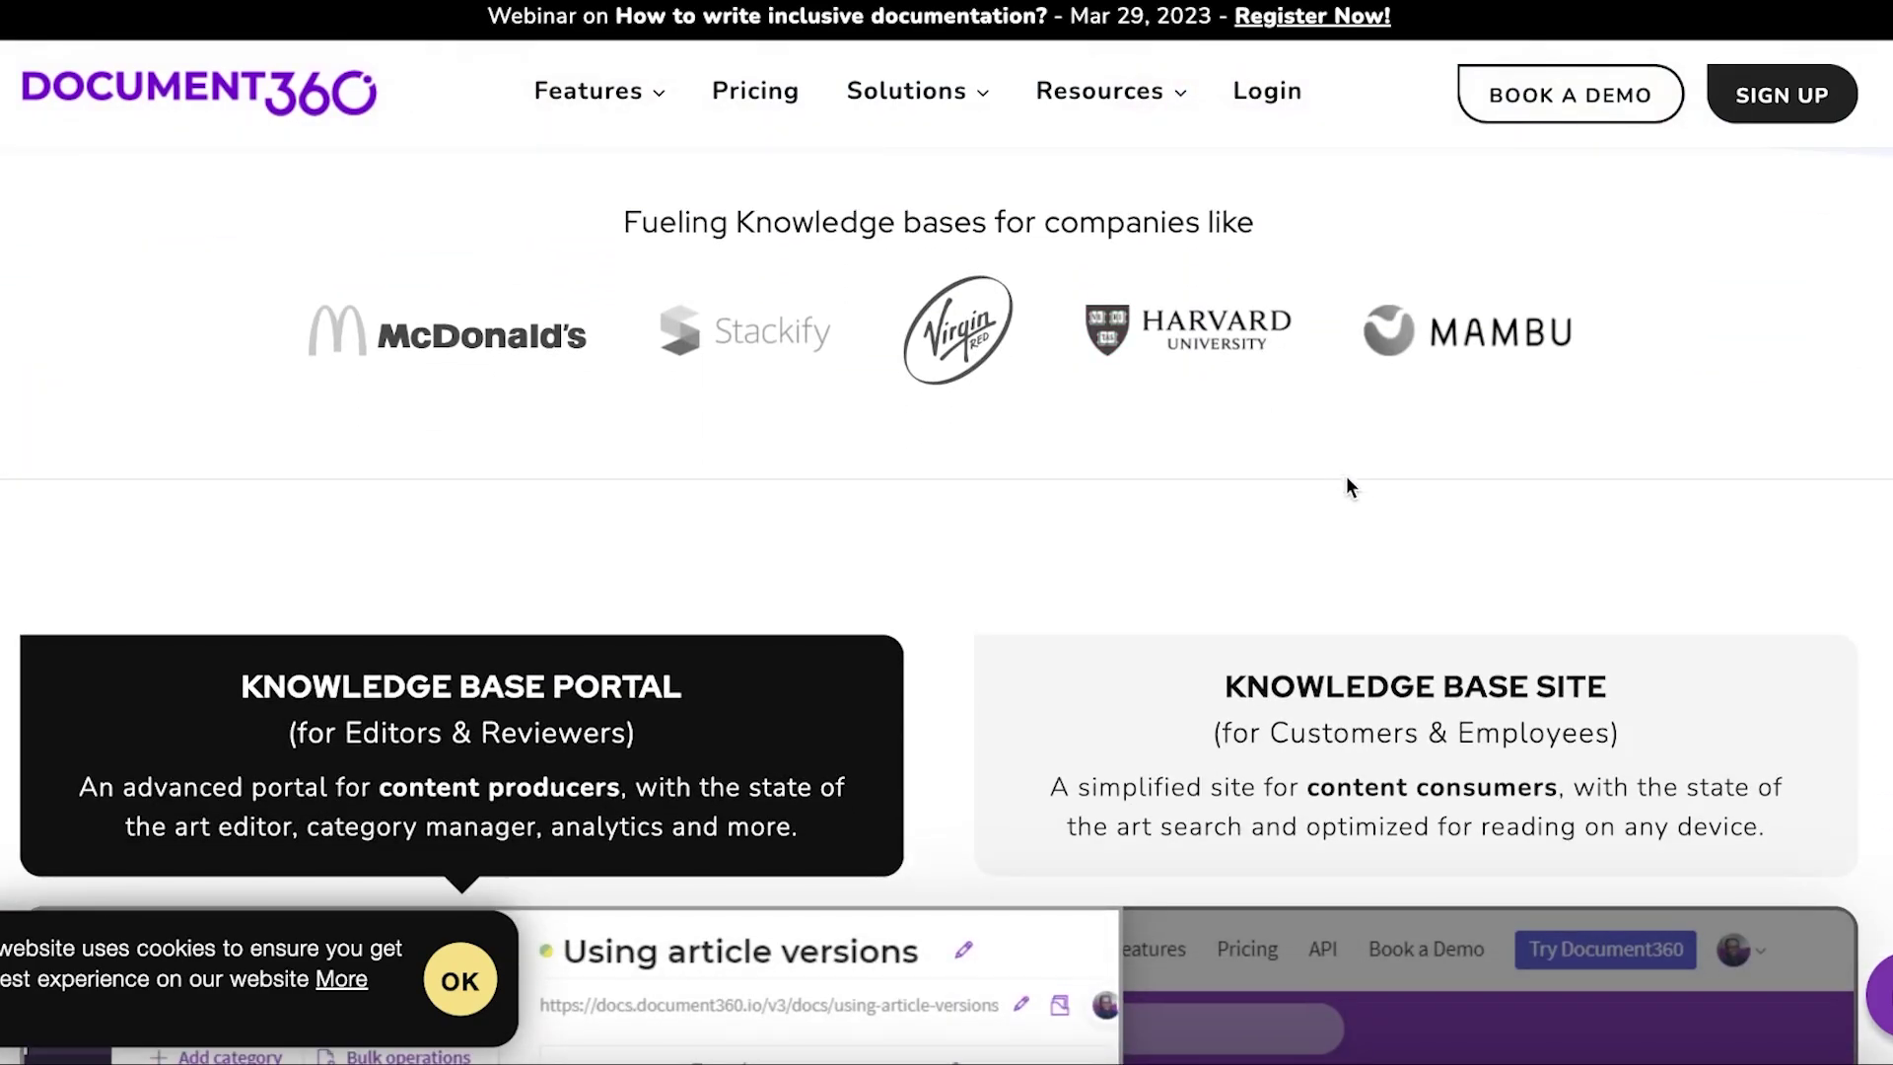
{"action": "scroll", "coordinate": [1346, 481], "scroll_direction": "up", "scroll_amount": 12}
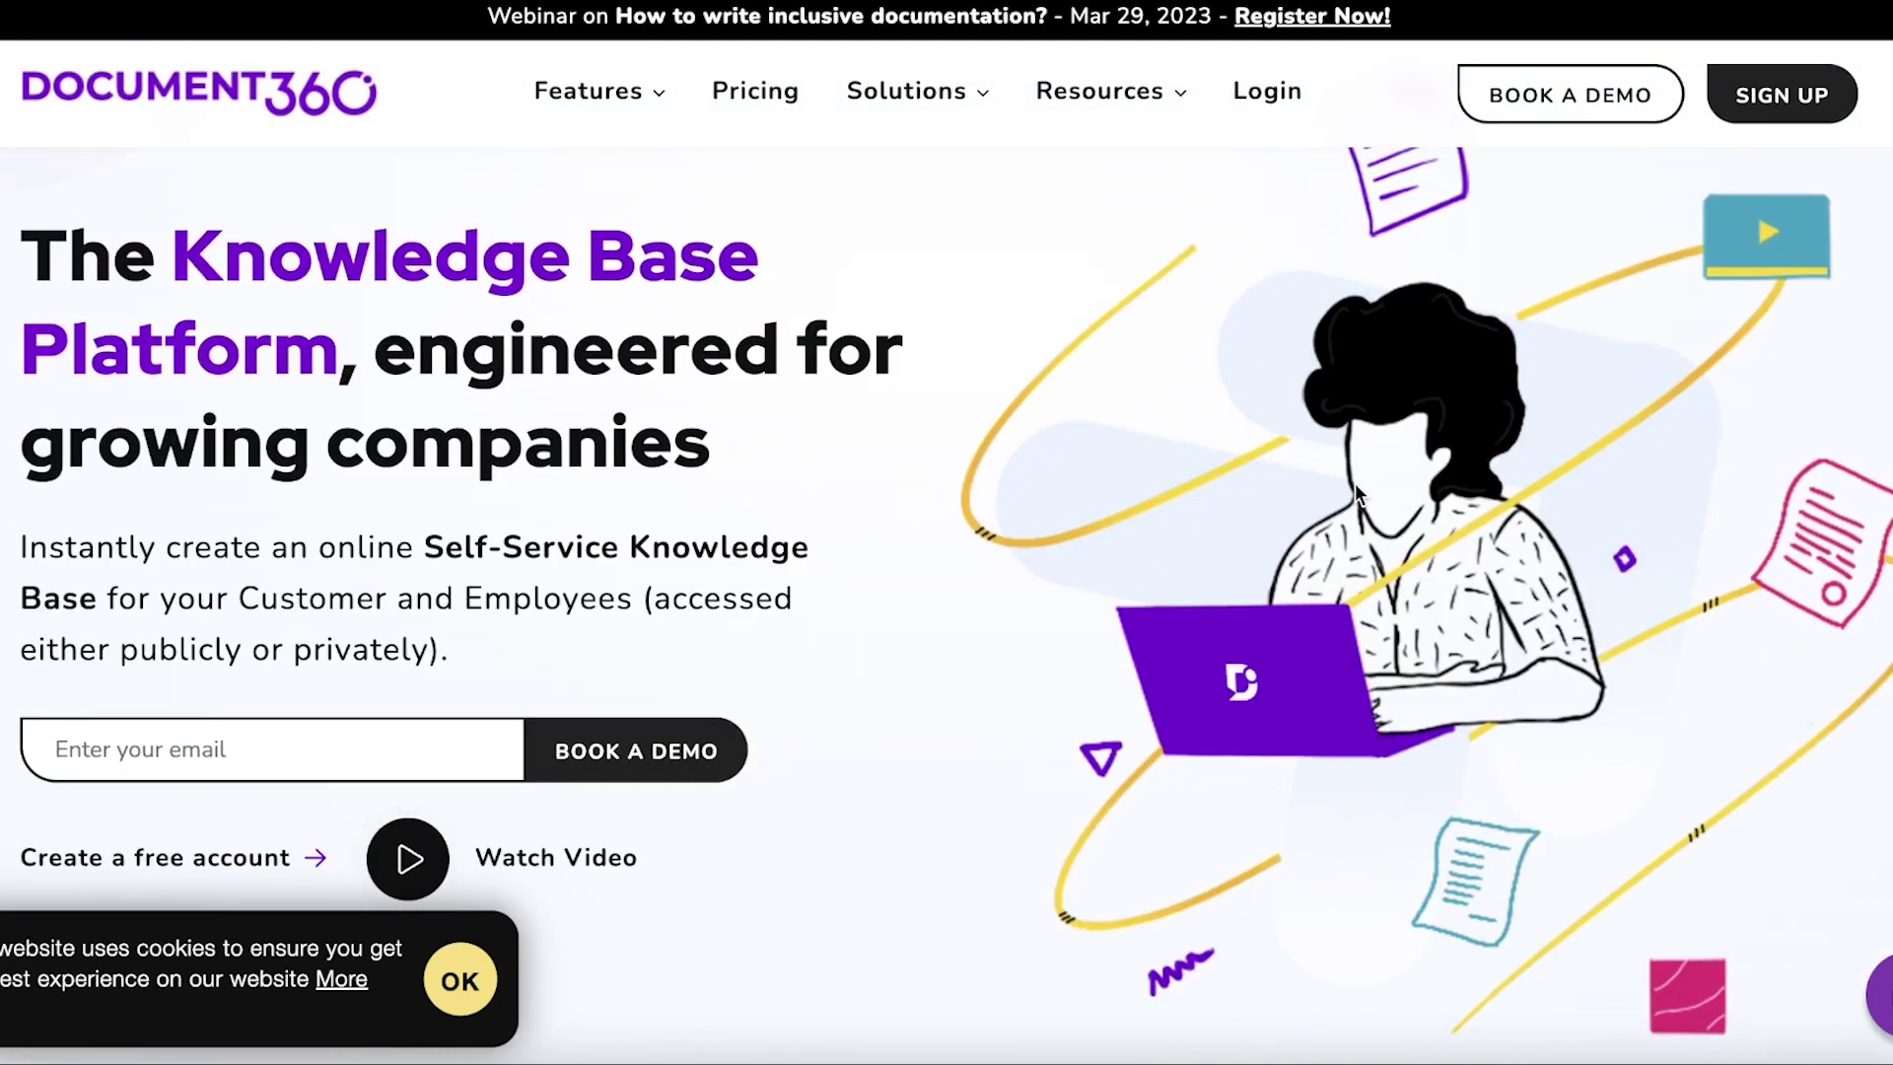
{"action": "scroll", "coordinate": [1354, 483], "scroll_direction": "down", "scroll_amount": 3}
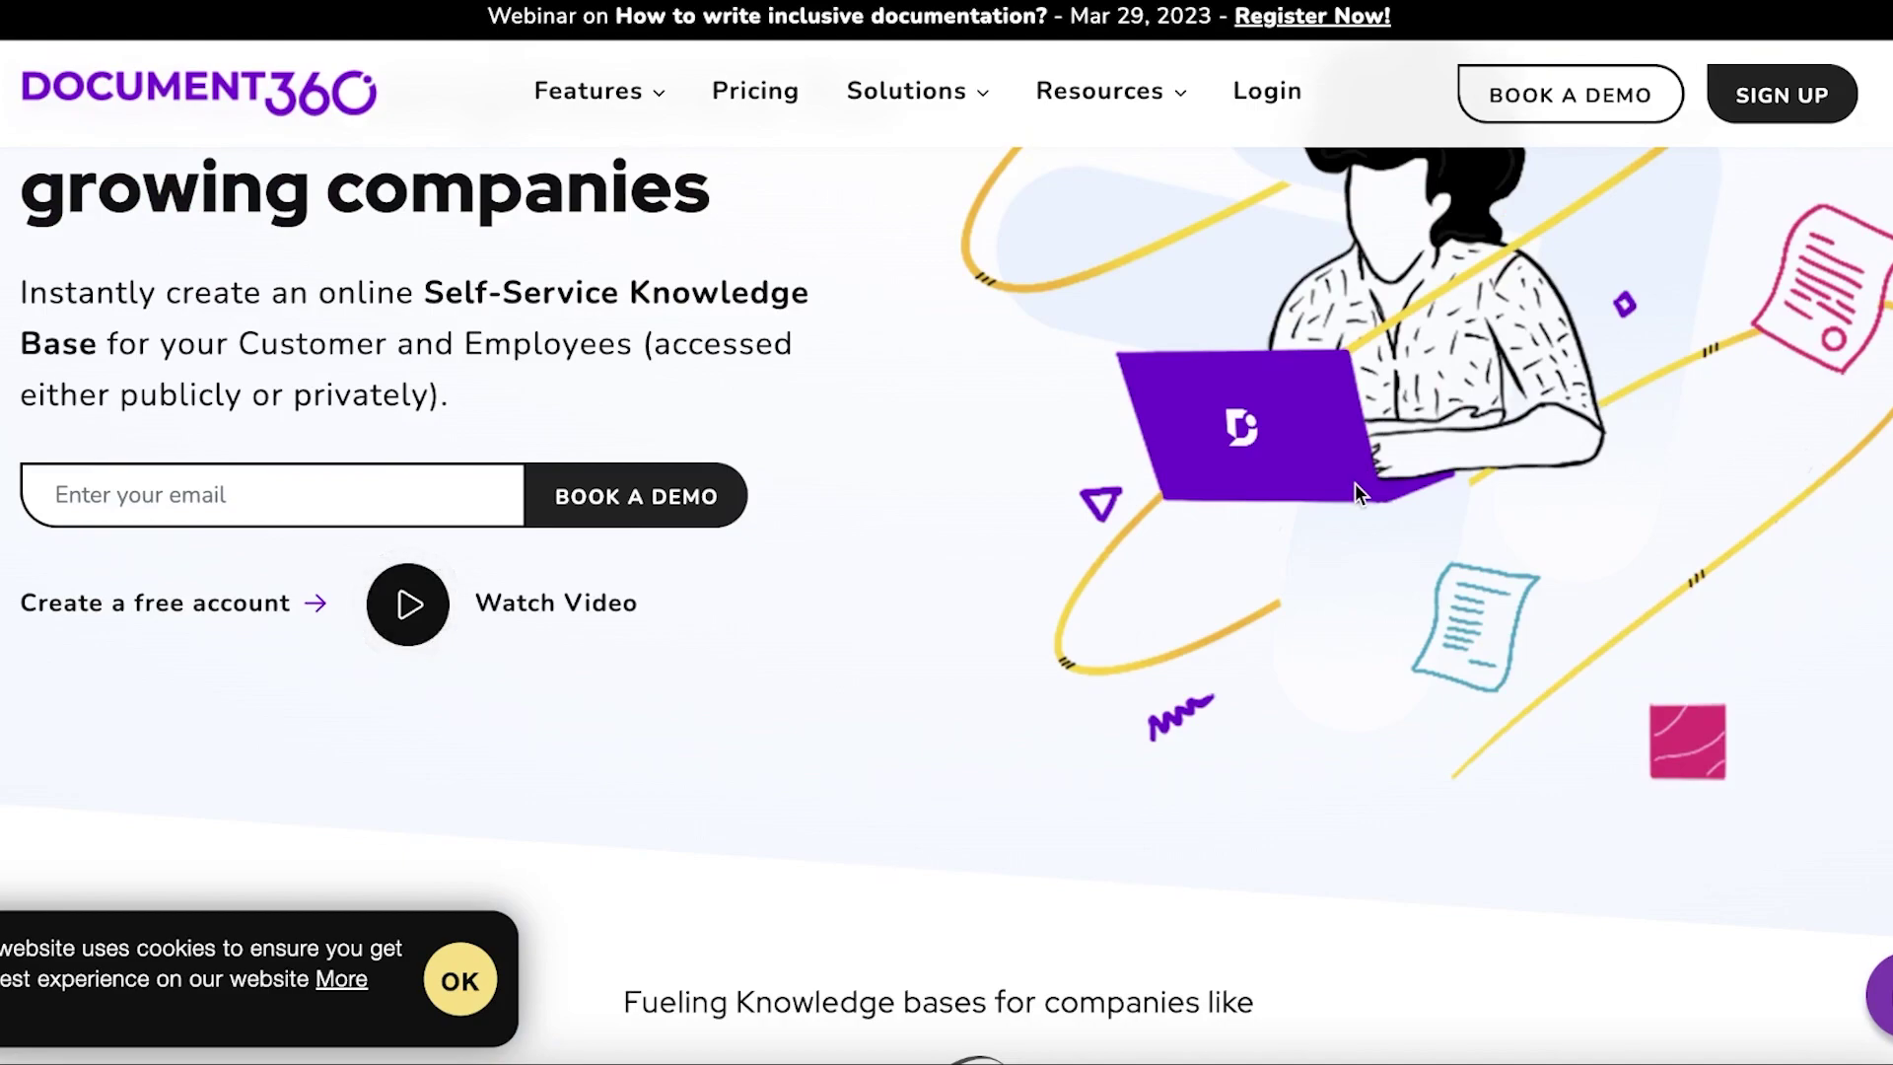
{"action": "scroll", "coordinate": [1355, 483], "scroll_direction": "down", "scroll_amount": 6}
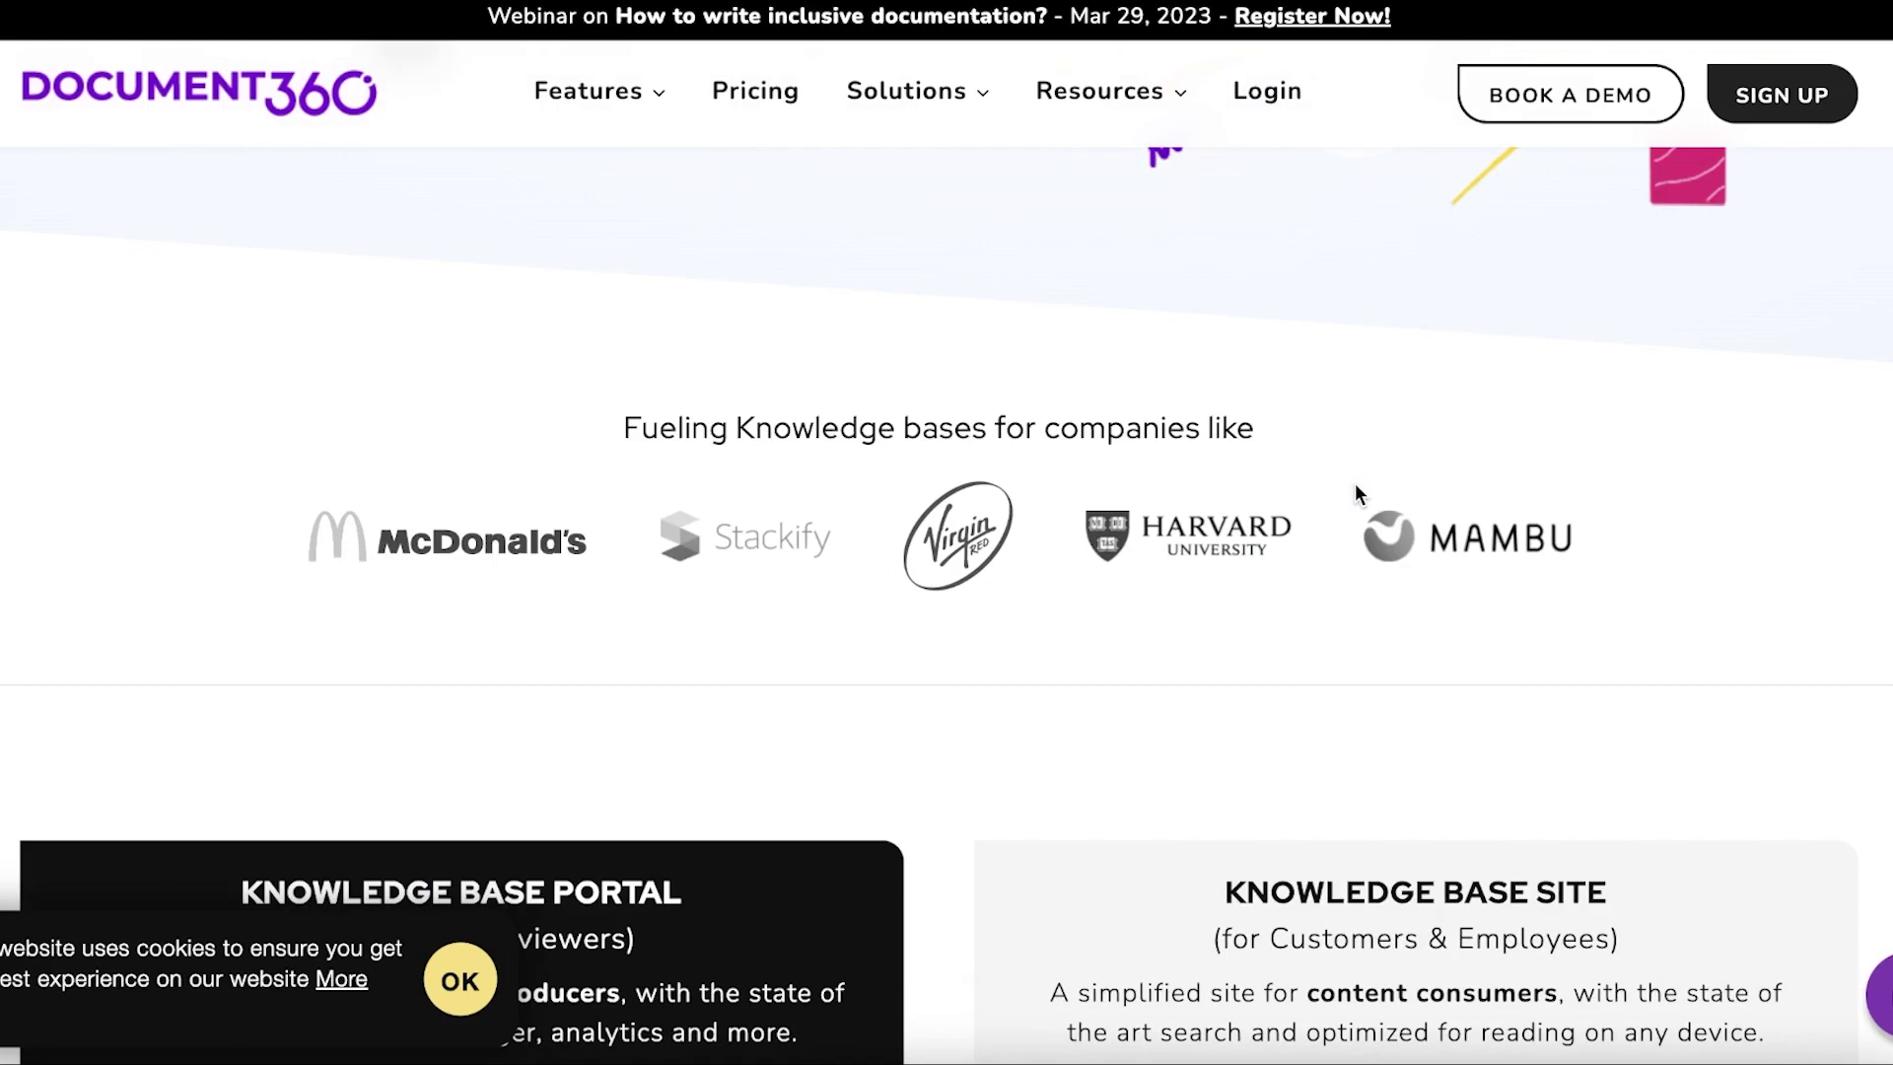
{"action": "scroll", "coordinate": [1354, 483], "scroll_direction": "down", "scroll_amount": 2}
{"action": "scroll", "coordinate": [1355, 483], "scroll_direction": "up", "scroll_amount": 10}
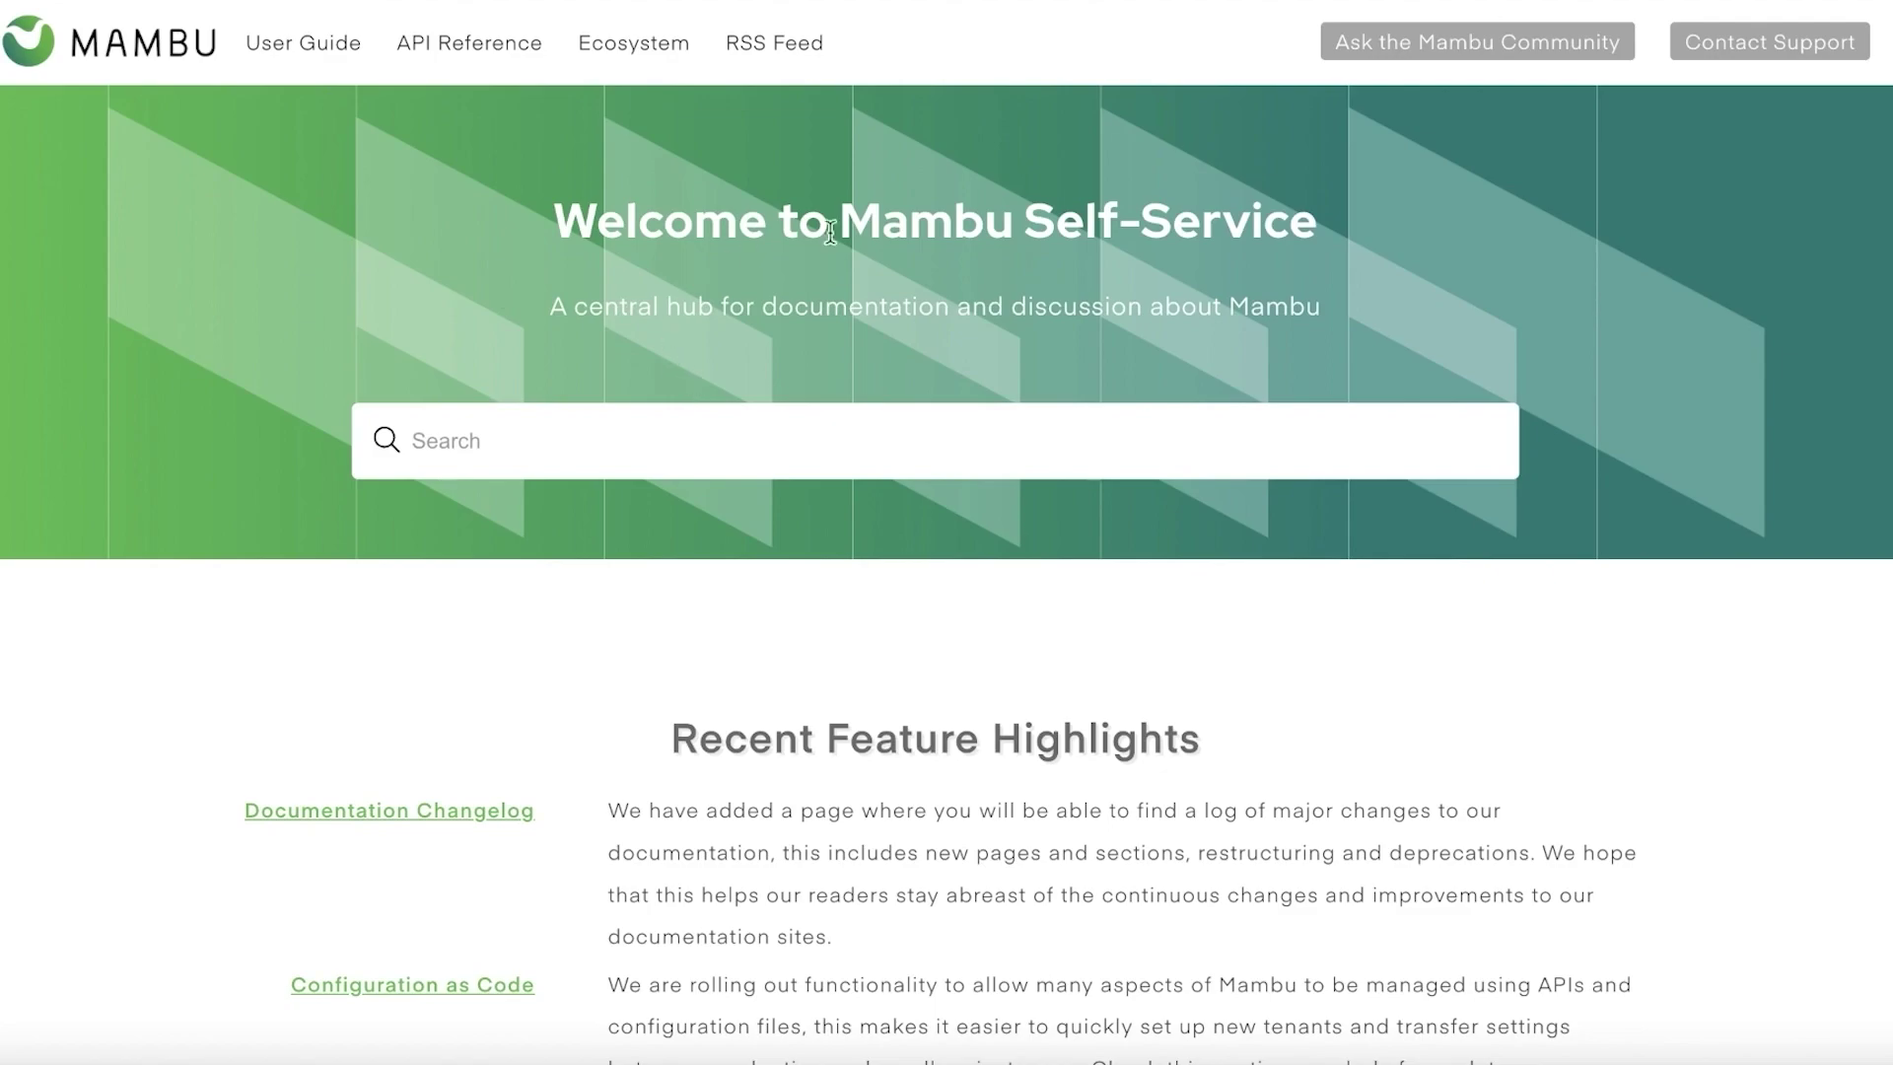
Step: Examine the recent feature highlights and documentation sections on Mambu's self-service site
{"action": "scroll", "coordinate": [972, 304], "scroll_direction": "down", "scroll_amount": 9}
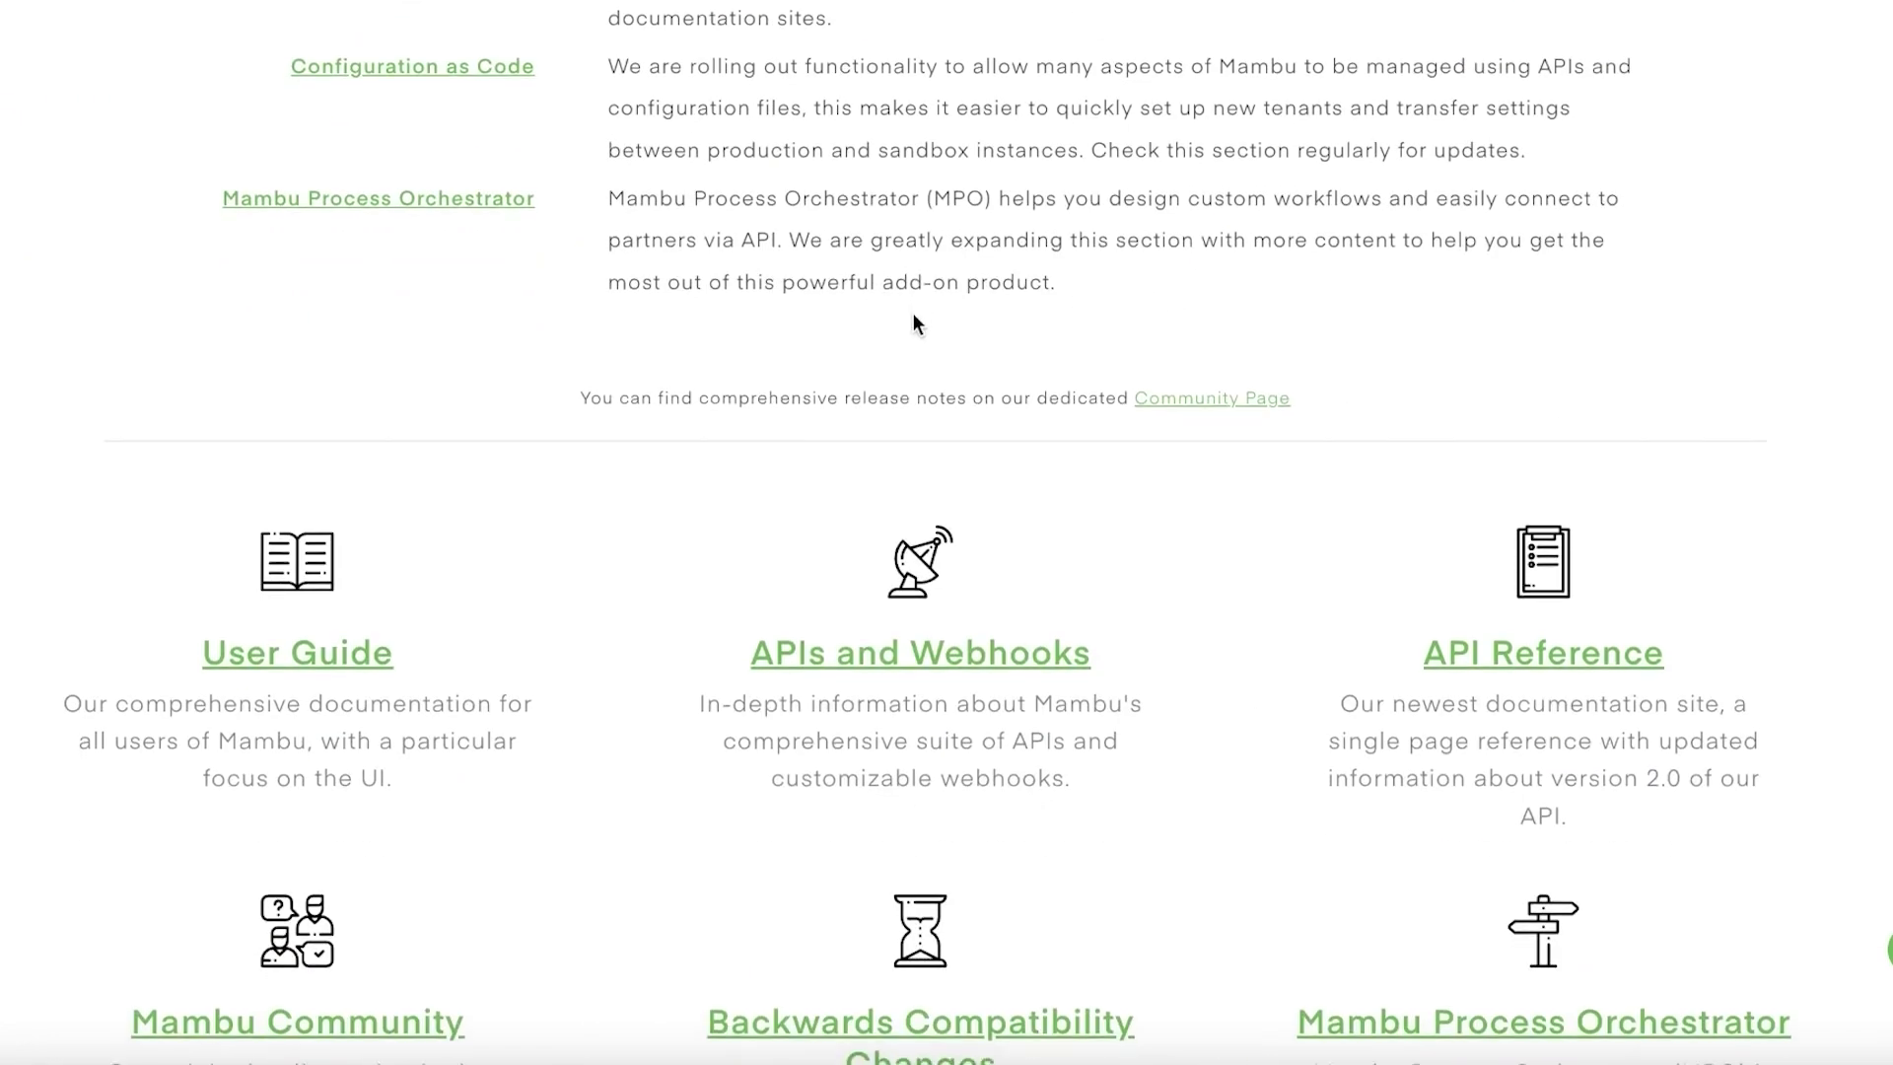
{"action": "scroll", "coordinate": [1073, 205], "scroll_direction": "down", "scroll_amount": 3}
{"action": "scroll", "coordinate": [1190, 395], "scroll_direction": "down", "scroll_amount": 7}
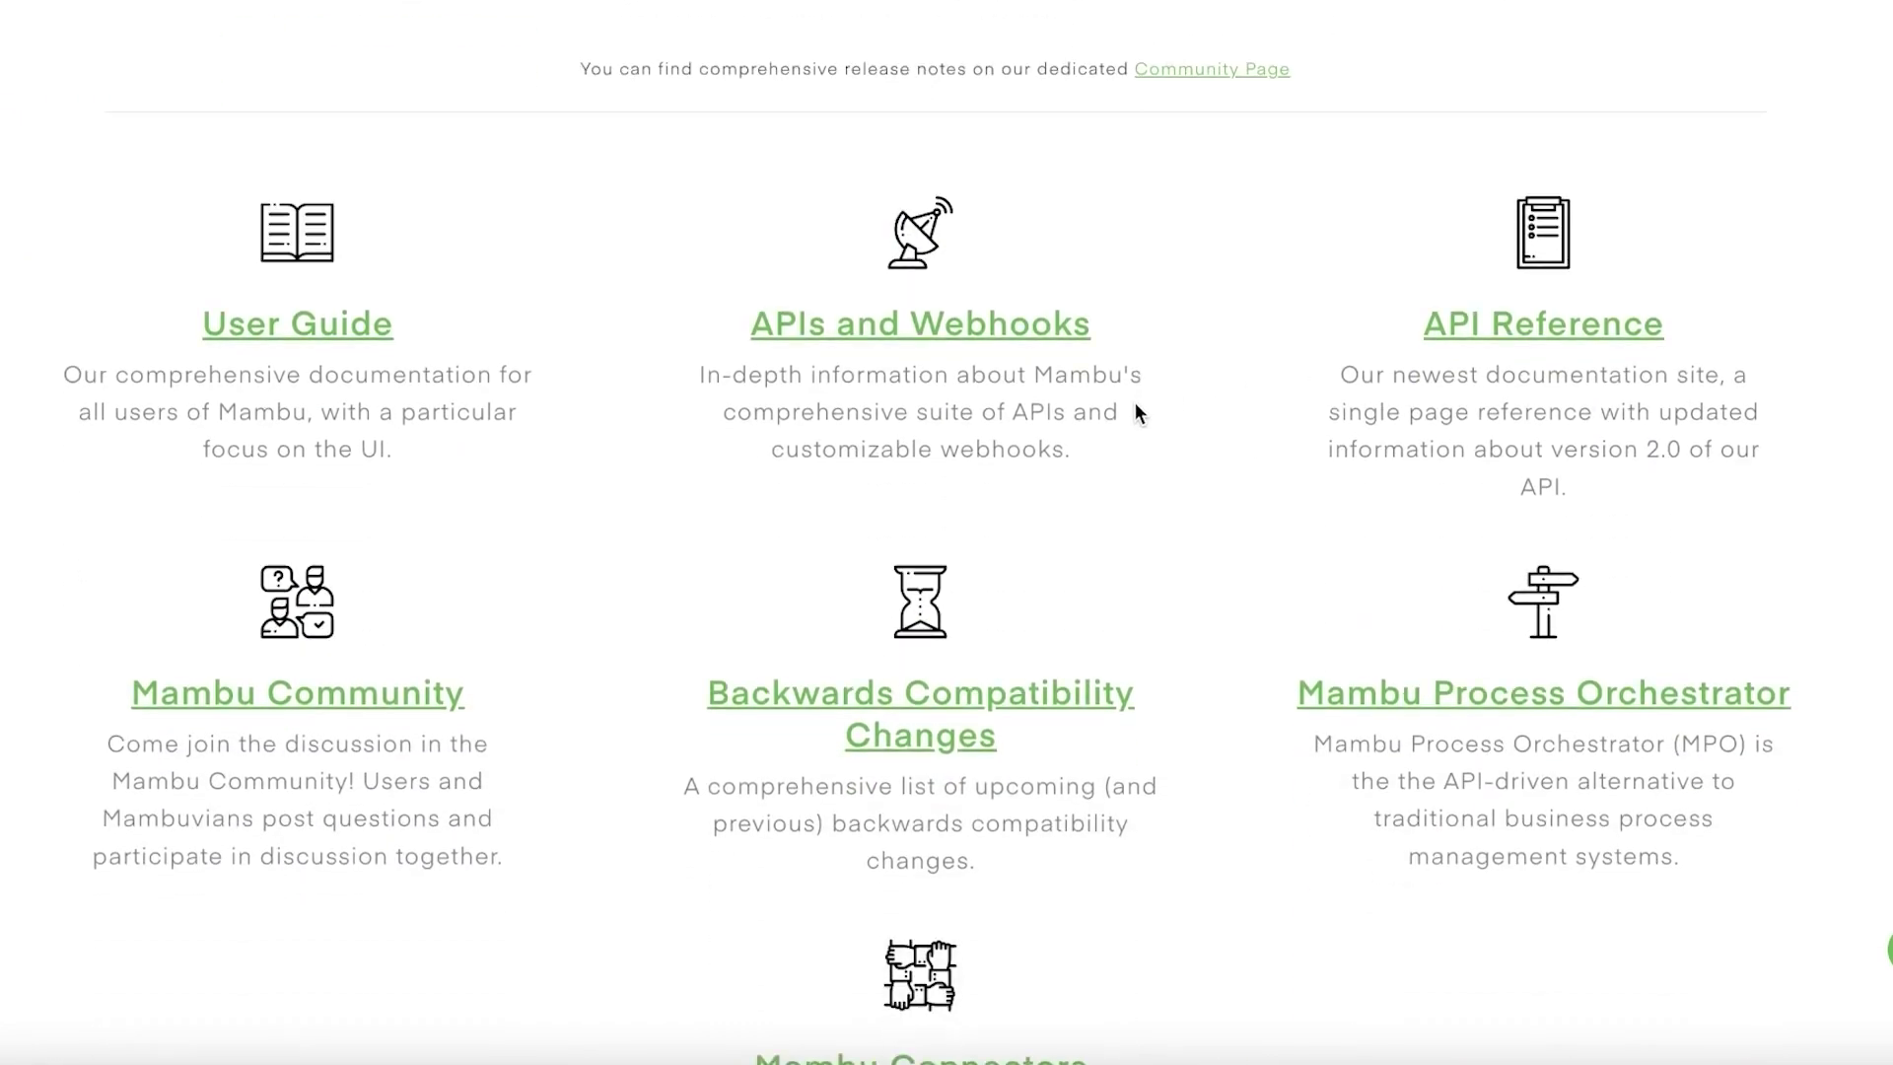
{"action": "scroll", "coordinate": [1345, 414], "scroll_direction": "up", "scroll_amount": 2}
{"action": "scroll", "coordinate": [1346, 431], "scroll_direction": "up", "scroll_amount": 9}
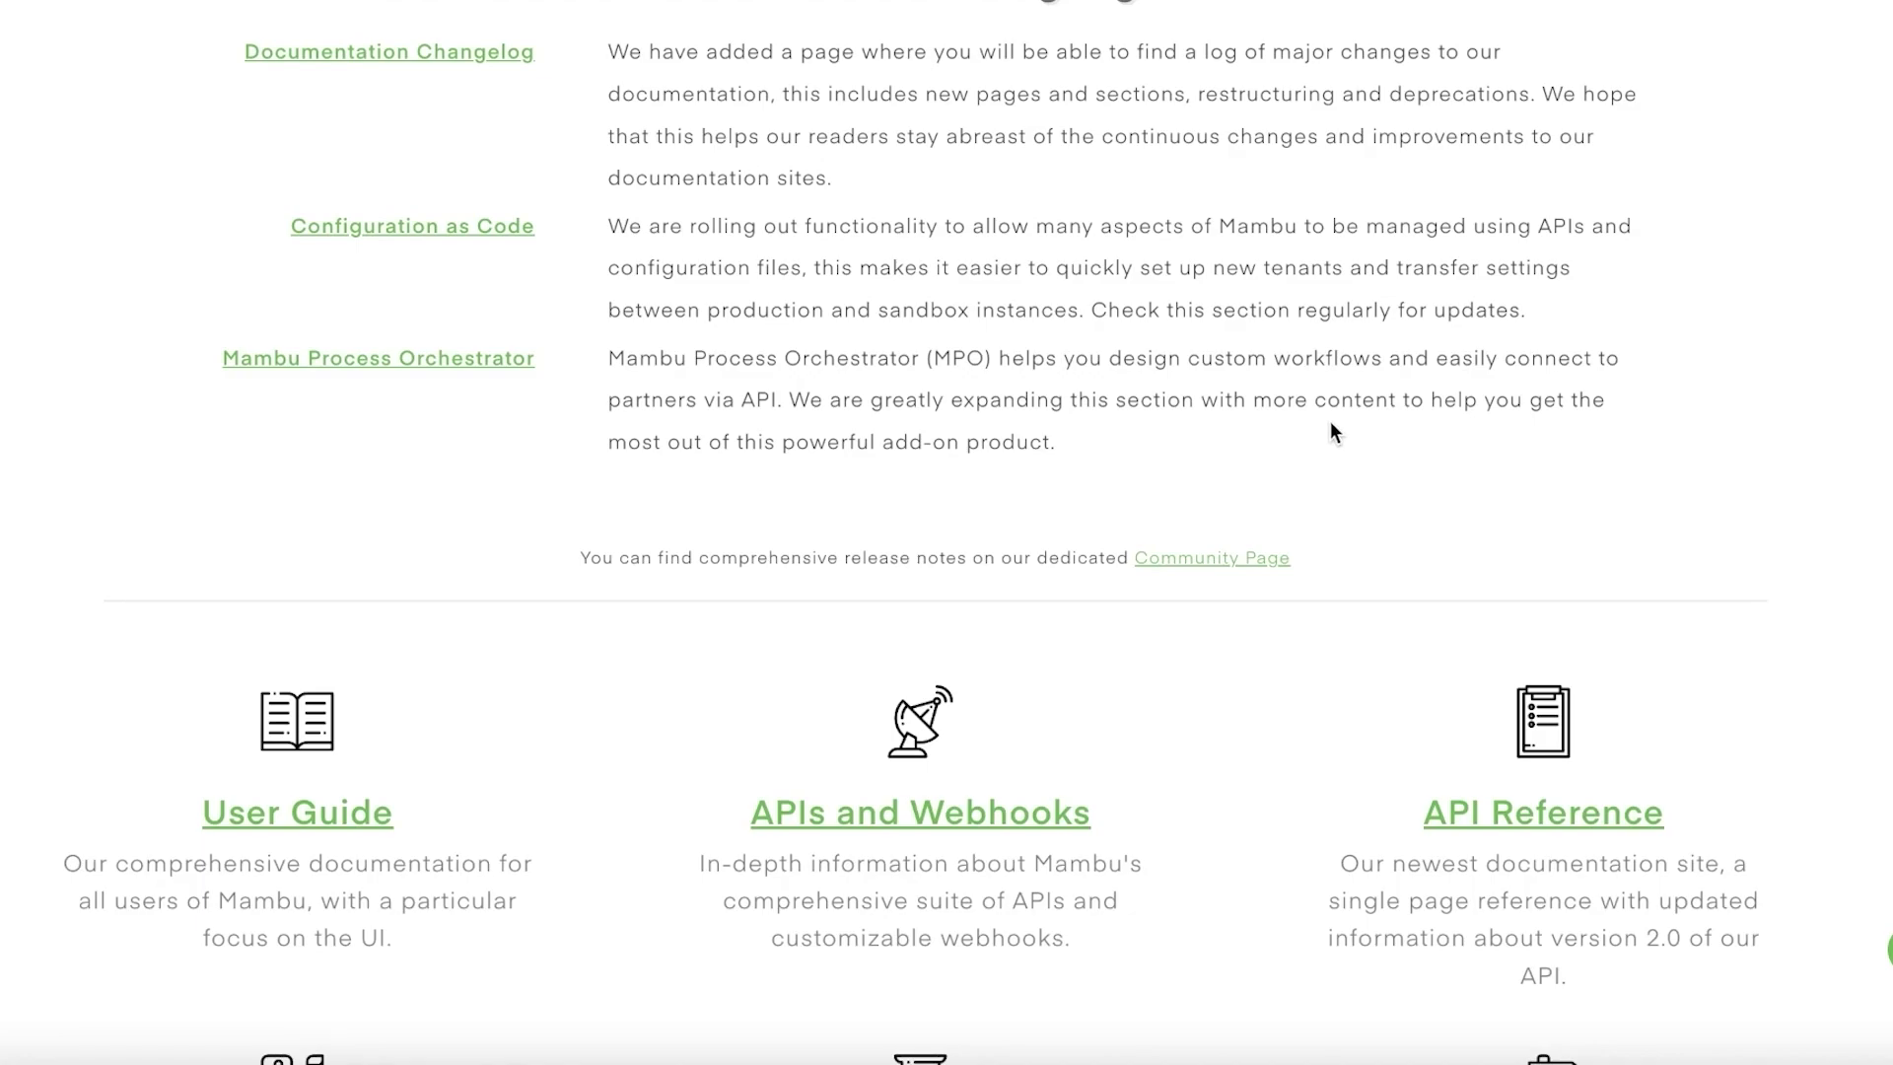
{"action": "scroll", "coordinate": [1323, 441], "scroll_direction": "up", "scroll_amount": 3}
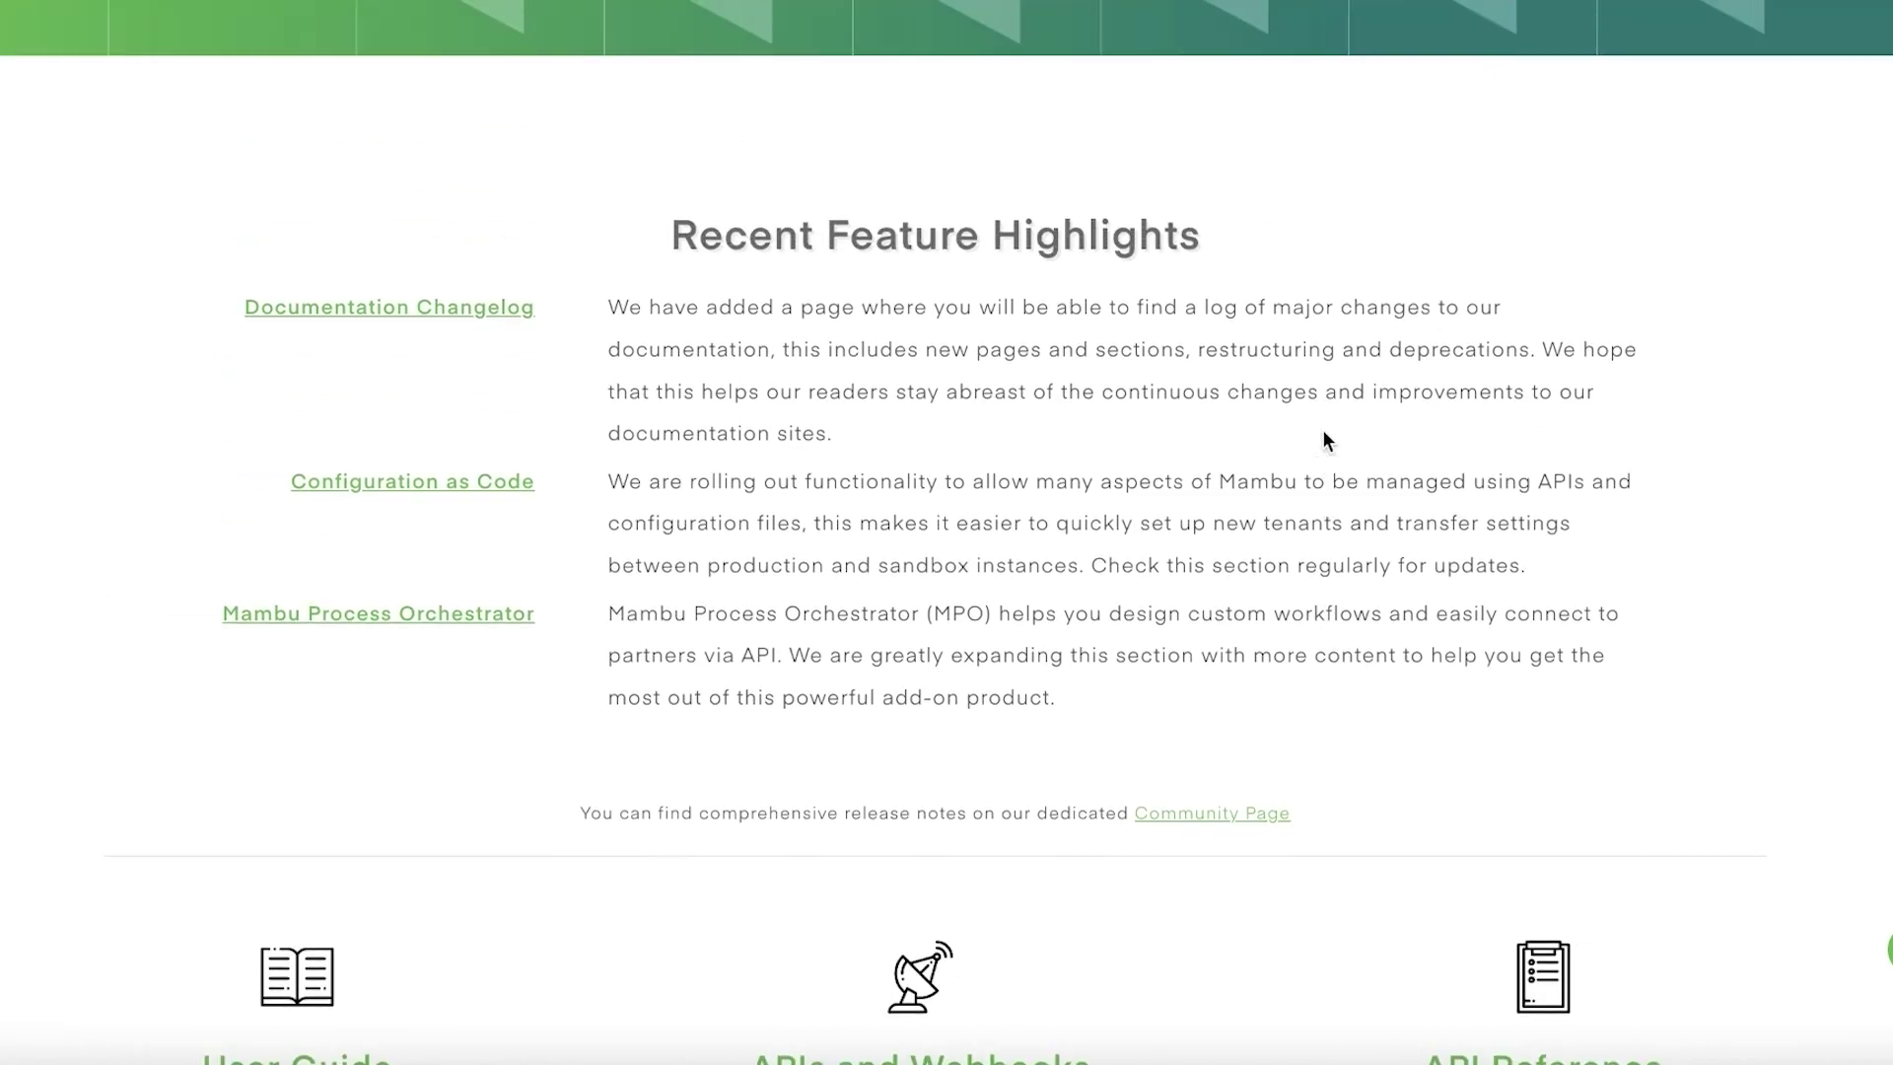
{"action": "scroll", "coordinate": [1323, 434], "scroll_direction": "up", "scroll_amount": 2}
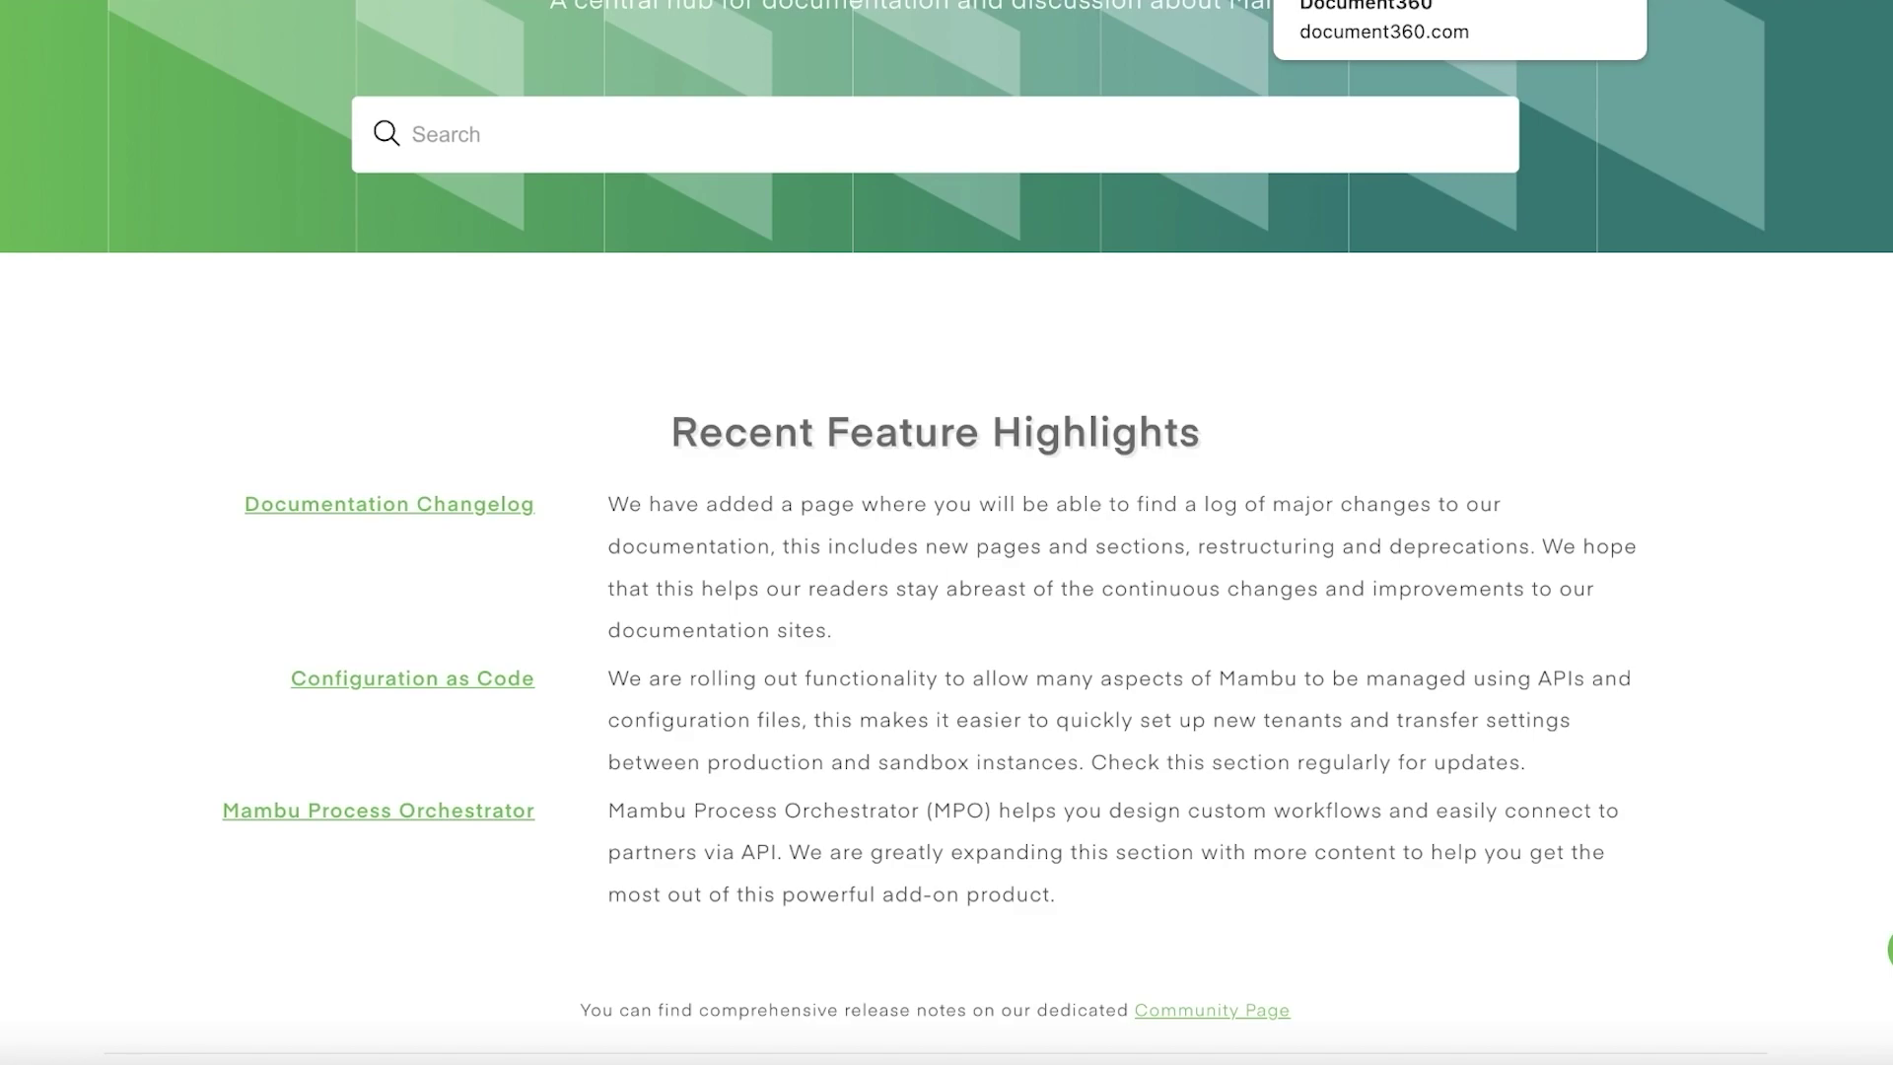
Step: Switch to the Document360 pricing page and compare the prices and account limits of the four plans
{"action": "left_click", "coordinate": [1381, 1]}
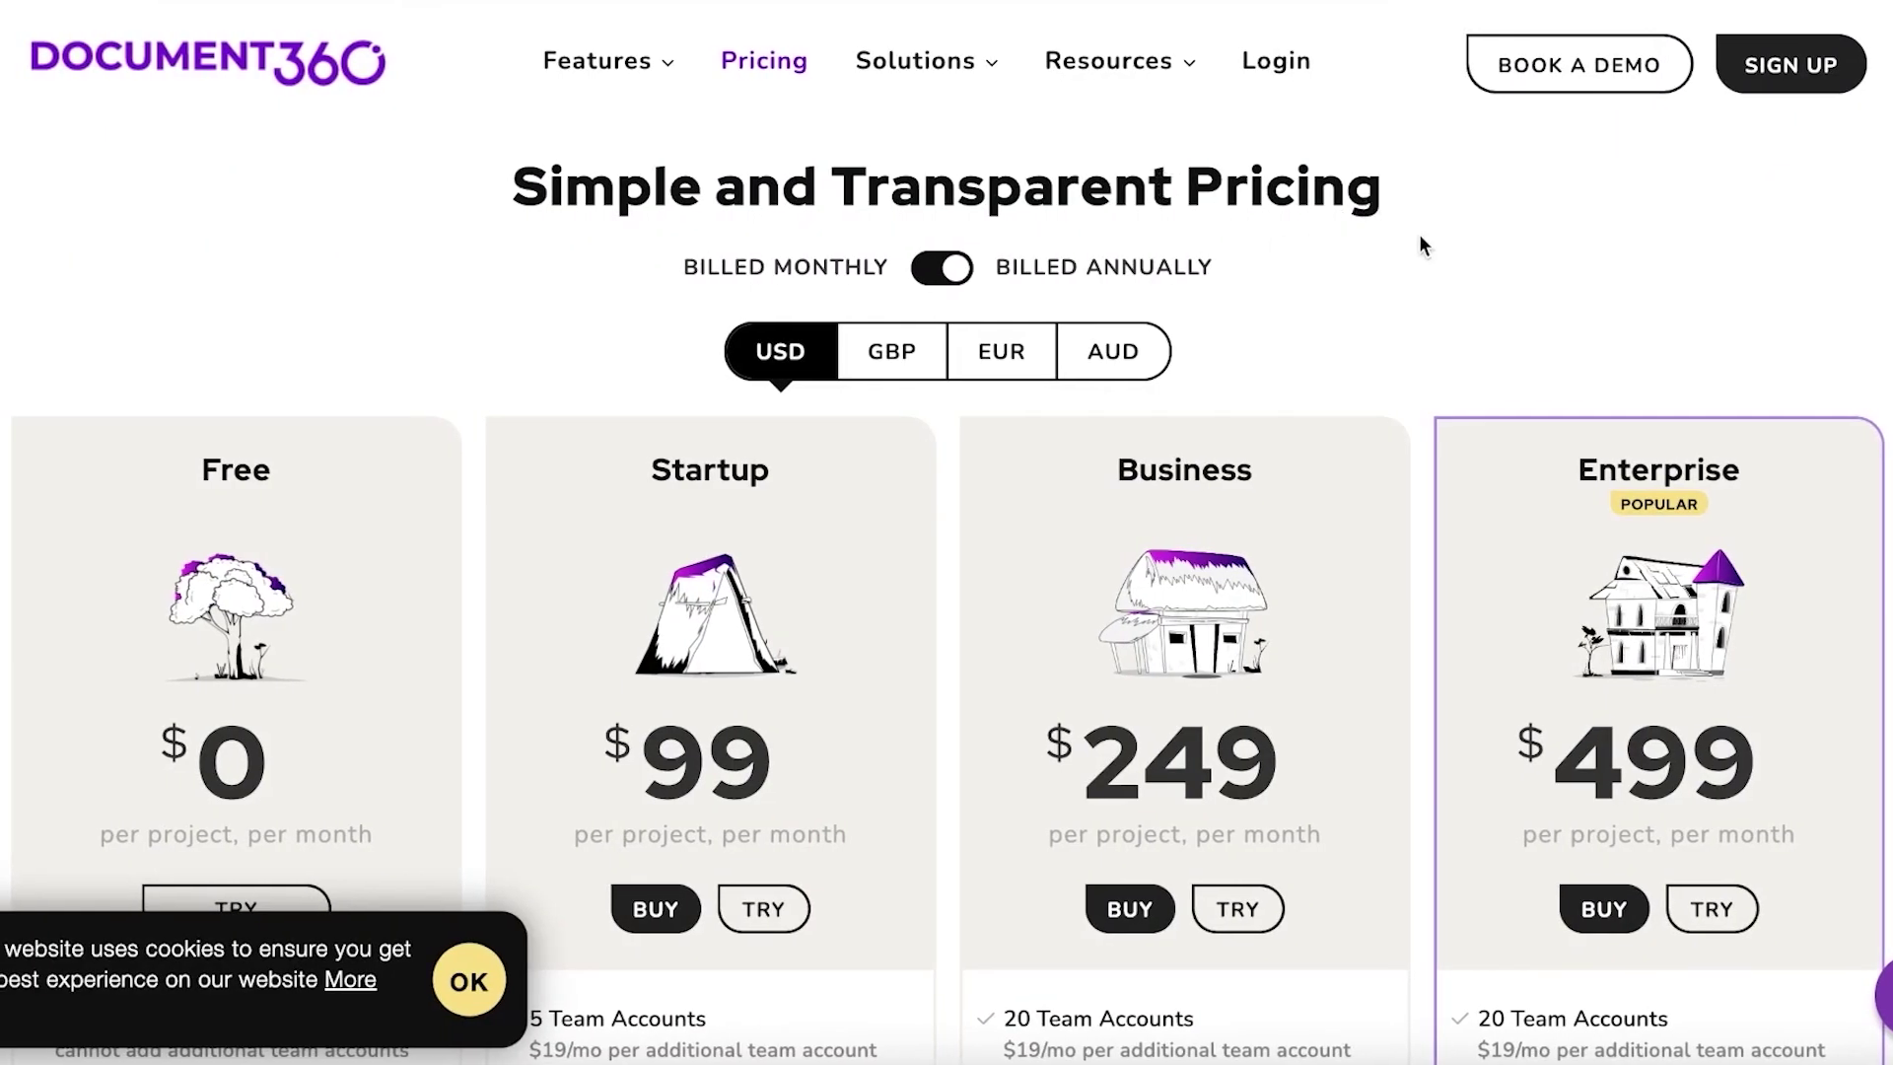
{"action": "scroll", "coordinate": [1428, 253], "scroll_direction": "down", "scroll_amount": 3}
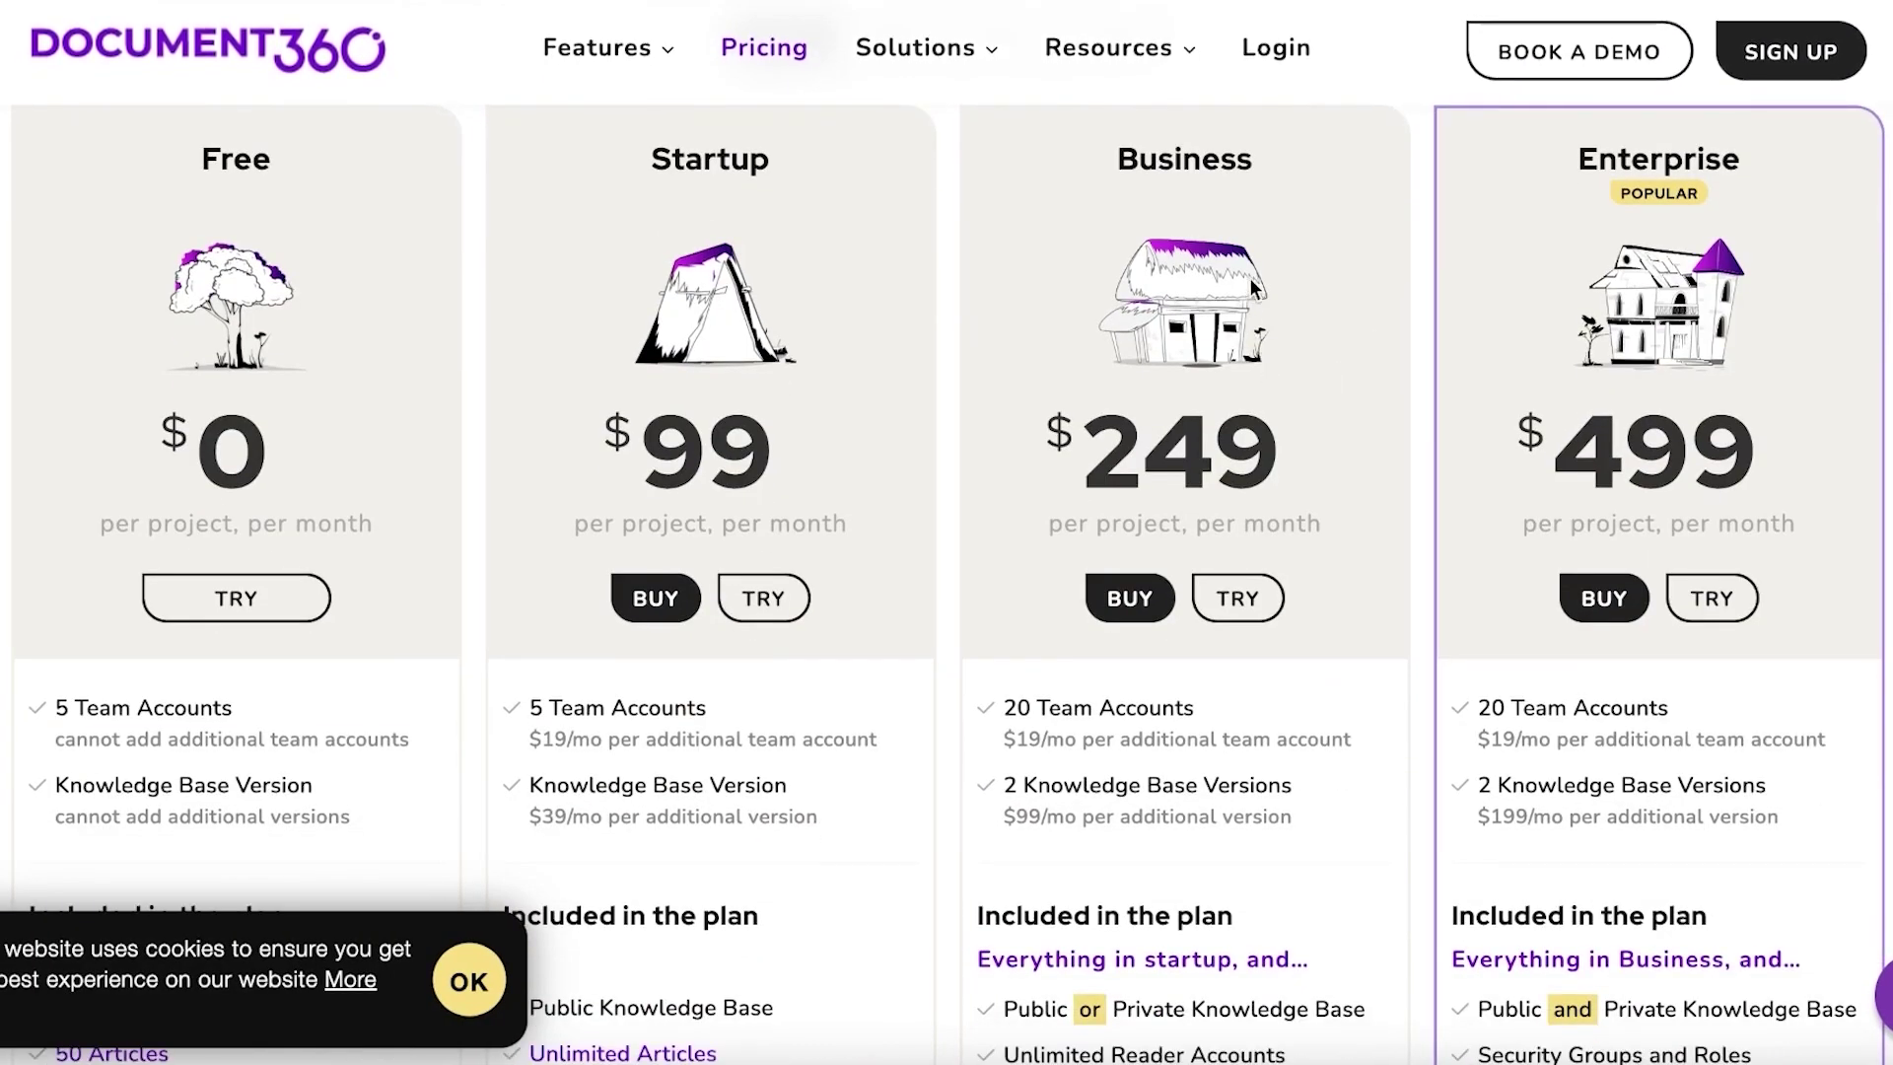
{"action": "scroll", "coordinate": [1257, 275], "scroll_direction": "down", "scroll_amount": 3}
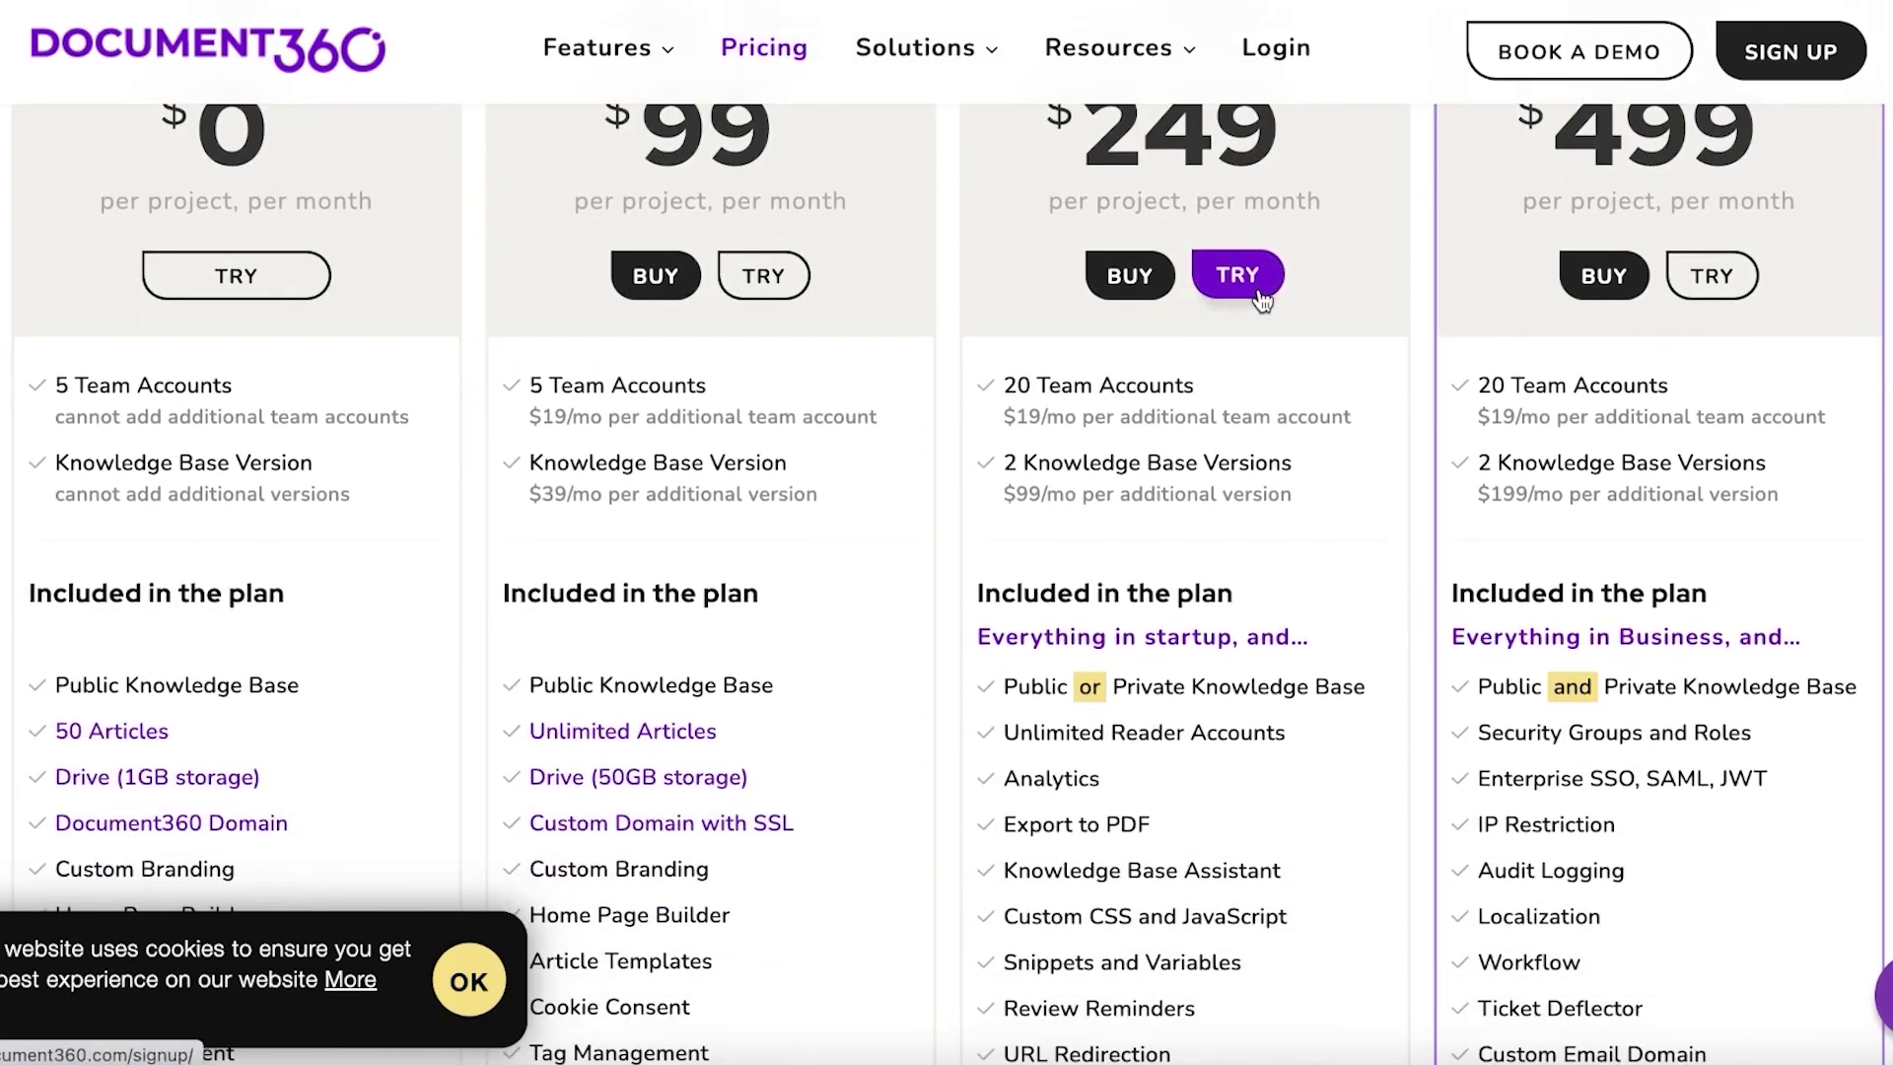
{"action": "scroll", "coordinate": [1331, 419], "scroll_direction": "down", "scroll_amount": 3}
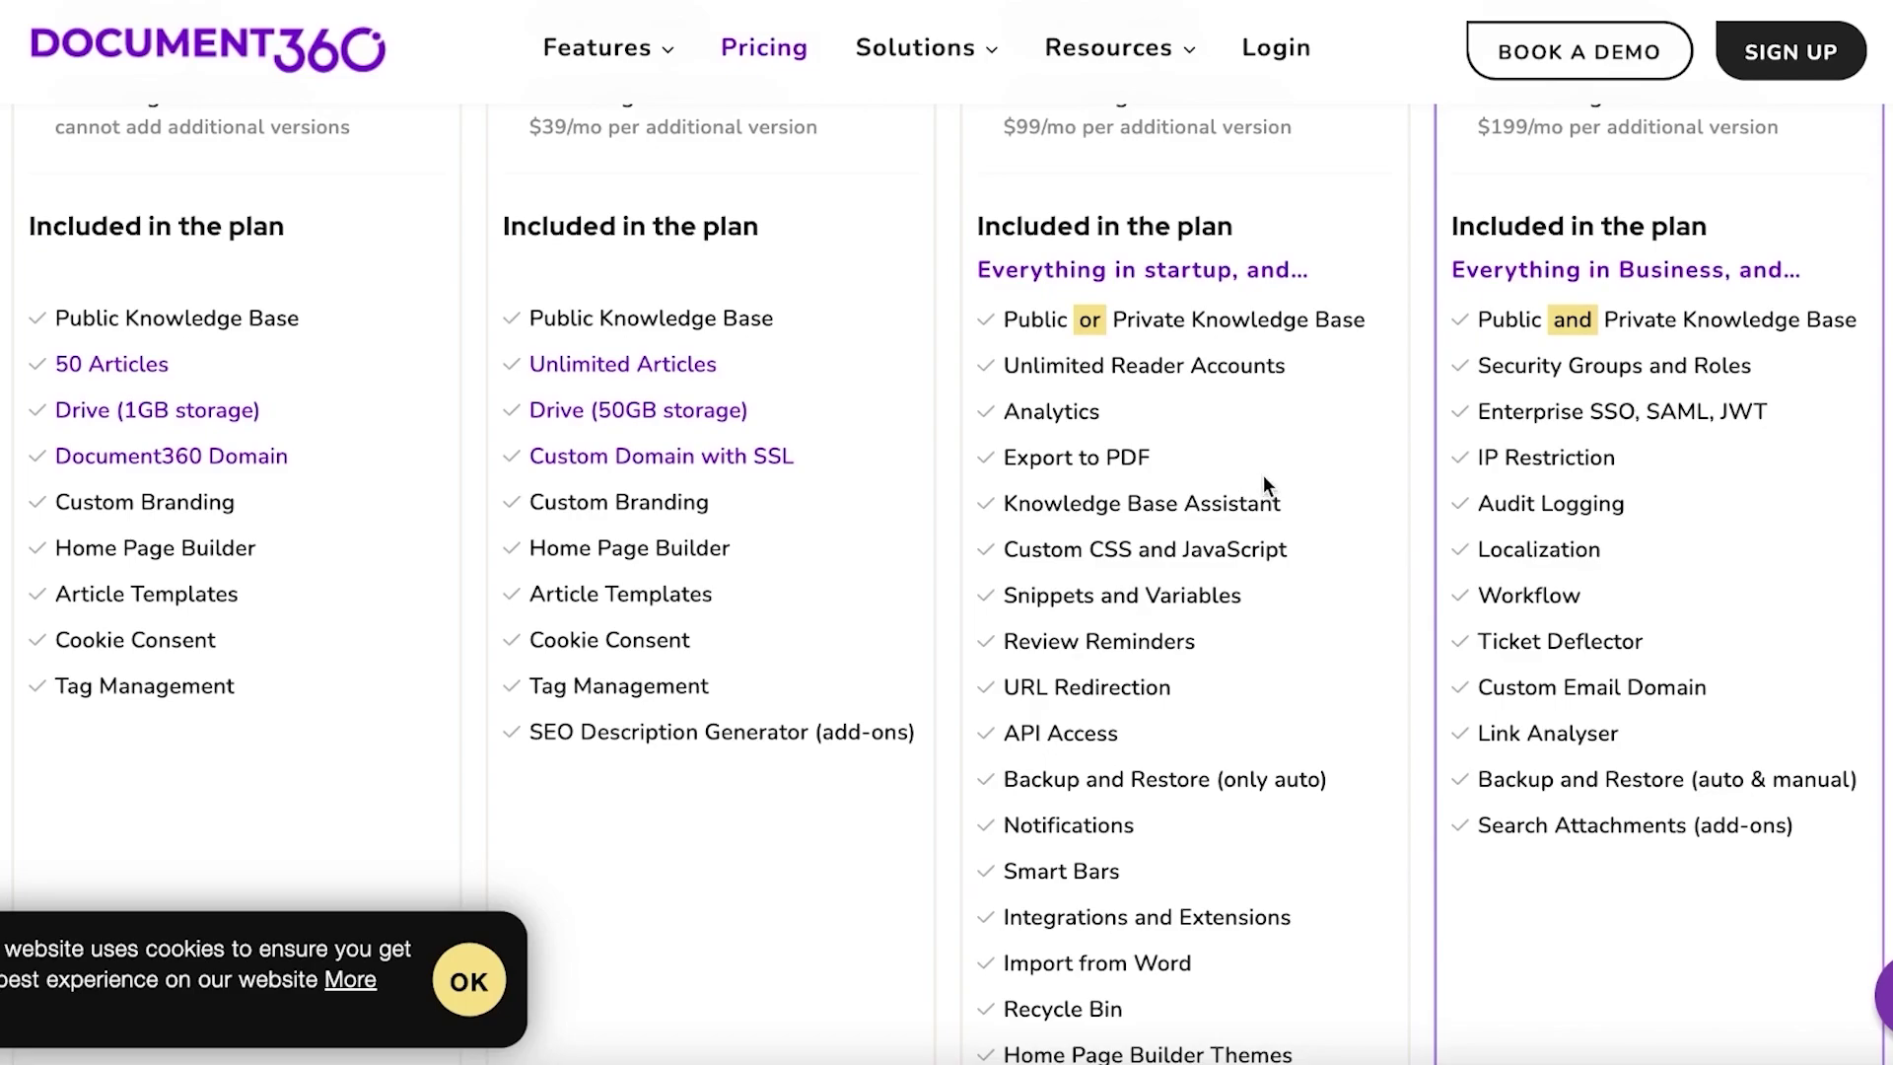
{"action": "scroll", "coordinate": [1263, 473], "scroll_direction": "down", "scroll_amount": 1}
{"action": "scroll", "coordinate": [1197, 346], "scroll_direction": "up", "scroll_amount": 2}
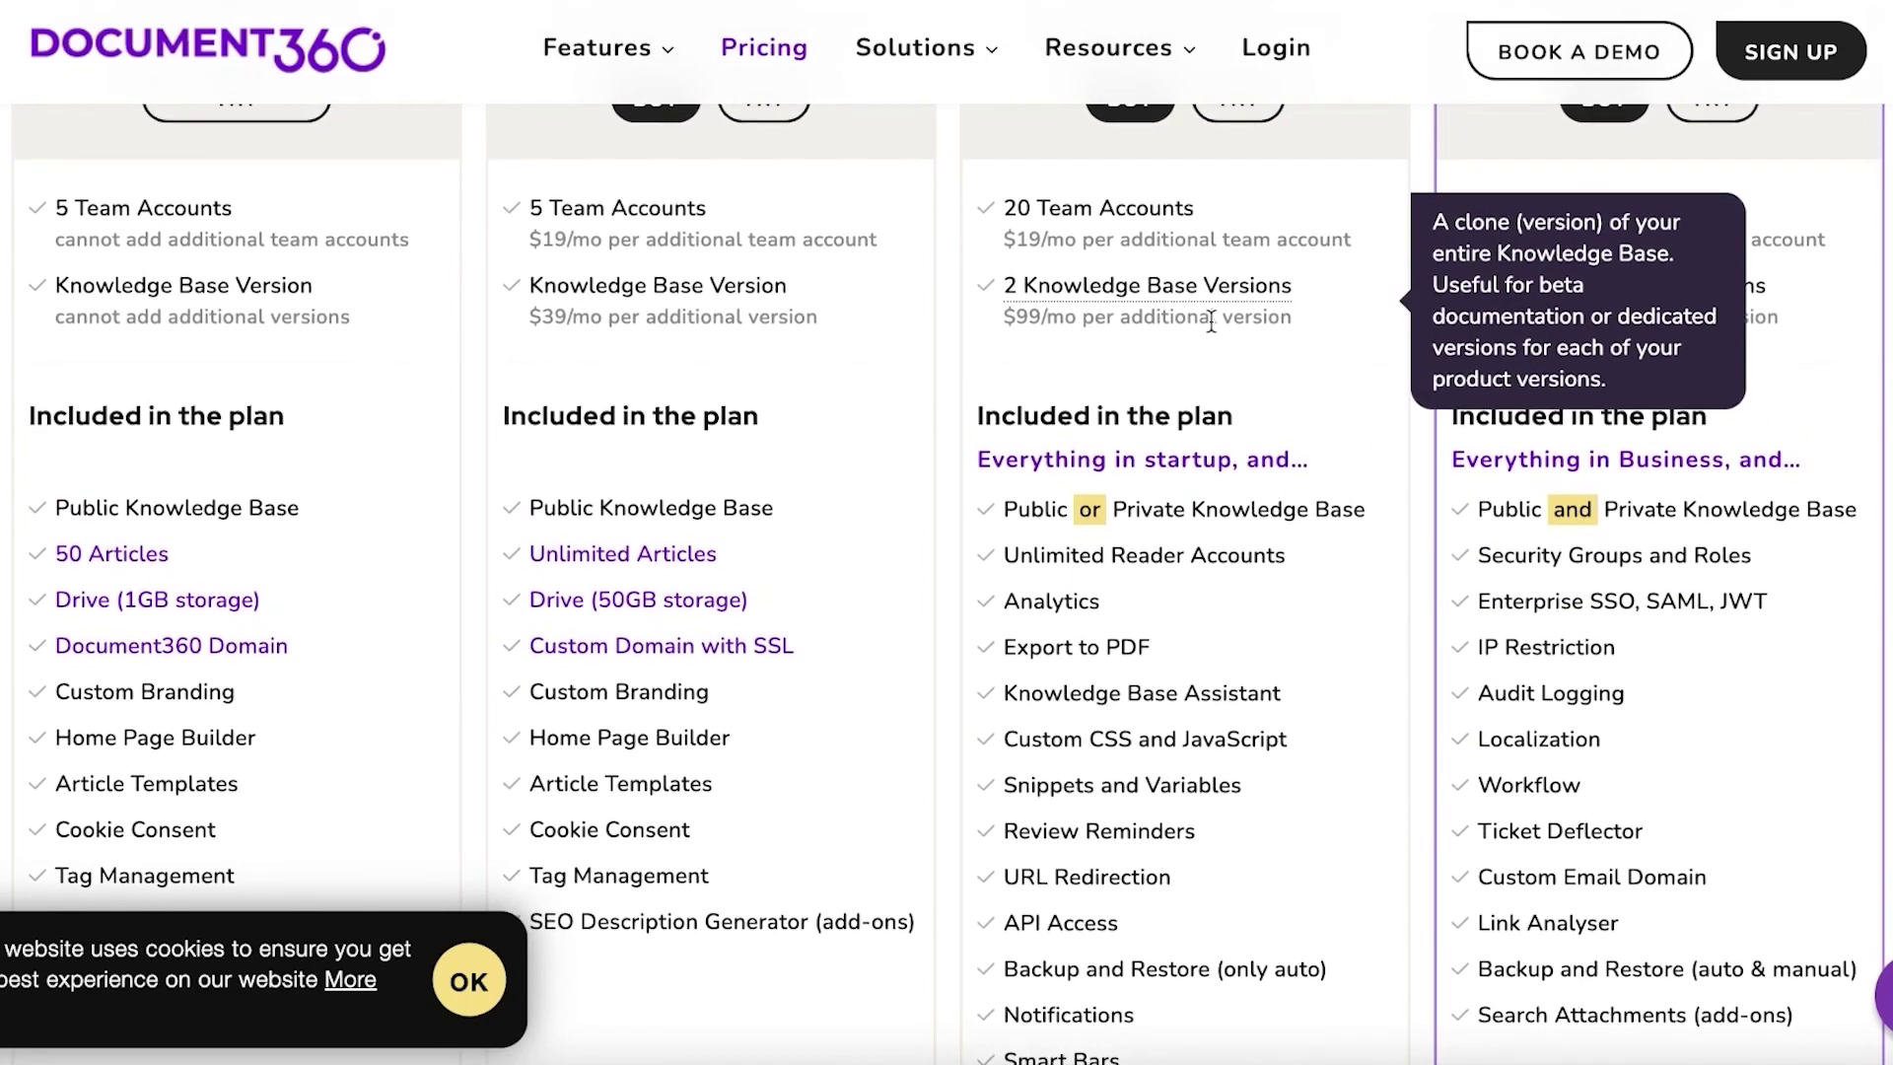
{"action": "scroll", "coordinate": [1222, 335], "scroll_direction": "up", "scroll_amount": 3}
{"action": "scroll", "coordinate": [1338, 365], "scroll_direction": "up", "scroll_amount": 1}
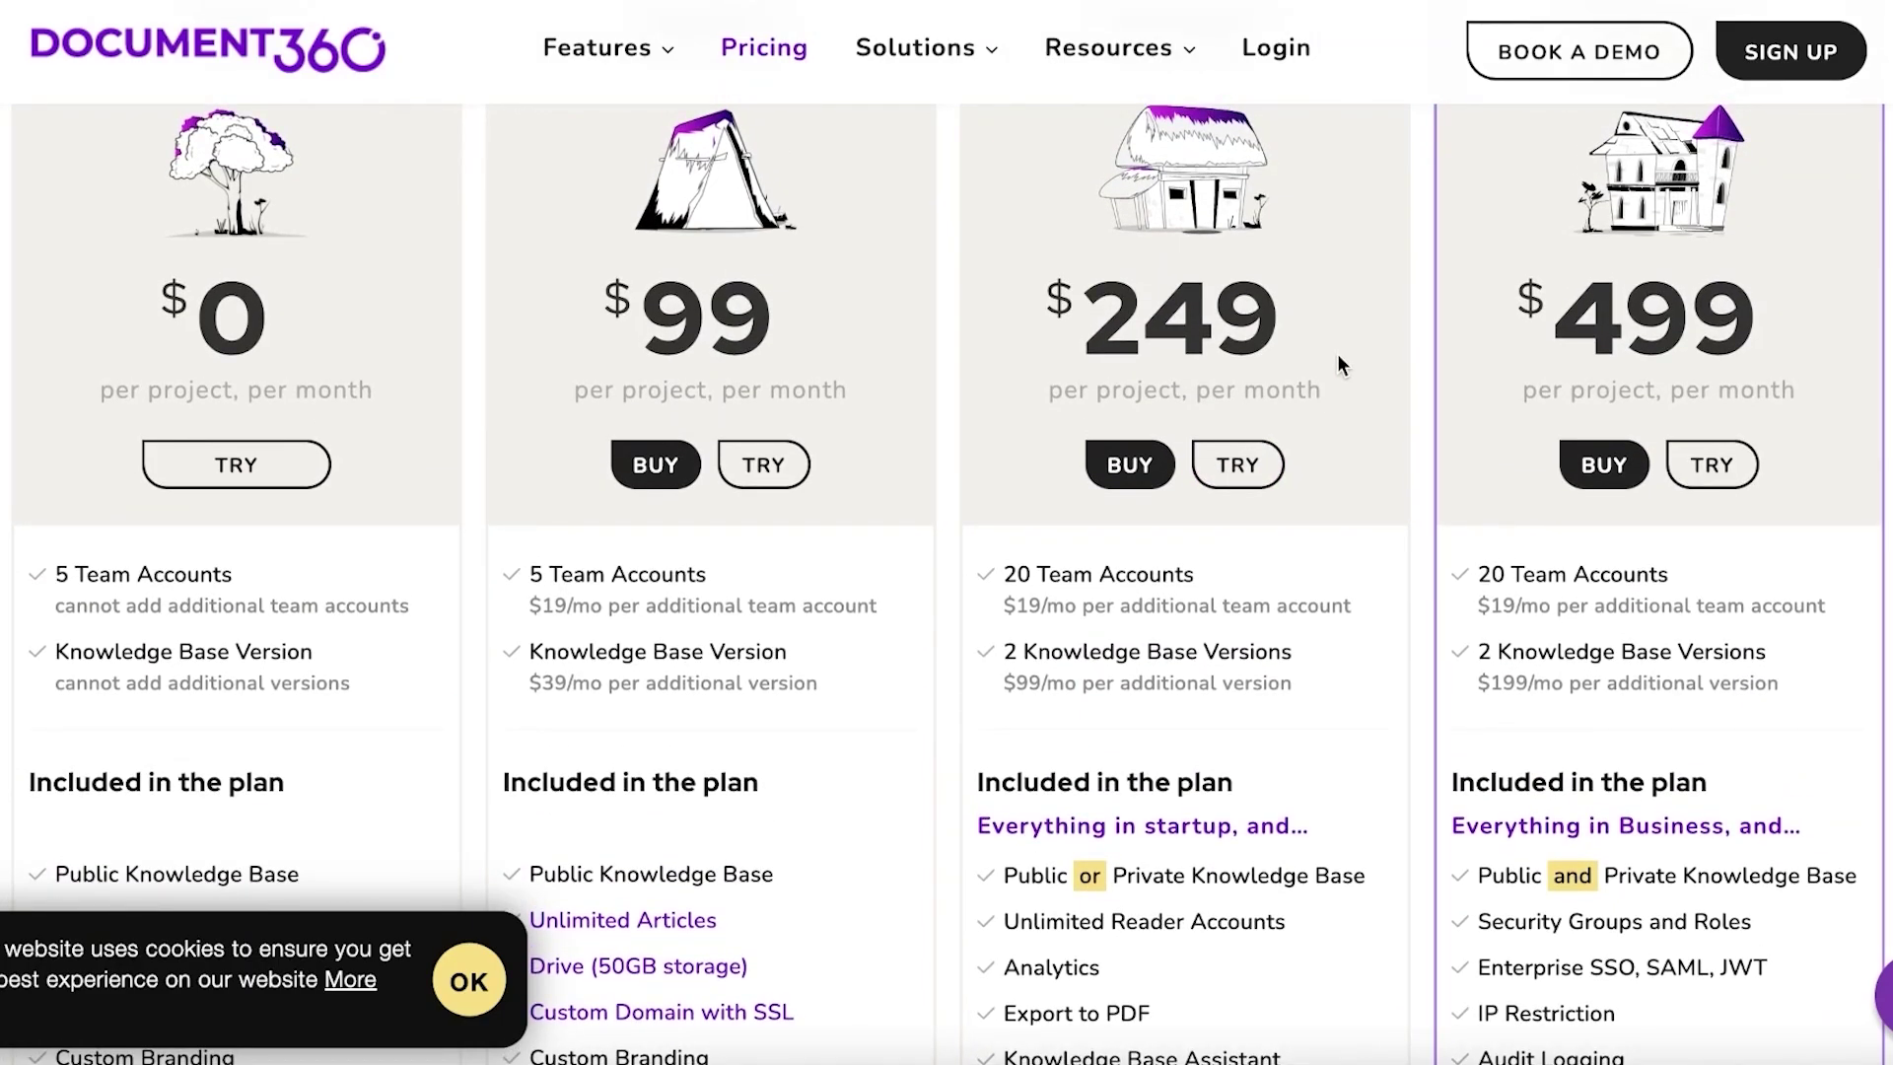
Step: Read the Business plan's complete feature list and compare it with the Free and Startup plans
{"action": "scroll", "coordinate": [1317, 379], "scroll_direction": "down", "scroll_amount": 2}
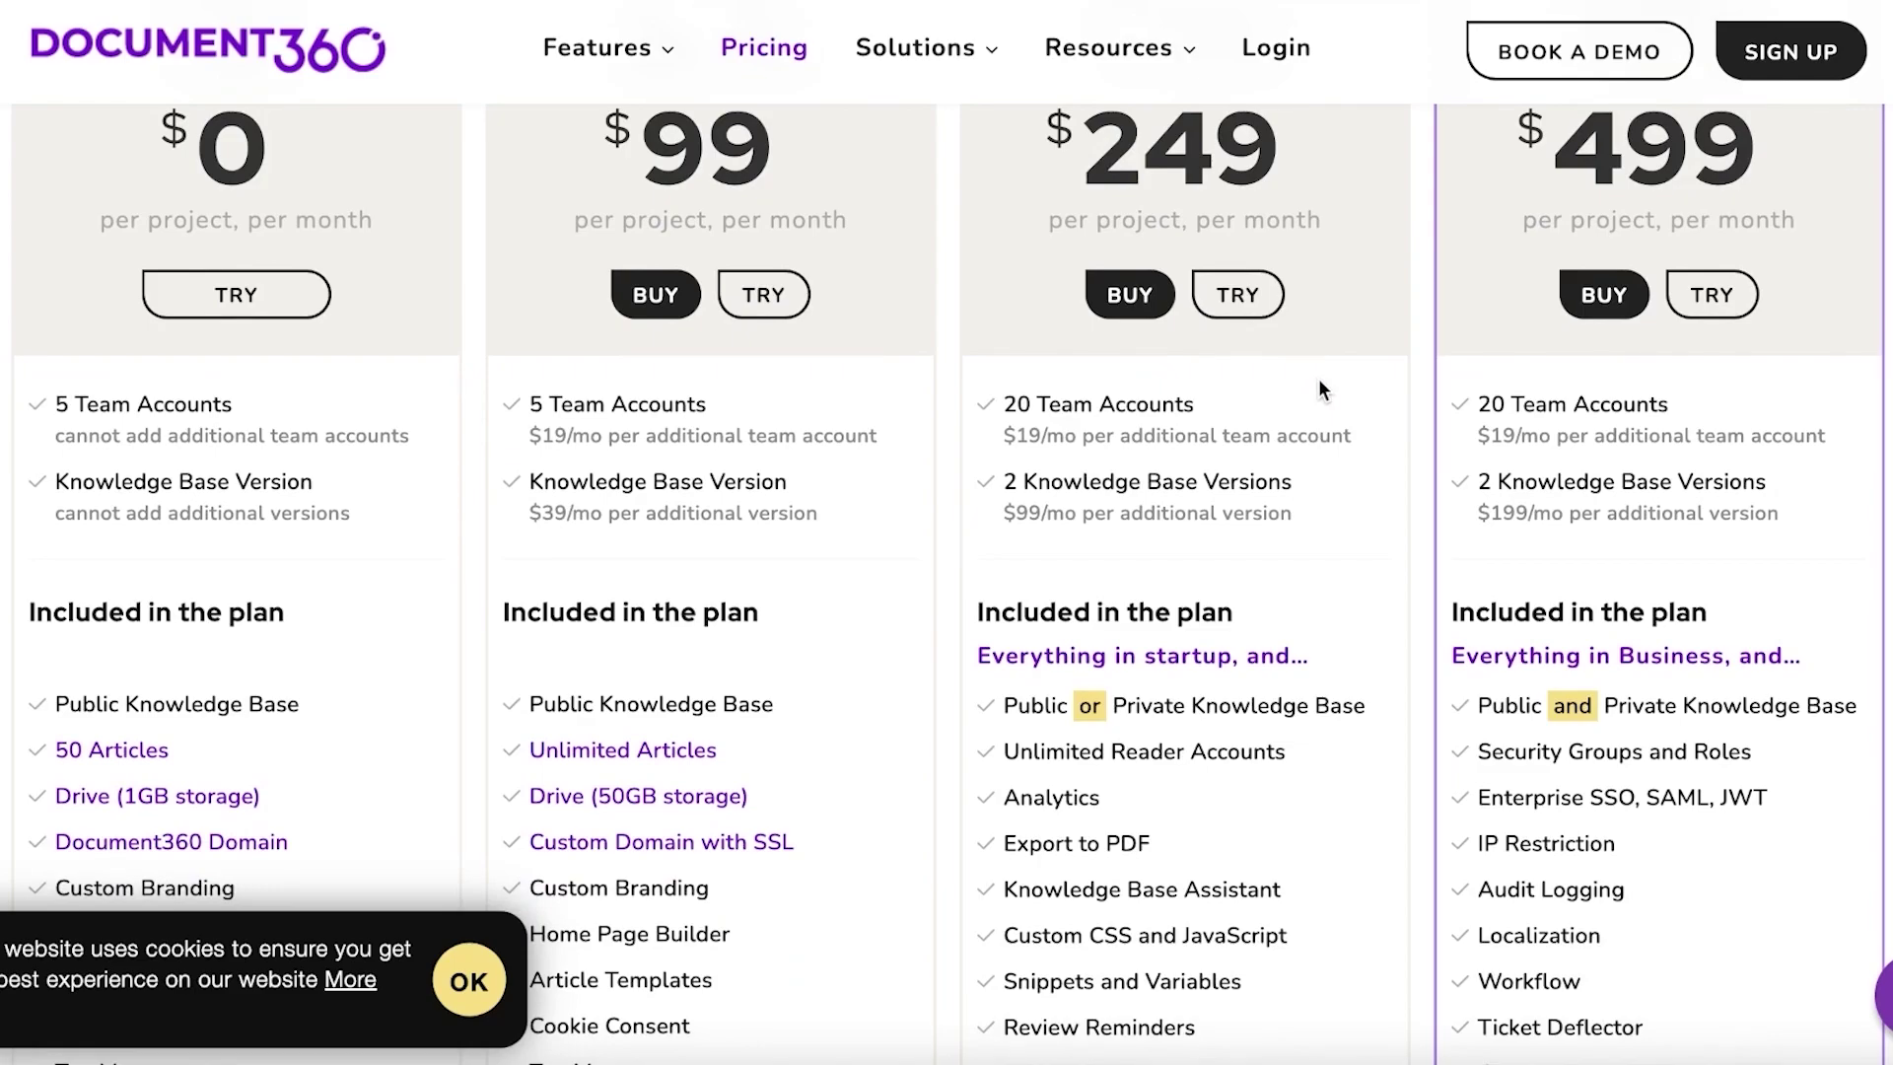
{"action": "scroll", "coordinate": [1311, 380], "scroll_direction": "down", "scroll_amount": 1}
{"action": "mouse_move", "coordinate": [1363, 470]}
{"action": "scroll", "coordinate": [1341, 463], "scroll_direction": "down", "scroll_amount": 4}
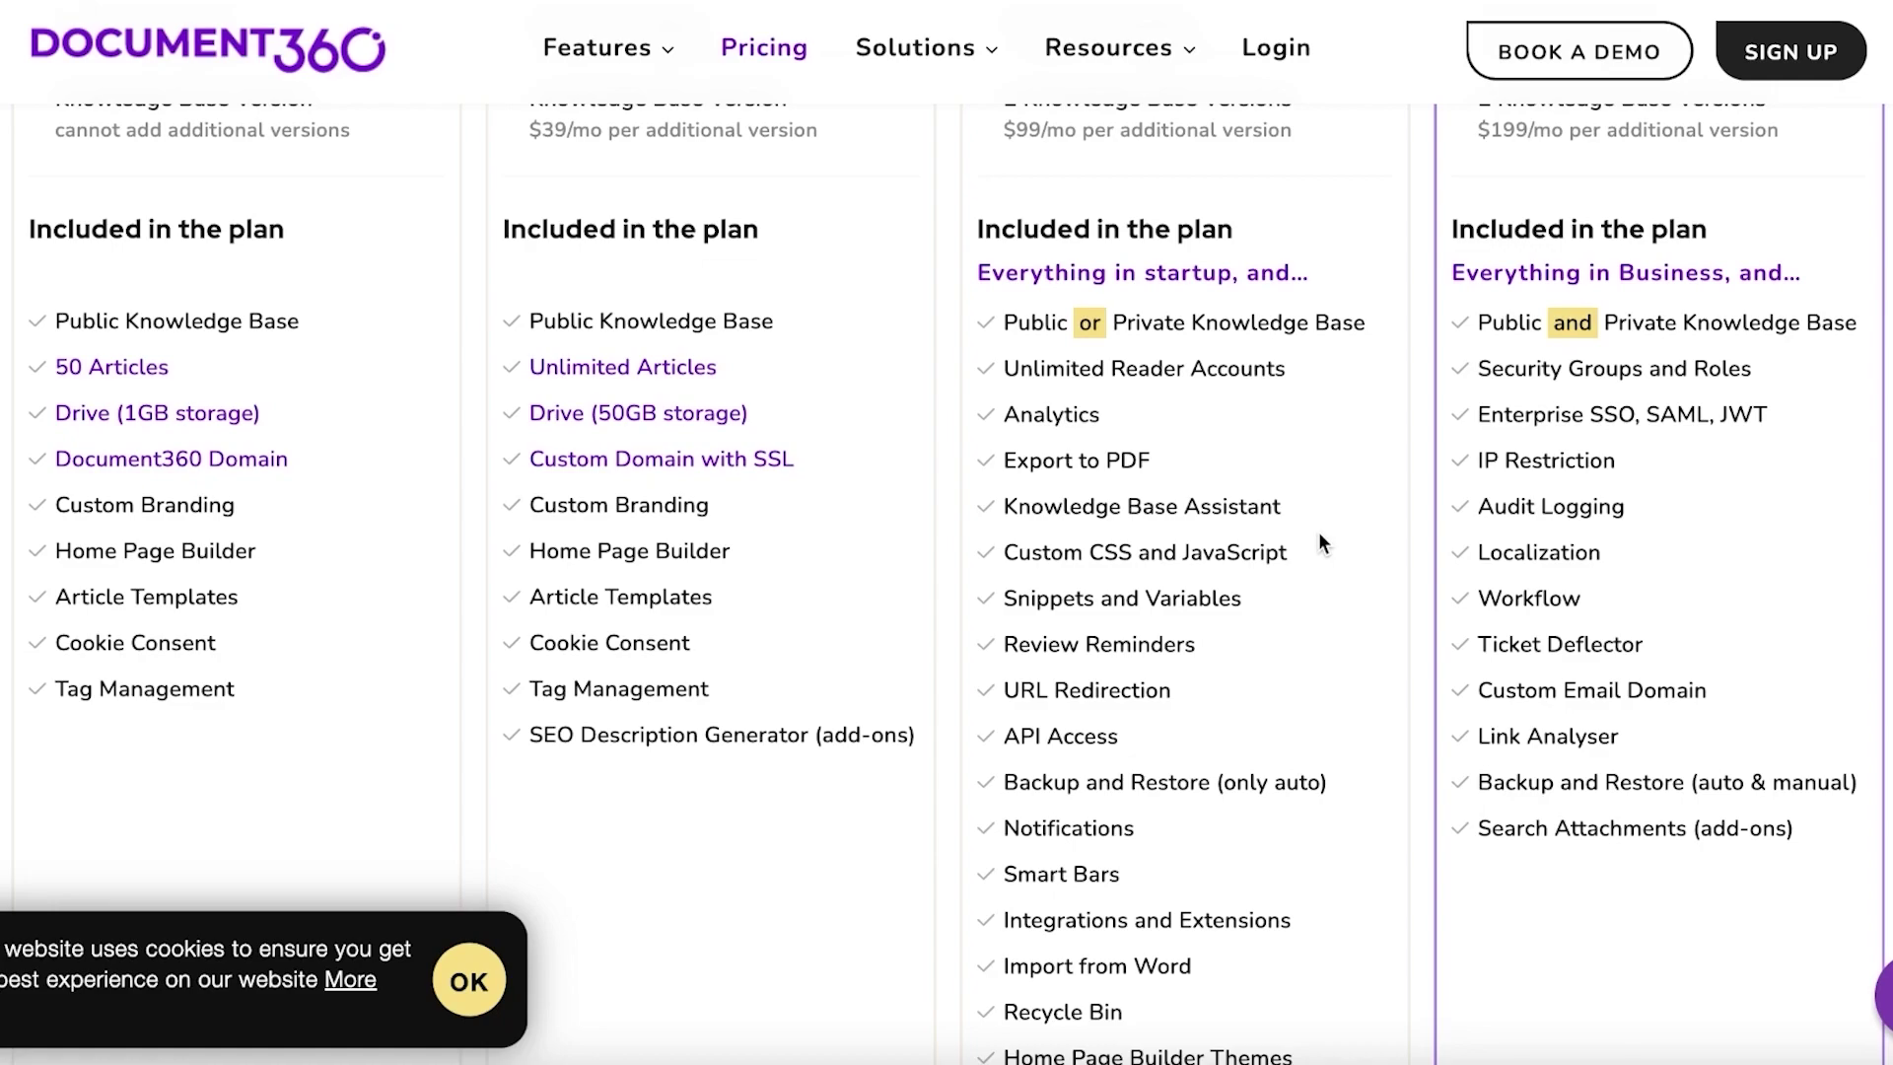
{"action": "scroll", "coordinate": [1322, 537], "scroll_direction": "down", "scroll_amount": 3}
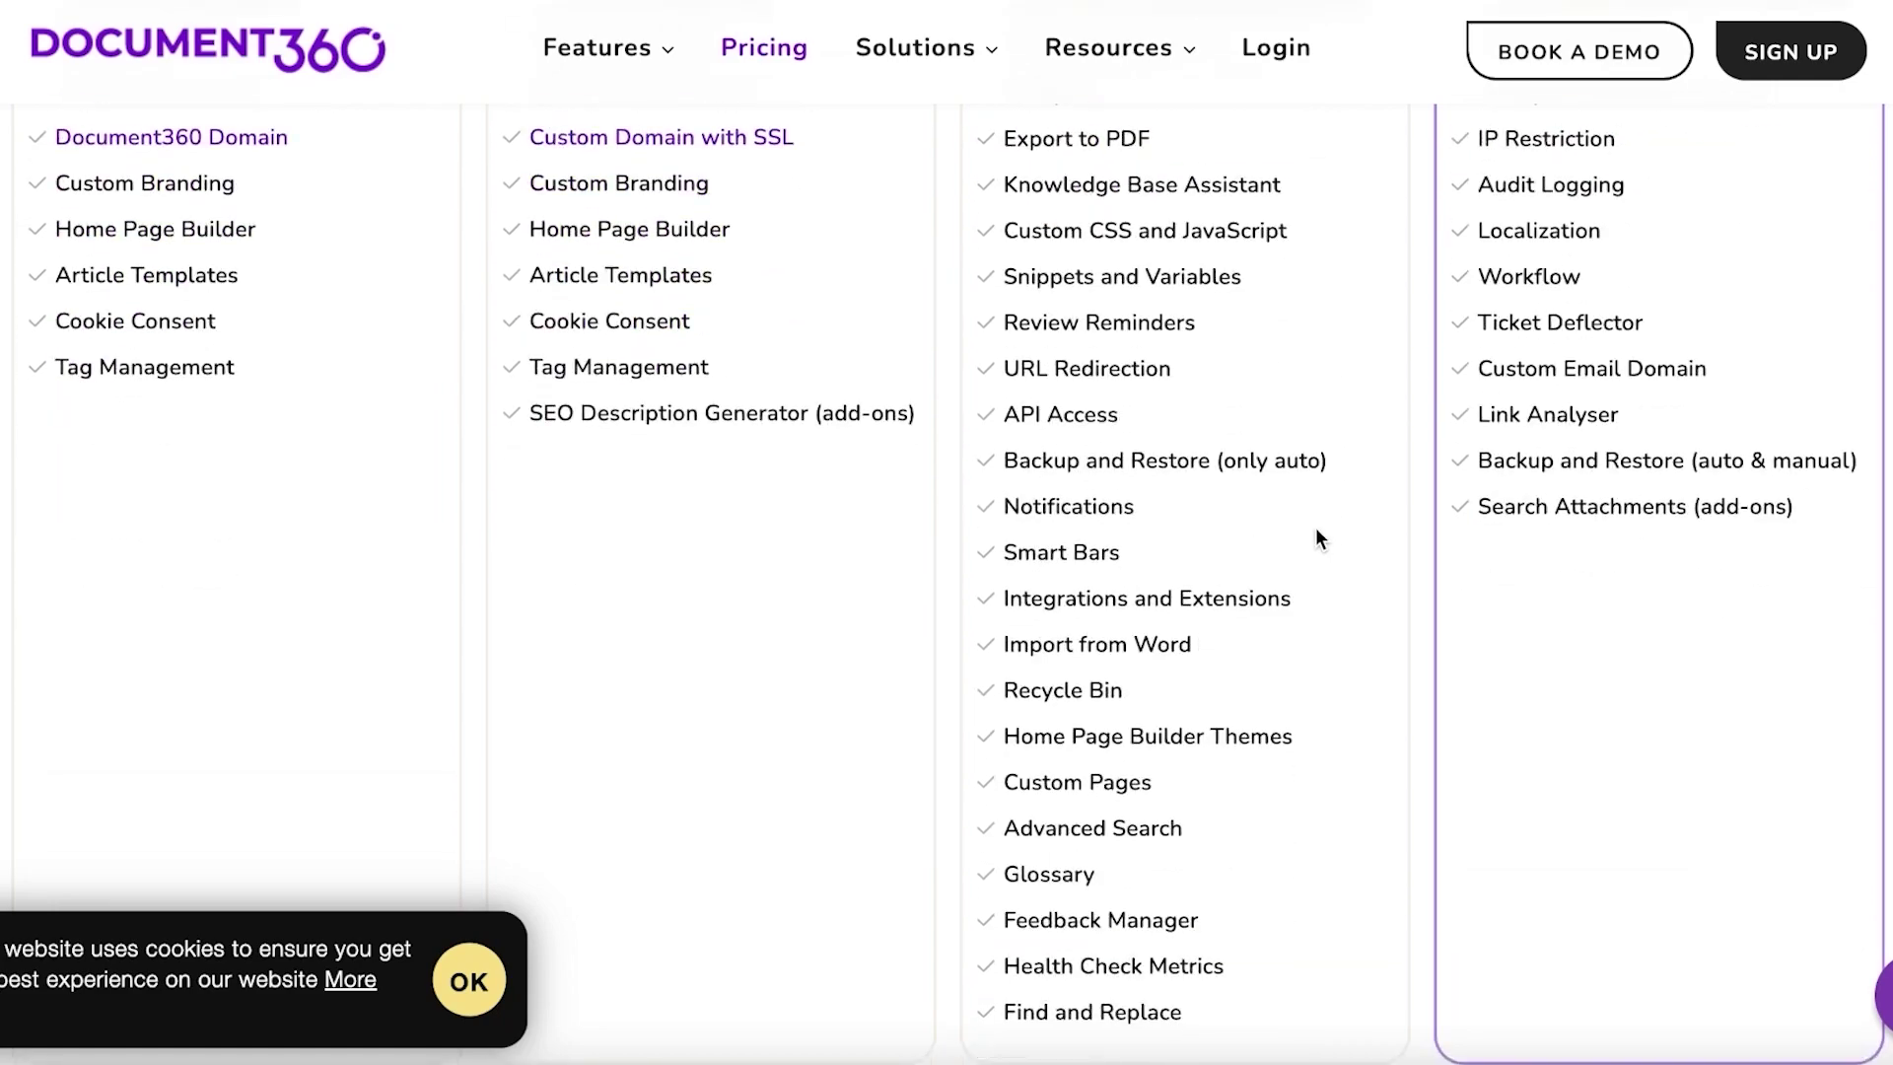
{"action": "scroll", "coordinate": [1293, 530], "scroll_direction": "down", "scroll_amount": 1}
{"action": "mouse_move", "coordinate": [1274, 530]}
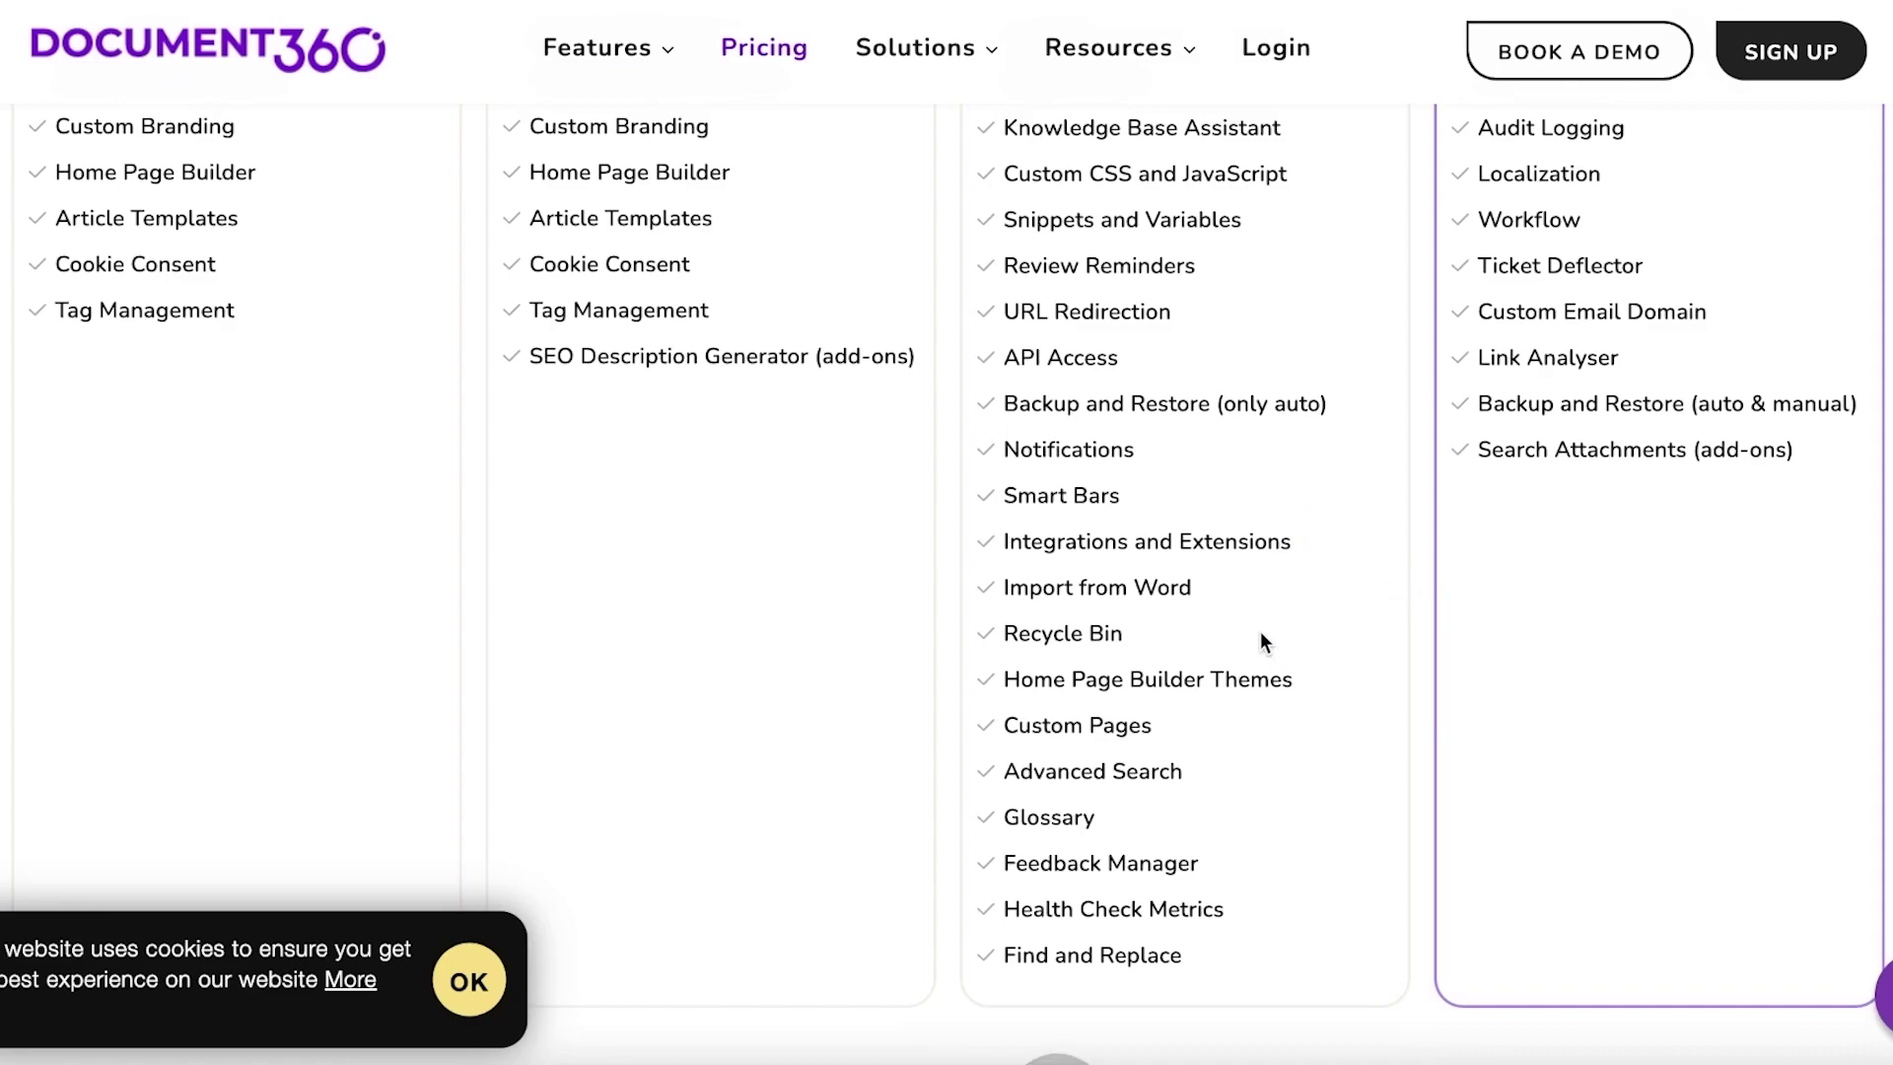
{"action": "scroll", "coordinate": [1263, 641], "scroll_direction": "up", "scroll_amount": 3}
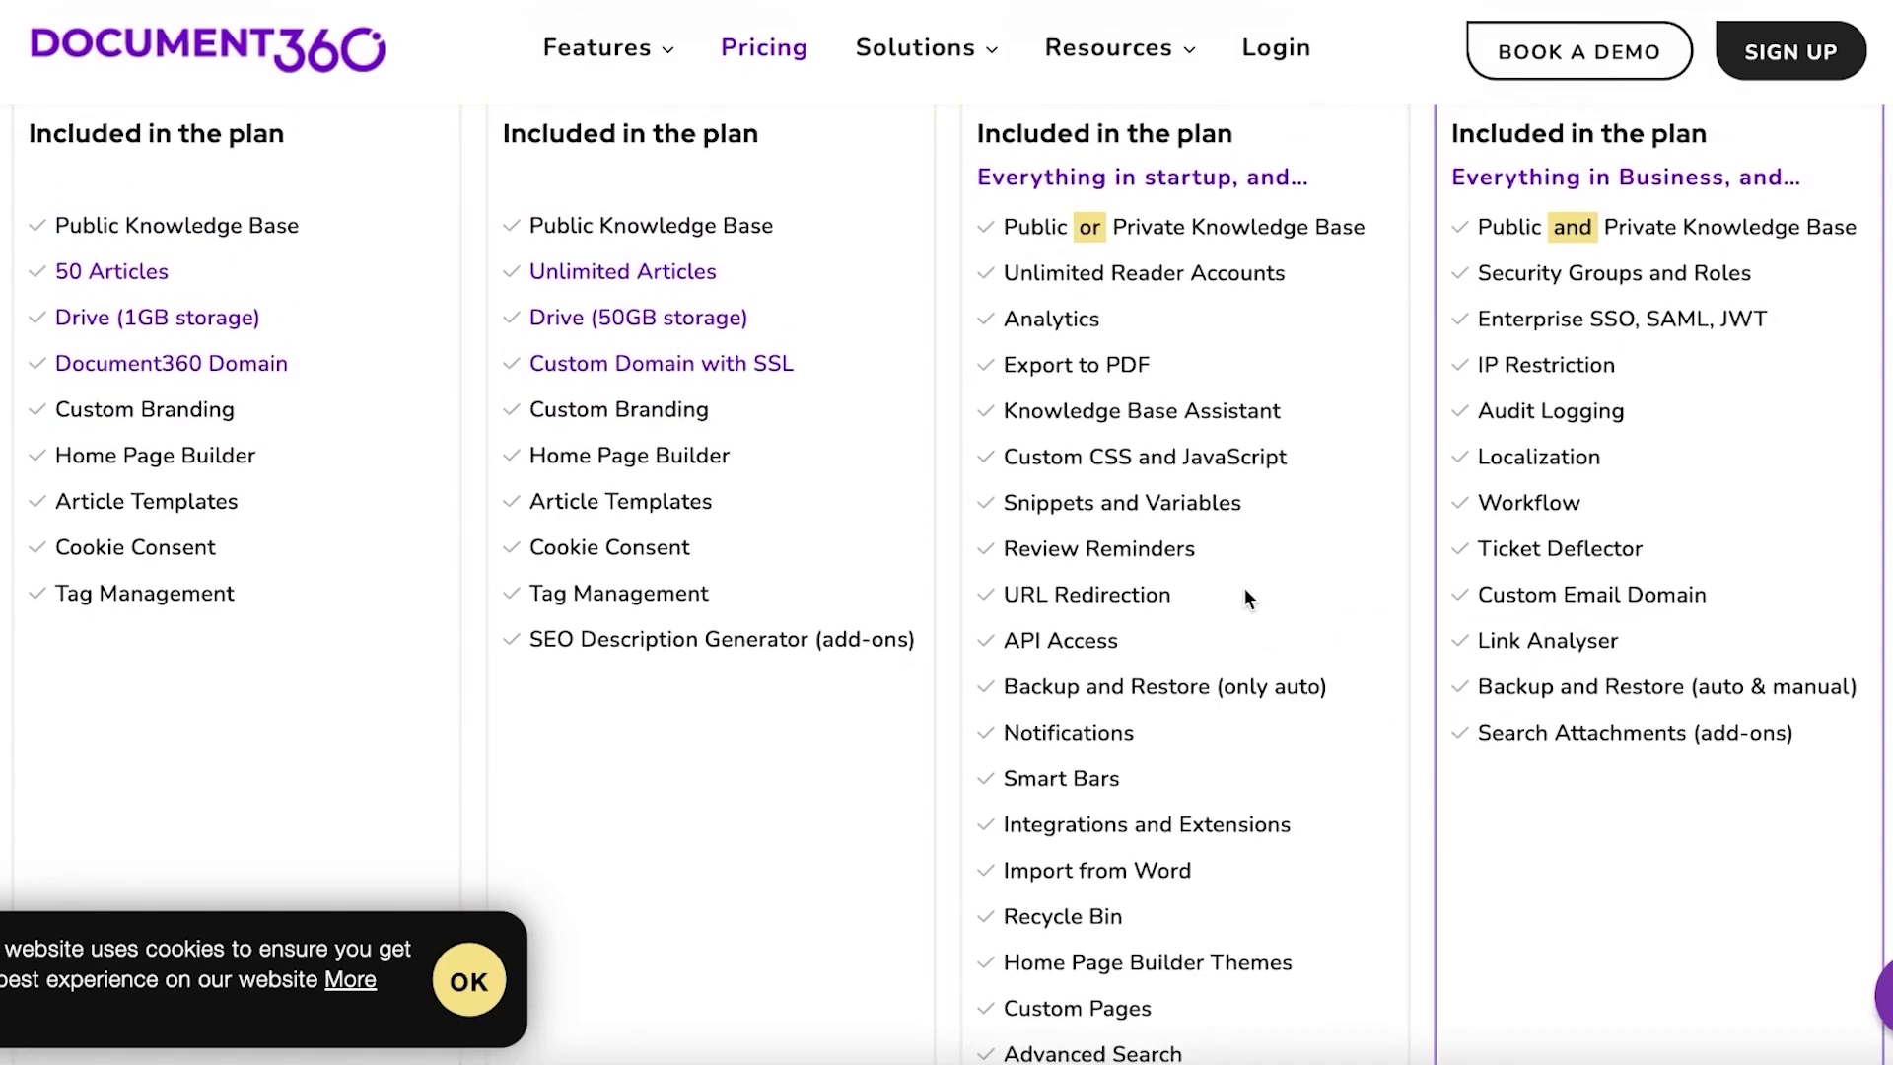
{"action": "scroll", "coordinate": [1244, 597], "scroll_direction": "up", "scroll_amount": 1}
{"action": "scroll", "coordinate": [1244, 597], "scroll_direction": "up", "scroll_amount": 1}
{"action": "scroll", "coordinate": [1244, 588], "scroll_direction": "up", "scroll_amount": 2}
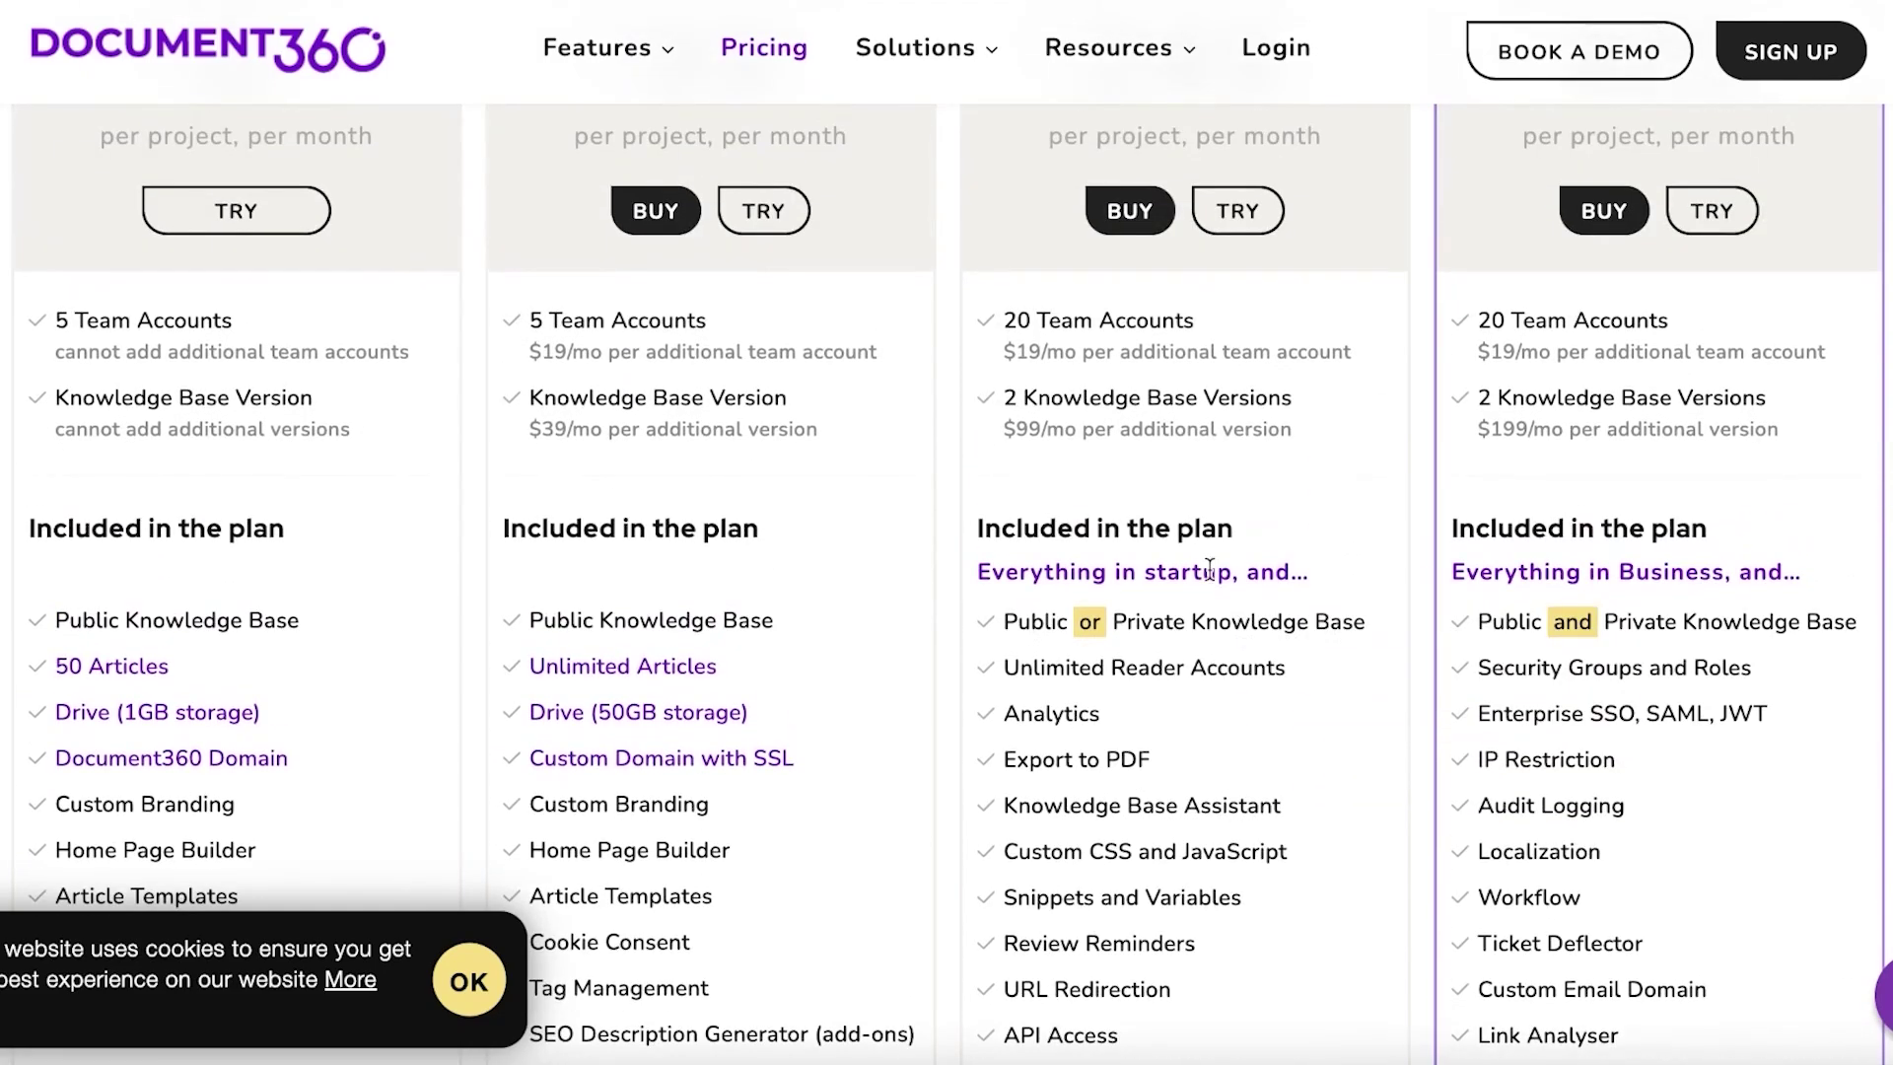
{"action": "scroll", "coordinate": [1268, 393], "scroll_direction": "up", "scroll_amount": 3}
{"action": "scroll", "coordinate": [1567, 335], "scroll_direction": "up", "scroll_amount": 1}
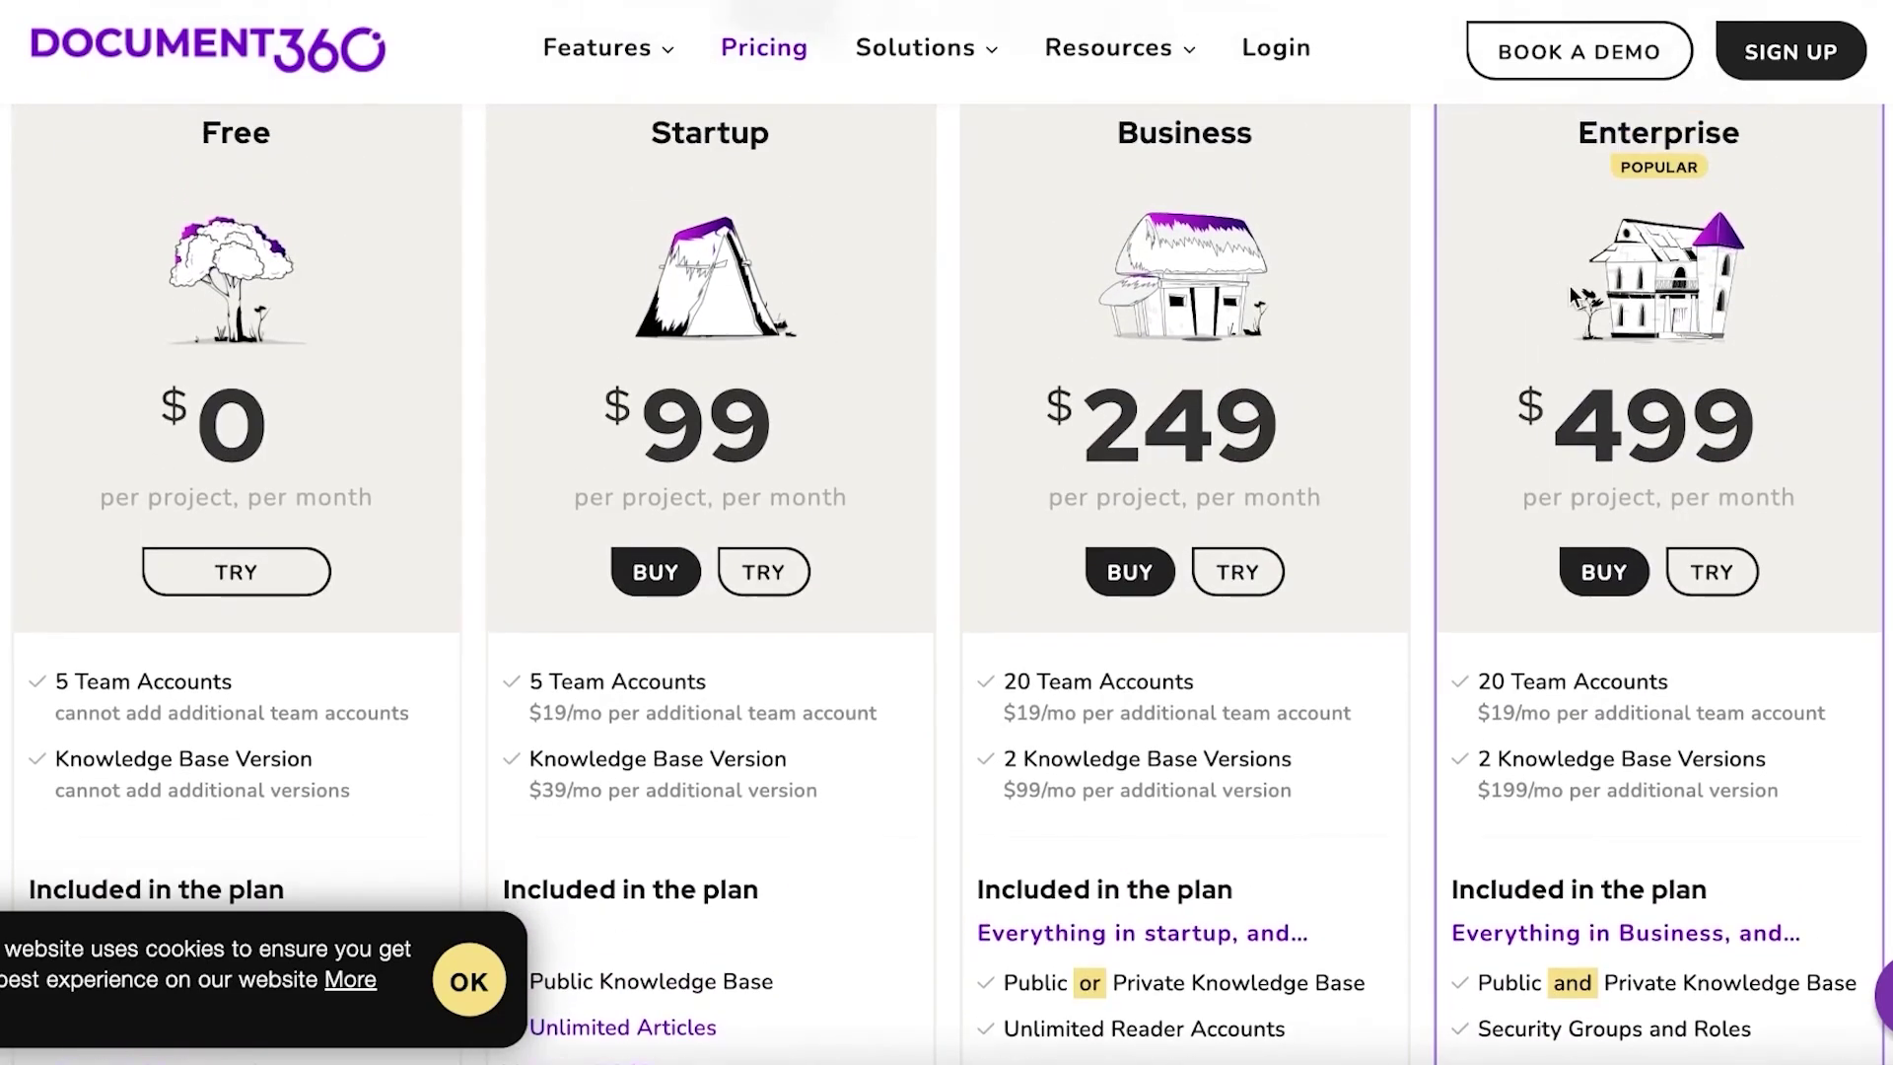
Step: Examine the Enterprise plan's price and included features
{"action": "scroll", "coordinate": [1568, 302], "scroll_direction": "down", "scroll_amount": 5}
{"action": "scroll", "coordinate": [1565, 301], "scroll_direction": "up", "scroll_amount": 4}
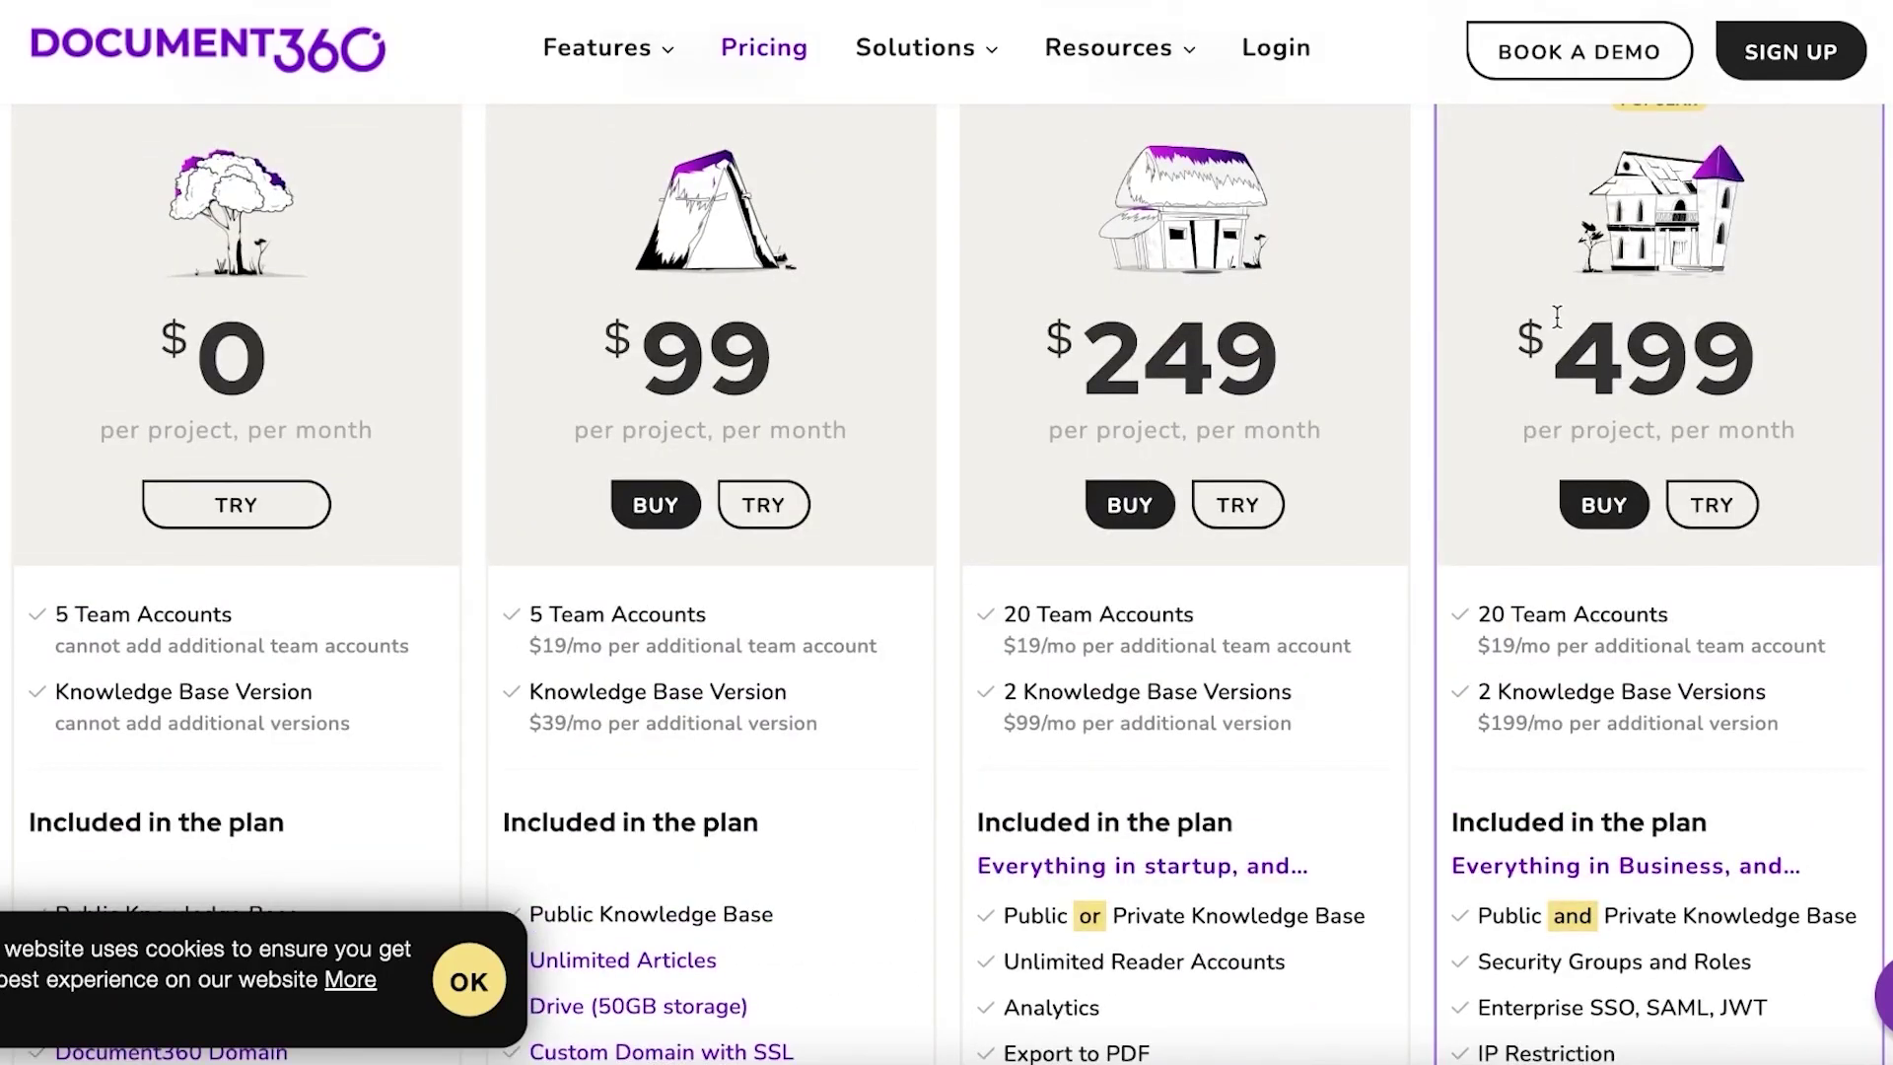
{"action": "scroll", "coordinate": [1555, 317], "scroll_direction": "up", "scroll_amount": 3}
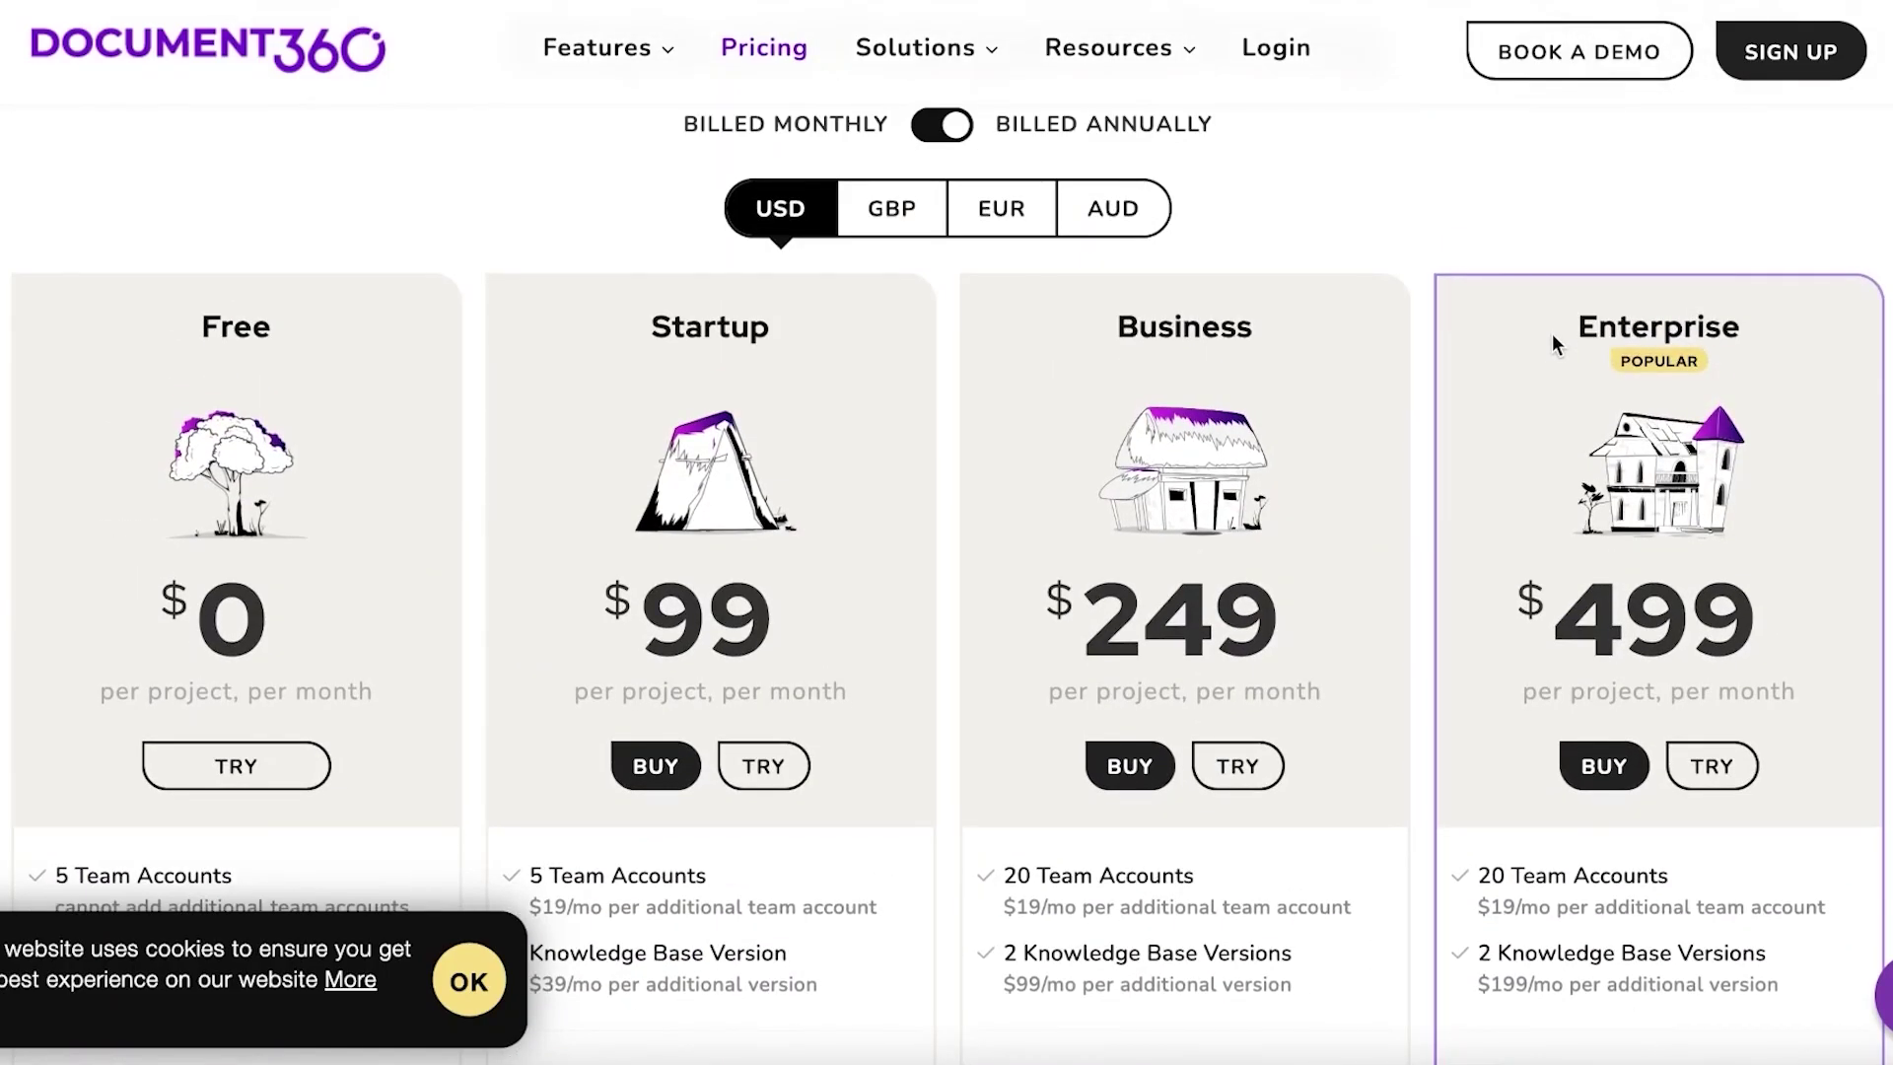
{"action": "scroll", "coordinate": [1552, 333], "scroll_direction": "down", "scroll_amount": 2}
{"action": "scroll", "coordinate": [1552, 335], "scroll_direction": "down", "scroll_amount": 5}
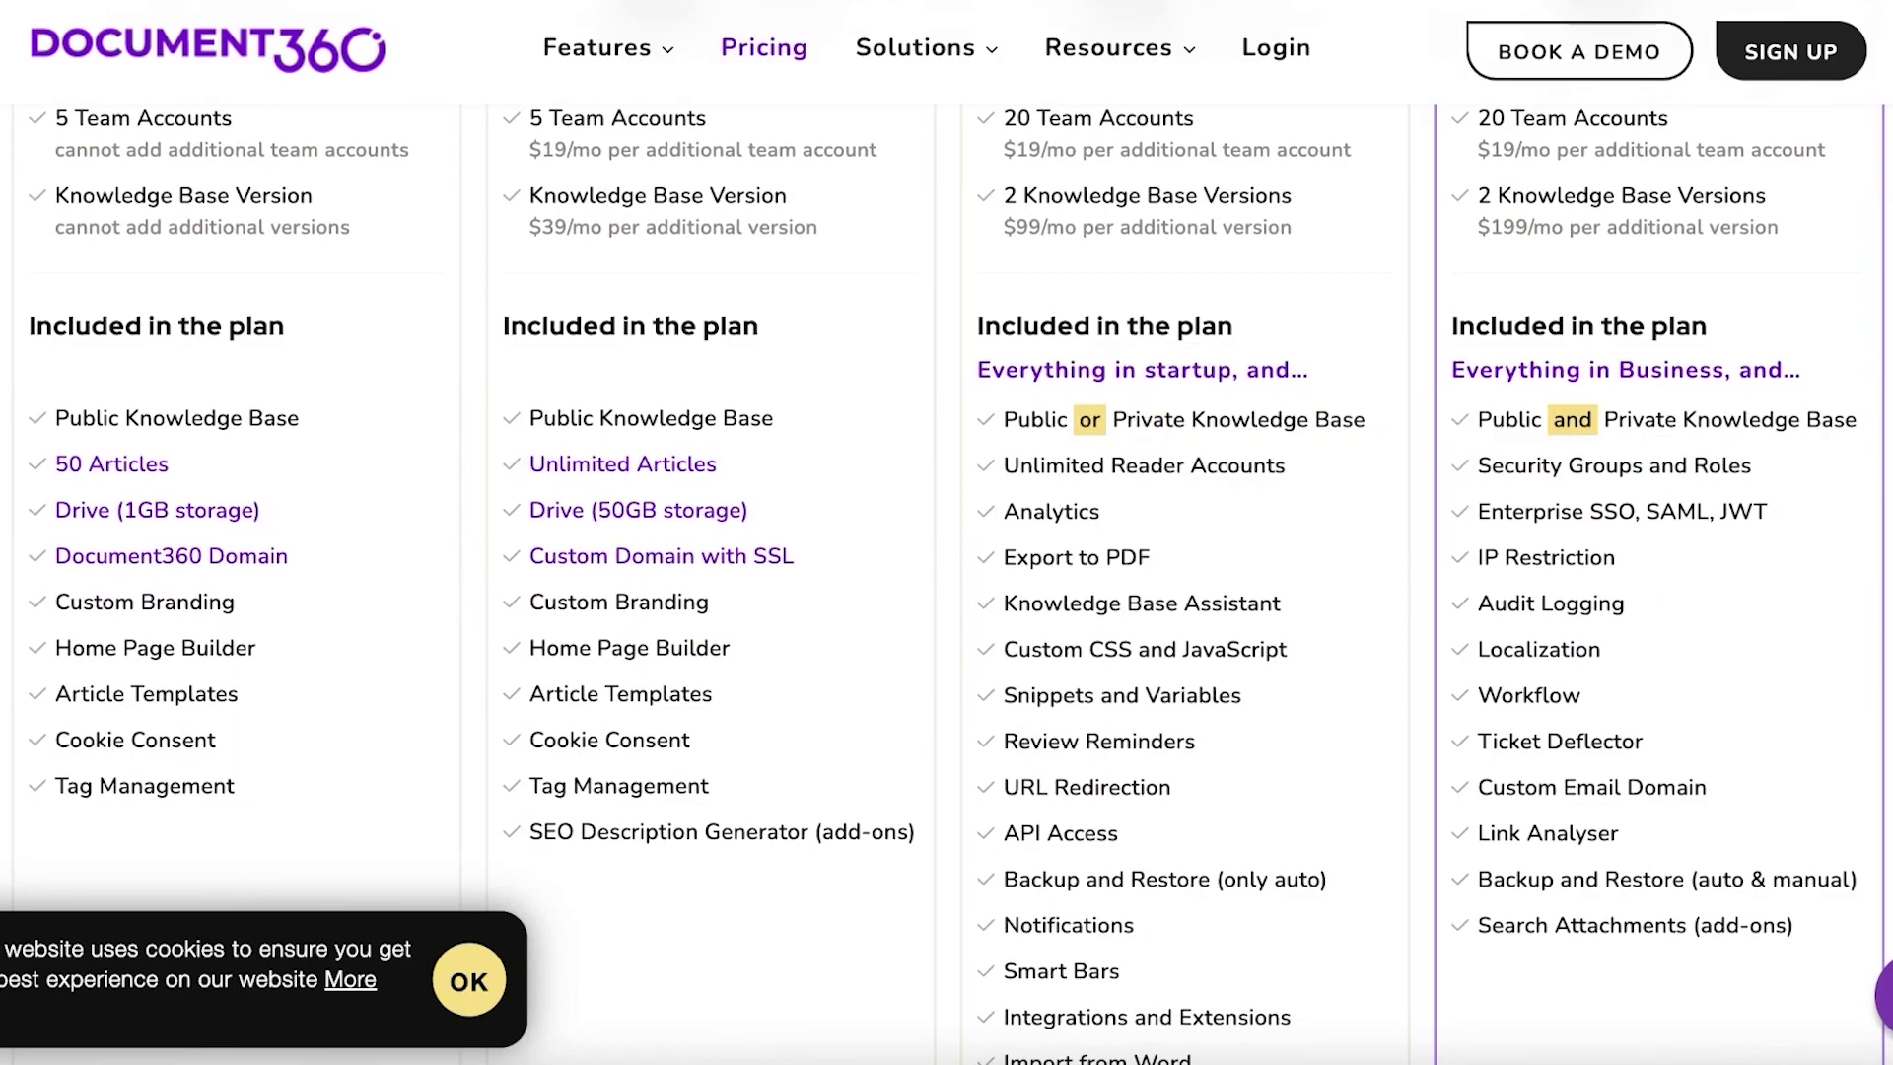
Step: Read the Enterprise plan's full list of included features and review its price against the other plans
{"action": "scroll", "coordinate": [946, 582], "scroll_direction": "down", "scroll_amount": 1}
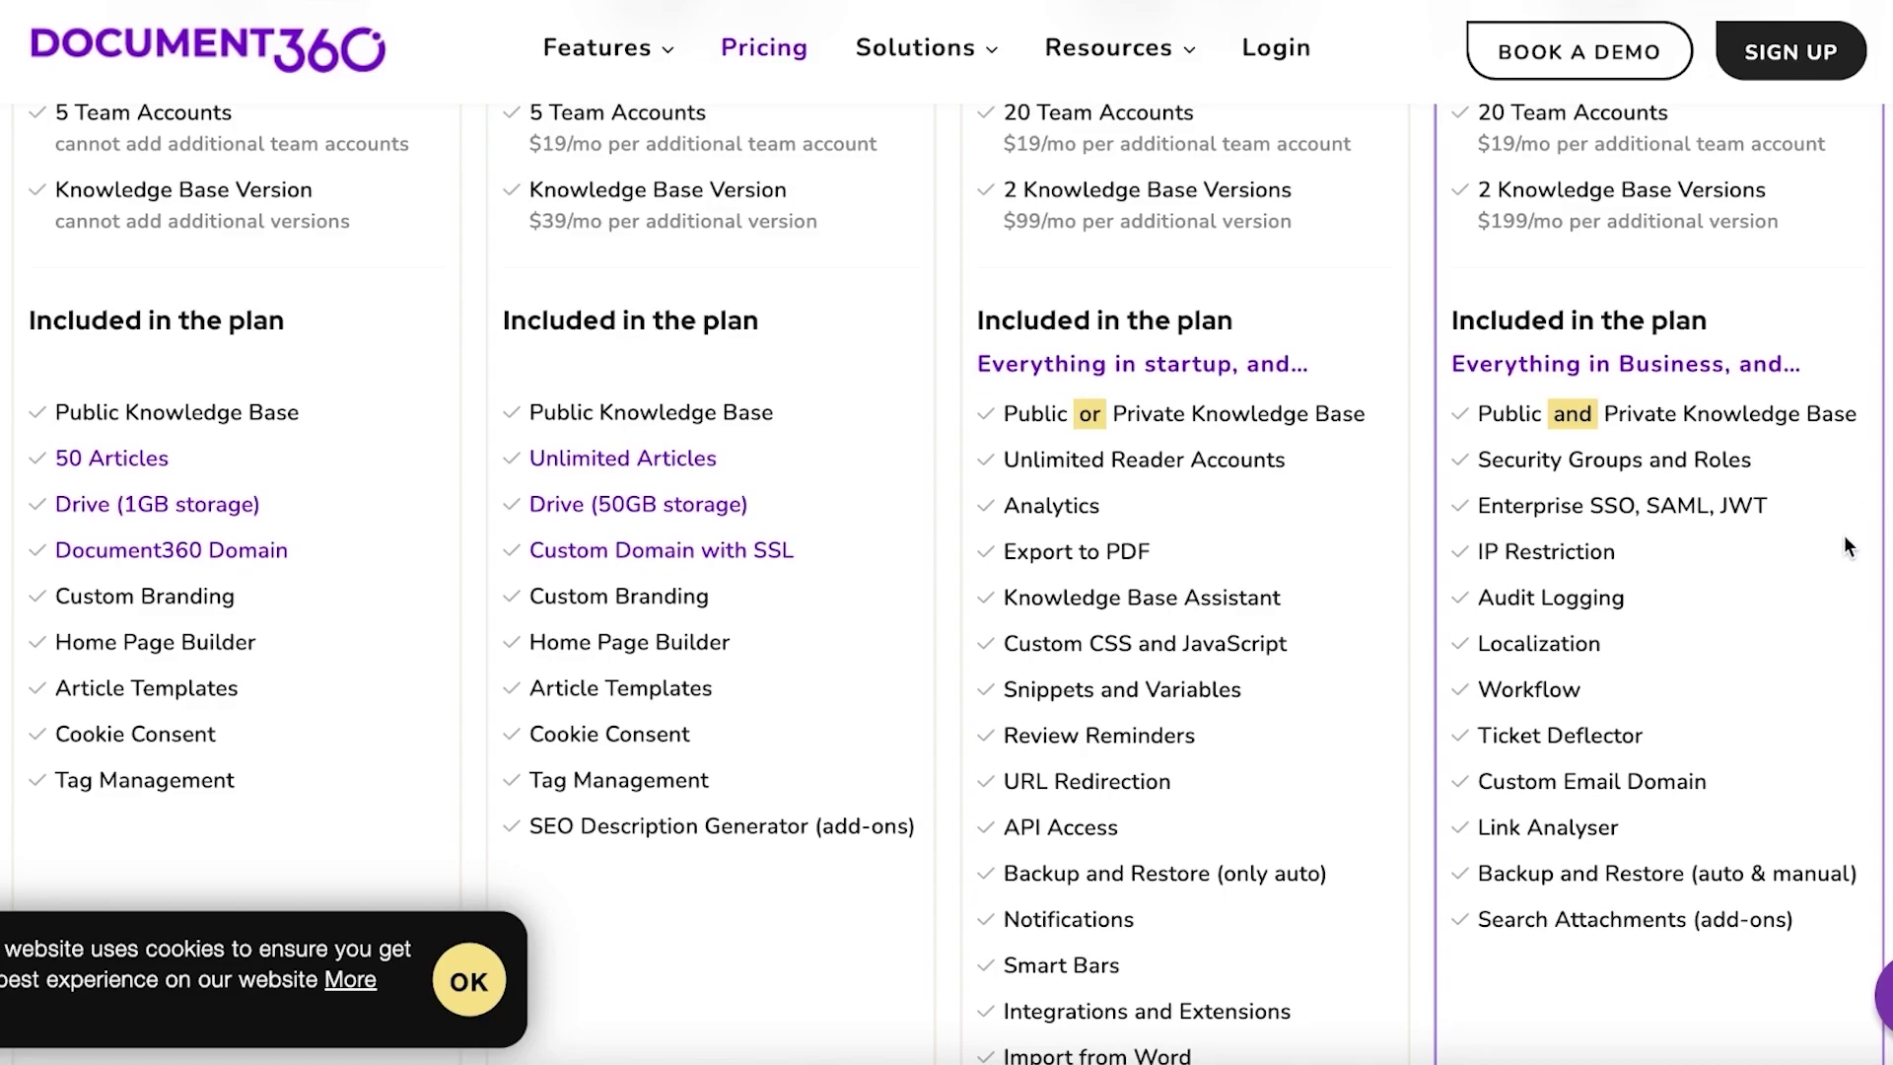
{"action": "scroll", "coordinate": [1818, 526], "scroll_direction": "down", "scroll_amount": 1}
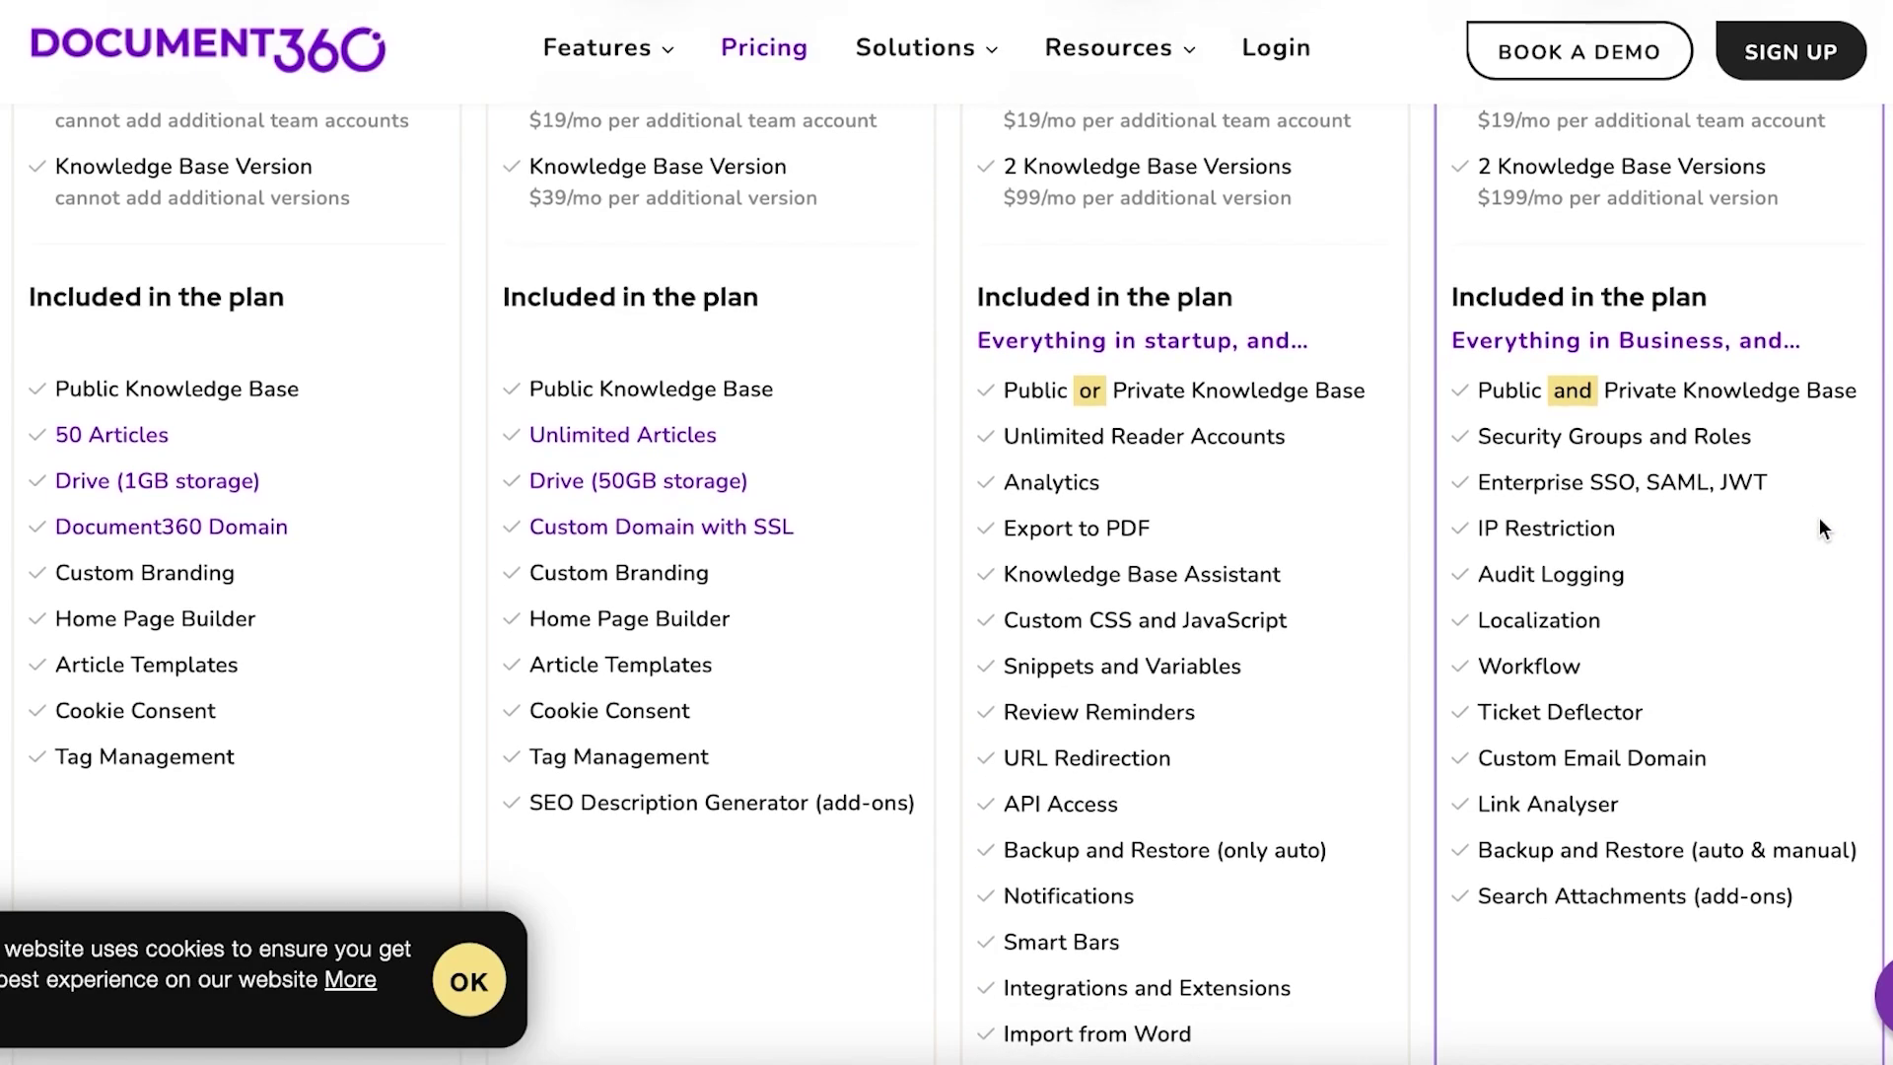
{"action": "scroll", "coordinate": [1809, 552], "scroll_direction": "down", "scroll_amount": 2}
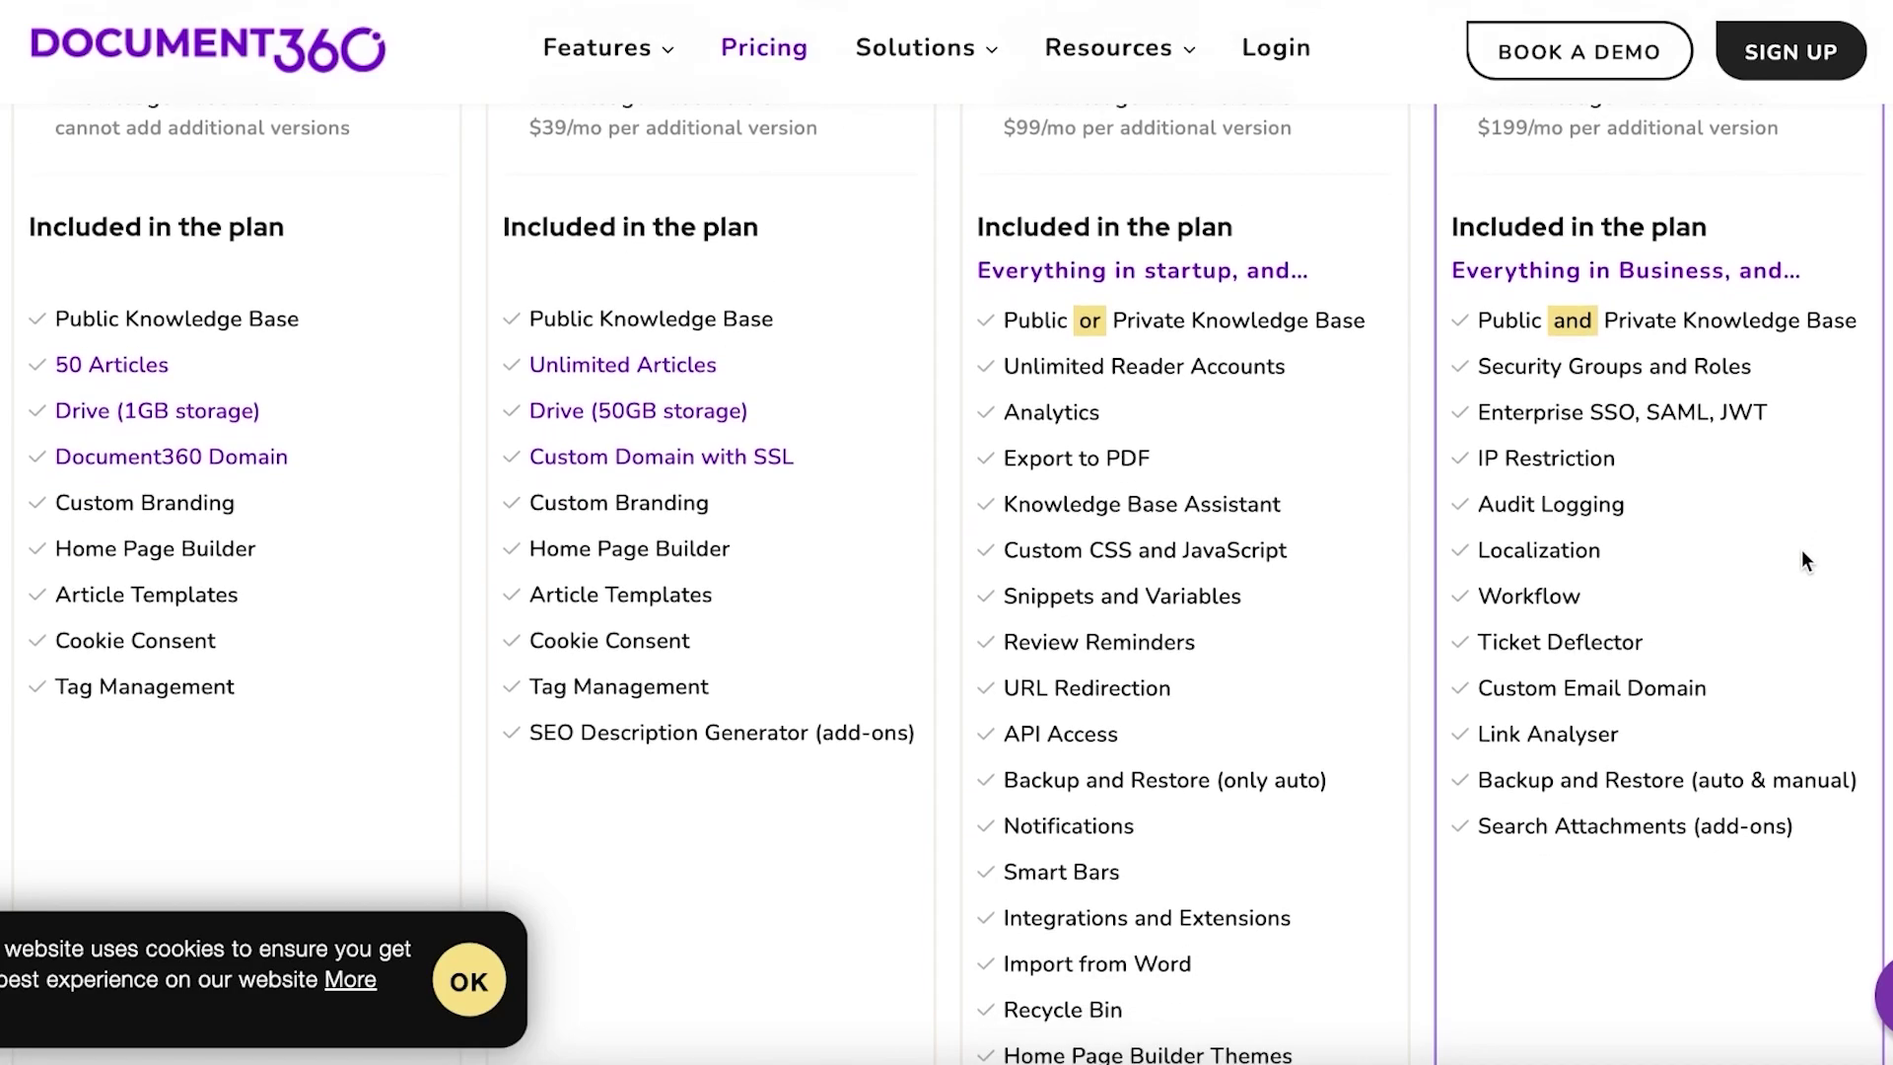
{"action": "scroll", "coordinate": [1801, 548], "scroll_direction": "down", "scroll_amount": 2}
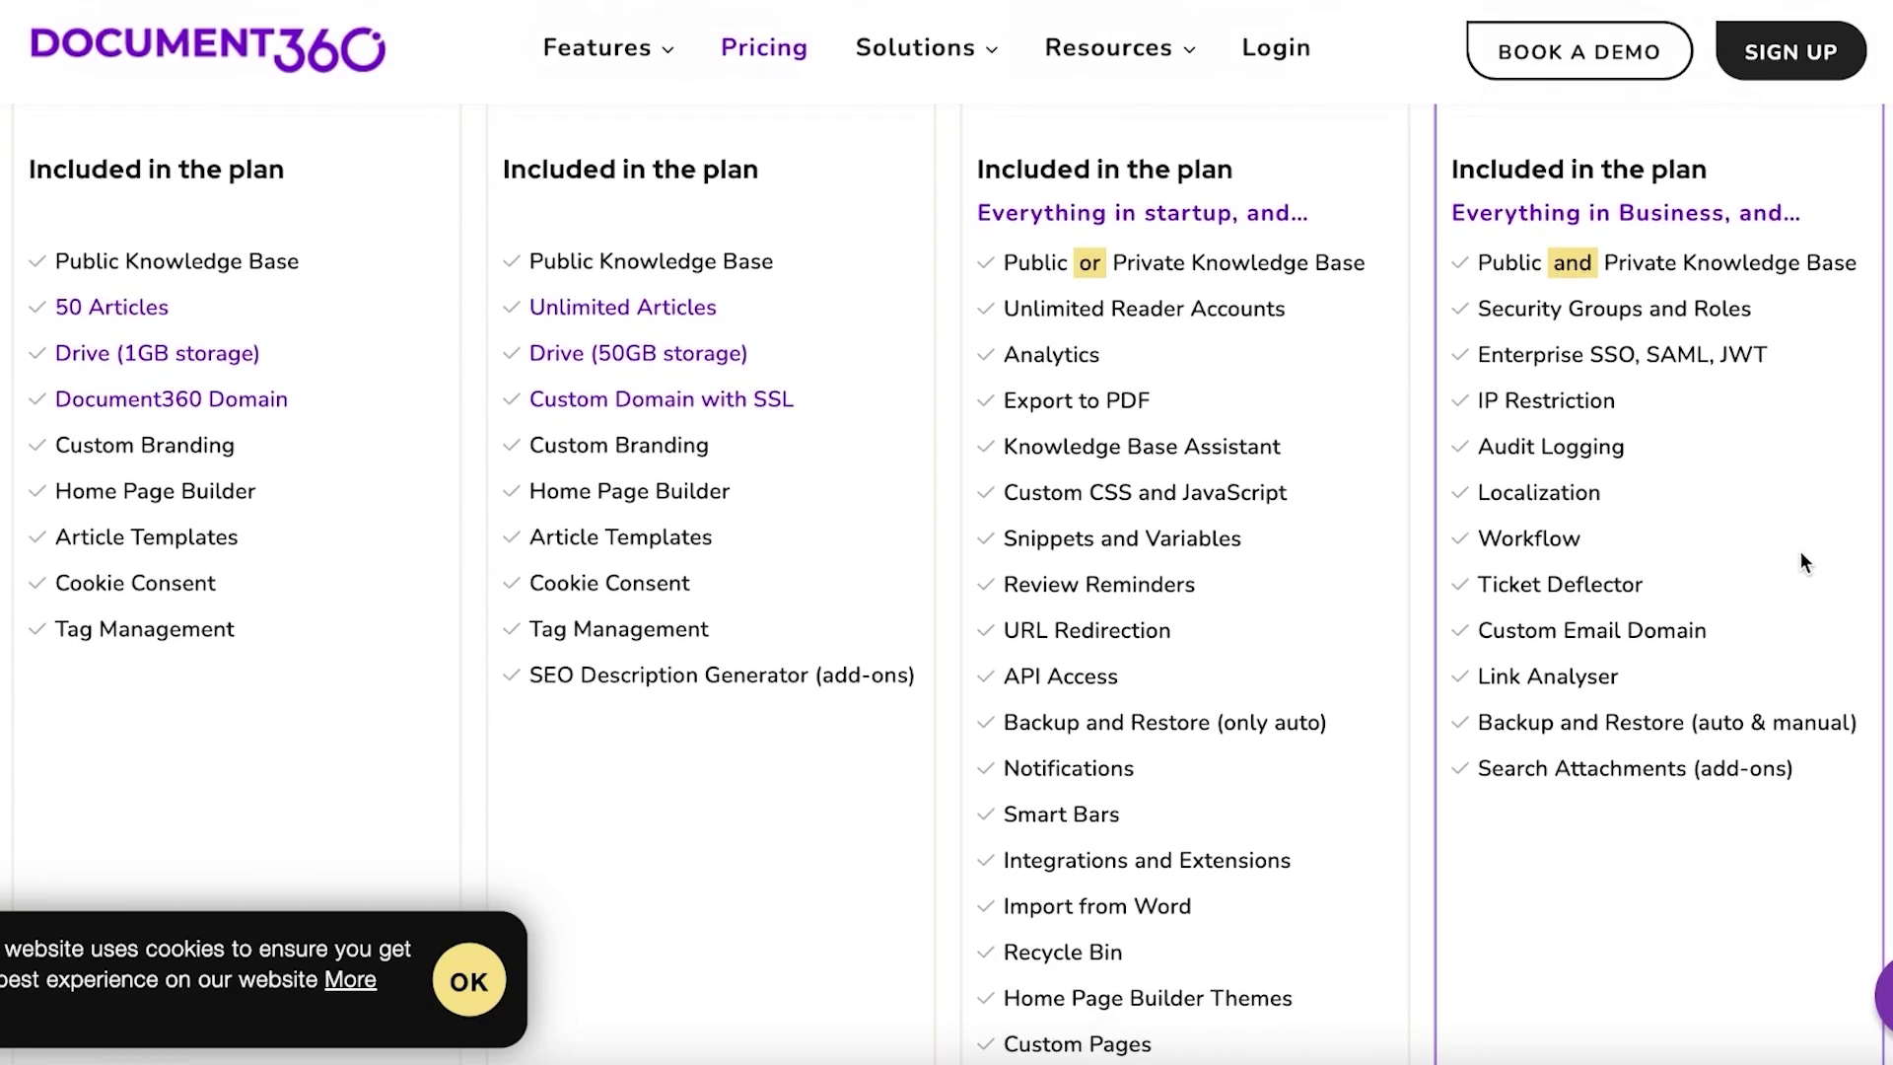
{"action": "scroll", "coordinate": [1767, 487], "scroll_direction": "up", "scroll_amount": 10}
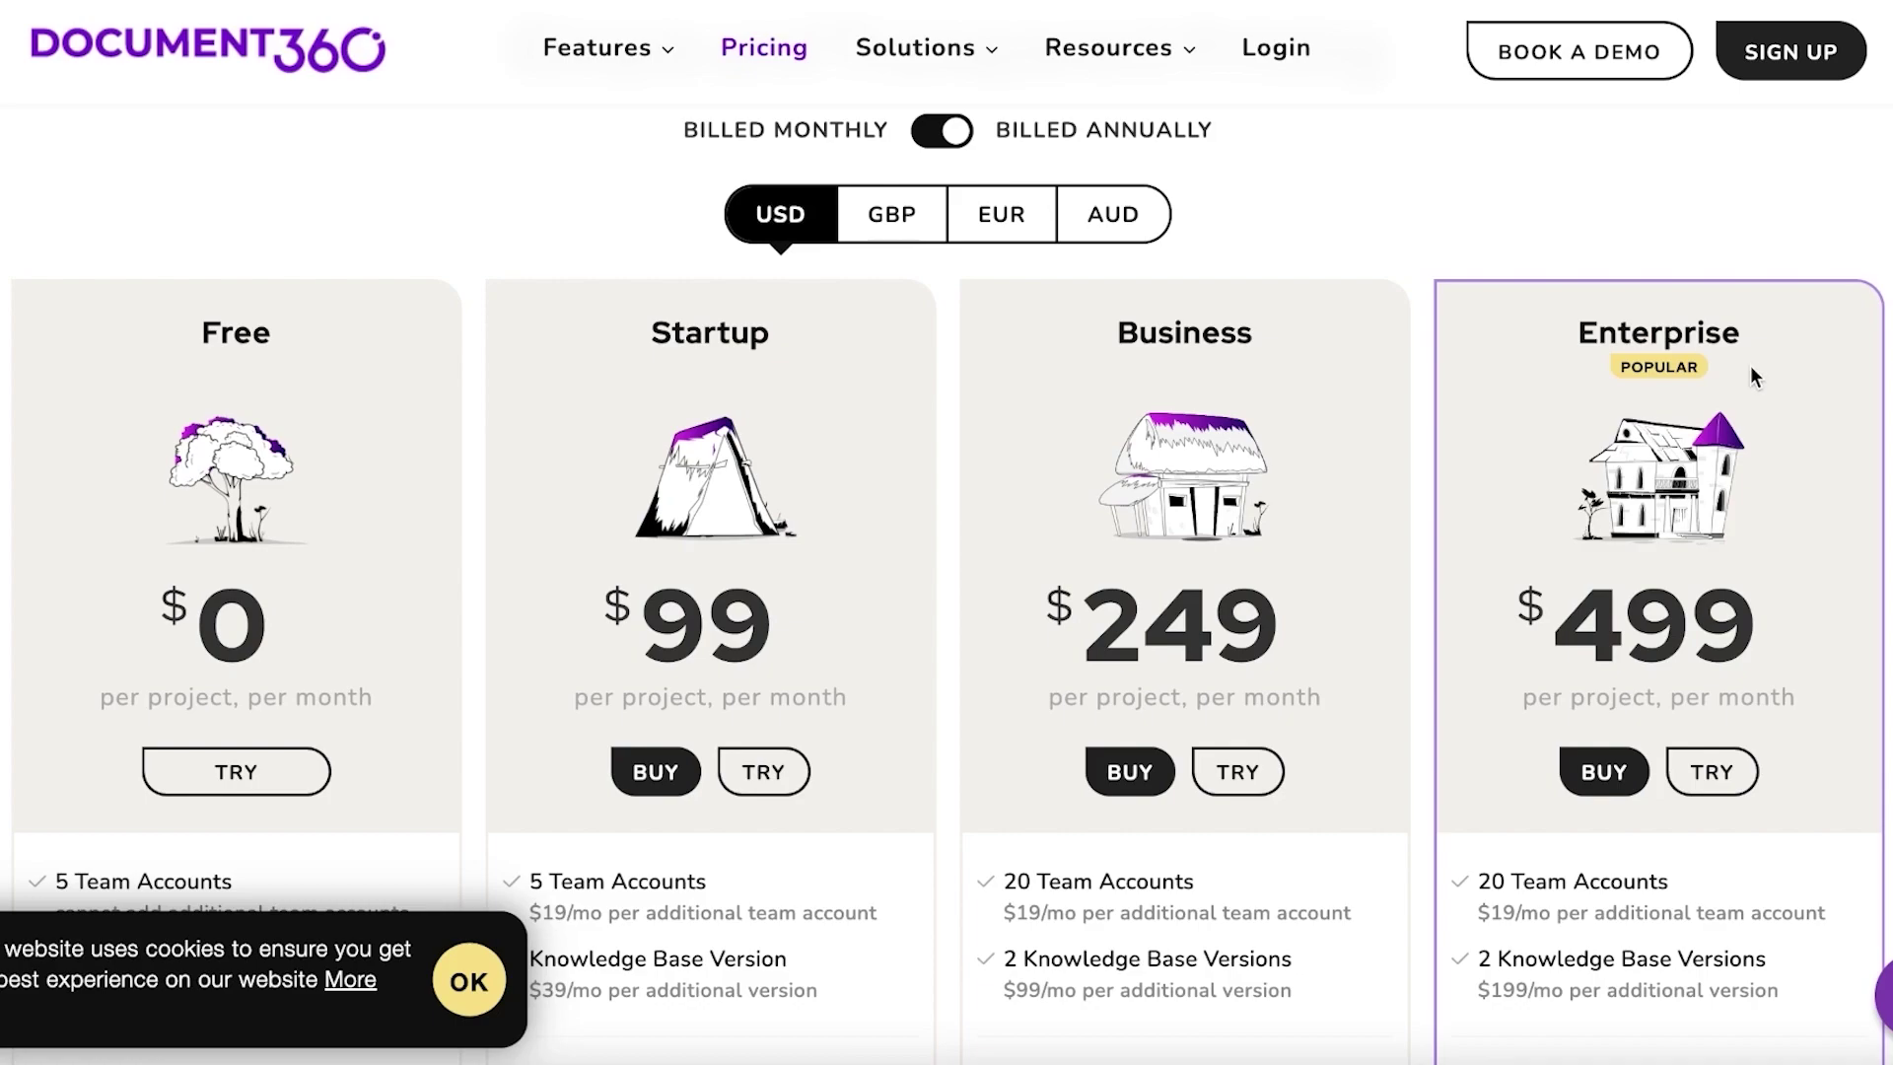
{"action": "scroll", "coordinate": [1678, 399], "scroll_direction": "down", "scroll_amount": 1}
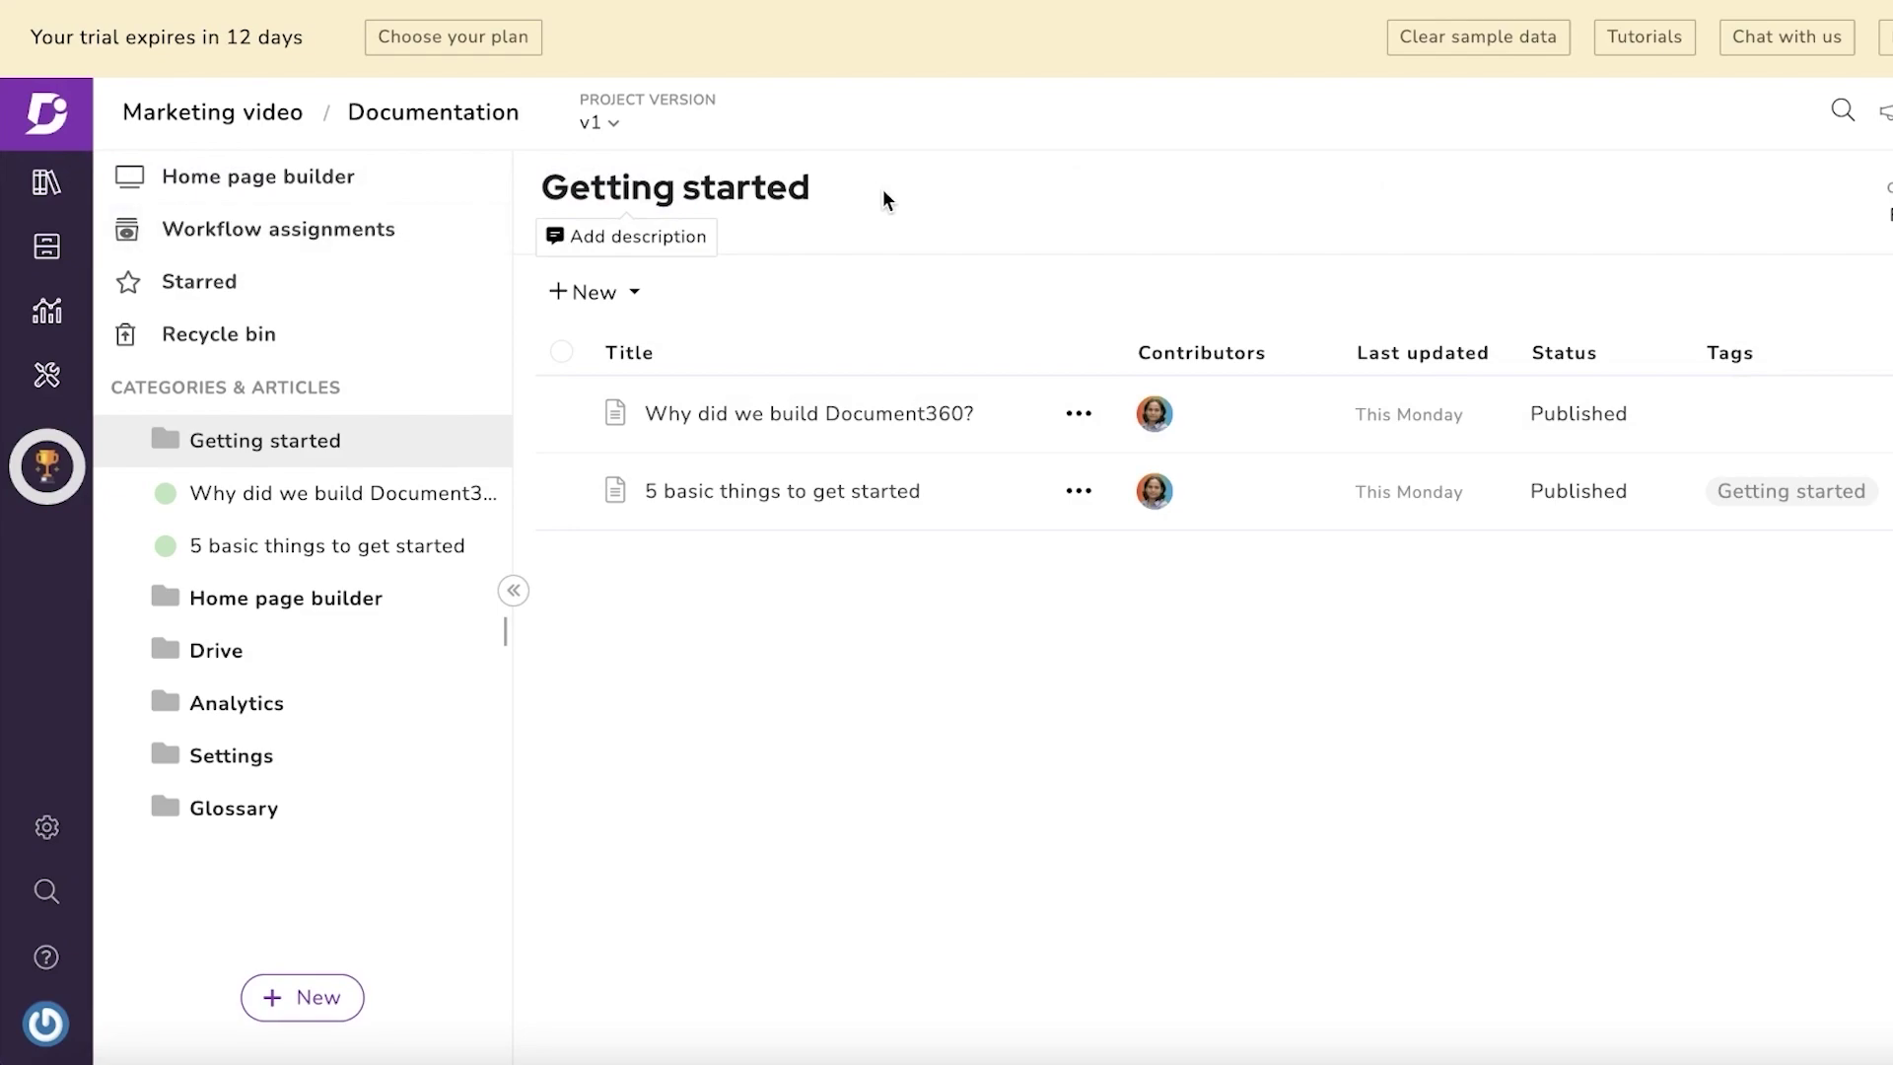
Step: In the Marketing video project's documentation, delete the Getting started category together with its articles
{"action": "left_click", "coordinate": [44, 202]}
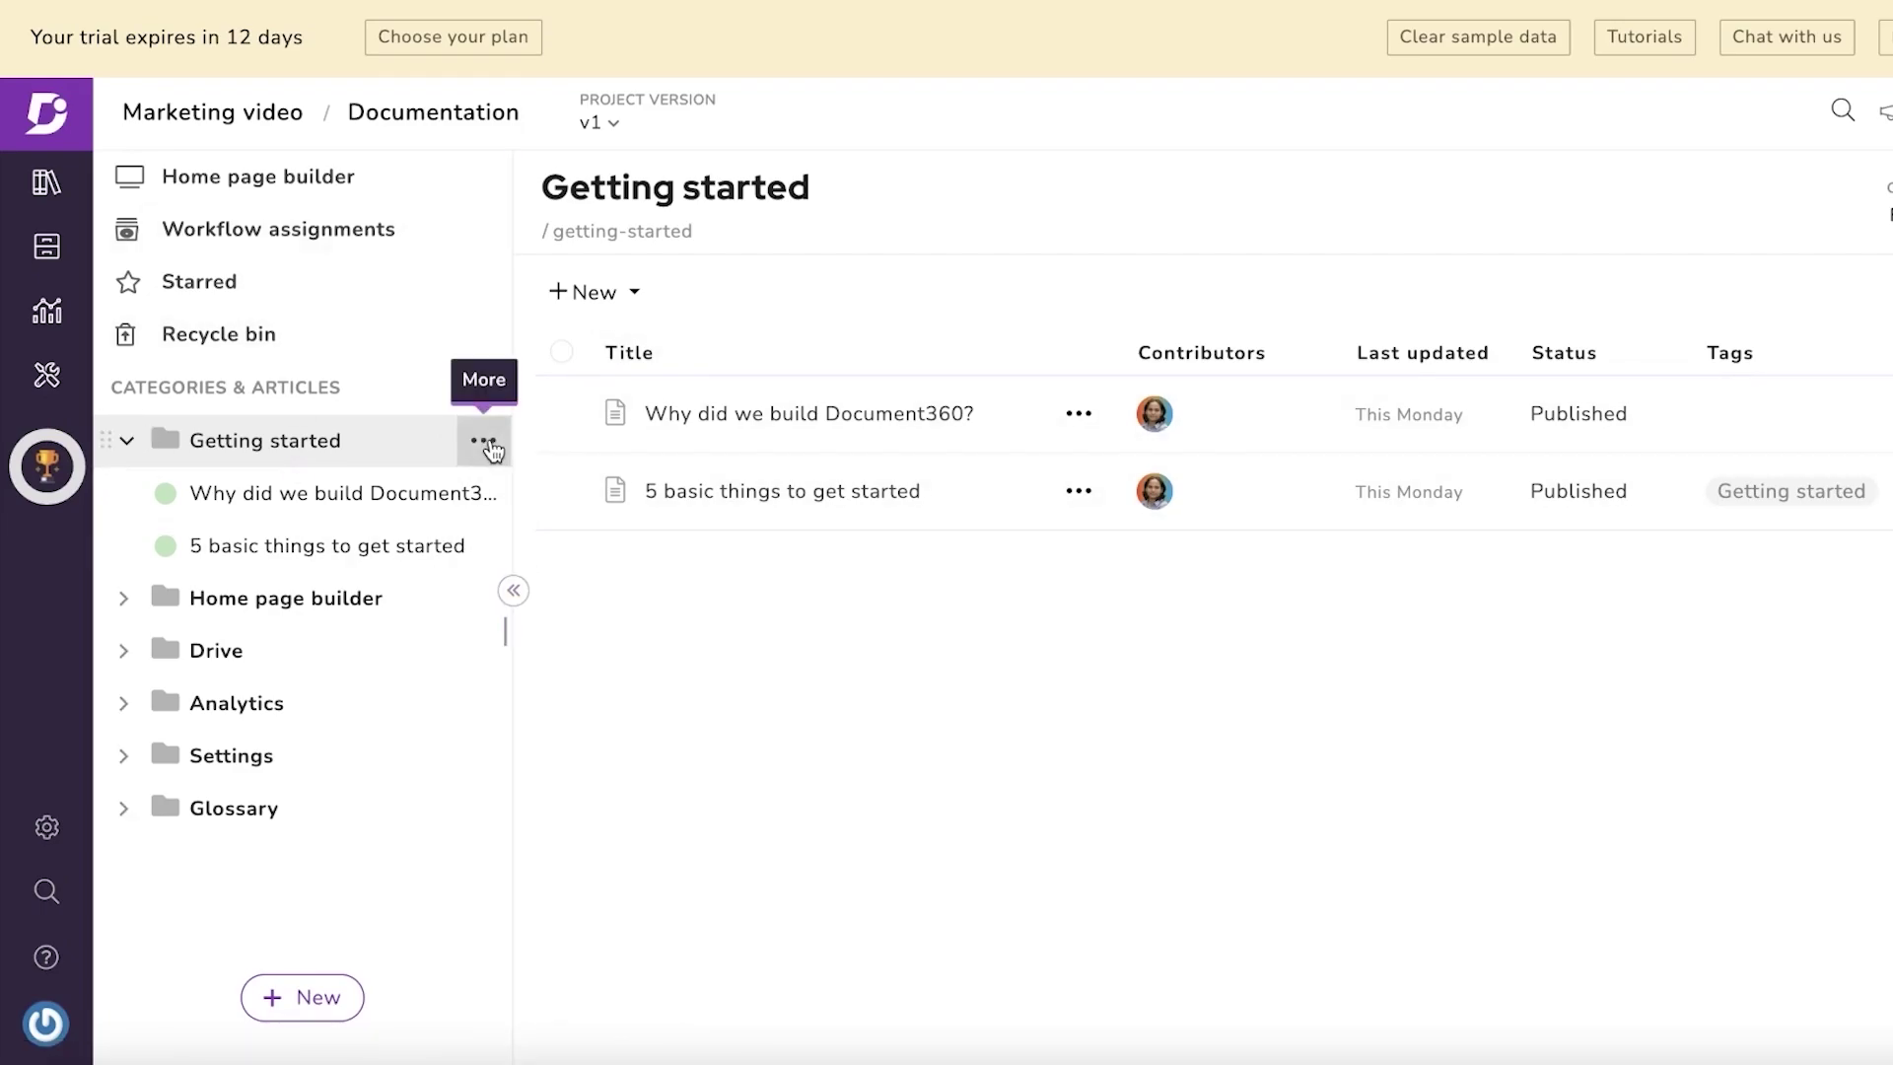
{"action": "left_click", "coordinate": [483, 441]}
{"action": "left_click", "coordinate": [190, 697]}
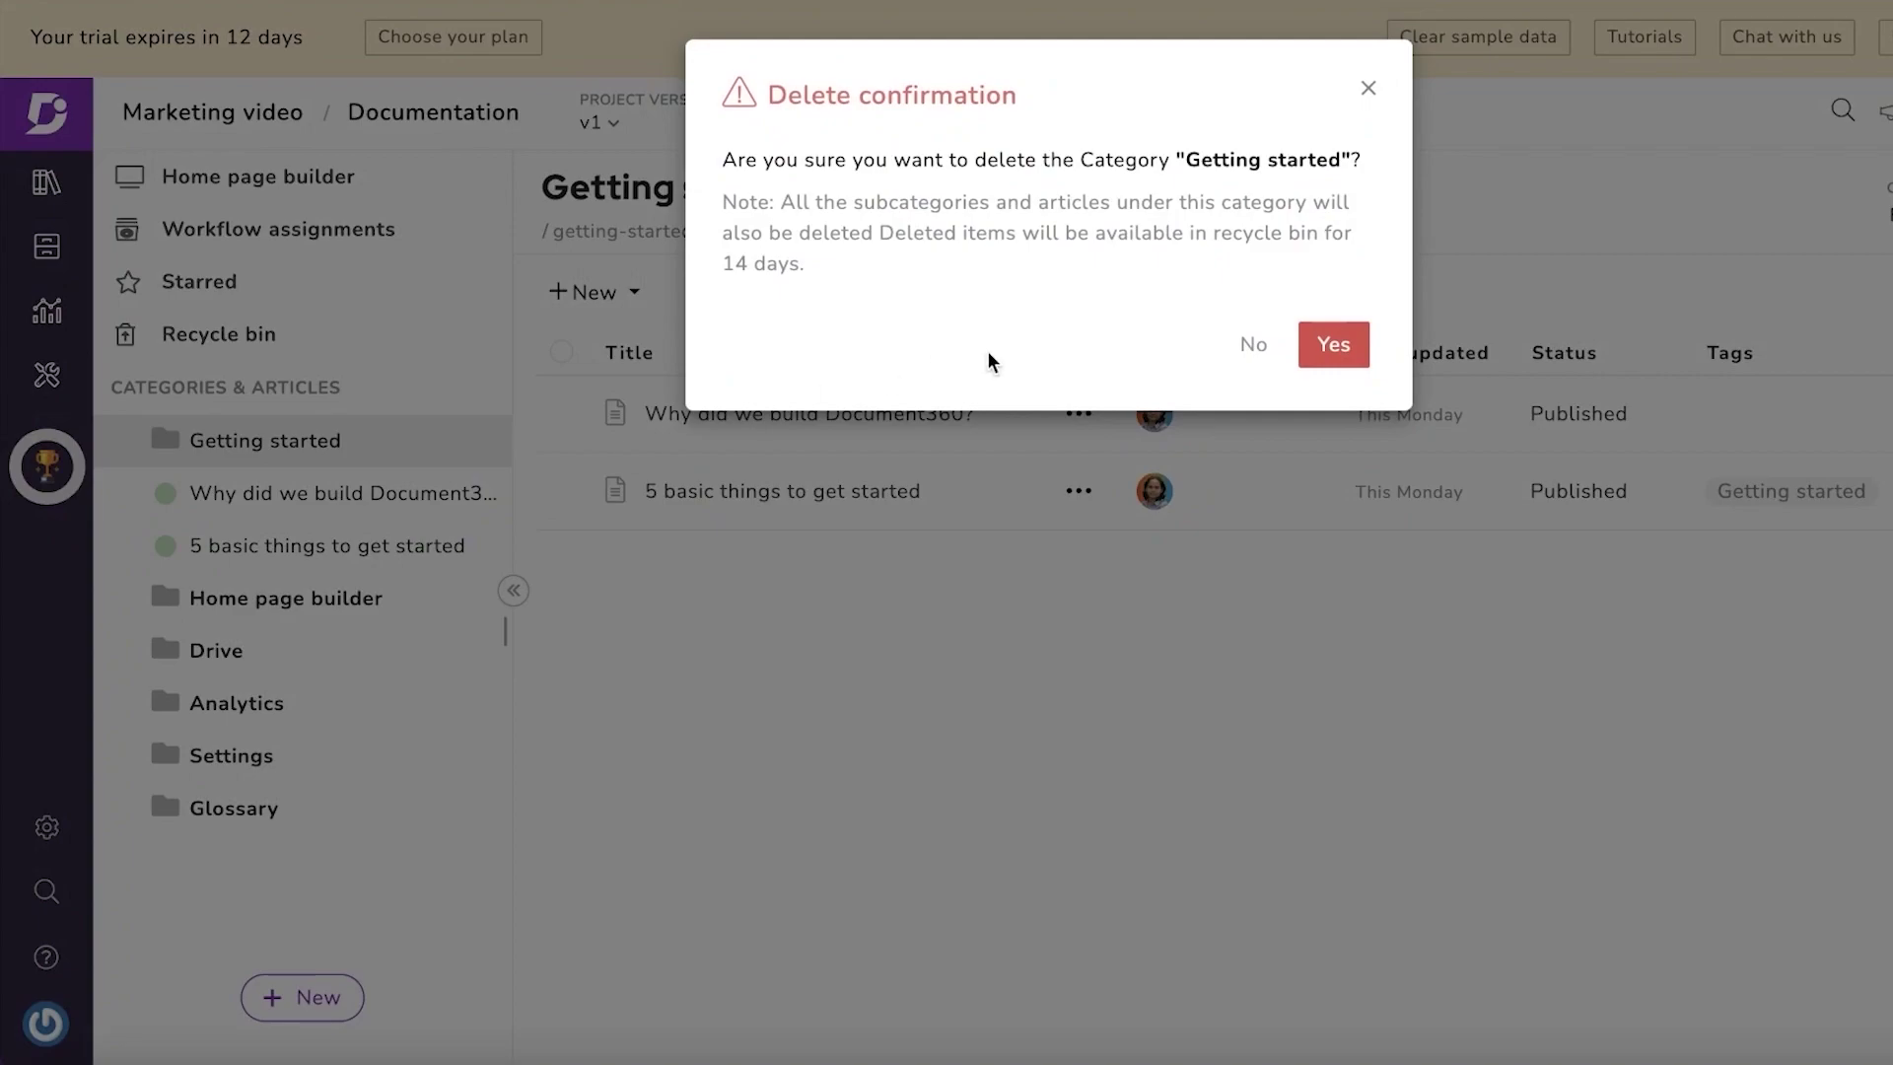
{"action": "left_click", "coordinate": [1344, 342]}
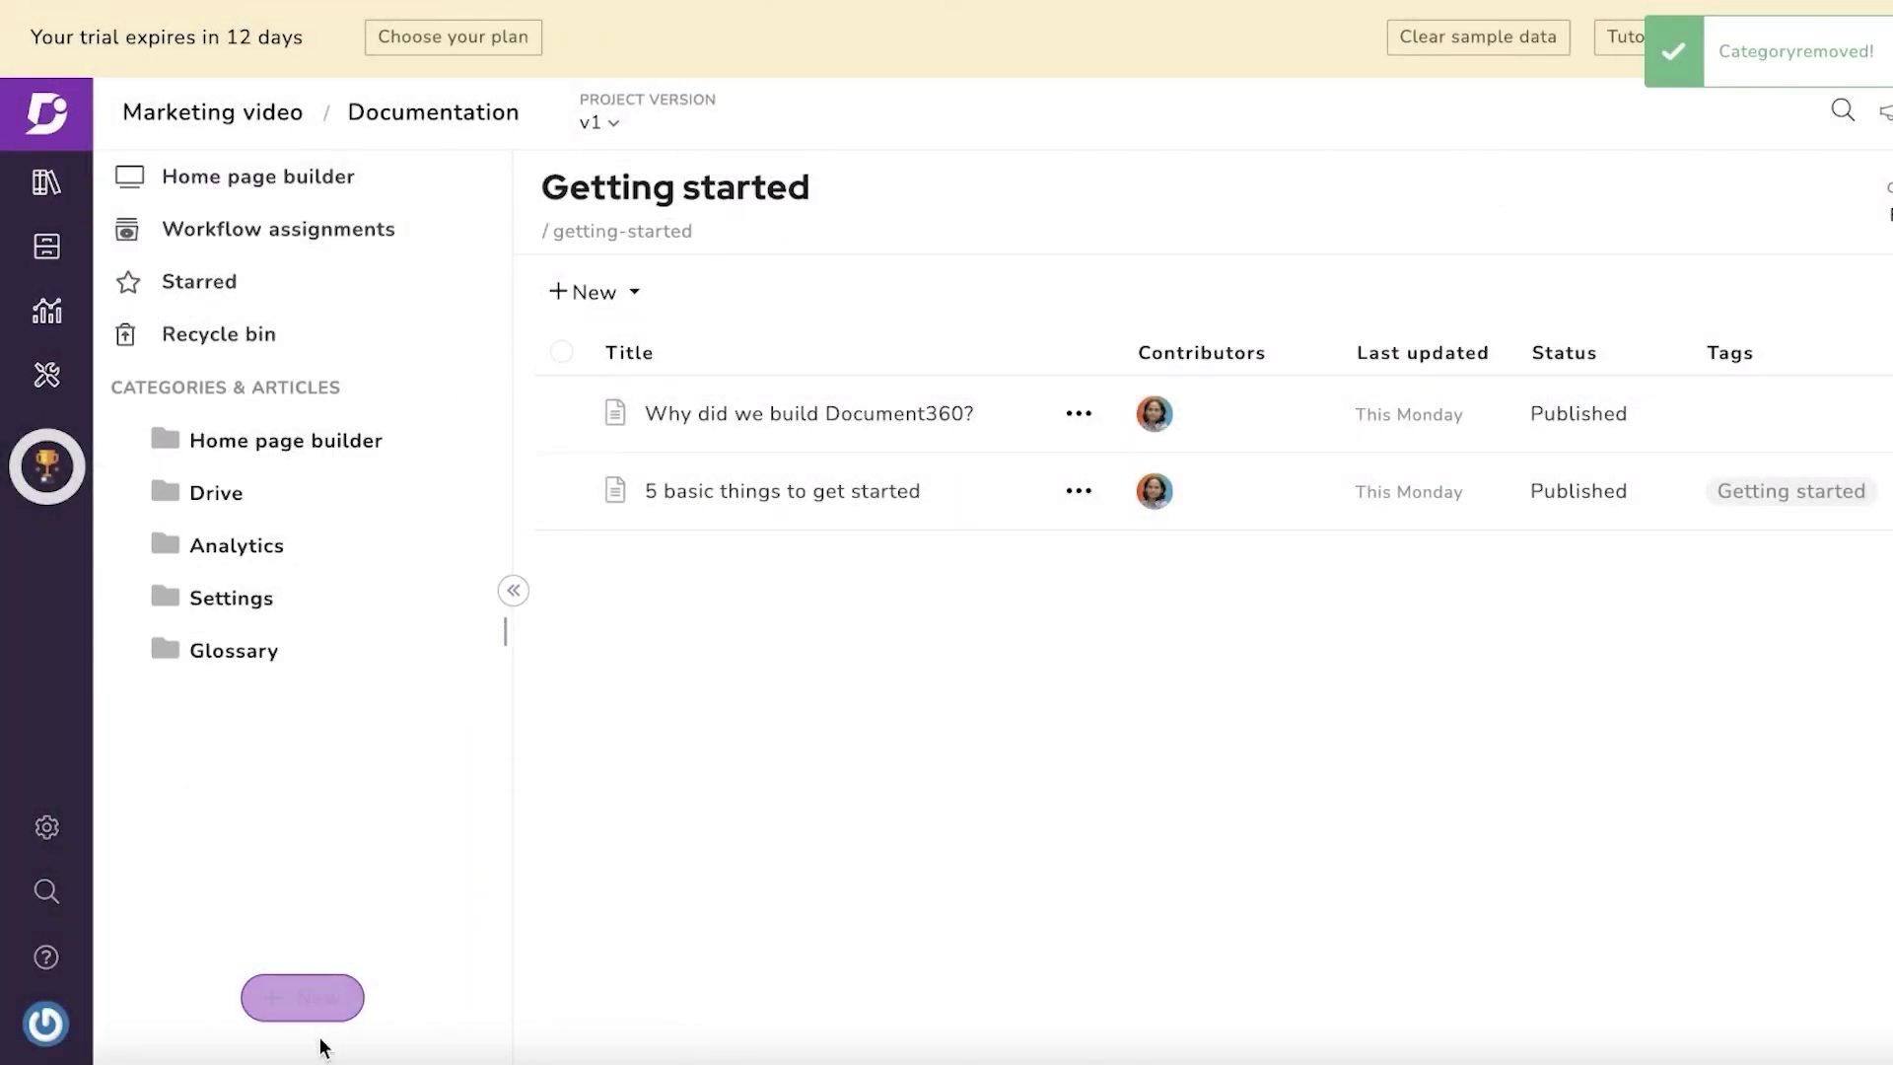
Step: Create a folder-type category named Account Information
{"action": "left_click", "coordinate": [313, 994]}
{"action": "left_click", "coordinate": [346, 907]}
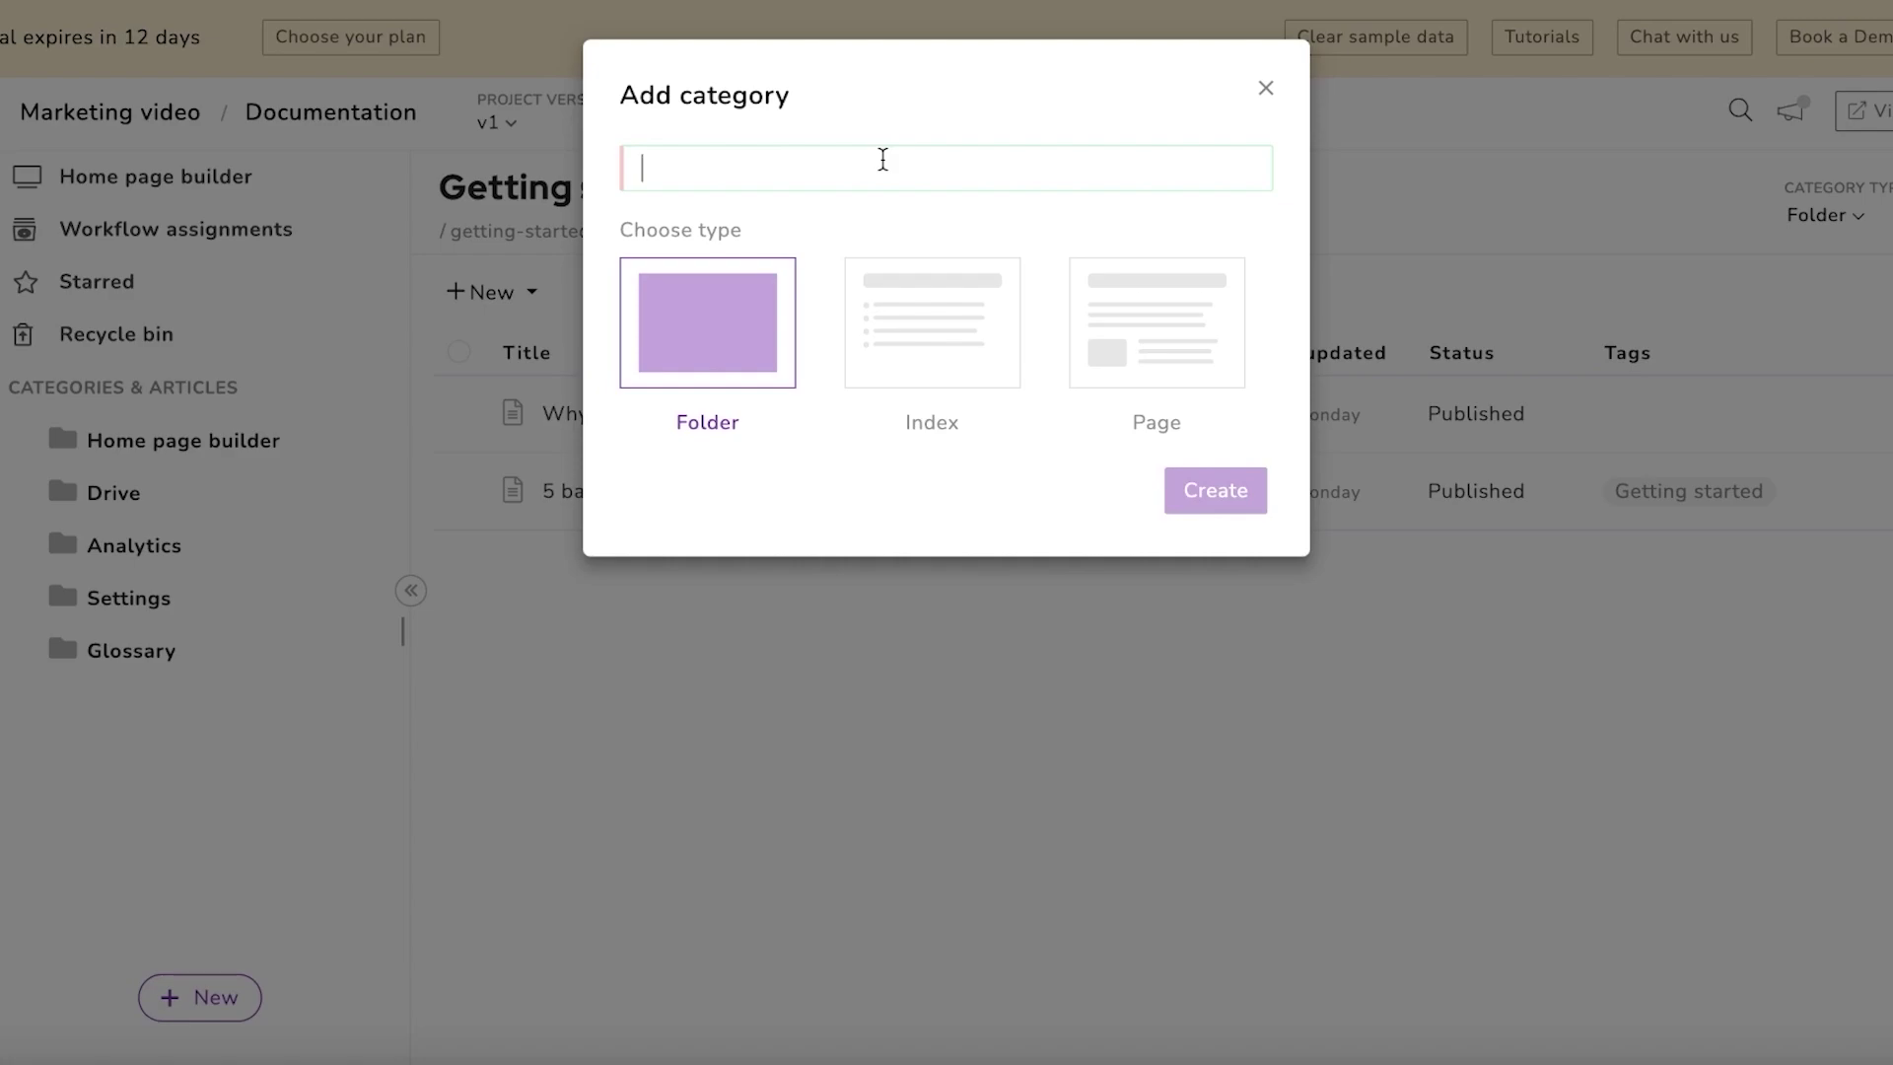
{"action": "type", "text": "Account Information"}
{"action": "key", "text": "Return"}
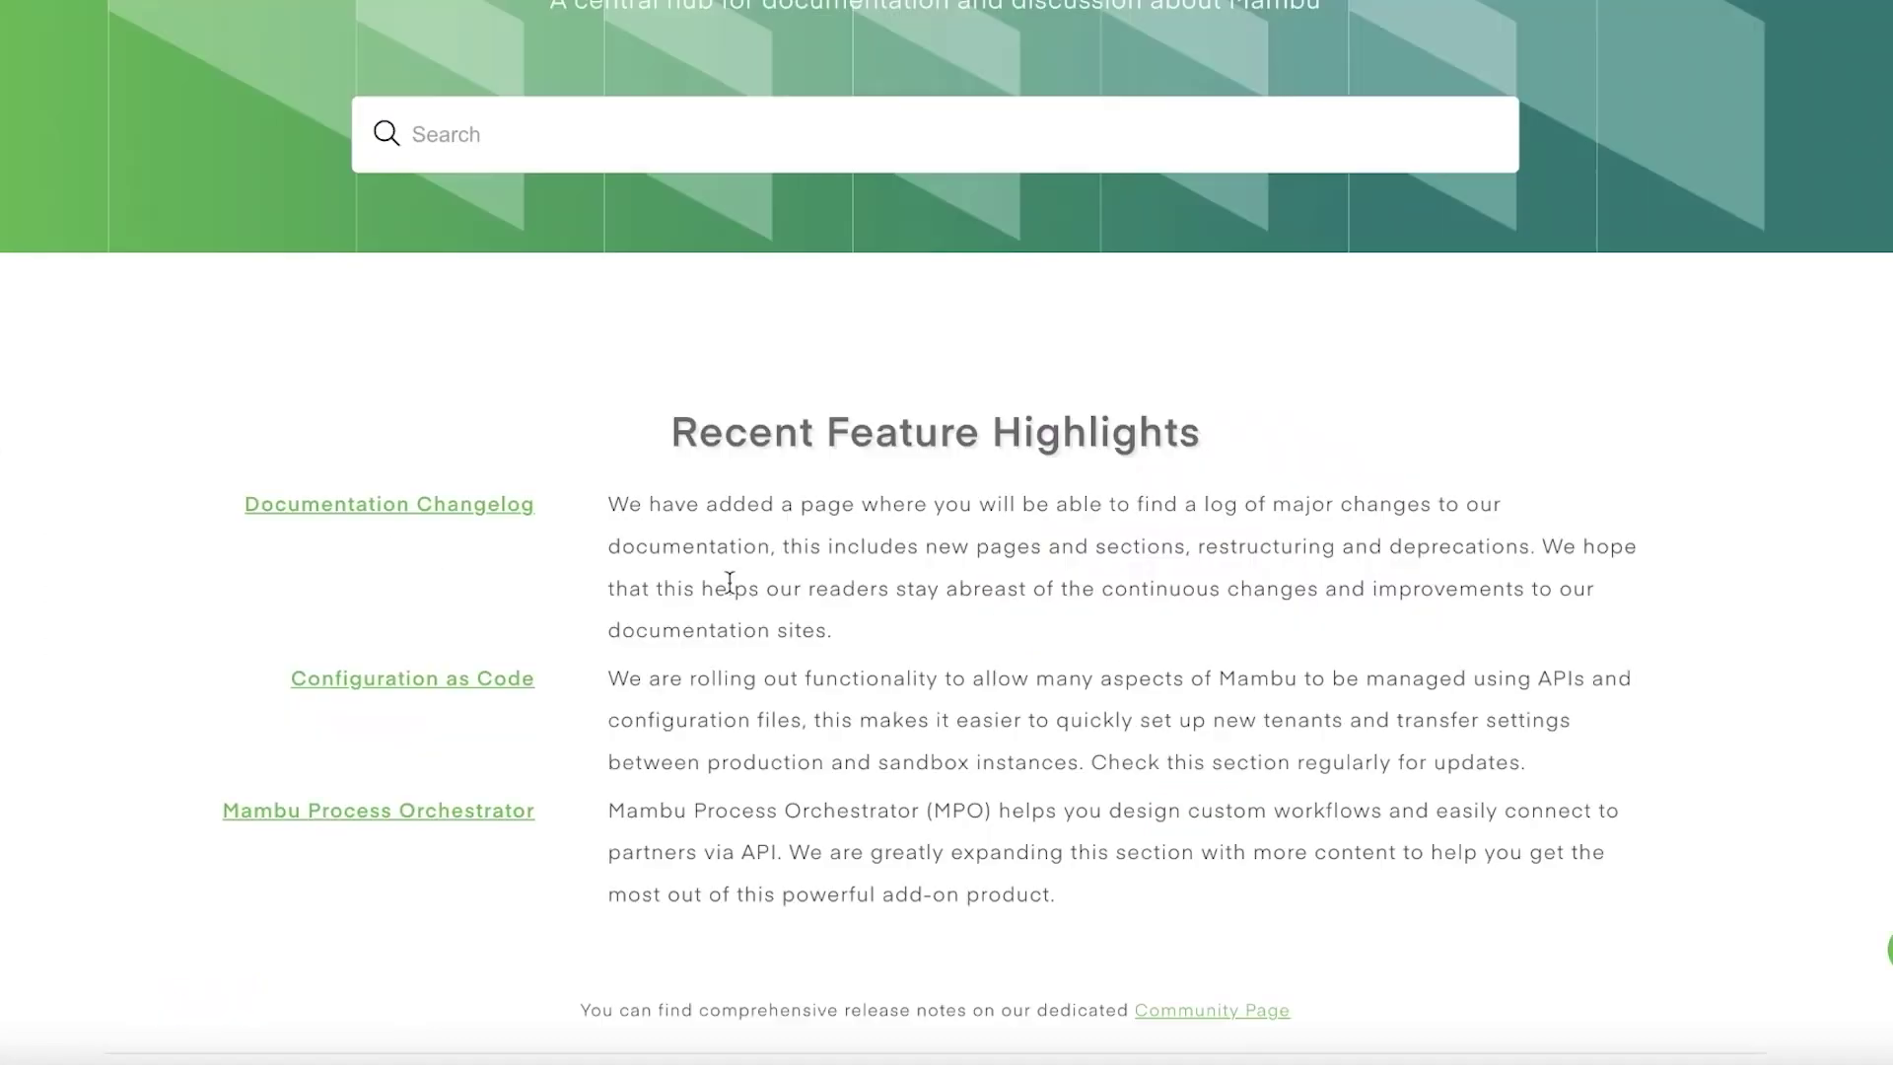
Step: Switch to Mambu's documentation home page and examine its search area
{"action": "scroll", "coordinate": [730, 579], "scroll_direction": "up", "scroll_amount": 3}
{"action": "left_click", "coordinate": [925, 412]}
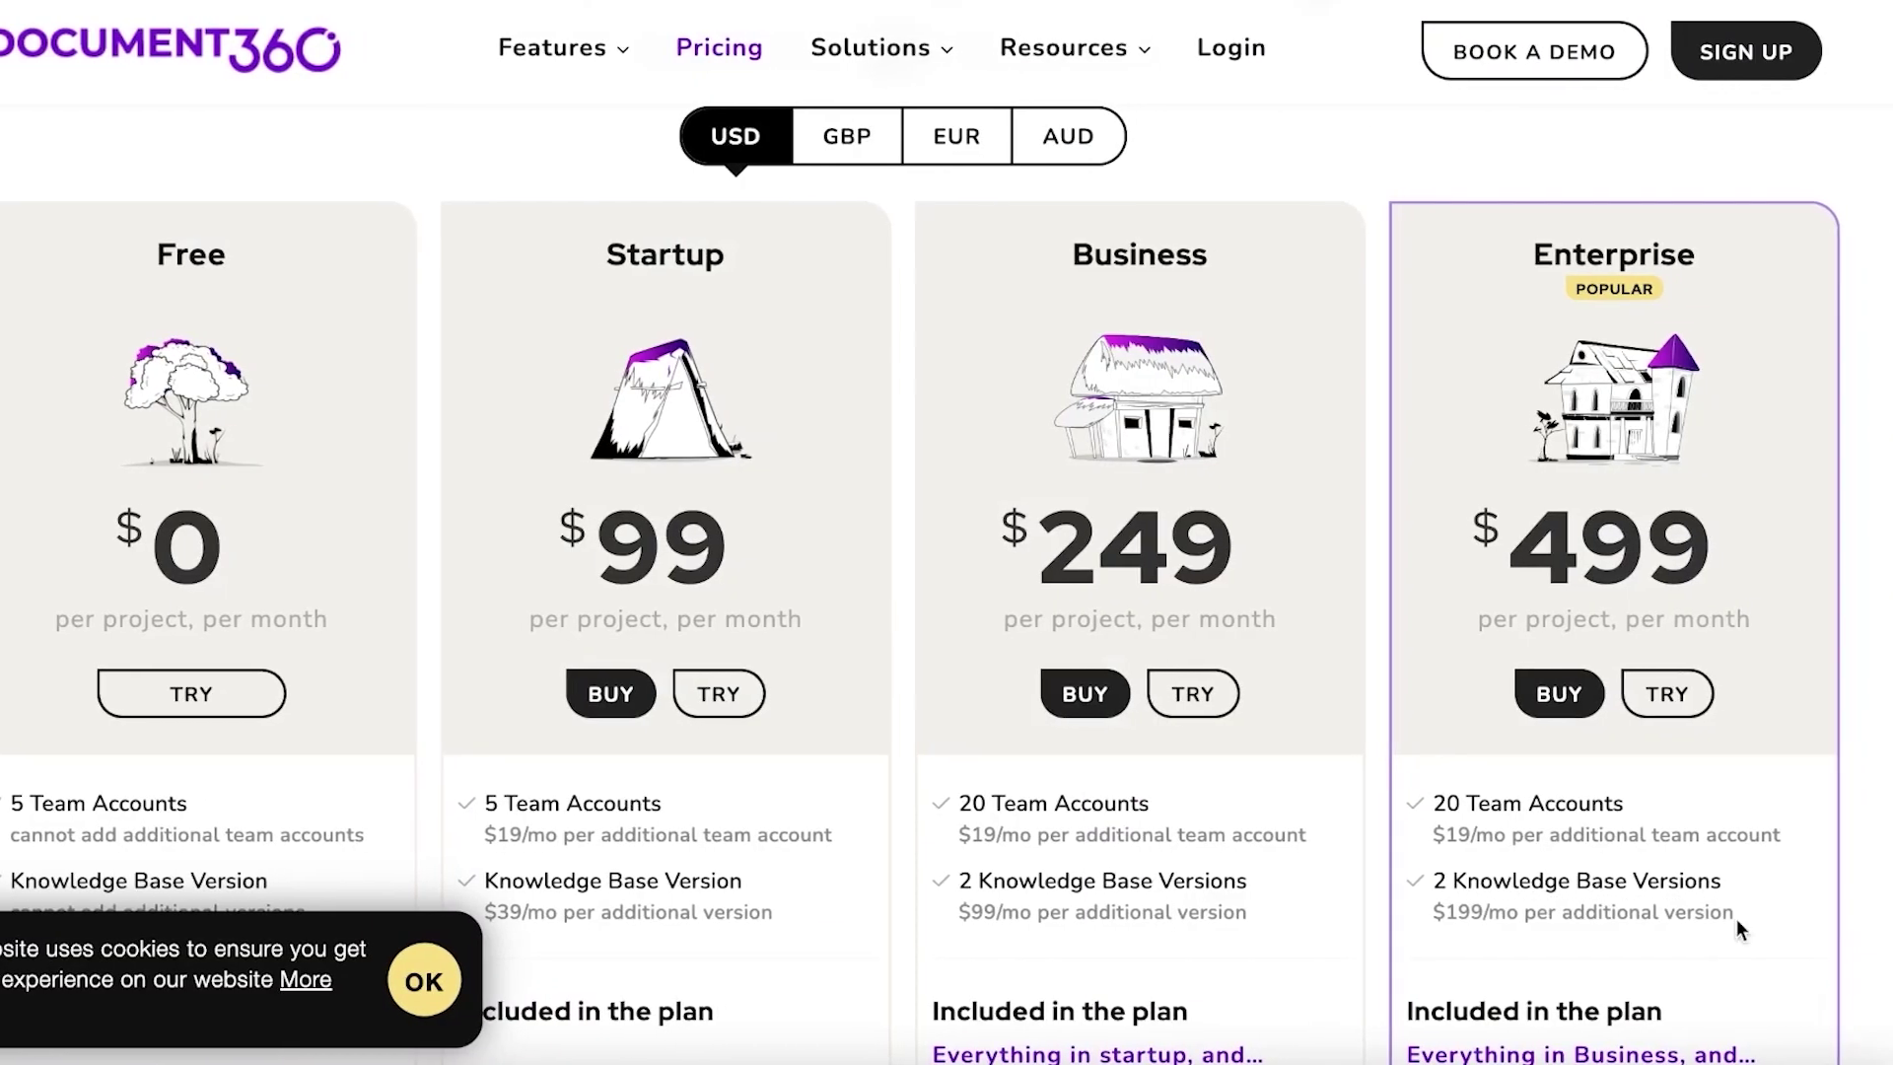
Step: View the contact options and FAQs in the chat widget on the Document360 pricing page, and close it
{"action": "left_click", "coordinate": [1878, 991]}
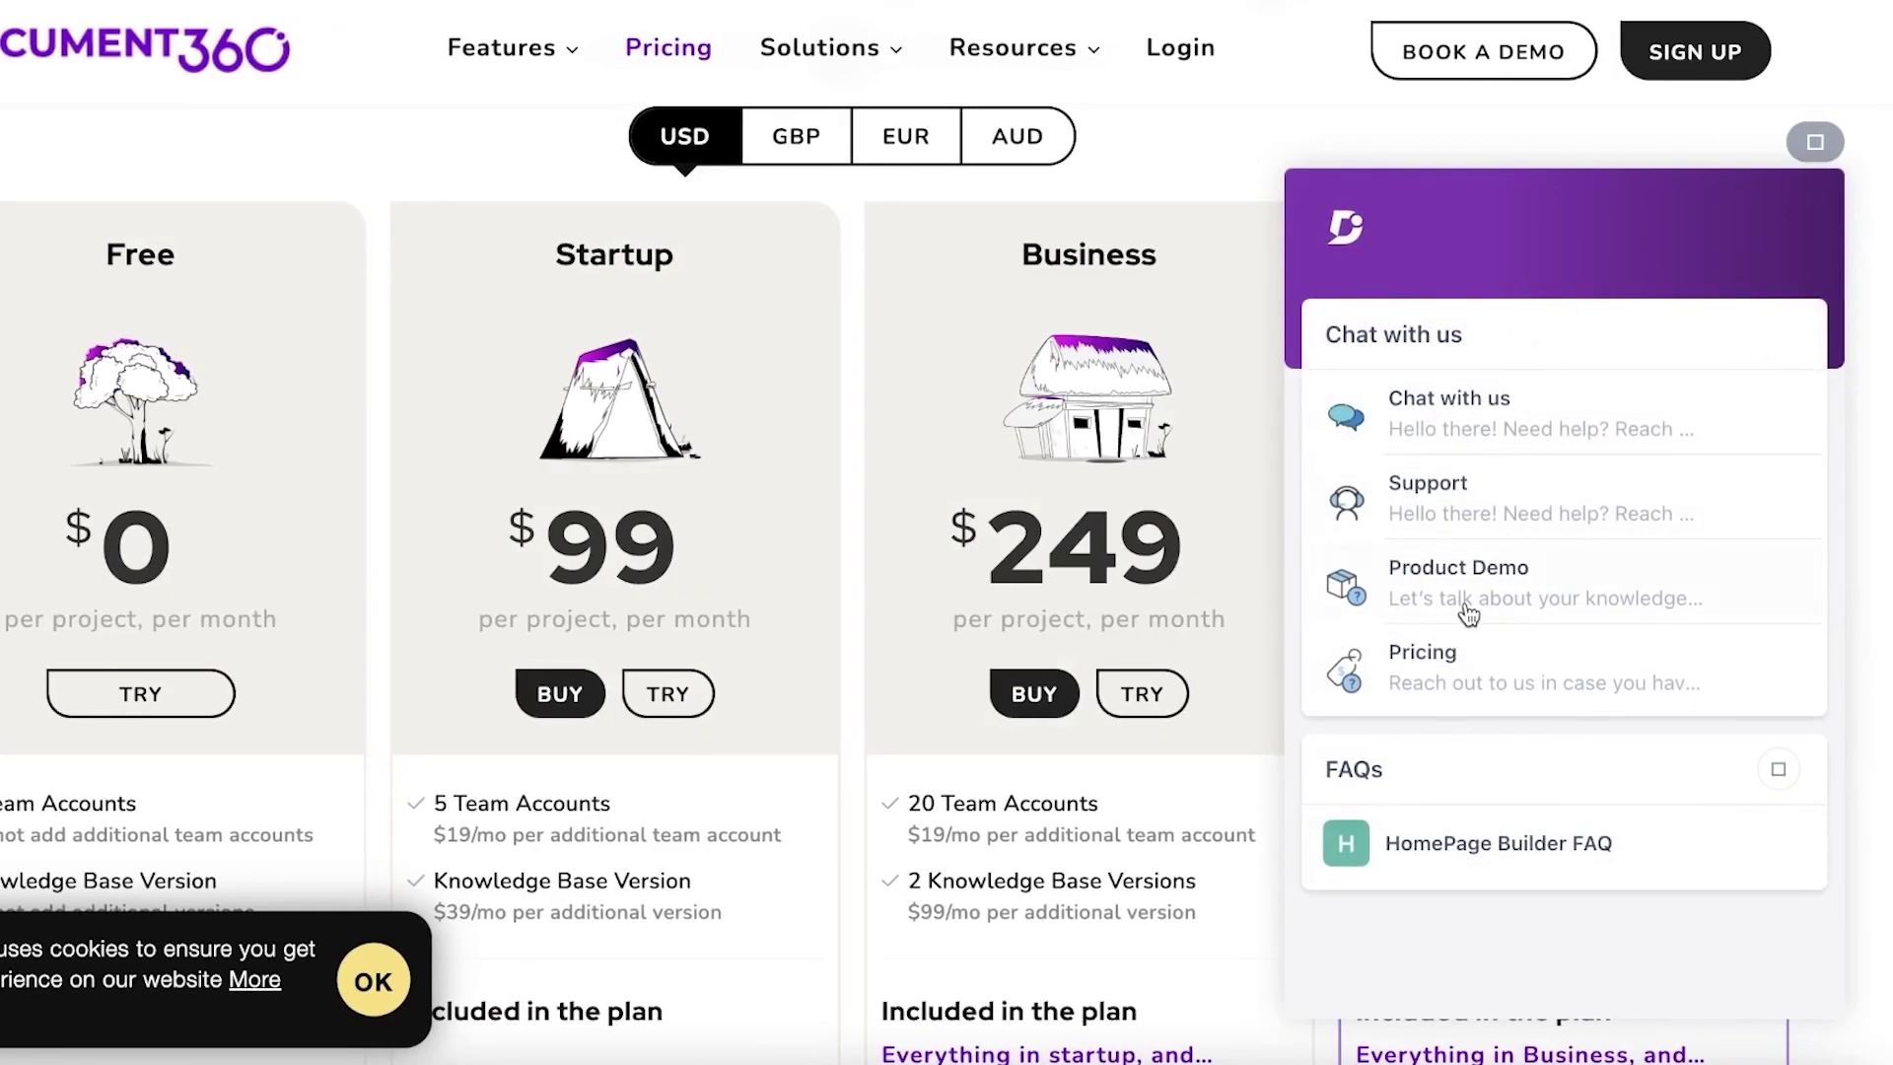
{"action": "scroll", "coordinate": [1477, 315], "scroll_direction": "up", "scroll_amount": 2}
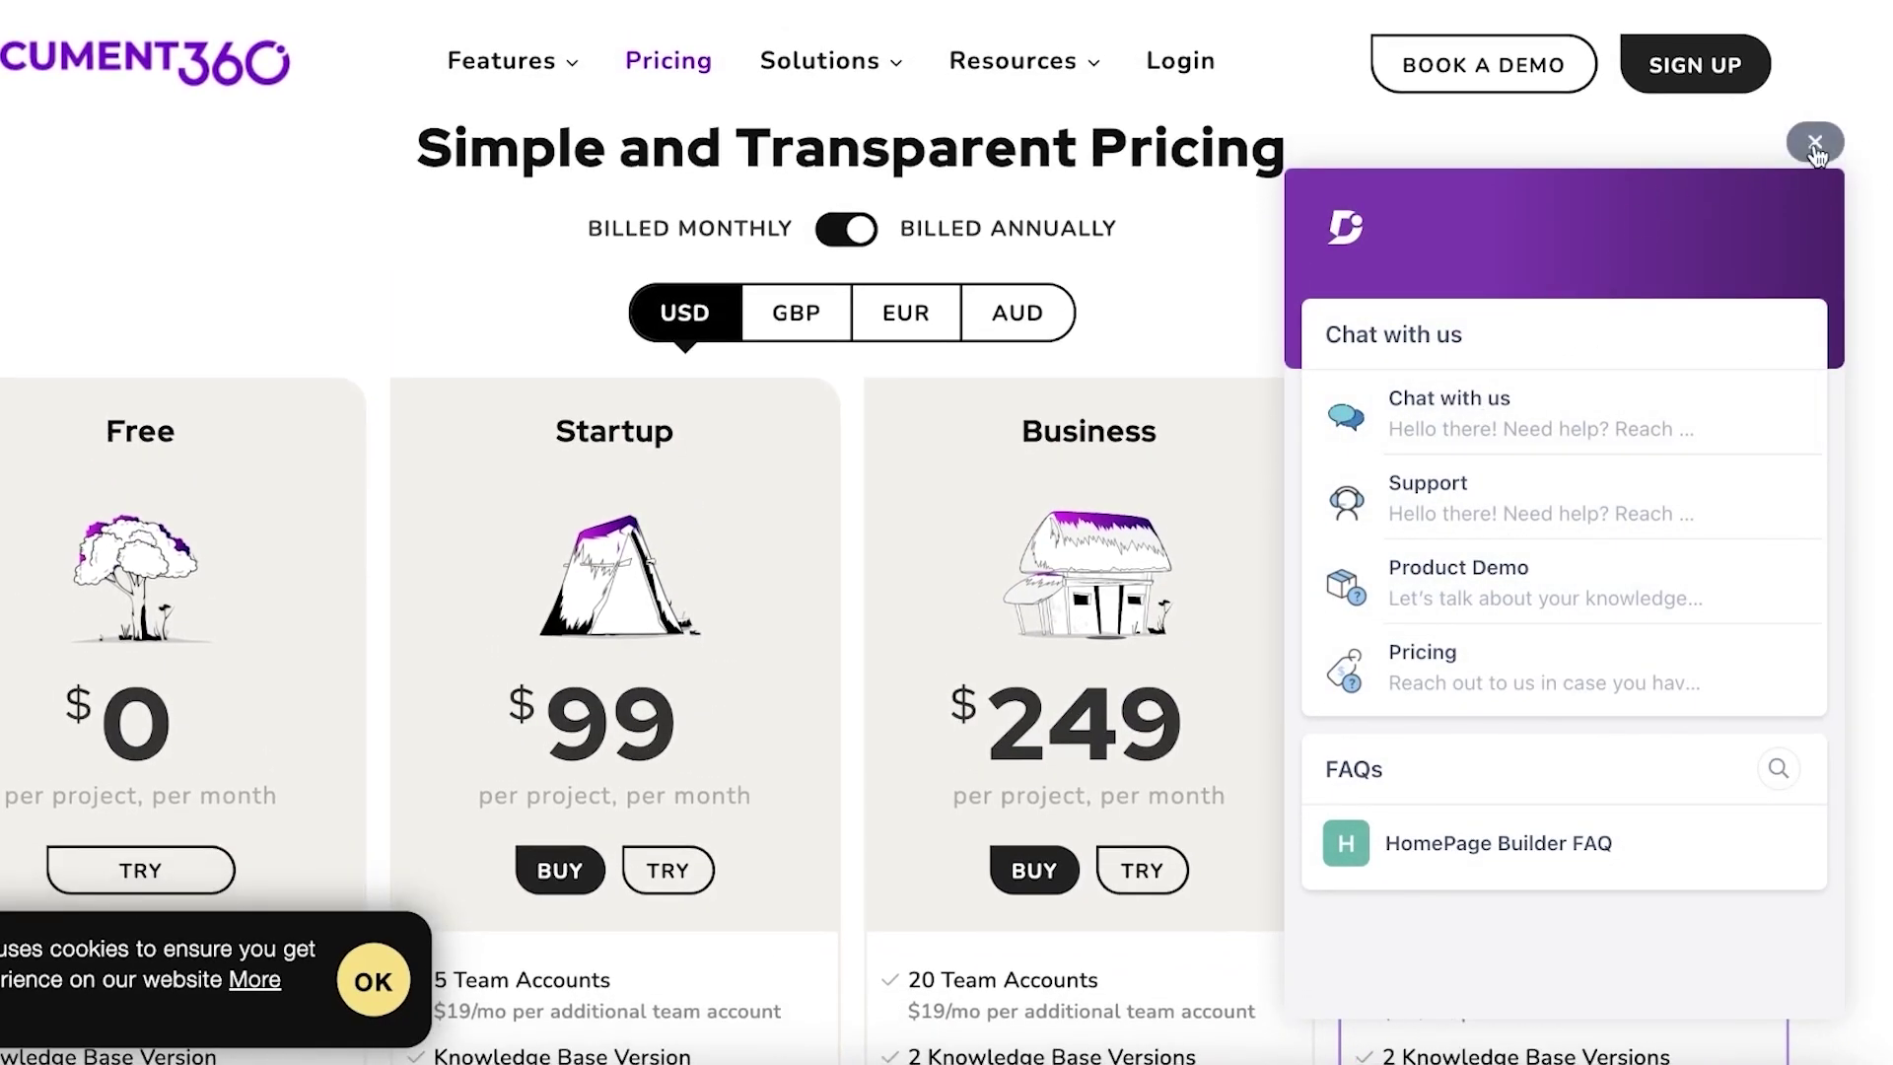
{"action": "left_click", "coordinate": [1814, 144]}
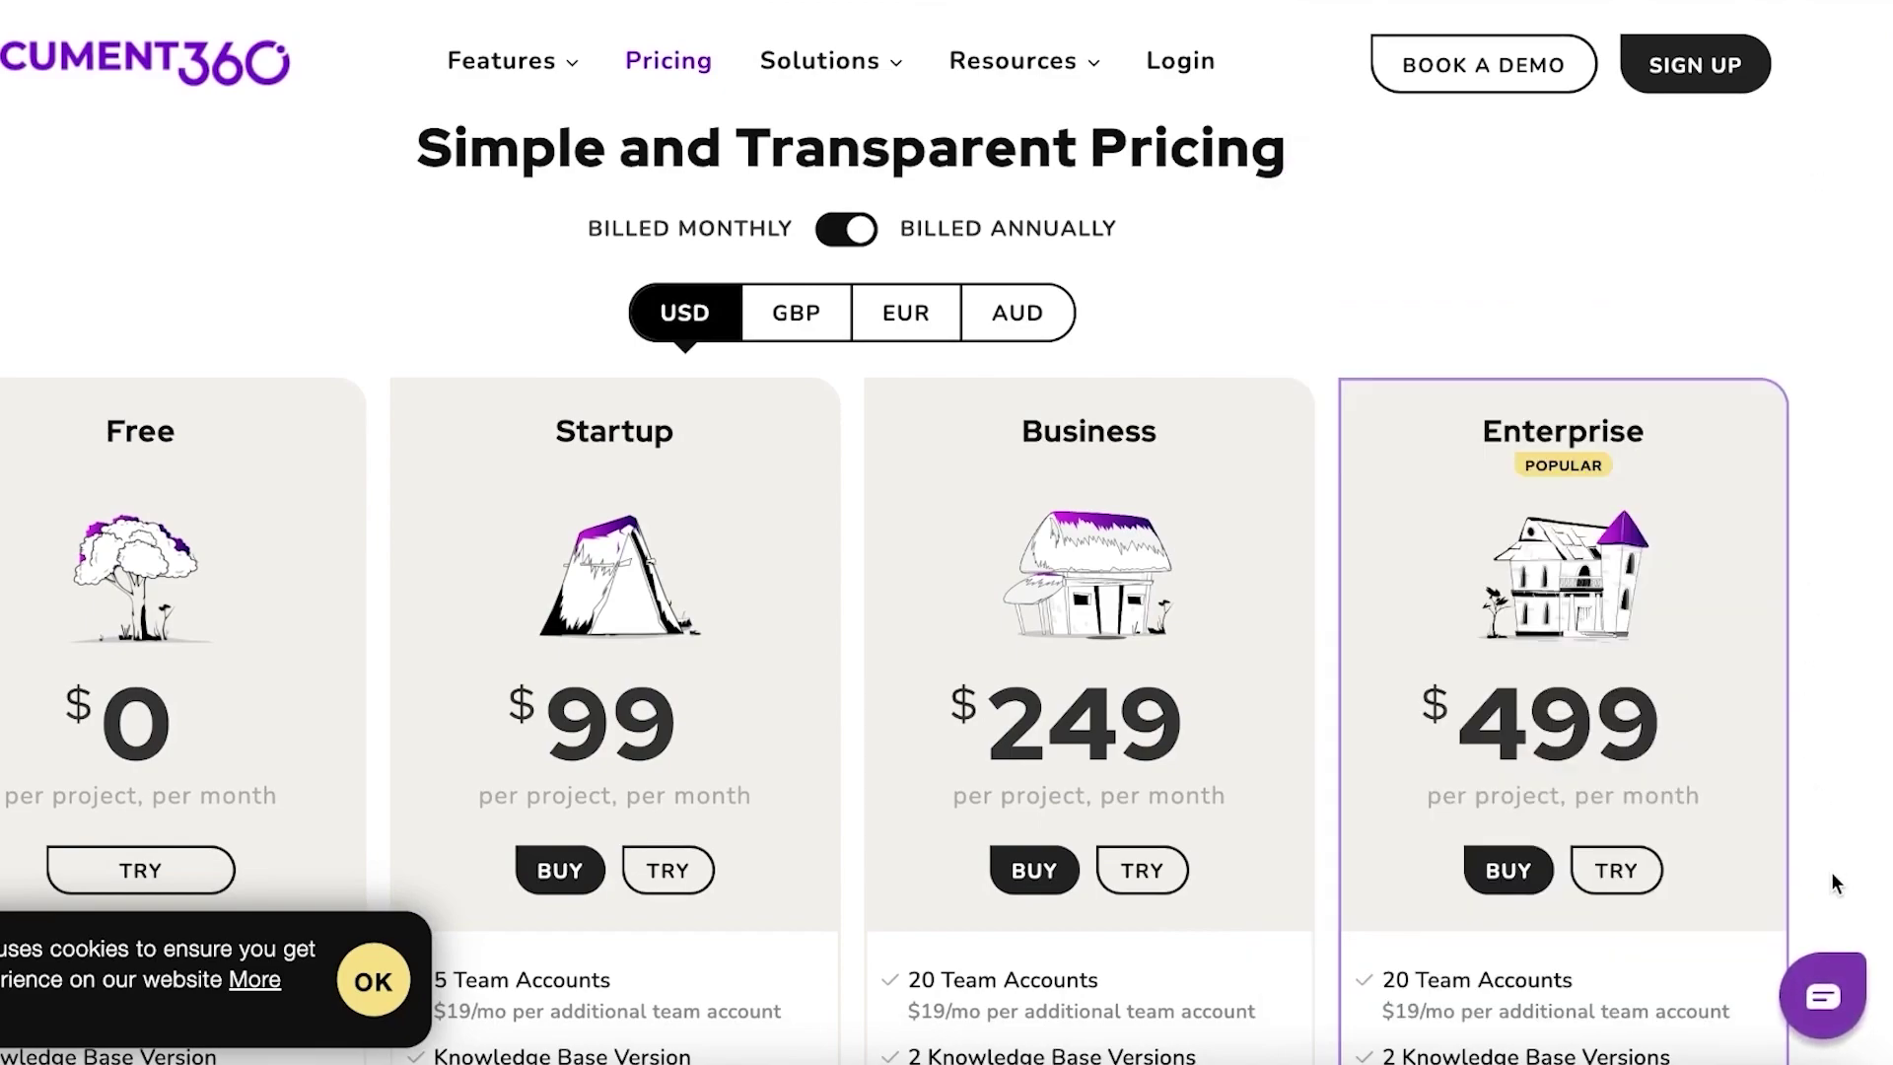
{"action": "left_click", "coordinate": [1825, 981]}
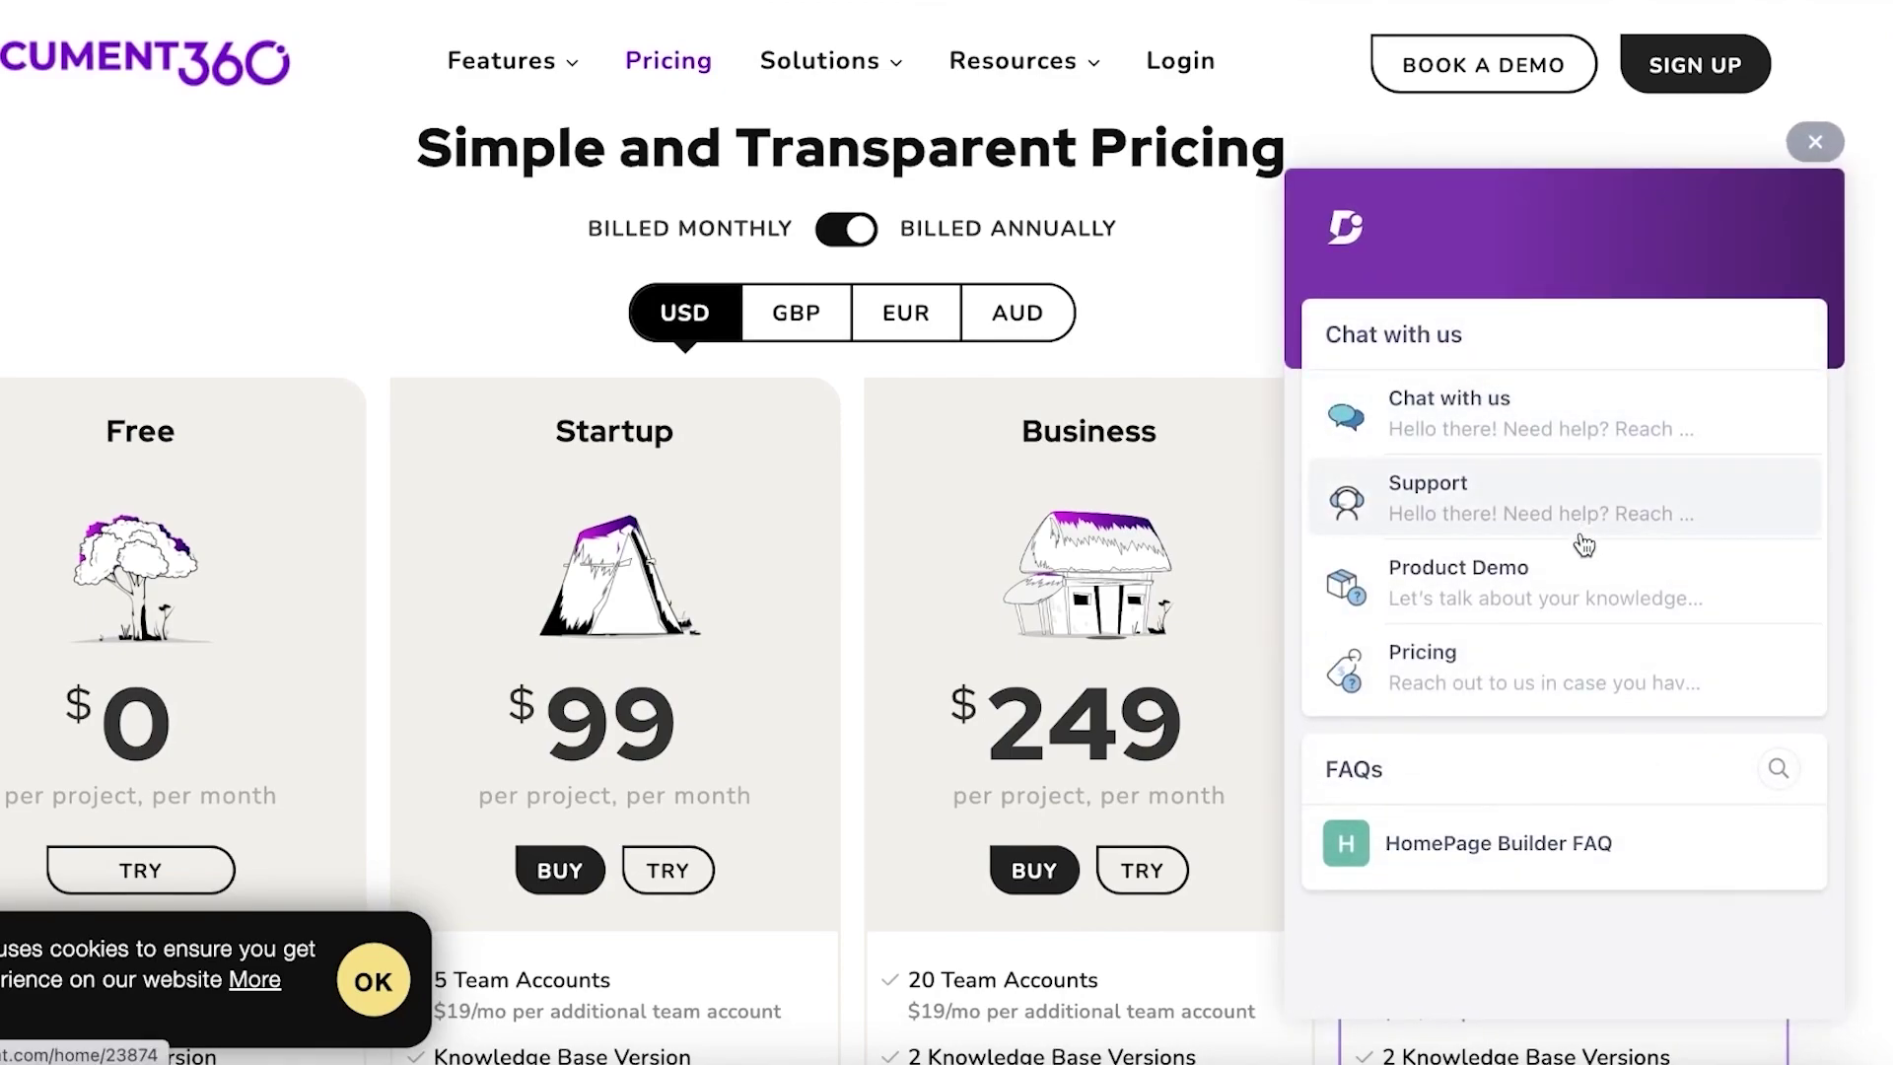
{"action": "left_click", "coordinate": [1810, 143]}
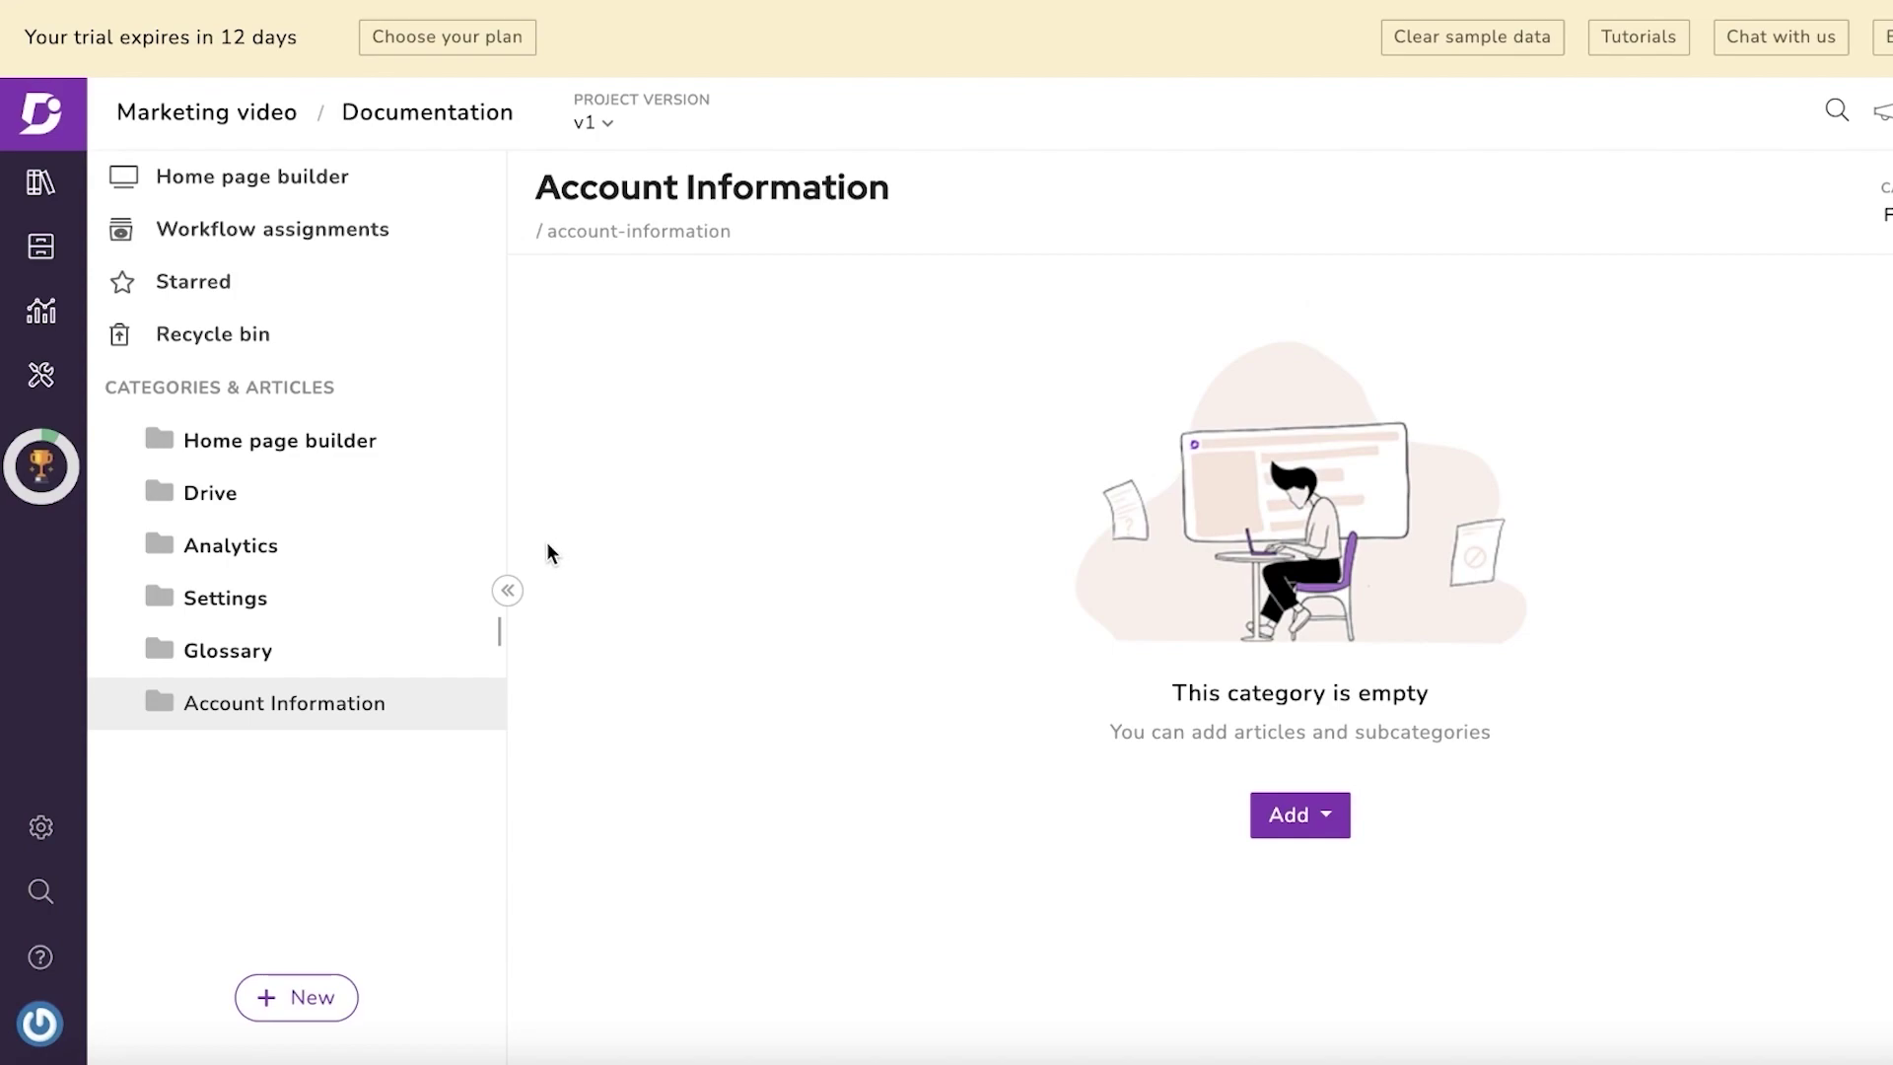
Step: Return to the project's documentation and add a new article named Plans & Pricing to the Account Information category
{"action": "left_click", "coordinate": [38, 252]}
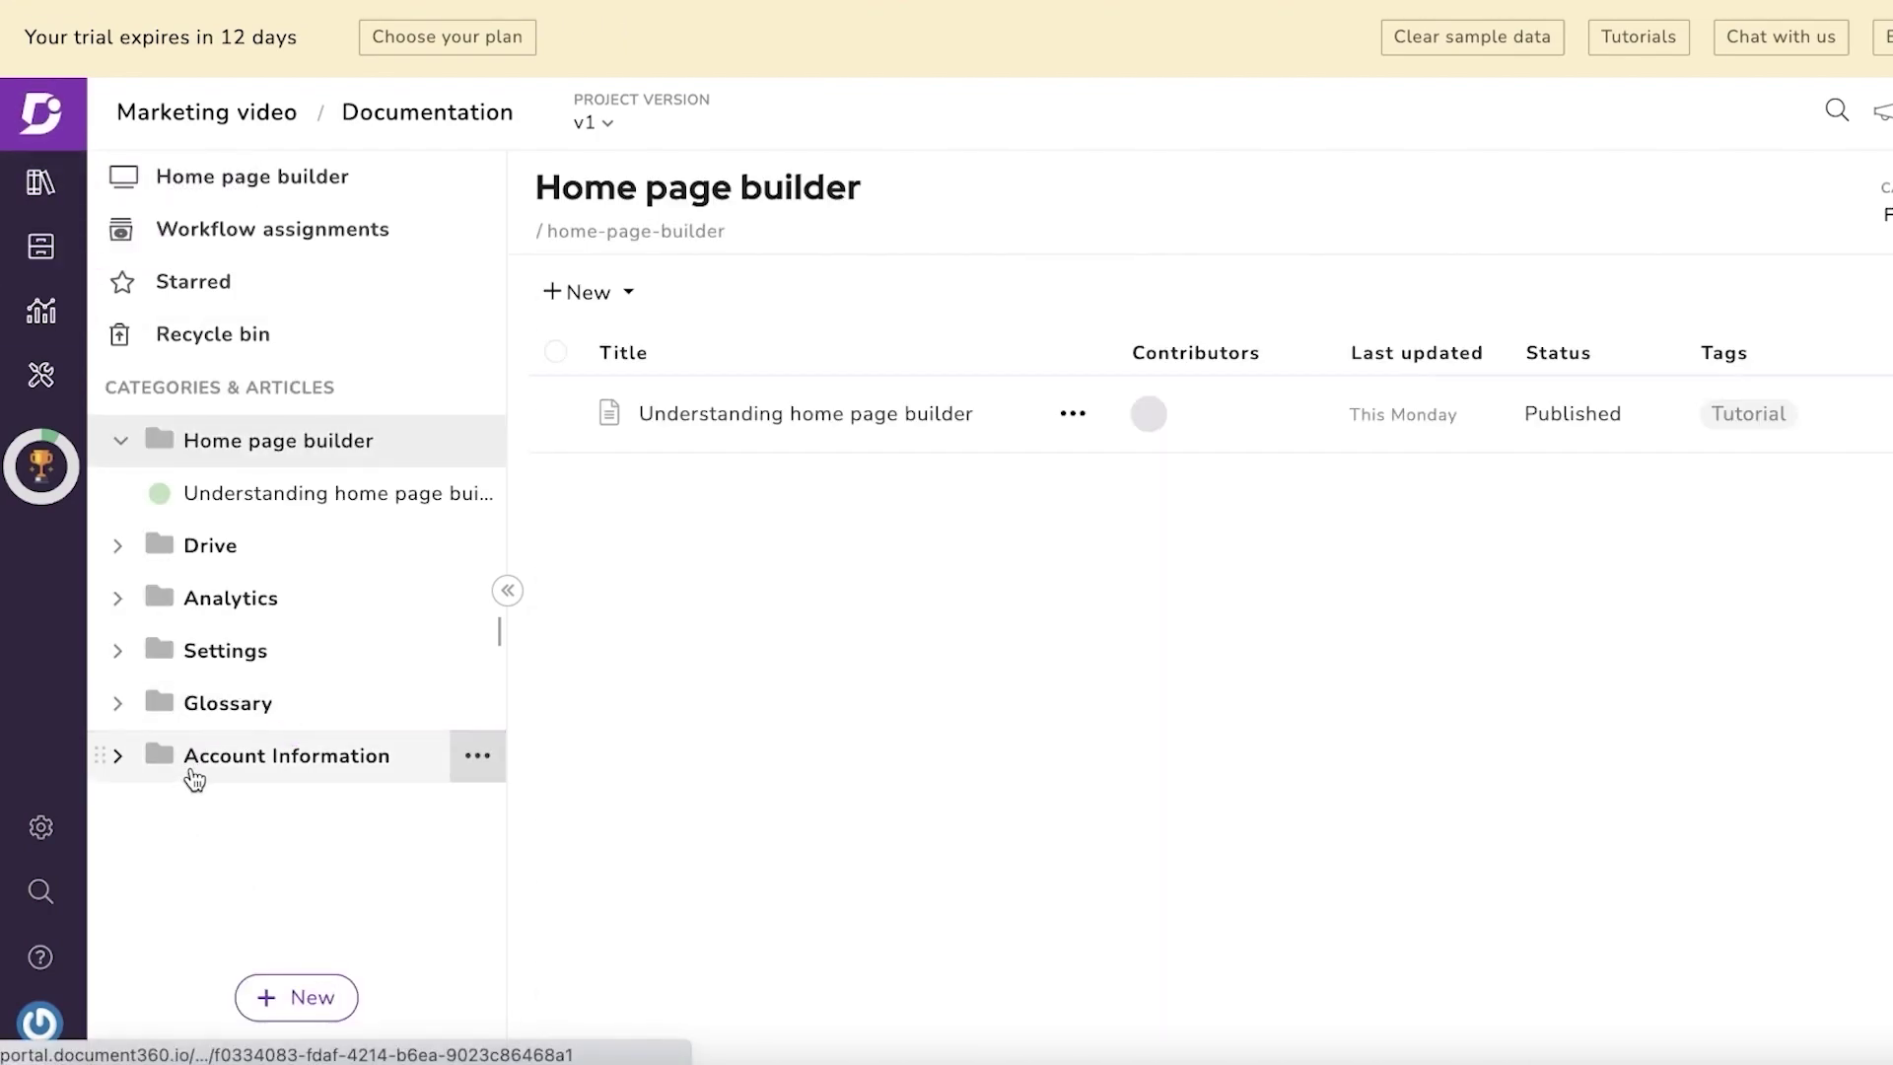
{"action": "mouse_move", "coordinate": [203, 753]}
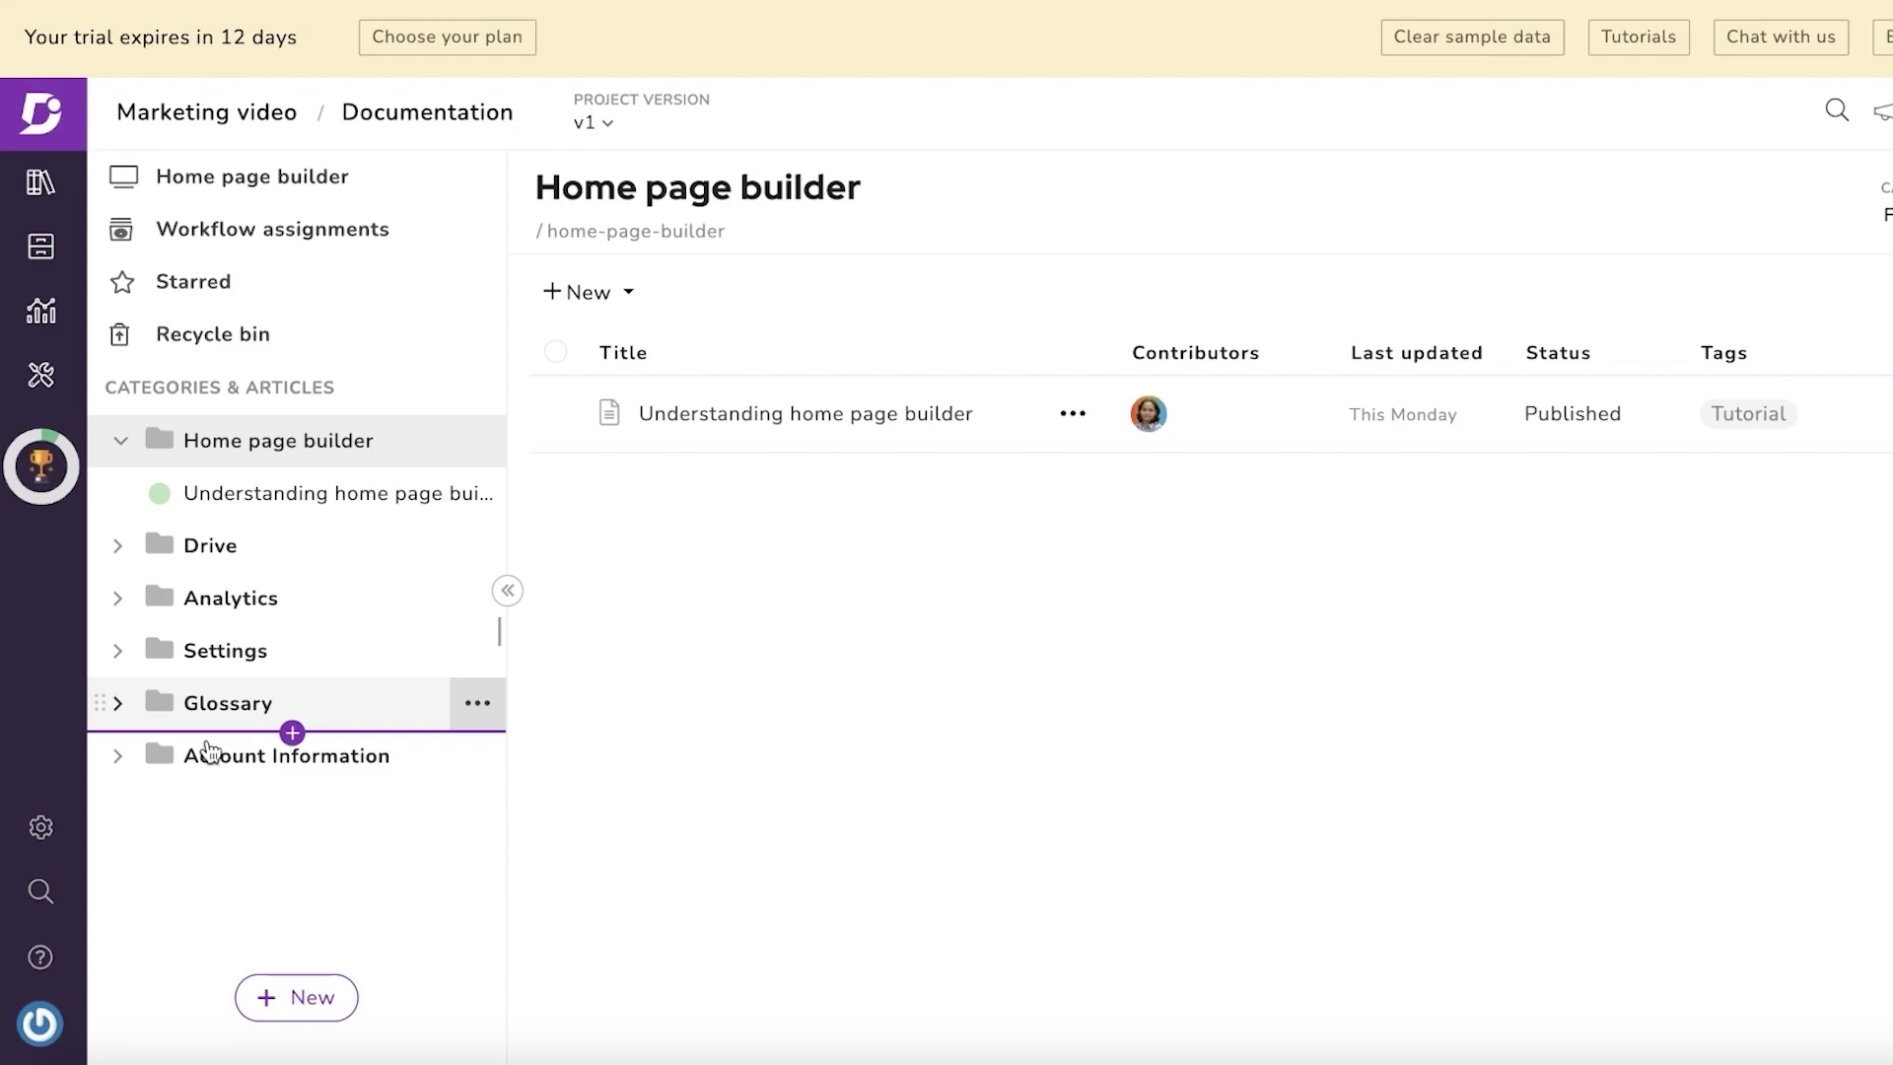
{"action": "left_click", "coordinate": [209, 752]}
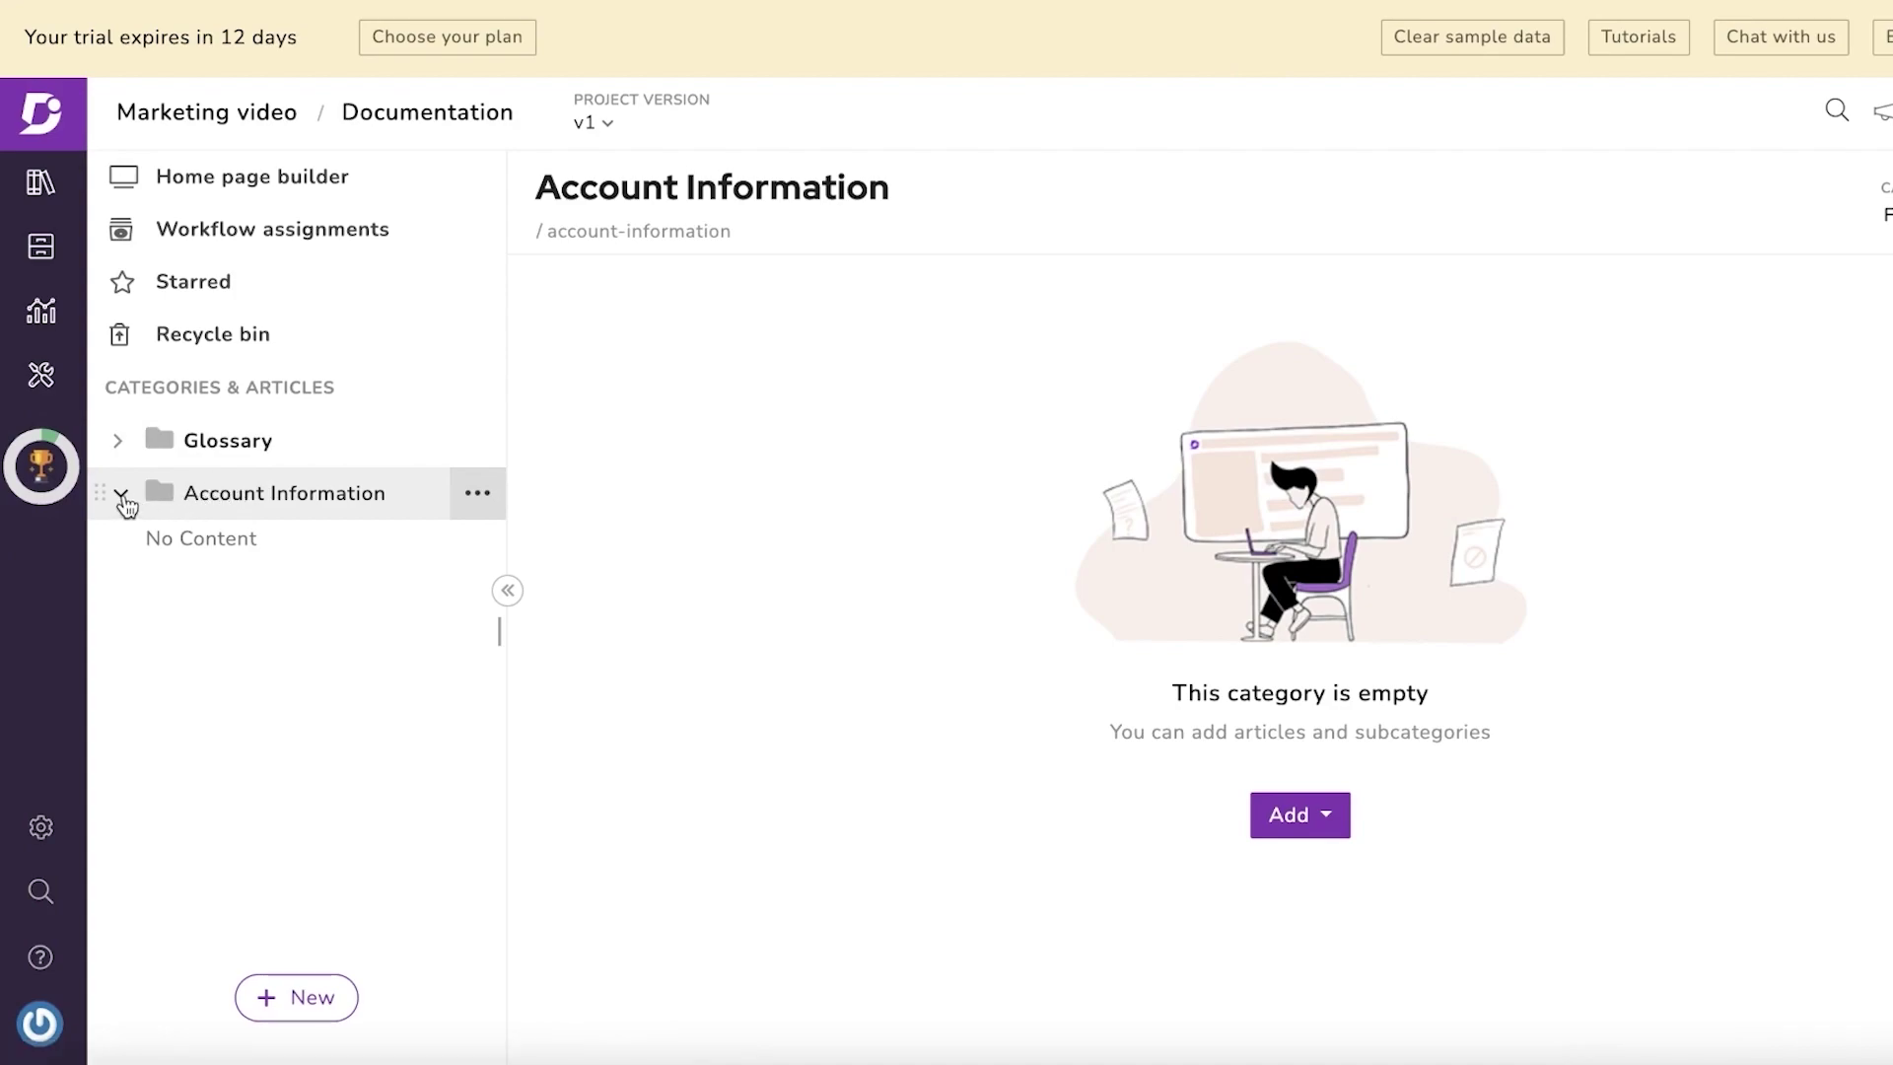
{"action": "left_click", "coordinate": [1262, 815]}
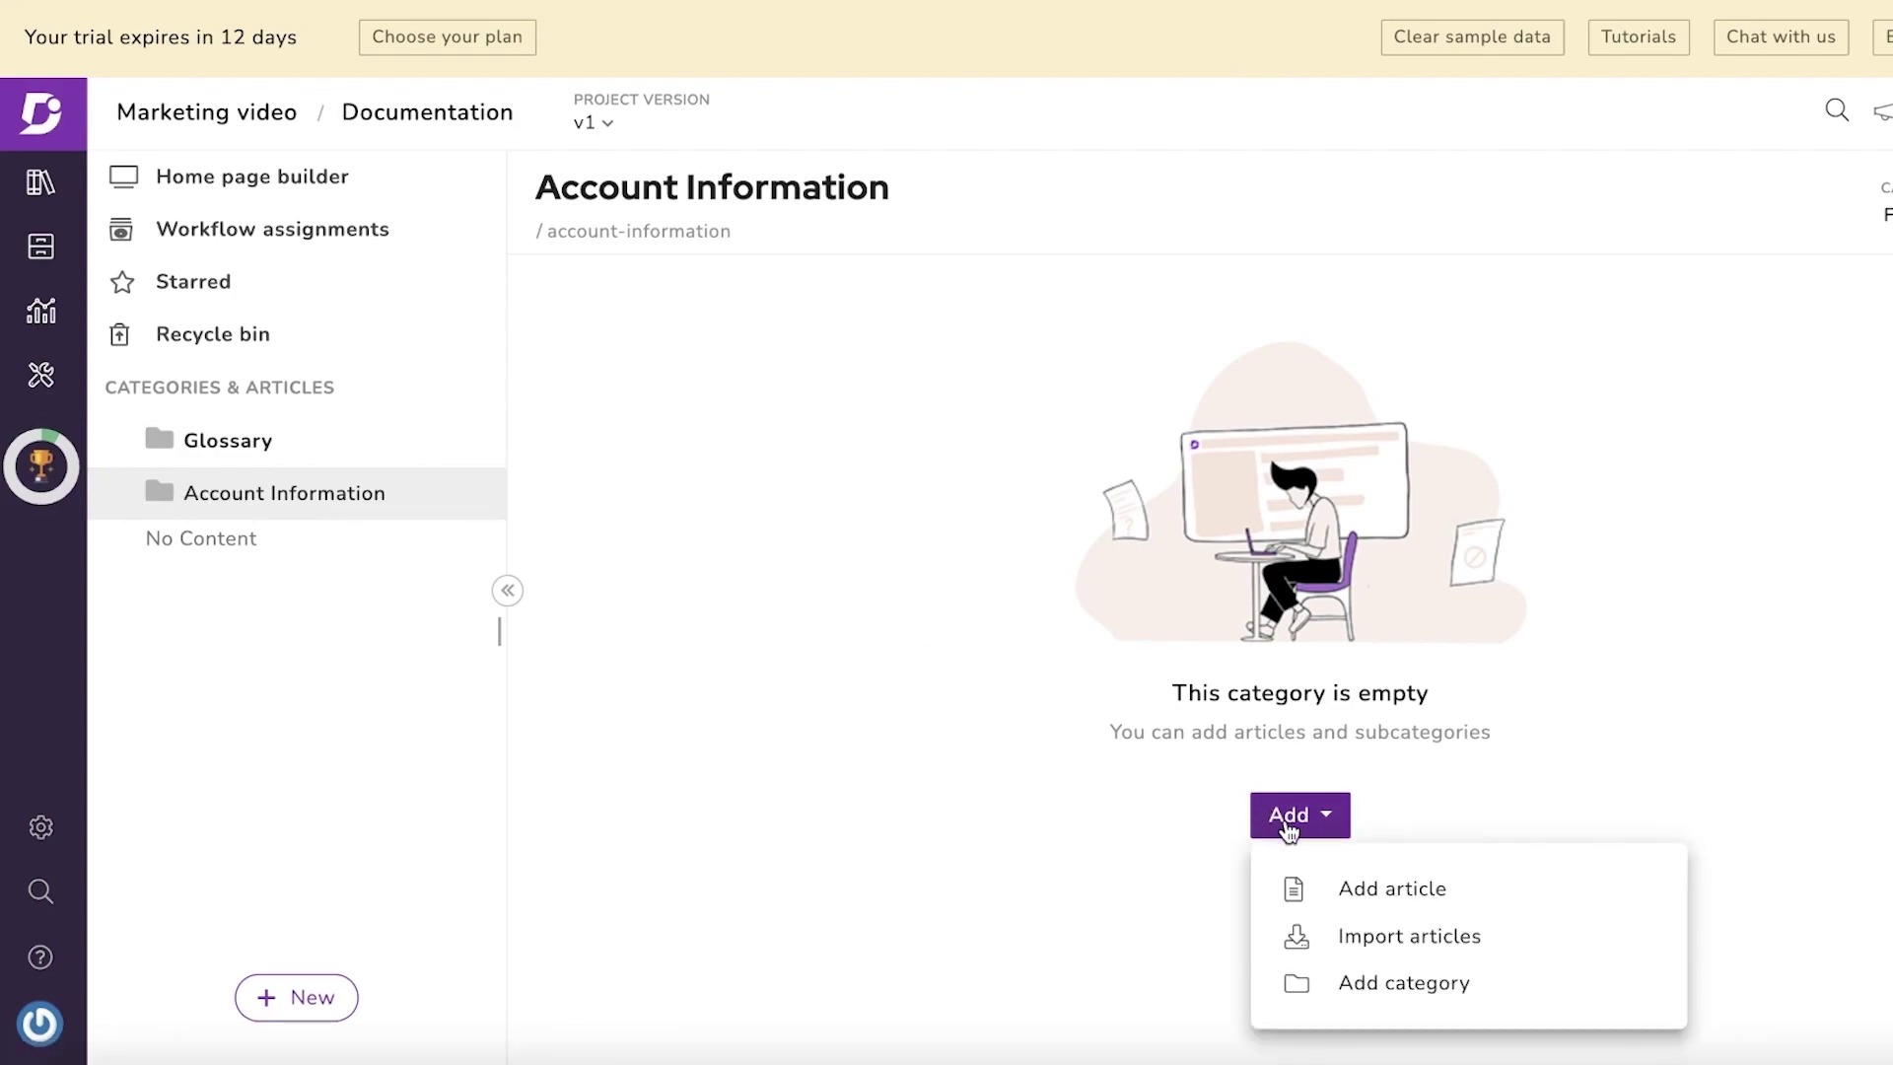
{"action": "left_click", "coordinate": [1443, 891]}
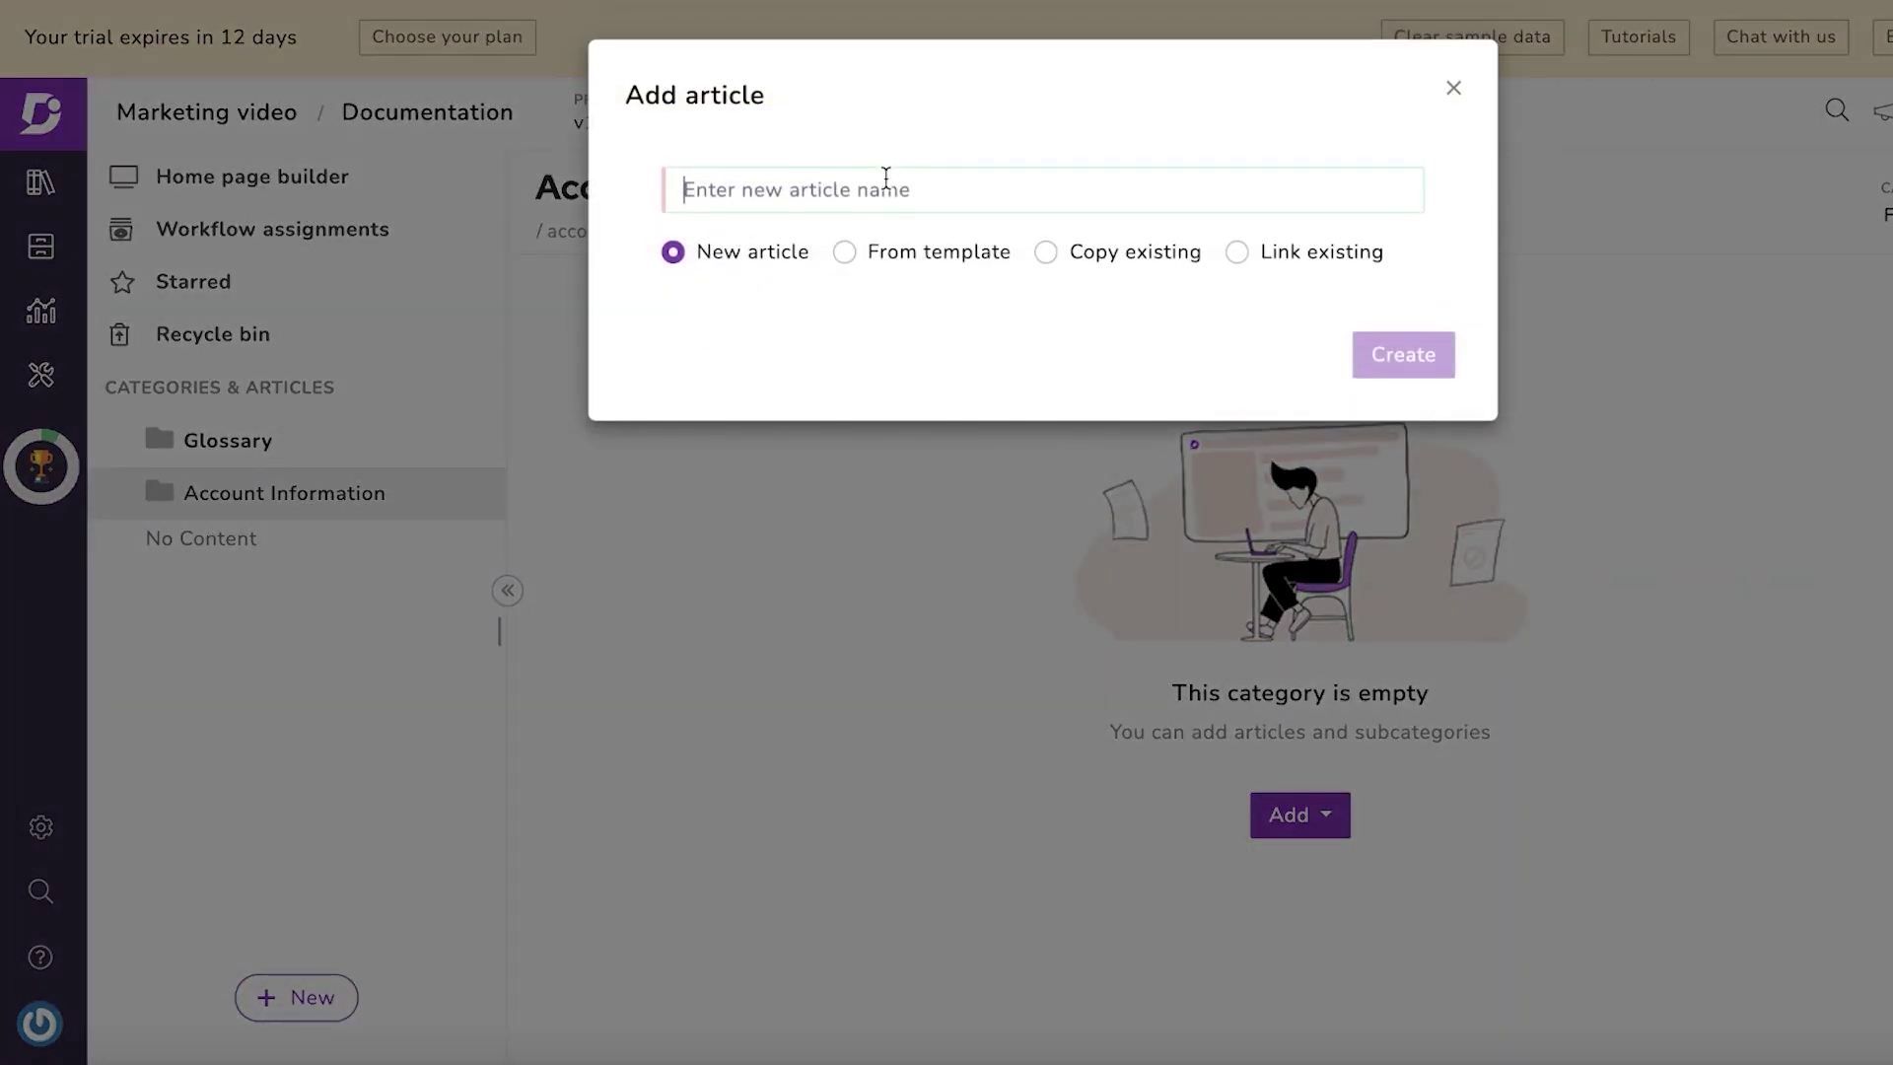
{"action": "type", "text": "Plans & Pricing"}
{"action": "key", "text": "Return"}
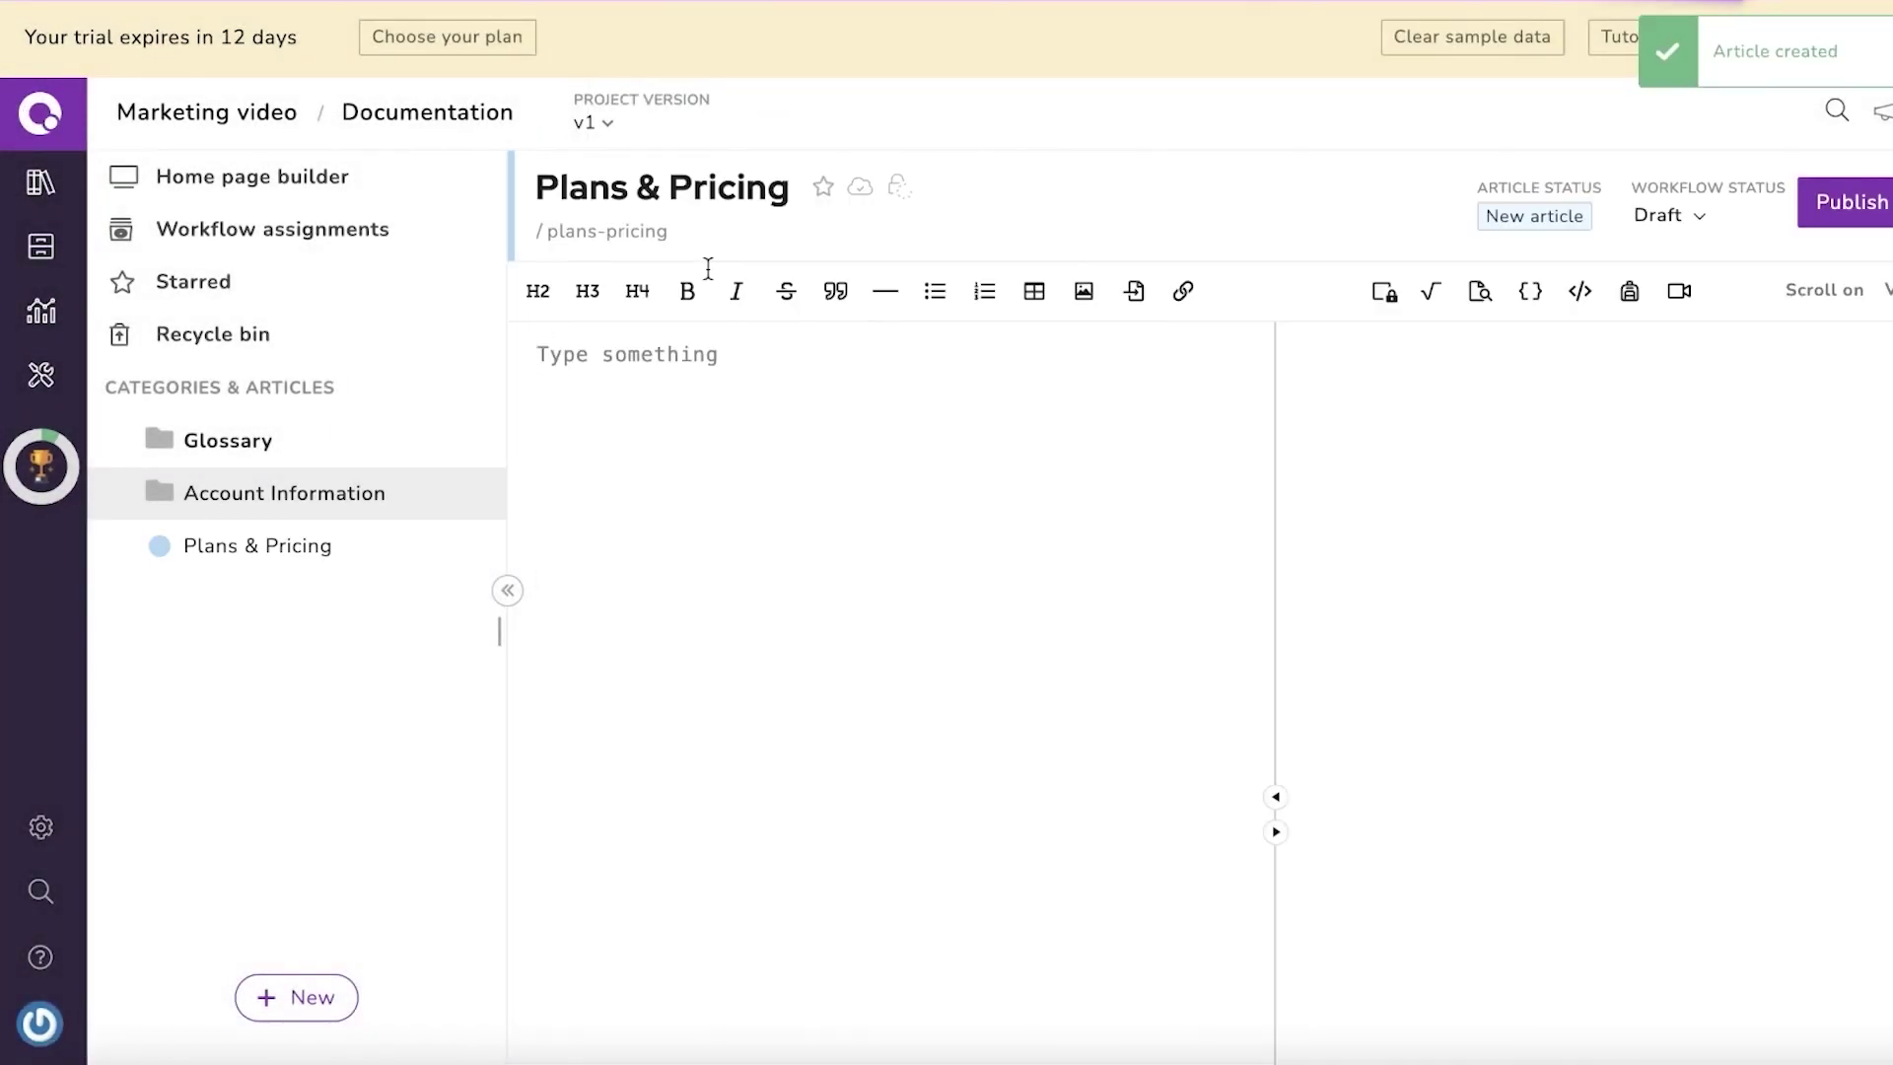
Step: Paste the copied Aqua plans and pricing text into the article body and publish the Plans & Pricing article without a comment
{"action": "right_click", "coordinate": [667, 378]}
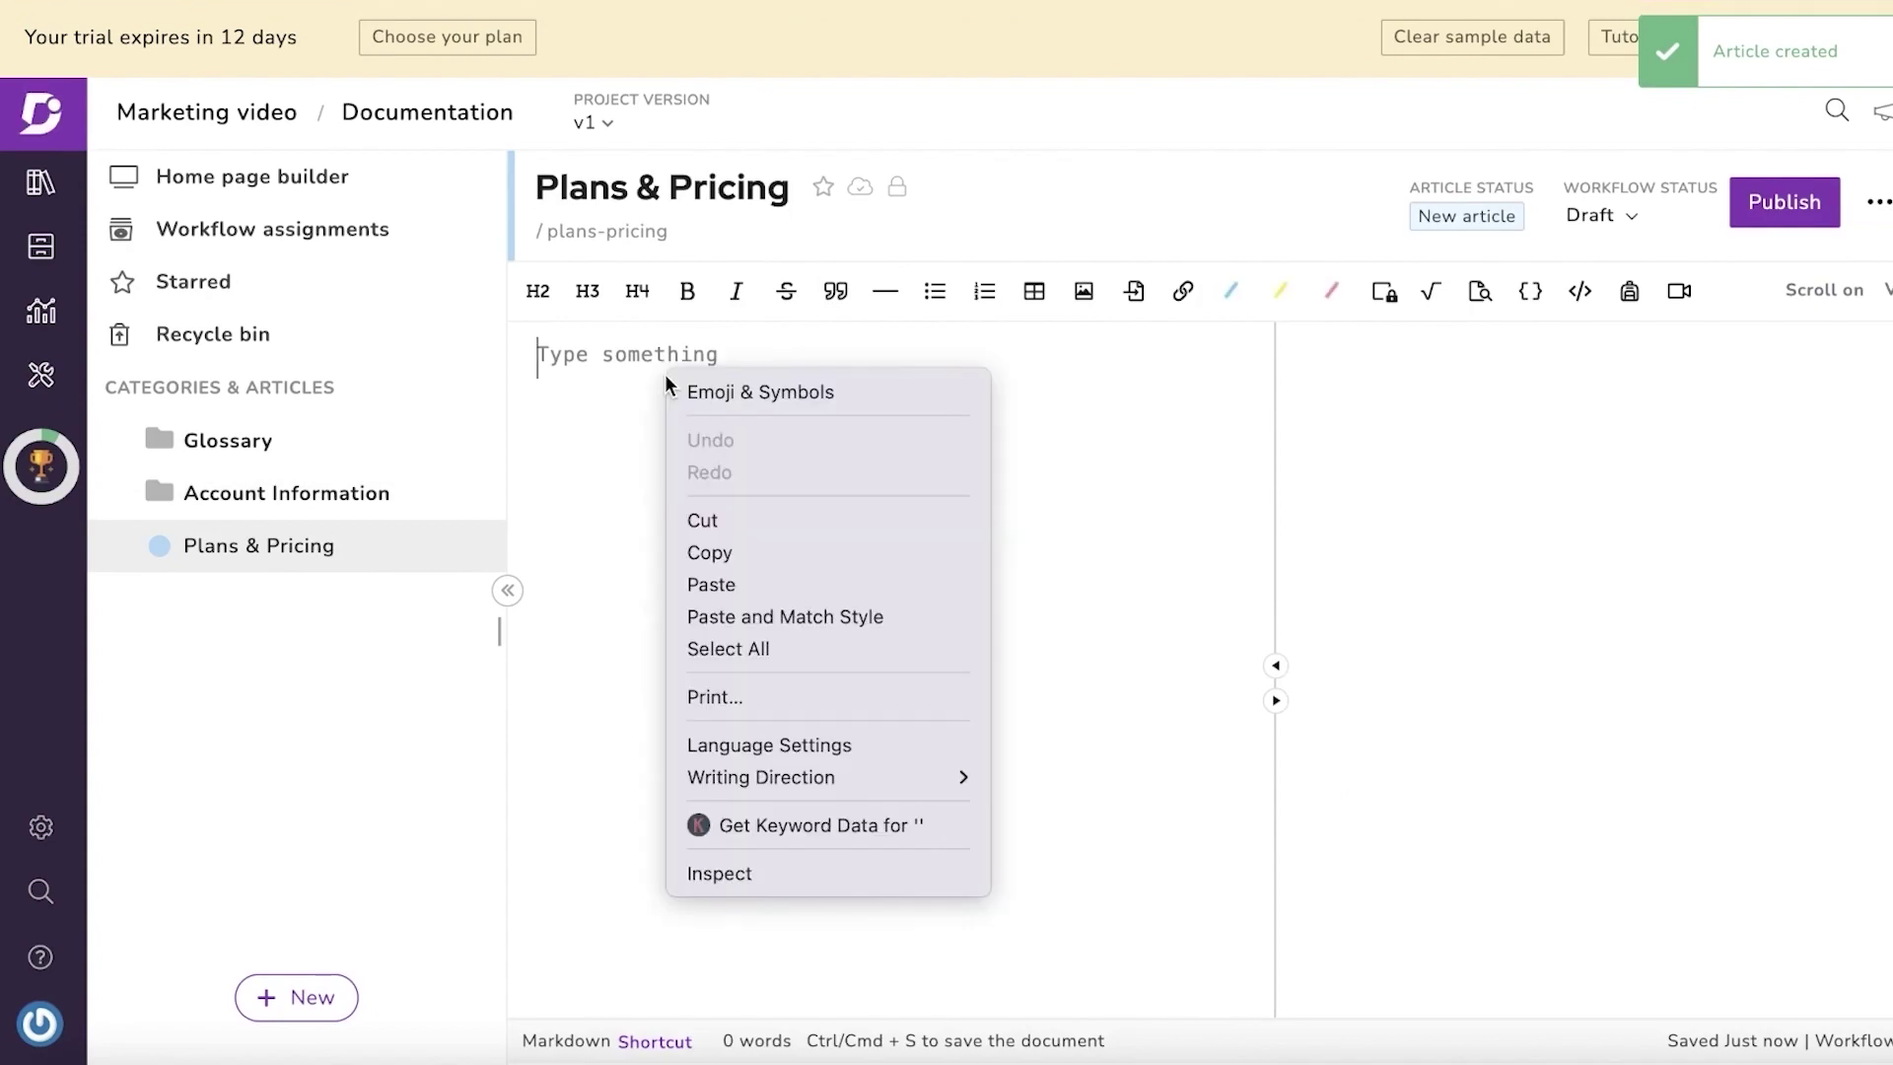
{"action": "left_click", "coordinate": [764, 585]}
{"action": "double_click", "coordinate": [584, 361]}
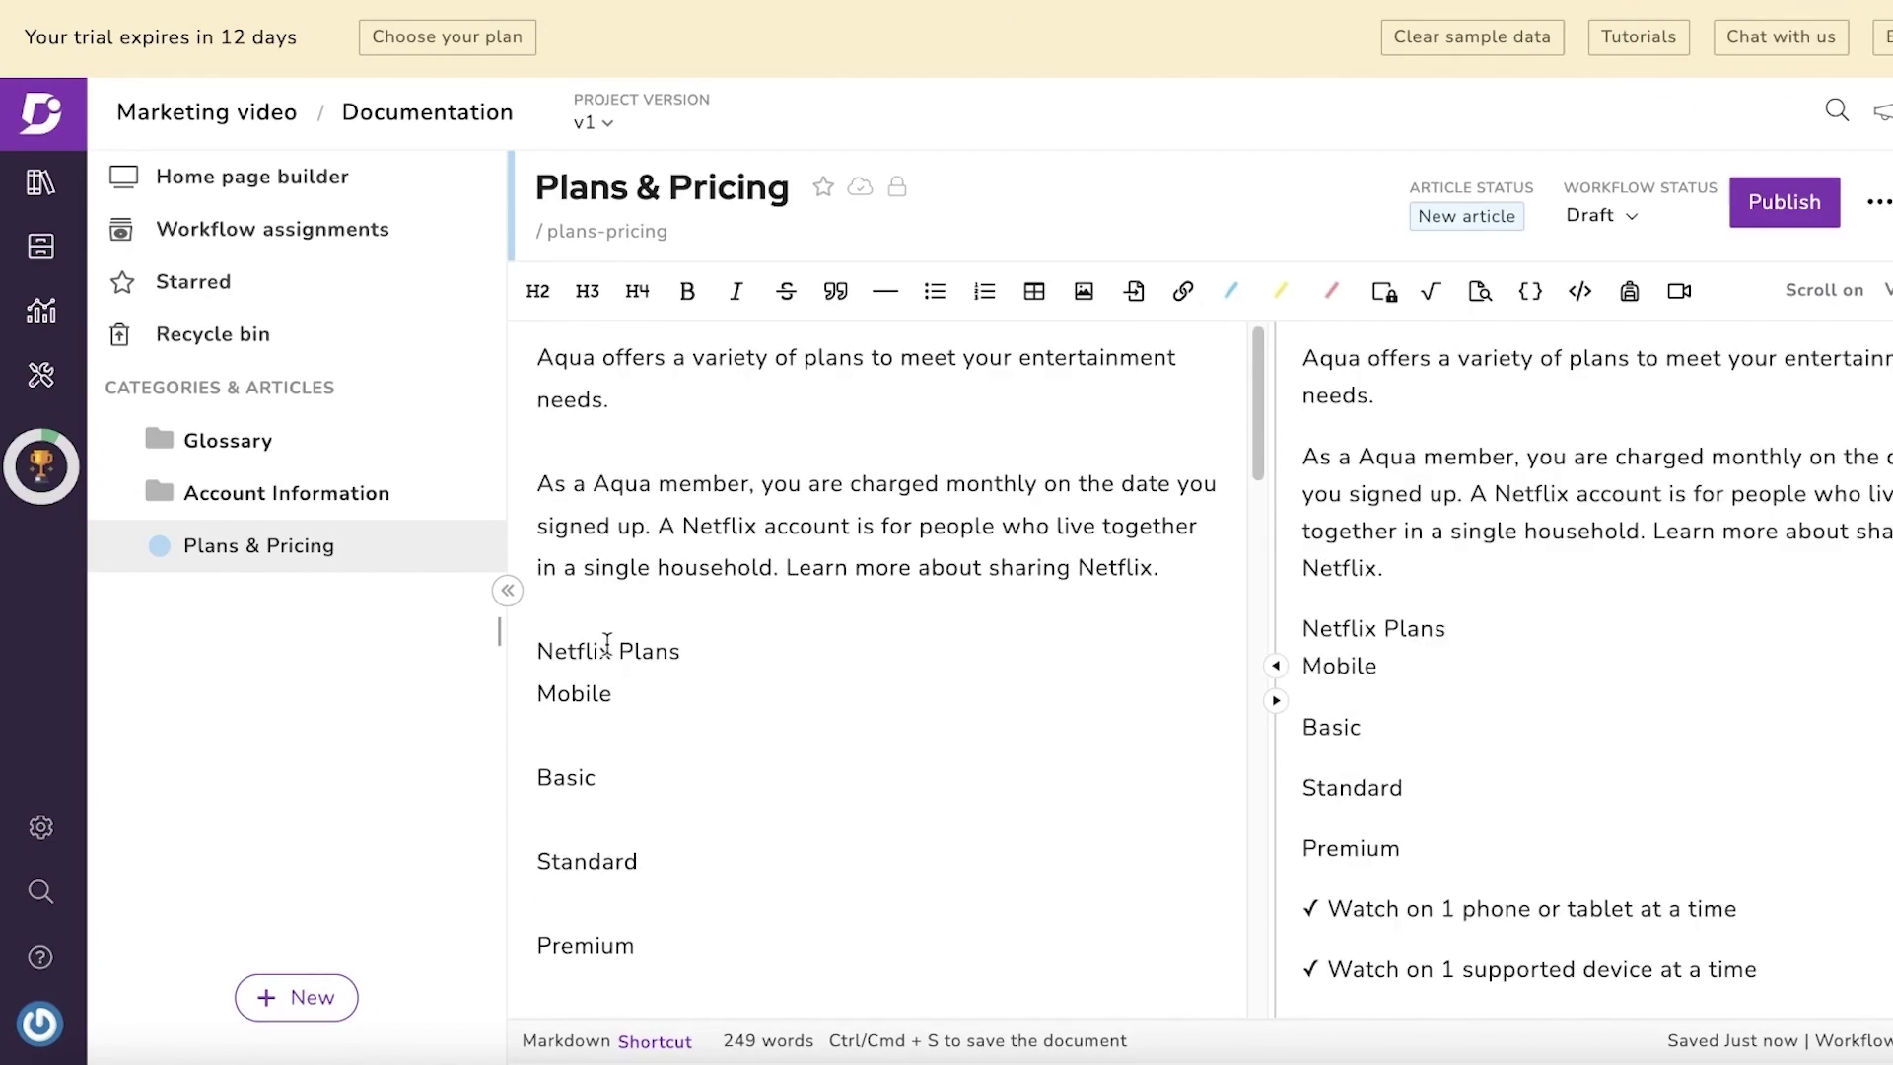
{"action": "scroll", "coordinate": [605, 642], "scroll_direction": "down", "scroll_amount": 10}
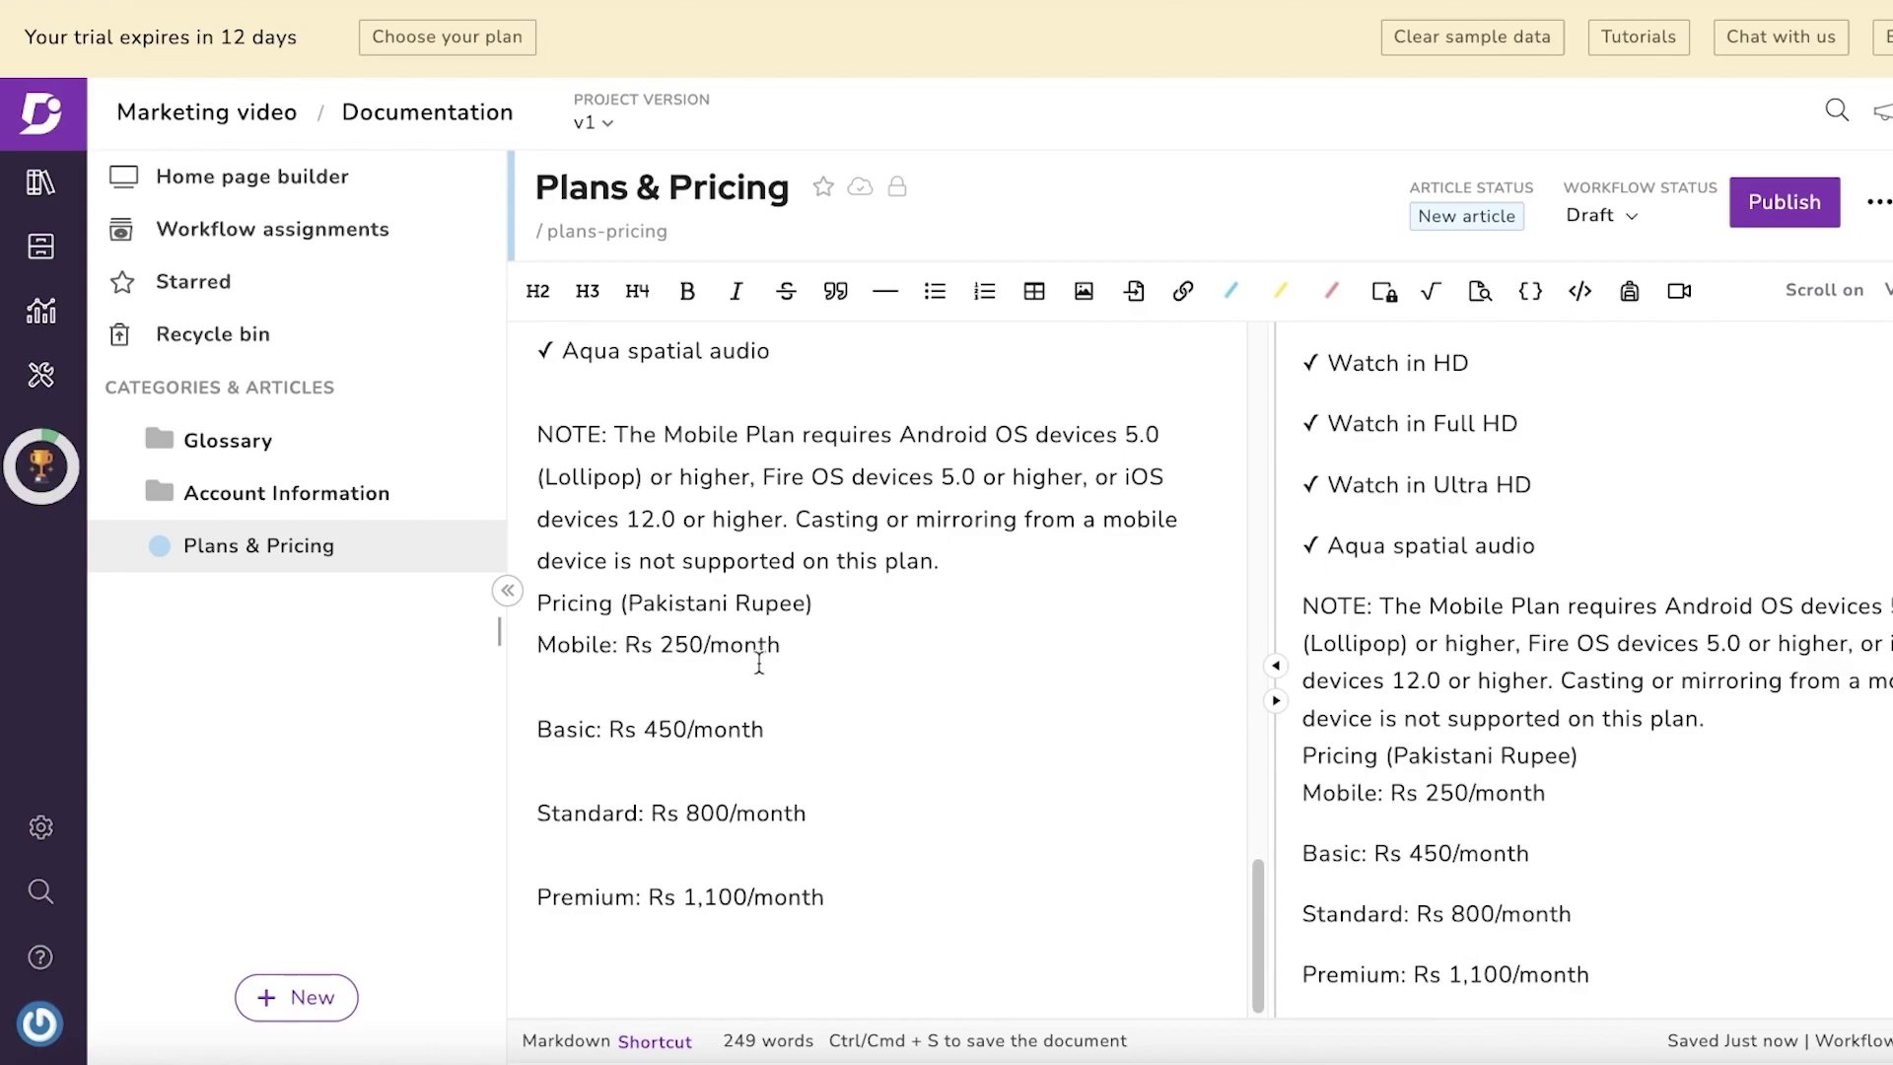
{"action": "left_click", "coordinate": [1784, 202]}
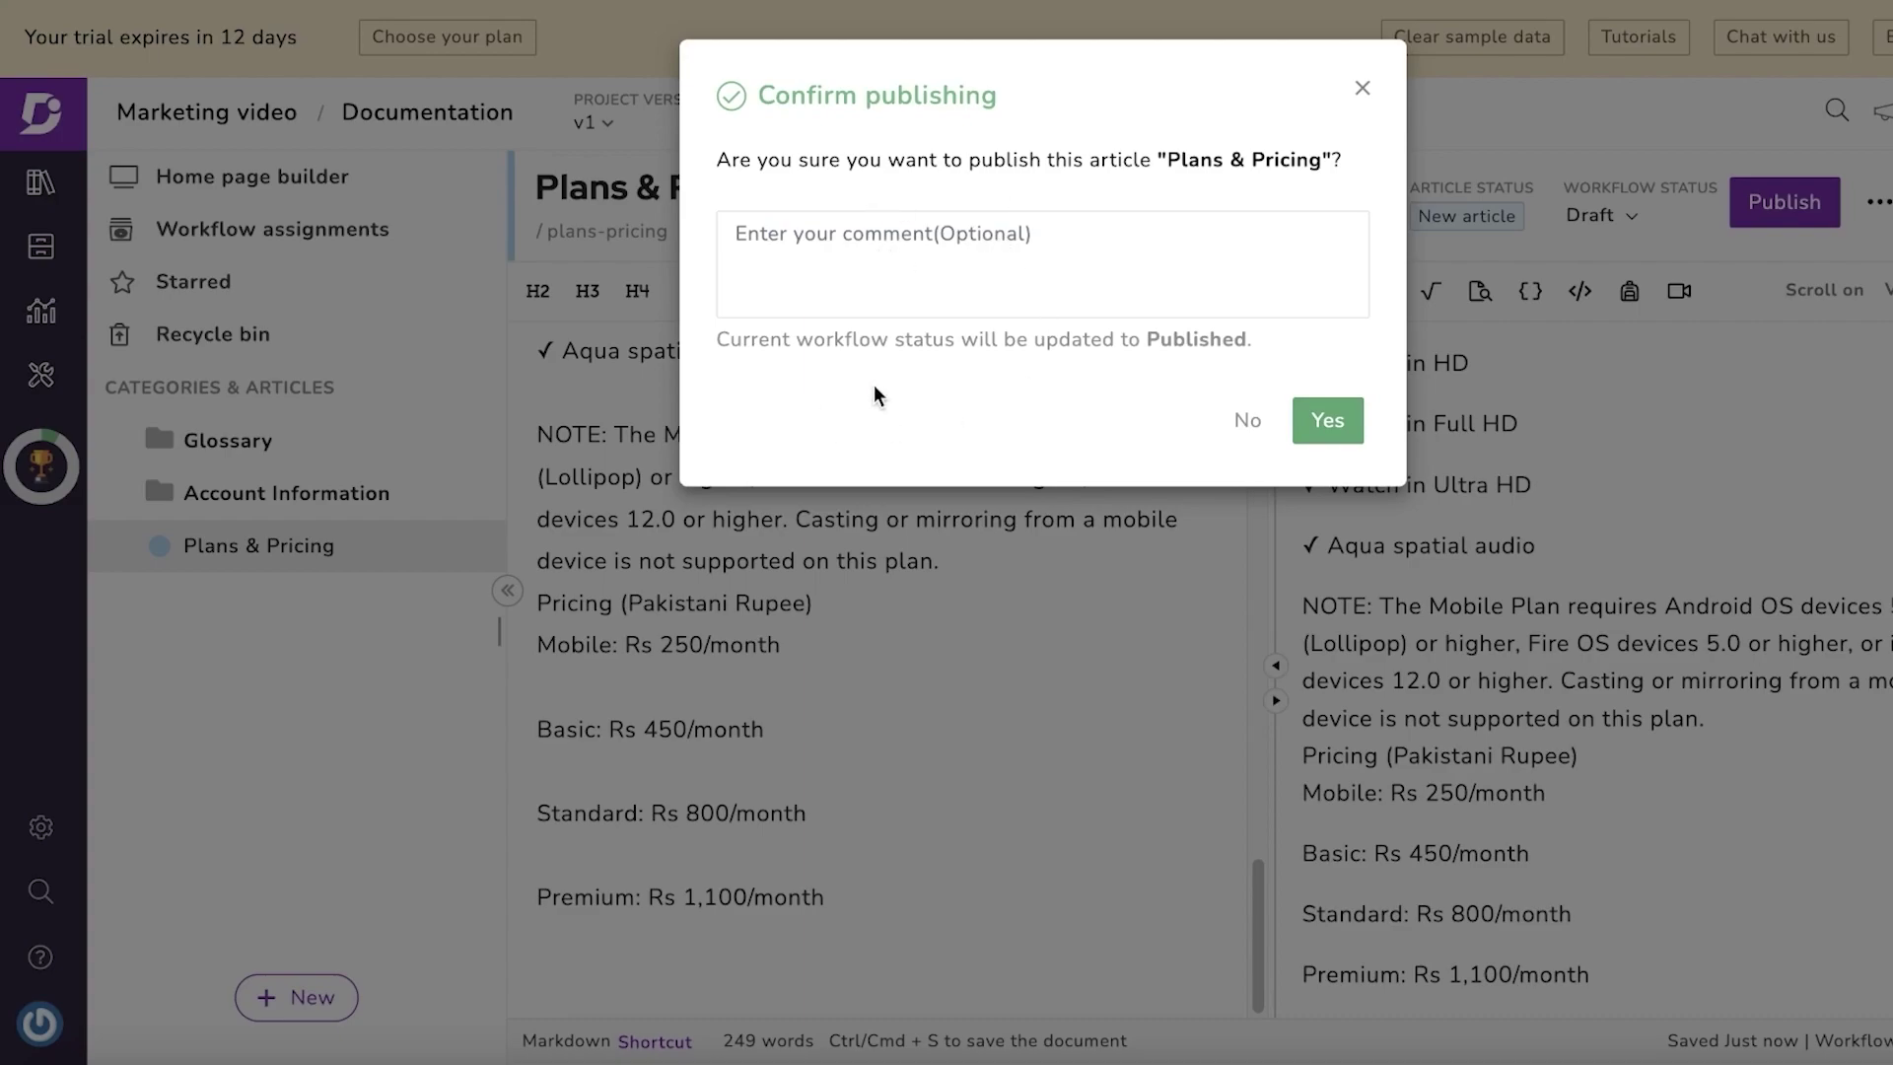
{"action": "left_click", "coordinate": [1351, 420]}
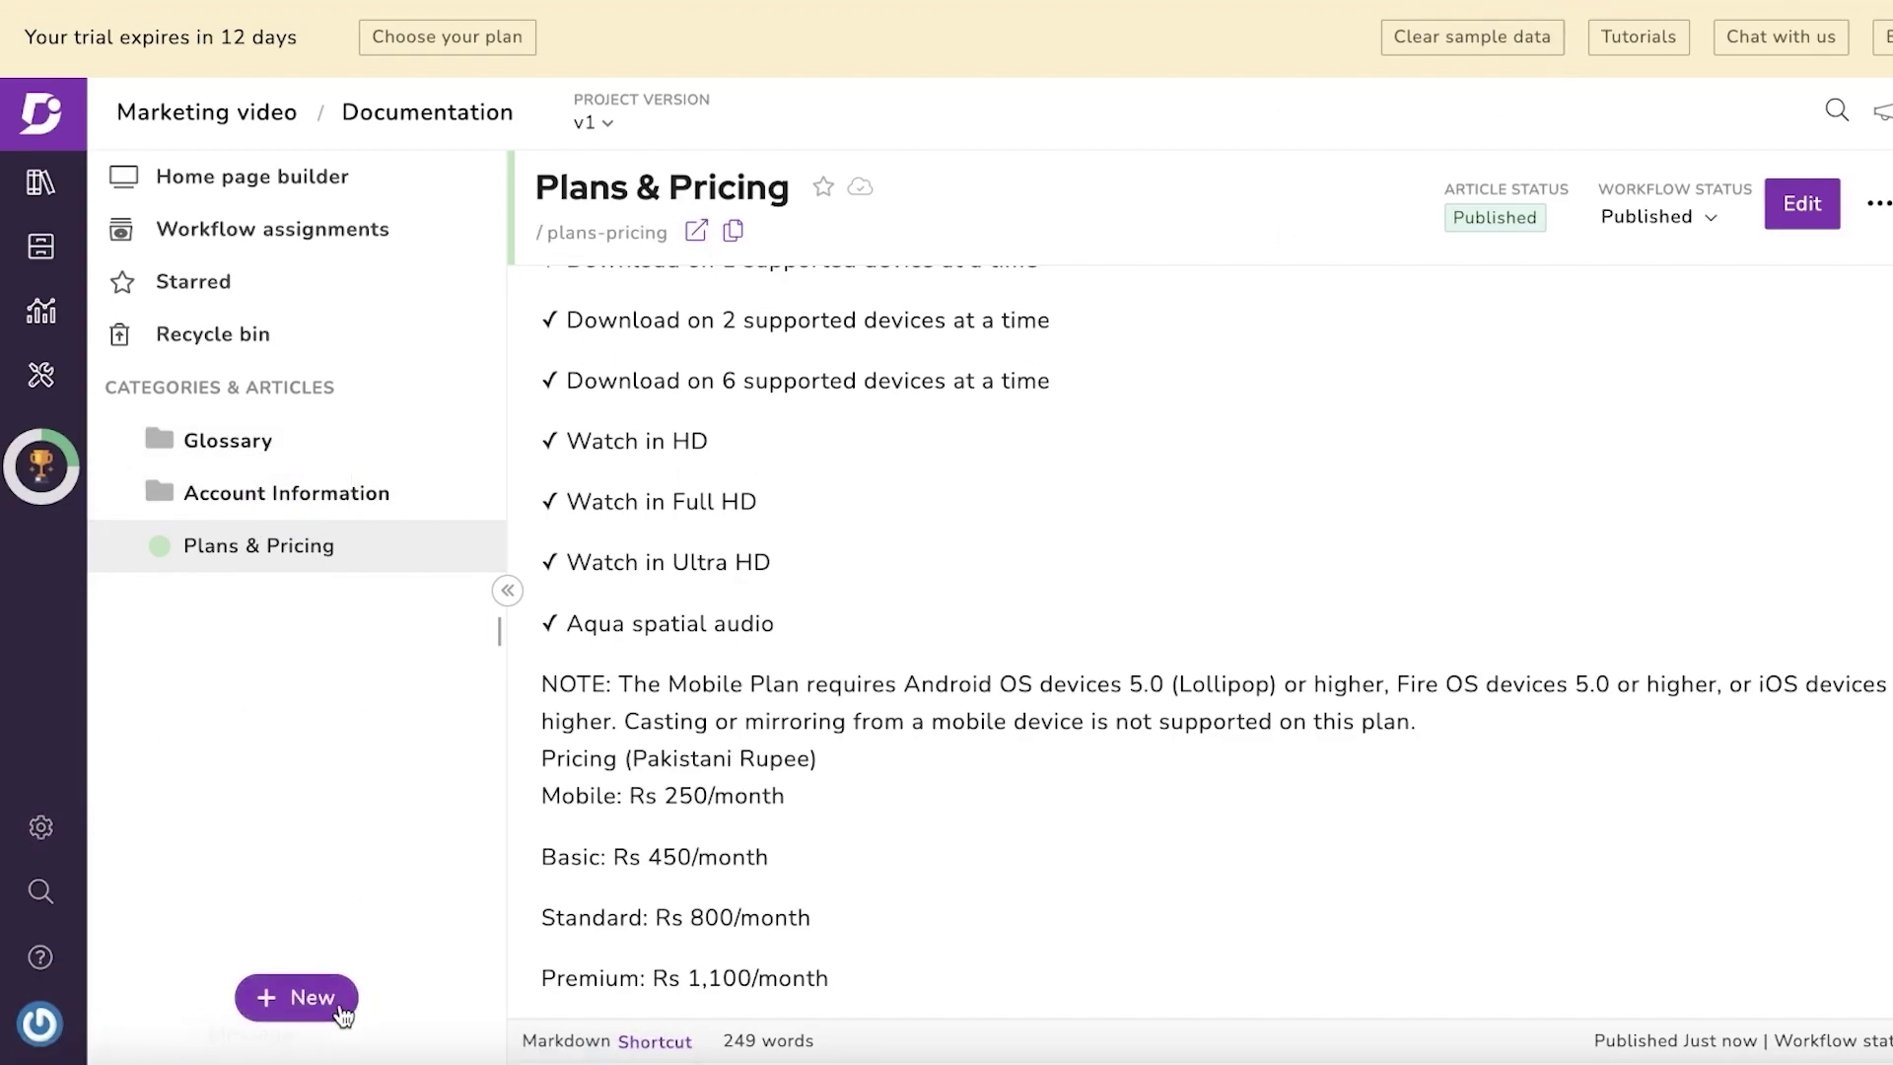
{"action": "left_click", "coordinate": [295, 997]}
{"action": "left_click", "coordinate": [357, 917]}
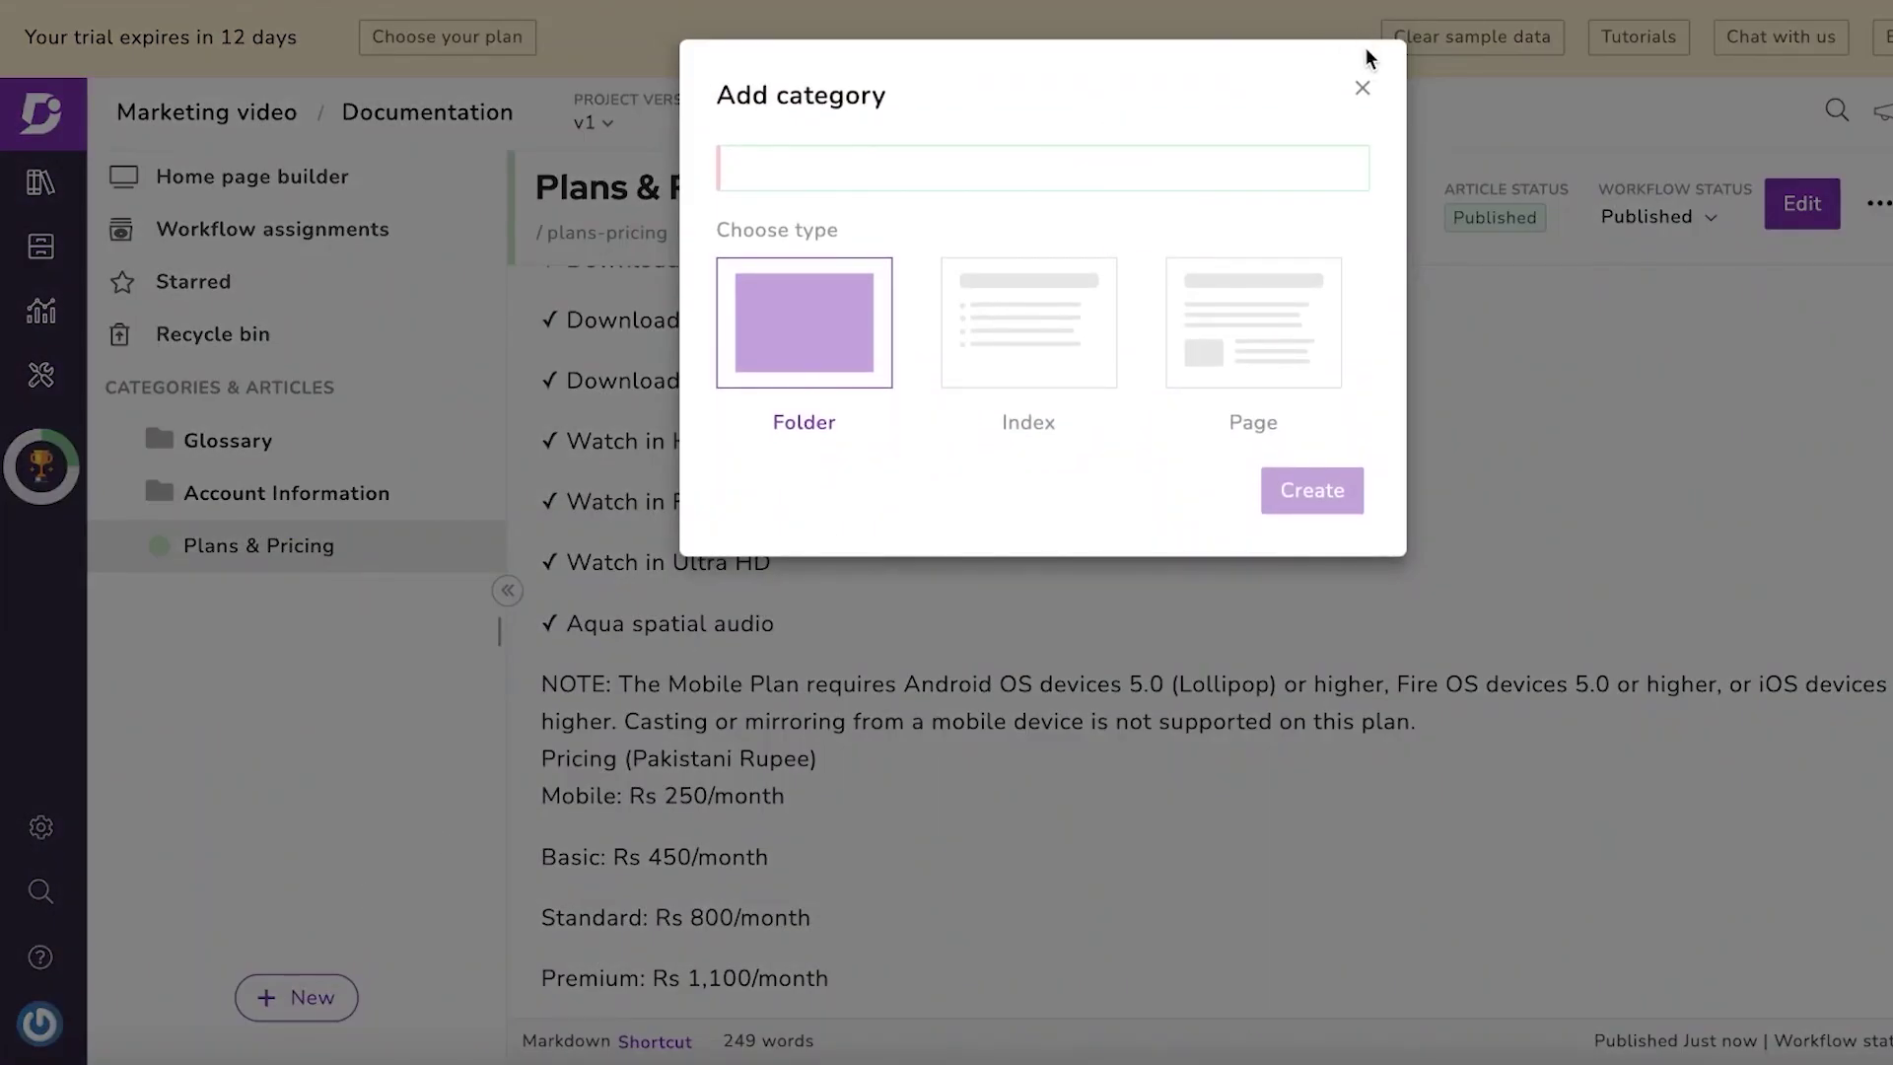
{"action": "left_click", "coordinate": [1360, 84]}
Step: Start adding another article to the Account Information category
{"action": "left_click", "coordinate": [359, 508]}
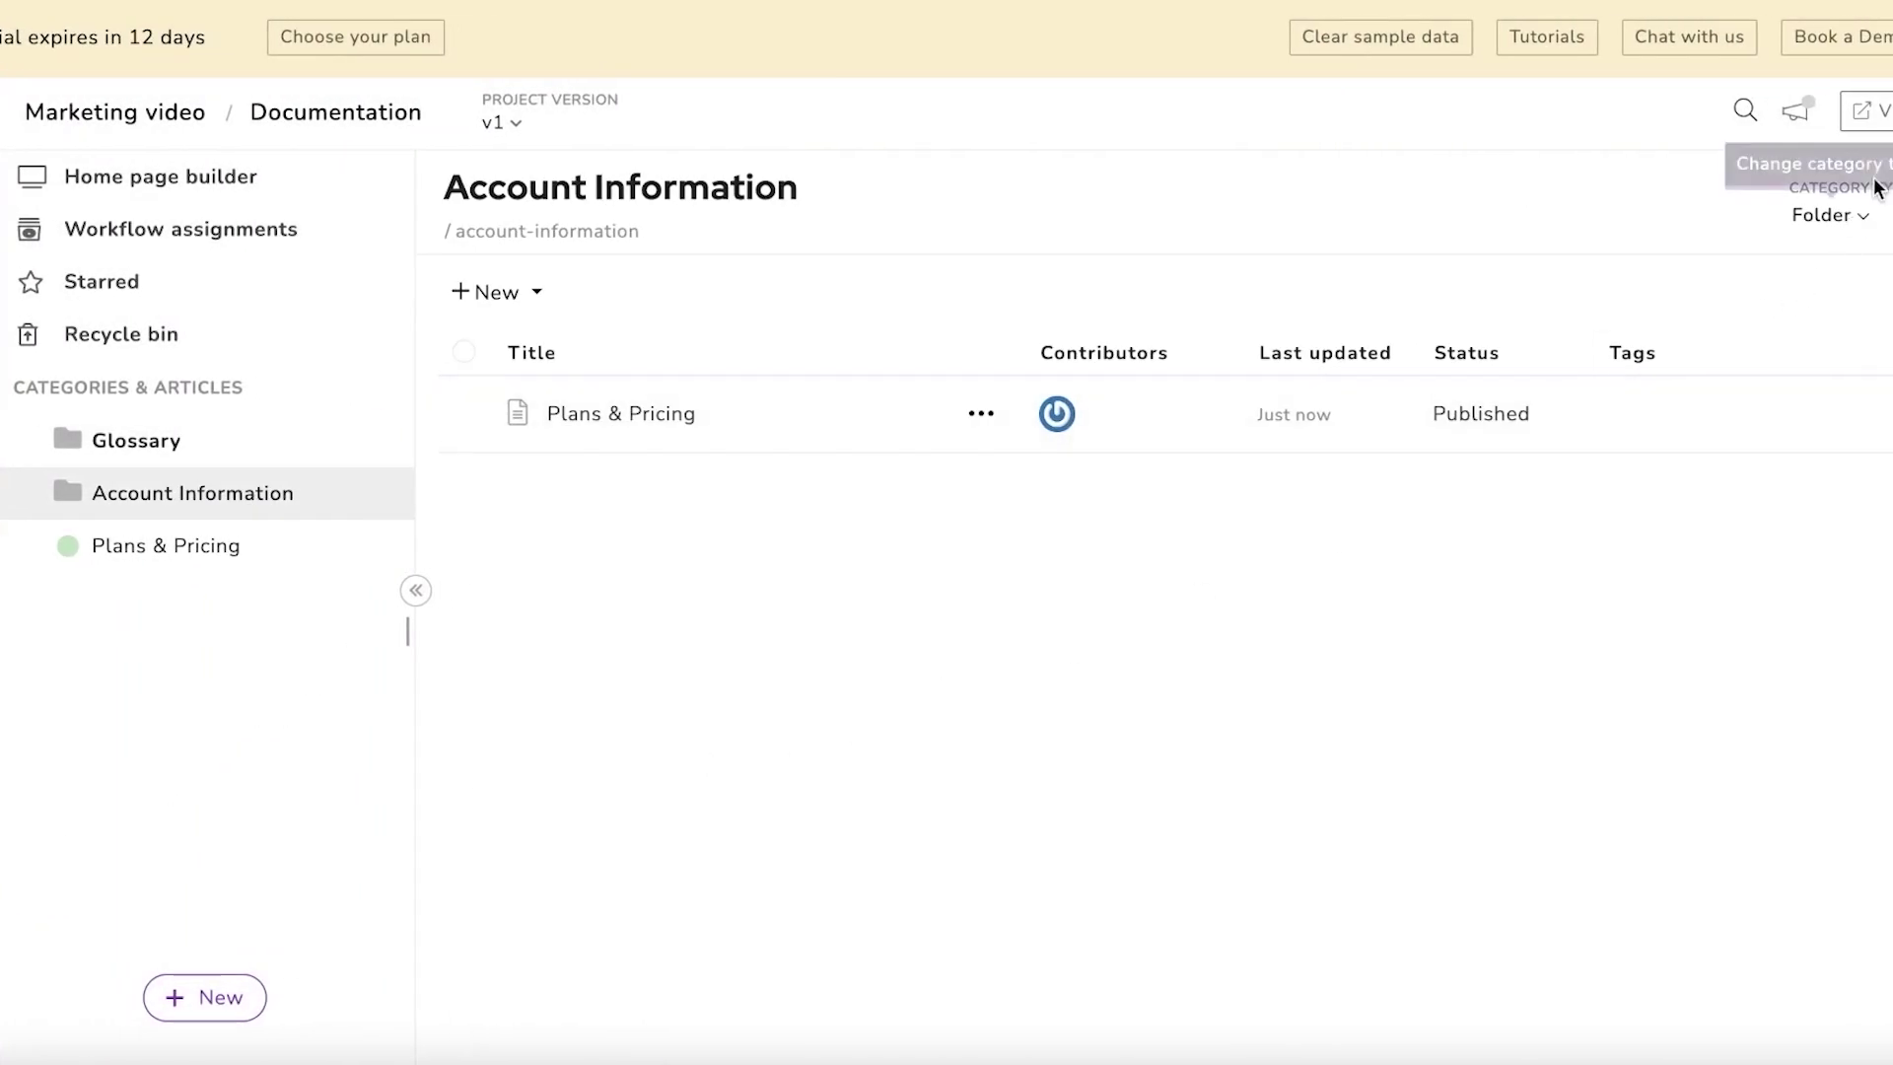
{"action": "left_click", "coordinate": [485, 296]}
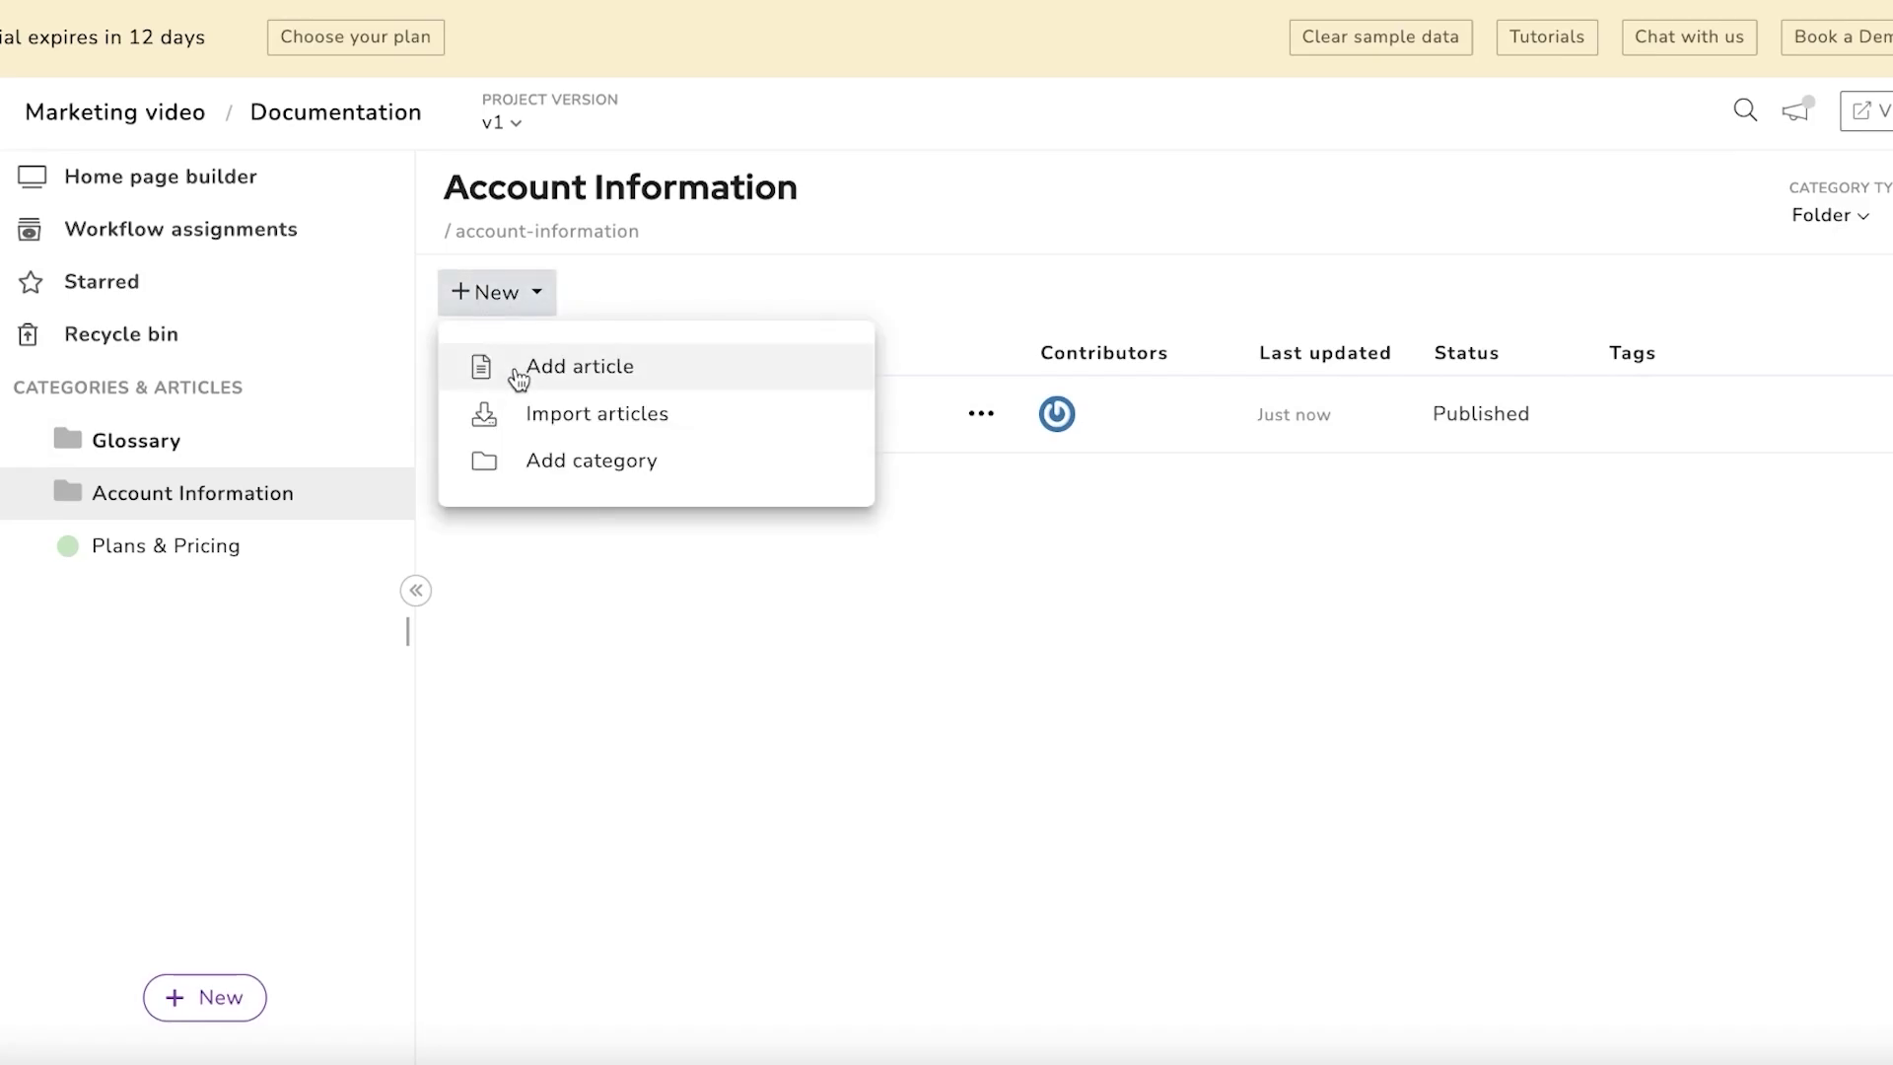
{"action": "left_click", "coordinate": [514, 368]}
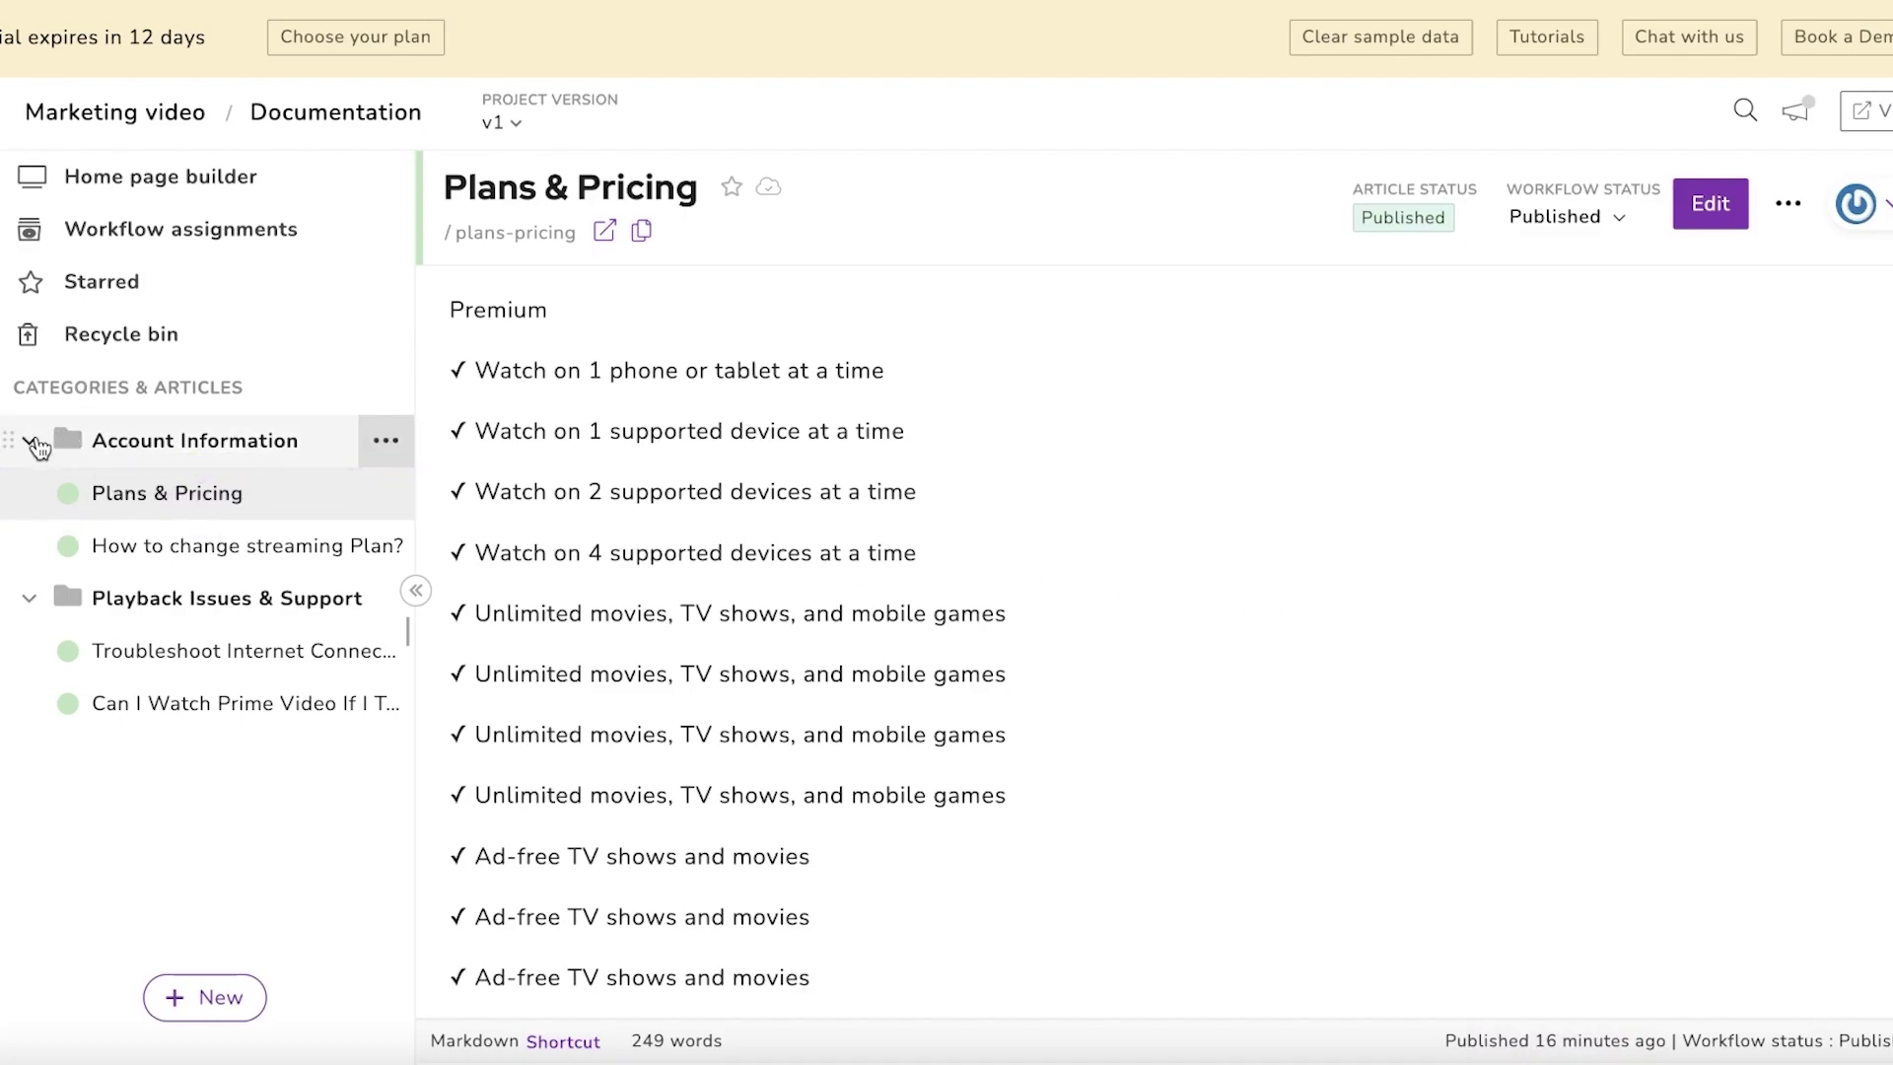
Step: Collapse the Account Information and Playback Issues & Support categories and open the home page builder to review its layout
{"action": "left_click", "coordinate": [39, 447]}
{"action": "left_click", "coordinate": [33, 493]}
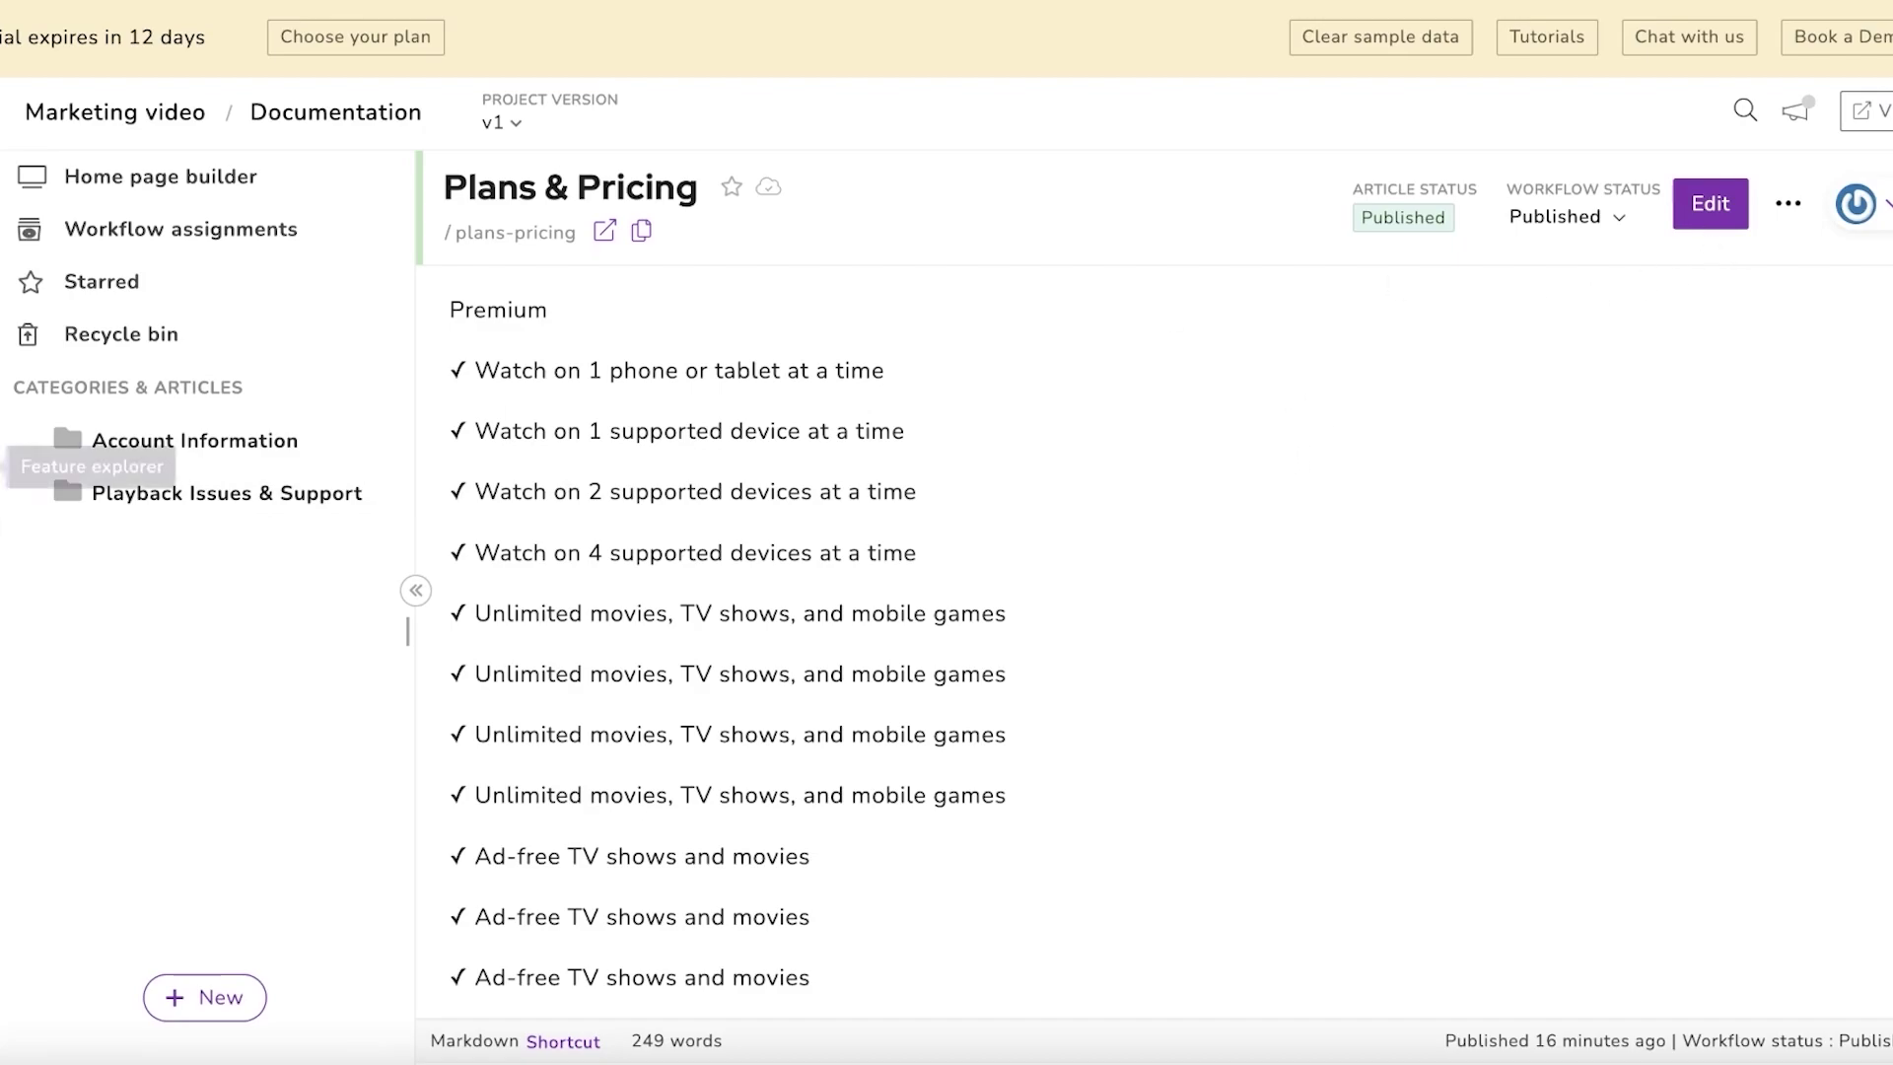
{"action": "left_click", "coordinate": [164, 197]}
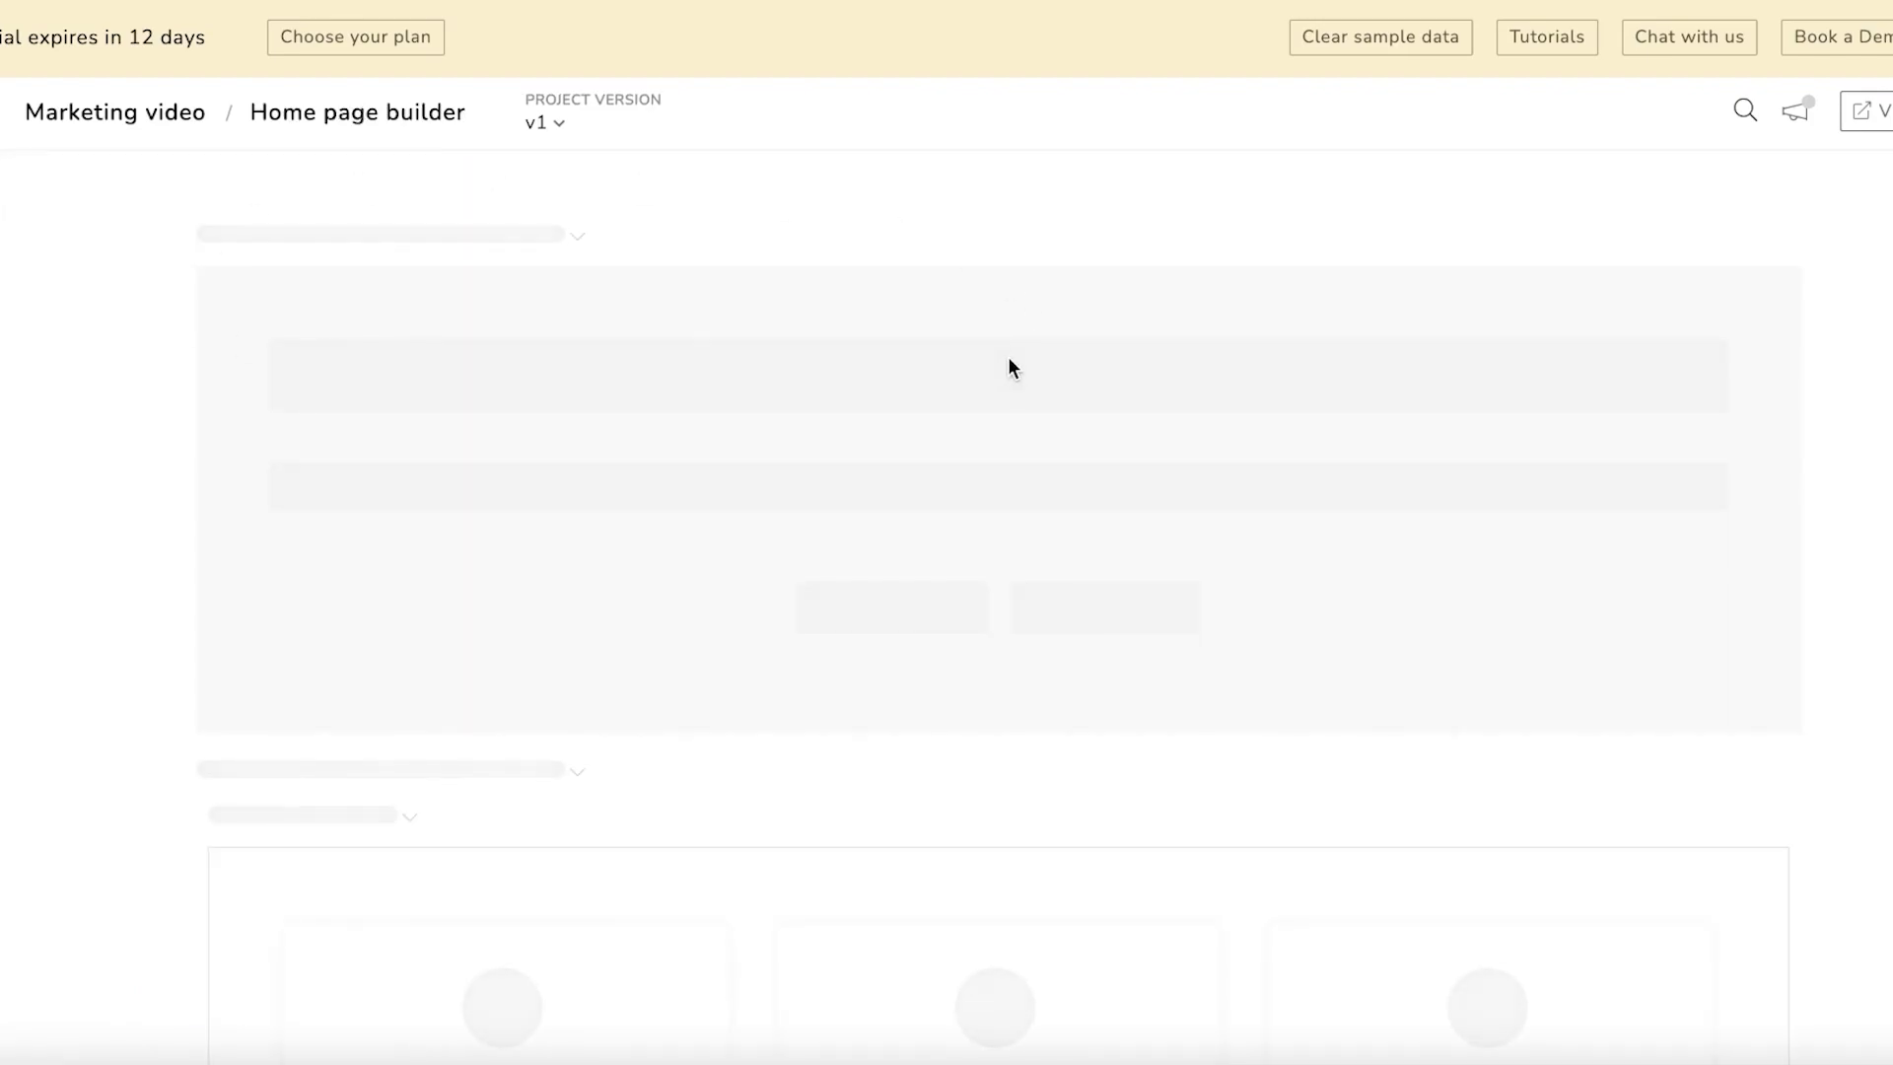
{"action": "scroll", "coordinate": [1250, 357], "scroll_direction": "down", "scroll_amount": 6}
{"action": "scroll", "coordinate": [1254, 374], "scroll_direction": "up", "scroll_amount": 6}
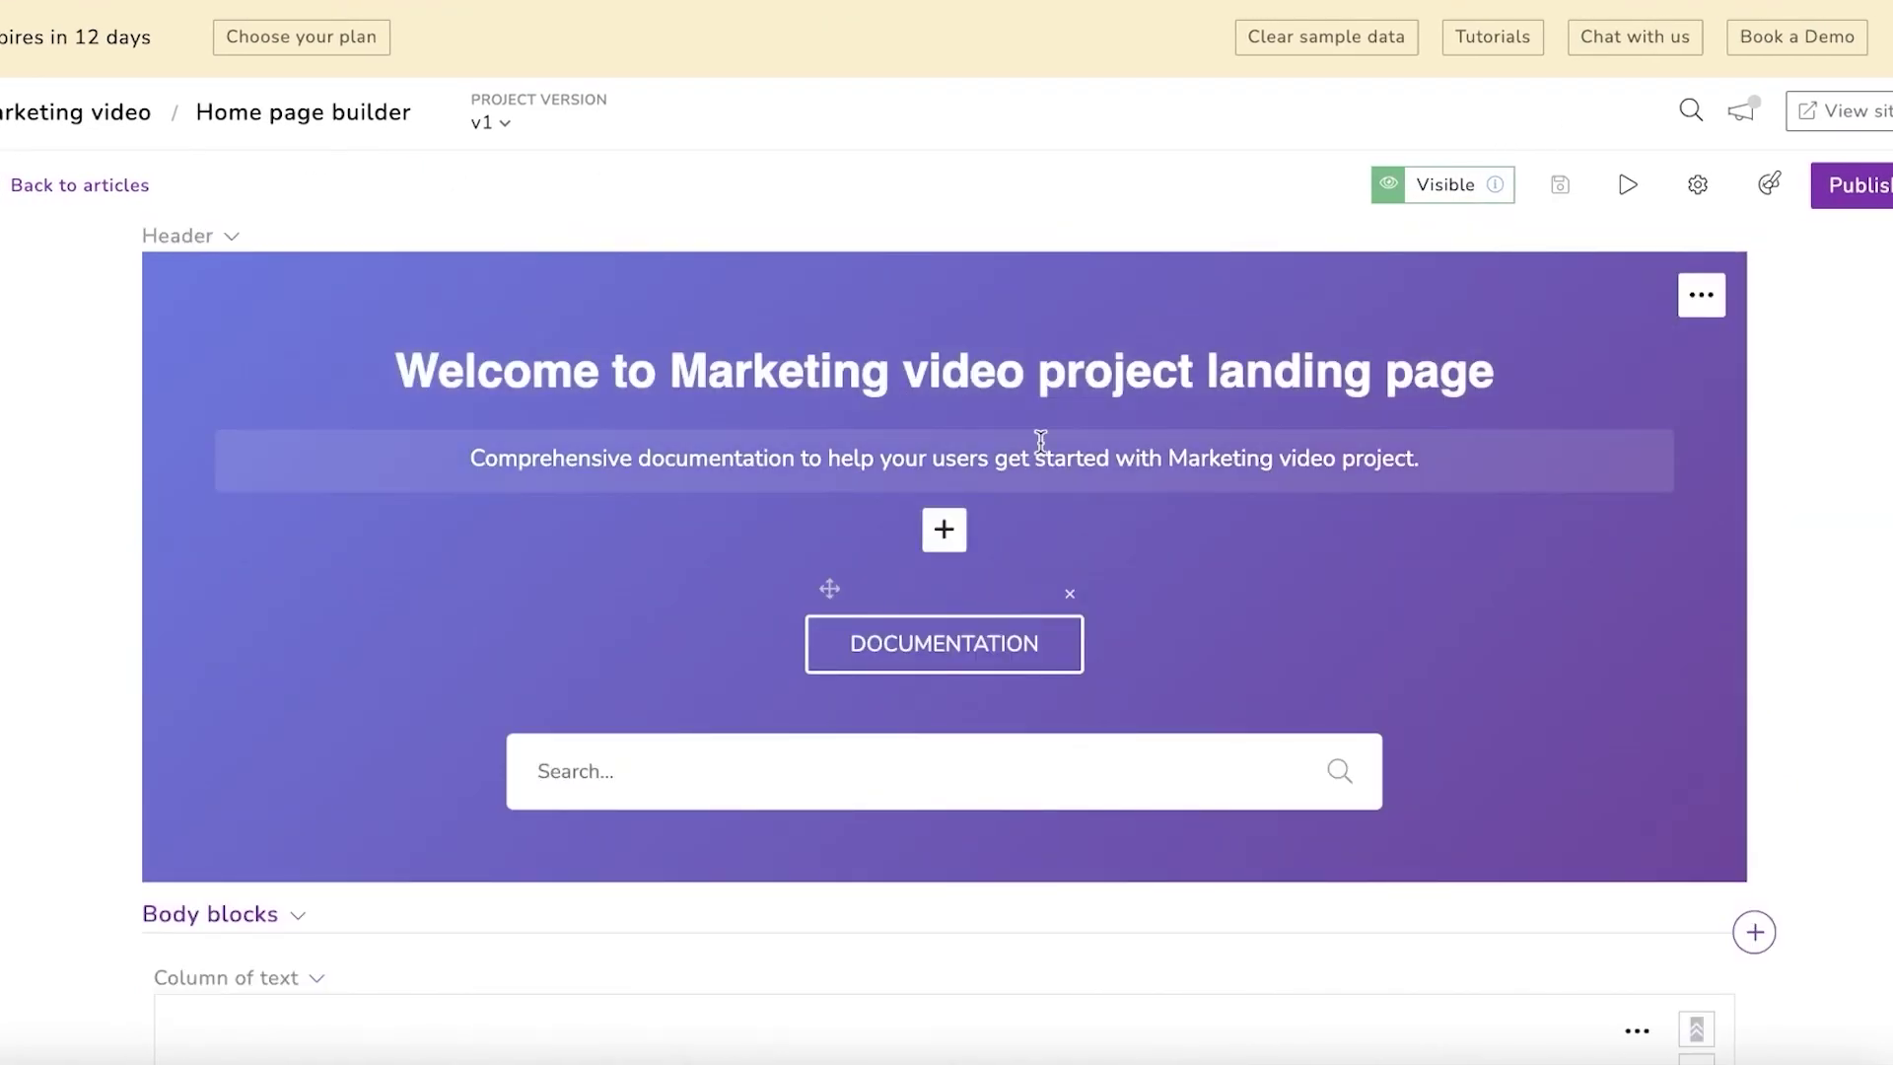
Step: Change the header title to "Welcome to Aqua!" and its description to "Everything you need to know about Aqua Streaming service.", and remove the Documentation link
{"action": "triple_click", "coordinate": [1007, 350]}
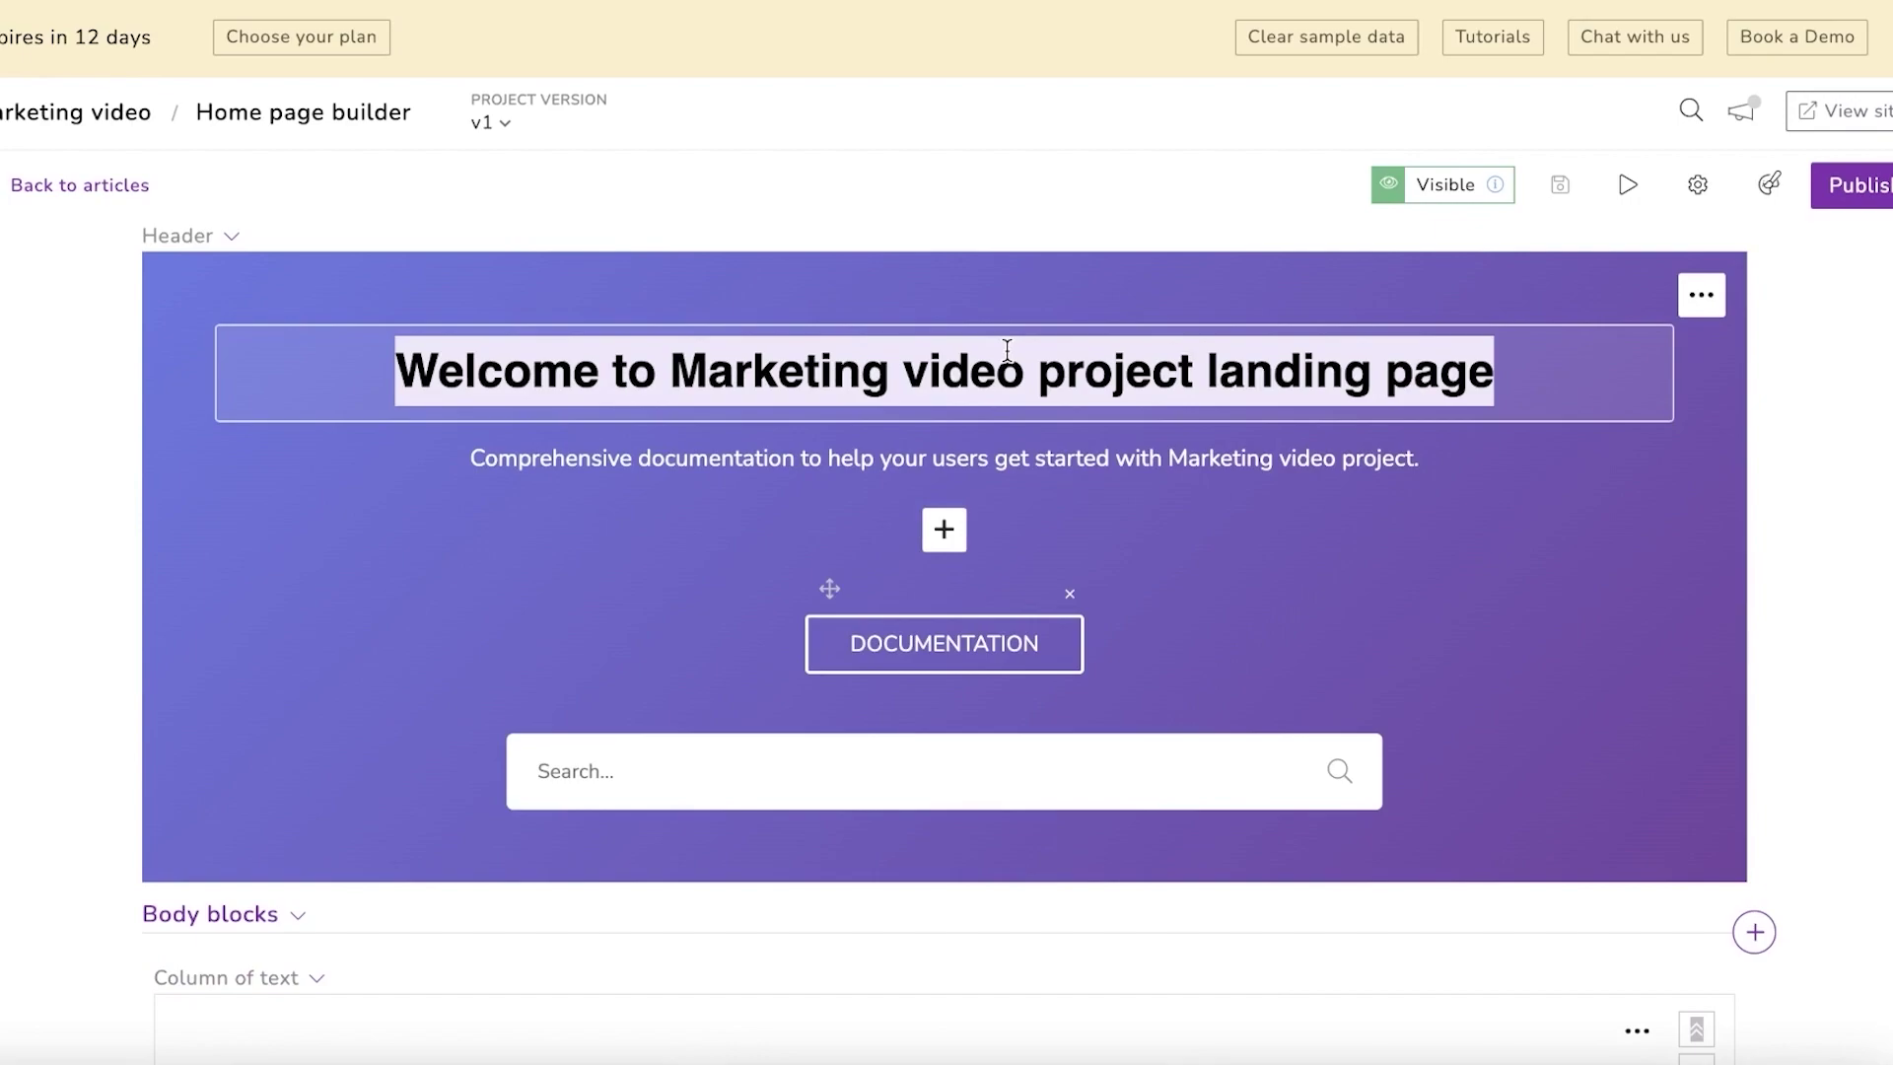
{"action": "key", "text": "BackSpace"}
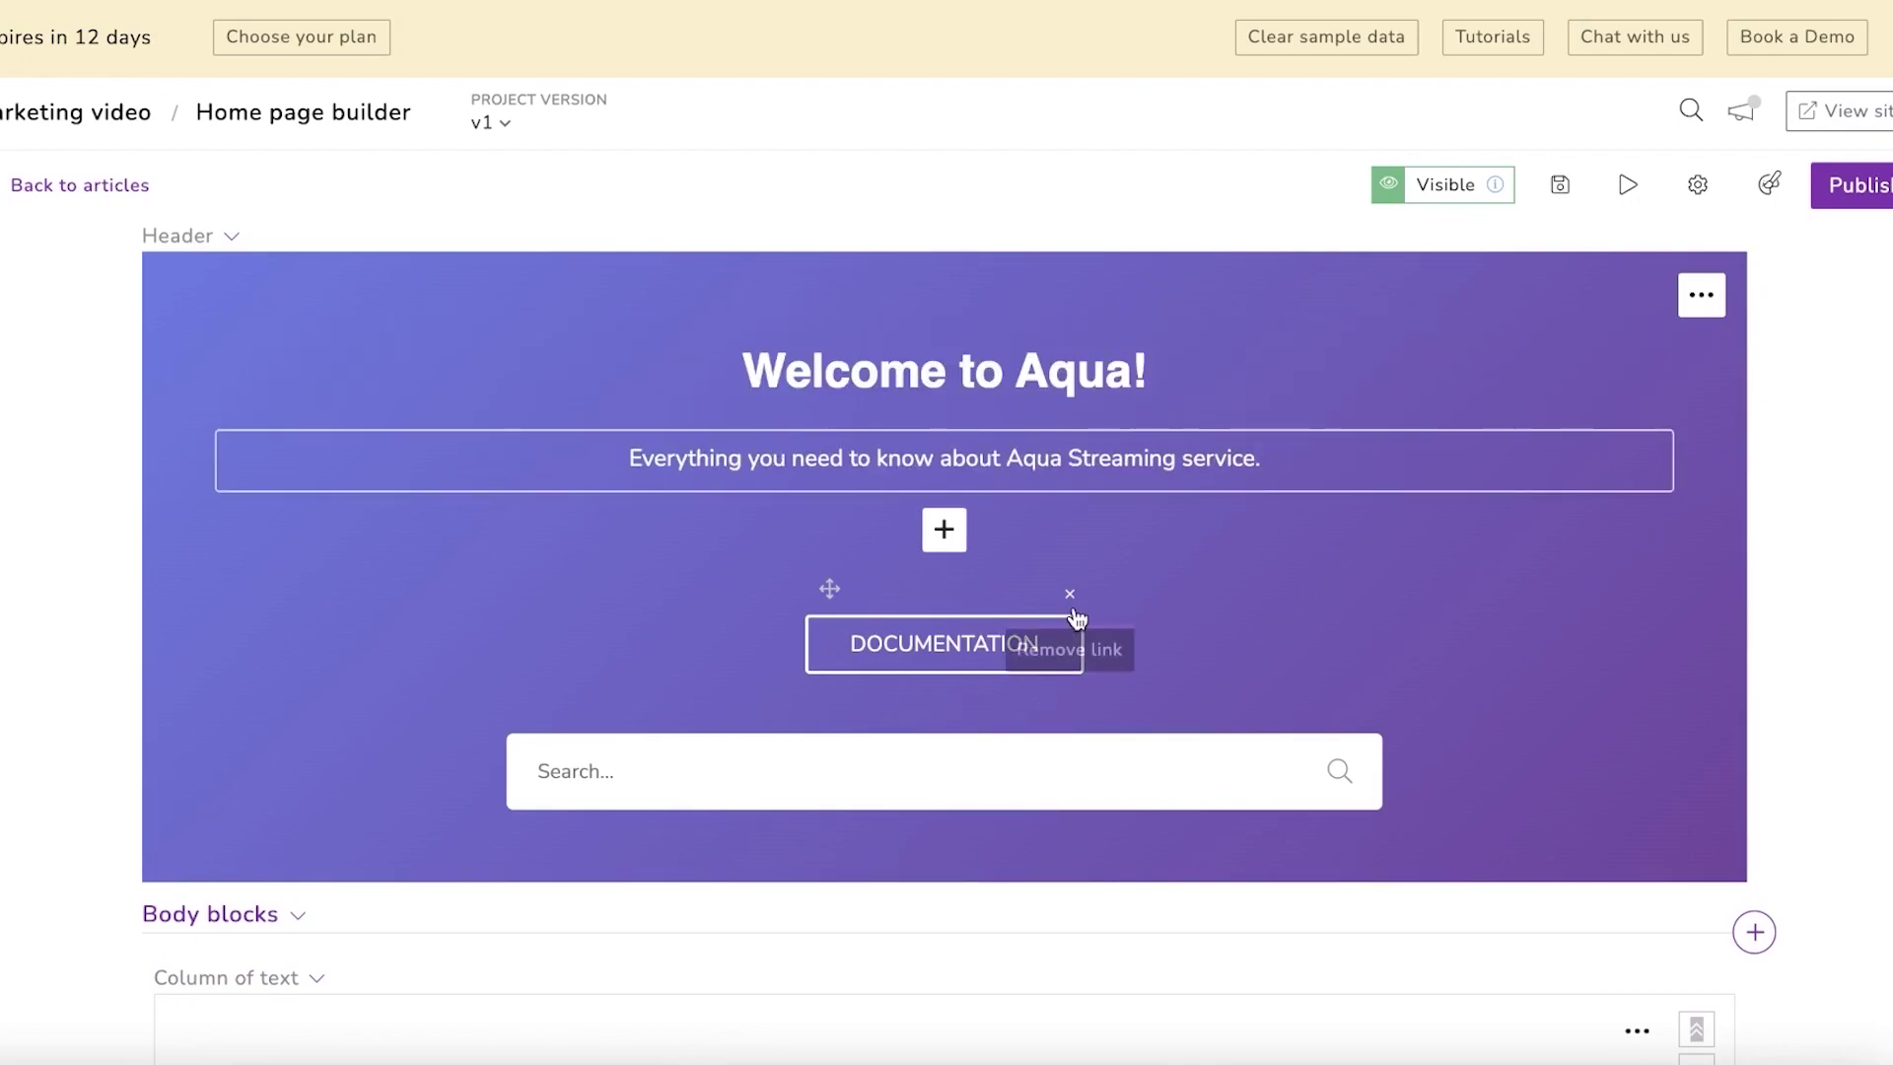
{"action": "left_click", "coordinate": [1069, 595]}
{"action": "scroll", "coordinate": [848, 599], "scroll_direction": "down", "scroll_amount": 5}
{"action": "scroll", "coordinate": [1107, 427], "scroll_direction": "up", "scroll_amount": 5}
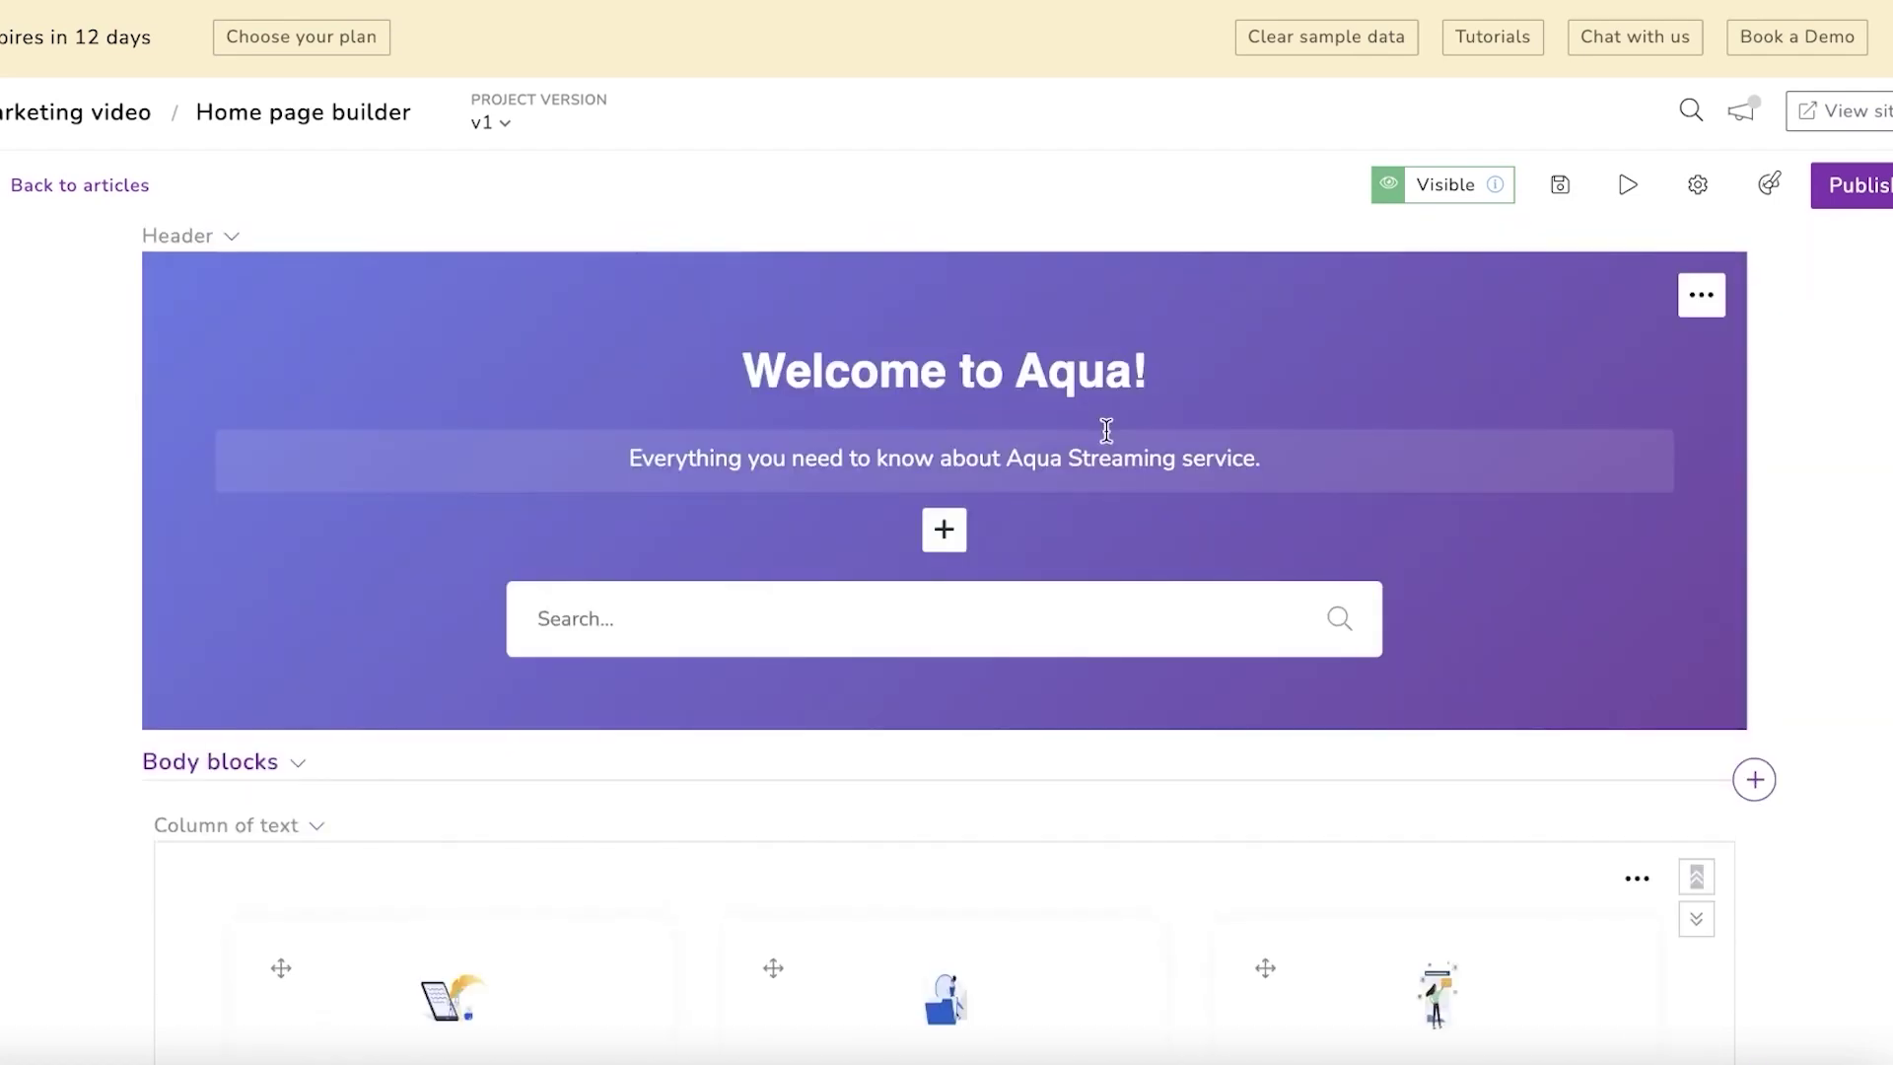
Step: Delete the Column of text block from the home page body and collapse the remaining body blocks
{"action": "scroll", "coordinate": [1111, 706], "scroll_direction": "down", "scroll_amount": 2}
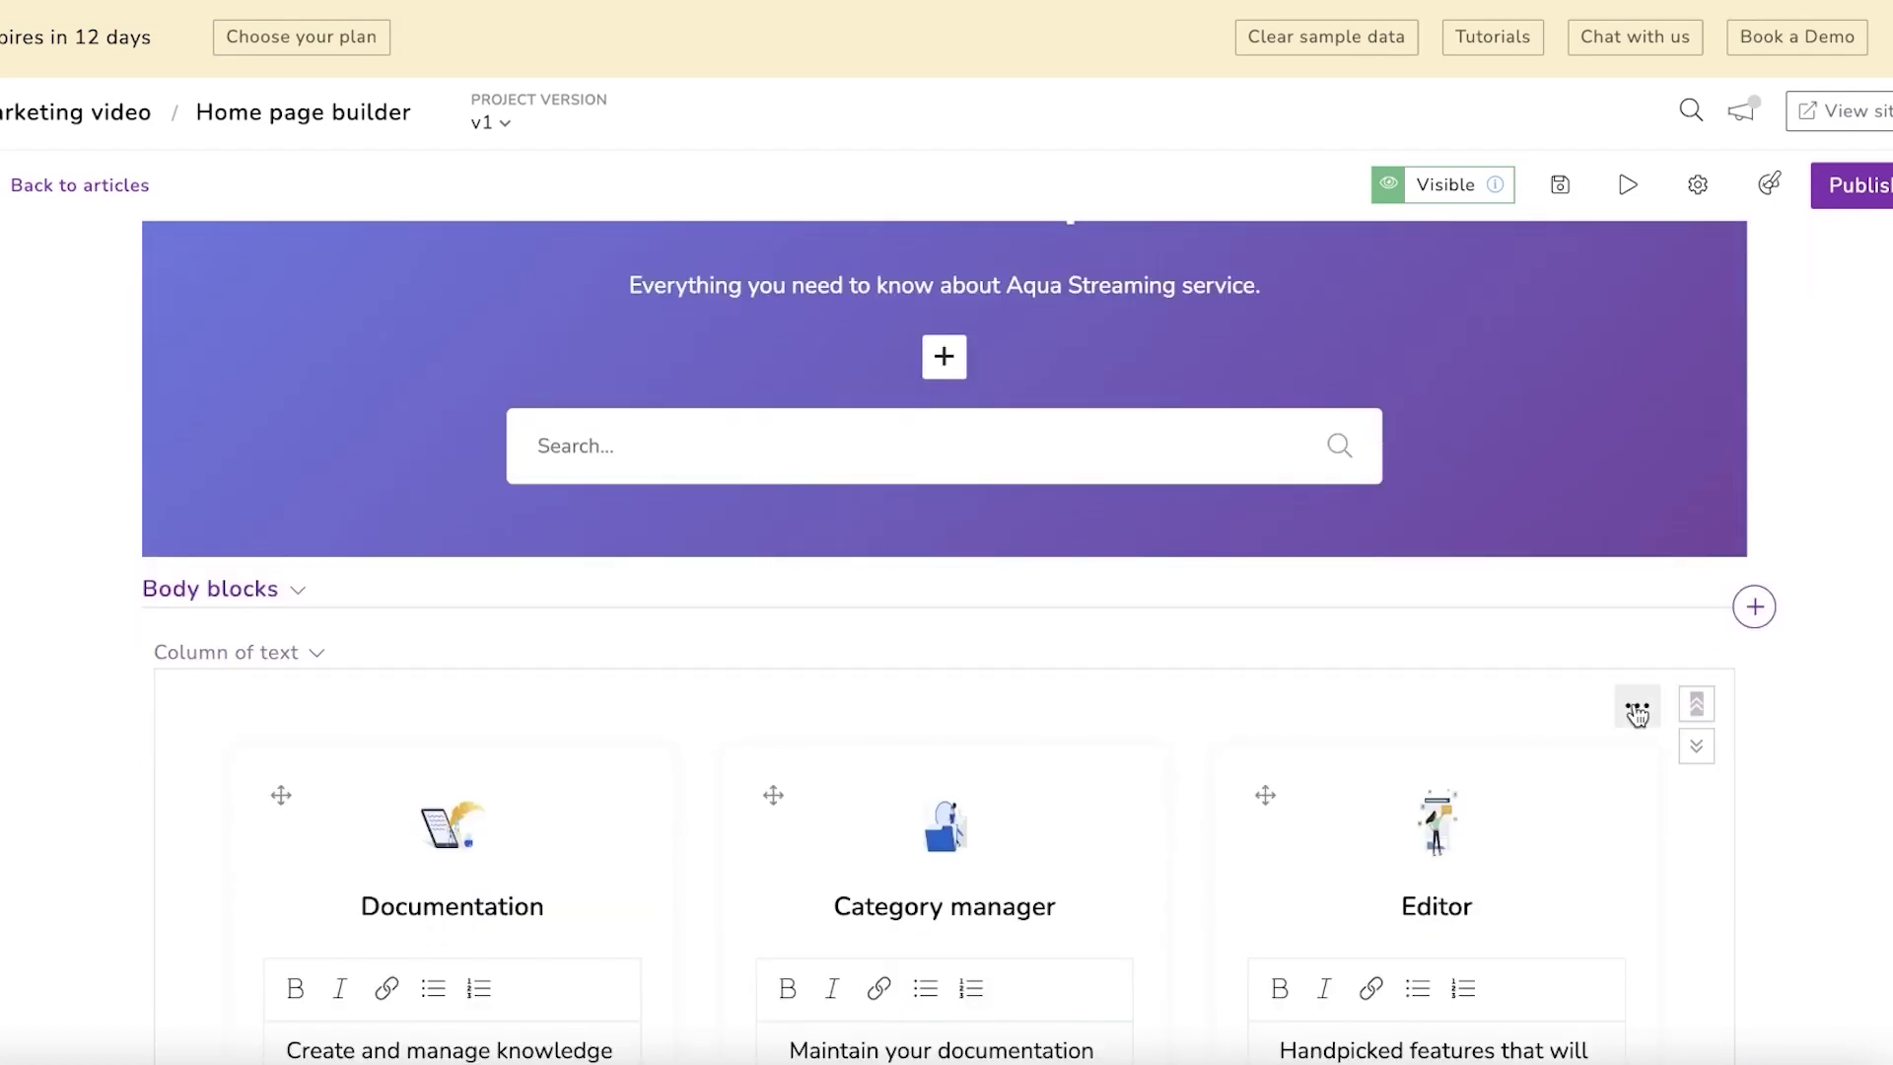
{"action": "left_click", "coordinate": [1633, 700]}
{"action": "left_click", "coordinate": [1607, 639]}
{"action": "left_click", "coordinate": [1182, 286]}
{"action": "scroll", "coordinate": [726, 651], "scroll_direction": "down", "scroll_amount": 4}
{"action": "scroll", "coordinate": [736, 625], "scroll_direction": "up", "scroll_amount": 5}
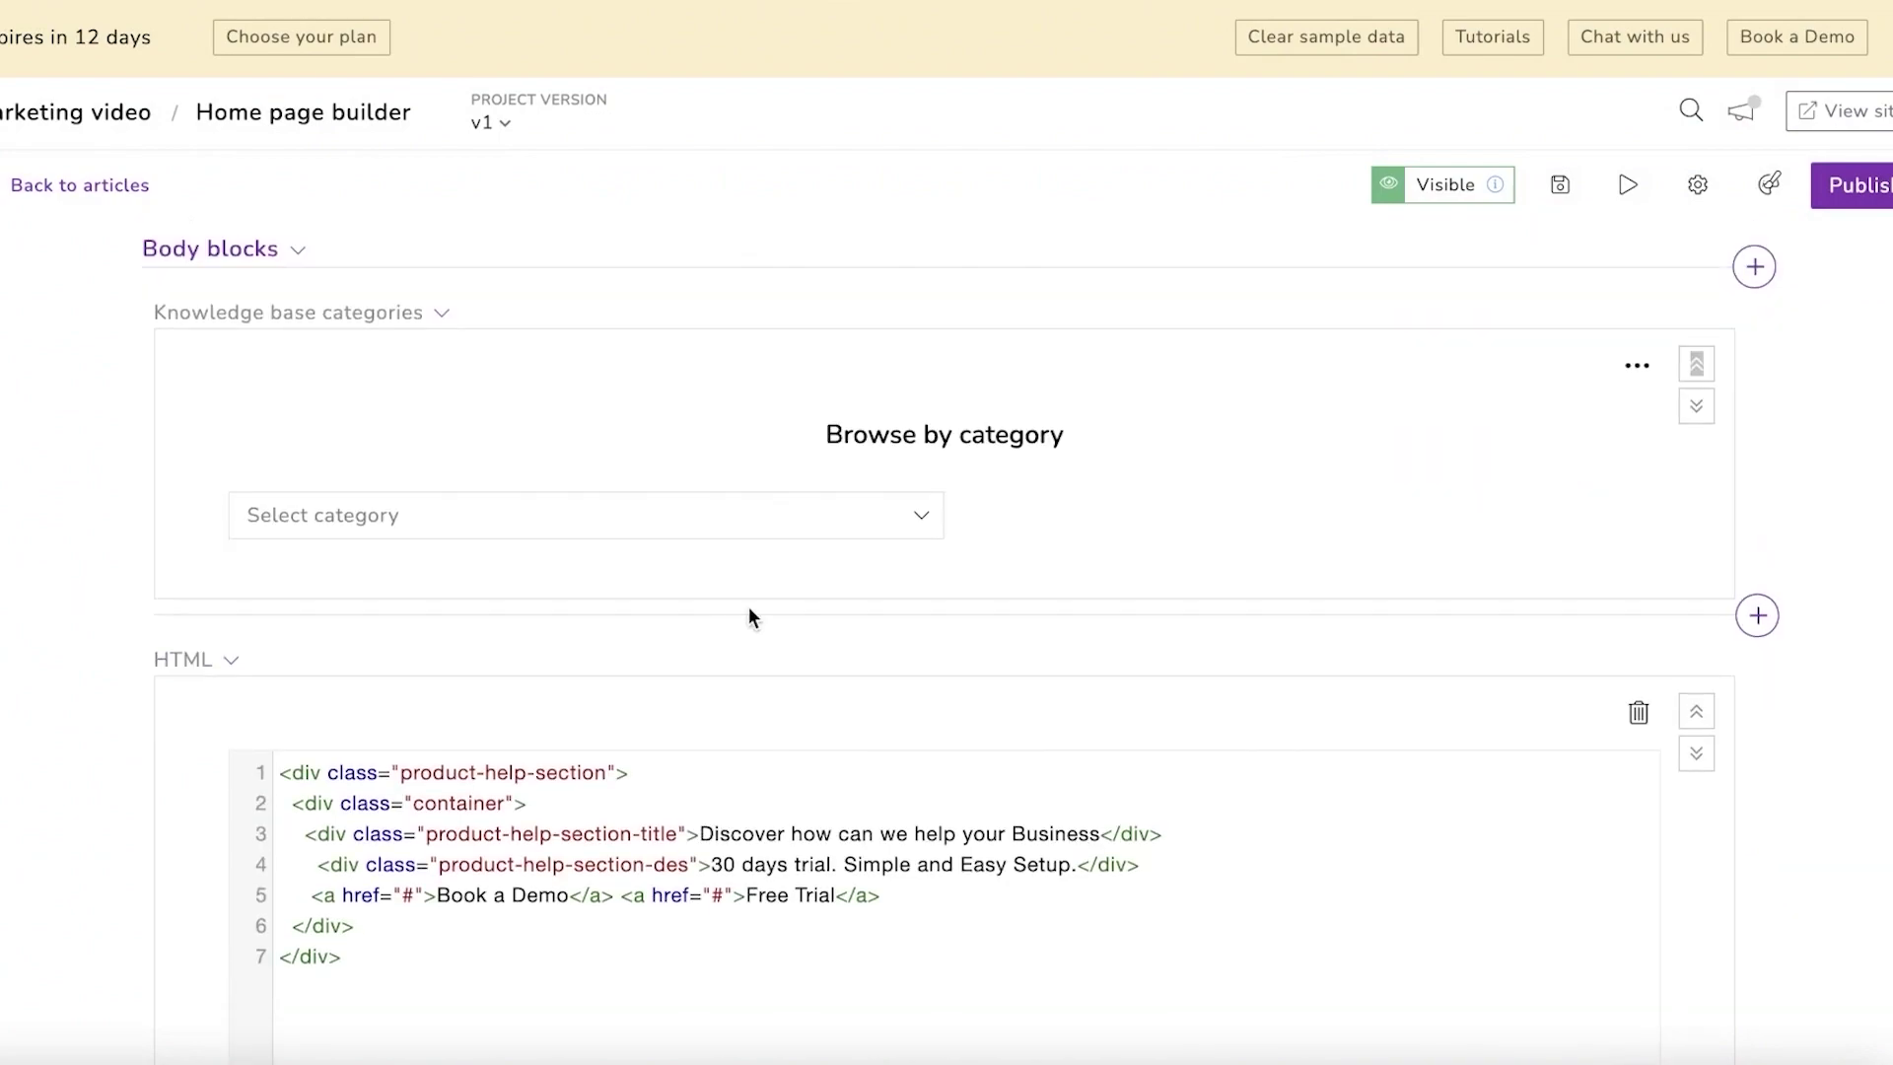
{"action": "left_click", "coordinate": [172, 762]}
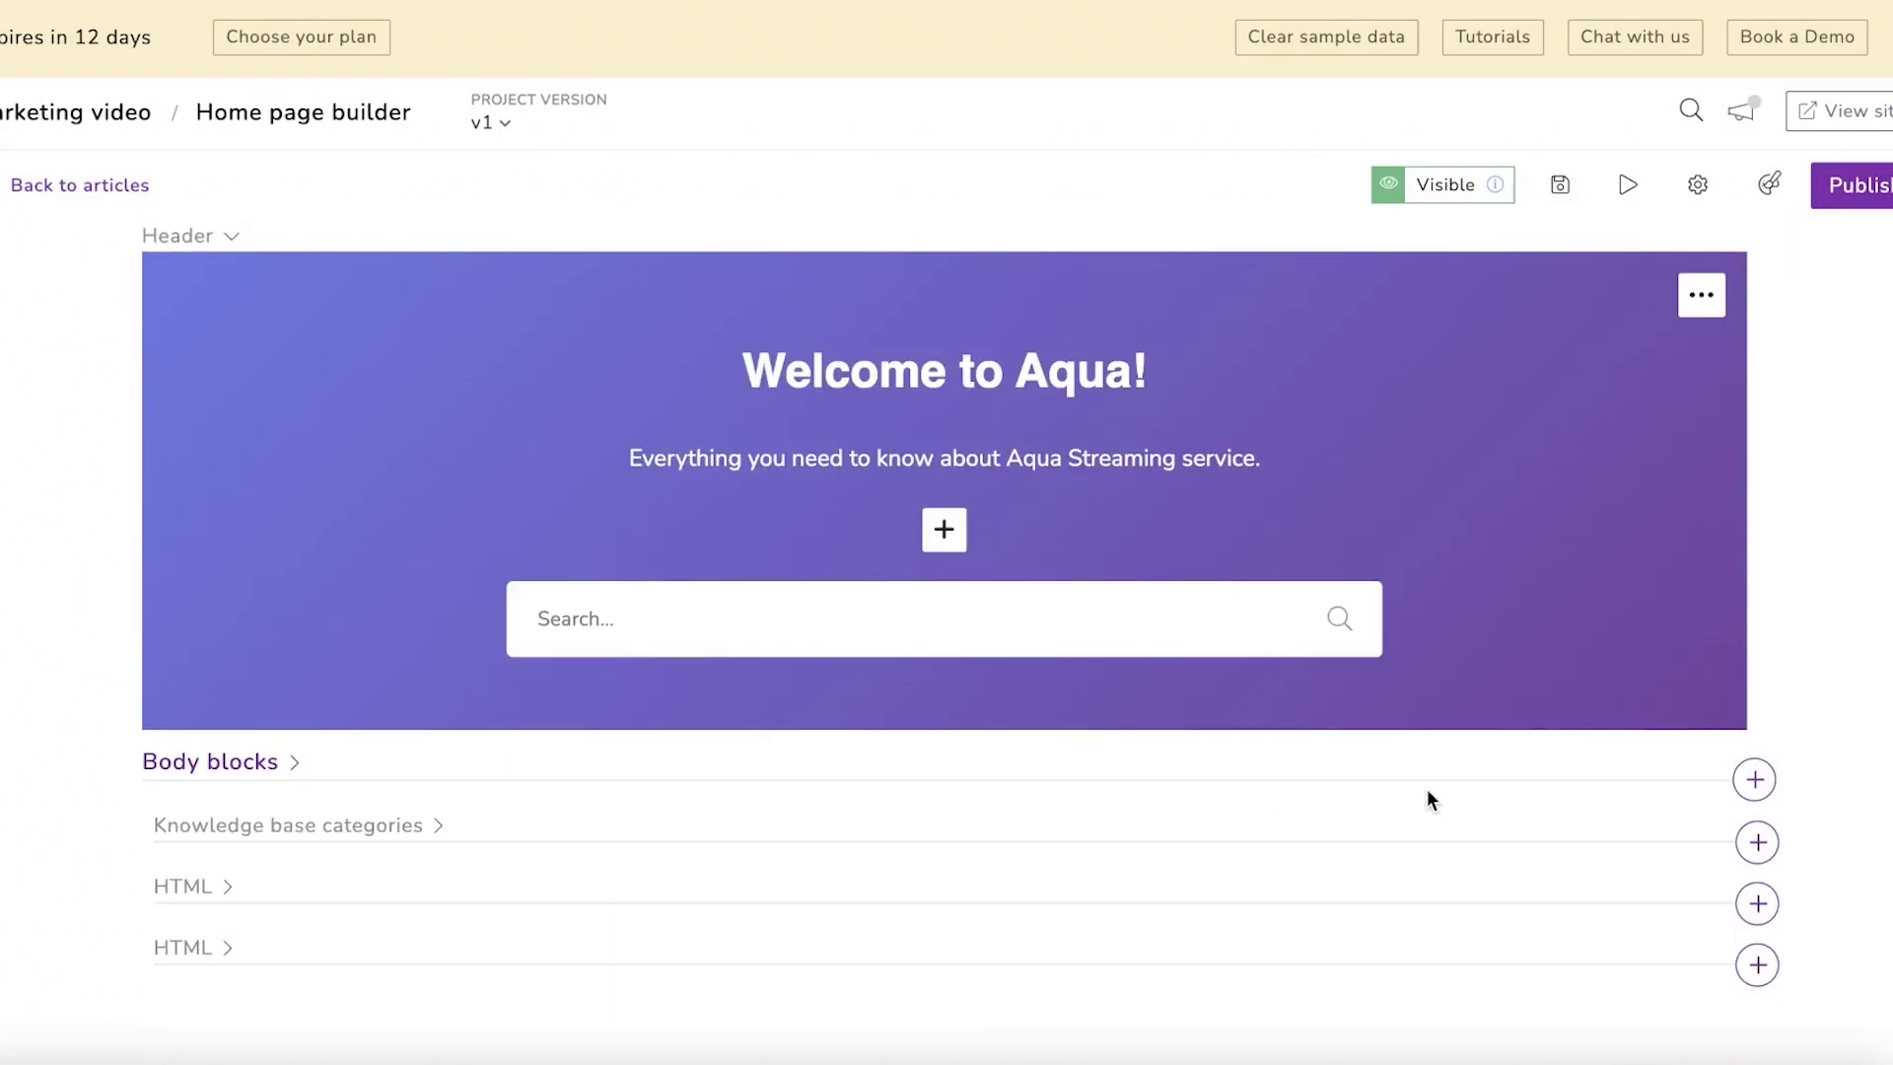
Step: Add a Knowledge base categories block at the start of the body showing Account Information and Playback Issues & Support
{"action": "left_click", "coordinate": [1755, 780]}
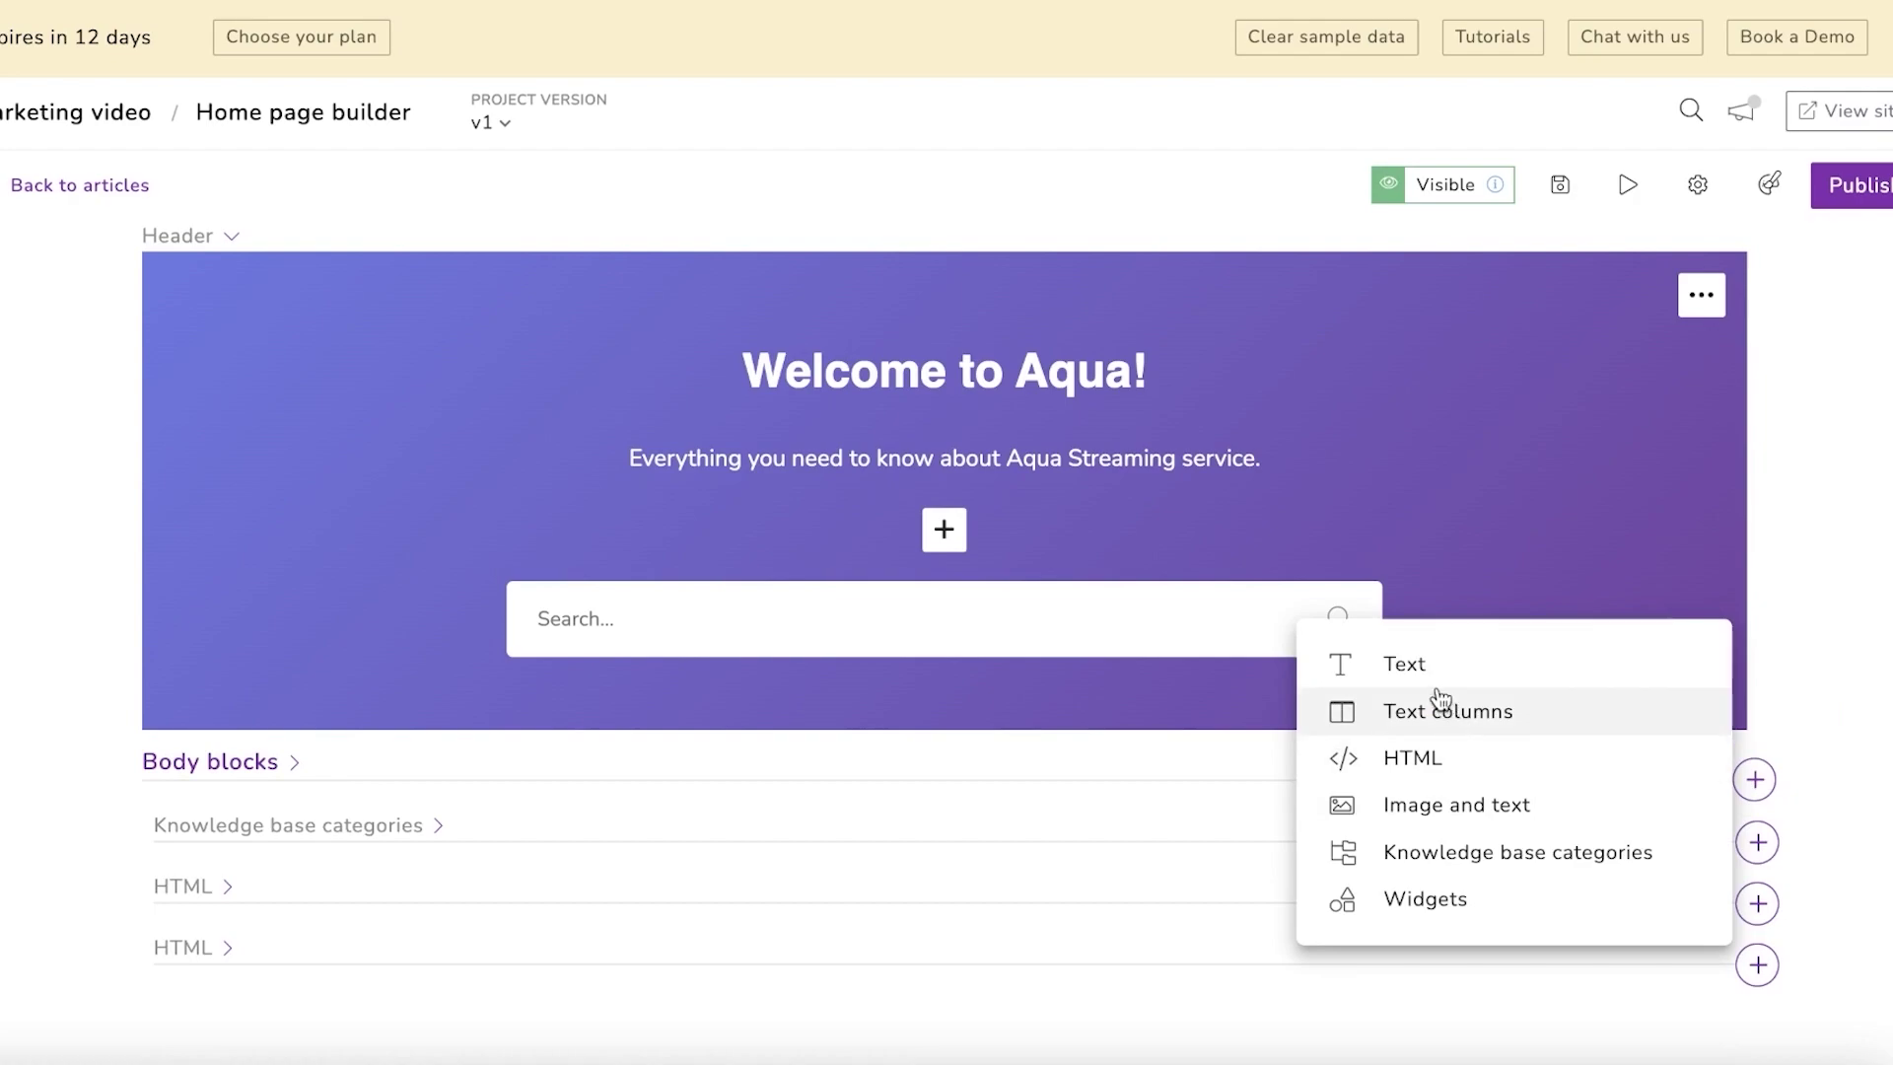
{"action": "left_click", "coordinate": [1447, 857]}
{"action": "scroll", "coordinate": [1012, 875], "scroll_direction": "down", "scroll_amount": 2}
{"action": "left_click", "coordinate": [896, 845]}
{"action": "scroll", "coordinate": [473, 926], "scroll_direction": "down", "scroll_amount": 1}
{"action": "left_click", "coordinate": [425, 915]}
{"action": "left_click", "coordinate": [406, 953]}
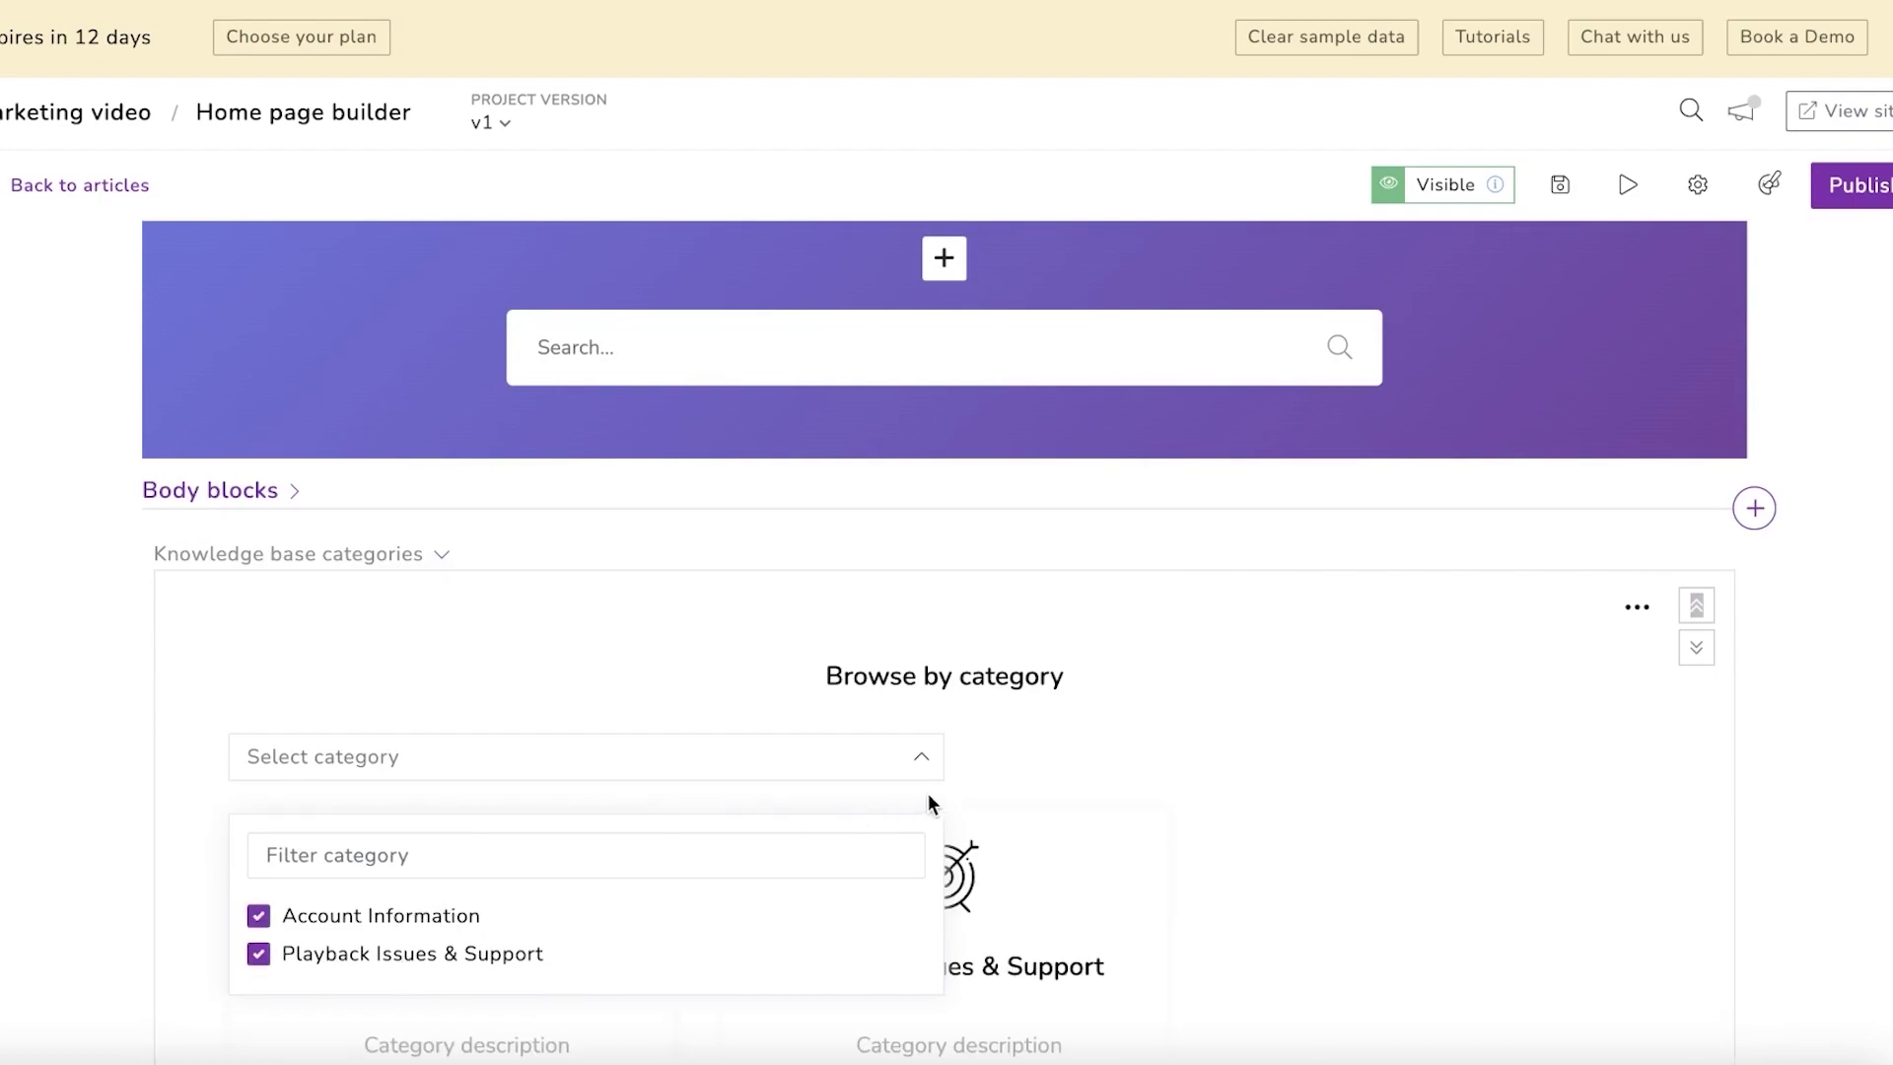
{"action": "scroll", "coordinate": [1084, 720], "scroll_direction": "down", "scroll_amount": 4}
{"action": "left_click", "coordinate": [1360, 510]}
Step: Change the Account Information category's icon to the Document360 support agent with headset
{"action": "left_click", "coordinate": [626, 467]}
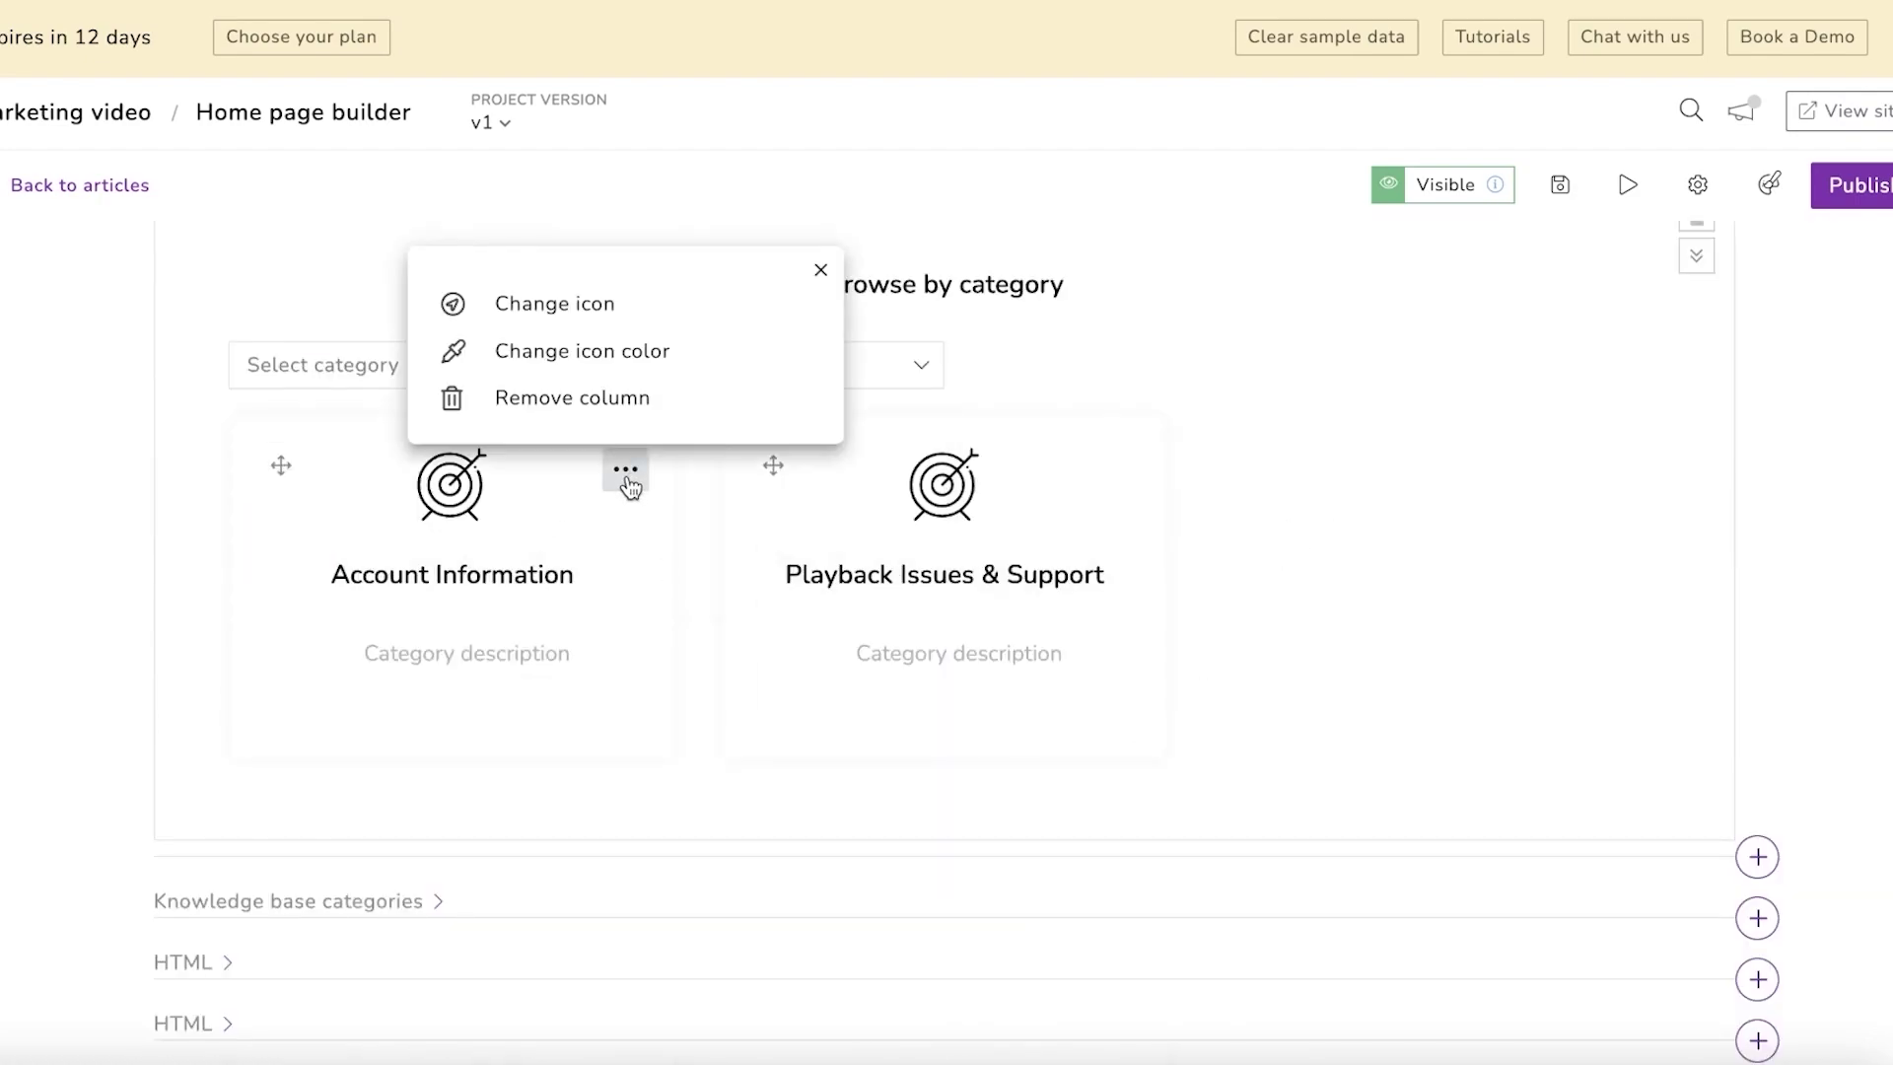
{"action": "left_click", "coordinate": [570, 326]}
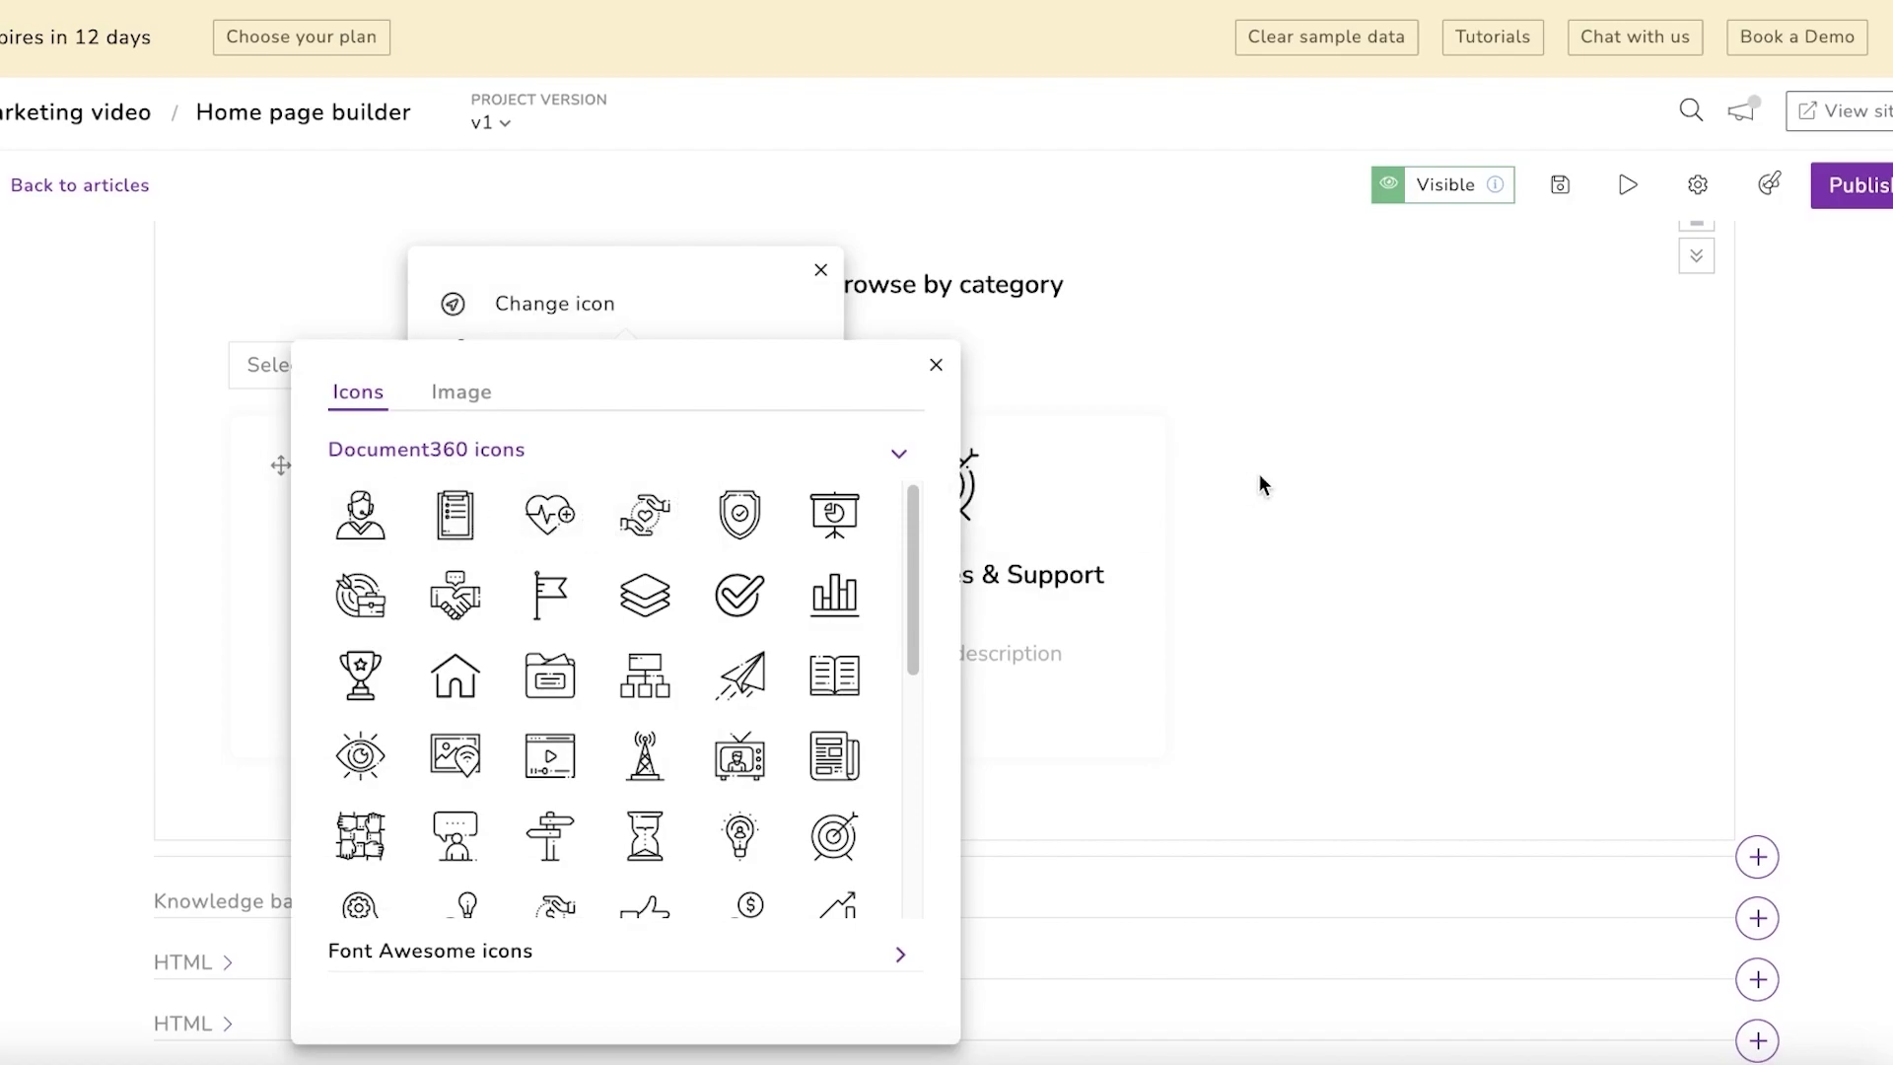
{"action": "left_click", "coordinate": [938, 366]}
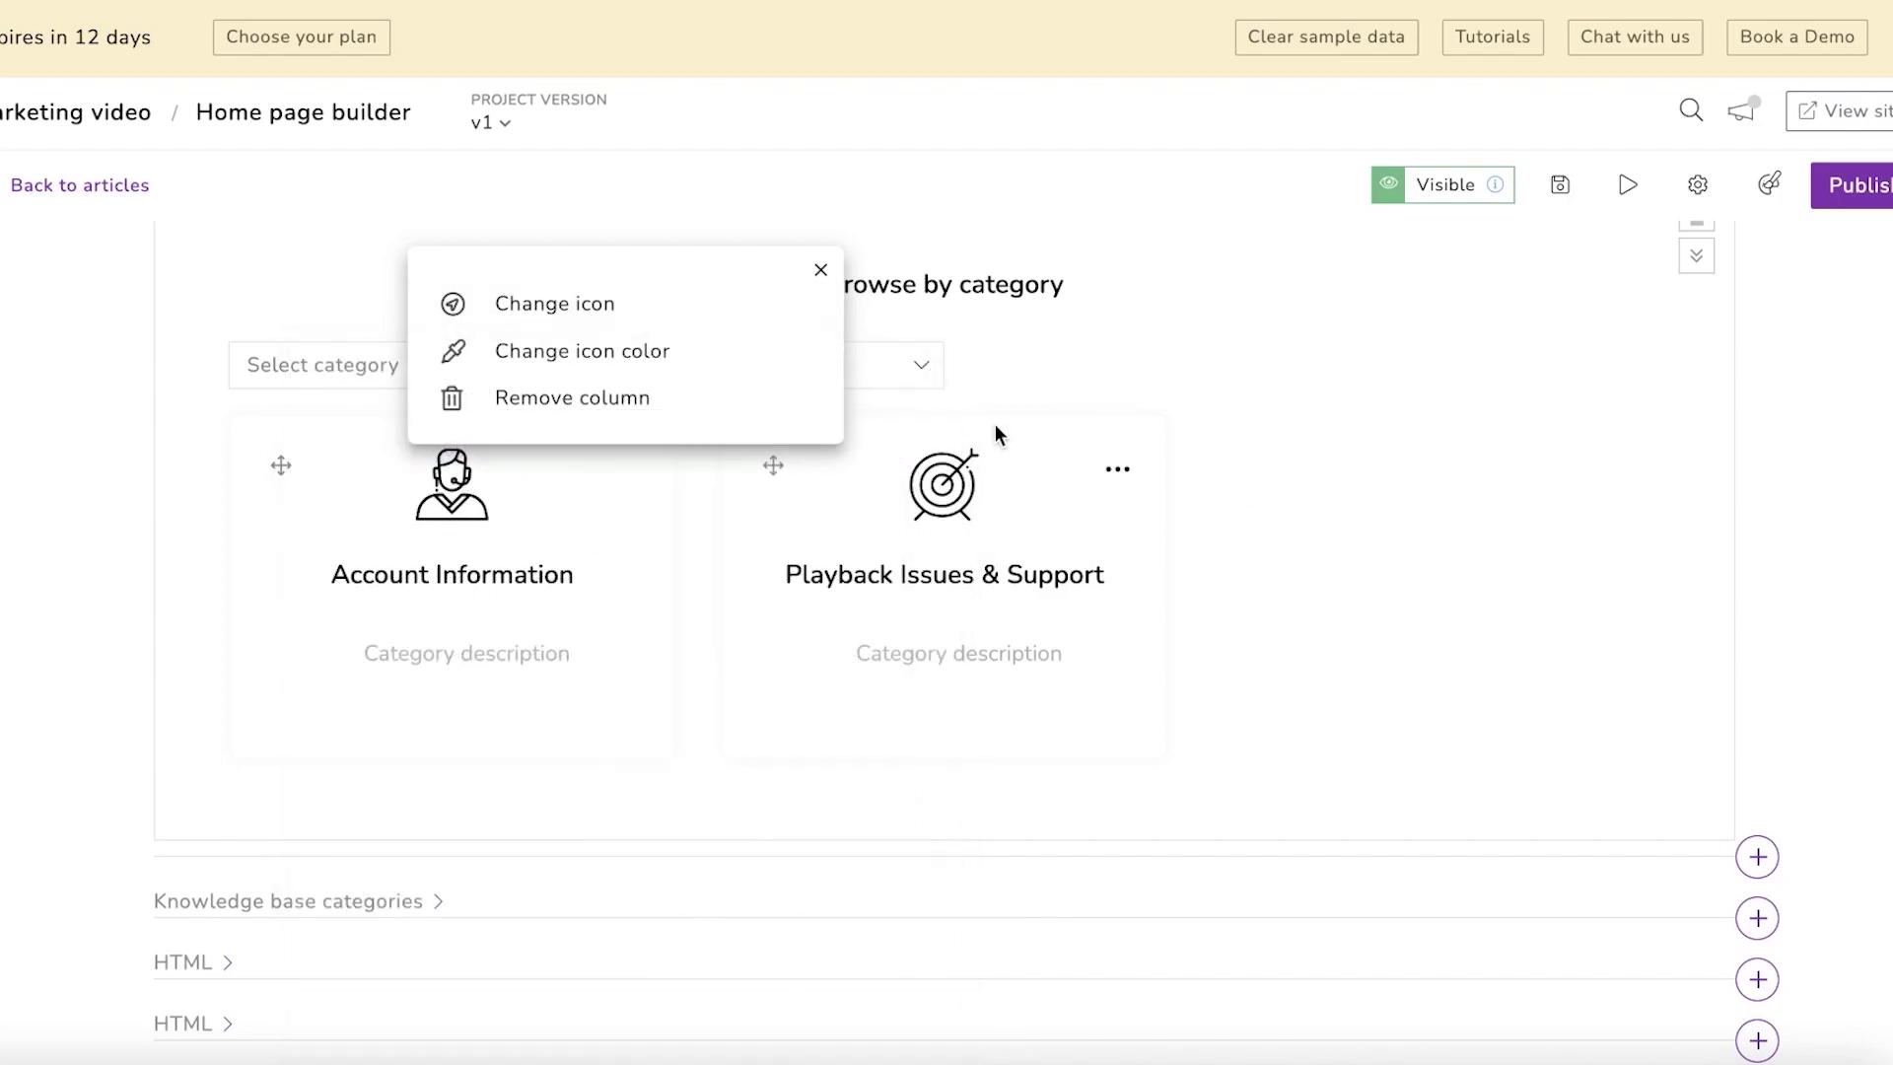
Step: Change the Playback Issues & Support category's icon to the Document360 page with a profile picture and text lines
{"action": "left_click", "coordinate": [1117, 469]}
{"action": "left_click", "coordinate": [1086, 316]}
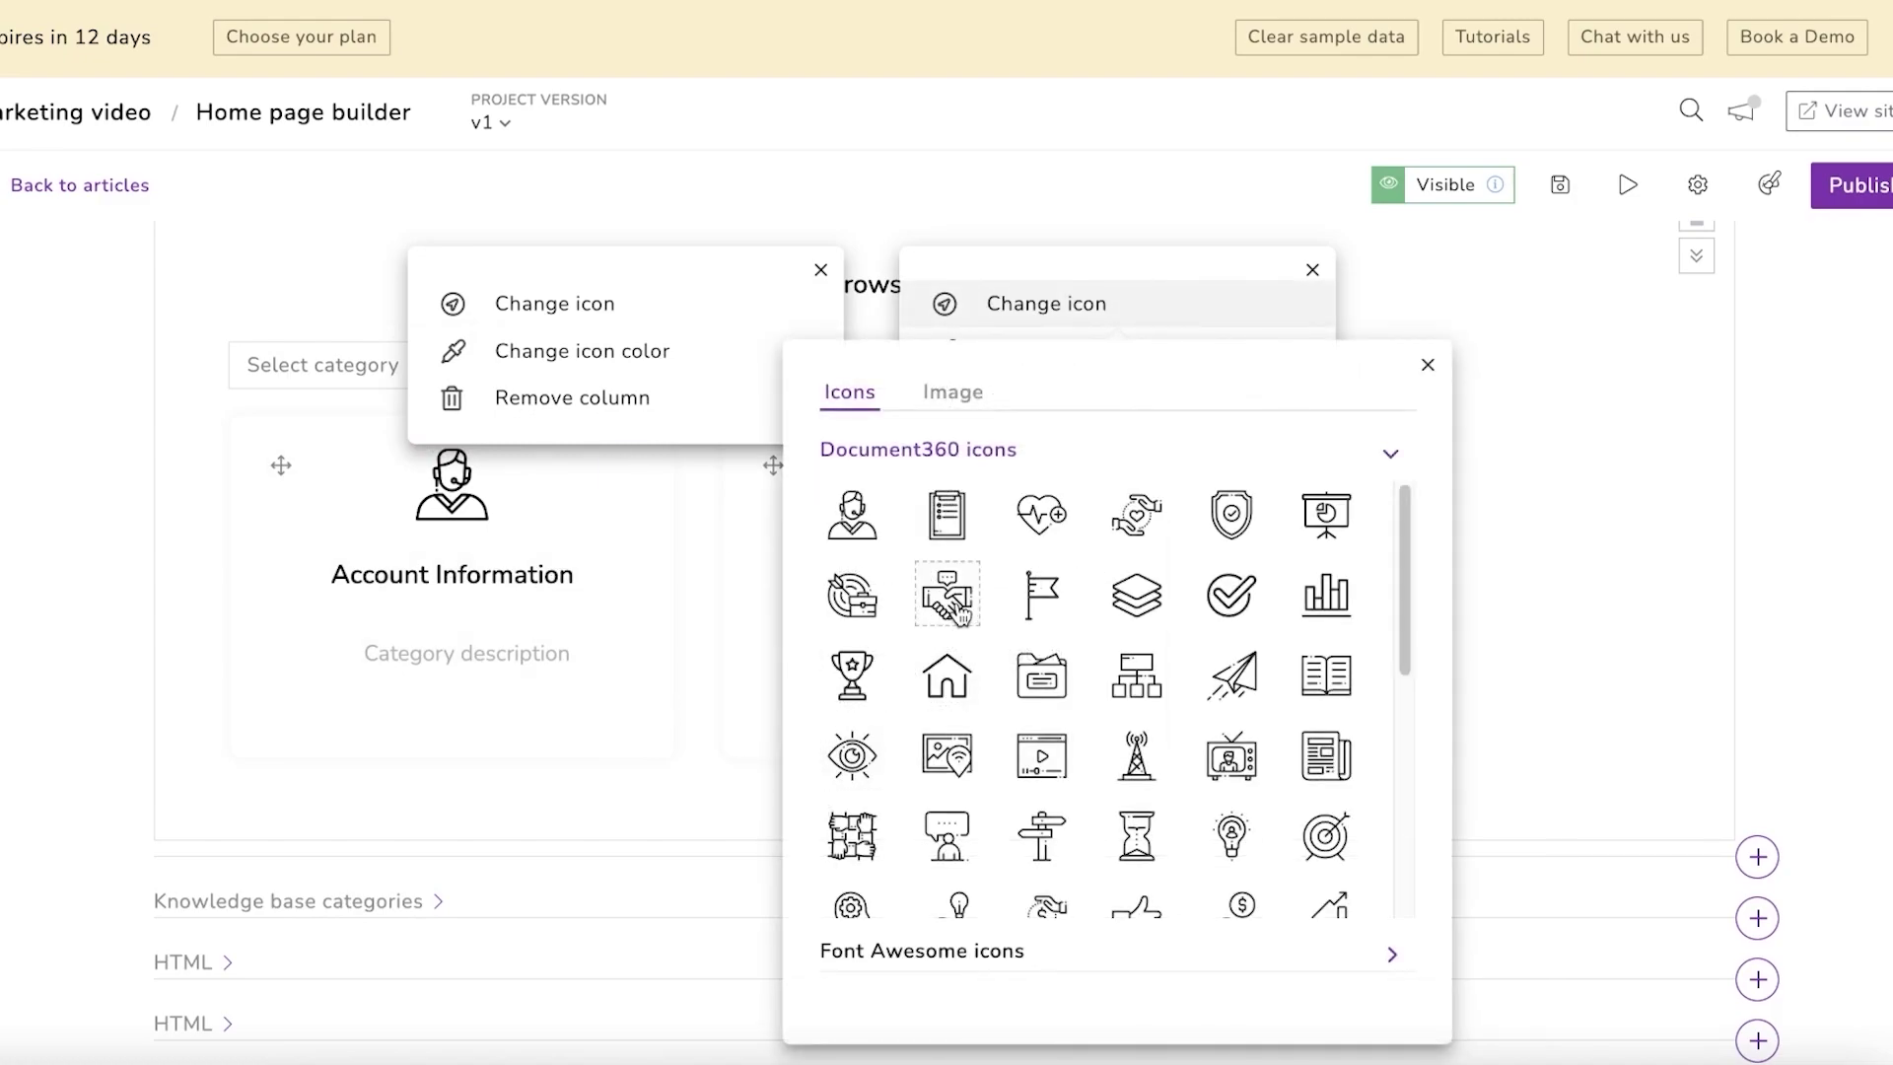
{"action": "scroll", "coordinate": [1211, 709], "scroll_direction": "down", "scroll_amount": 1}
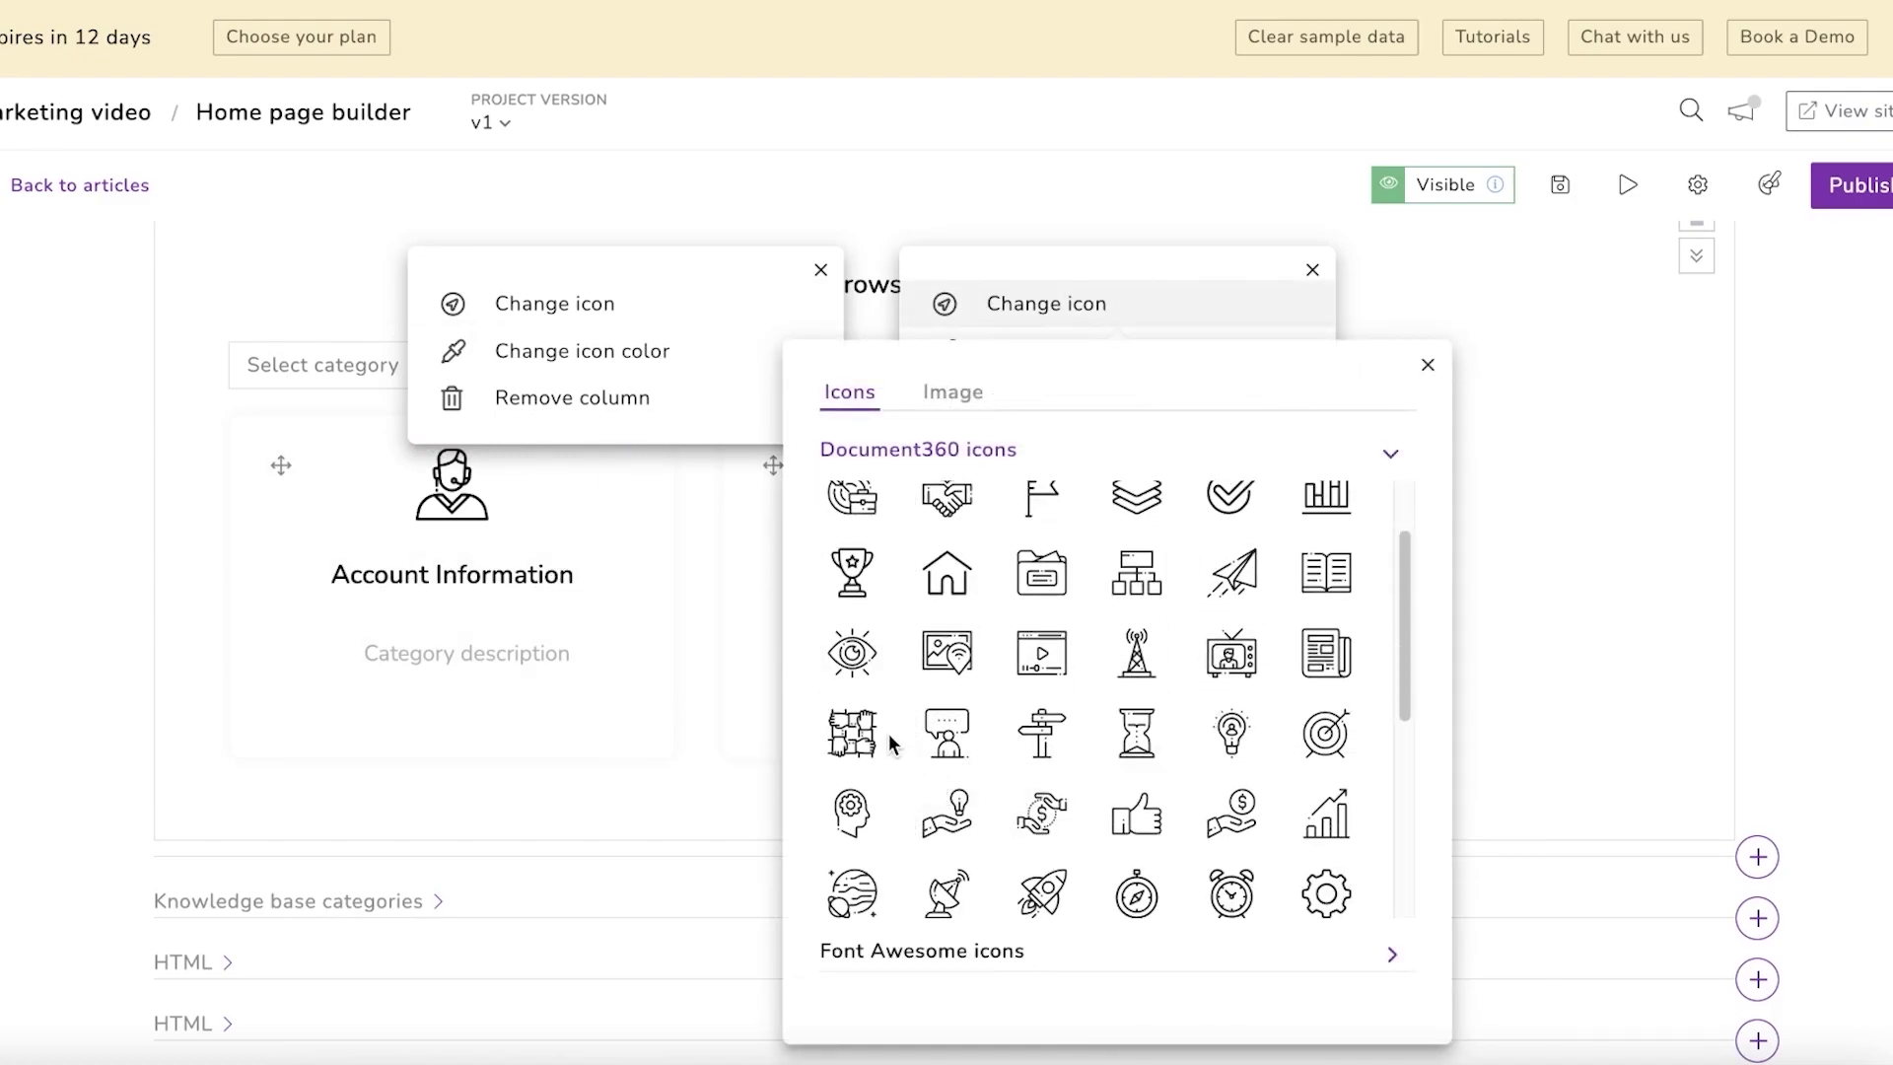
{"action": "scroll", "coordinate": [927, 848], "scroll_direction": "down", "scroll_amount": 2}
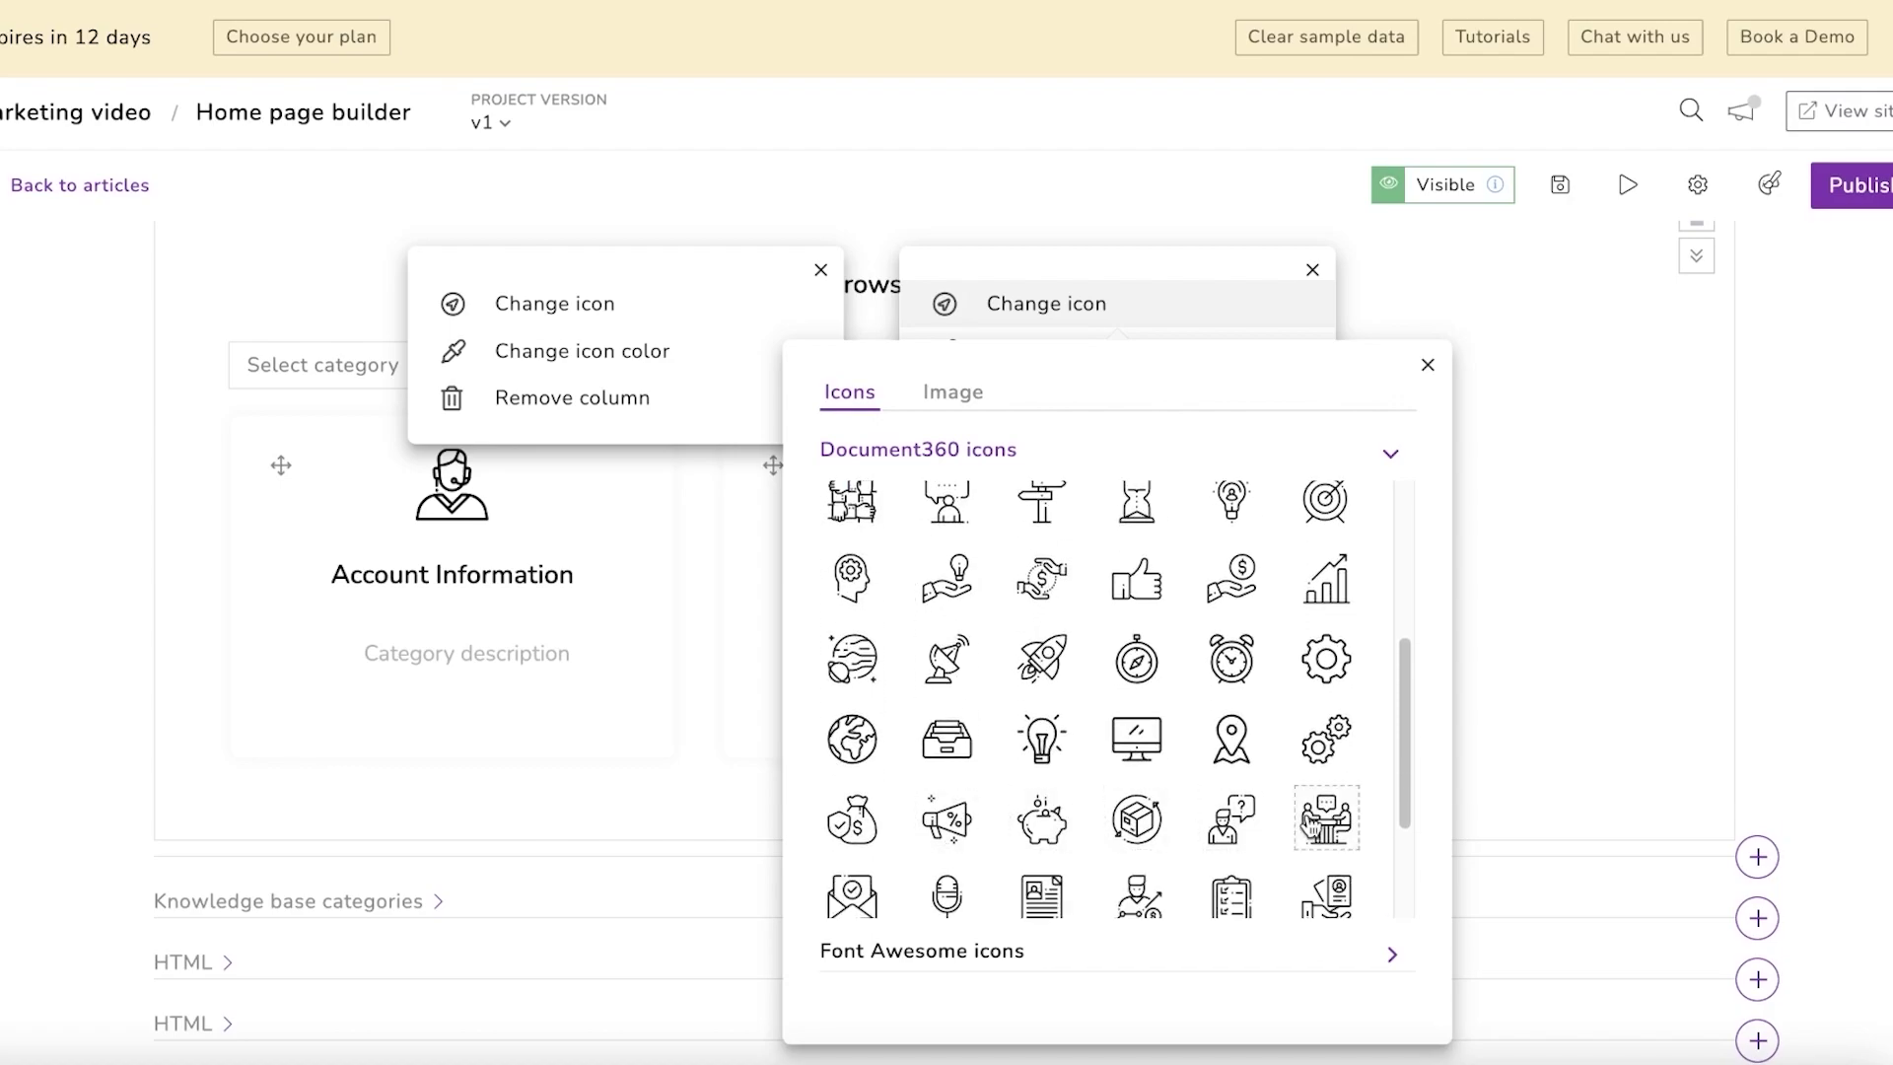
{"action": "scroll", "coordinate": [1311, 828], "scroll_direction": "down", "scroll_amount": 1}
{"action": "left_click", "coordinate": [1323, 839]}
{"action": "left_click", "coordinate": [846, 345]}
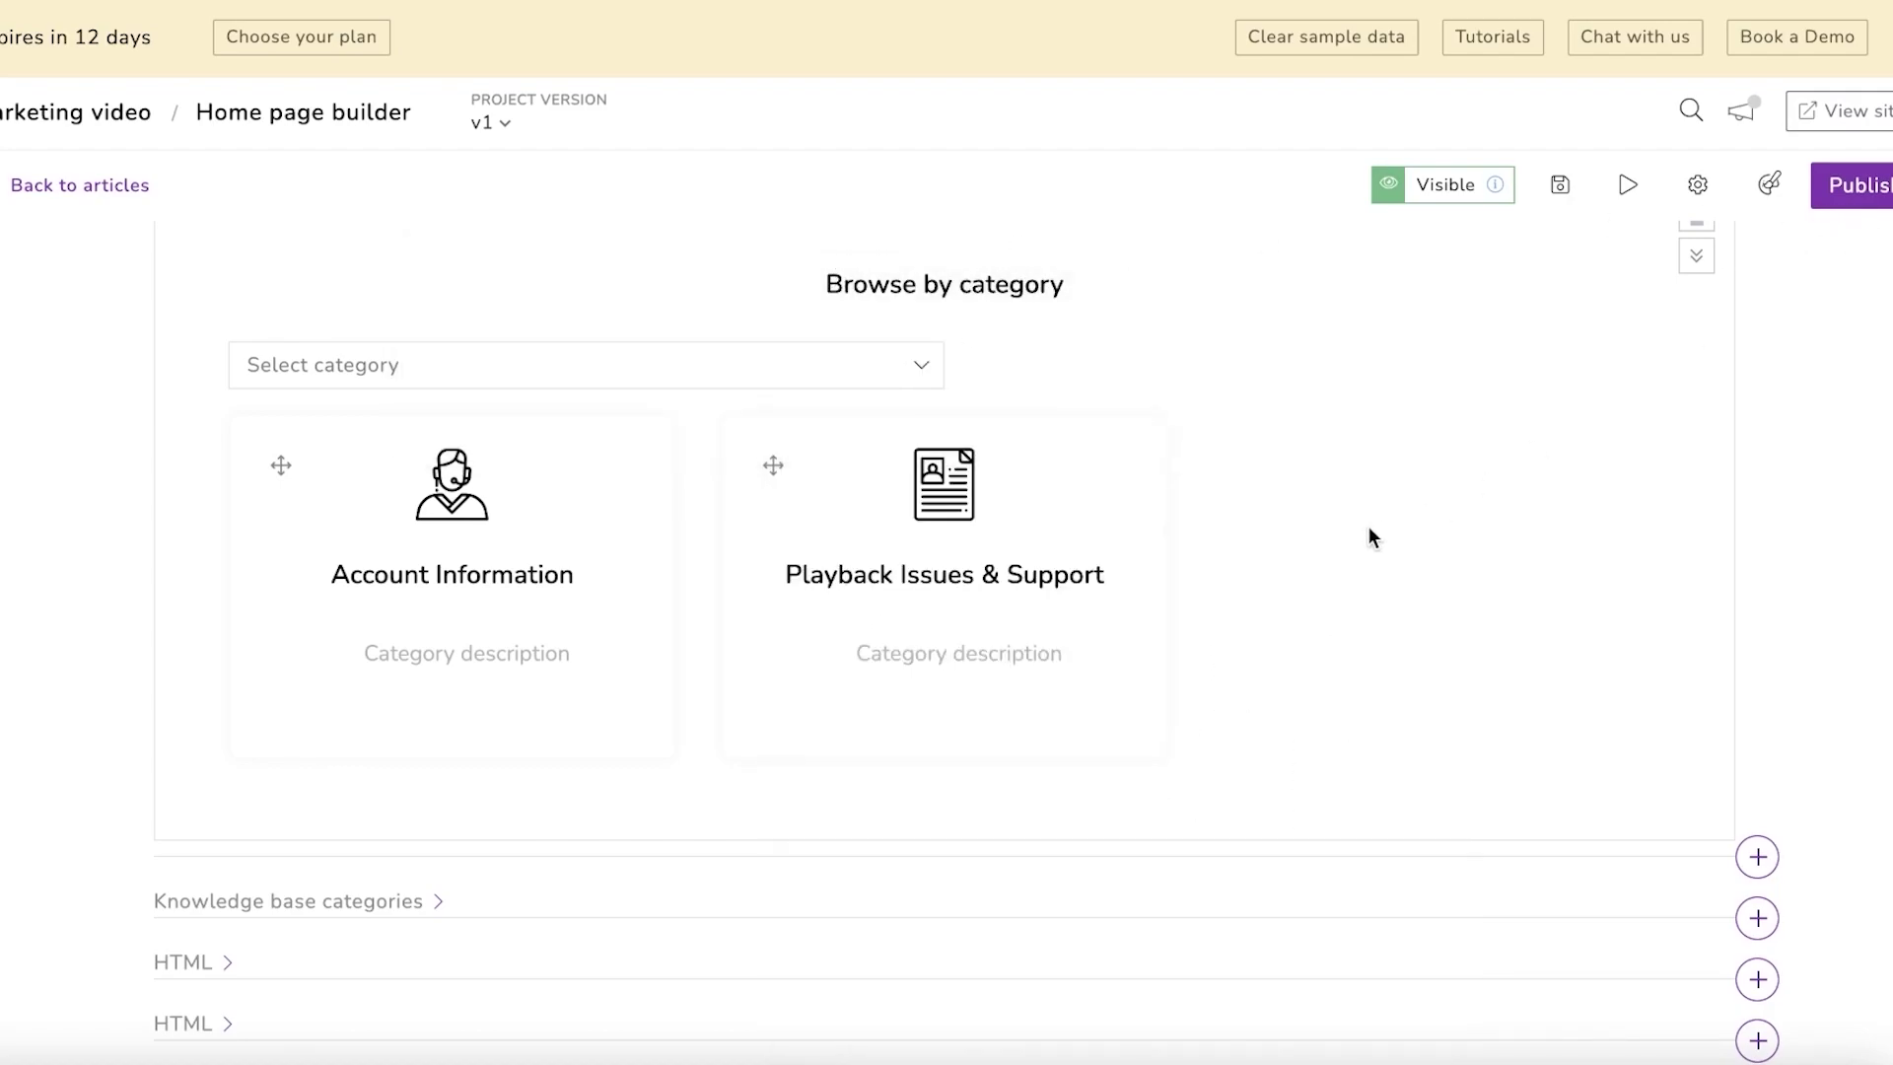
Step: Set the header background to the solid indigo blue color and publish the home page
{"action": "scroll", "coordinate": [888, 592], "scroll_direction": "up", "scroll_amount": 5}
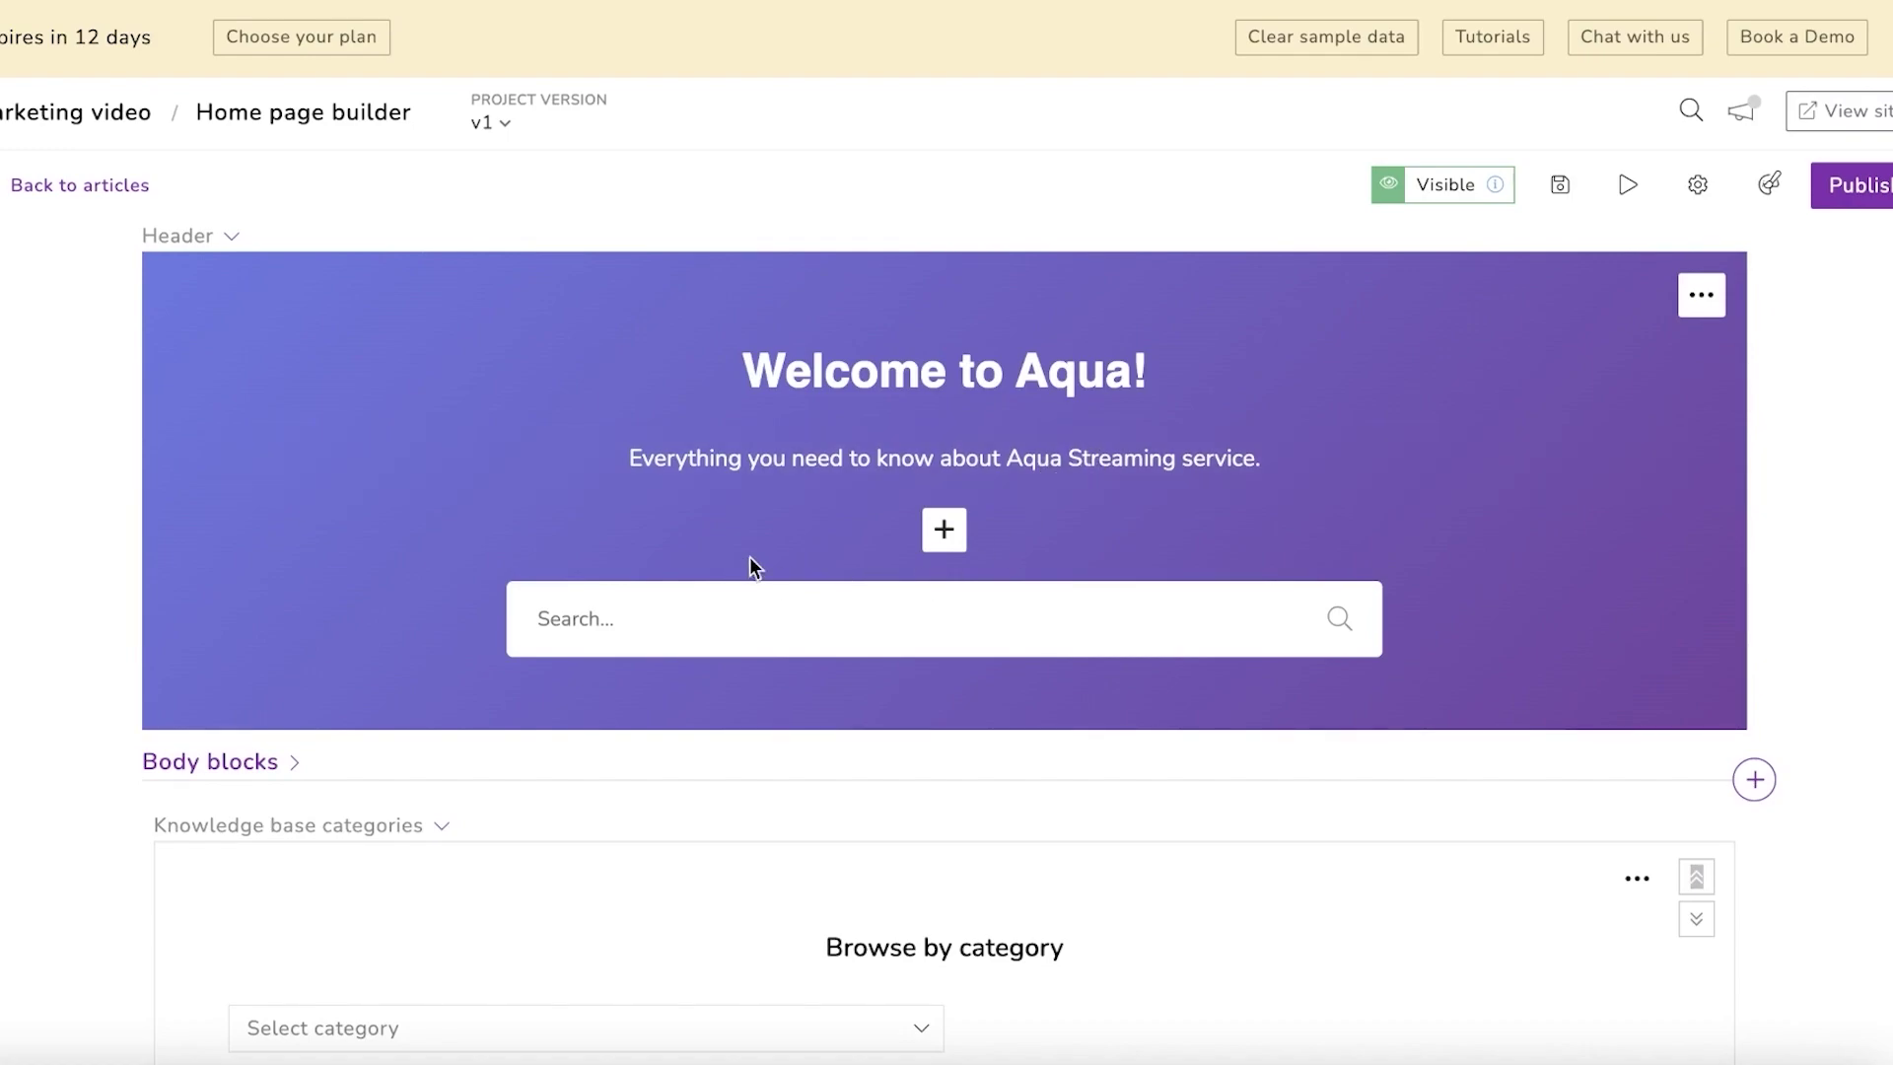
{"action": "left_click", "coordinate": [1701, 294]}
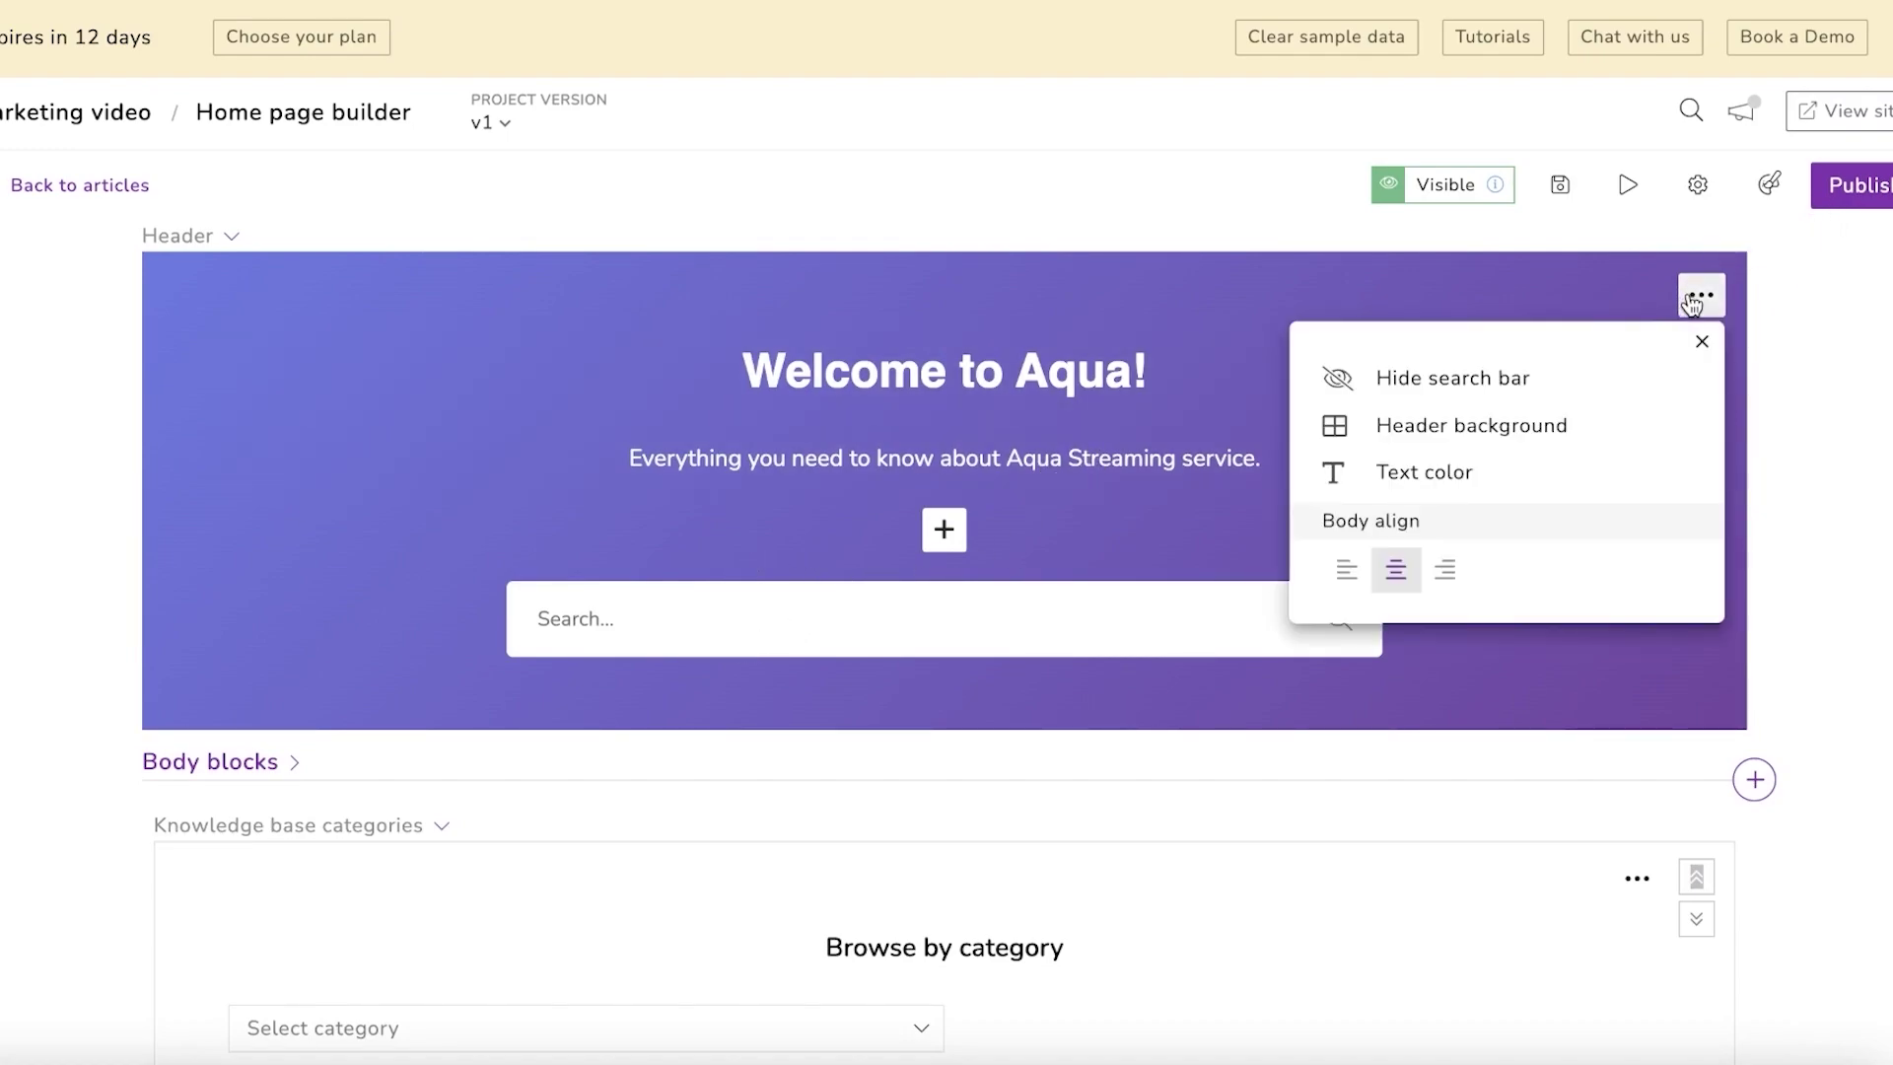
{"action": "left_click", "coordinate": [1468, 431]}
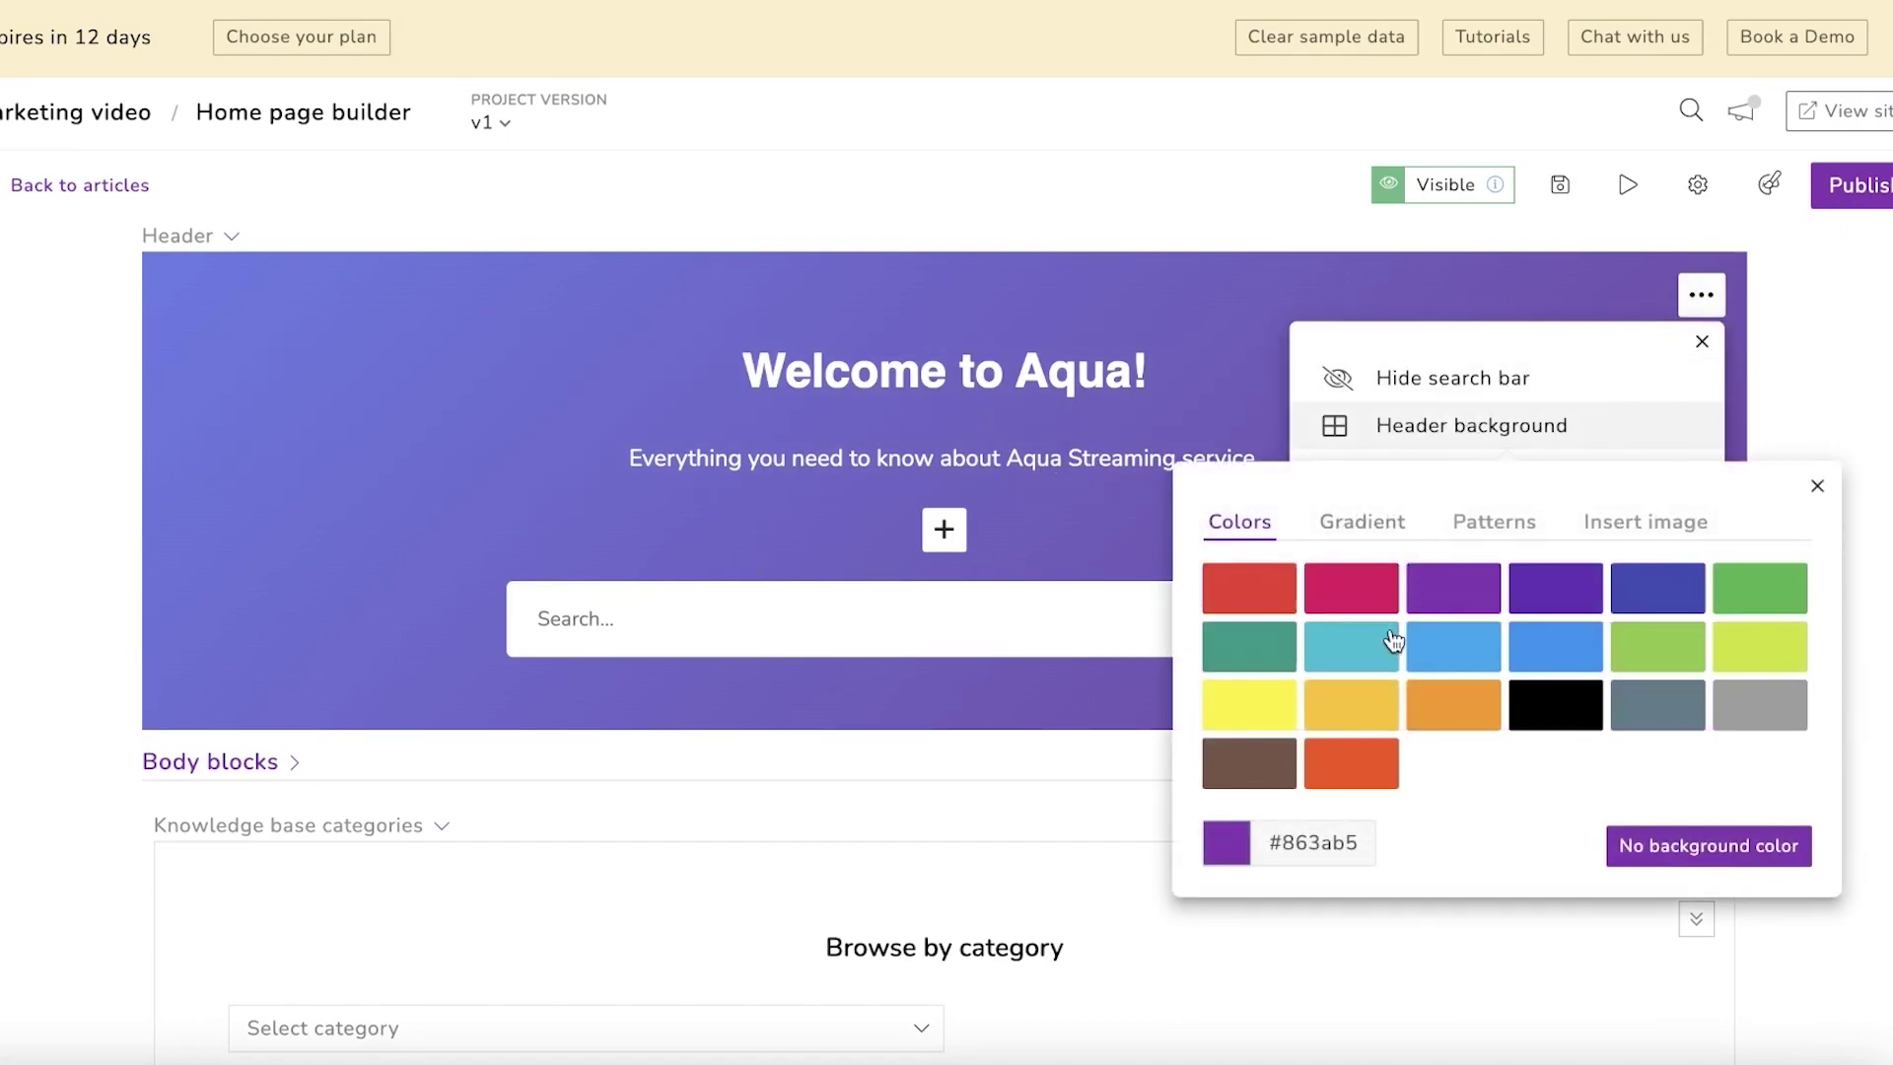
{"action": "left_click", "coordinate": [1627, 601]}
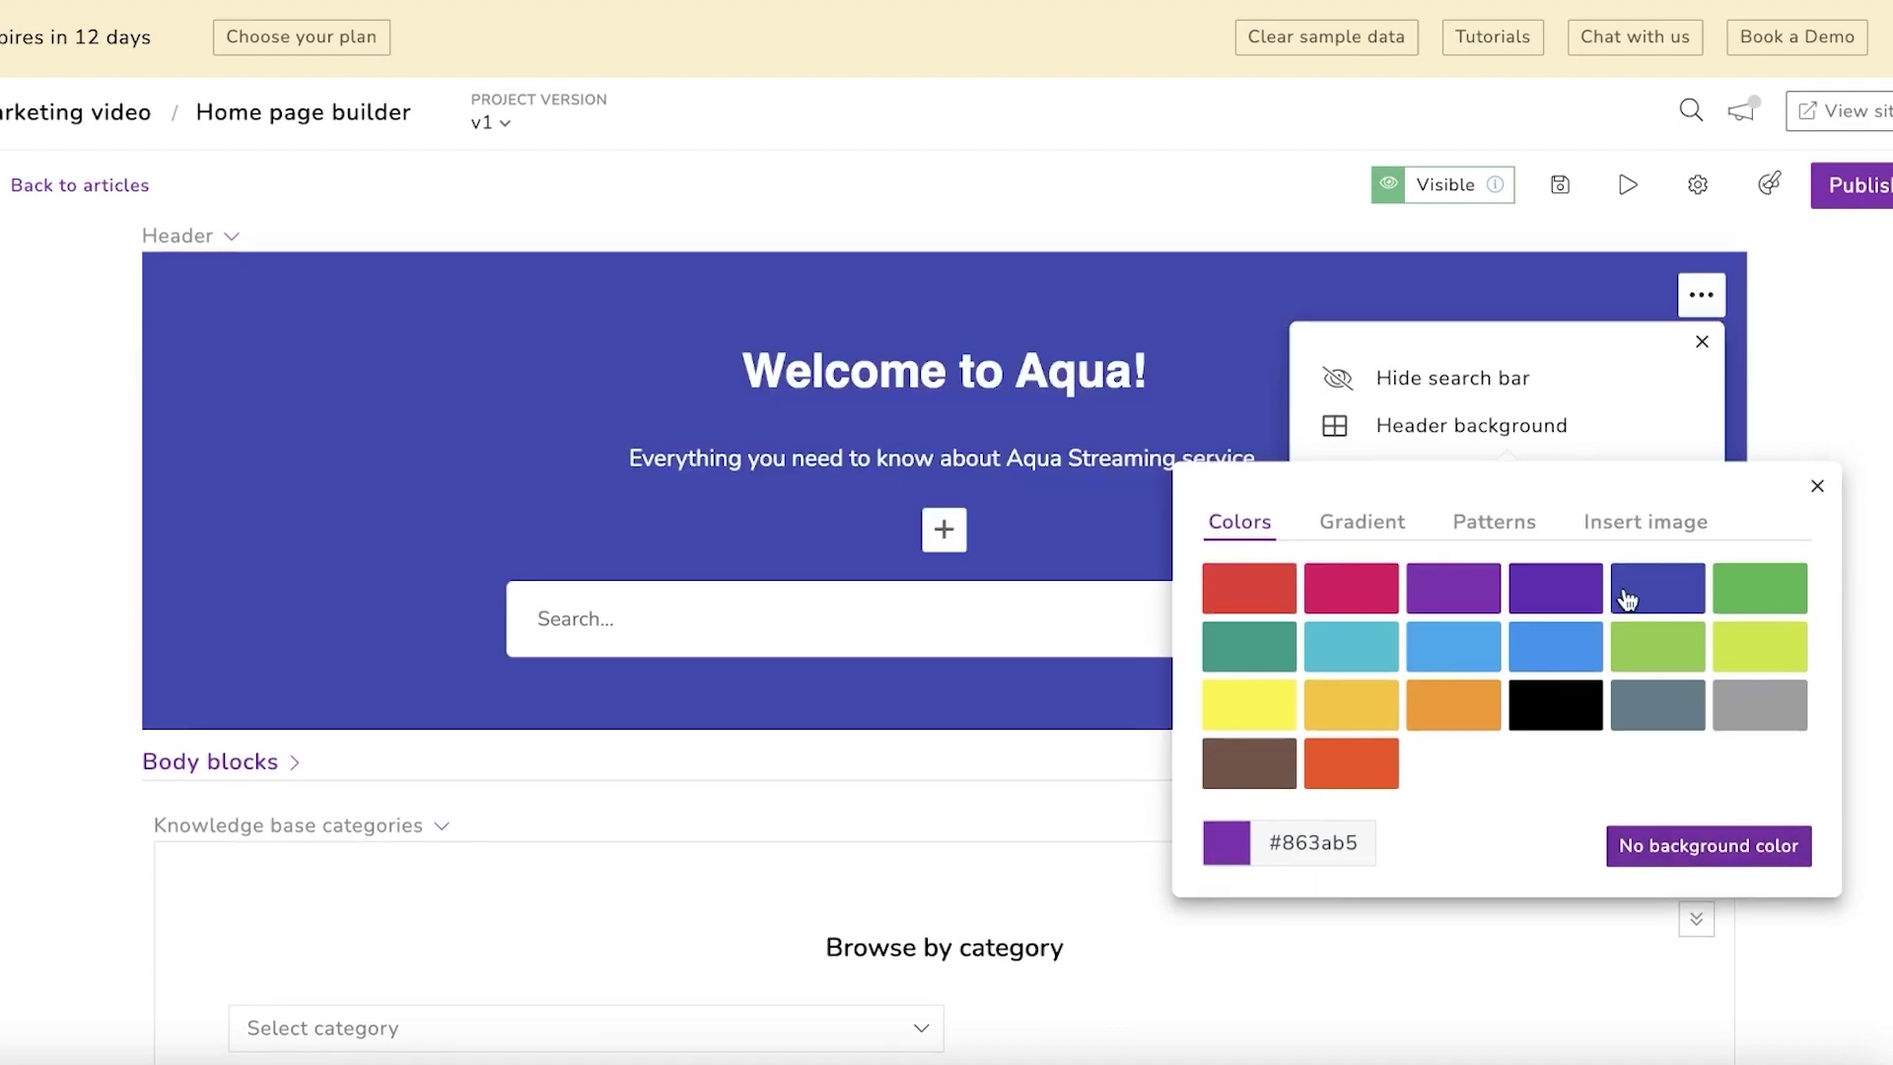
{"action": "left_click", "coordinate": [1839, 200]}
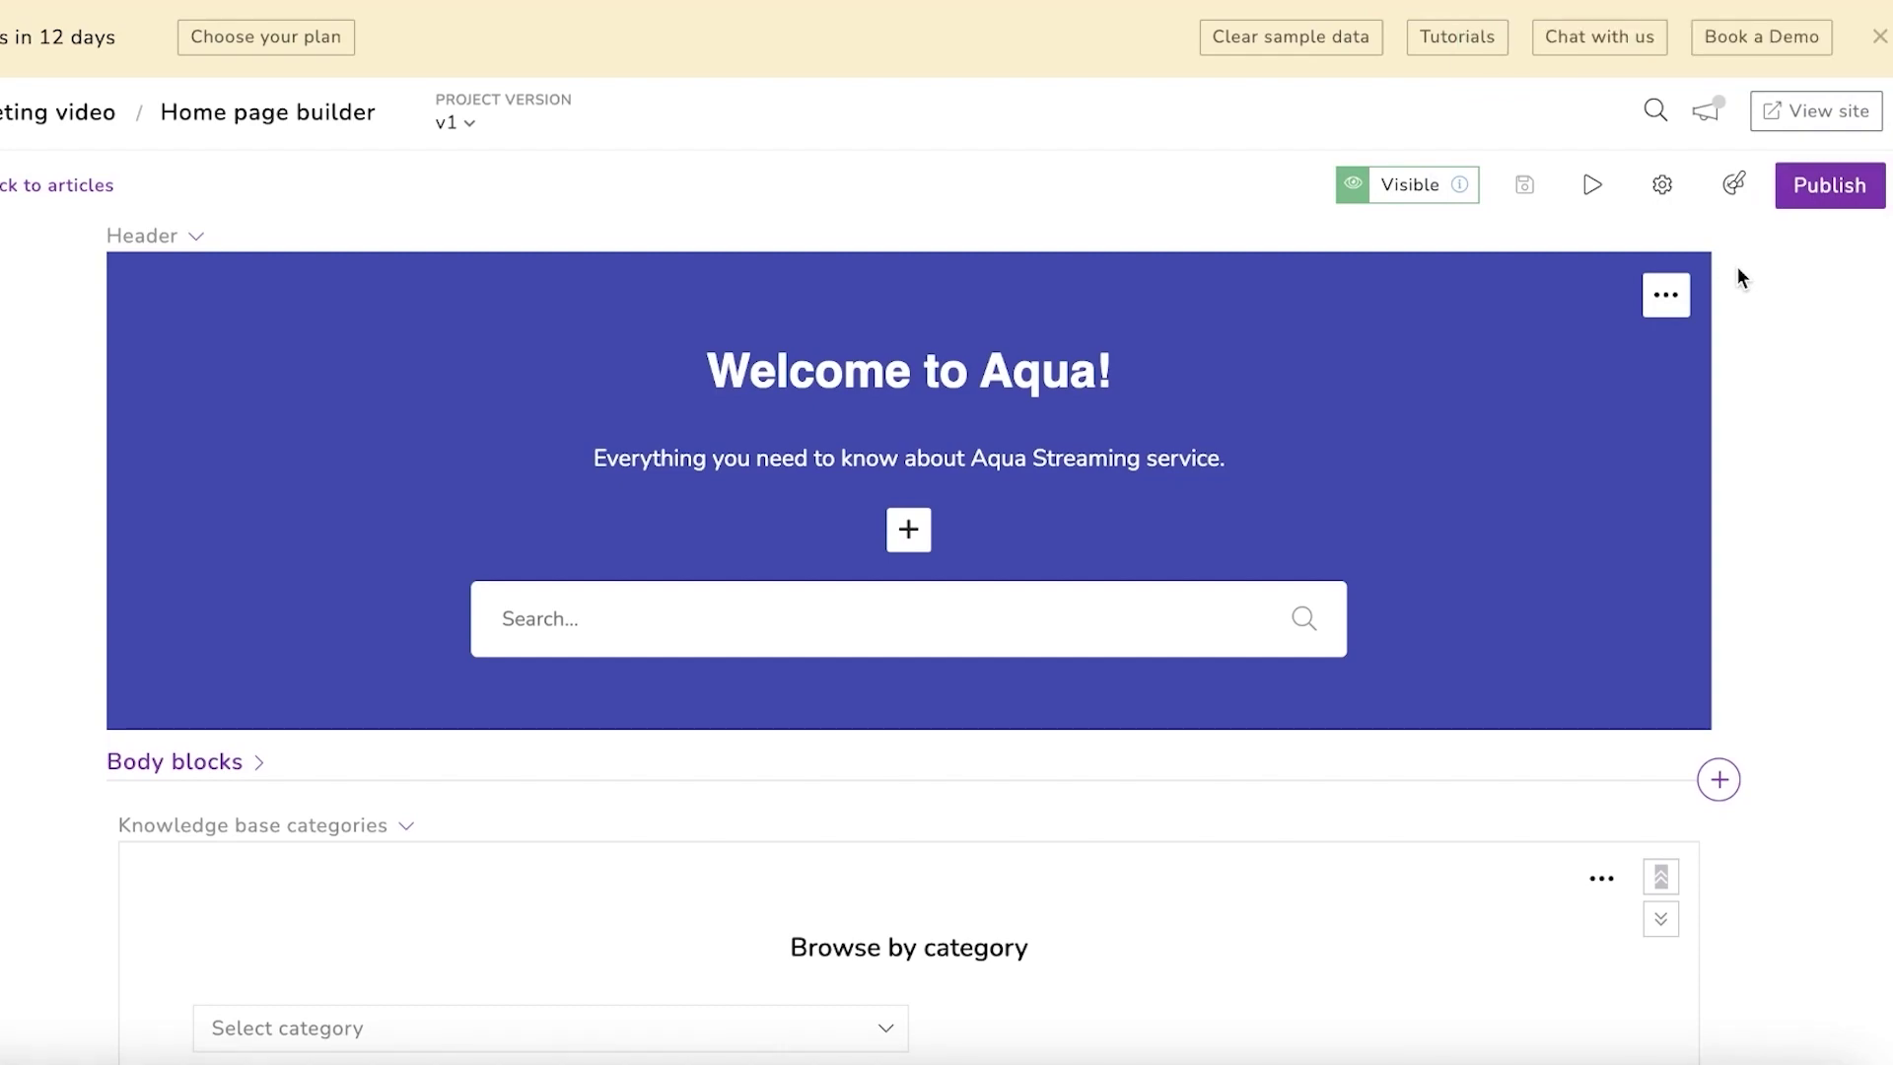
Step: View the published site, review its home page, and open the Account Information category
{"action": "left_click", "coordinate": [1770, 107]}
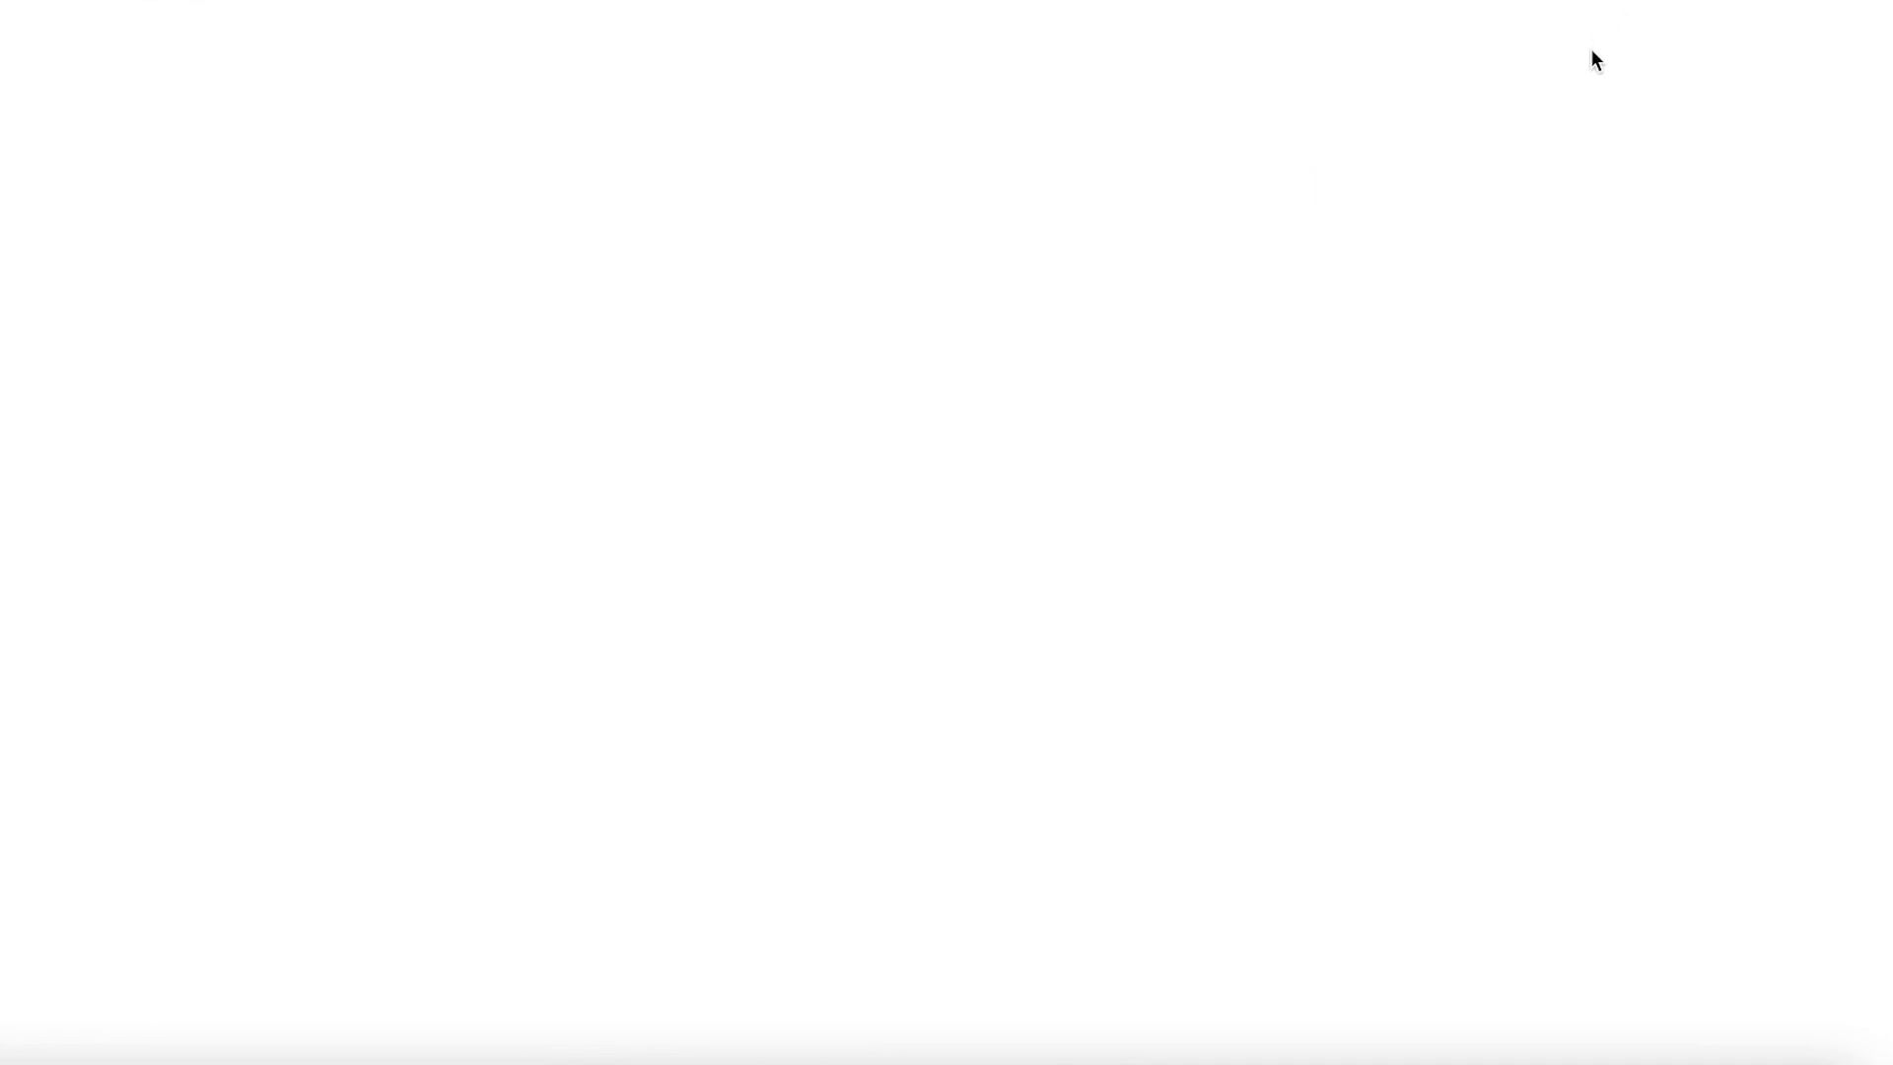
{"action": "scroll", "coordinate": [1466, 283], "scroll_direction": "down", "scroll_amount": 2}
{"action": "scroll", "coordinate": [1468, 280], "scroll_direction": "up", "scroll_amount": 2}
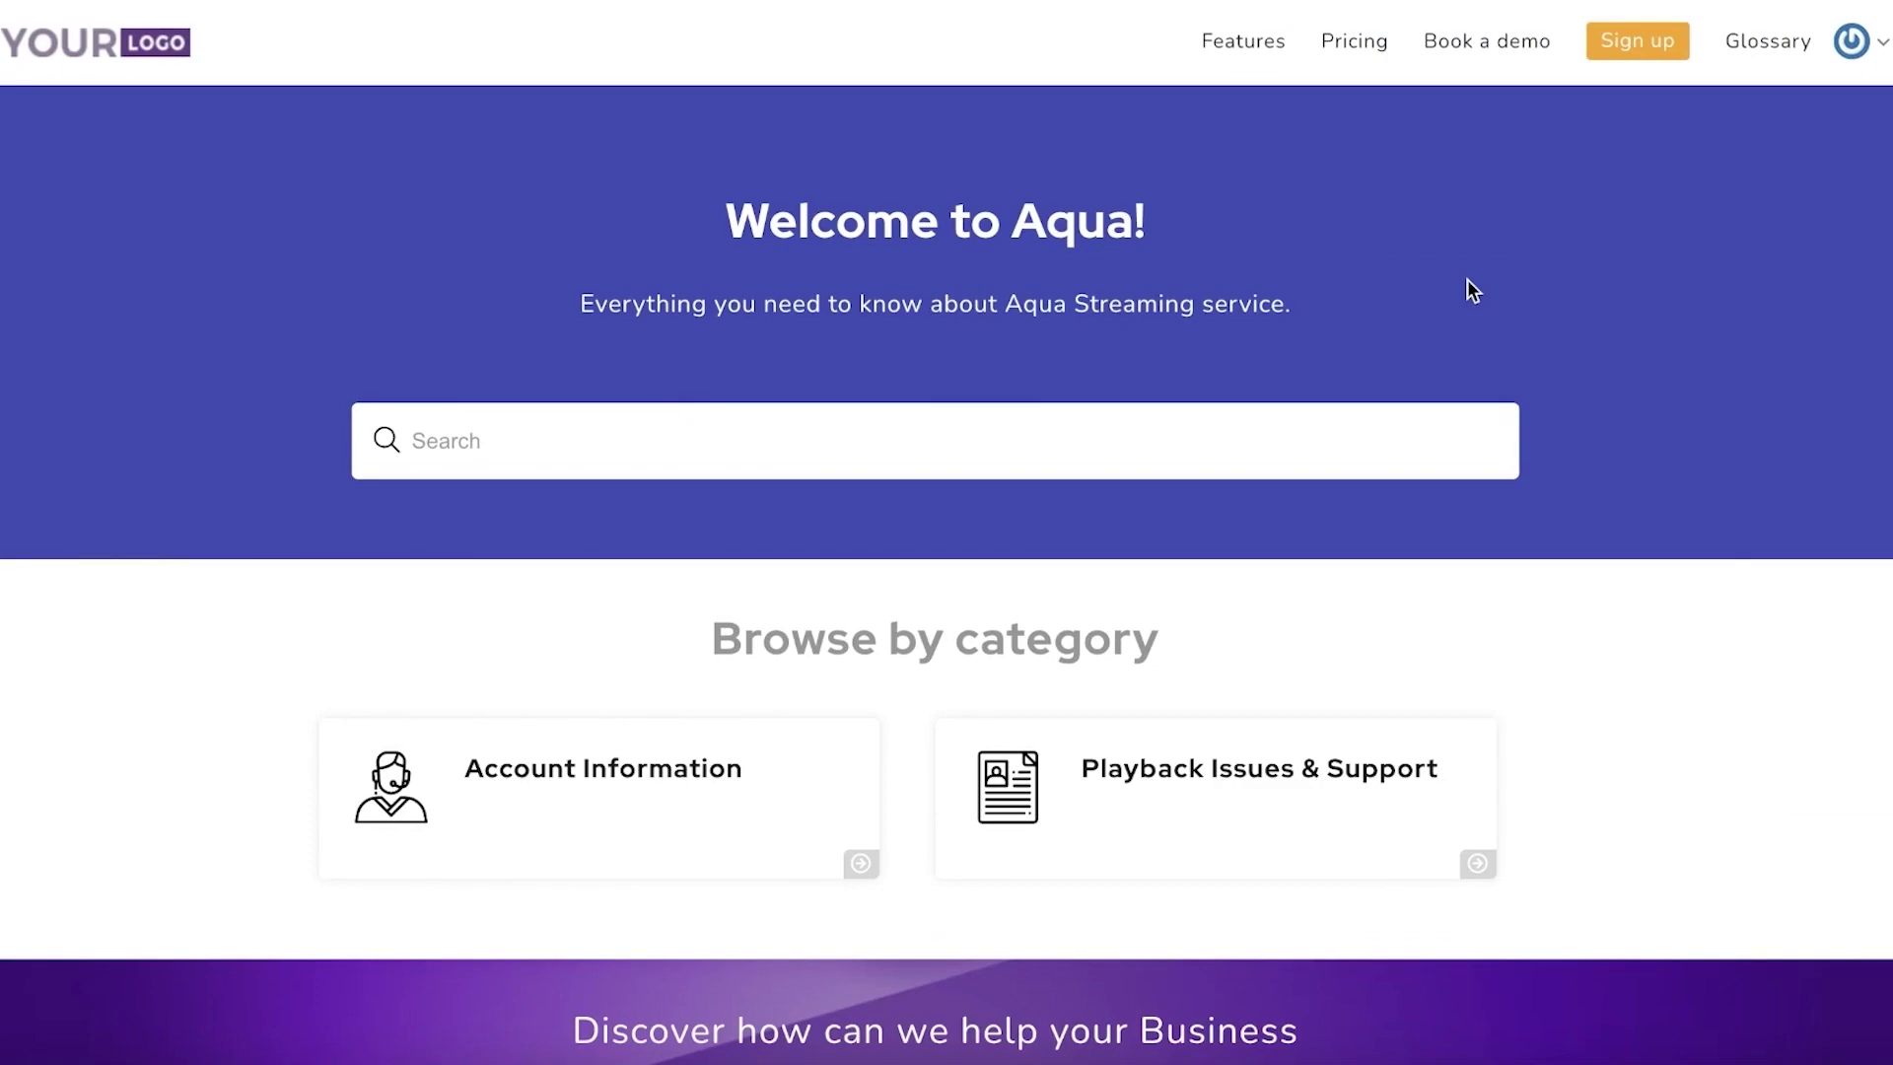
{"action": "scroll", "coordinate": [760, 439], "scroll_direction": "down", "scroll_amount": 3}
{"action": "scroll", "coordinate": [611, 613], "scroll_direction": "up", "scroll_amount": 2}
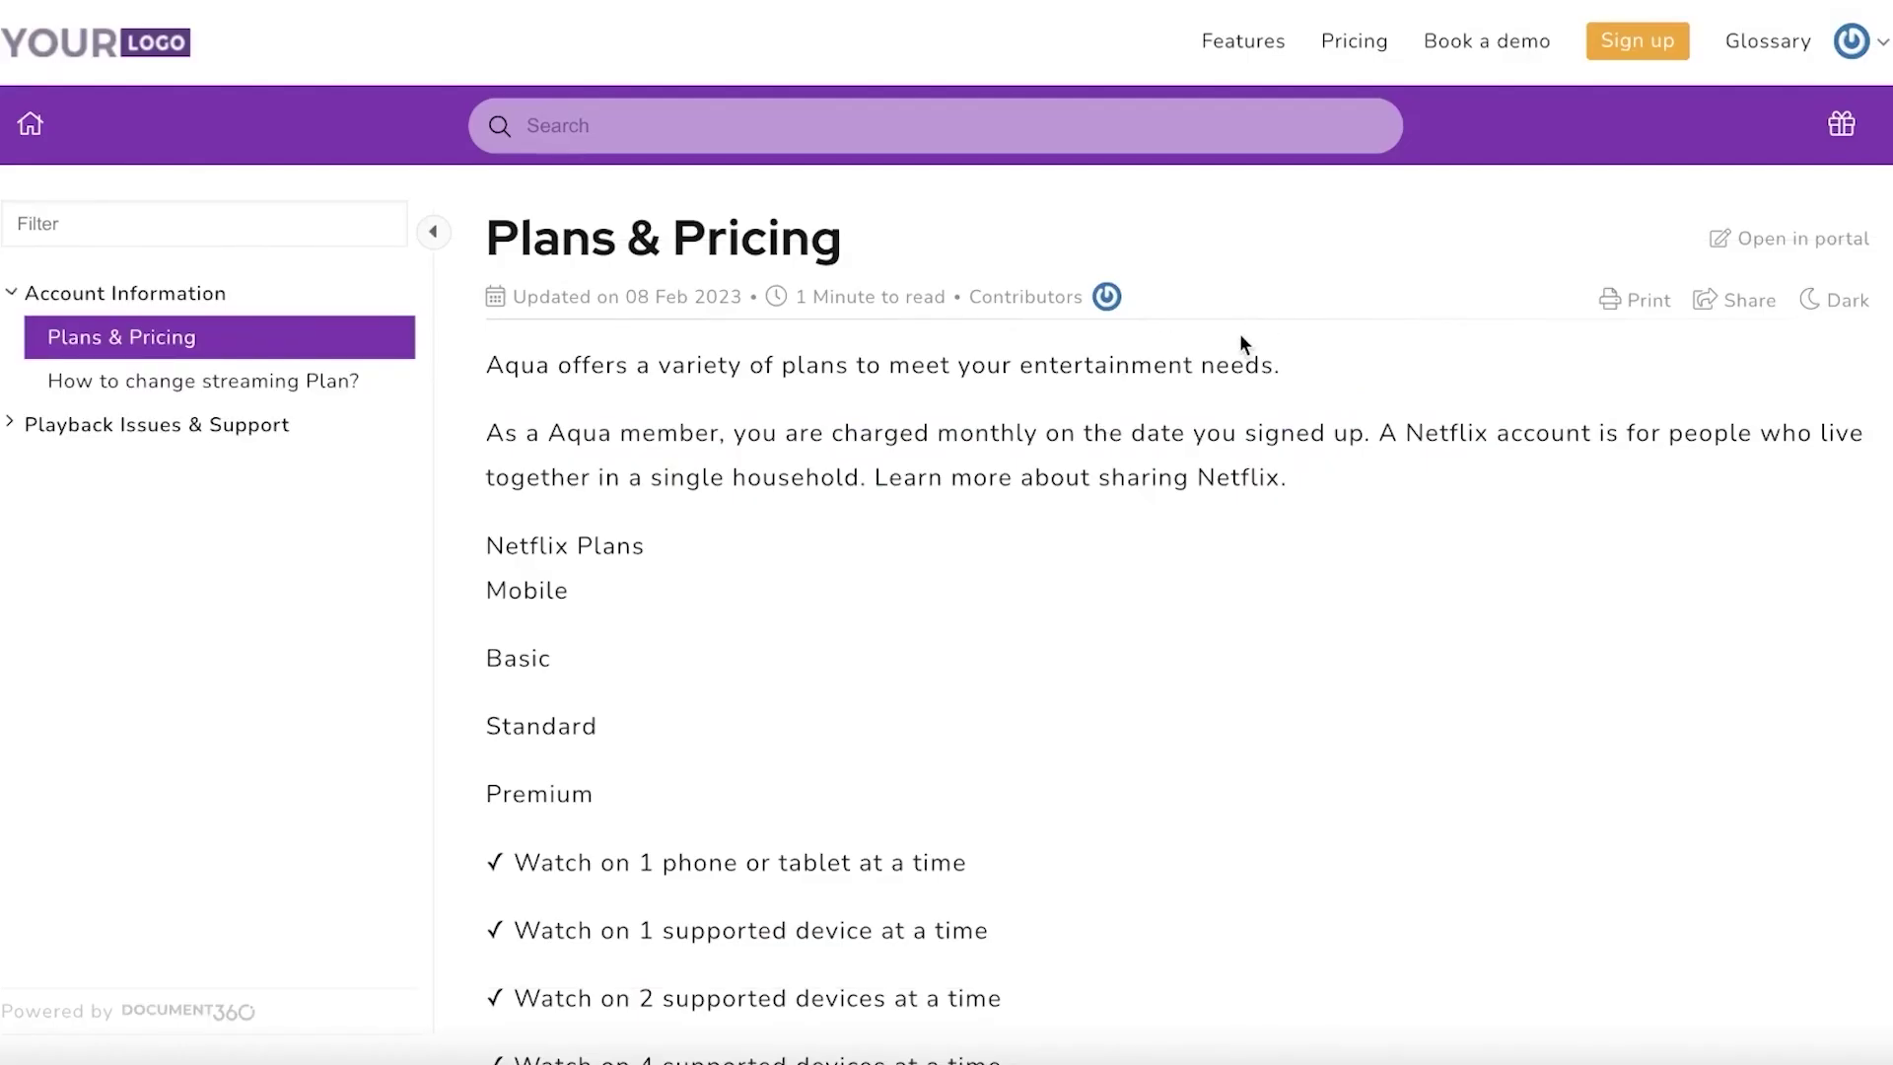
Step: Look through the Plans & Pricing article, the streaming plan change article and both Playback Issues & Support articles on the site
{"action": "scroll", "coordinate": [1242, 342], "scroll_direction": "down", "scroll_amount": 3}
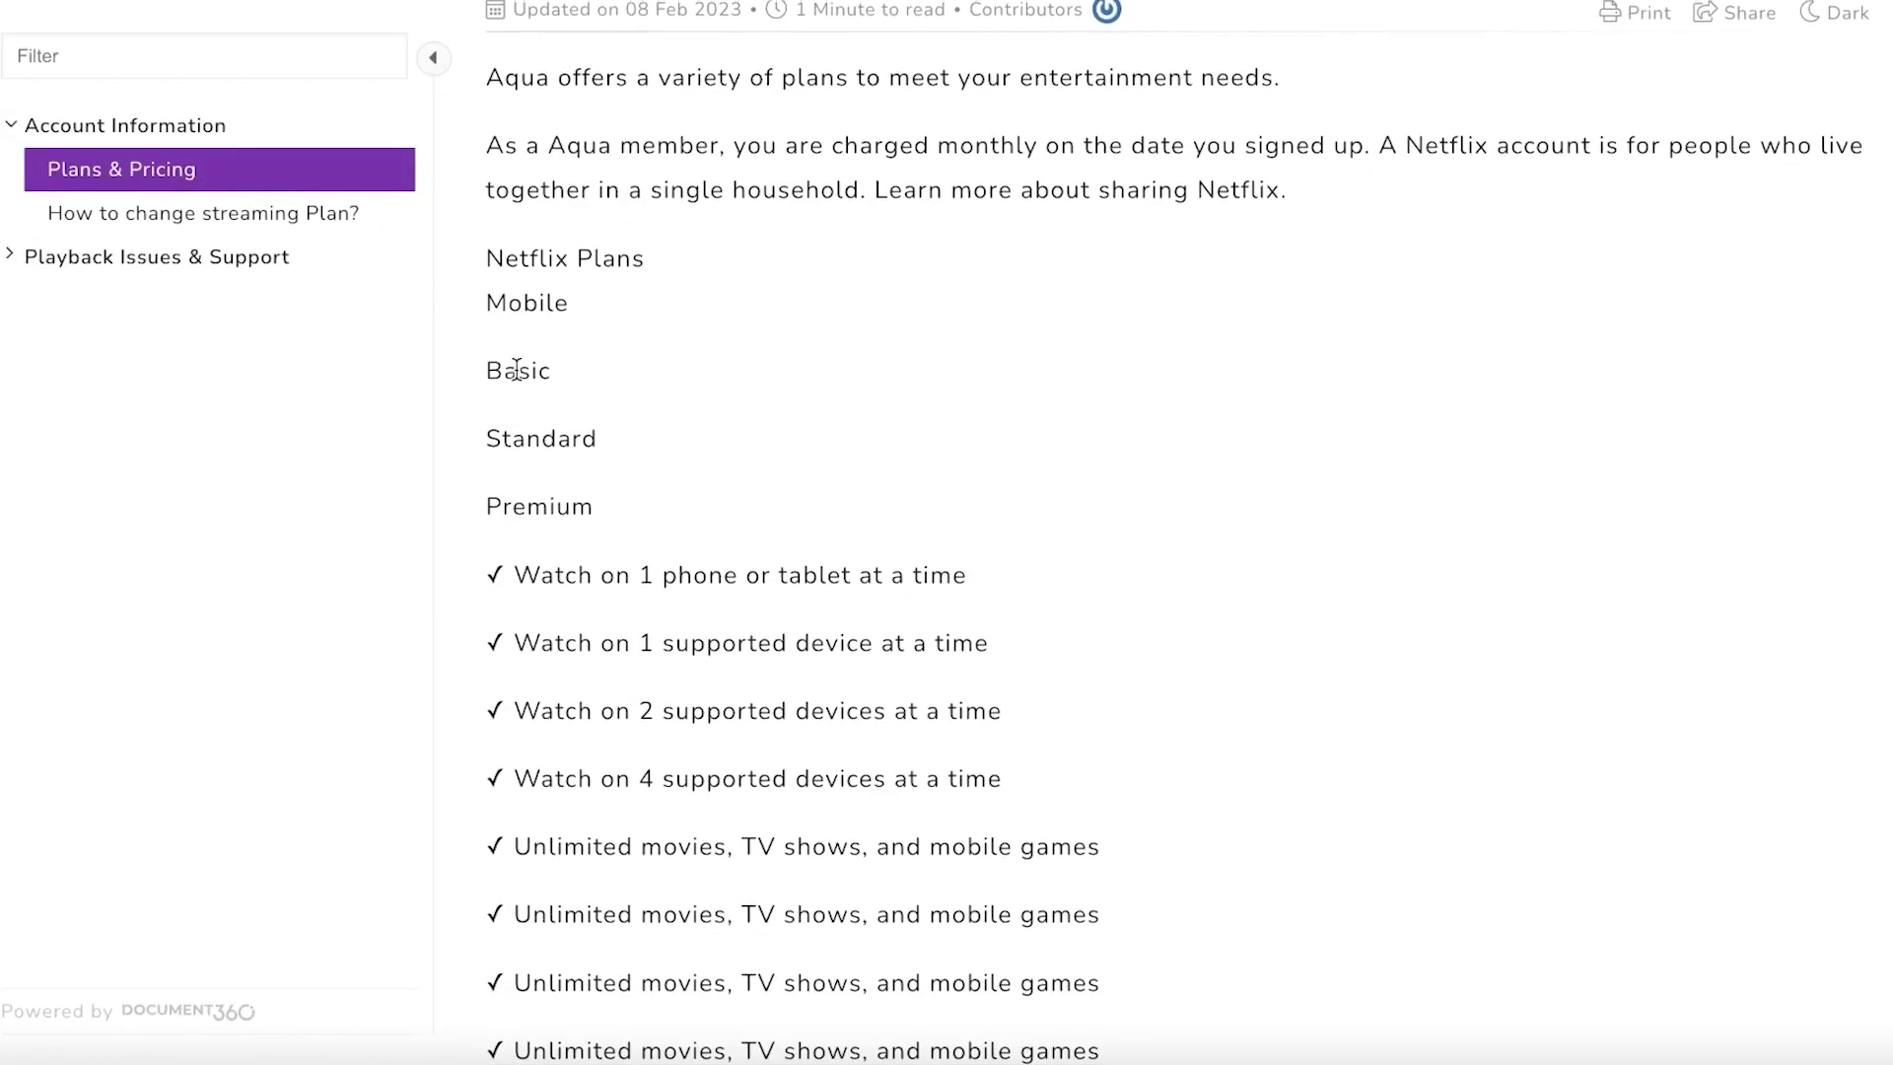
{"action": "scroll", "coordinate": [517, 370], "scroll_direction": "up", "scroll_amount": 3}
{"action": "left_click", "coordinate": [237, 380]}
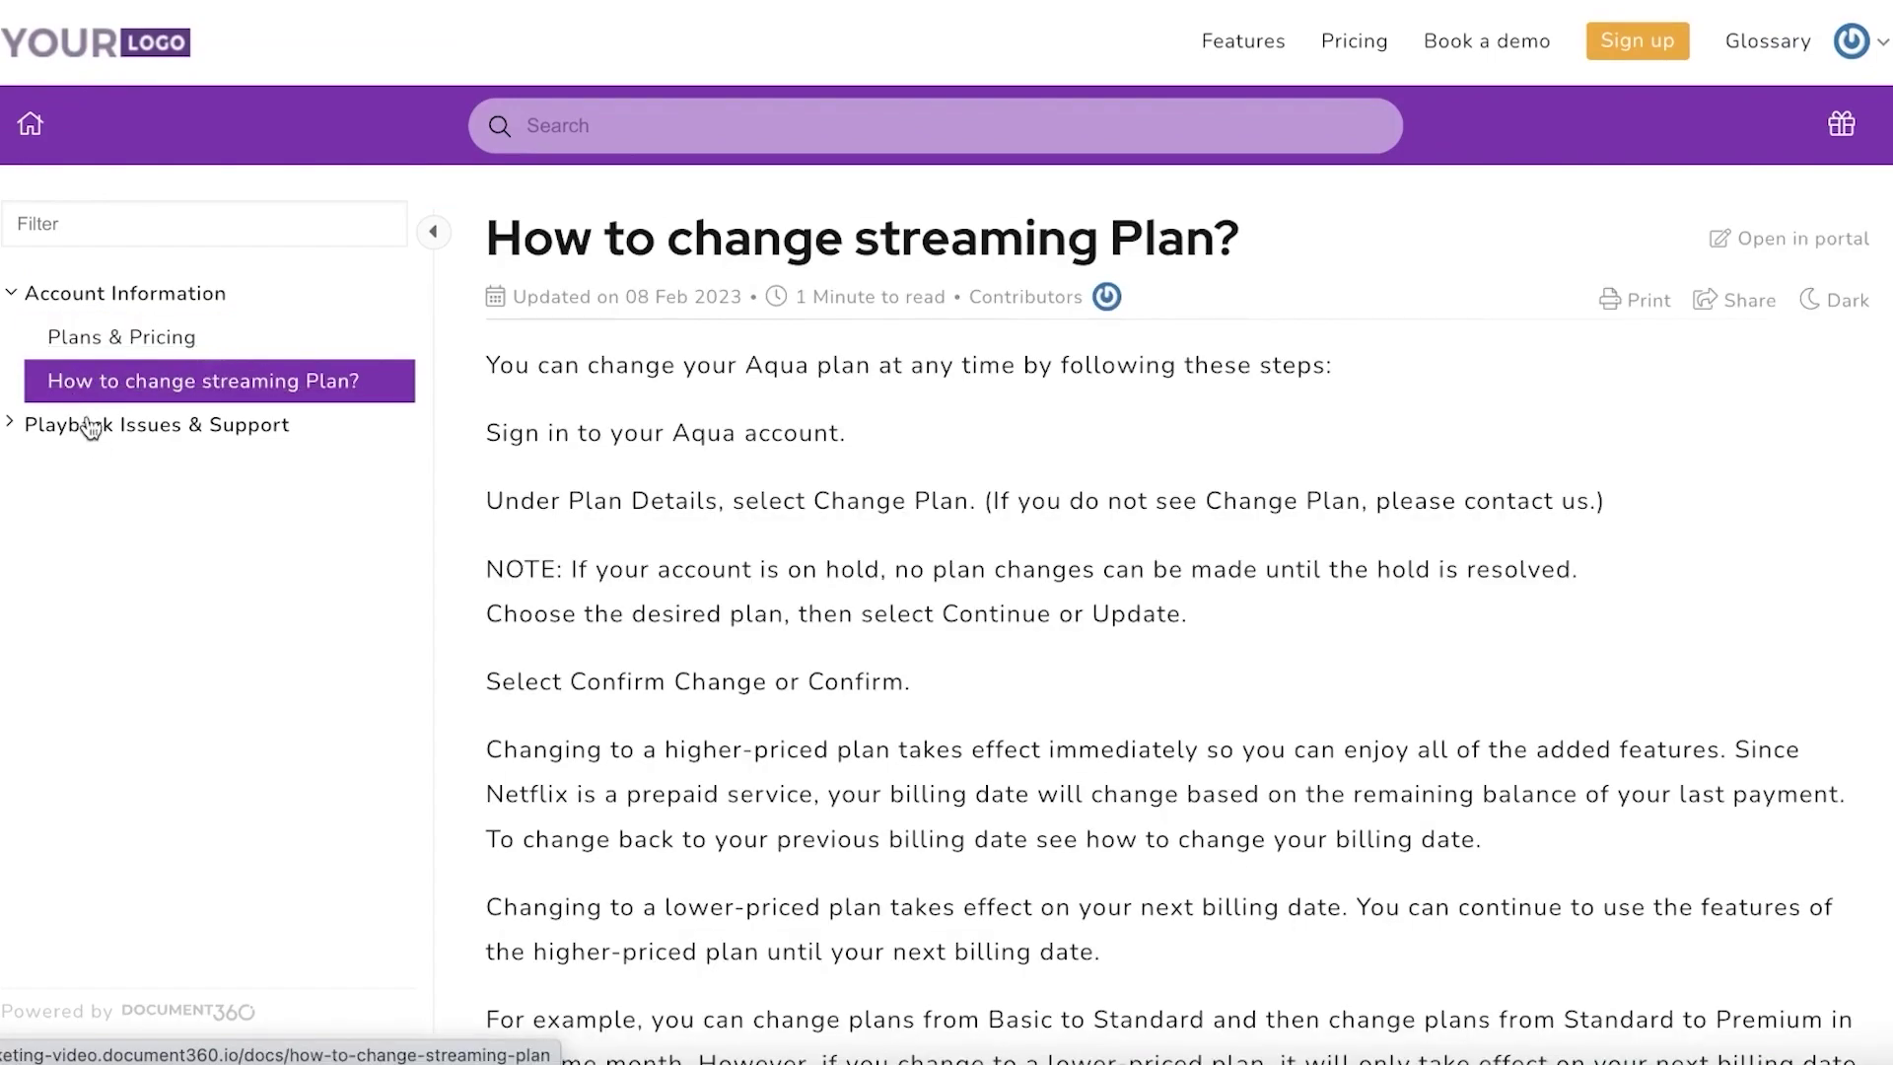
{"action": "left_click", "coordinate": [15, 426]}
{"action": "left_click", "coordinate": [139, 469]}
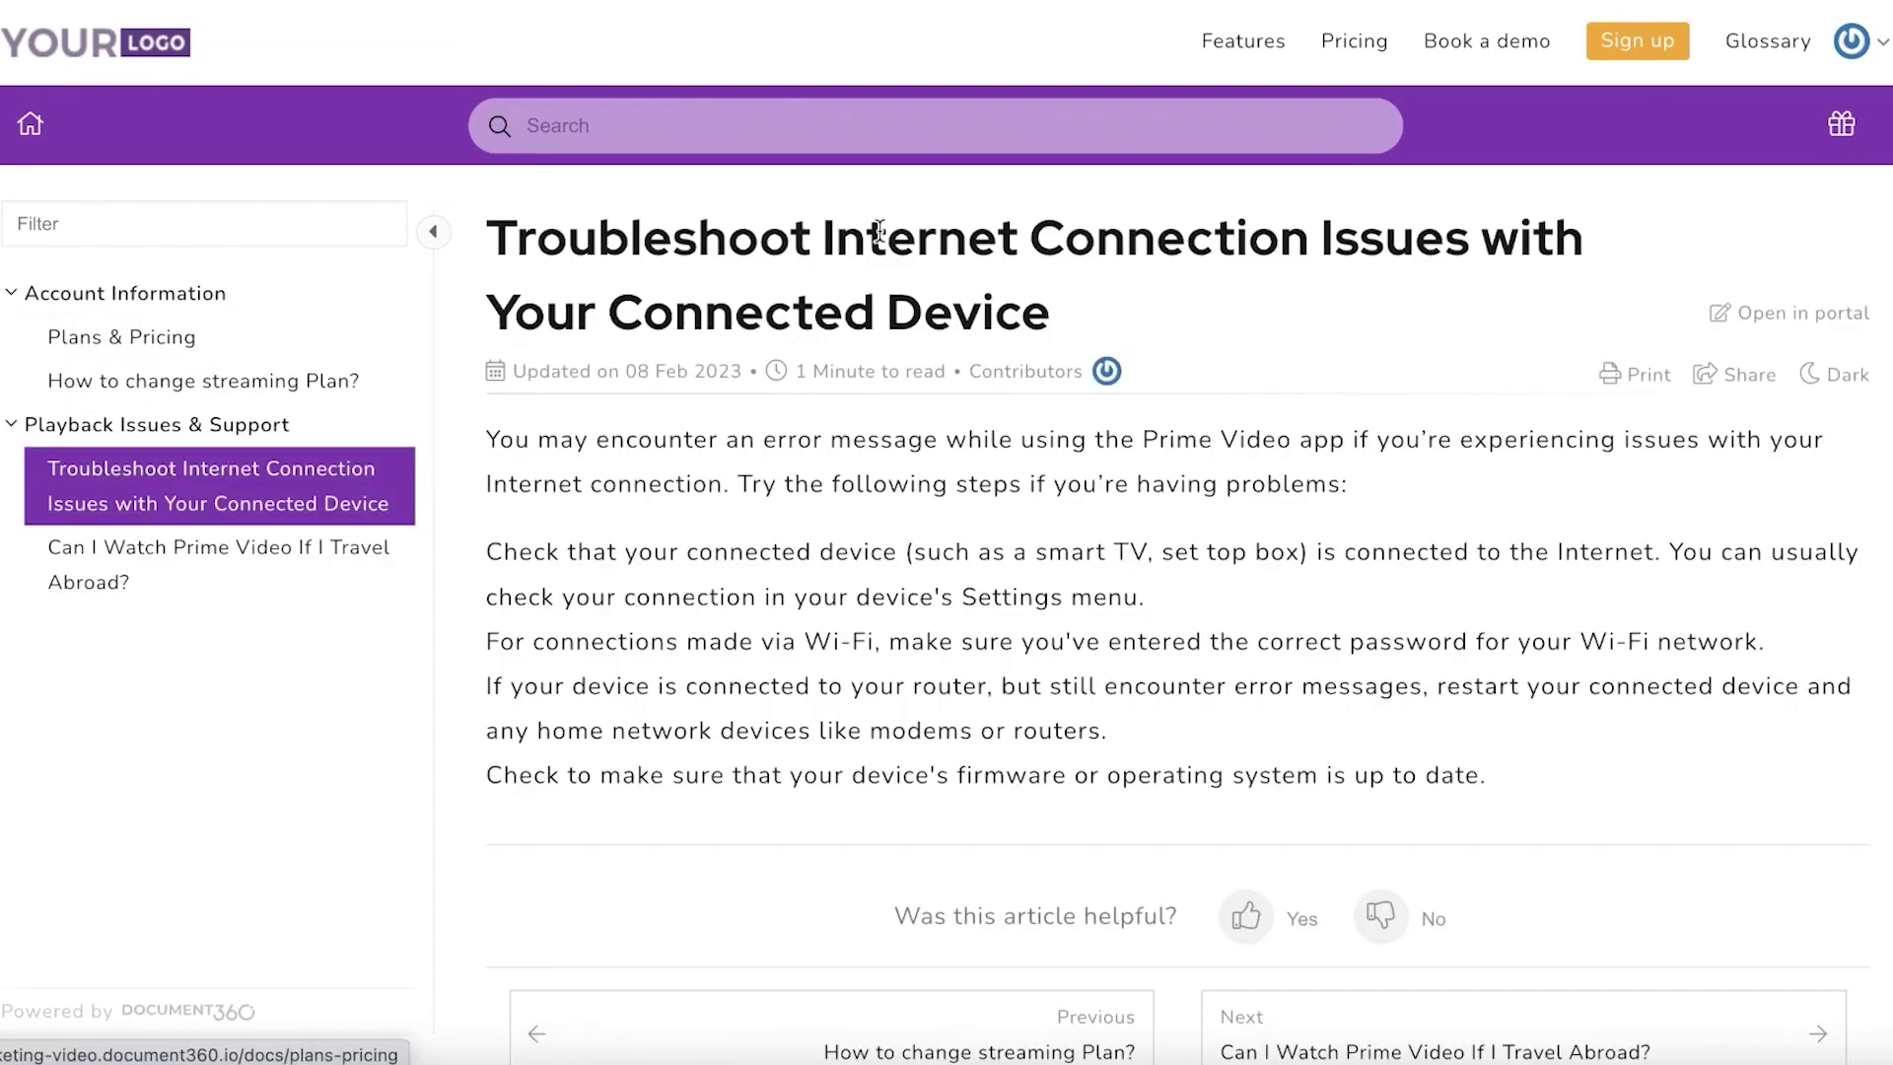
{"action": "left_click", "coordinate": [187, 552]}
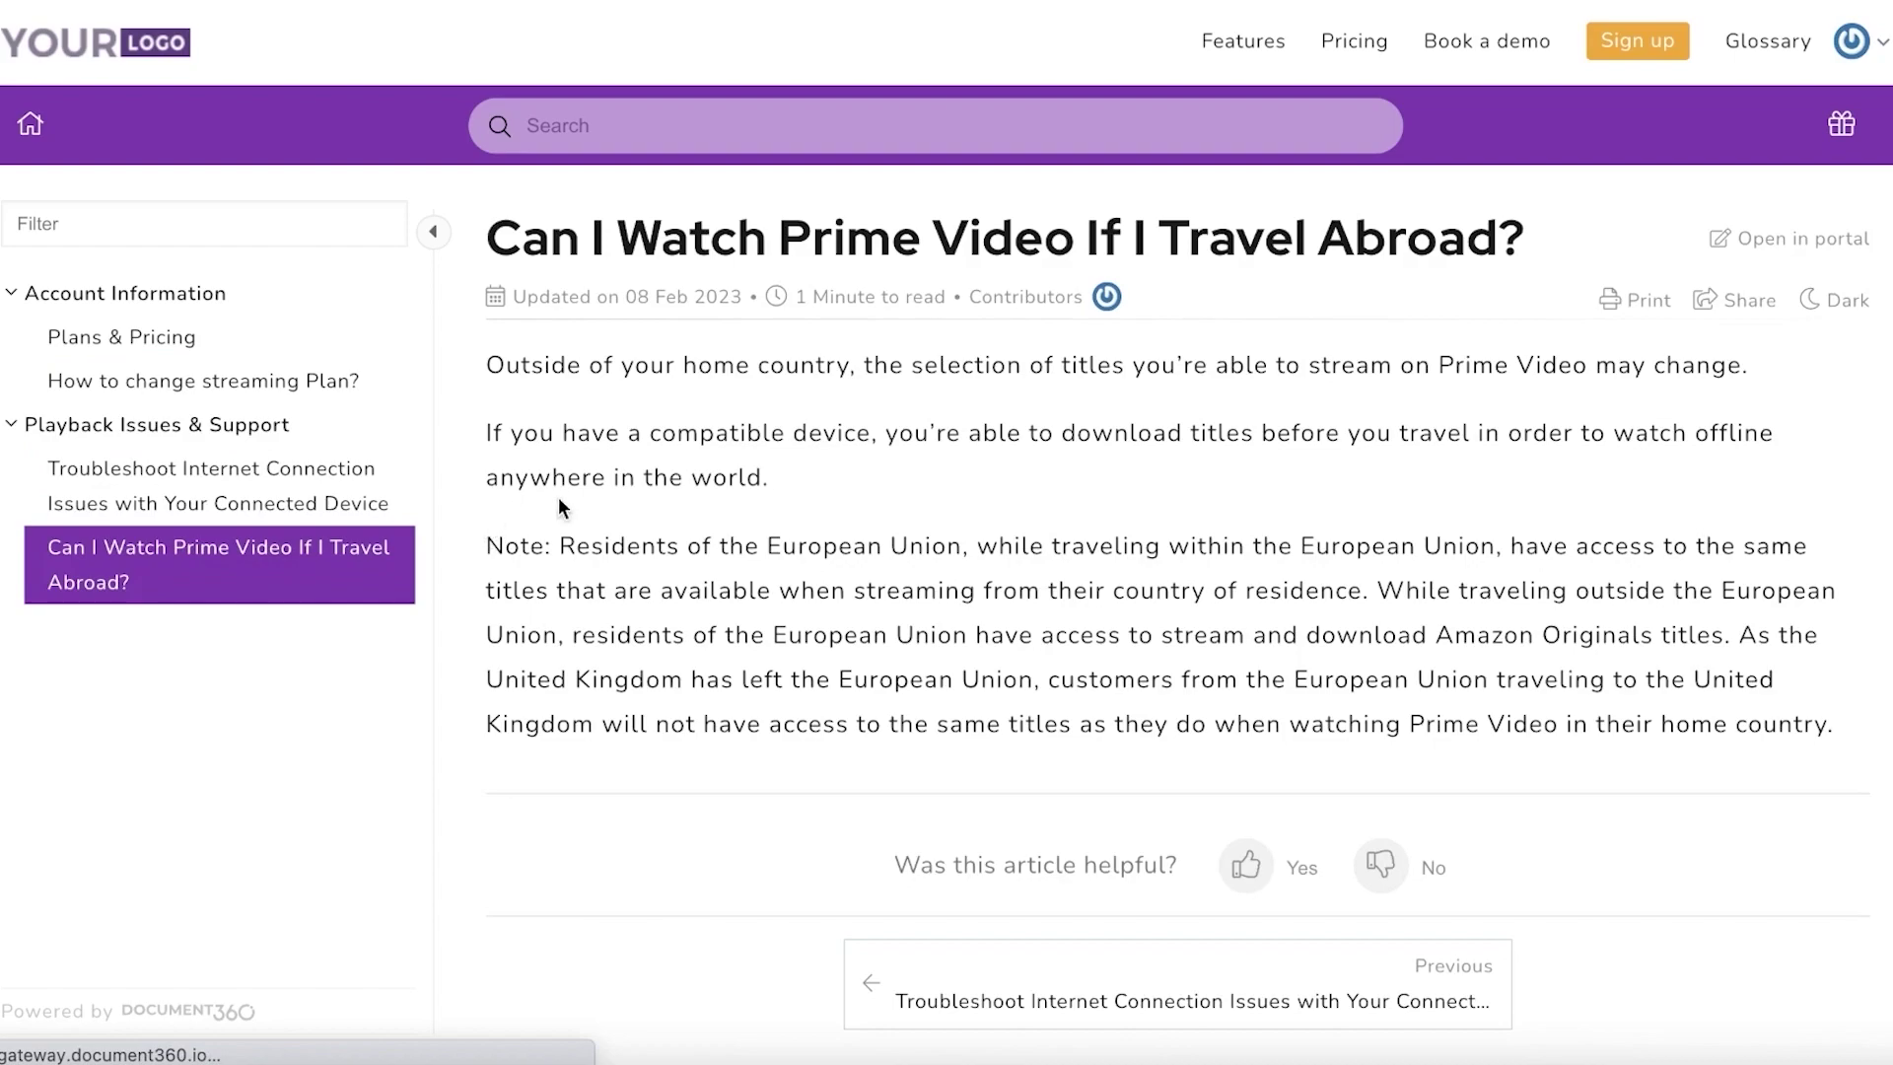
Step: Rate the "Can I Watch Prime Video If I Travel Abroad?" article as helpful and examine its feedback form
{"action": "scroll", "coordinate": [740, 488], "scroll_direction": "down", "scroll_amount": 1}
{"action": "scroll", "coordinate": [1022, 490], "scroll_direction": "down", "scroll_amount": 1}
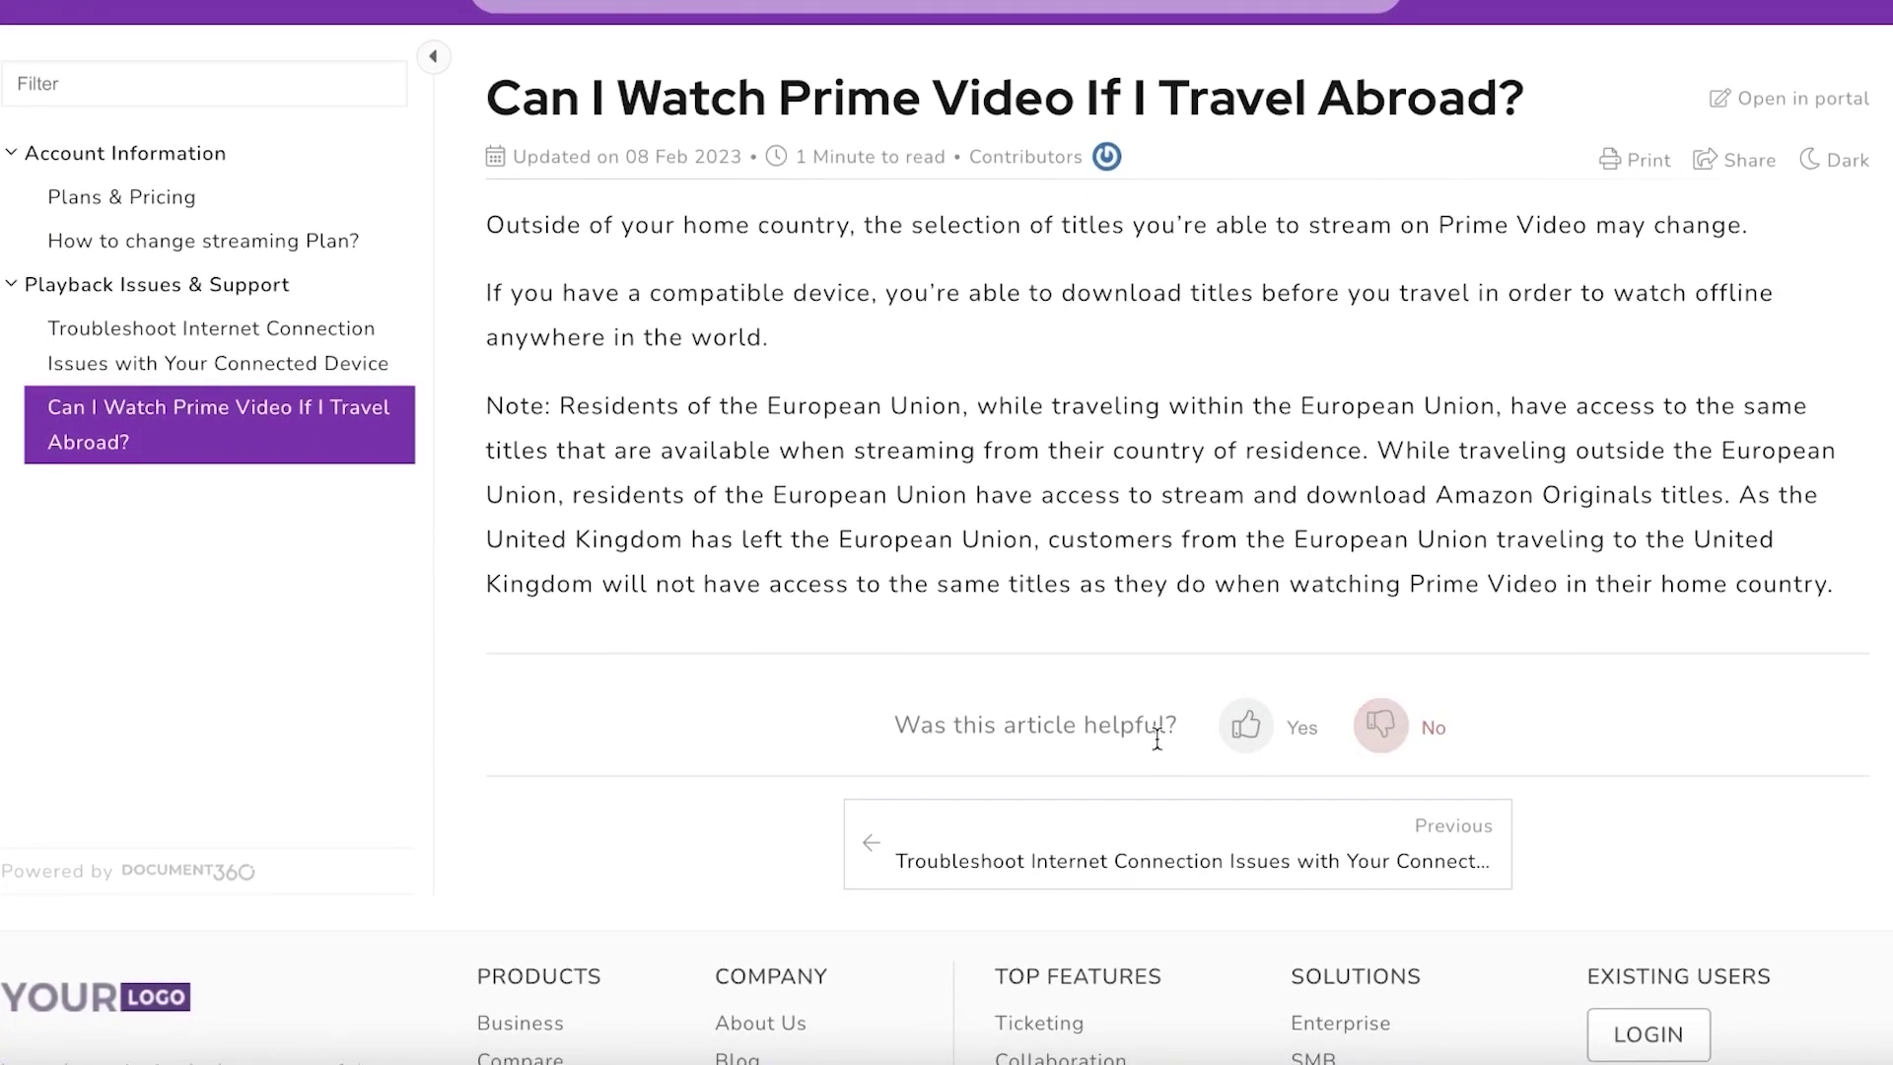
{"action": "left_click", "coordinate": [1242, 727]}
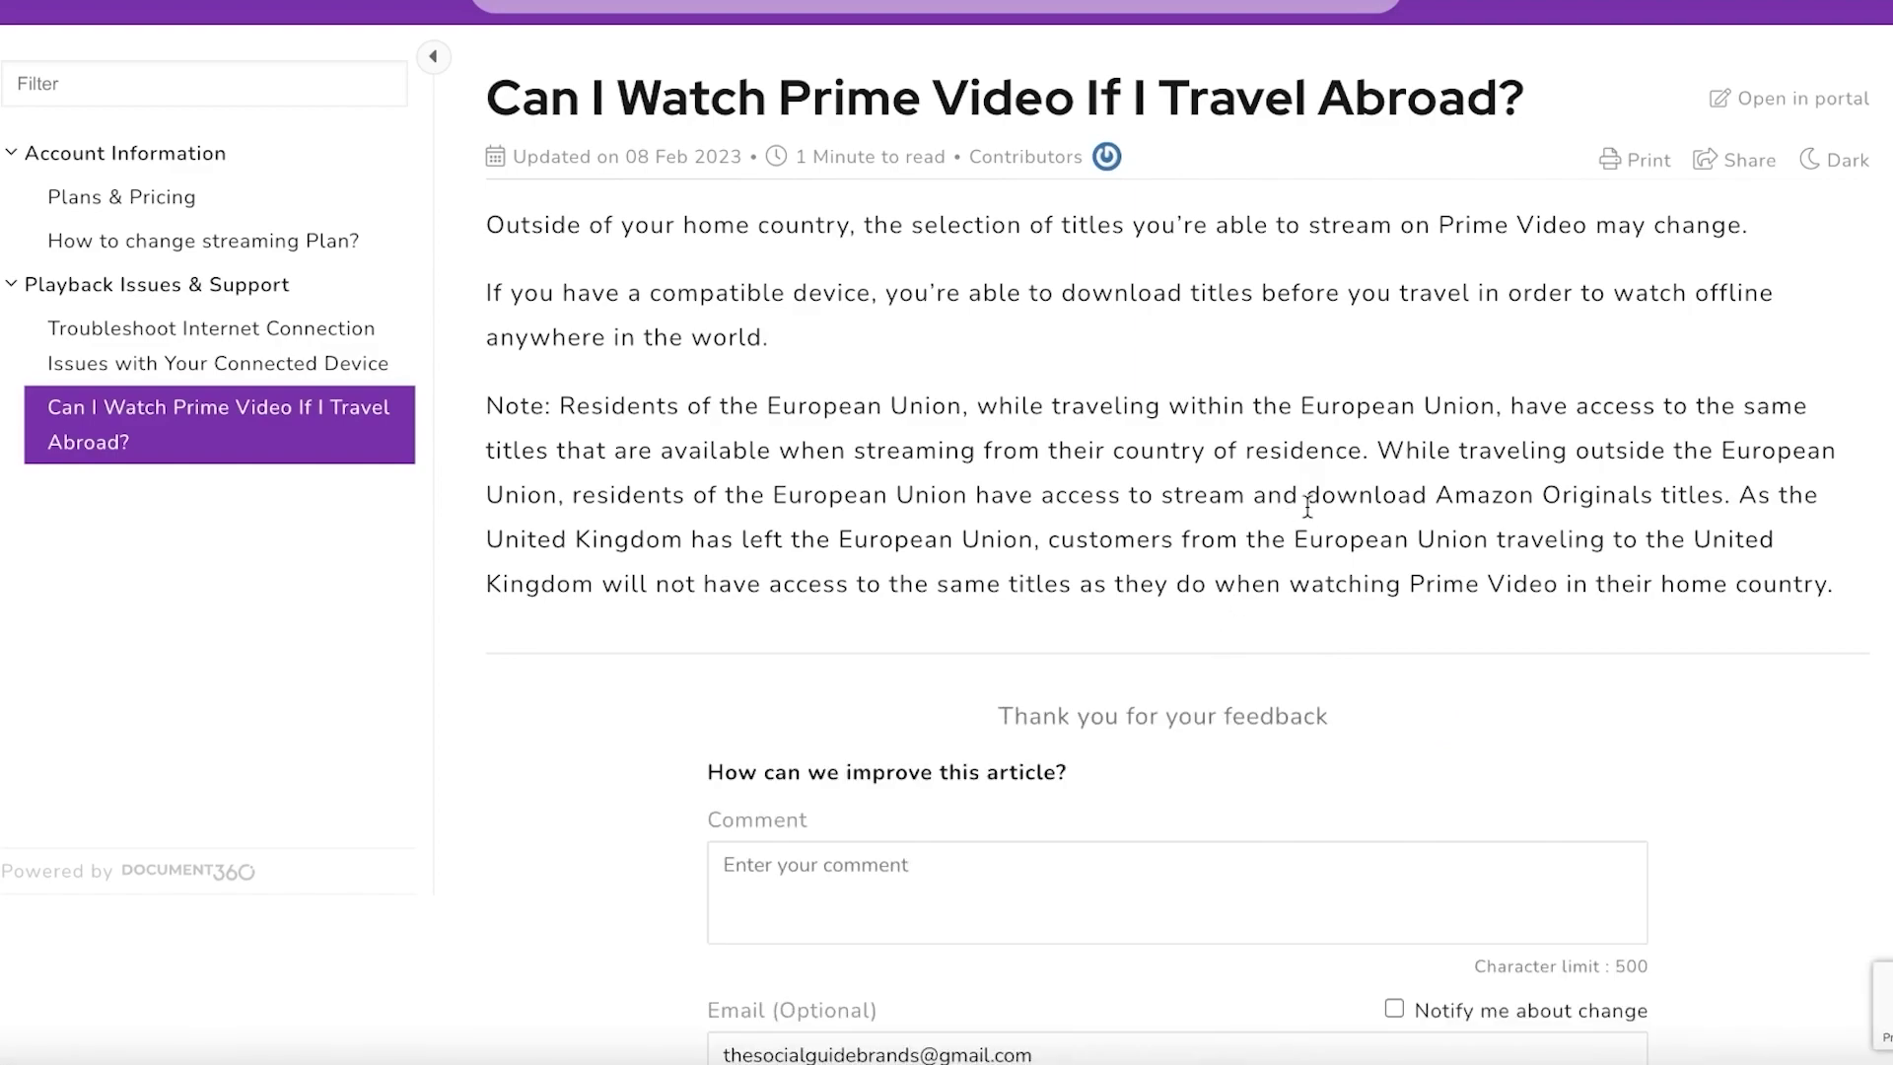
{"action": "scroll", "coordinate": [1307, 507], "scroll_direction": "down", "scroll_amount": 3}
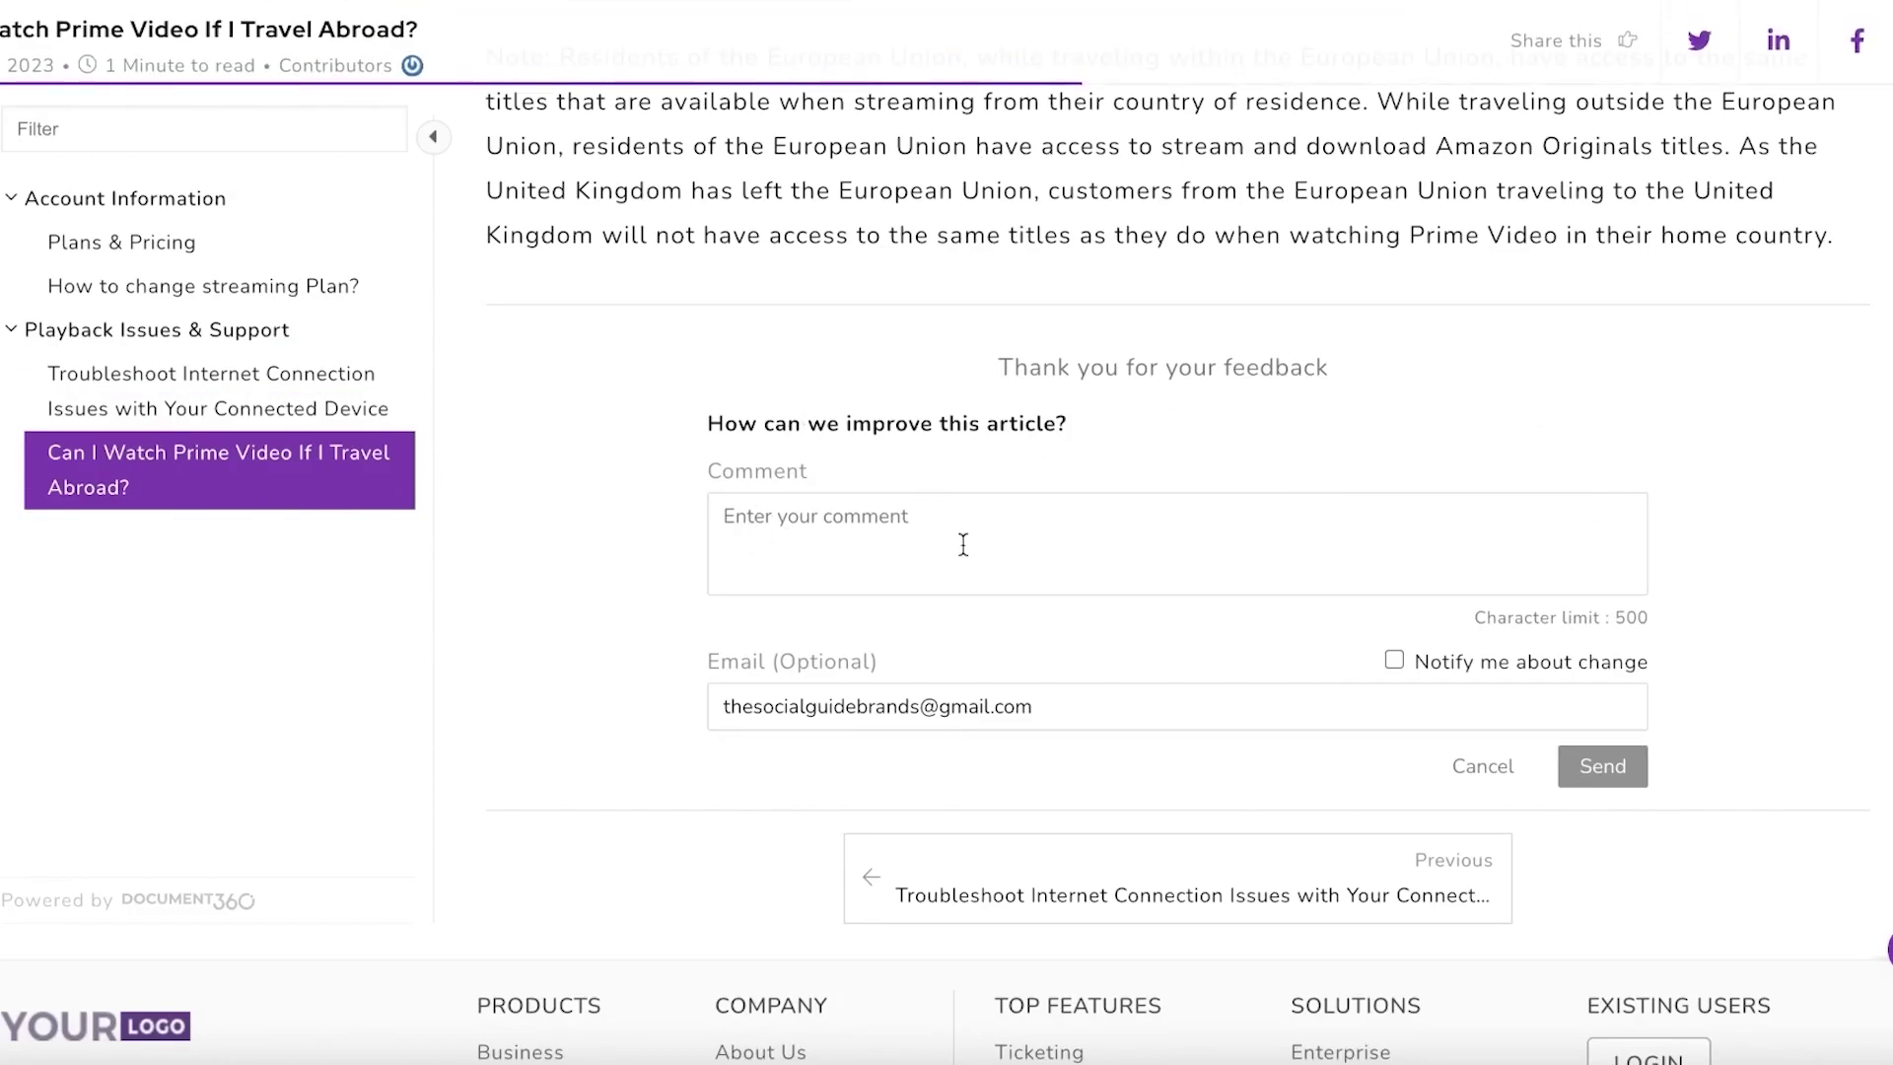
{"action": "scroll", "coordinate": [848, 542], "scroll_direction": "down", "scroll_amount": 1}
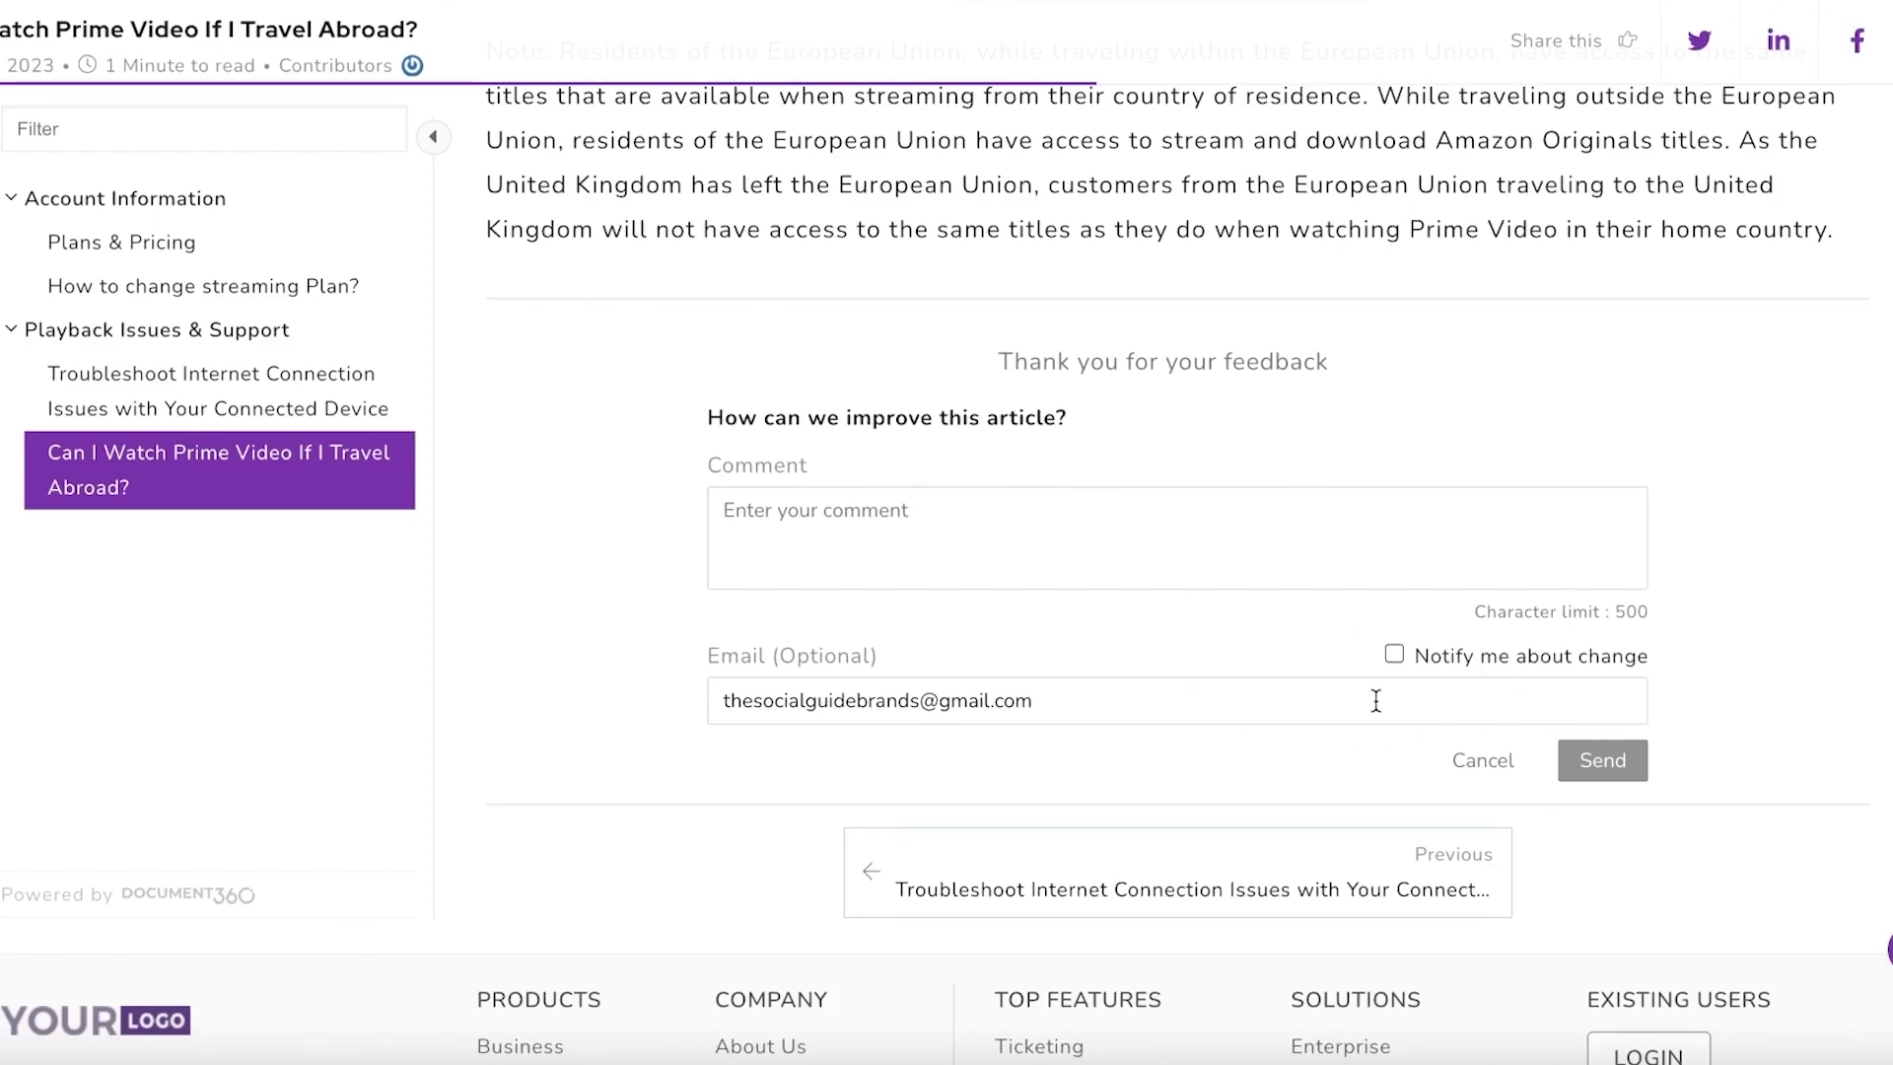
{"action": "scroll", "coordinate": [1614, 553], "scroll_direction": "up", "scroll_amount": 1}
{"action": "scroll", "coordinate": [899, 481], "scroll_direction": "down", "scroll_amount": 3}
{"action": "scroll", "coordinate": [1014, 486], "scroll_direction": "up", "scroll_amount": 5}
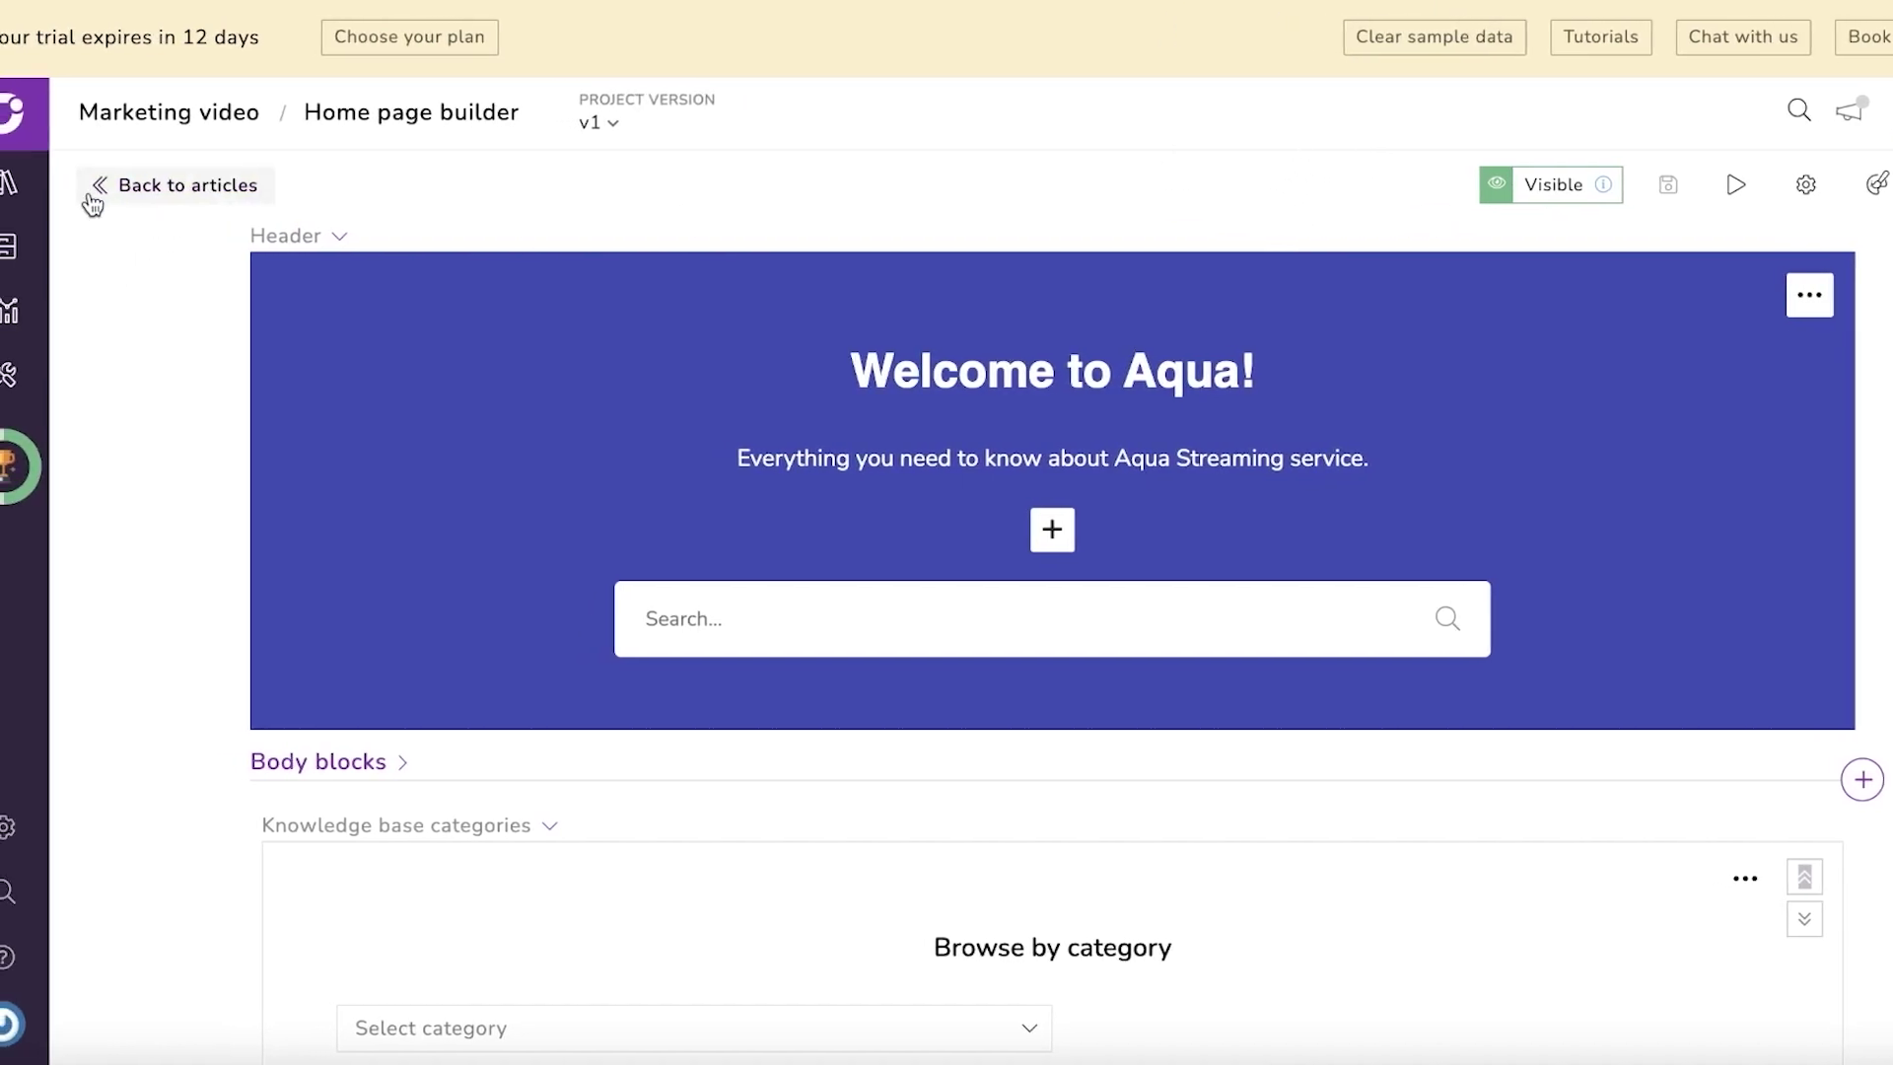
Step: Return to the project portal and view the Ticket deflector dashboard in Analytics
{"action": "left_click", "coordinate": [26, 183]}
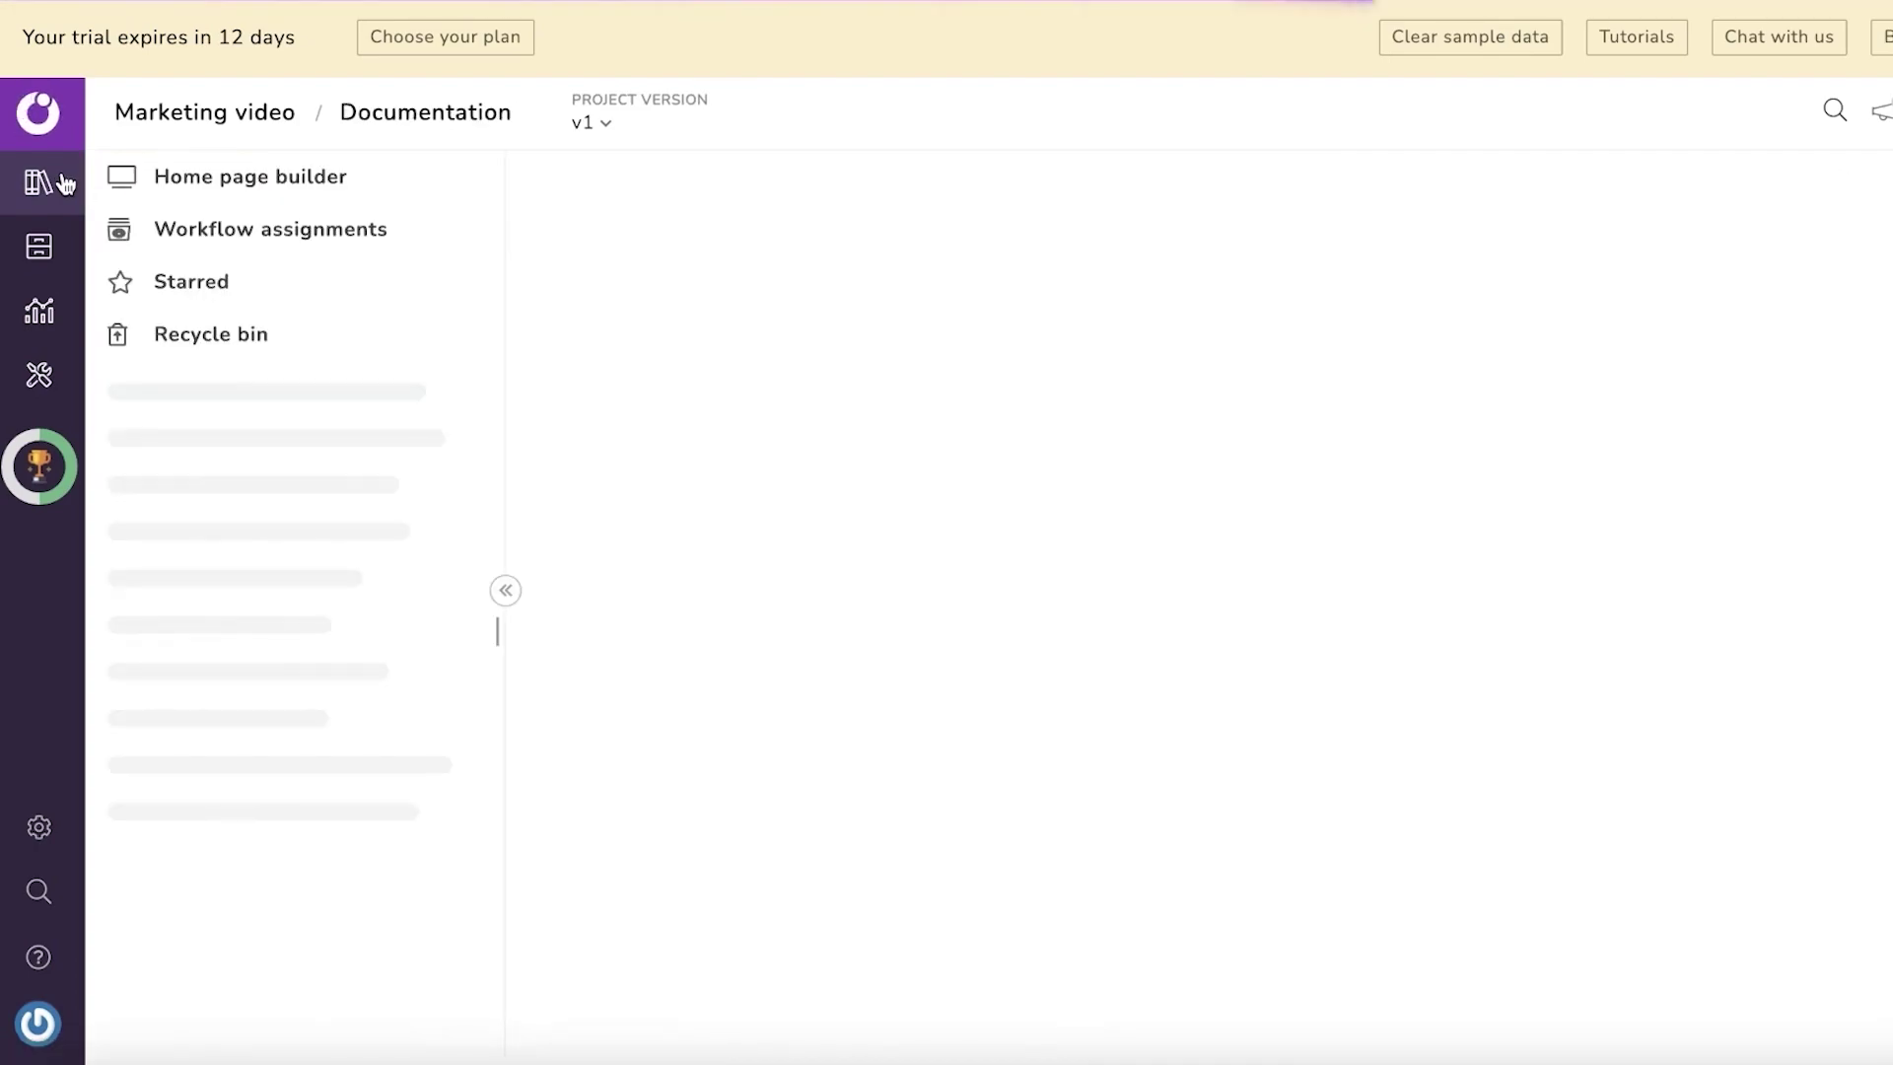
{"action": "left_click", "coordinate": [35, 310]}
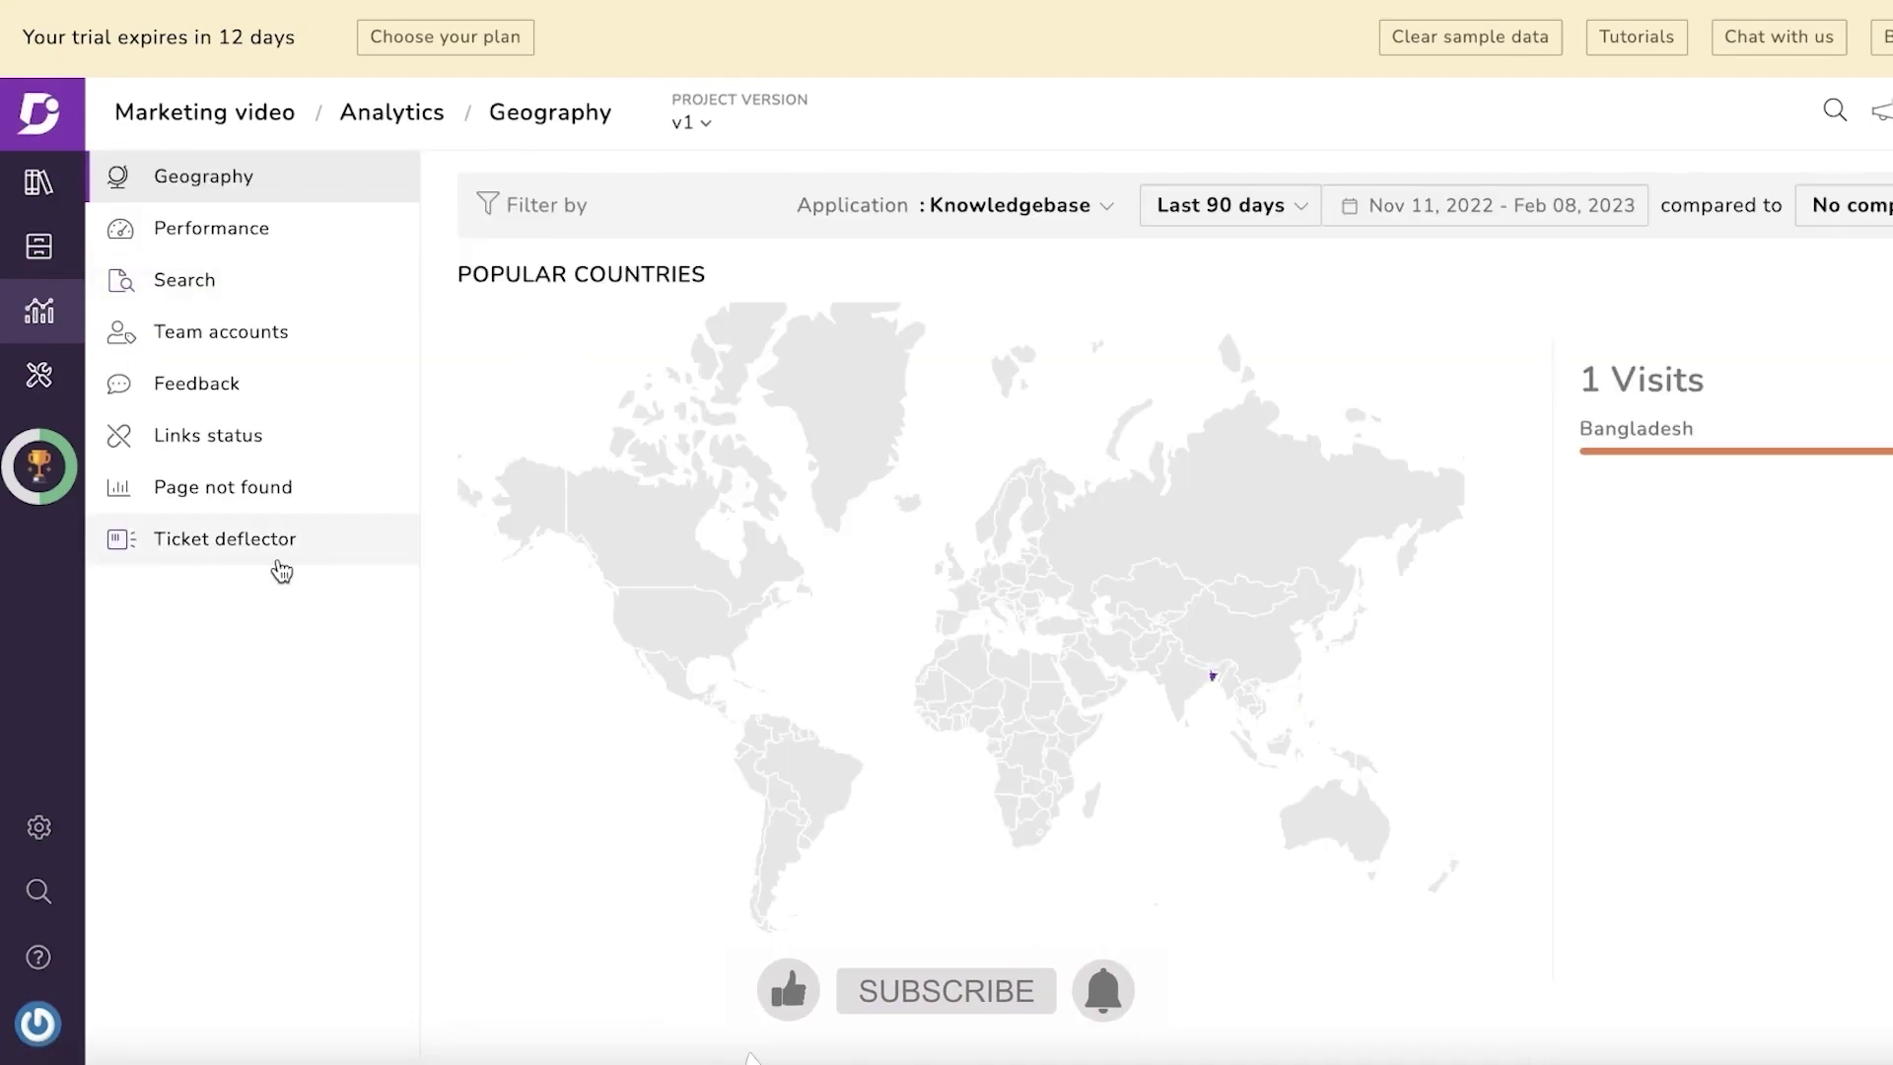
{"action": "left_click", "coordinate": [224, 554]}
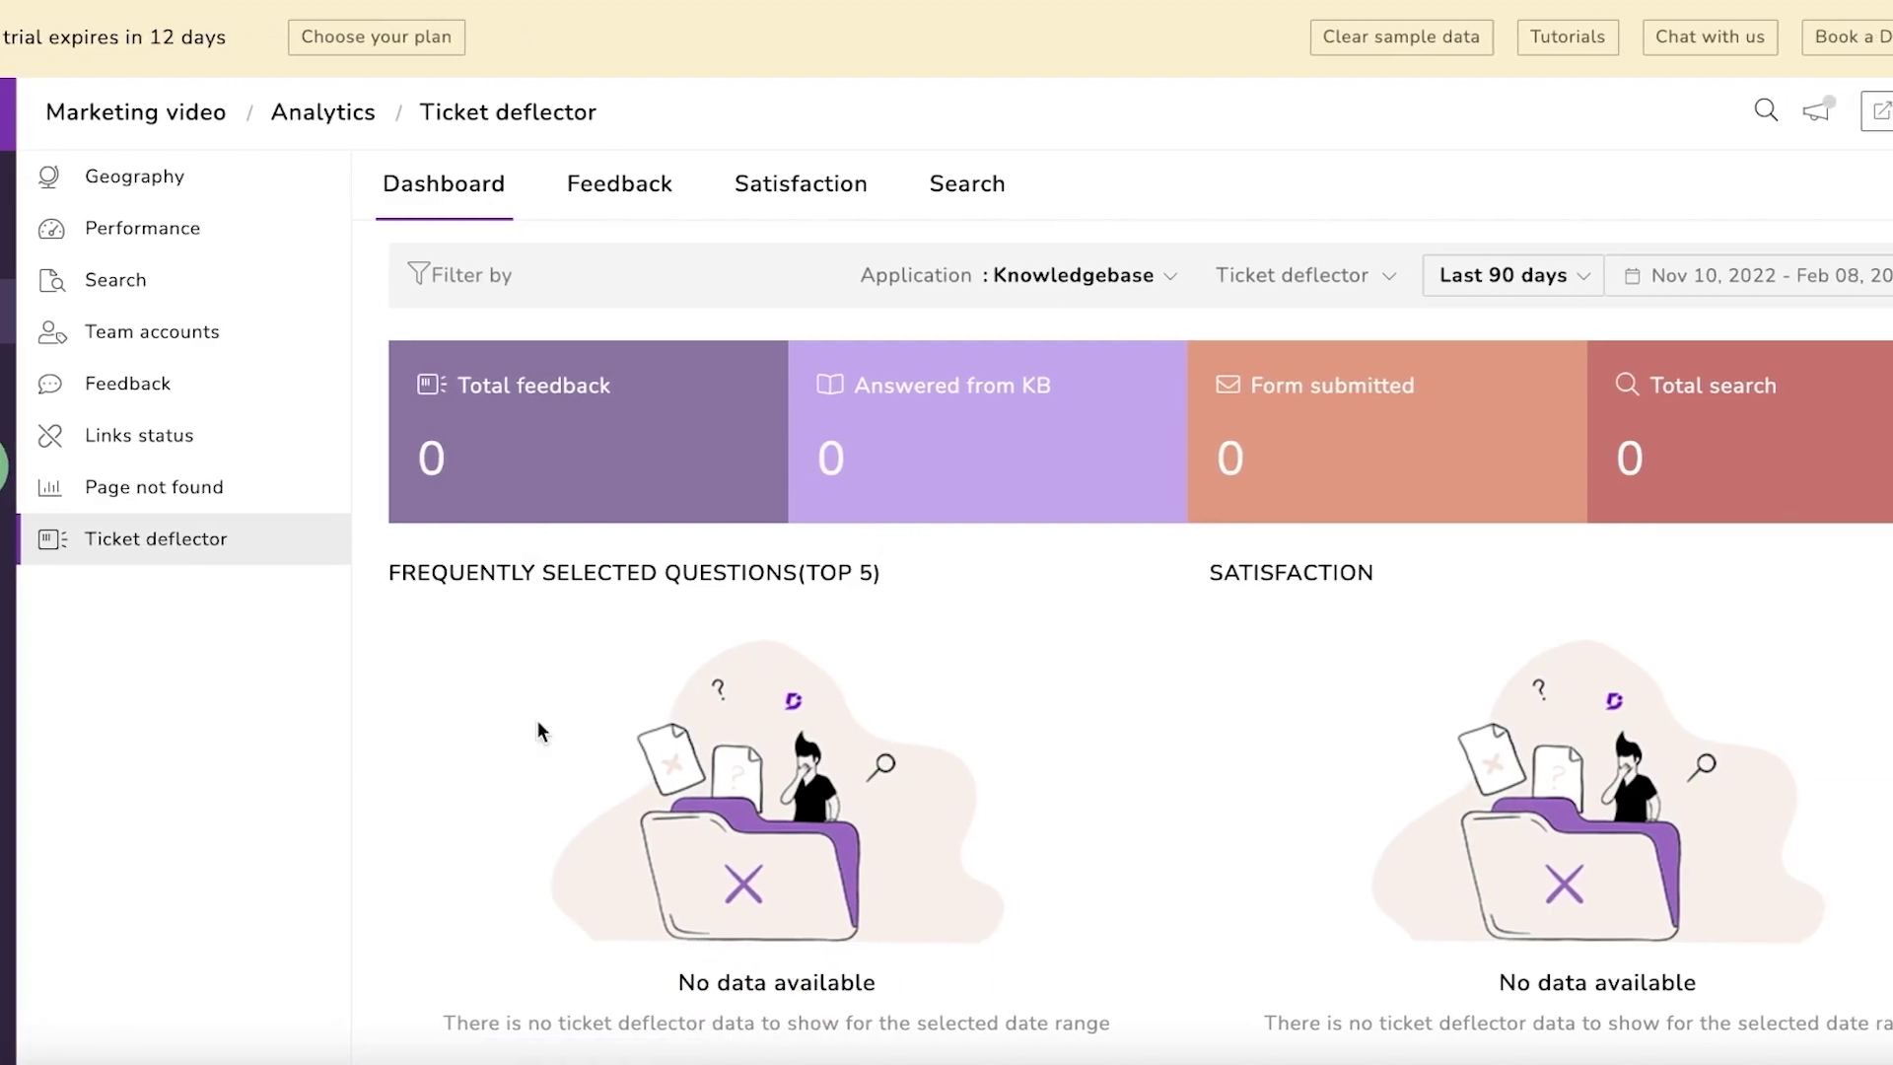
Step: Look over the Ticket deflector dashboard's summary cards and its frequently selected questions and satisfaction sections
{"action": "scroll", "coordinate": [588, 394], "scroll_direction": "down", "scroll_amount": 3}
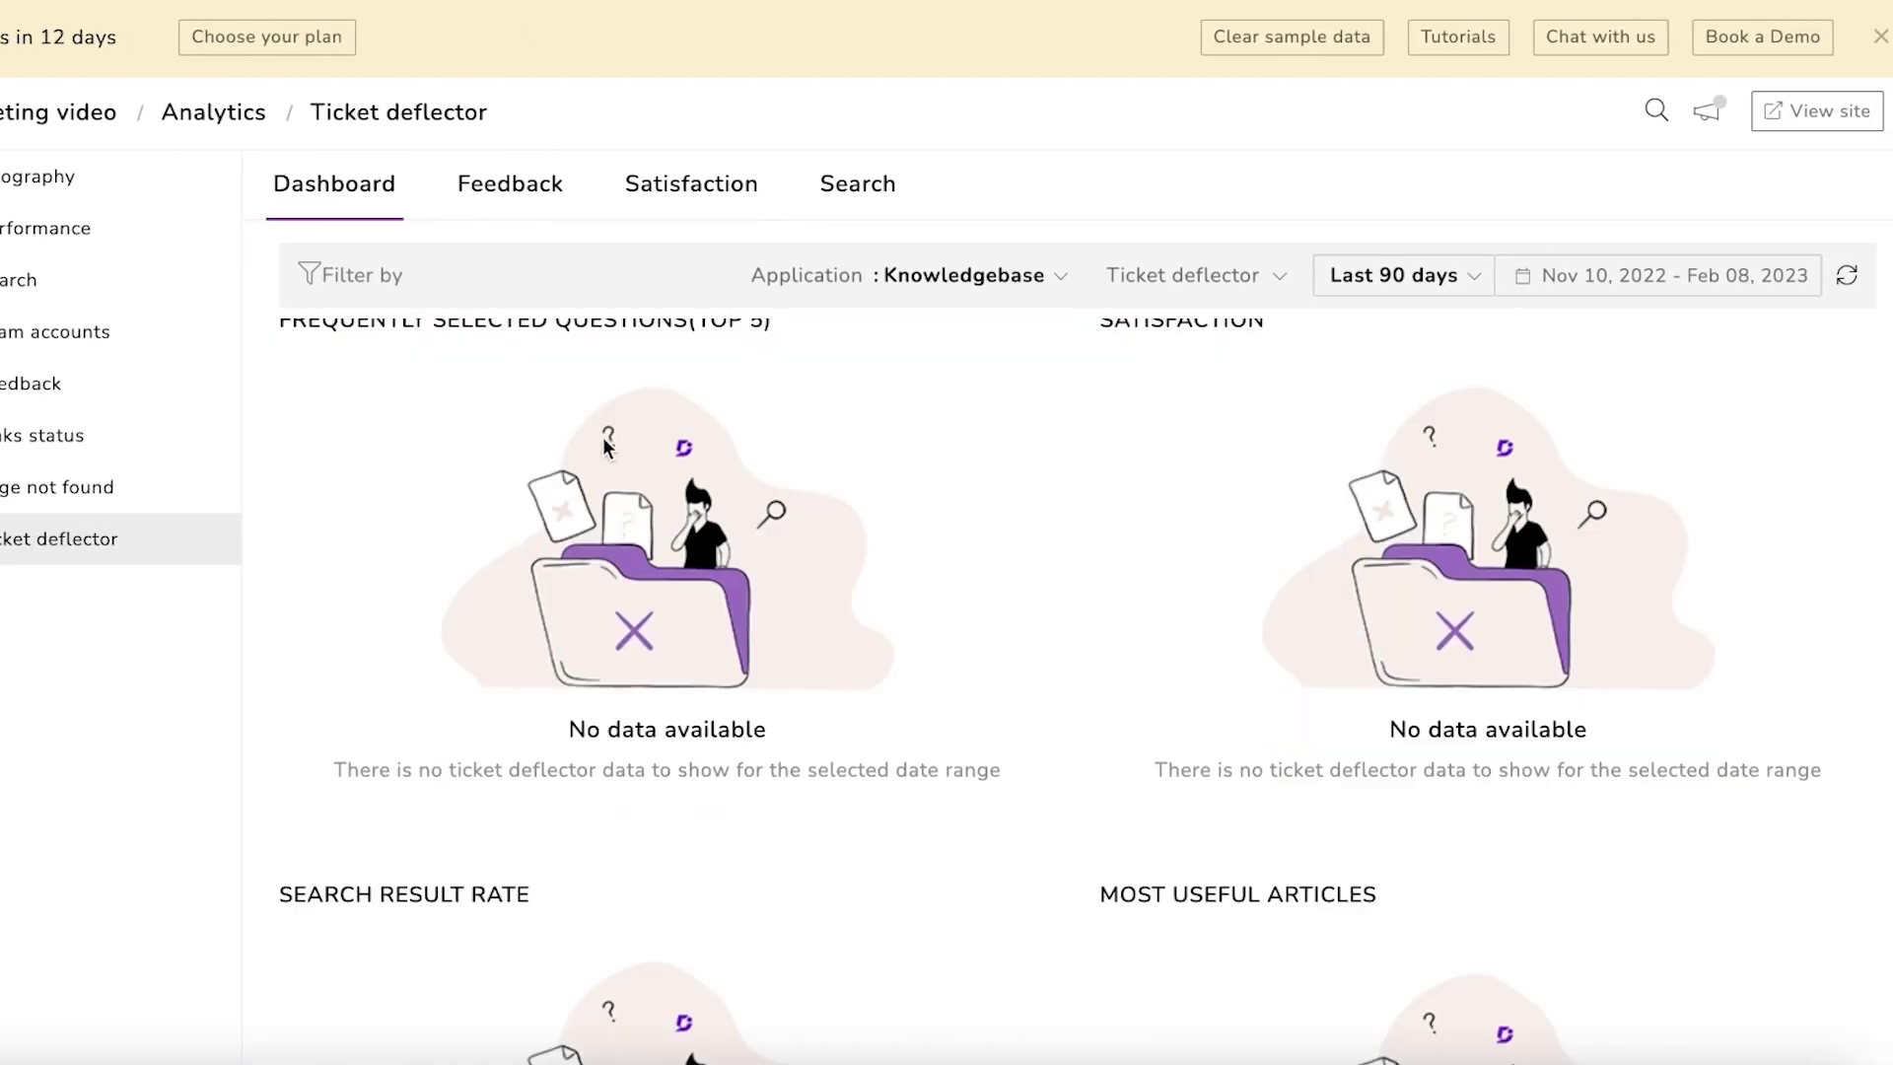
{"action": "scroll", "coordinate": [926, 419], "scroll_direction": "up", "scroll_amount": 3}
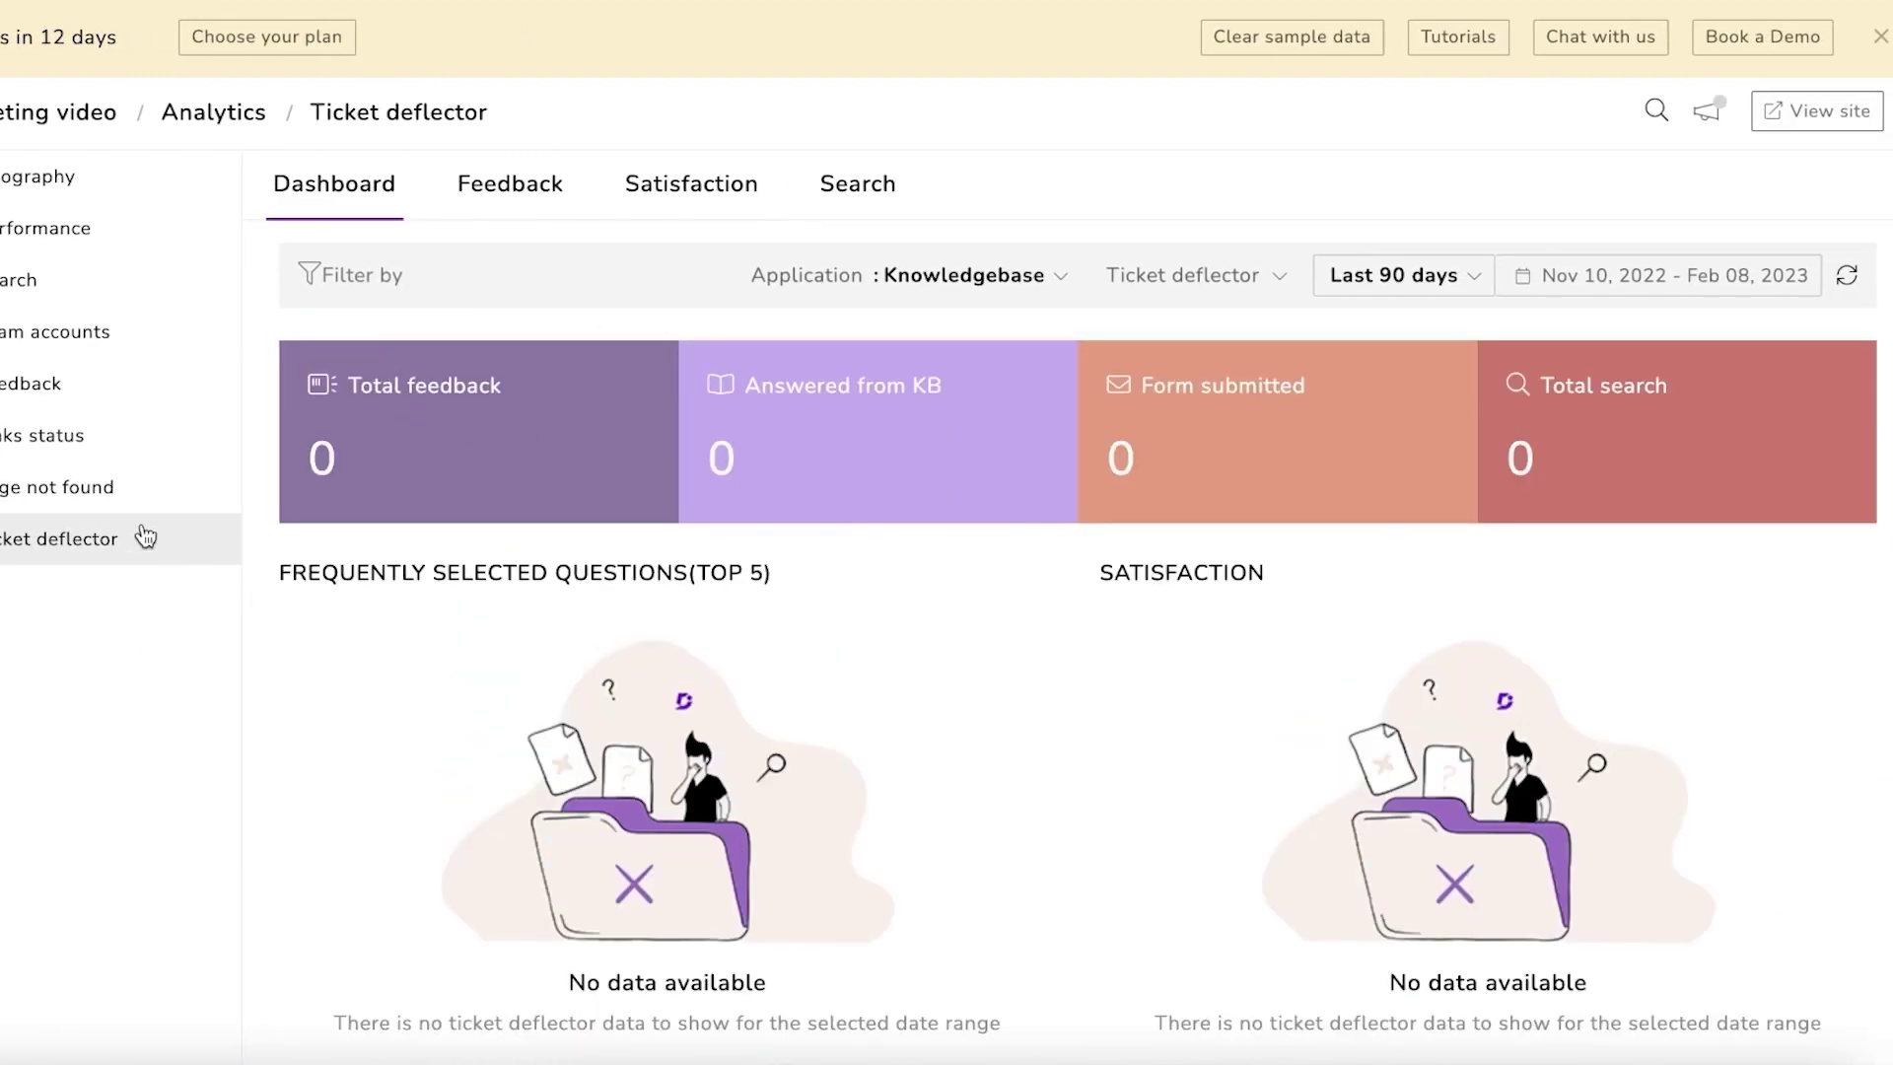
{"action": "scroll", "coordinate": [781, 545], "scroll_direction": "down", "scroll_amount": 3}
{"action": "scroll", "coordinate": [780, 545], "scroll_direction": "up", "scroll_amount": 3}
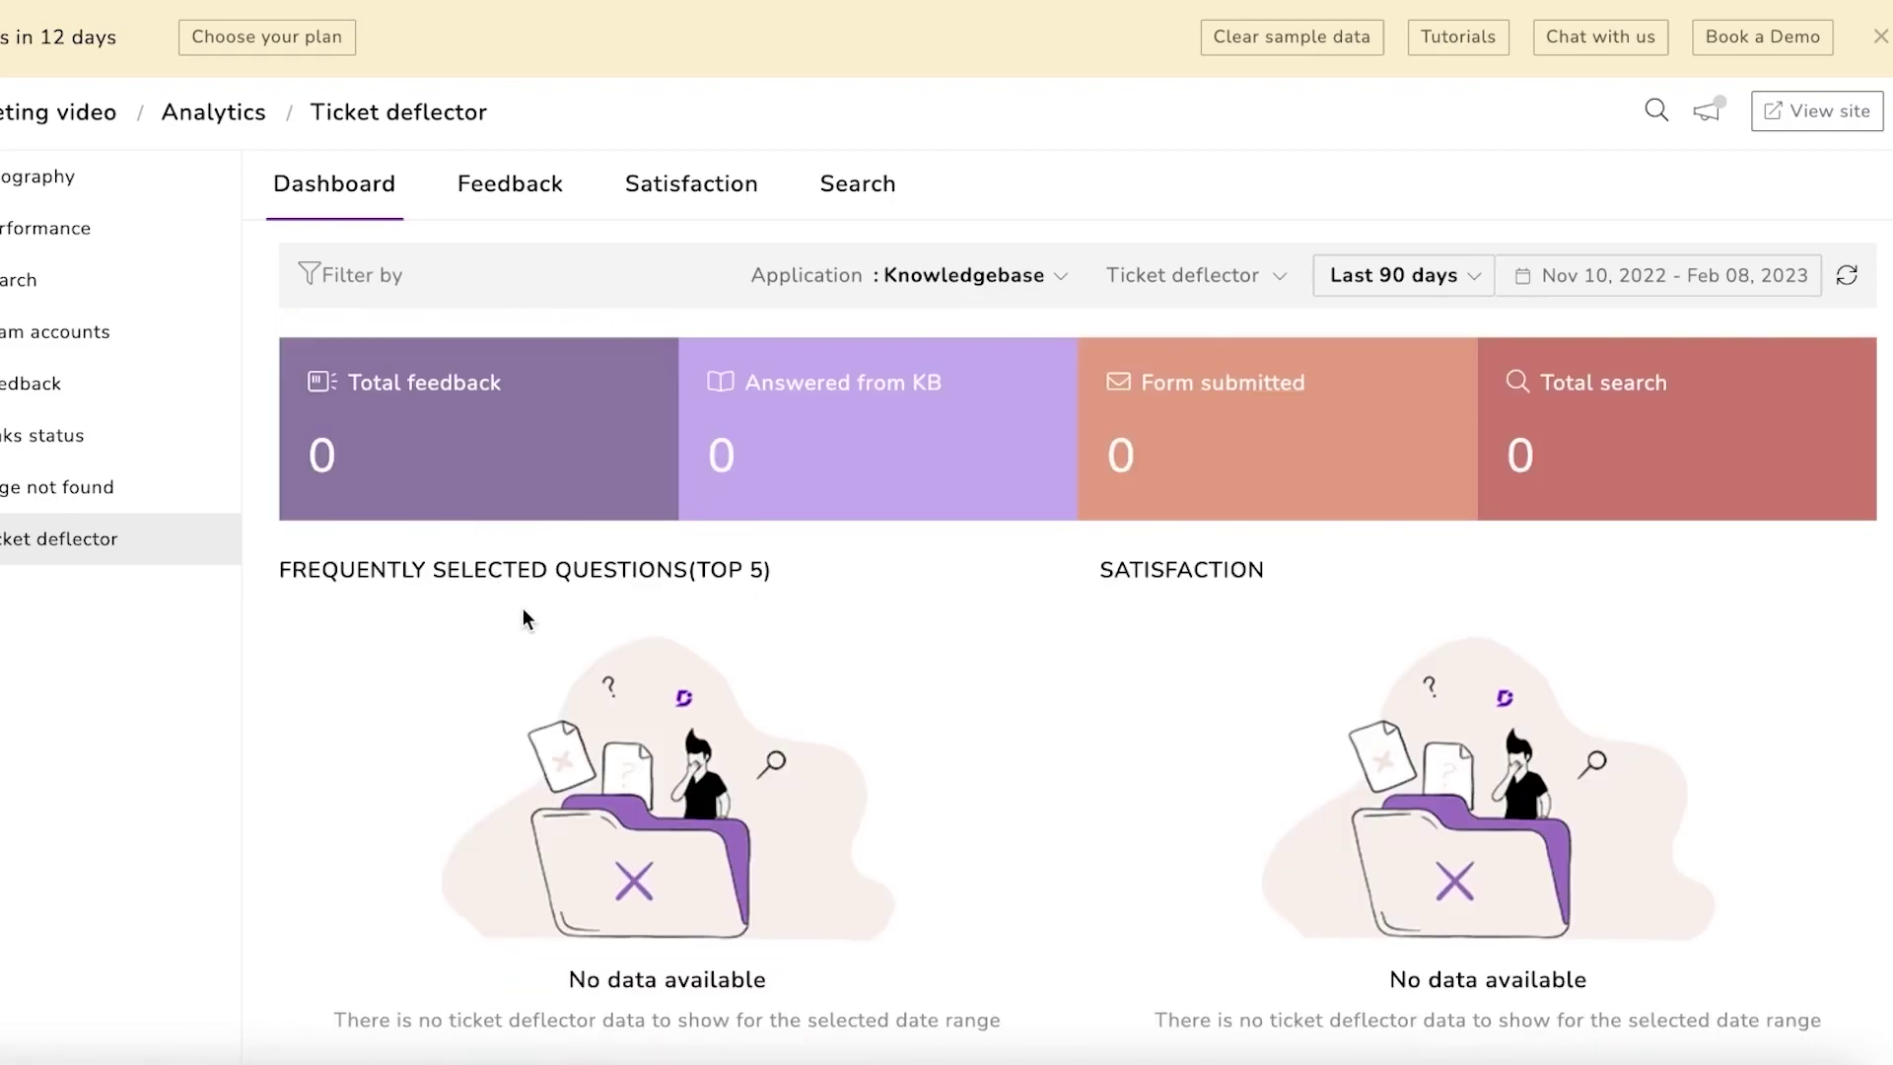
{"action": "scroll", "coordinate": [710, 562], "scroll_direction": "down", "scroll_amount": 1}
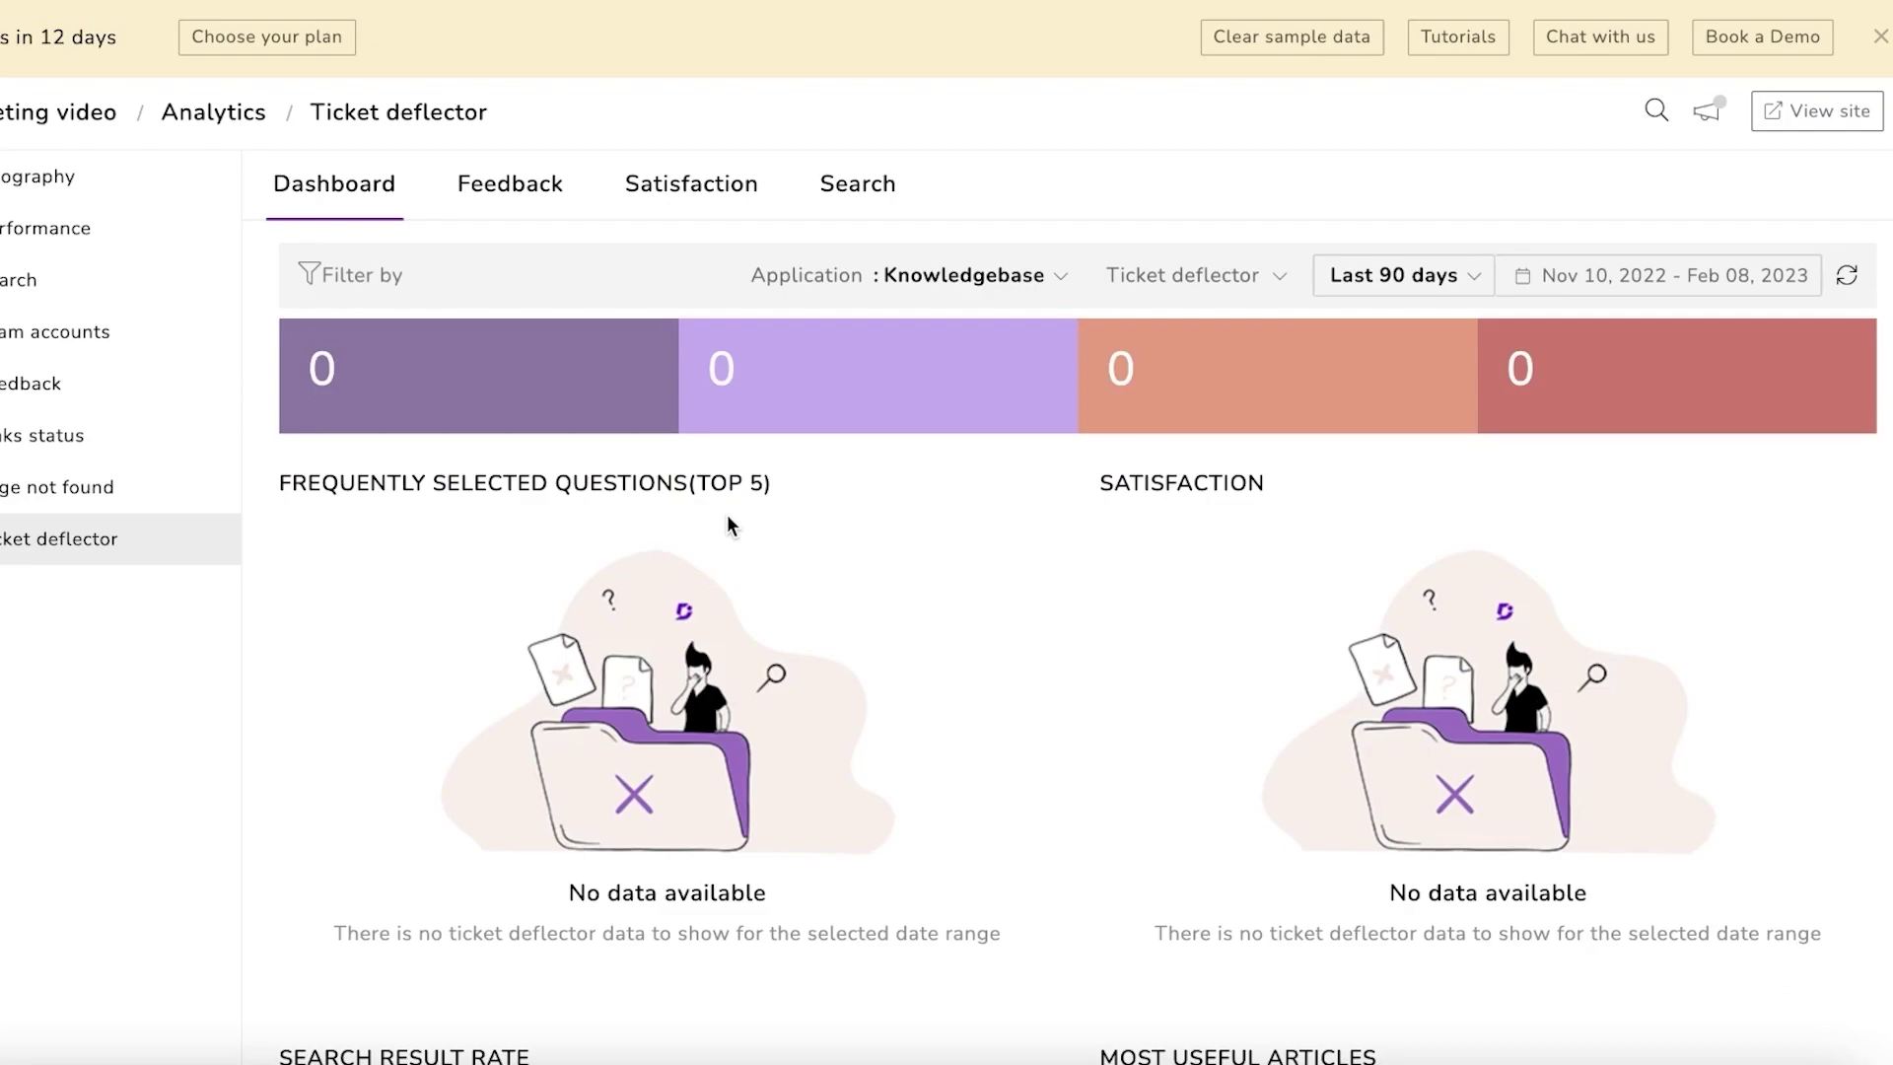
{"action": "scroll", "coordinate": [728, 523], "scroll_direction": "down", "scroll_amount": 1}
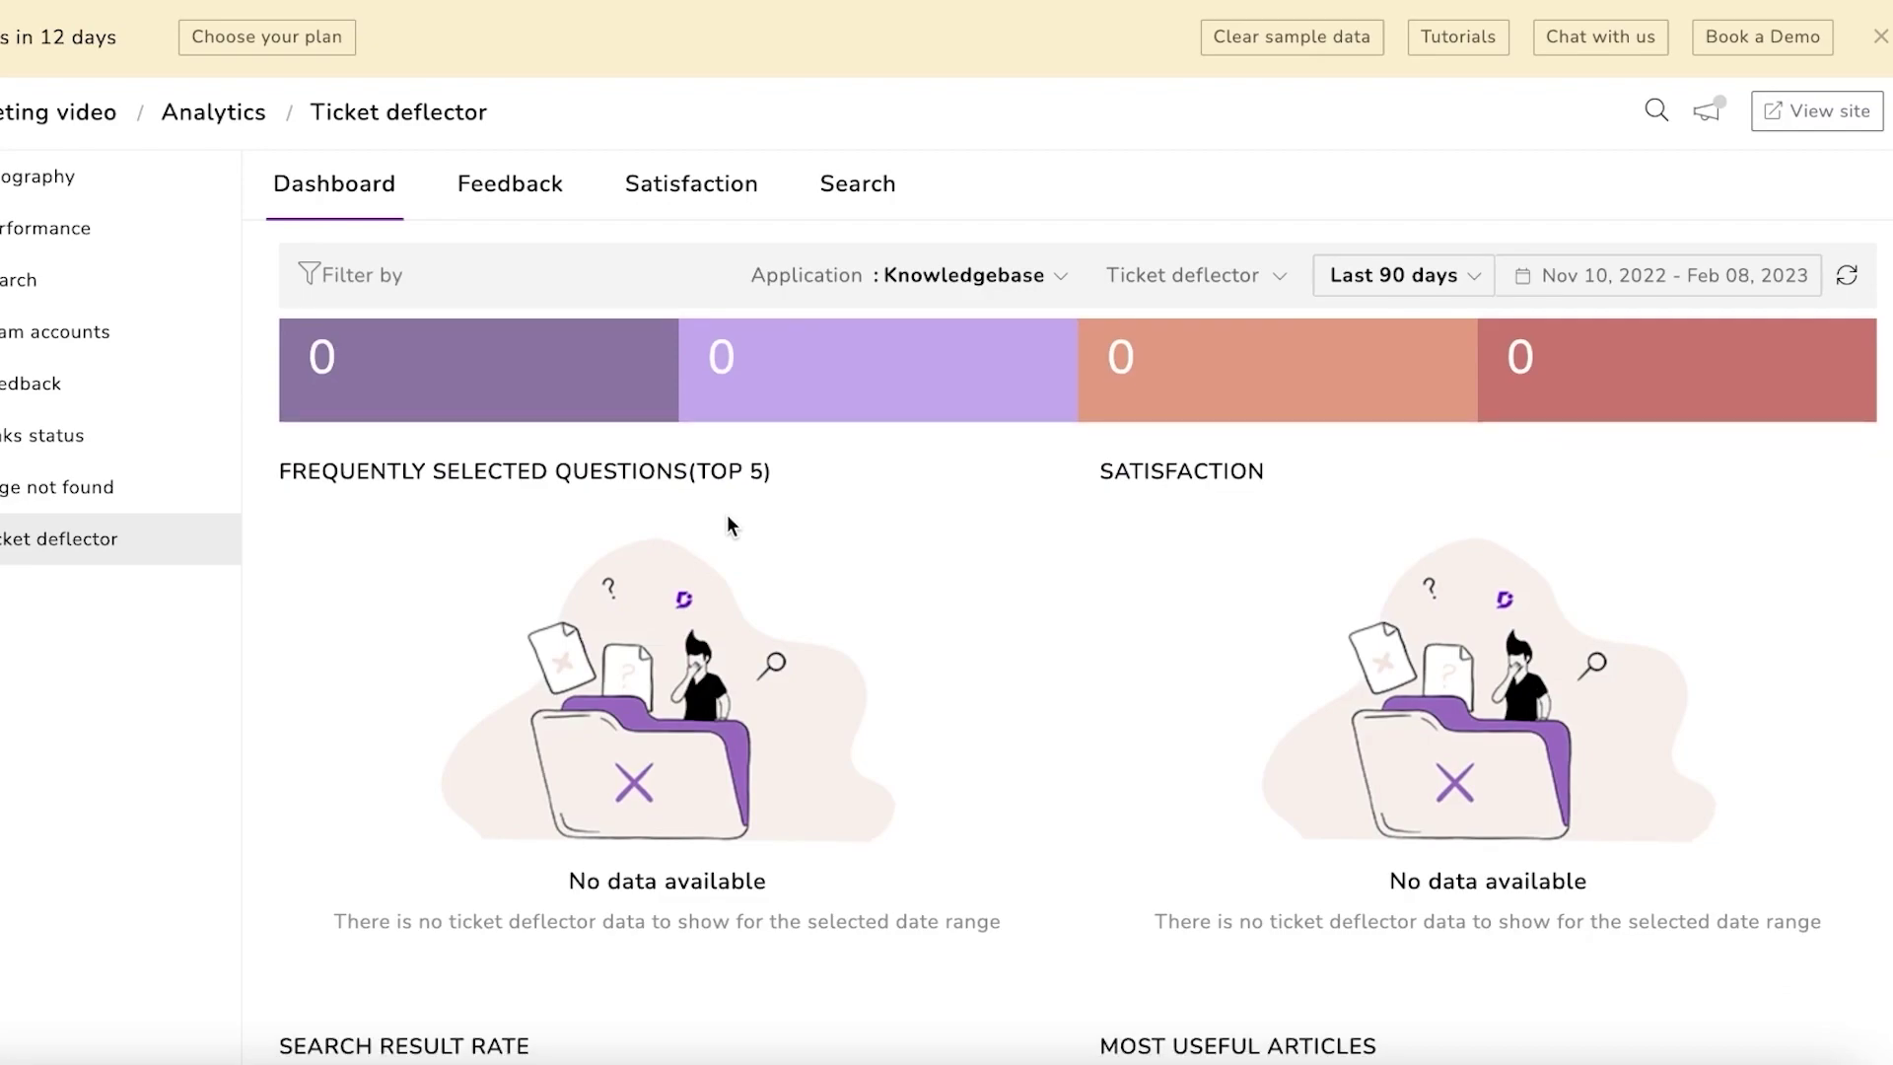
{"action": "scroll", "coordinate": [1254, 557], "scroll_direction": "down", "scroll_amount": 2}
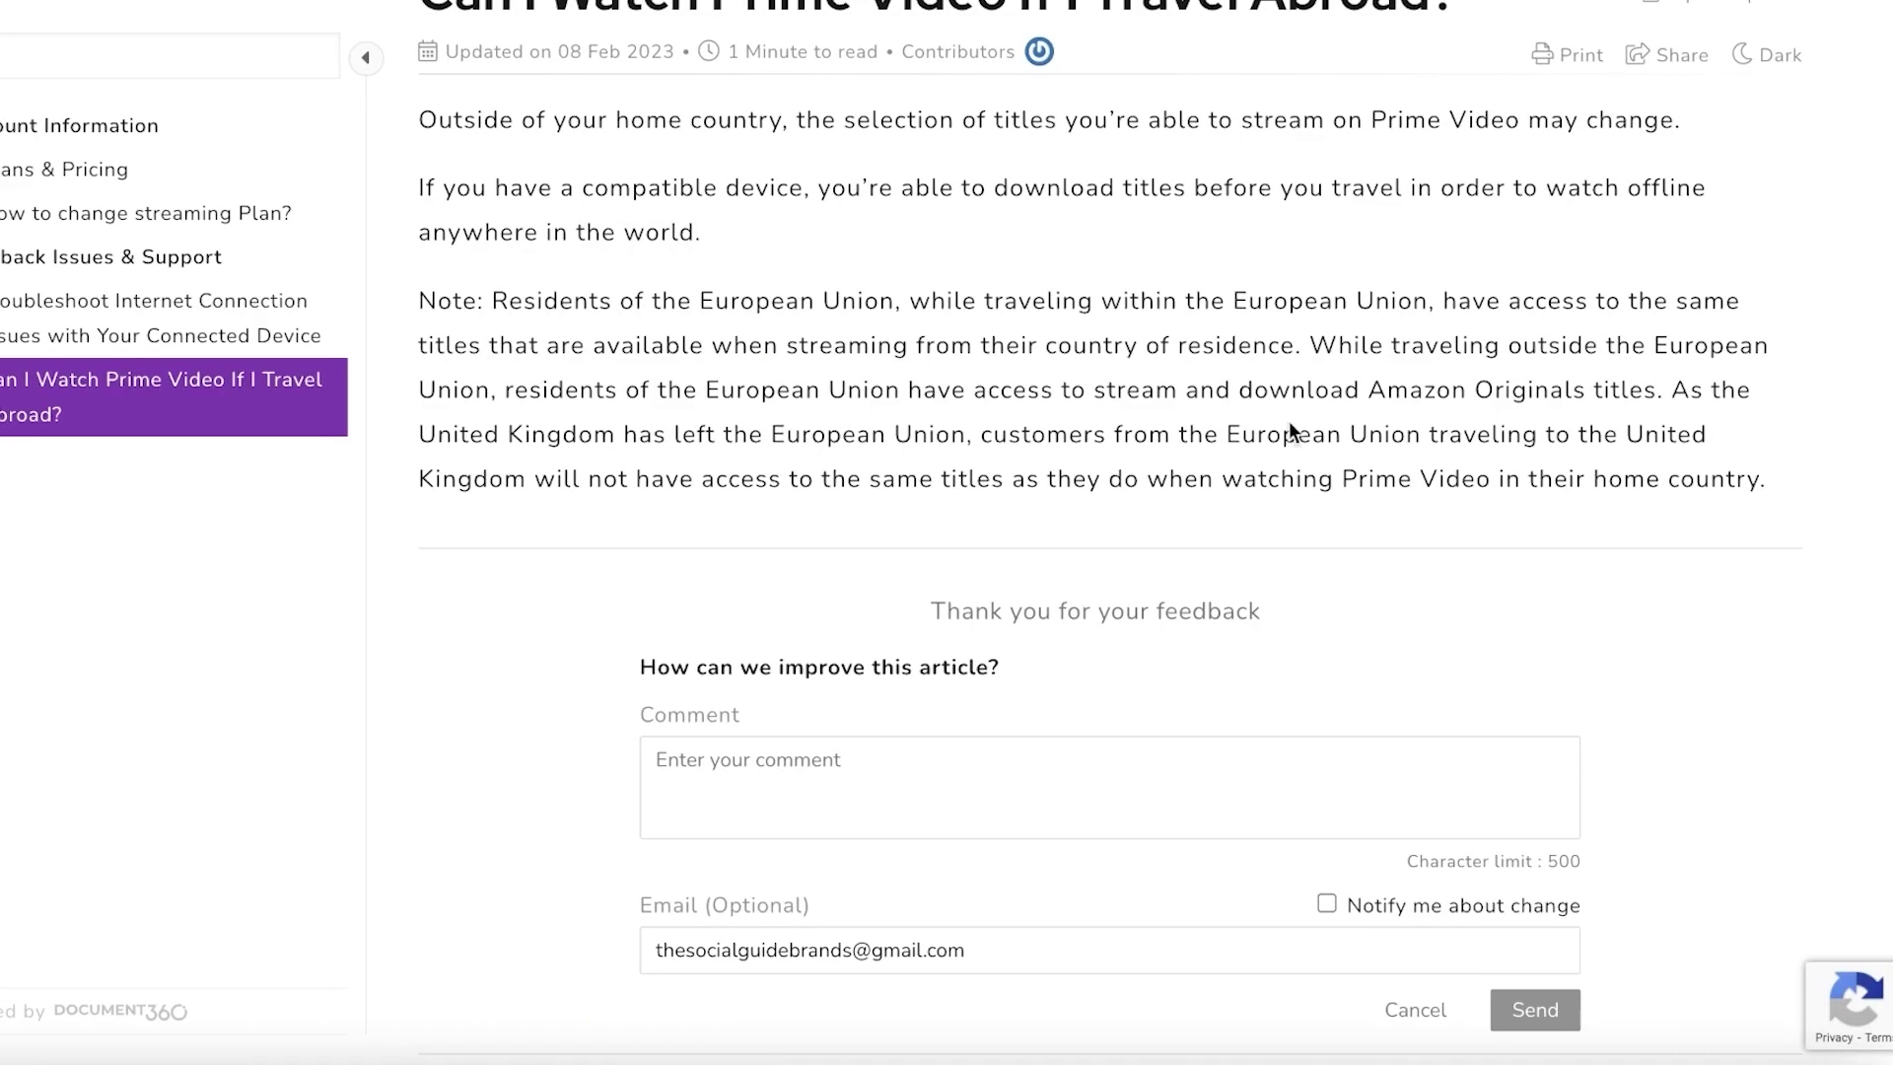
Step: Switch to the published site, open the Troubleshoot Internet Connection Issues with Your Connected Device article, and rate it as helpful
{"action": "left_click", "coordinate": [300, 316]}
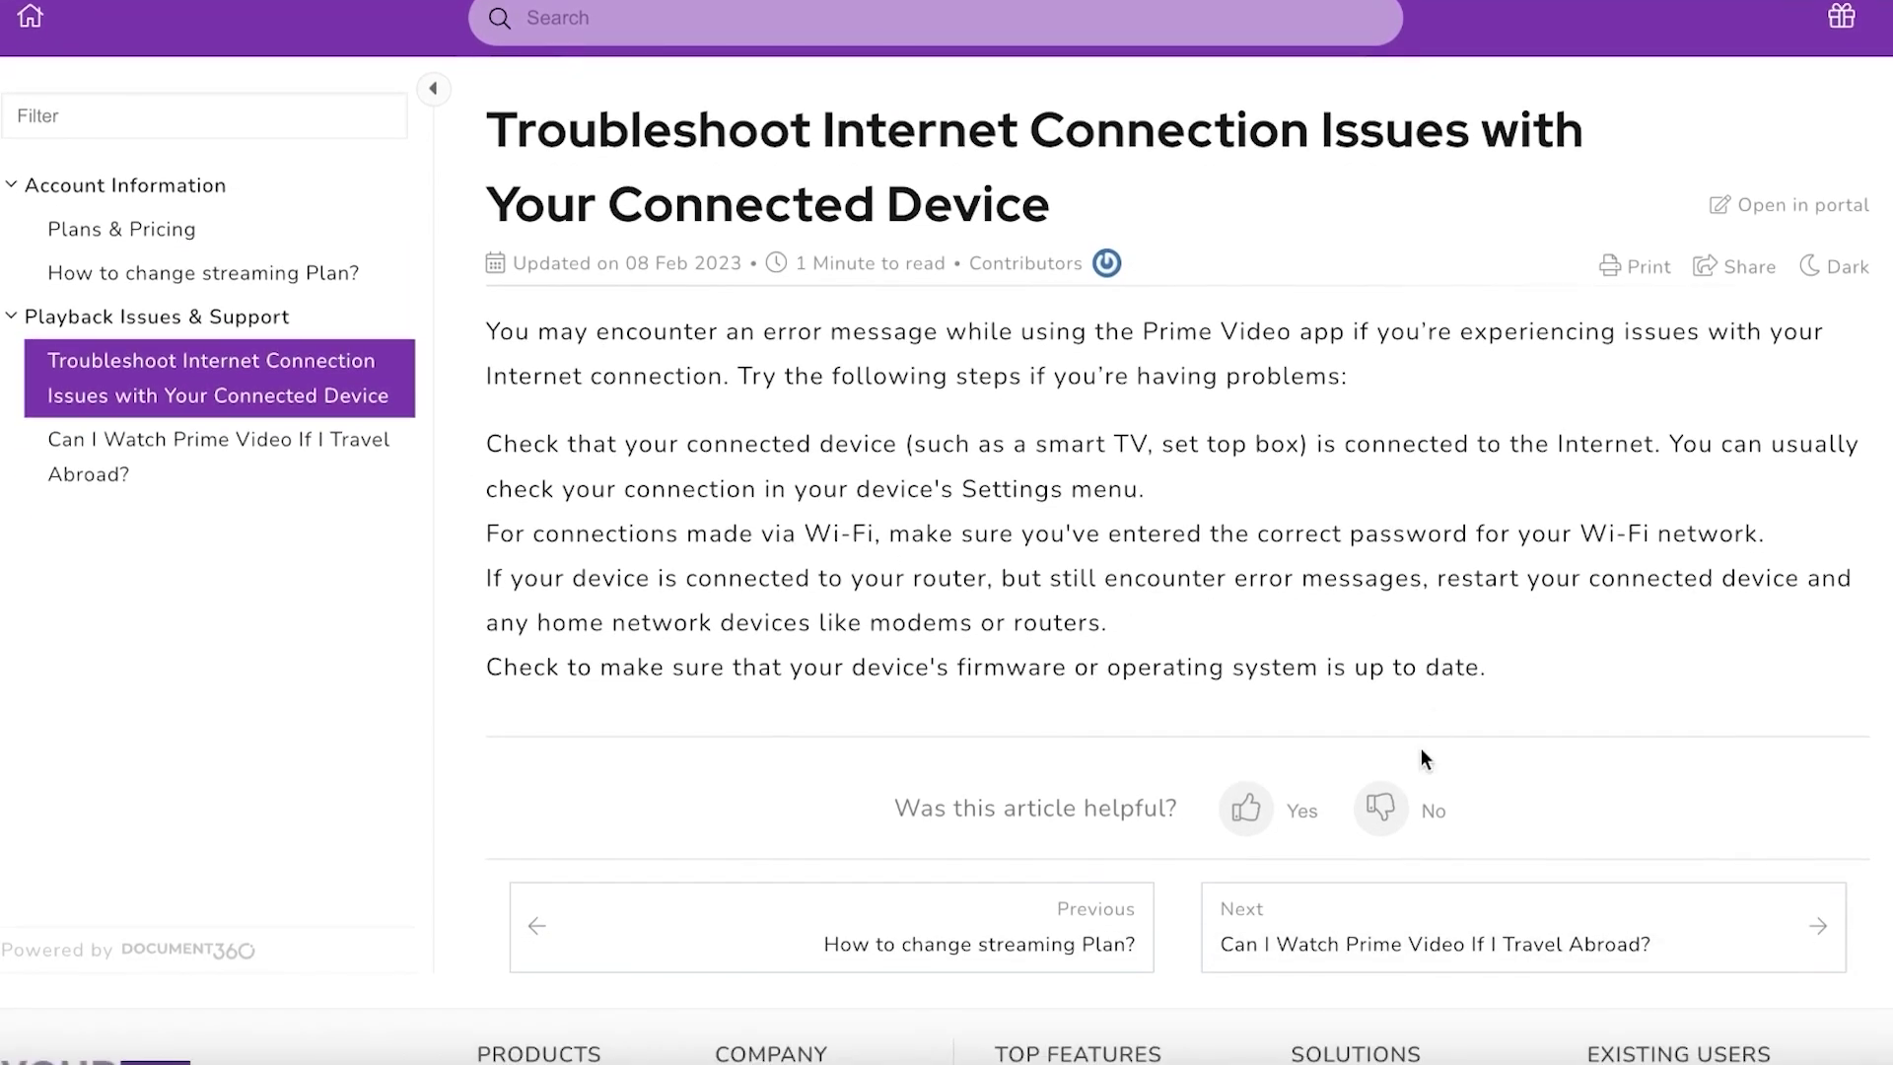
{"action": "left_click", "coordinate": [1245, 808]}
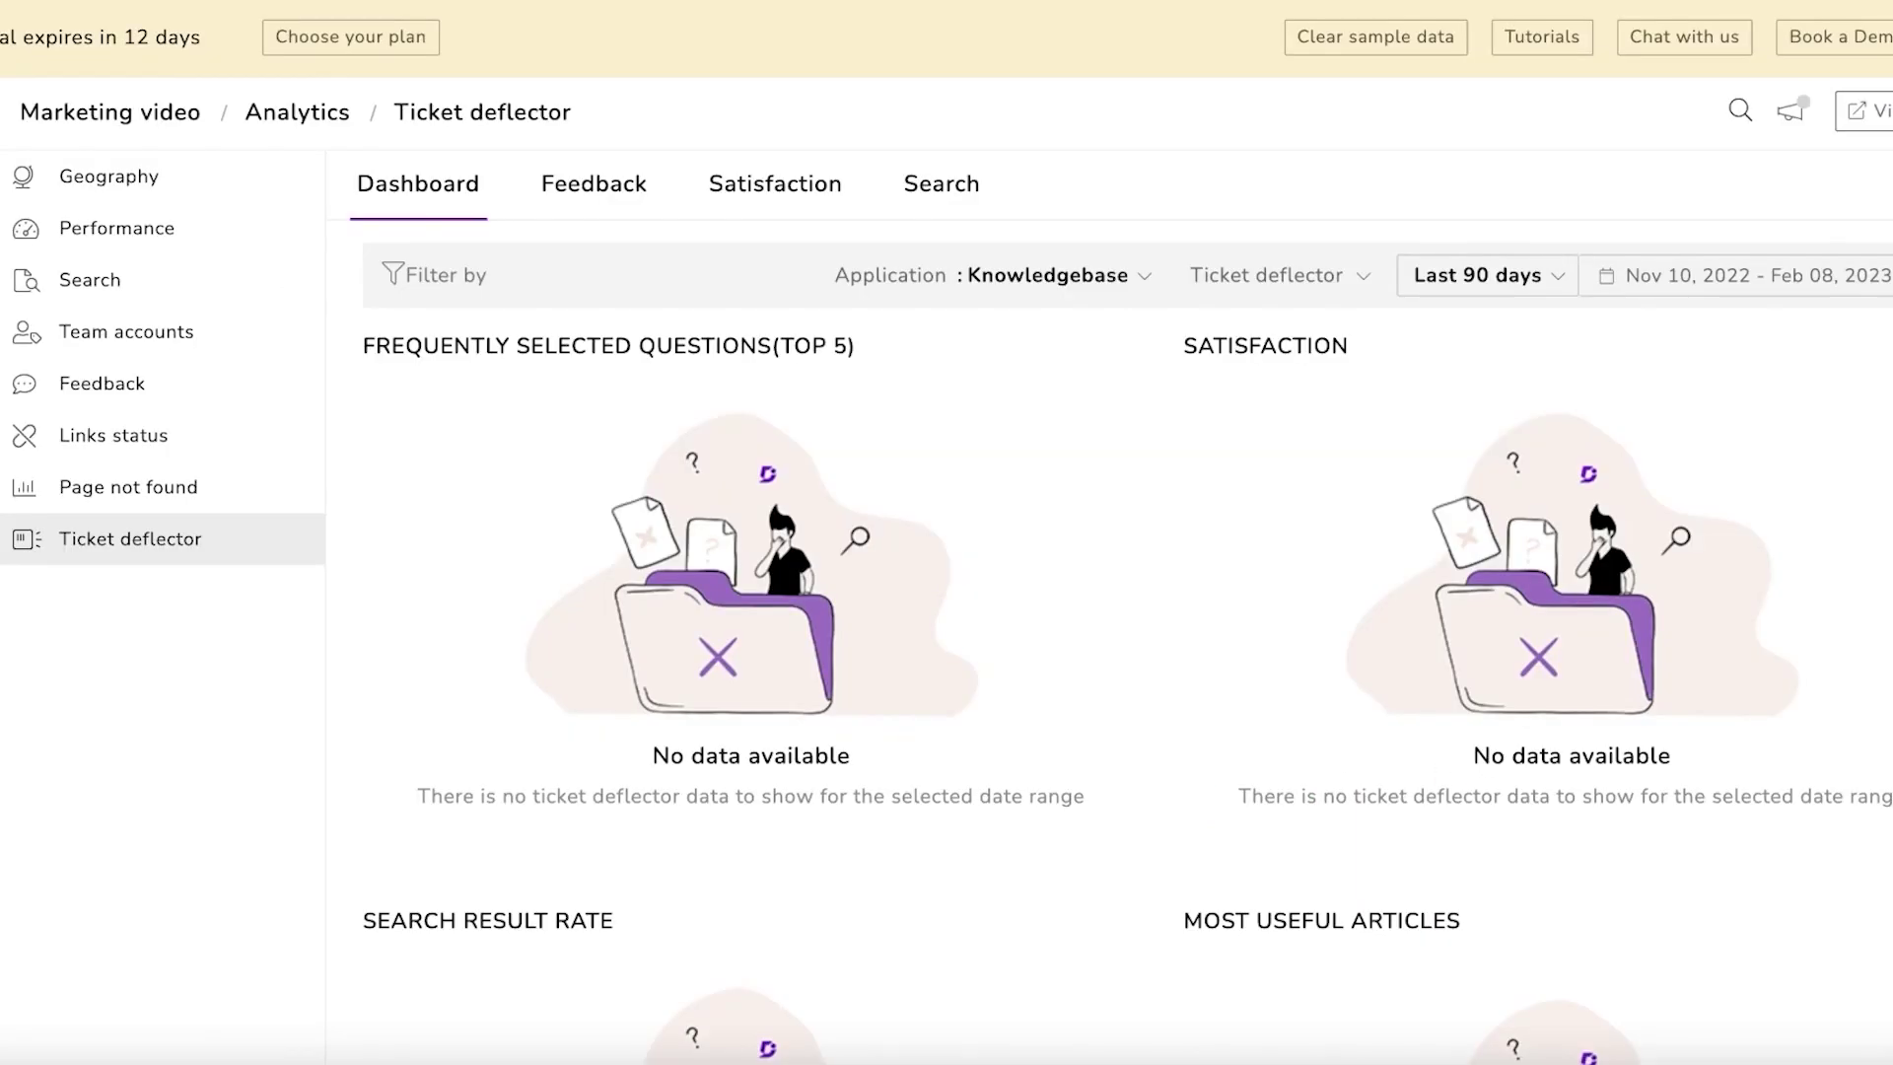
Step: Review the rest of the Ticket deflector dashboard in the portal, followed by its Feedback, Satisfaction and Search views
{"action": "scroll", "coordinate": [984, 547], "scroll_direction": "down", "scroll_amount": 5}
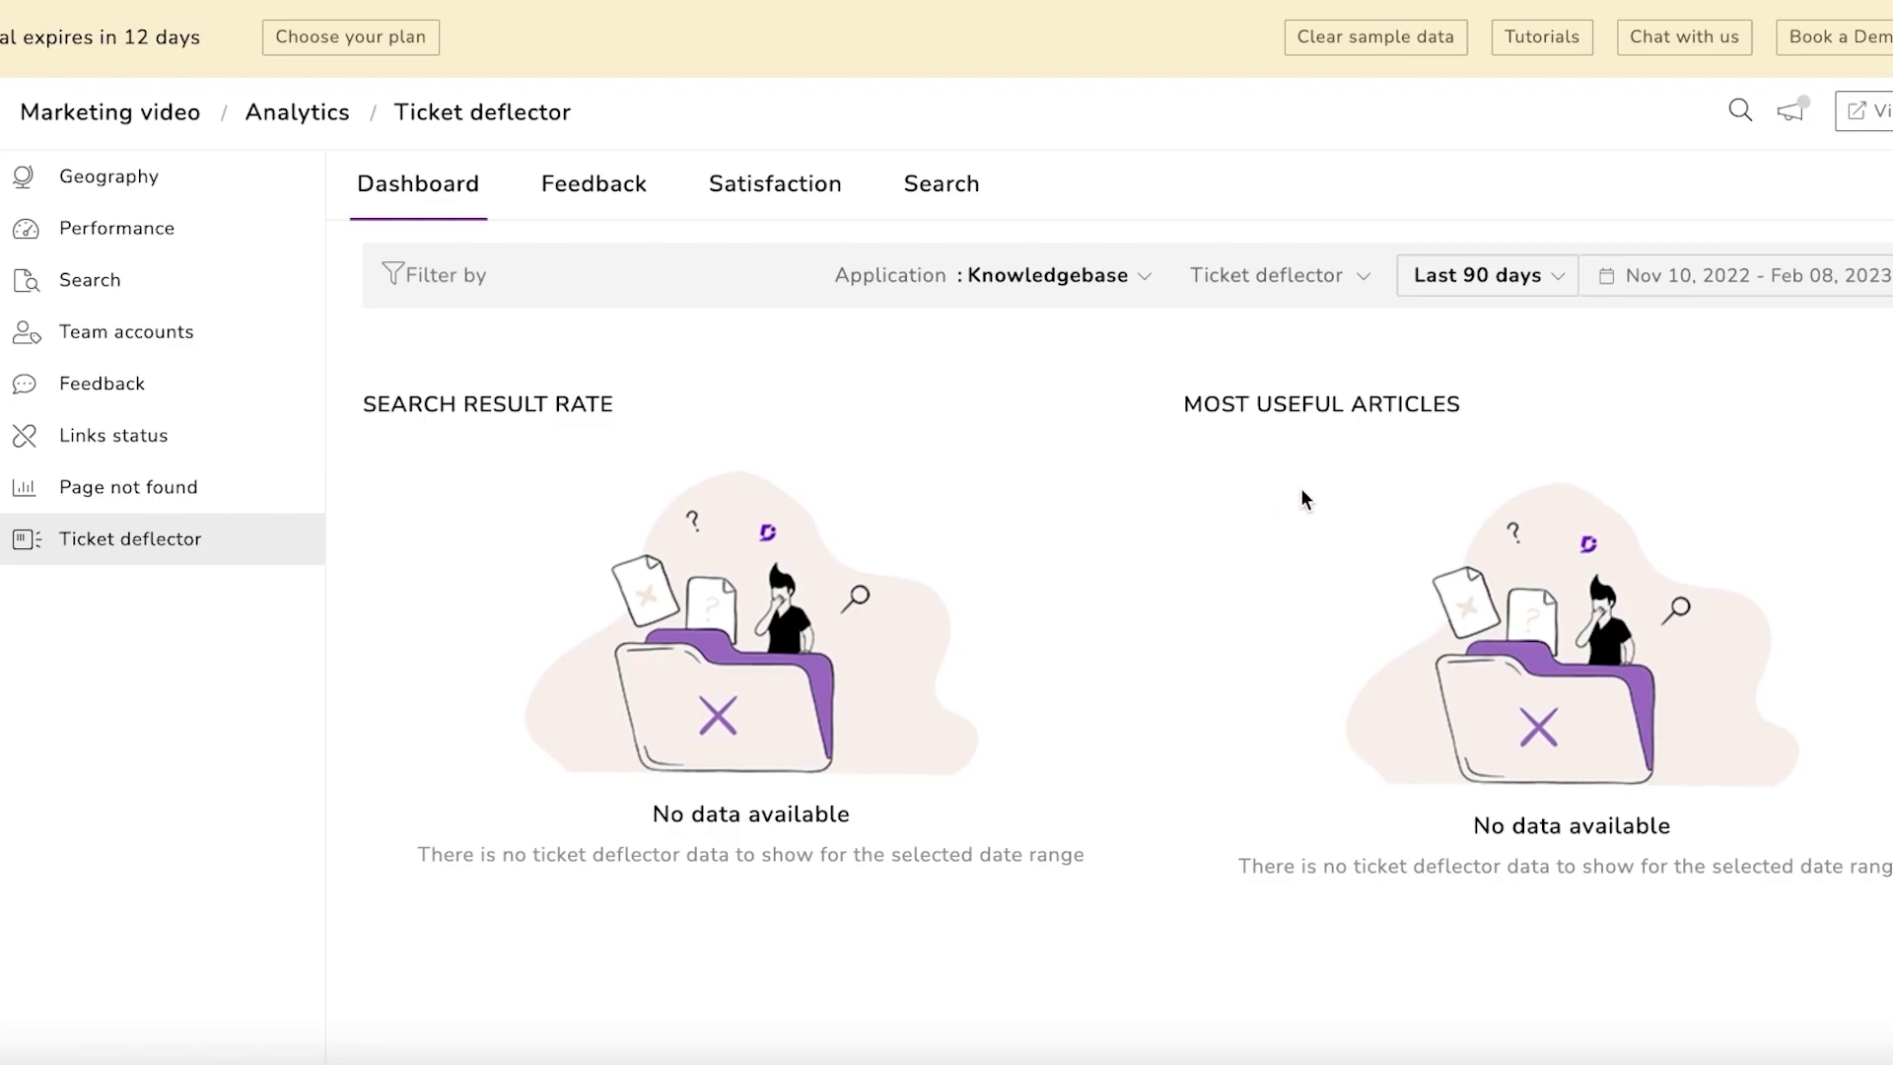
{"action": "scroll", "coordinate": [1293, 481], "scroll_direction": "up", "scroll_amount": 1}
{"action": "scroll", "coordinate": [1292, 482], "scroll_direction": "down", "scroll_amount": 1}
{"action": "left_click", "coordinate": [631, 192]}
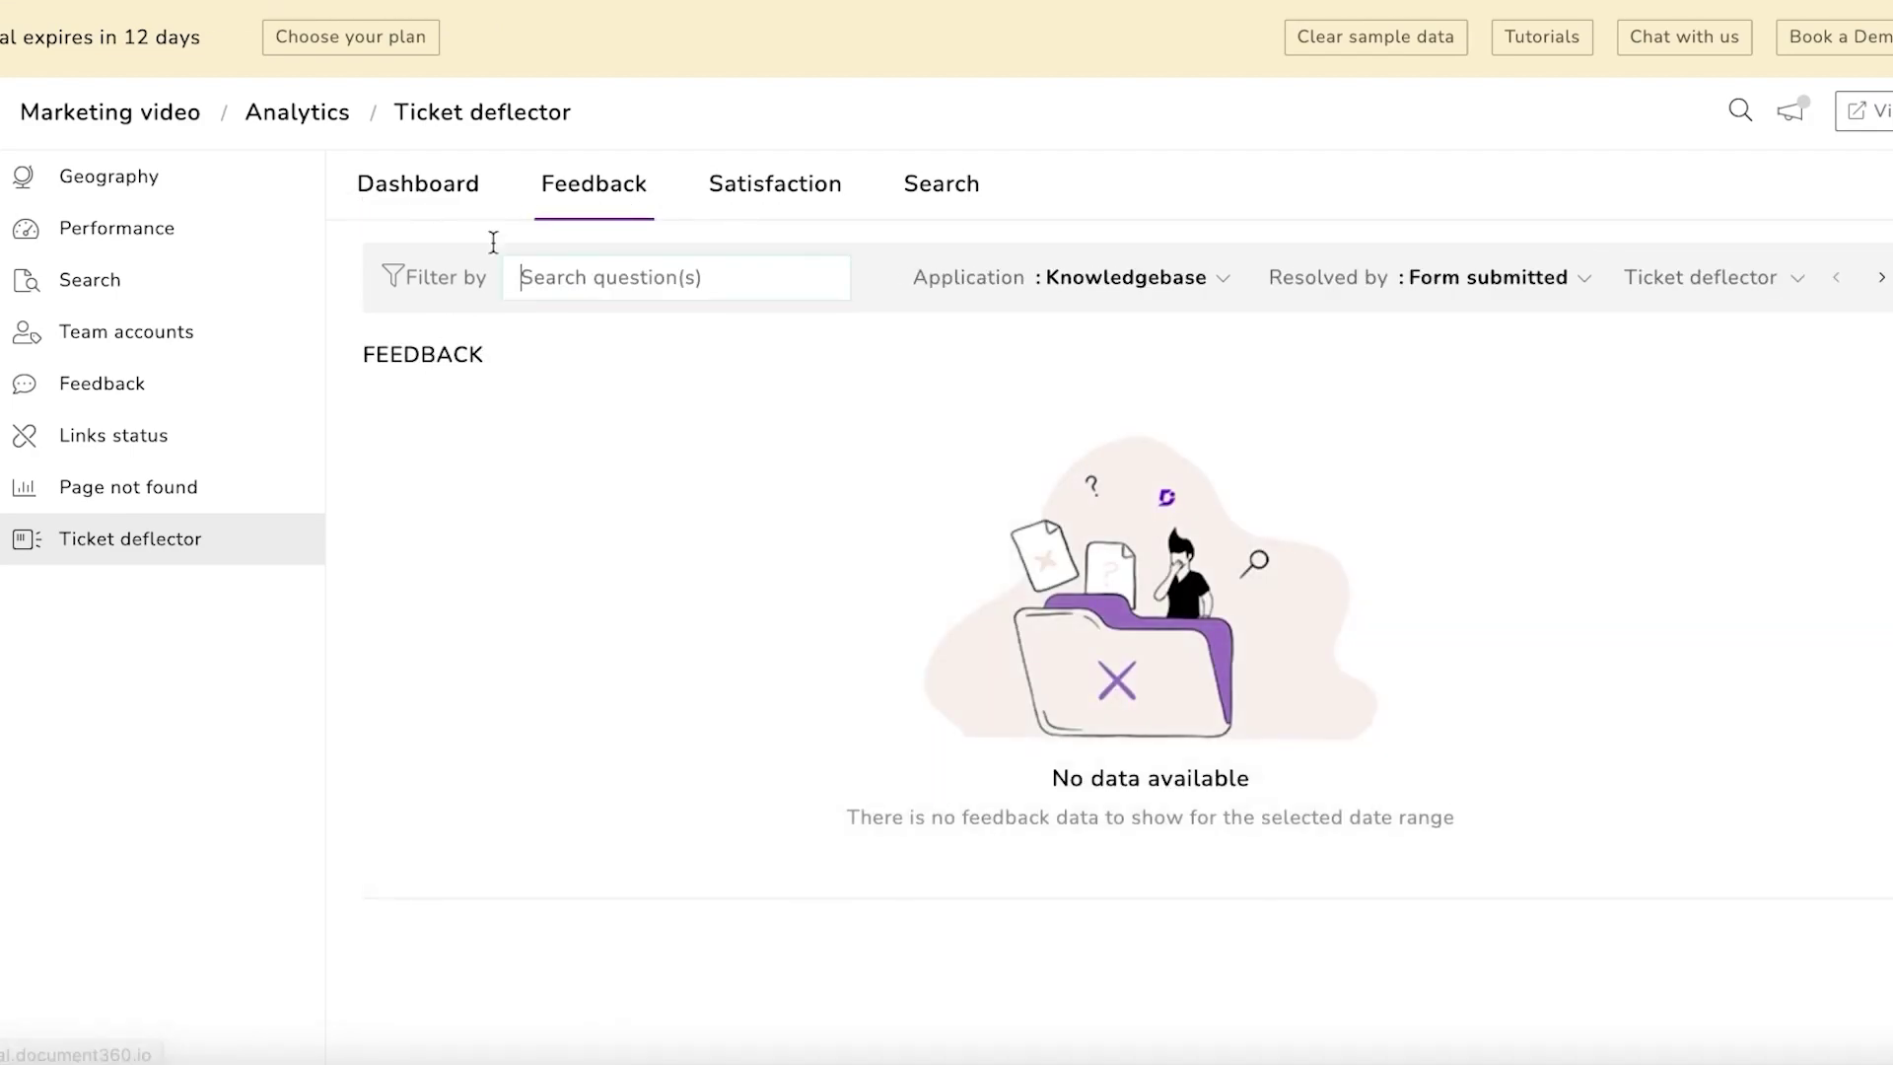
{"action": "left_click", "coordinate": [738, 199]}
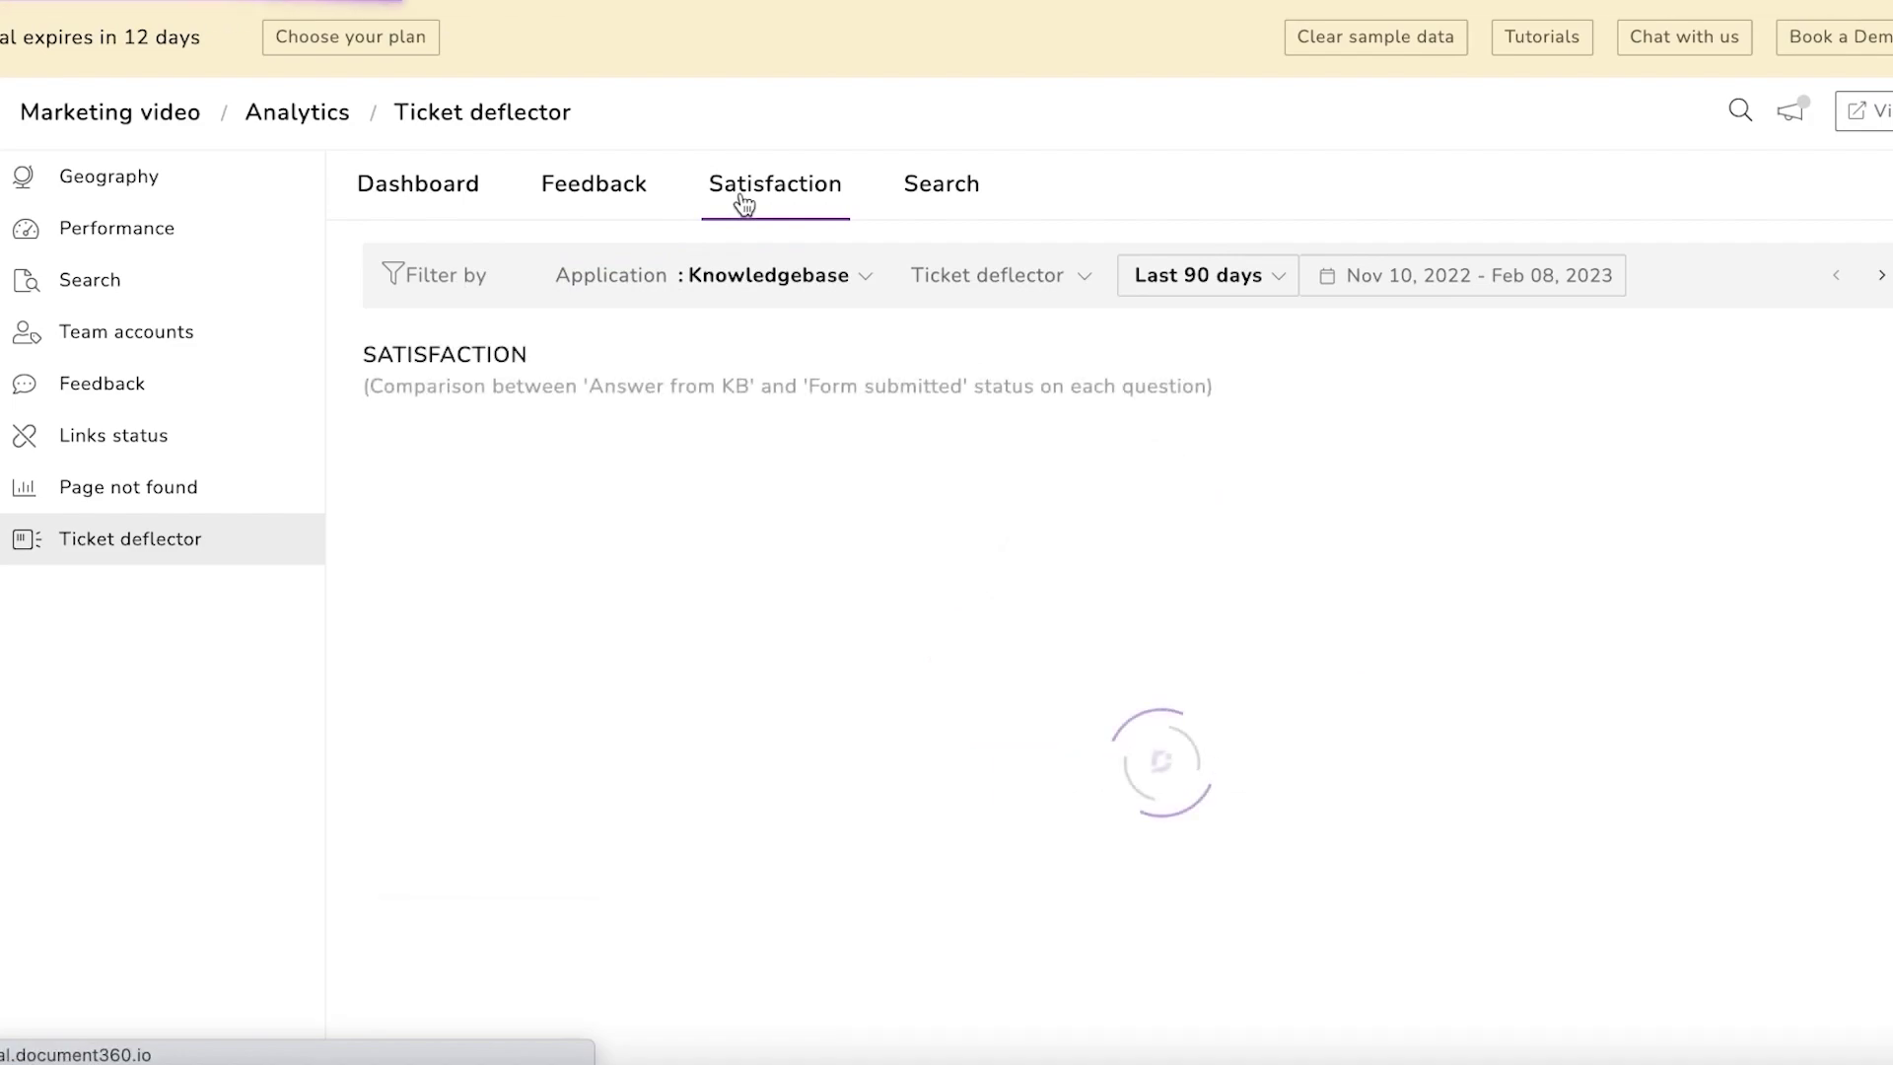
{"action": "left_click", "coordinate": [945, 192]}
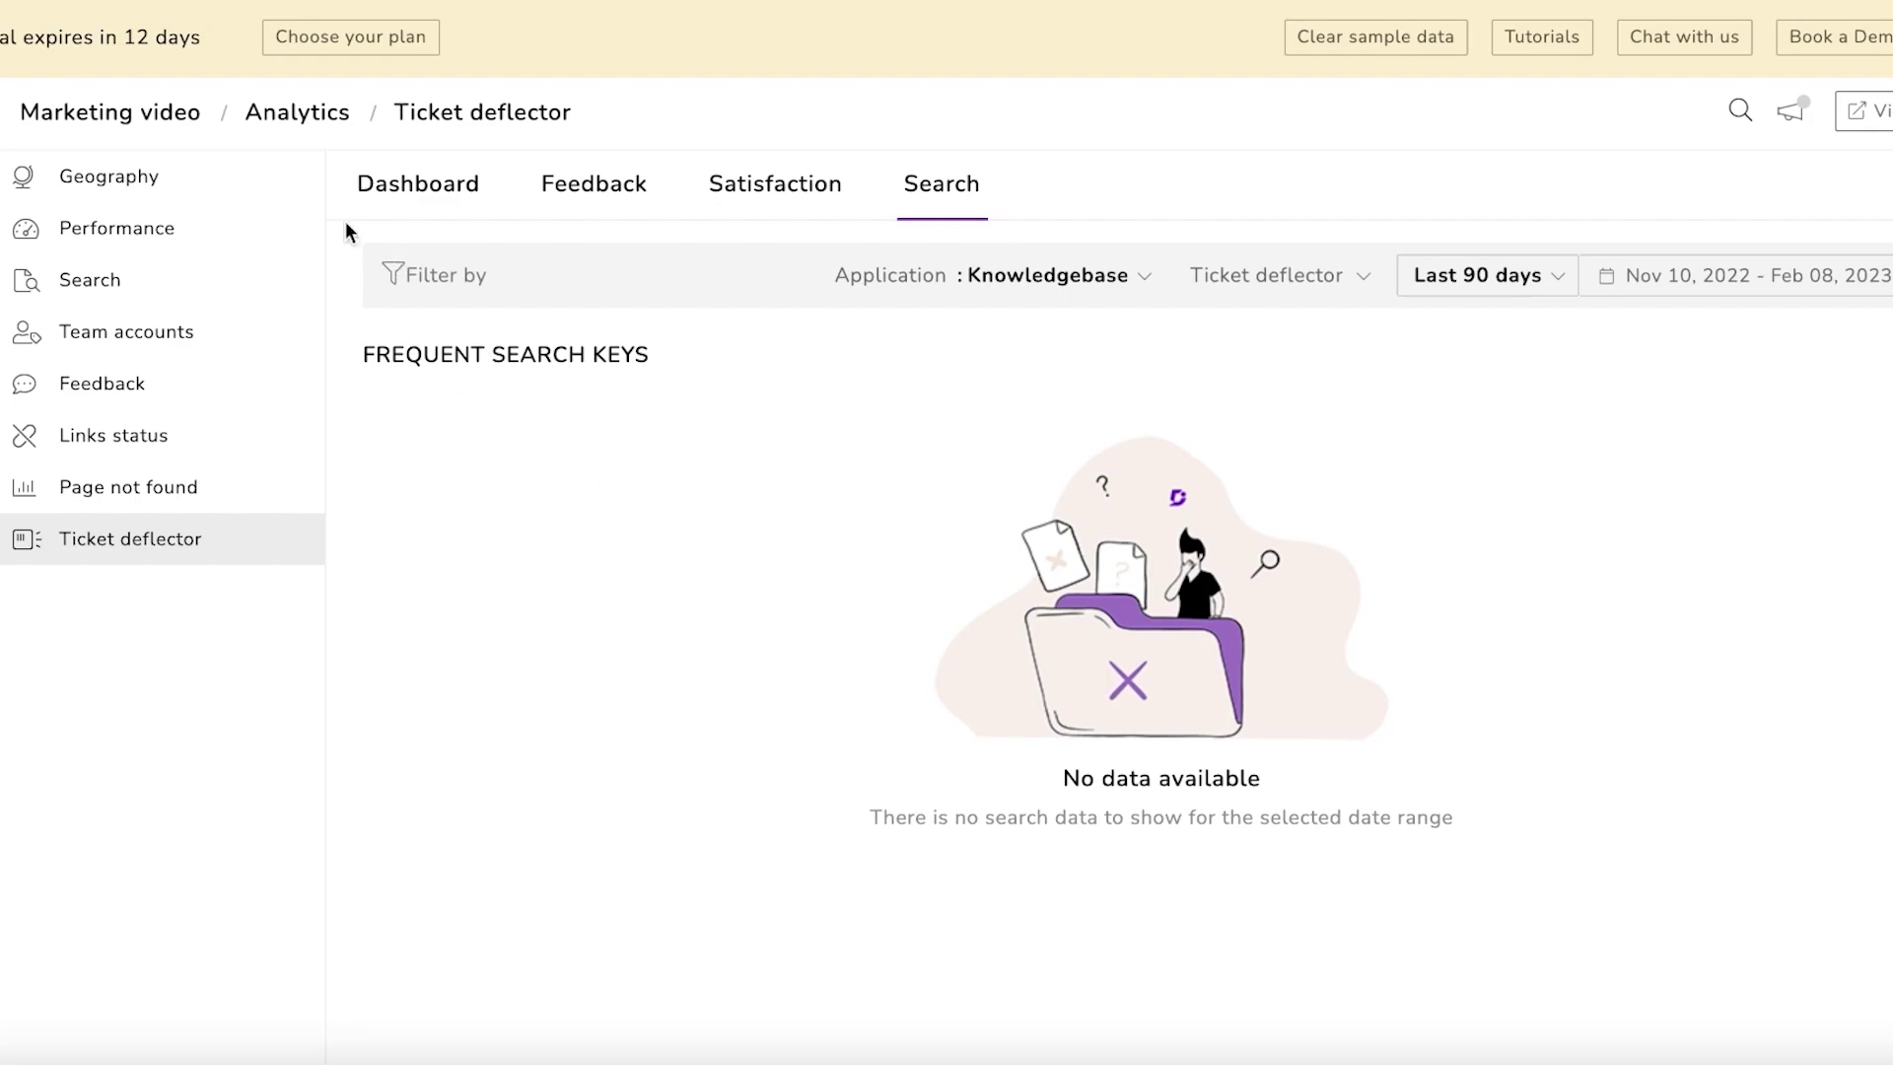
Step: Visit Documentation briefly, return to the Ticket deflector analytics, and view its Feedback and Satisfaction reports
{"action": "left_click", "coordinate": [18, 189]}
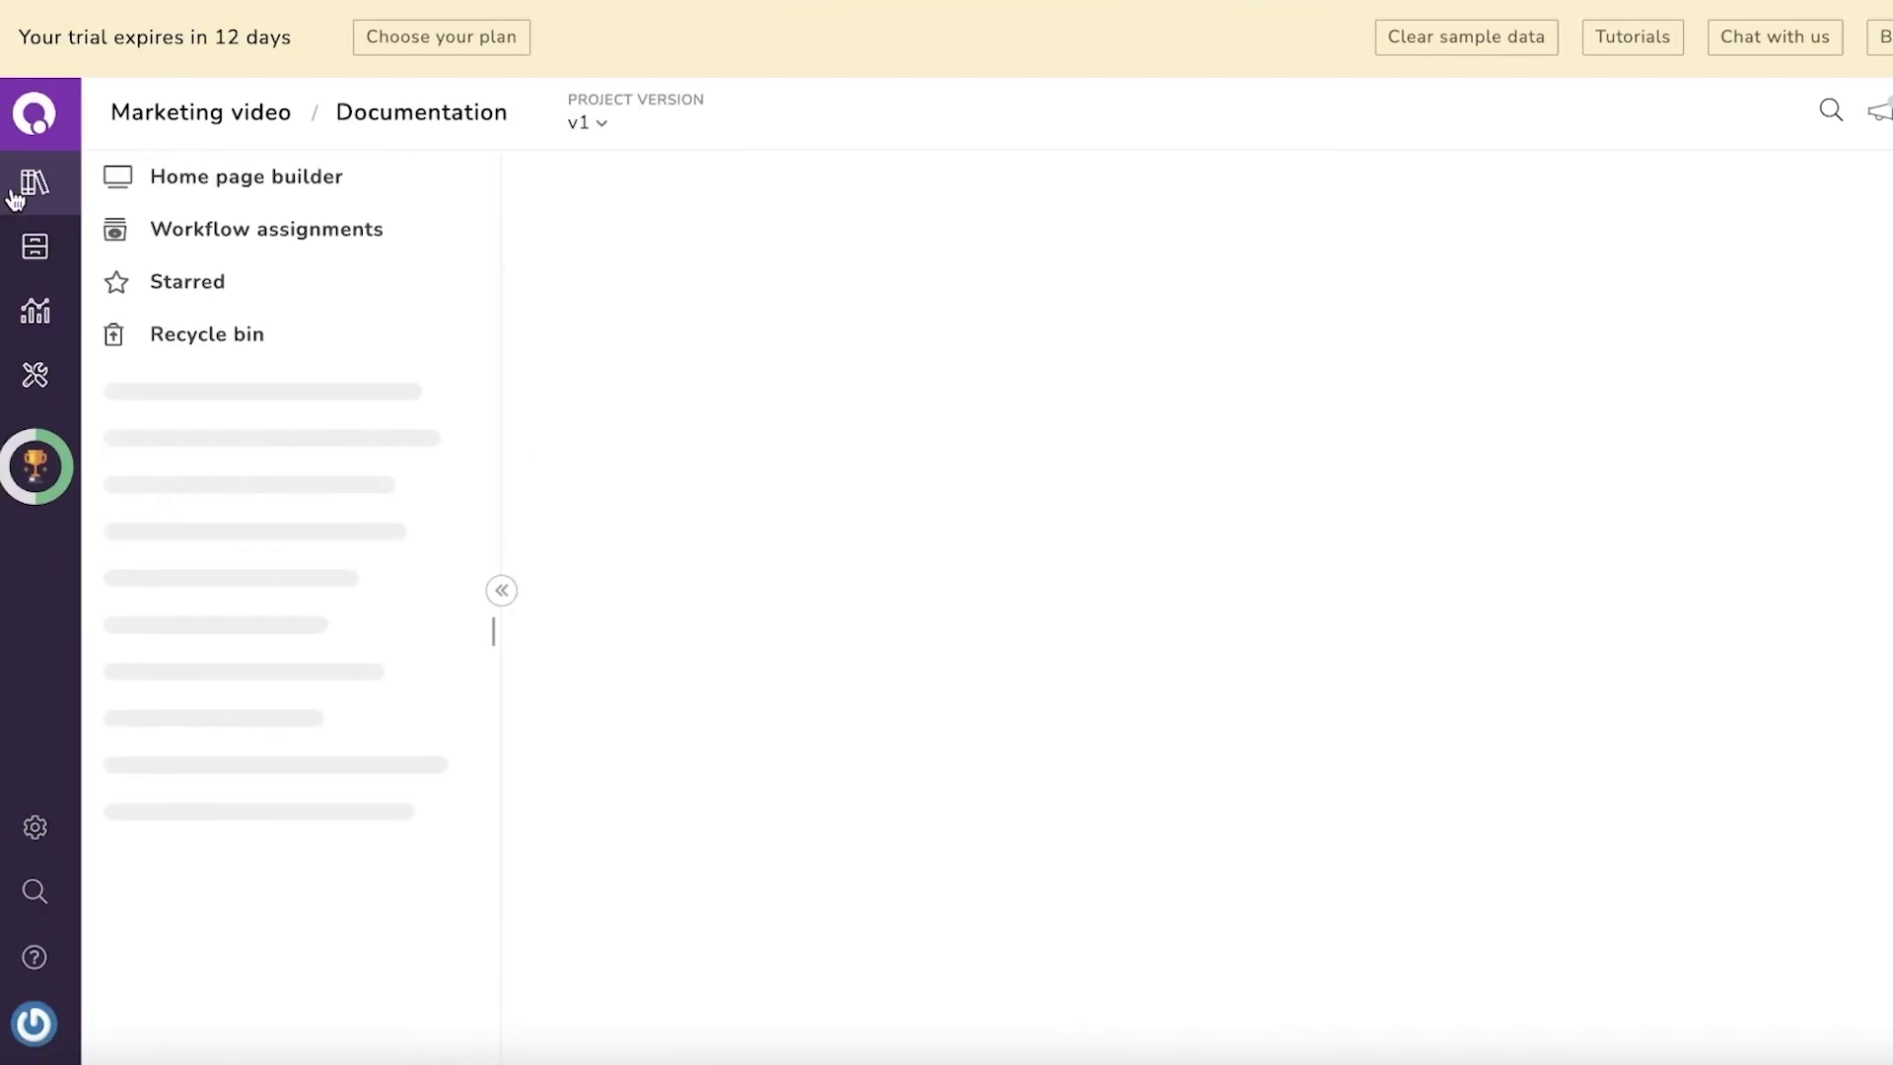
{"action": "left_click", "coordinate": [32, 317]}
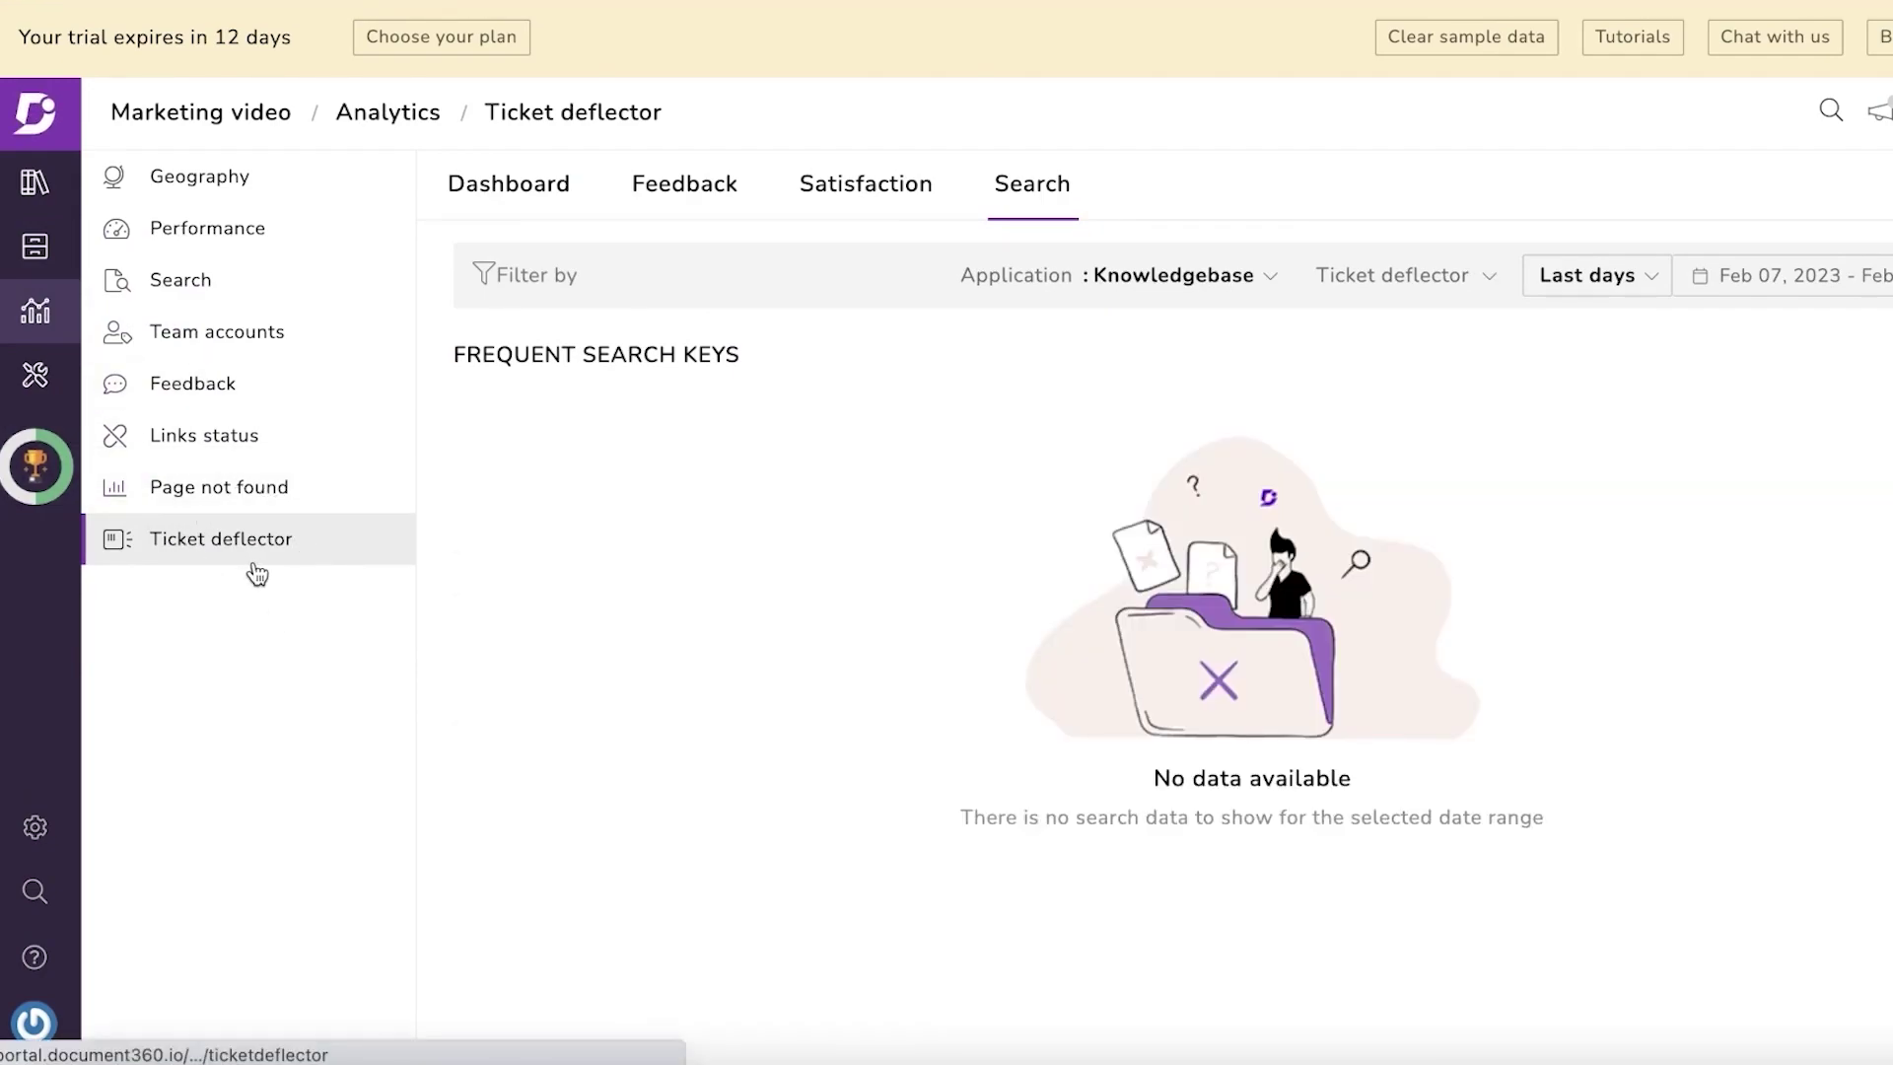
{"action": "left_click", "coordinate": [666, 205]}
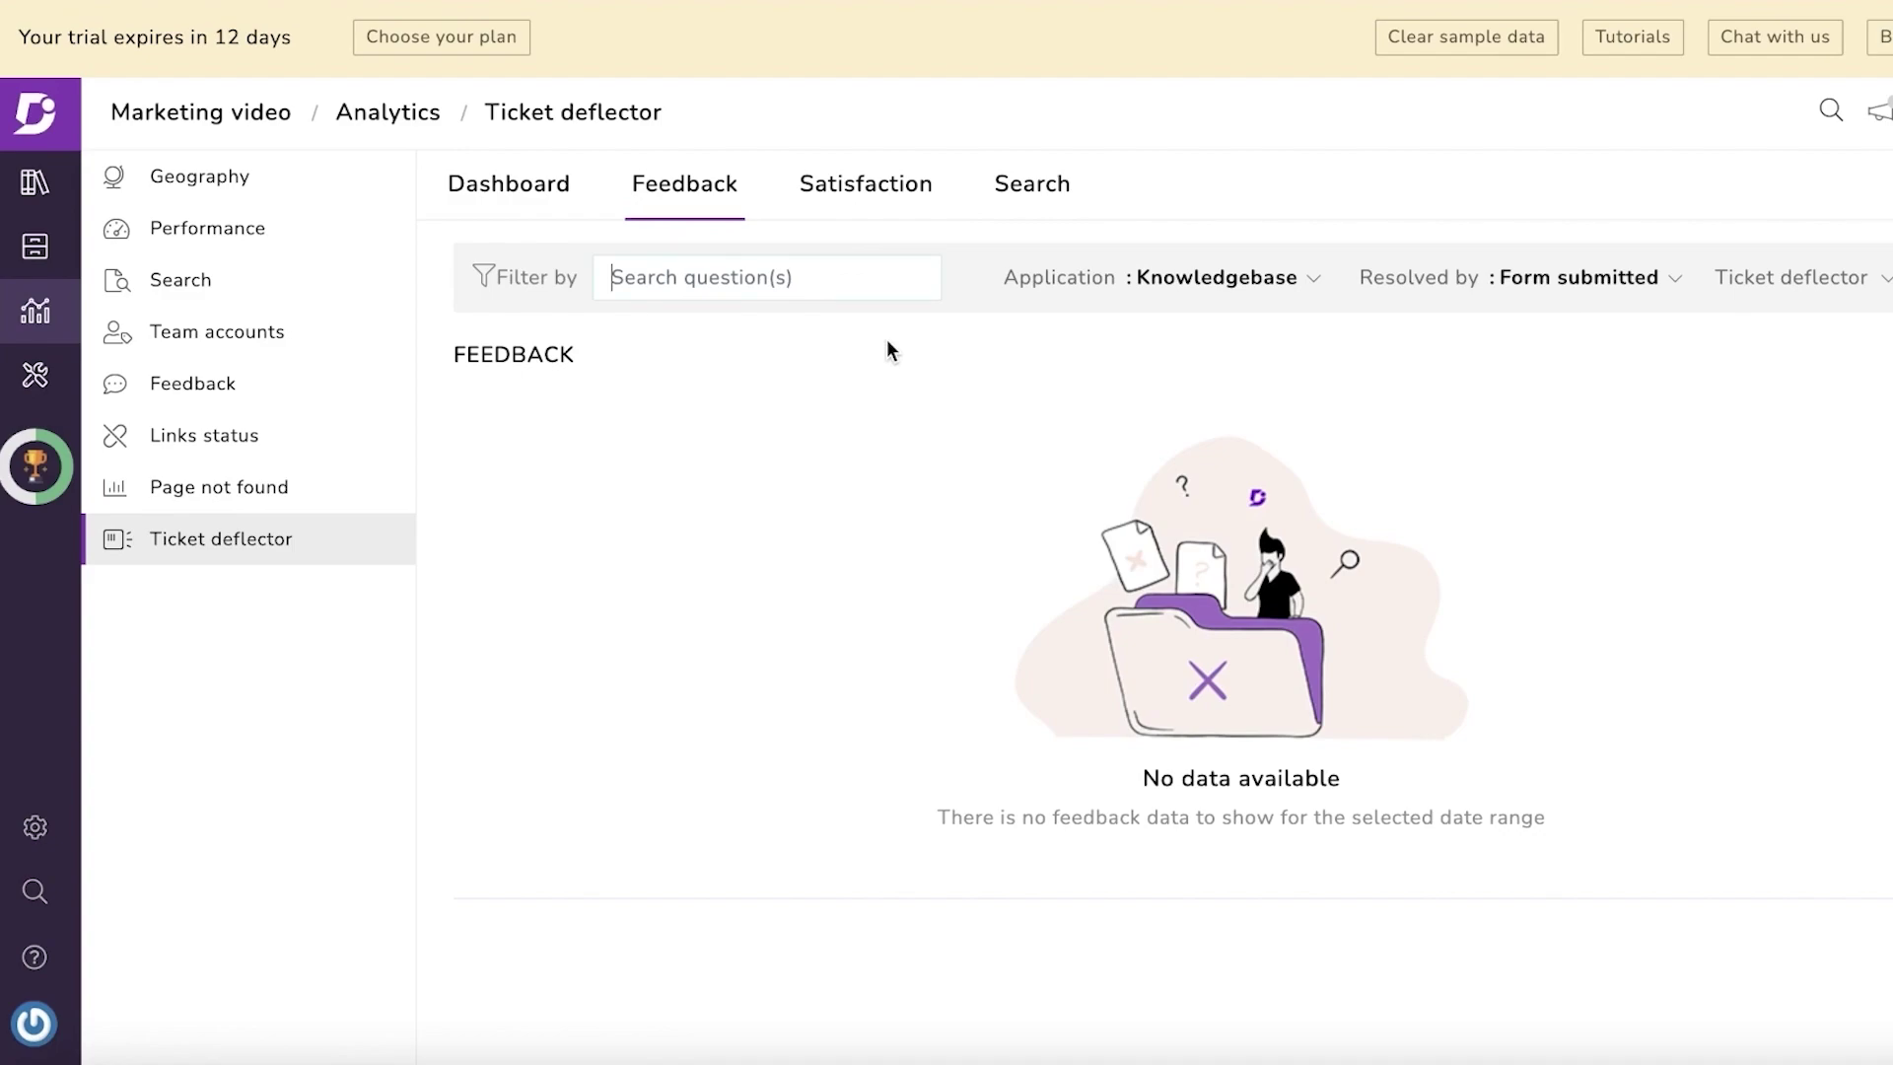
{"action": "left_click", "coordinate": [879, 183]}
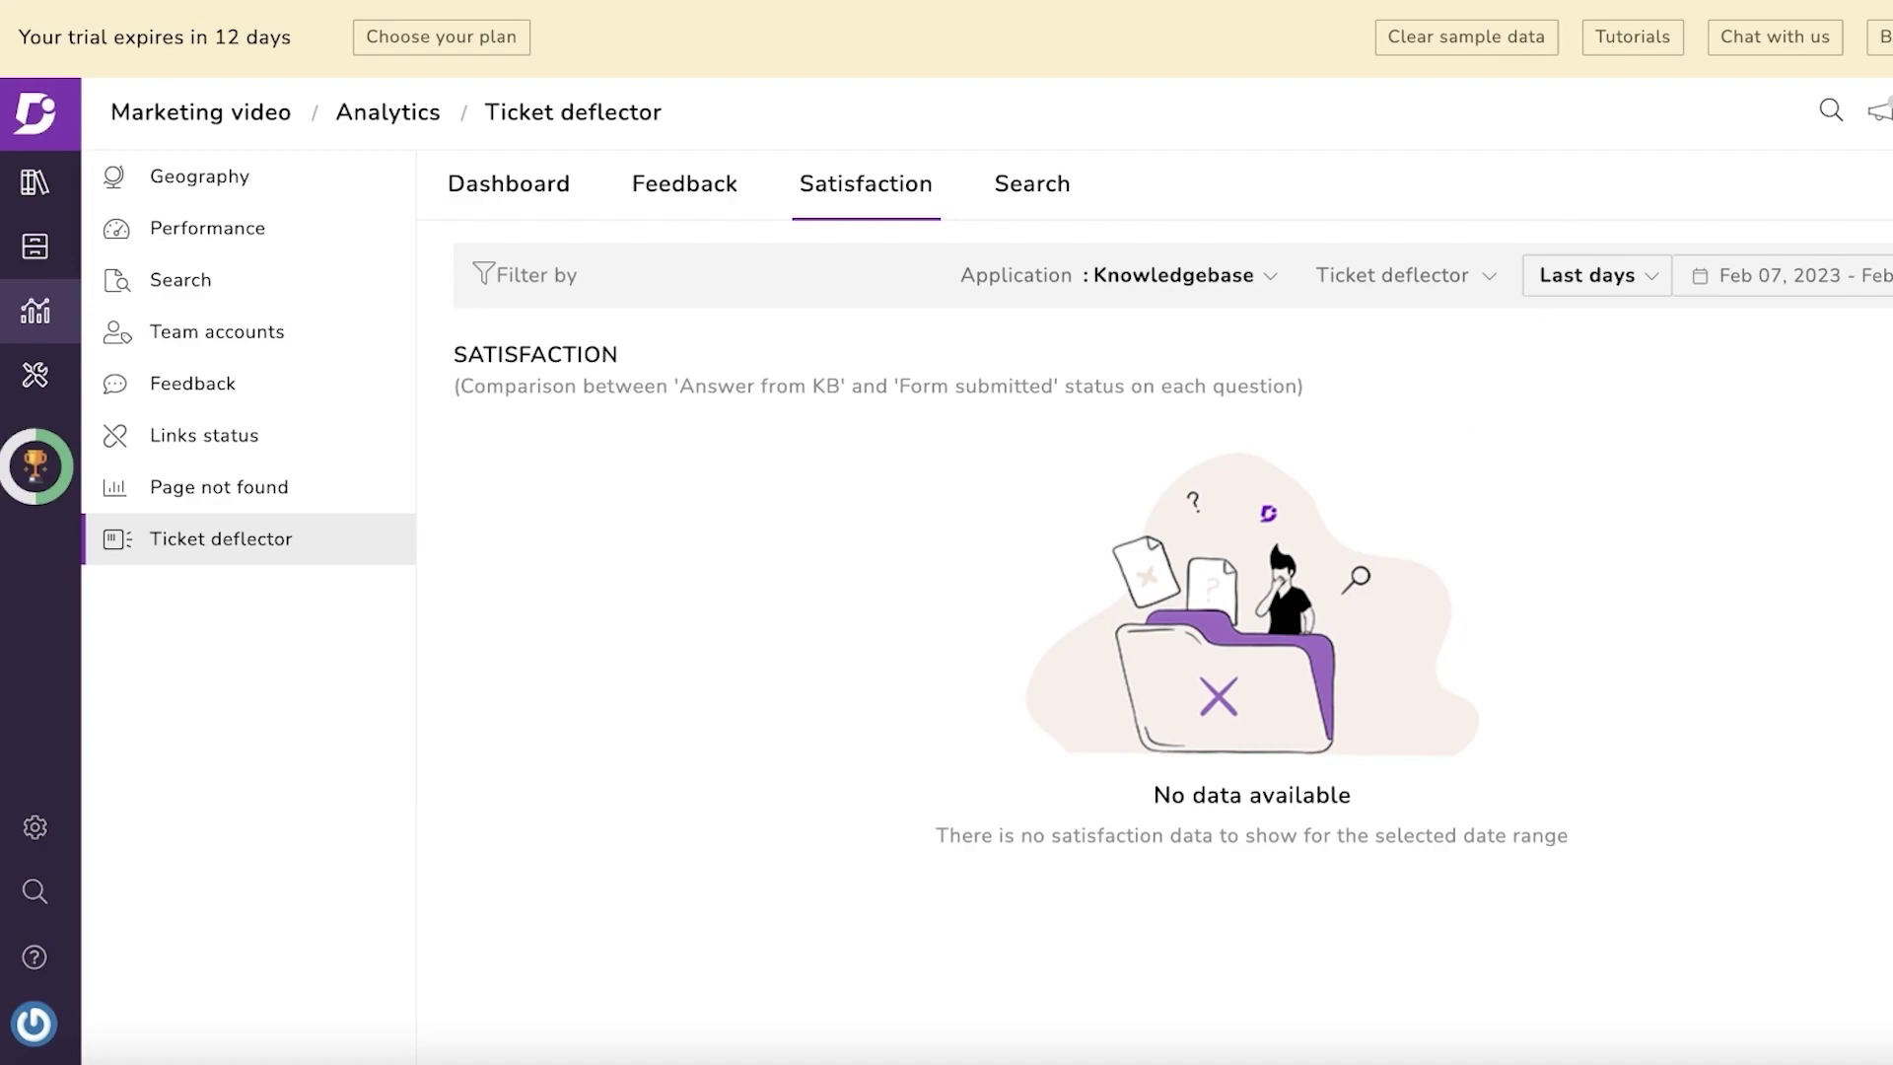
Step: Open the computer's calculator and multiply 500 by 15.56
{"action": "key", "text": "super+space"}
{"action": "type", "text": "calc"}
{"action": "key", "text": "Return"}
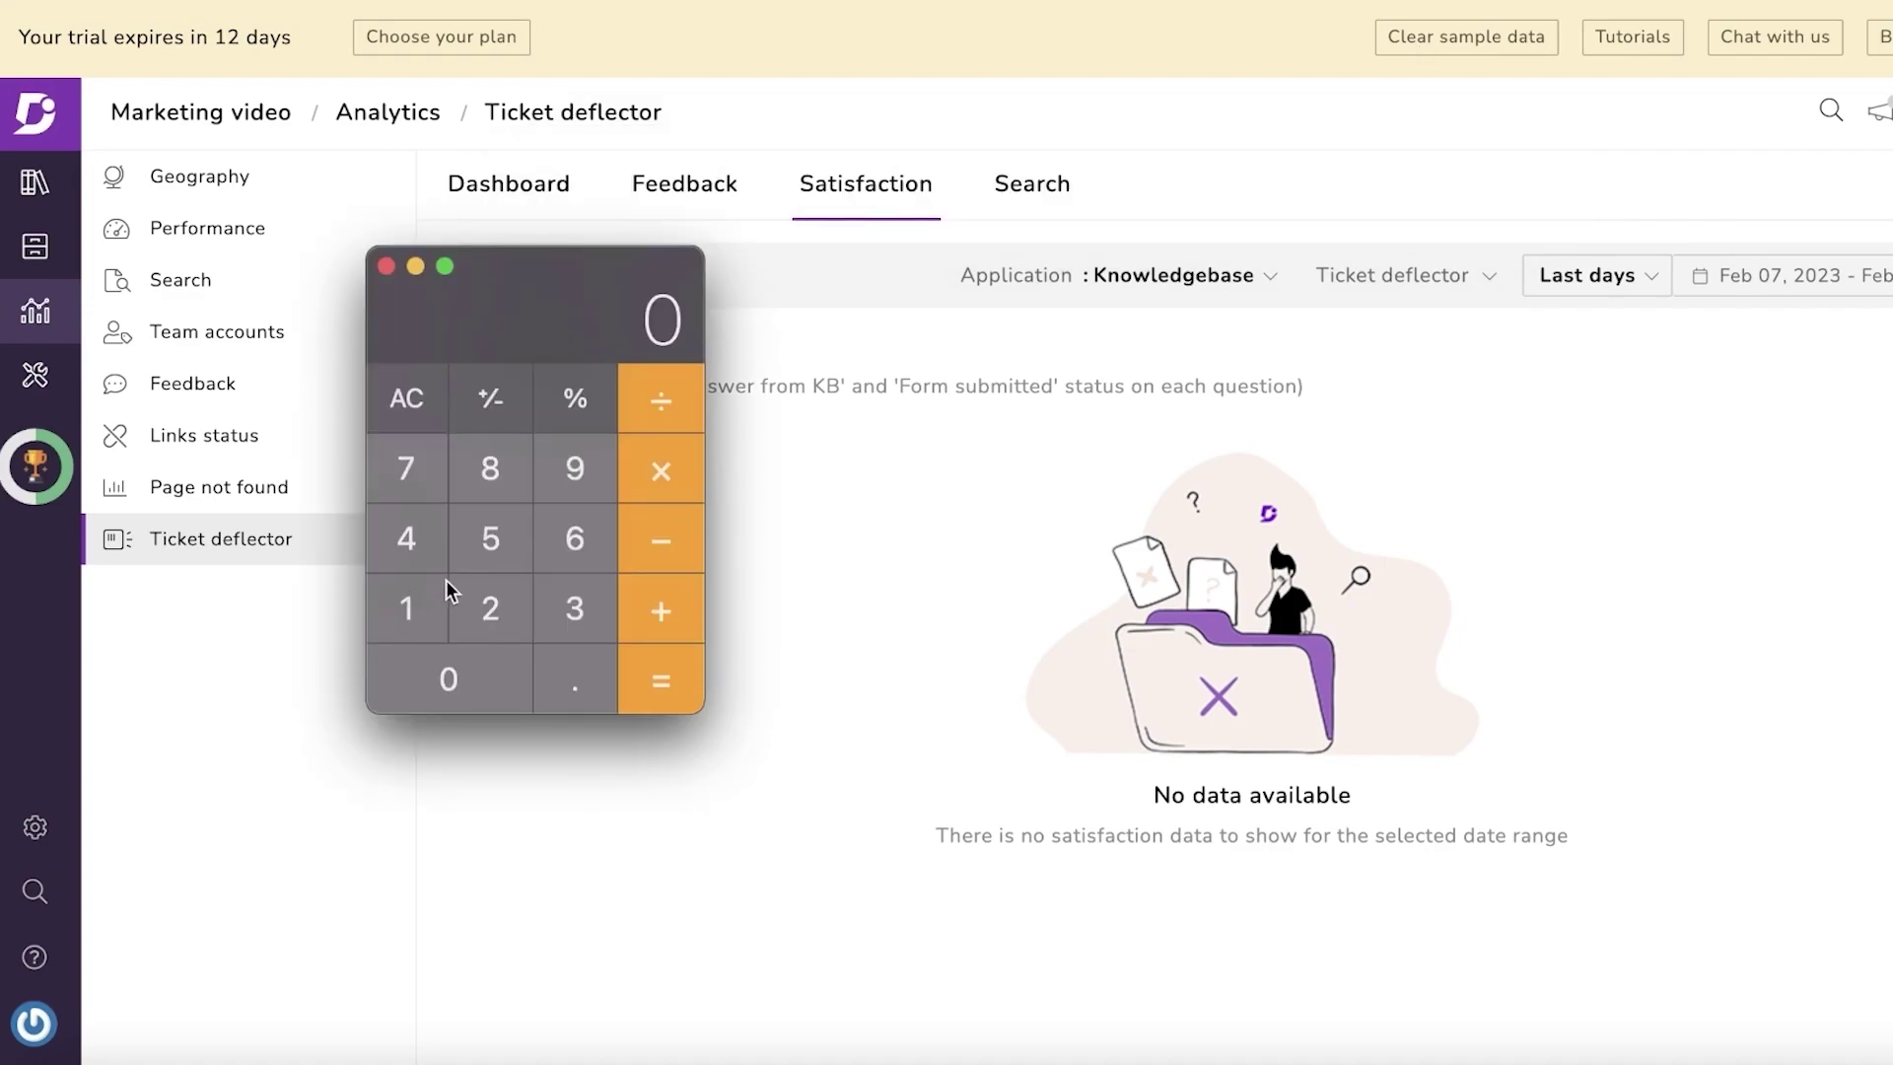
{"action": "left_click", "coordinate": [493, 553]}
{"action": "left_click", "coordinate": [479, 683]}
{"action": "left_click", "coordinate": [479, 683]}
{"action": "left_click", "coordinate": [672, 471]}
{"action": "left_click", "coordinate": [424, 605]}
{"action": "left_click", "coordinate": [479, 542]}
{"action": "left_click", "coordinate": [574, 680]}
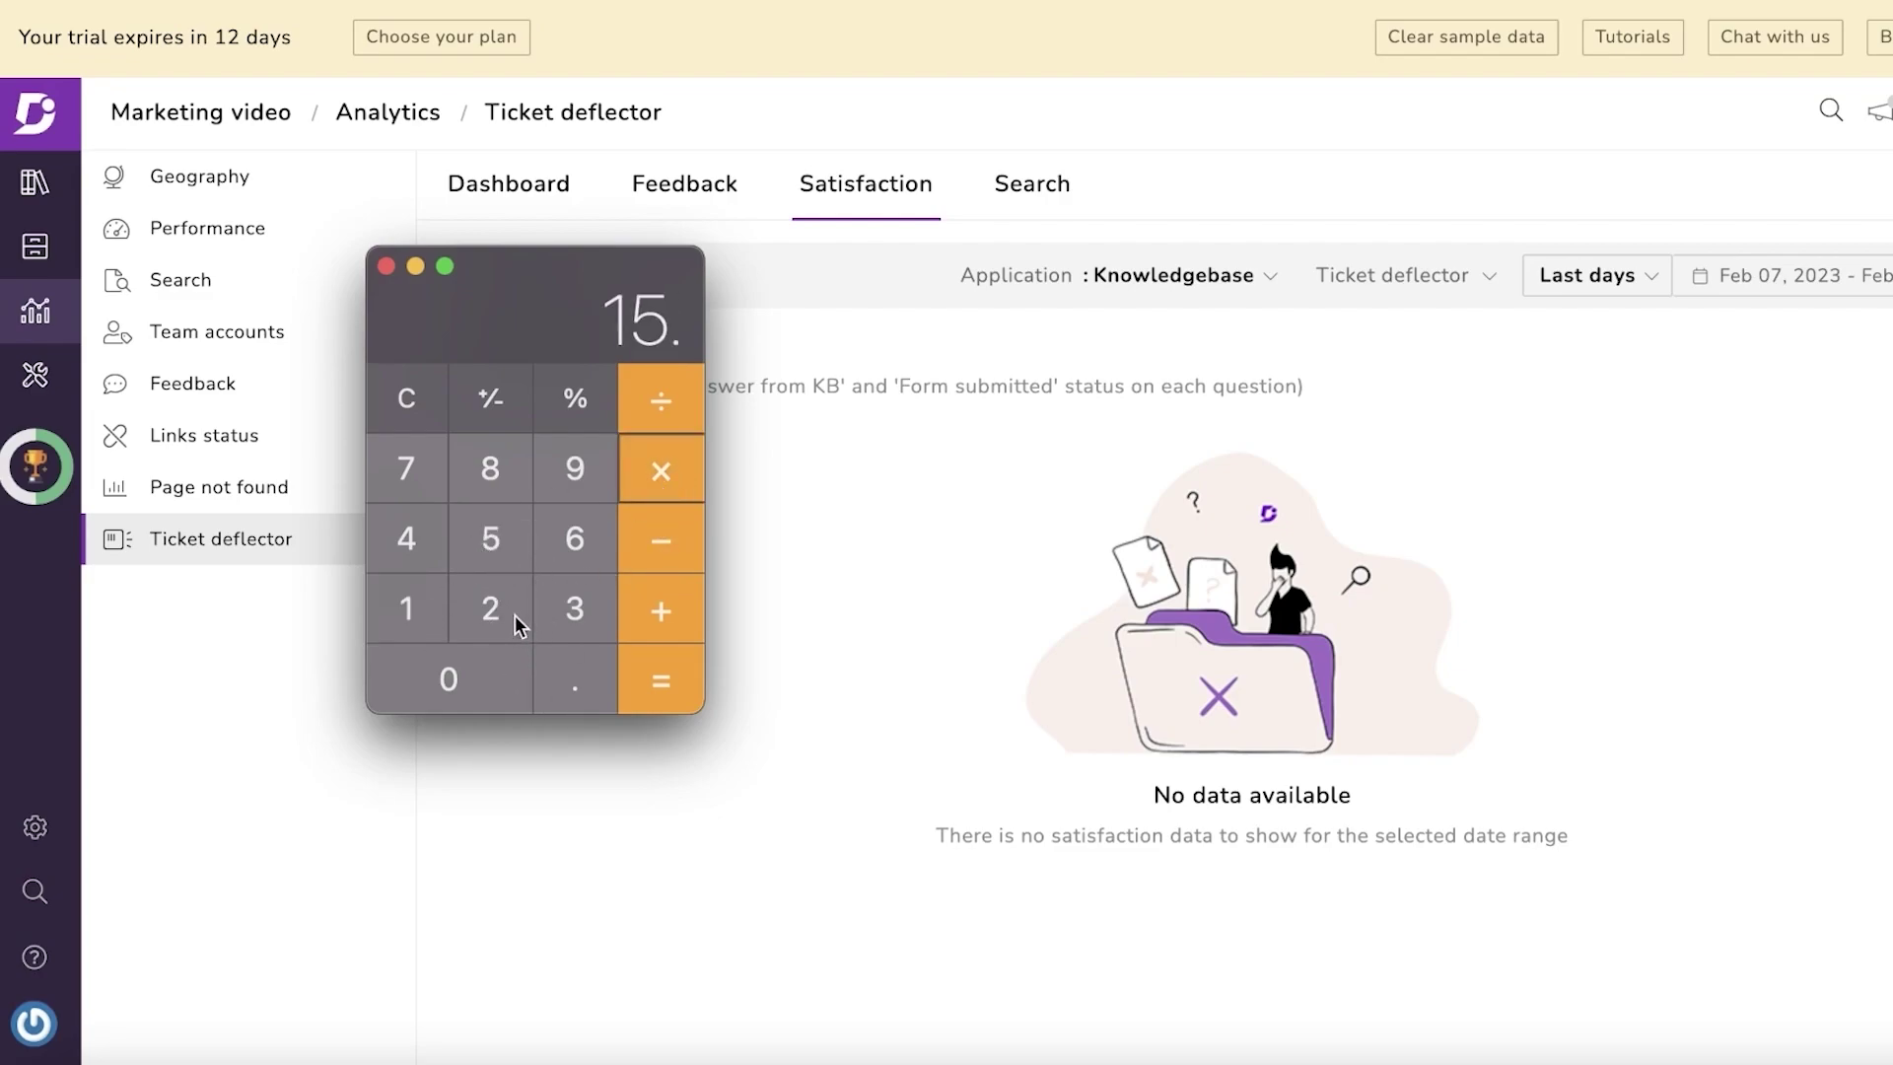
{"action": "left_click", "coordinate": [485, 545]}
{"action": "left_click", "coordinate": [558, 545]}
{"action": "left_click", "coordinate": [660, 679]}
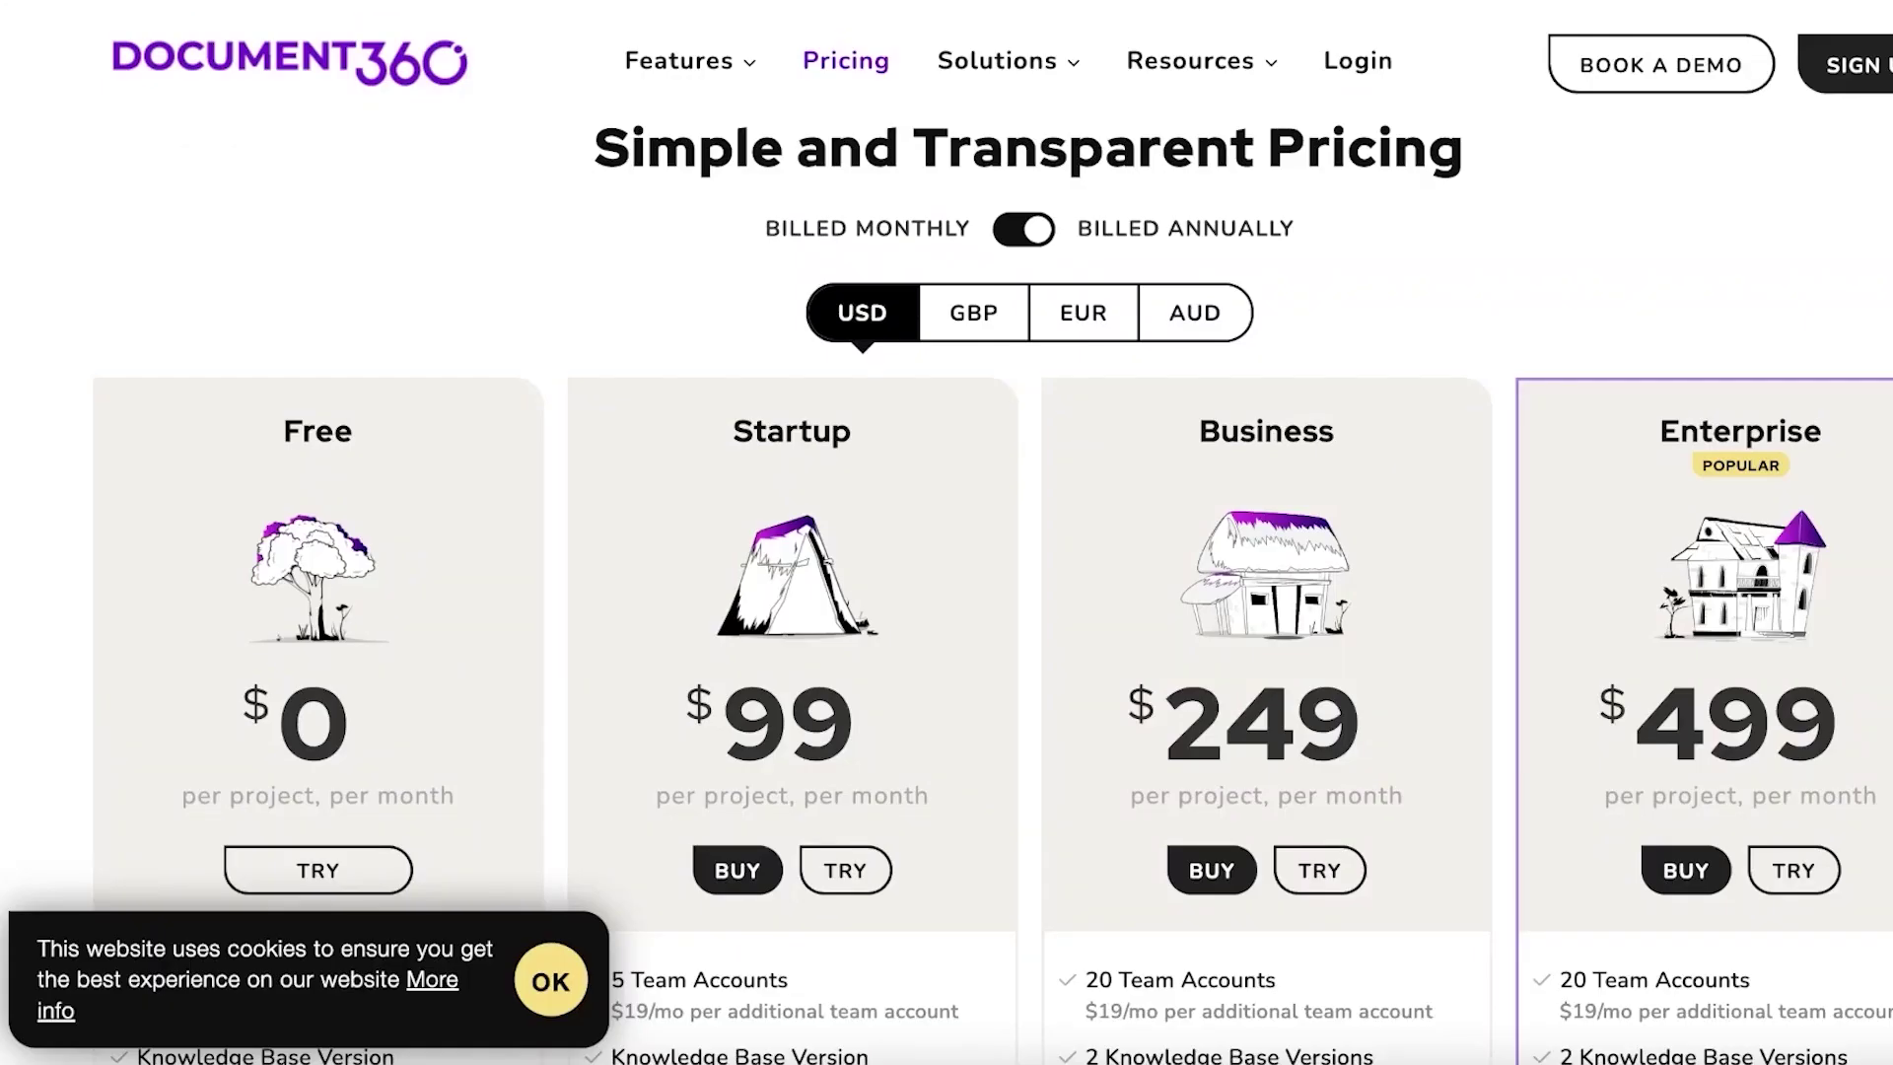
Step: Examine the Document360 pricing page, comparing the features included in the Free, Startup, Business and Enterprise plans
{"action": "scroll", "coordinate": [1658, 519], "scroll_direction": "down", "scroll_amount": 3}
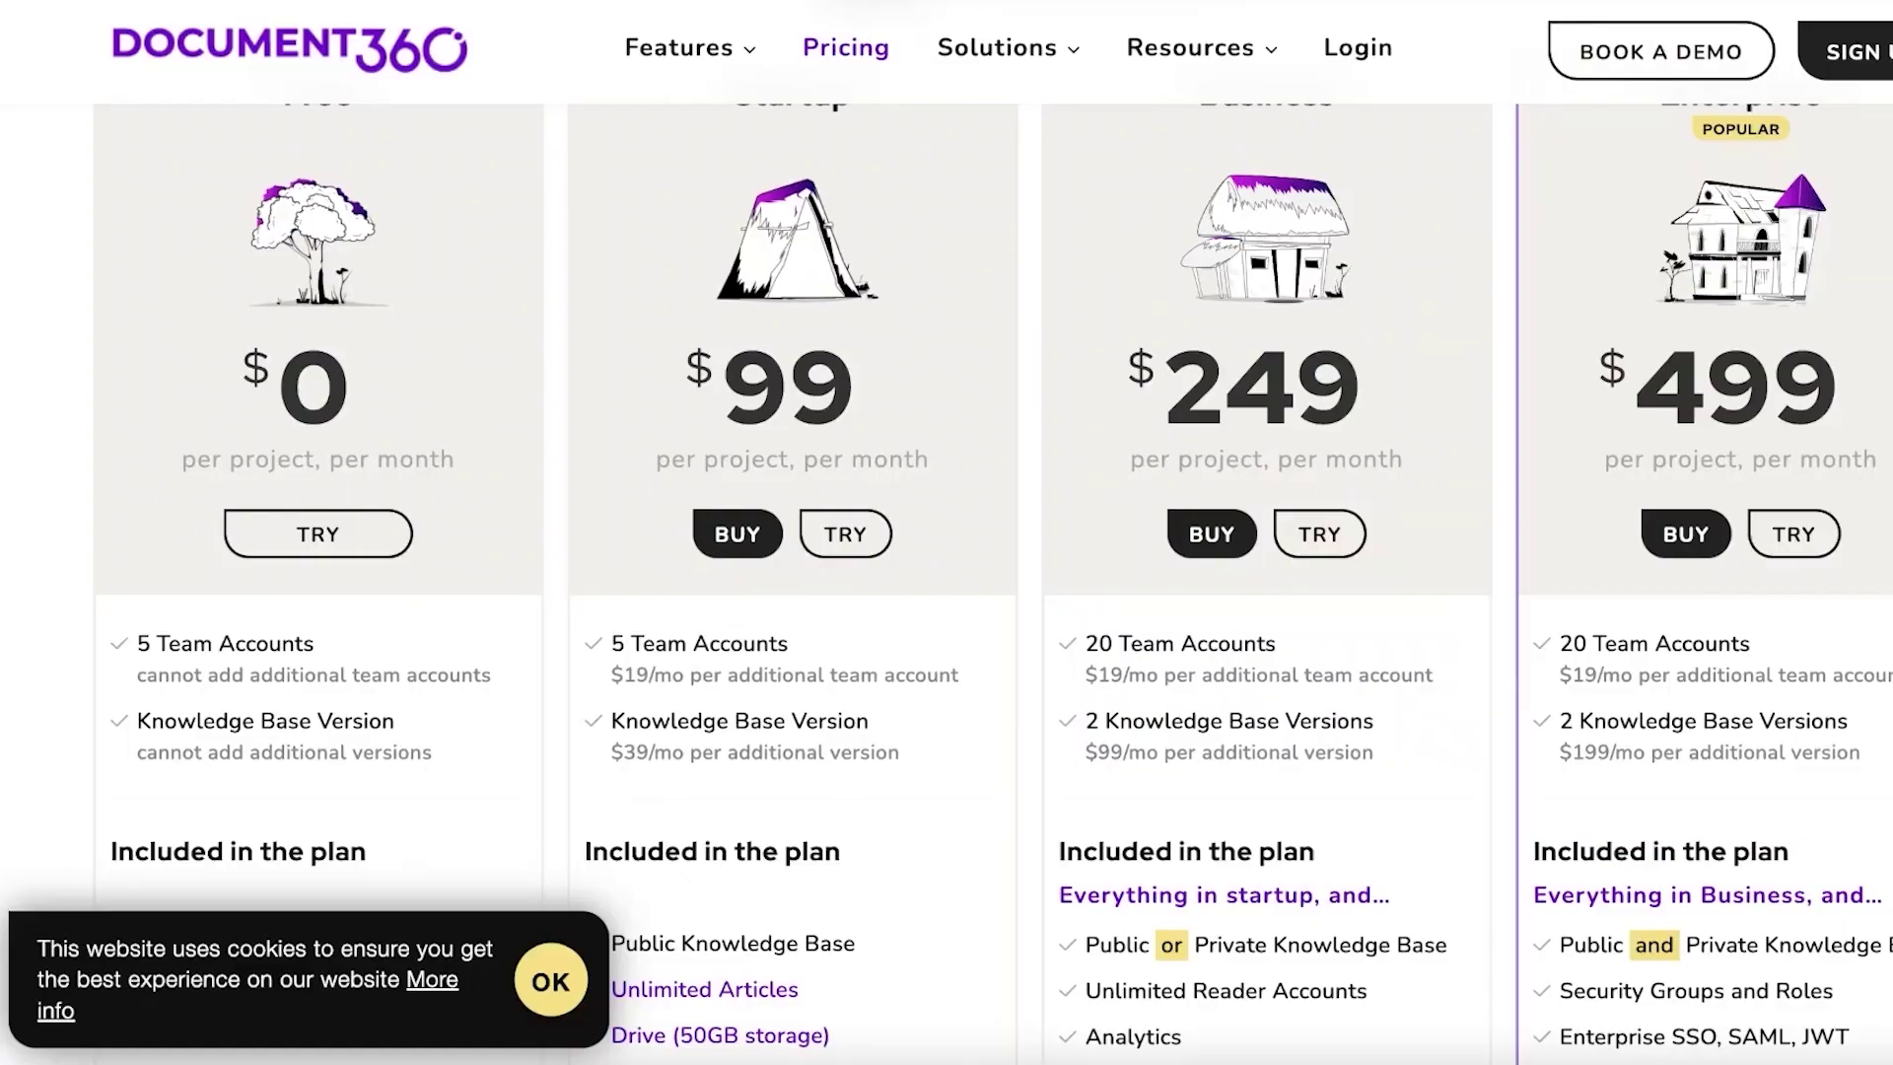
{"action": "scroll", "coordinate": [1630, 474], "scroll_direction": "down", "scroll_amount": 5}
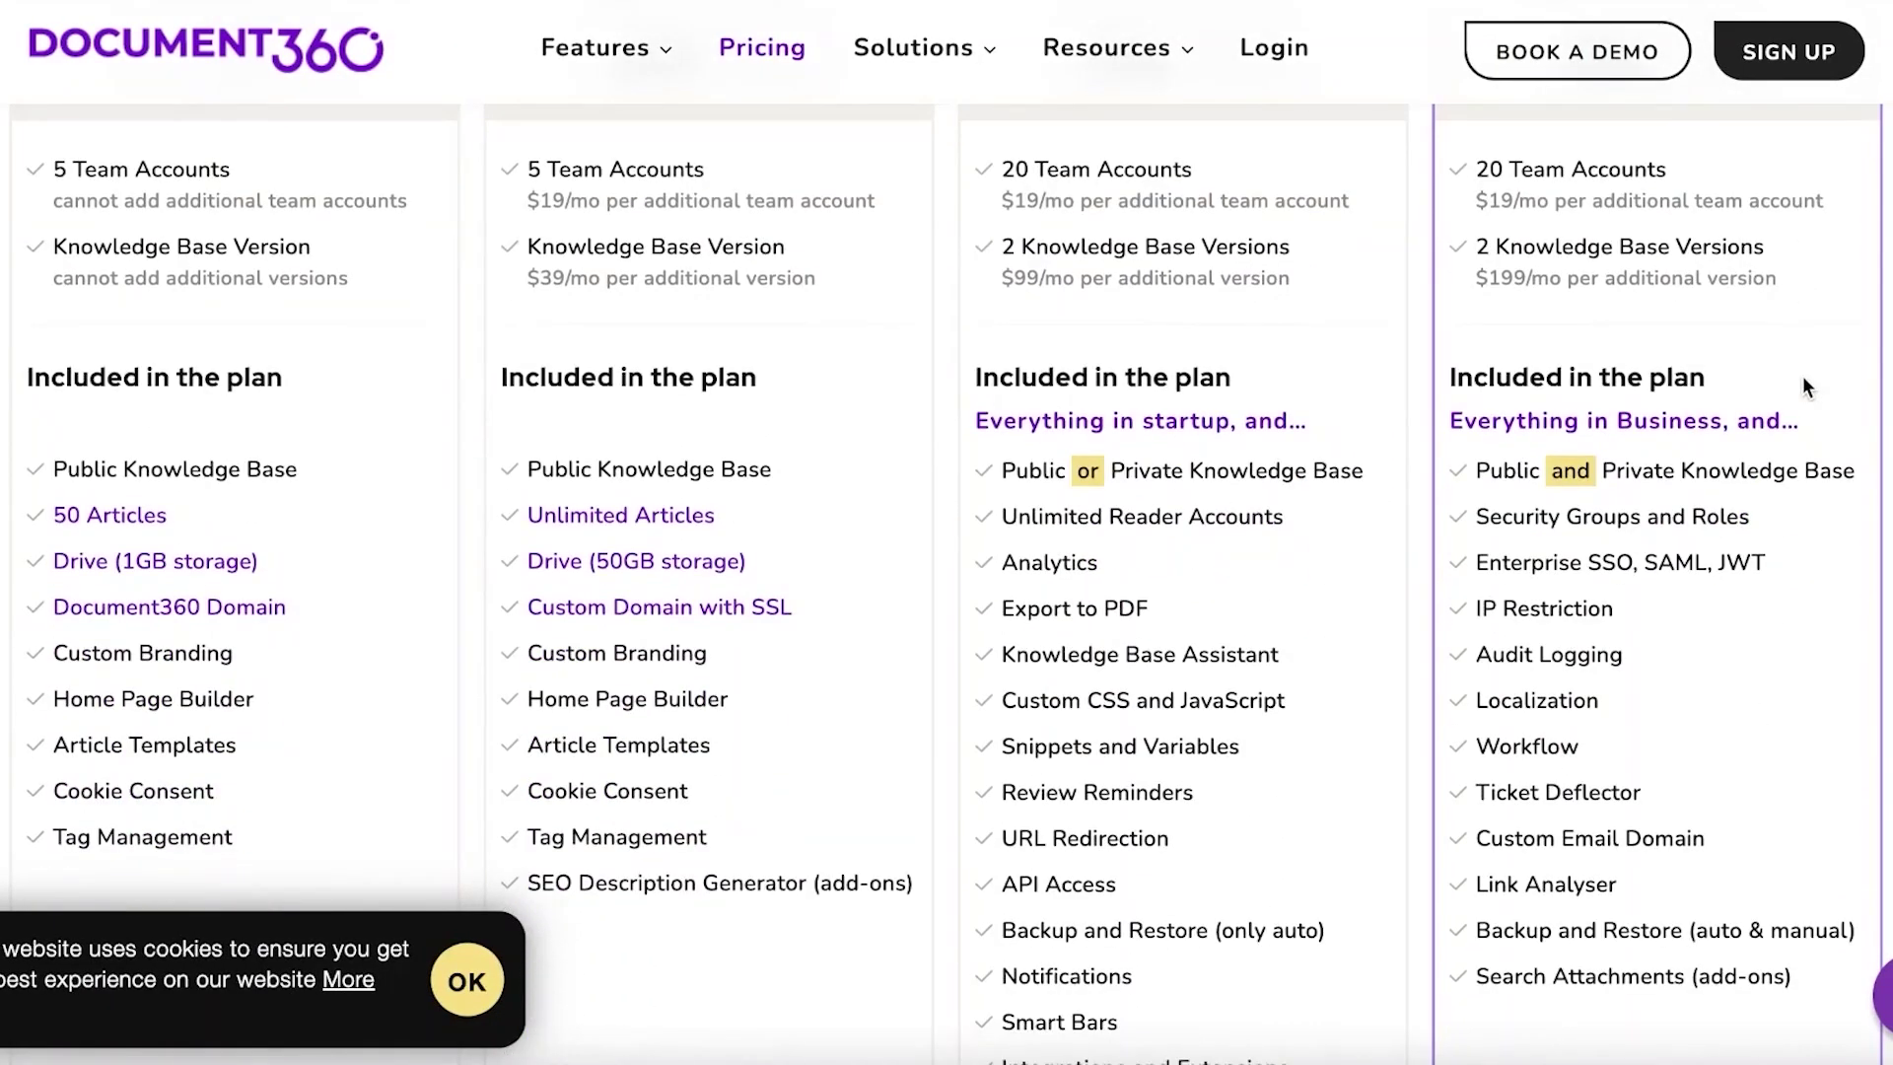
{"action": "scroll", "coordinate": [1802, 378], "scroll_direction": "down", "scroll_amount": 3}
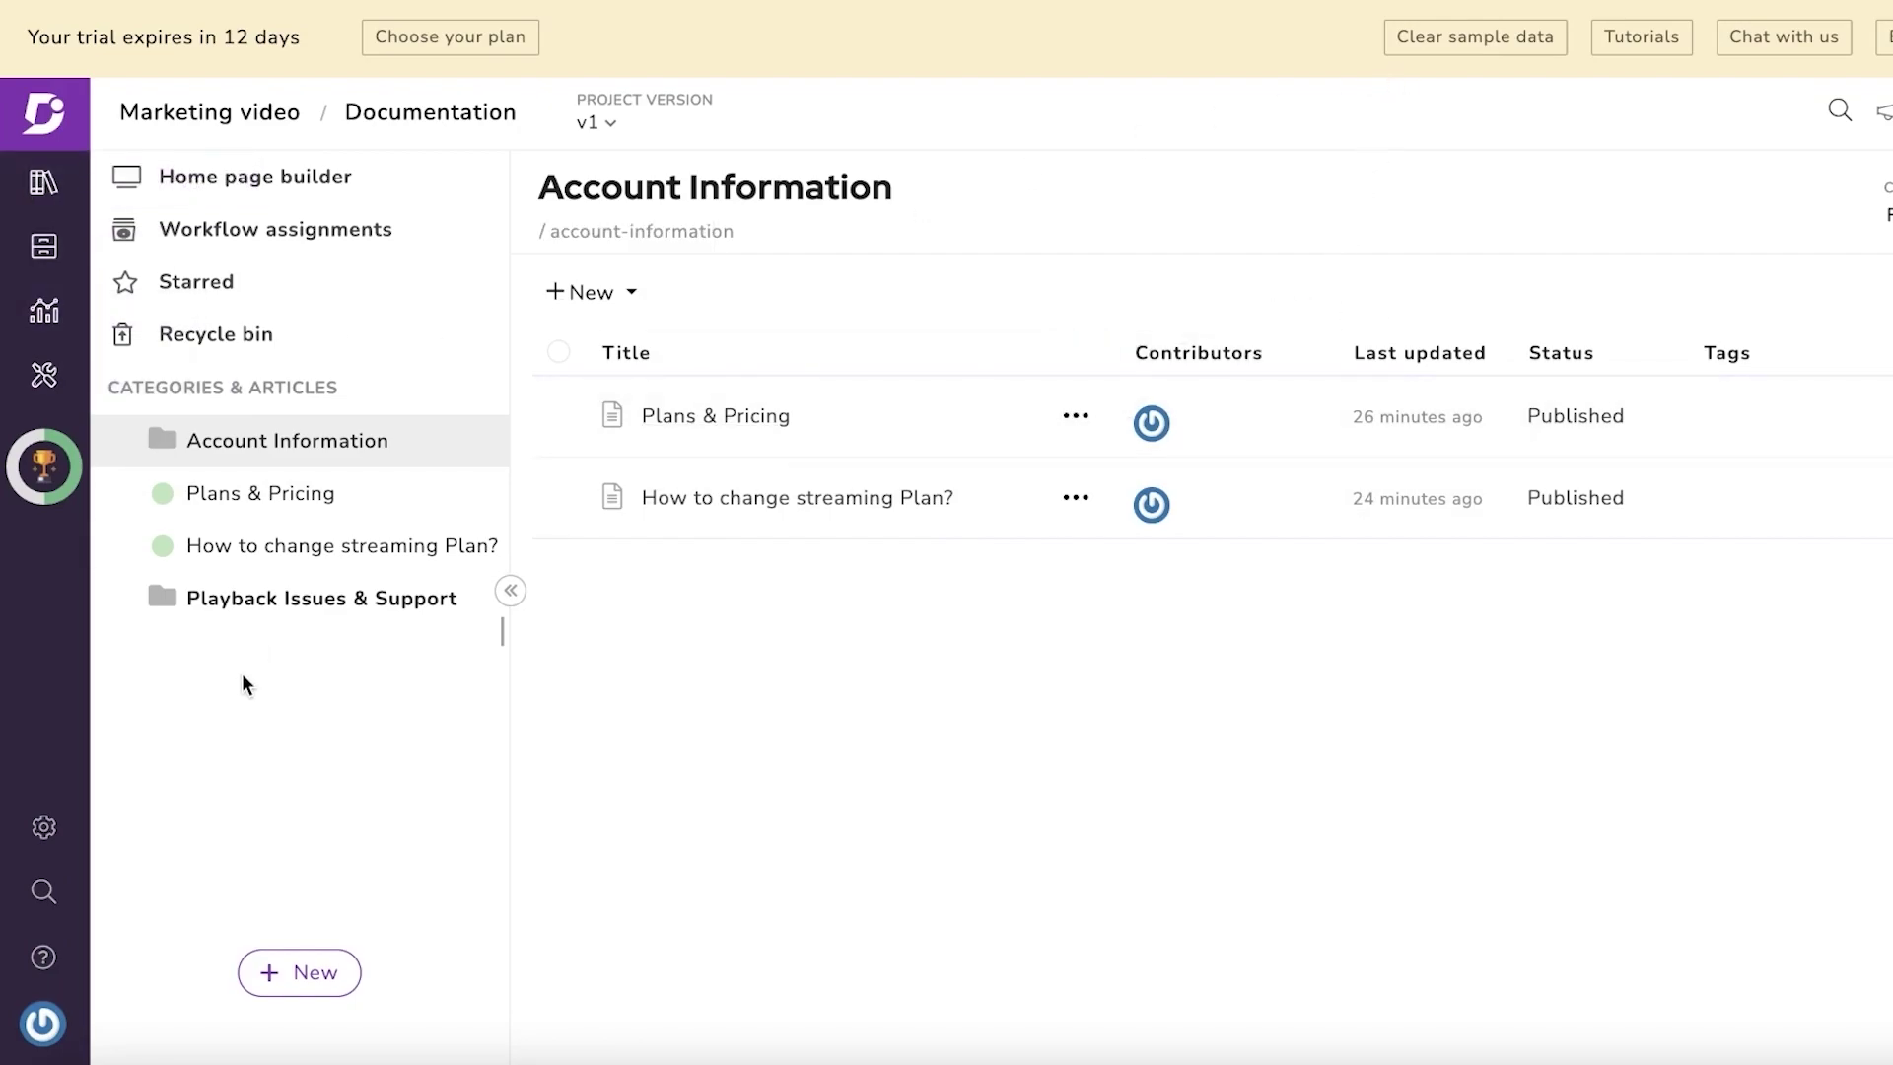
Step: Open the portal's knowledge base site settings for ticket deflectors and start a new ticket deflector
{"action": "left_click", "coordinate": [54, 823]}
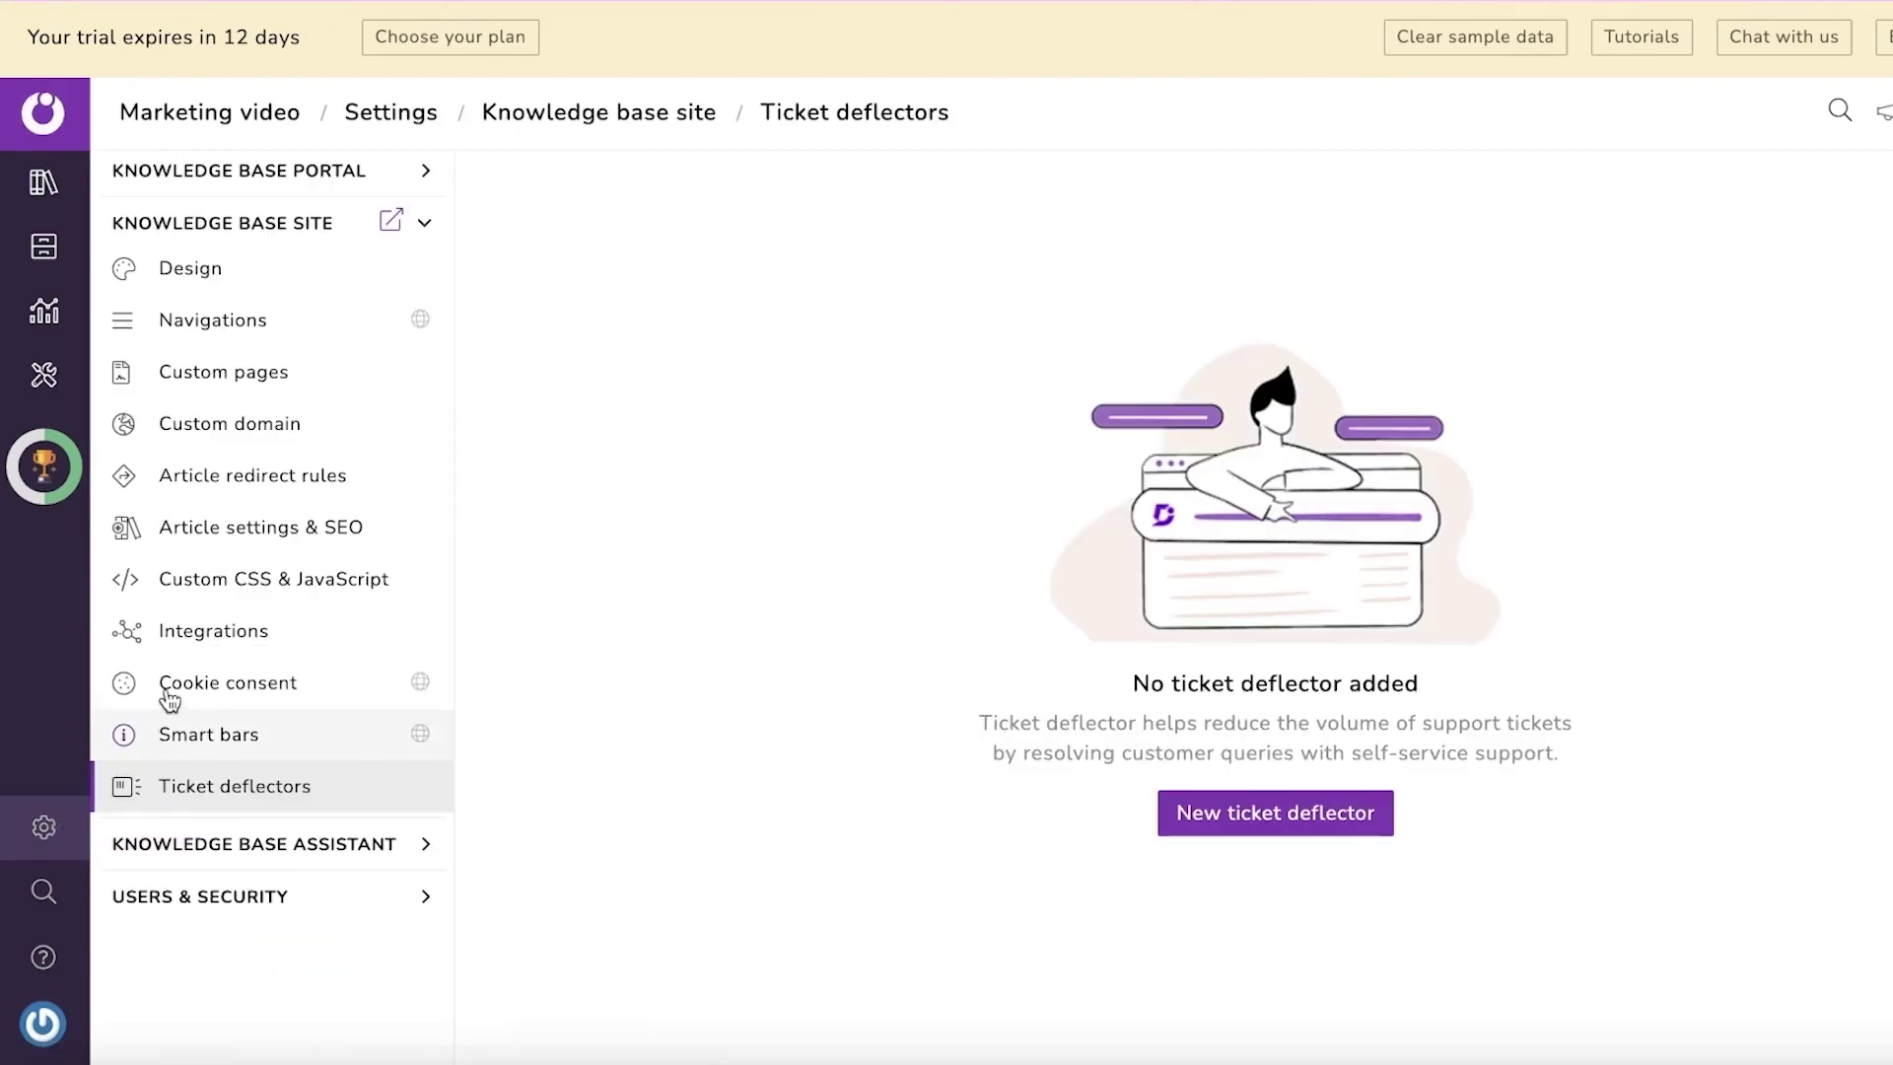
{"action": "left_click", "coordinate": [149, 225]}
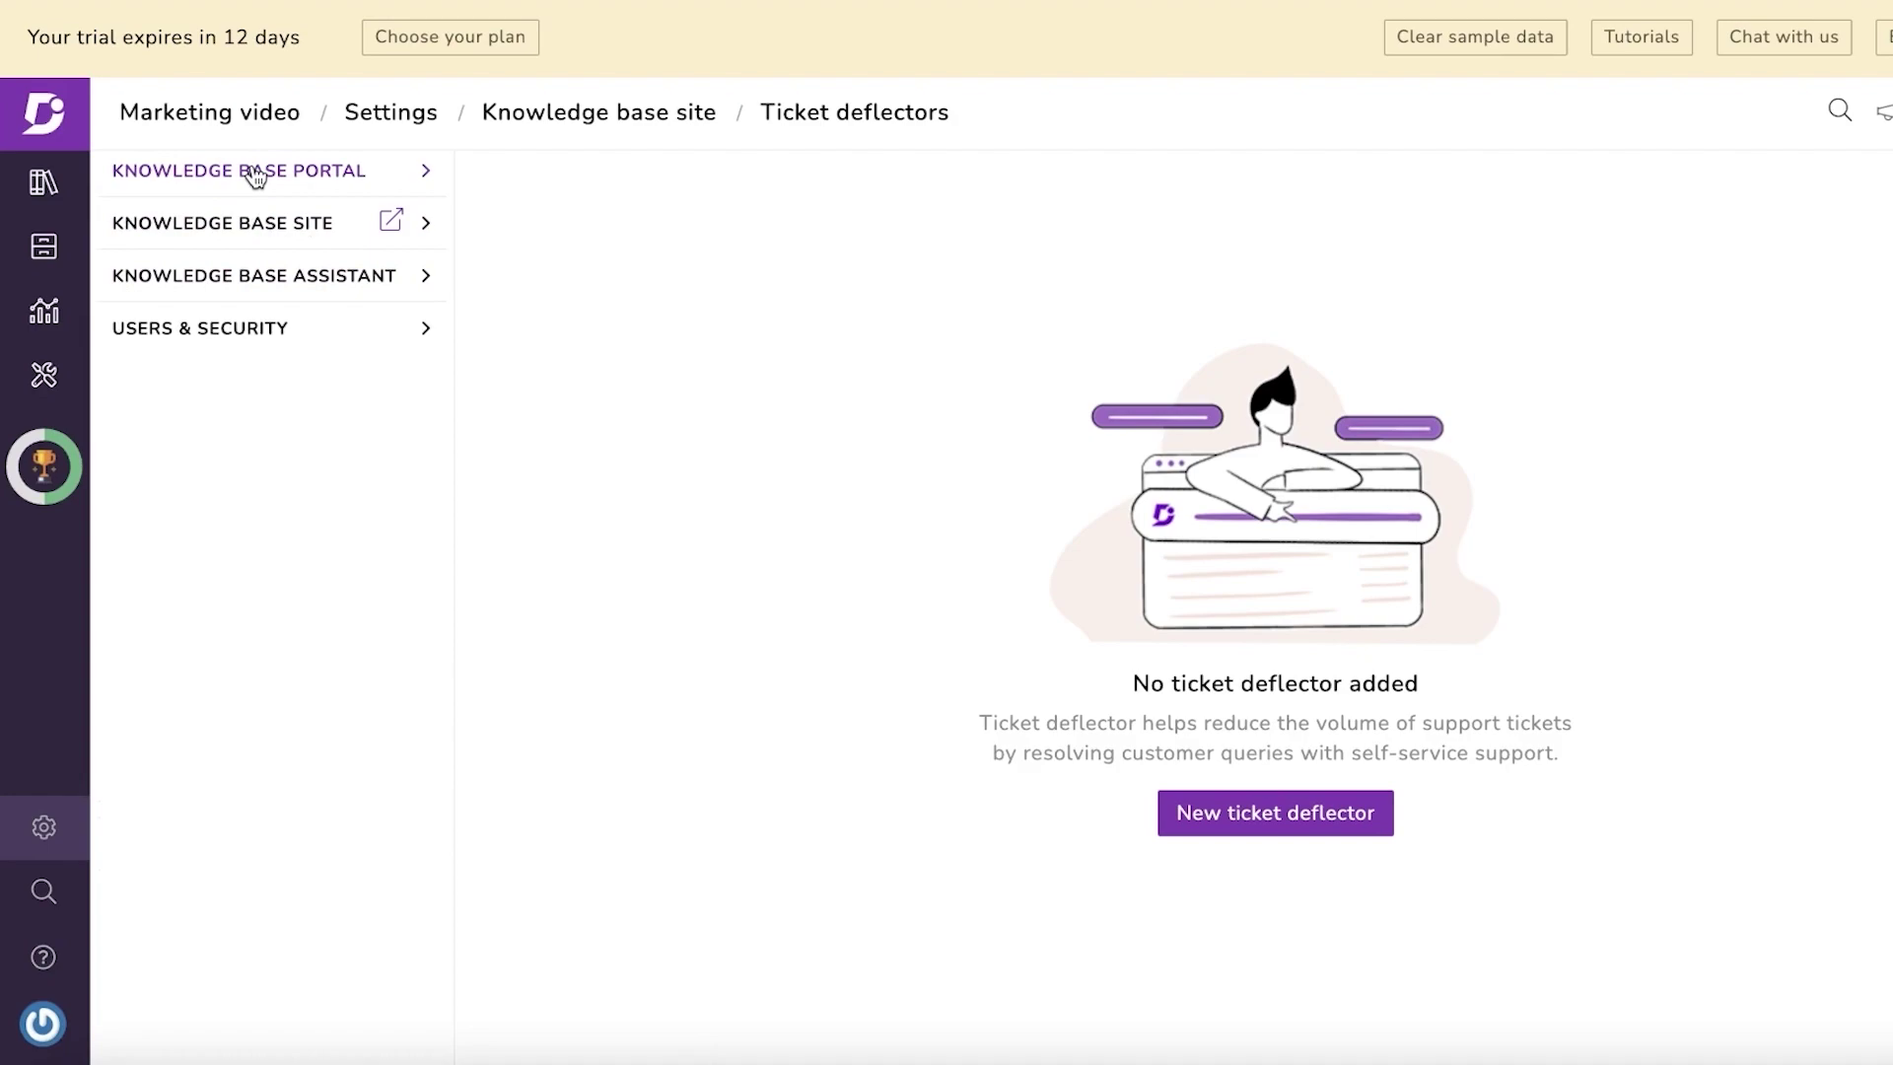
{"action": "left_click", "coordinate": [429, 225]}
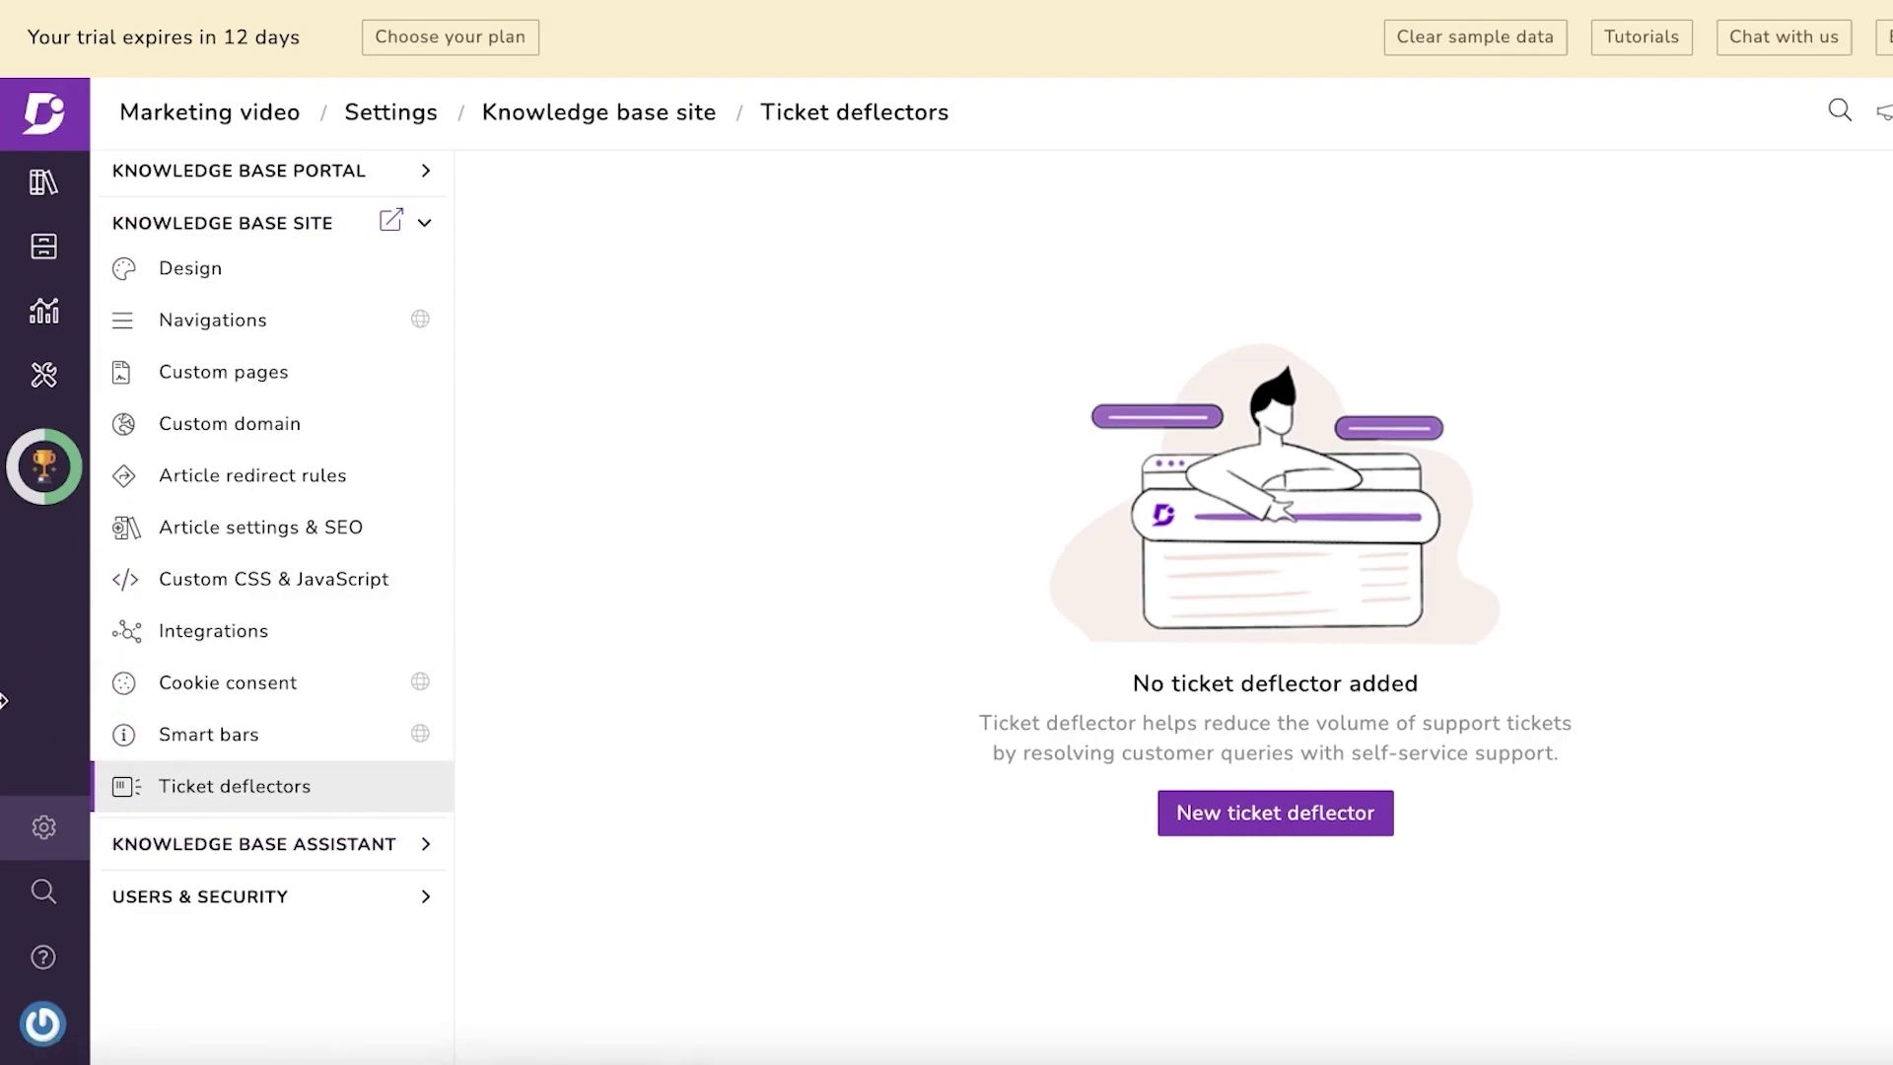
{"action": "left_click", "coordinate": [1306, 814]}
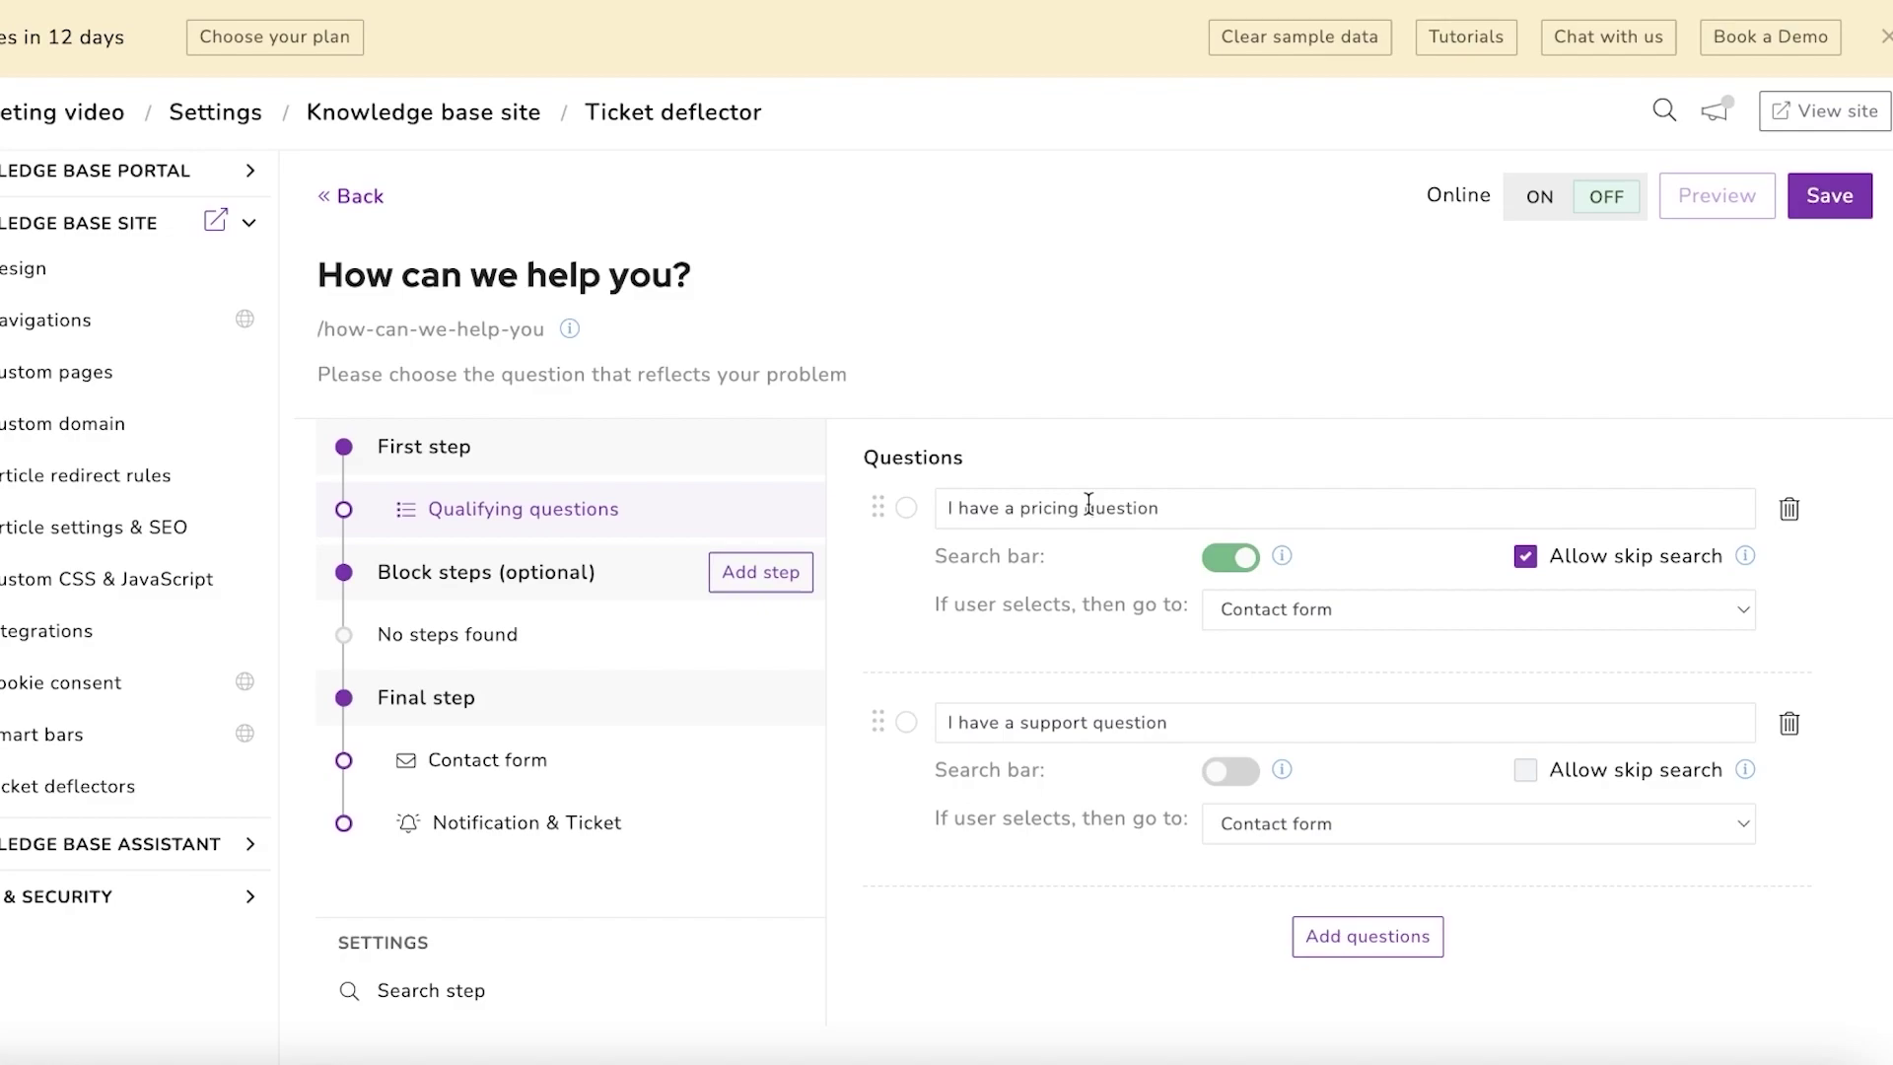
Step: Route the "I have a pricing question" qualifying question to a newly added block step
{"action": "double_click", "coordinate": [1088, 504]}
{"action": "left_click", "coordinate": [1246, 508]}
{"action": "left_click", "coordinate": [1317, 612]}
{"action": "left_click", "coordinate": [1297, 611]}
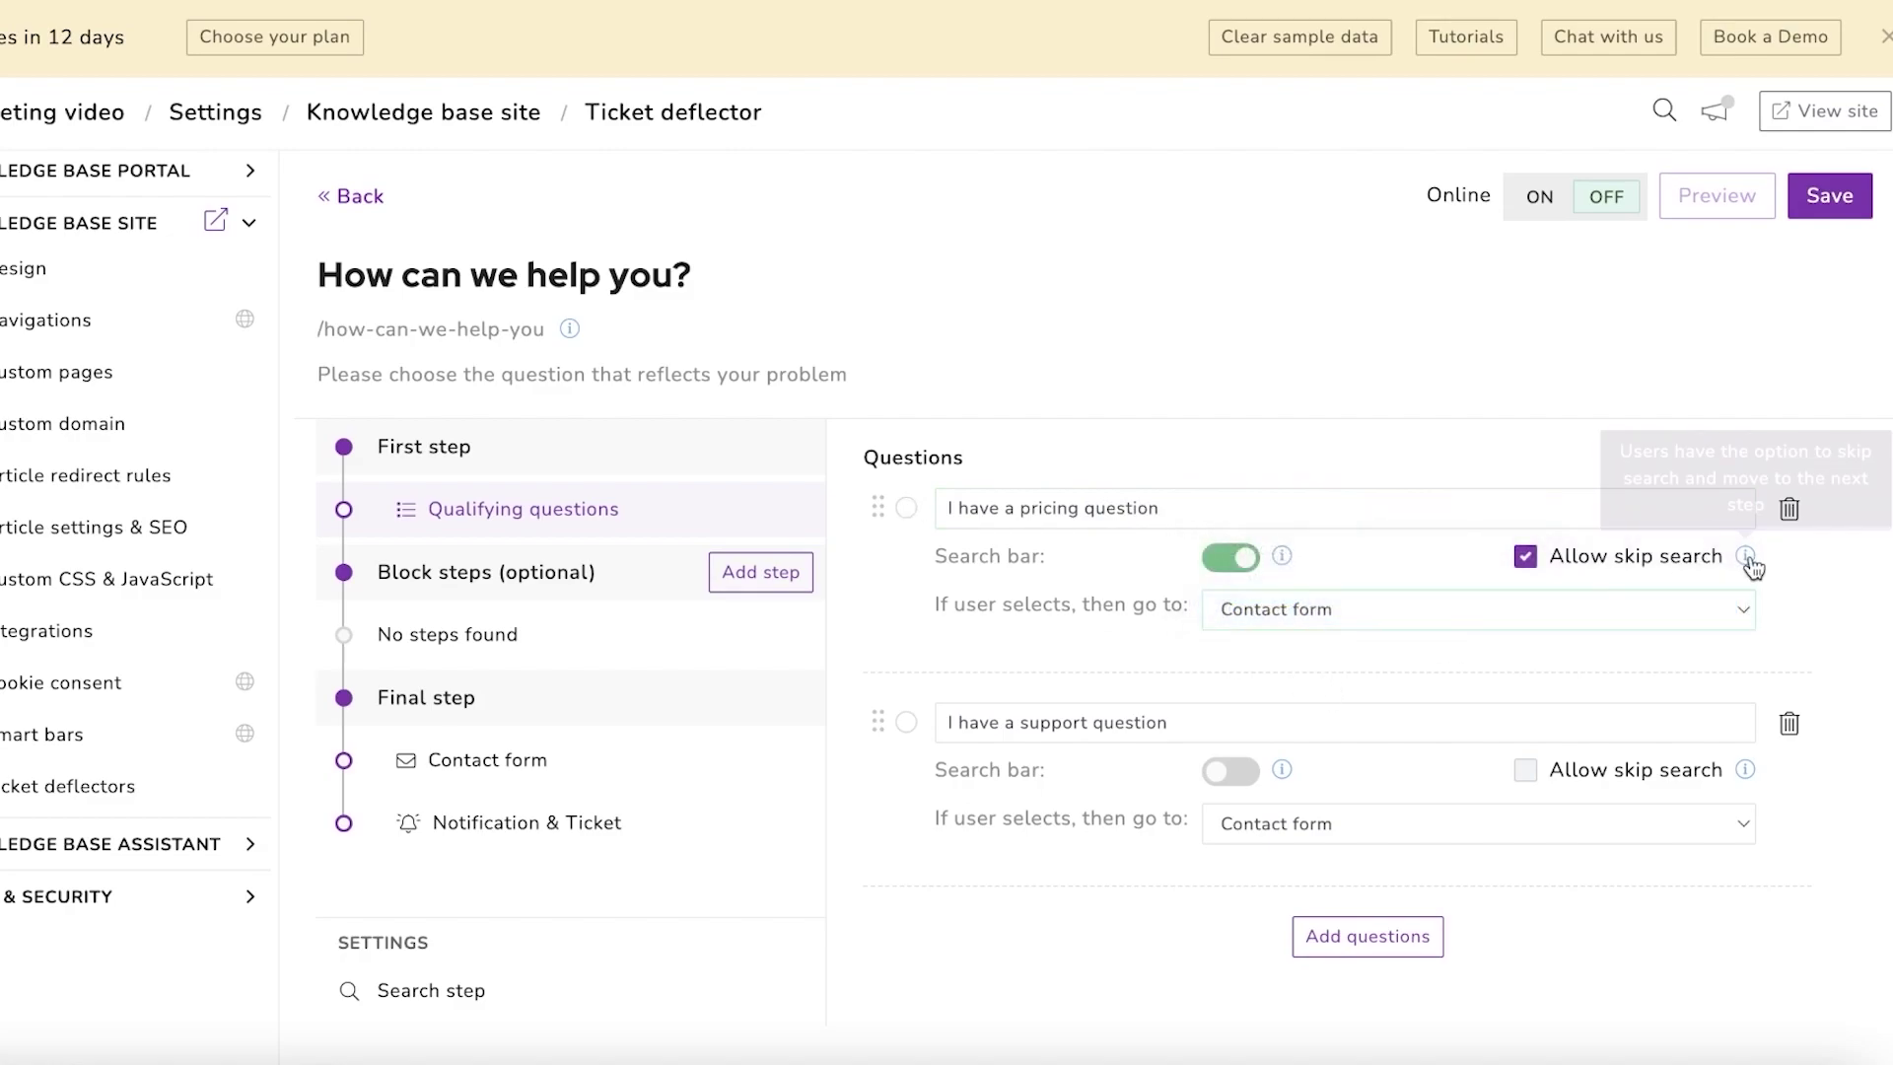
{"action": "left_click", "coordinate": [1508, 608]}
{"action": "left_click", "coordinate": [1360, 586]}
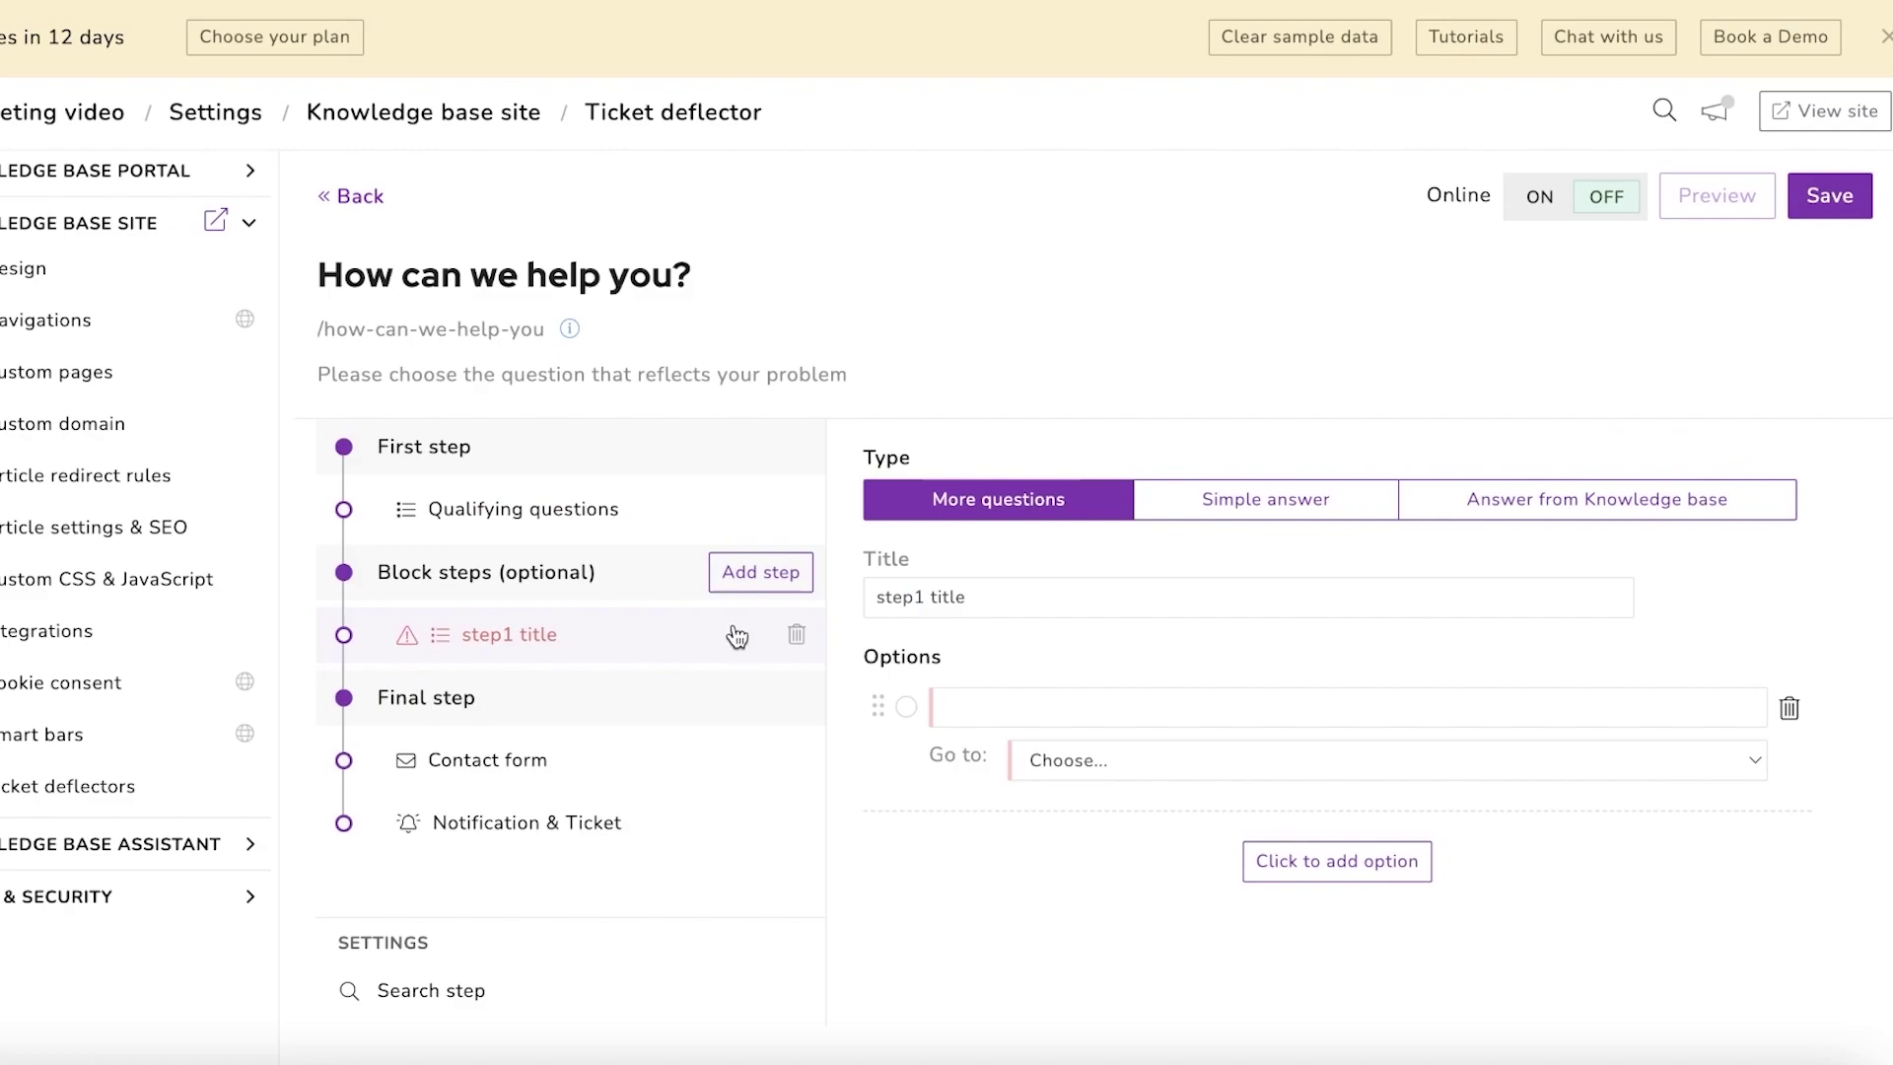
Step: Set the new block step's type to Answer from Knowledge base
{"action": "left_click", "coordinate": [1252, 501]}
{"action": "left_click", "coordinate": [1550, 508]}
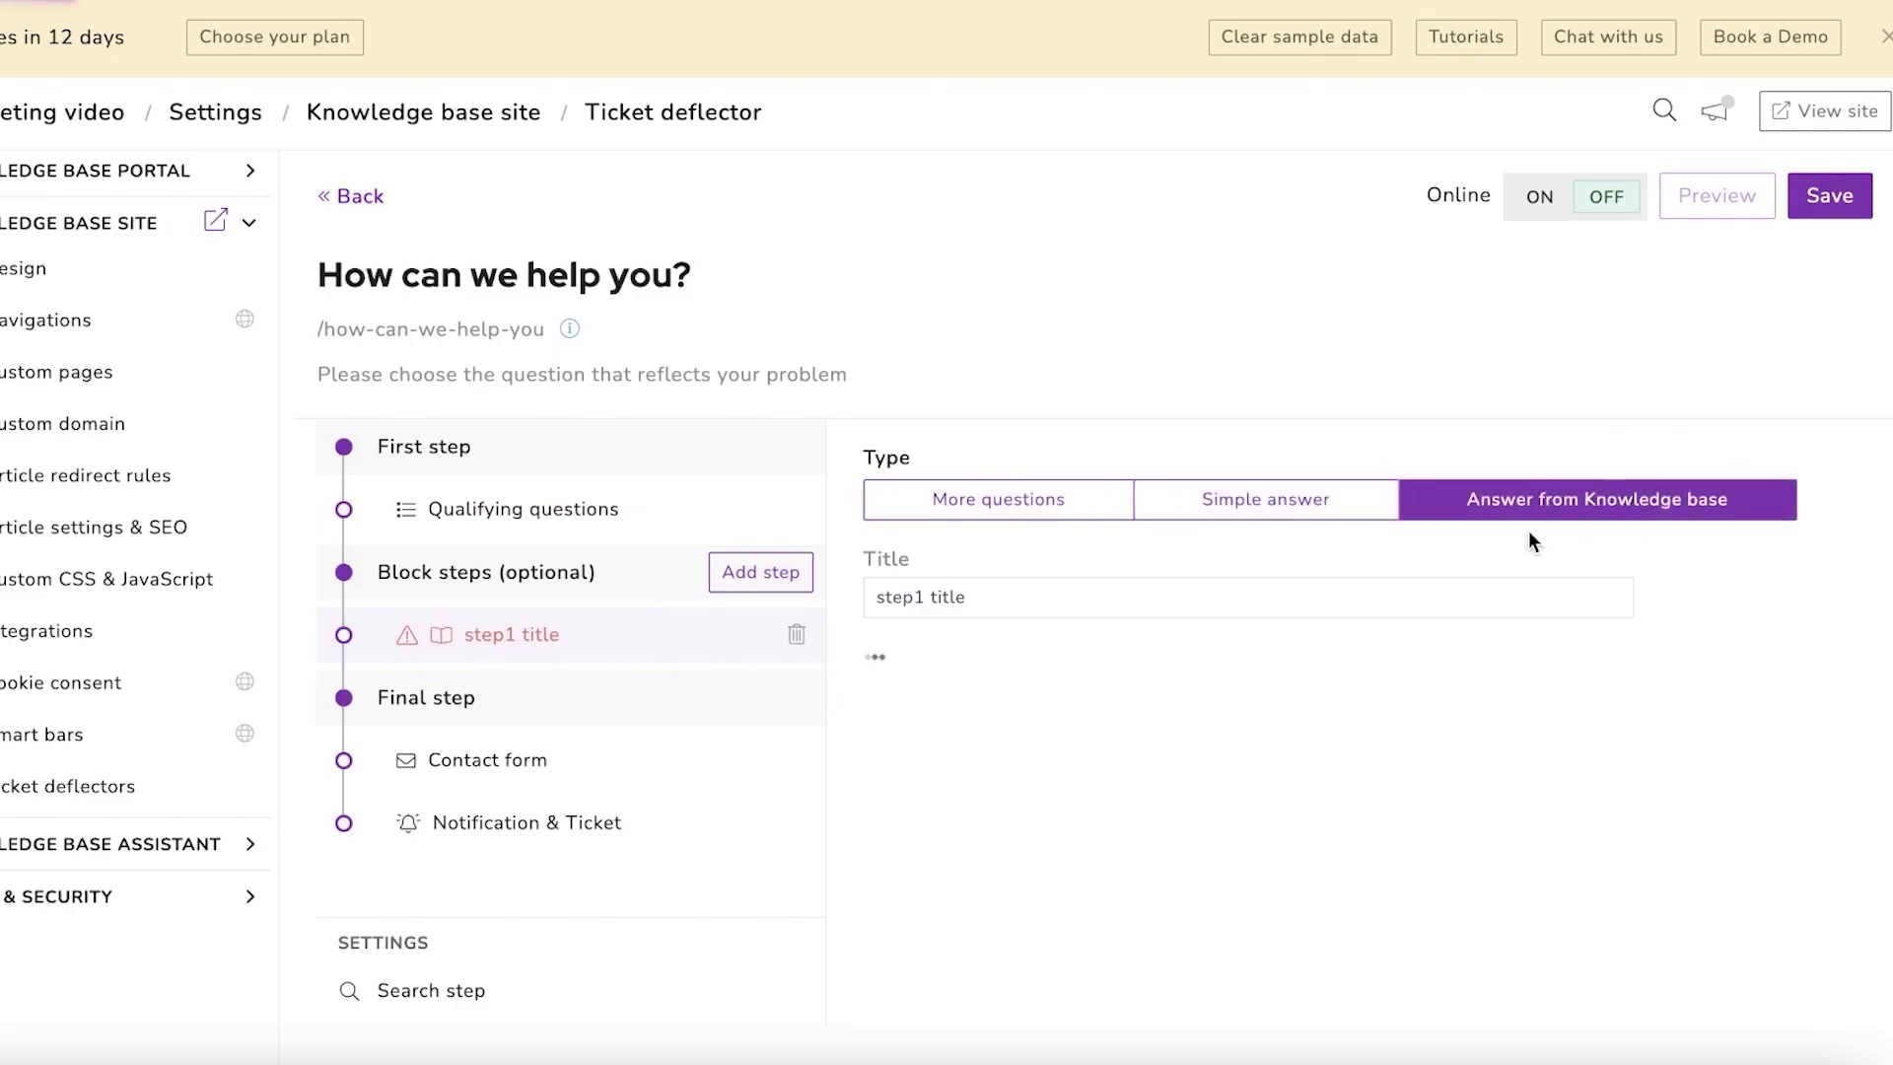
{"action": "left_click", "coordinate": [989, 525]}
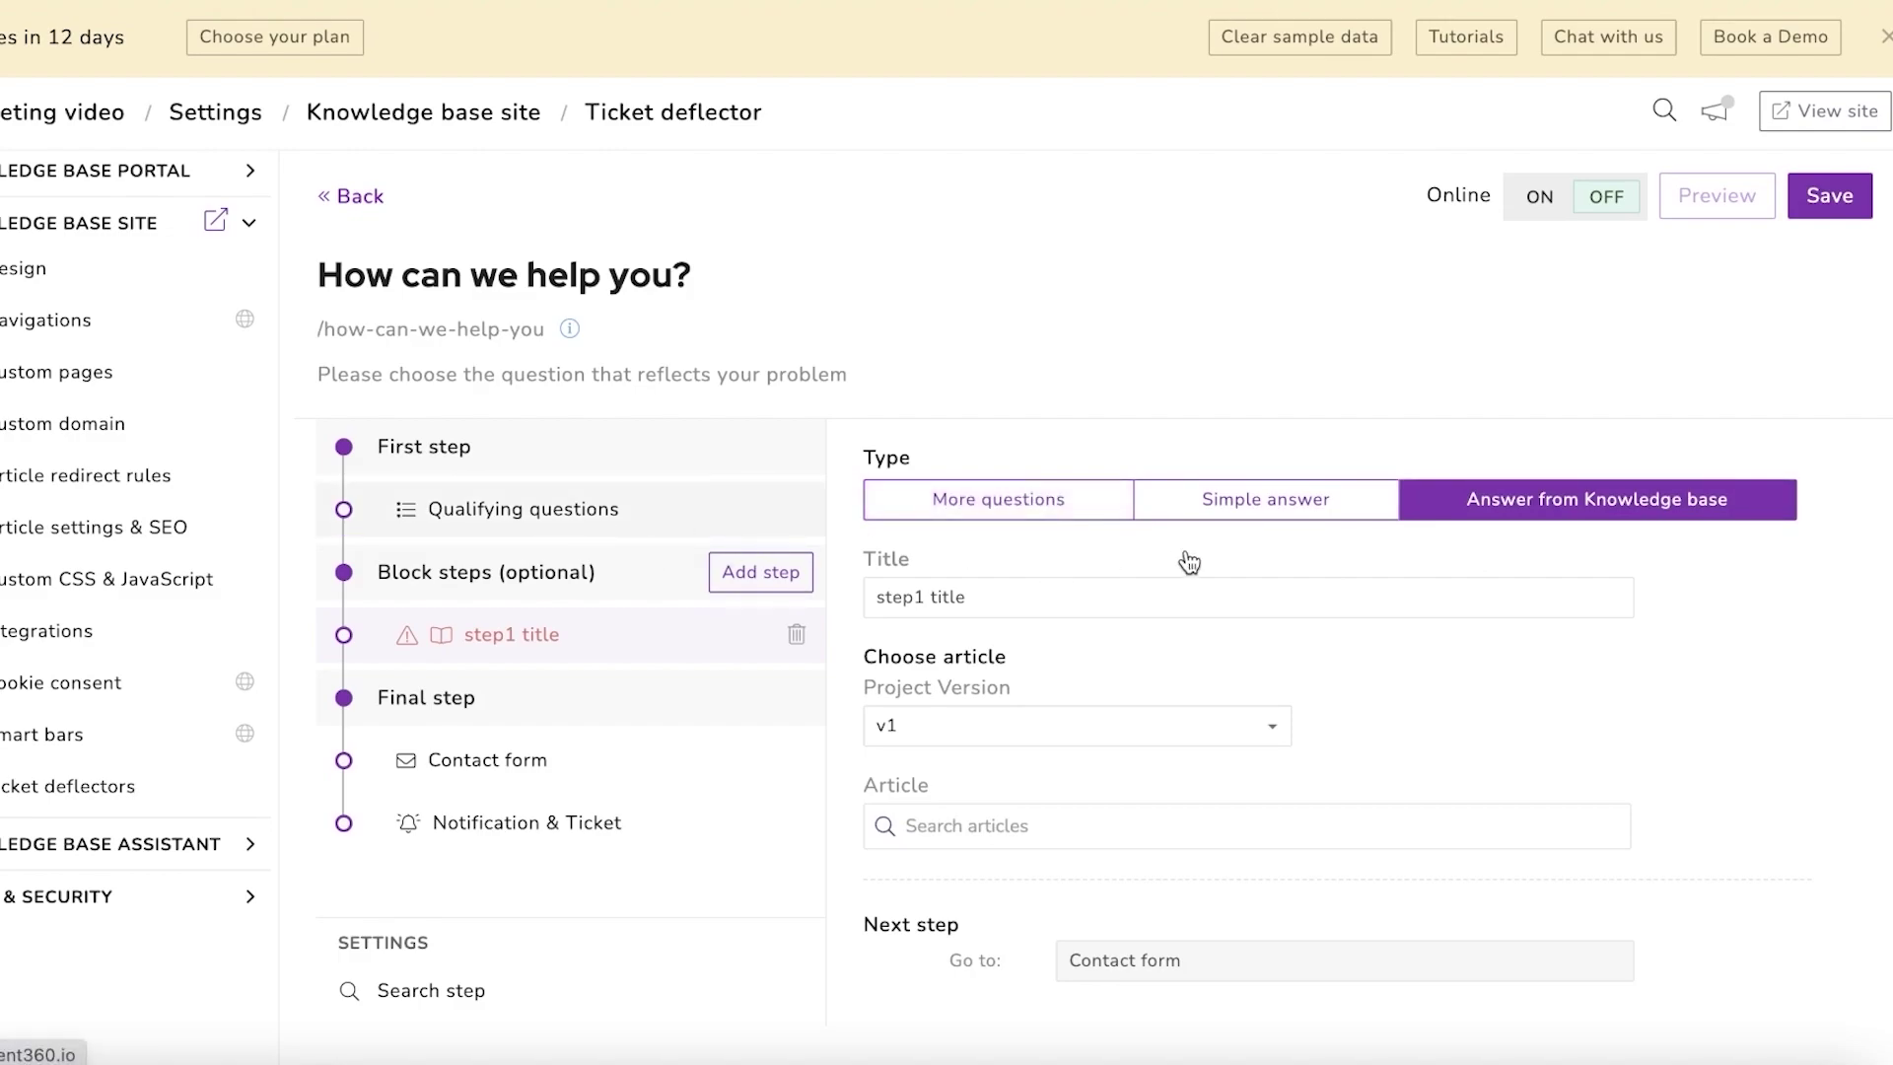
Step: Return to the qualifying questions and replace the second question's text with "How do upgrade me Aqua Plan?"
{"action": "left_click", "coordinate": [616, 515]}
{"action": "triple_click", "coordinate": [961, 718]}
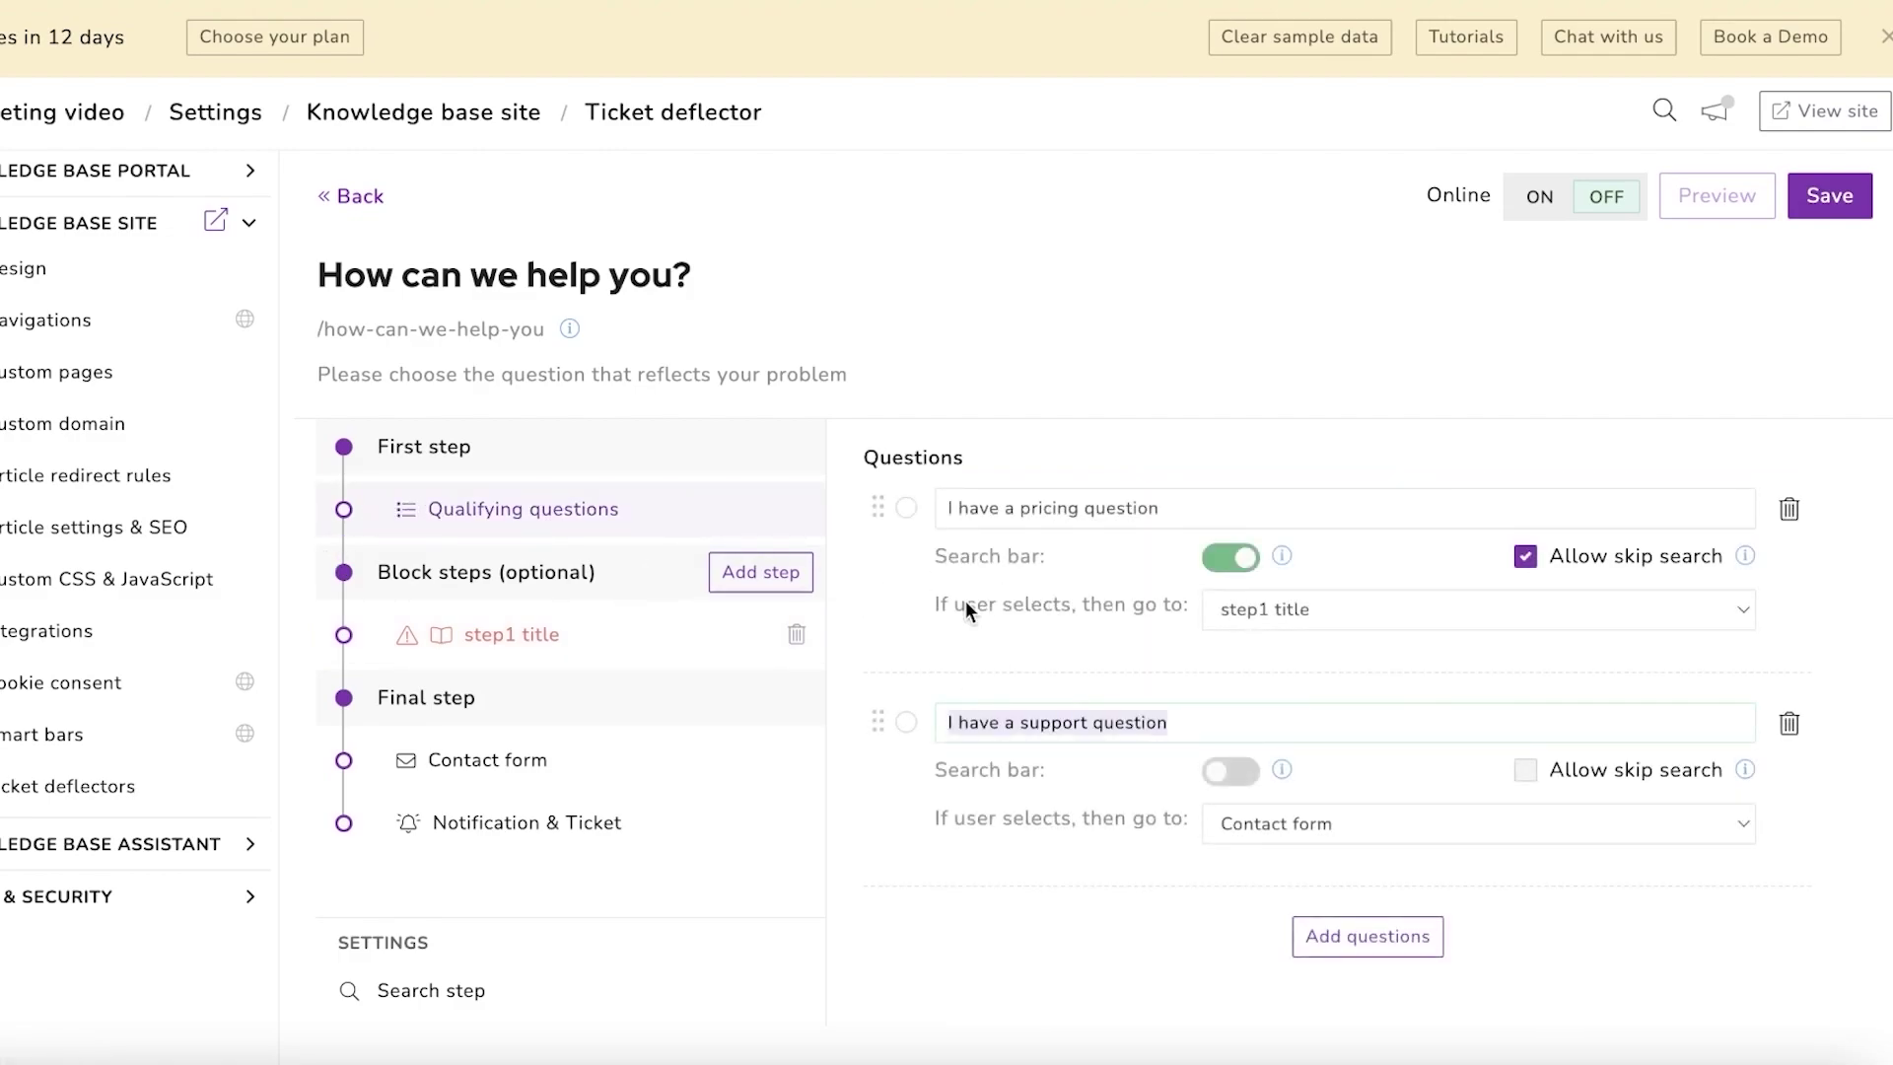
{"action": "key", "text": "BackSpace"}
{"action": "type", "text": "How do upgrade me Aqua Plan?"}
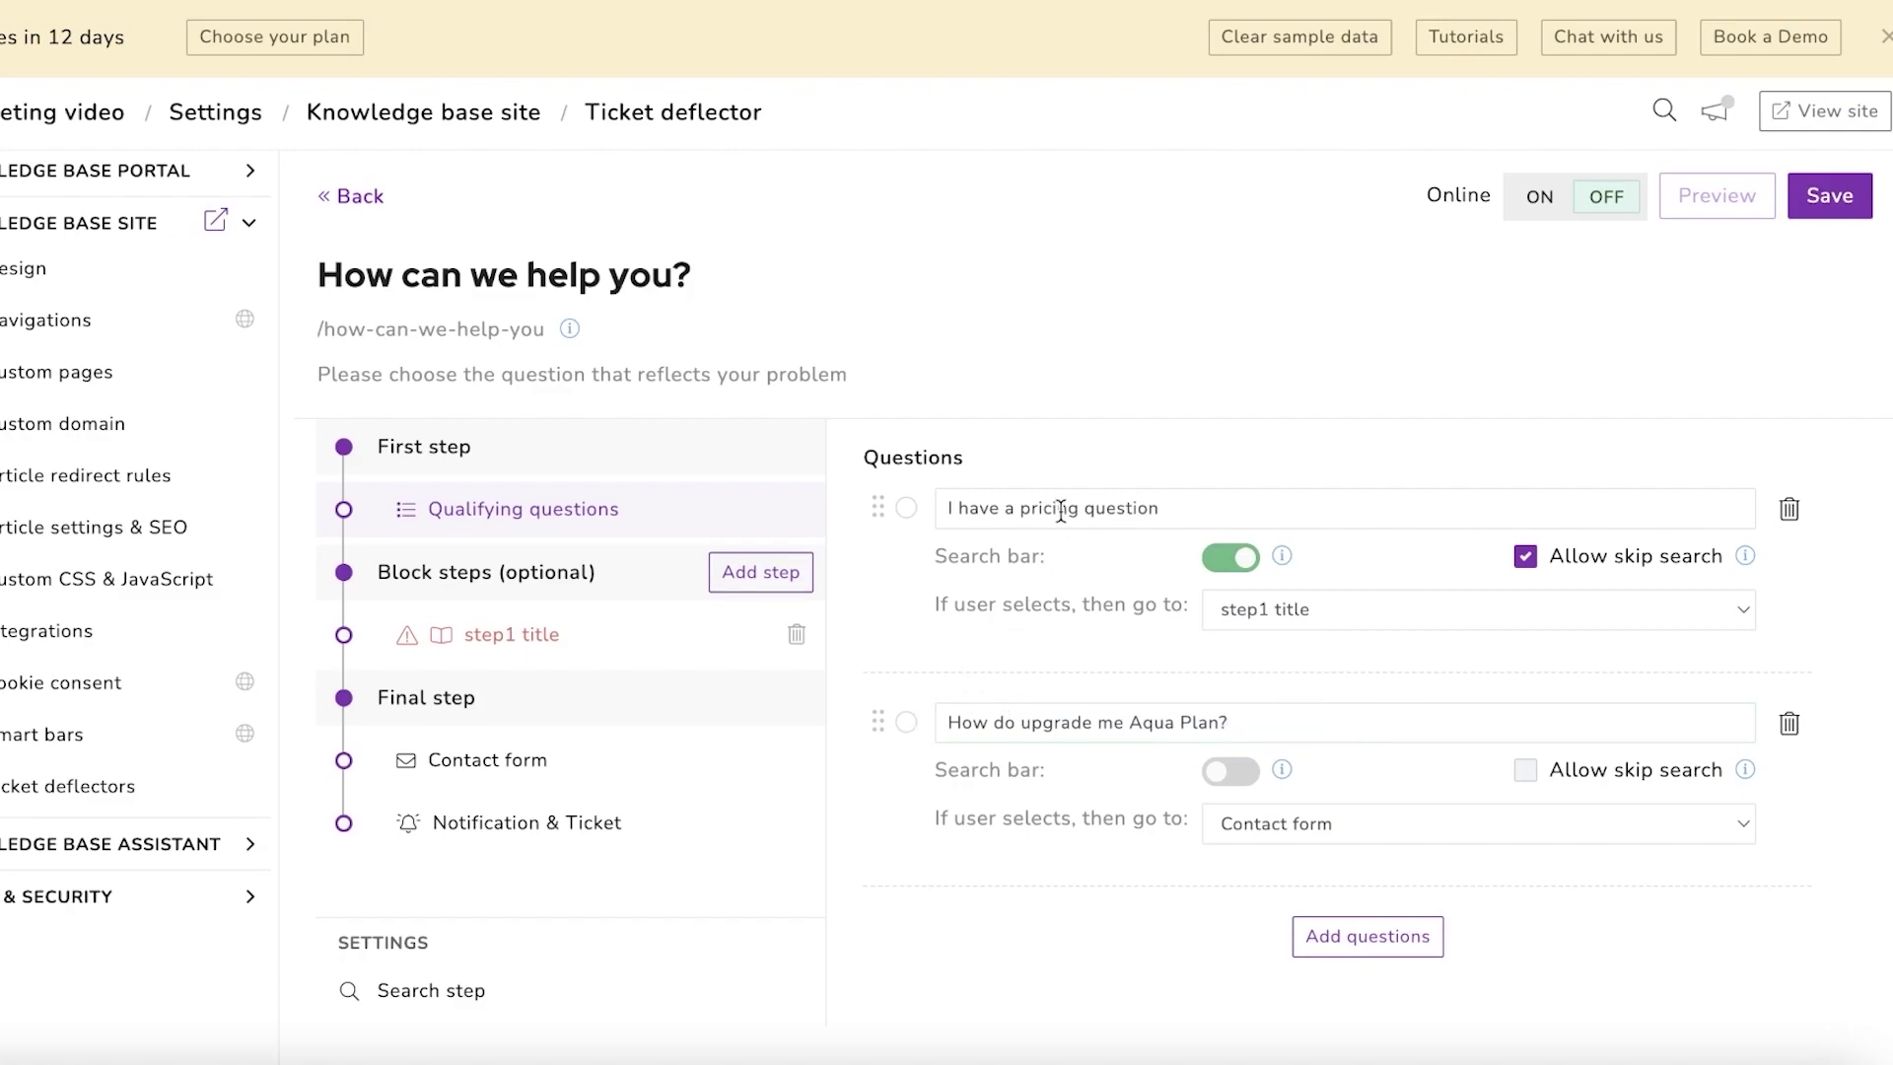
Step: Enable the search bar for the Aqua Plan question and route it to the "step1 title" block step
{"action": "left_click", "coordinate": [1232, 770]}
{"action": "left_click", "coordinate": [1338, 823]}
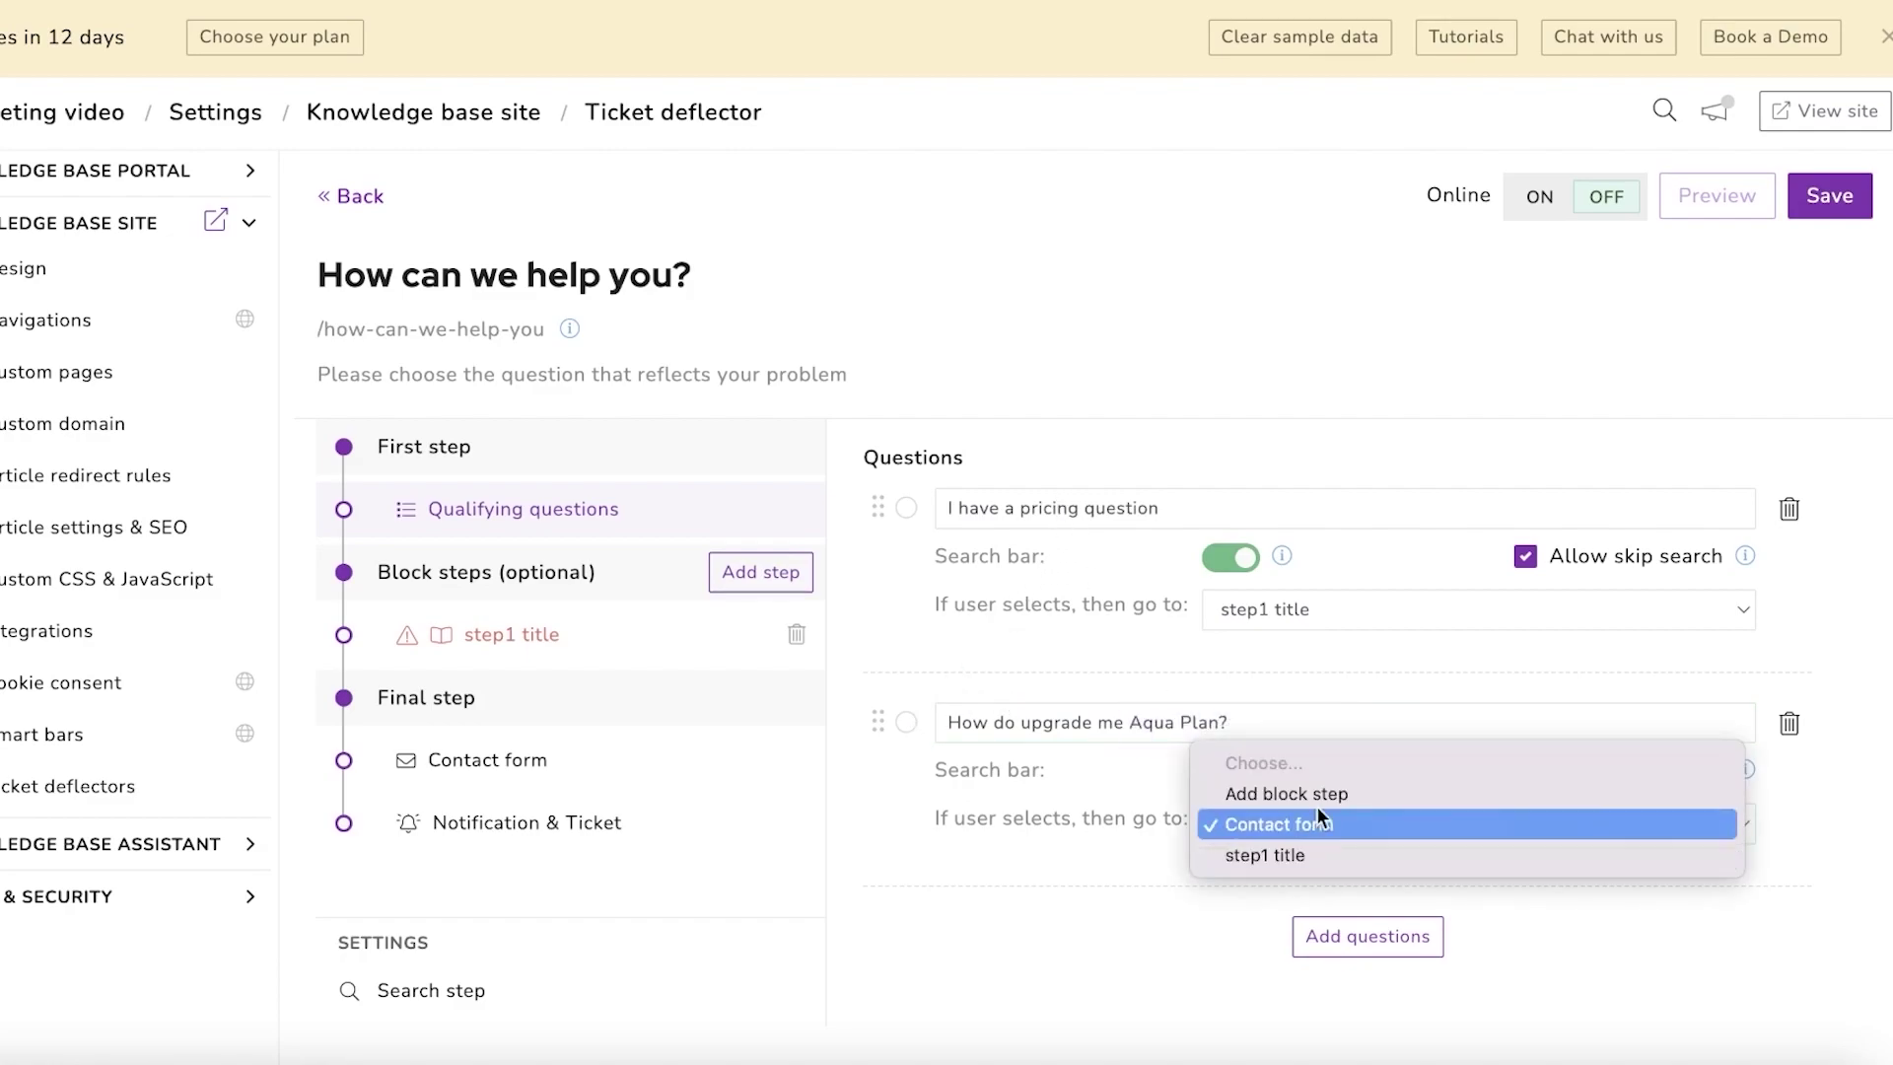
{"action": "left_click", "coordinate": [1301, 855]}
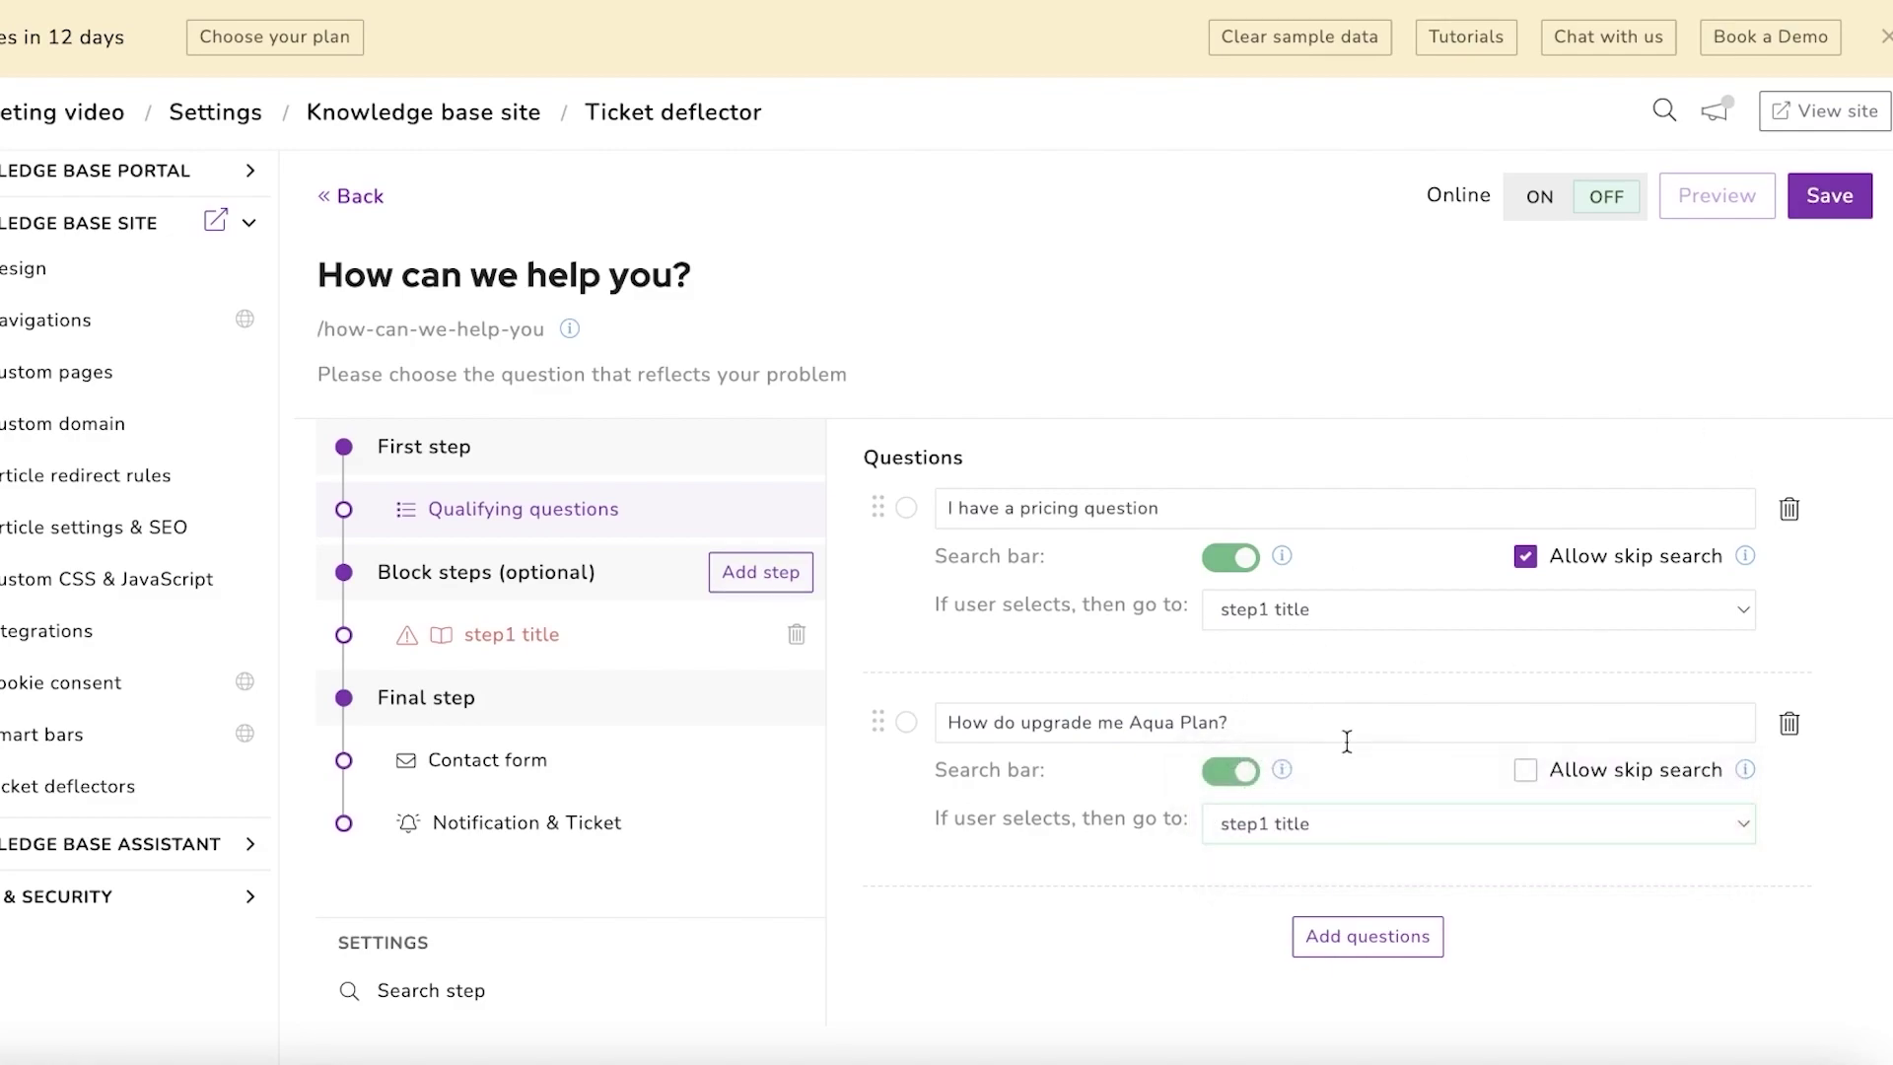
{"action": "left_click", "coordinate": [1363, 936]}
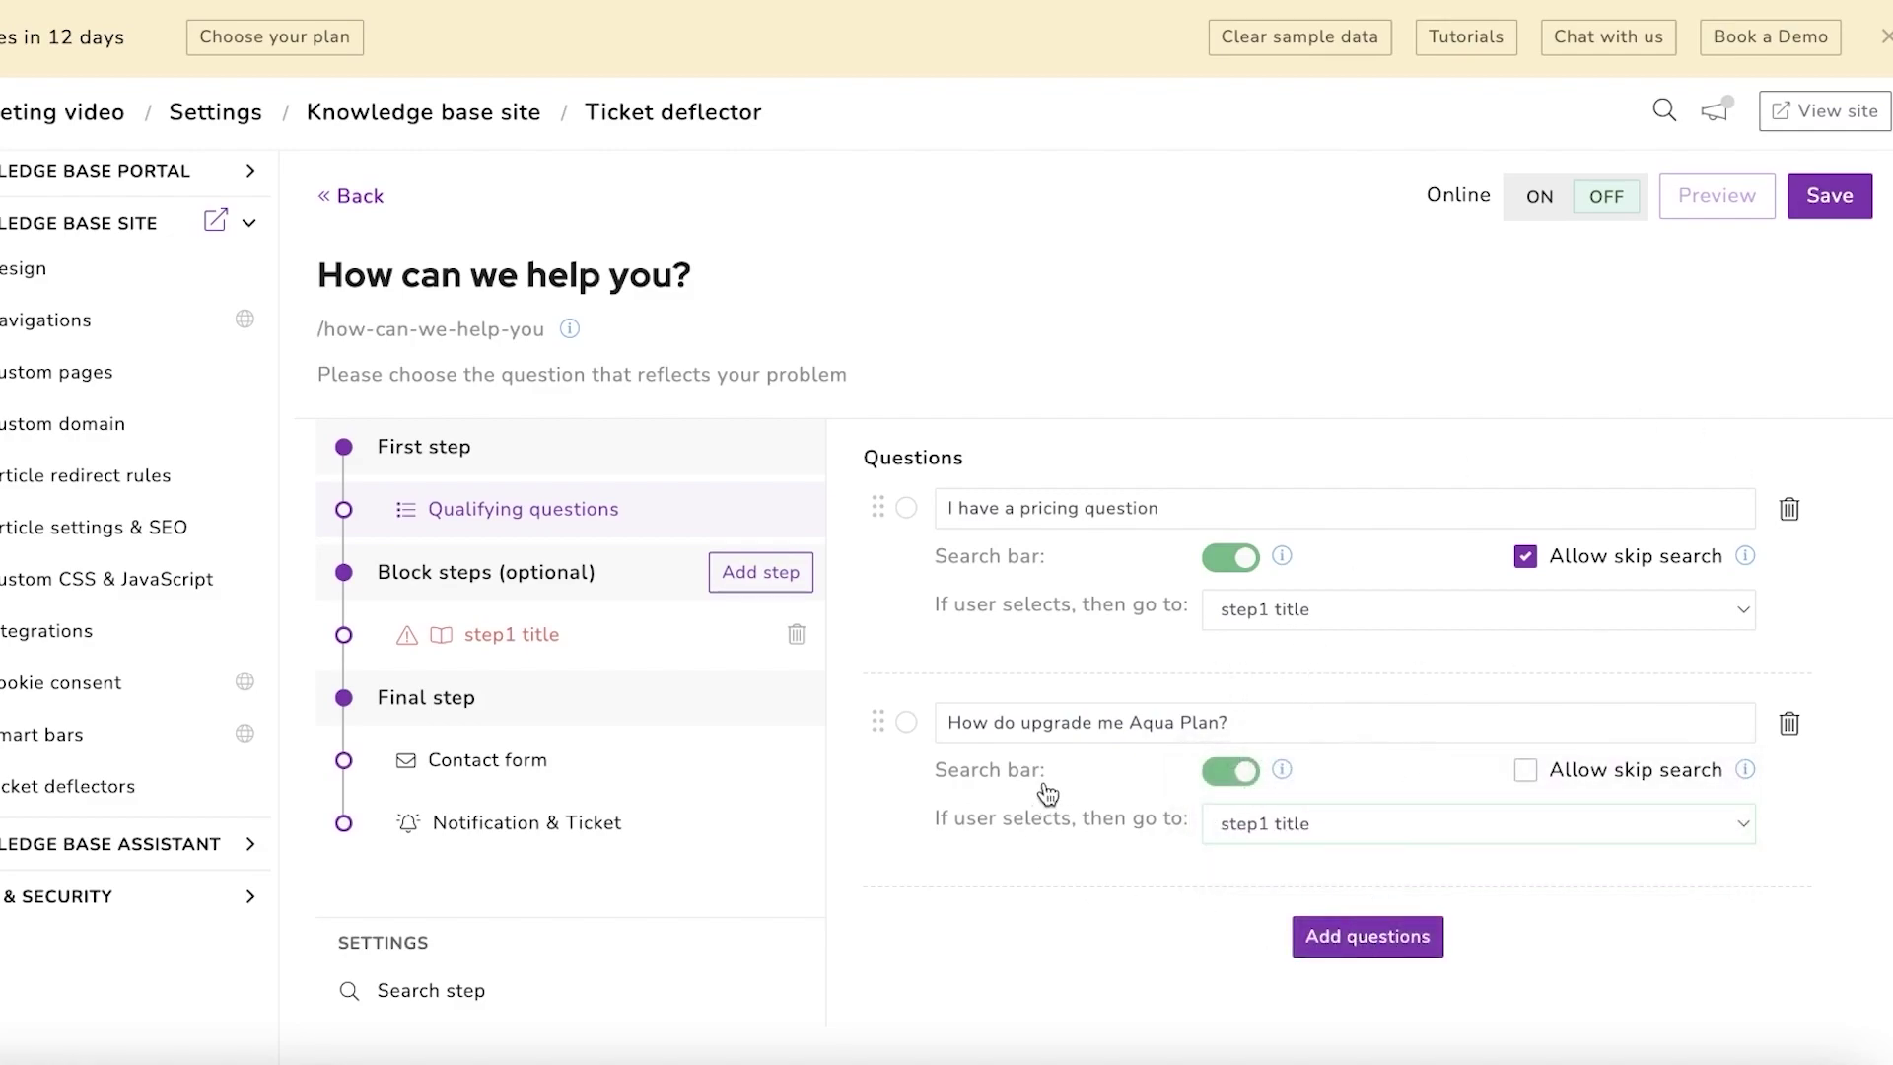
{"action": "left_click", "coordinate": [1790, 778]}
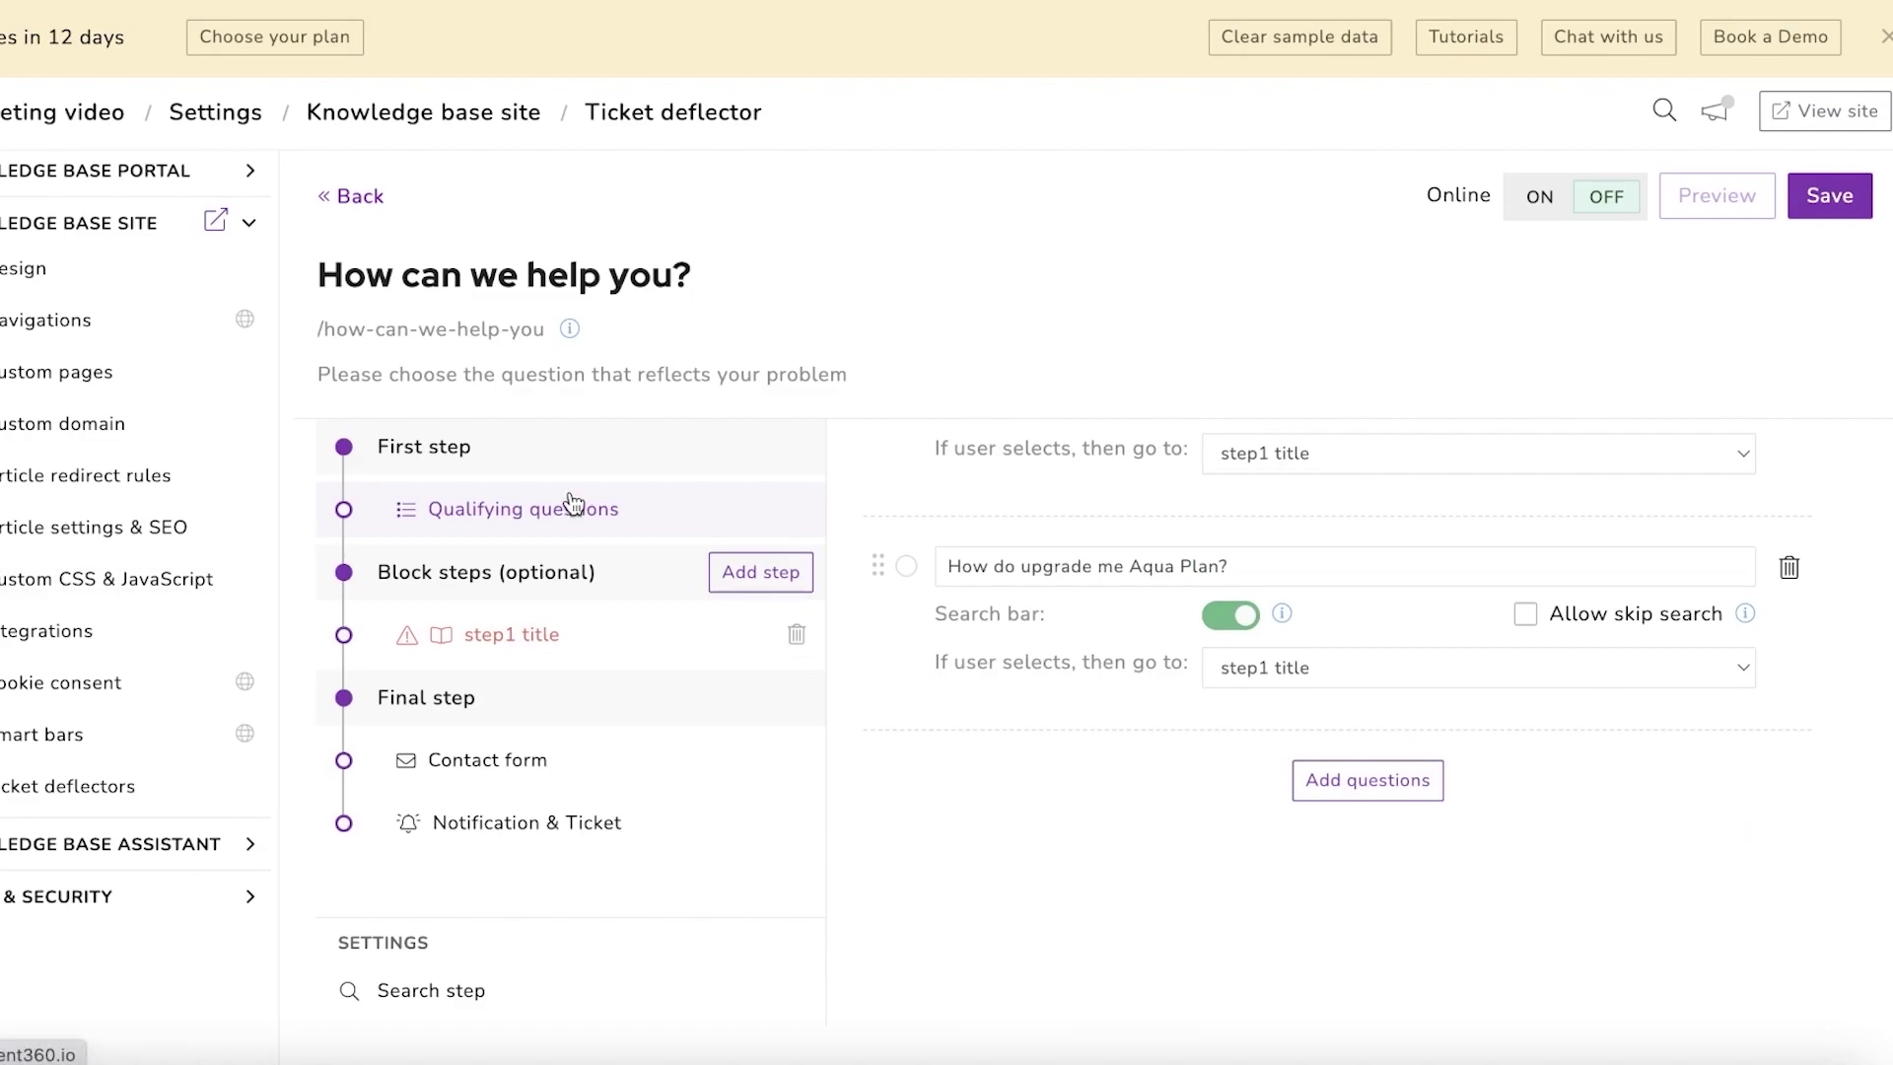
{"action": "left_click", "coordinate": [789, 590]}
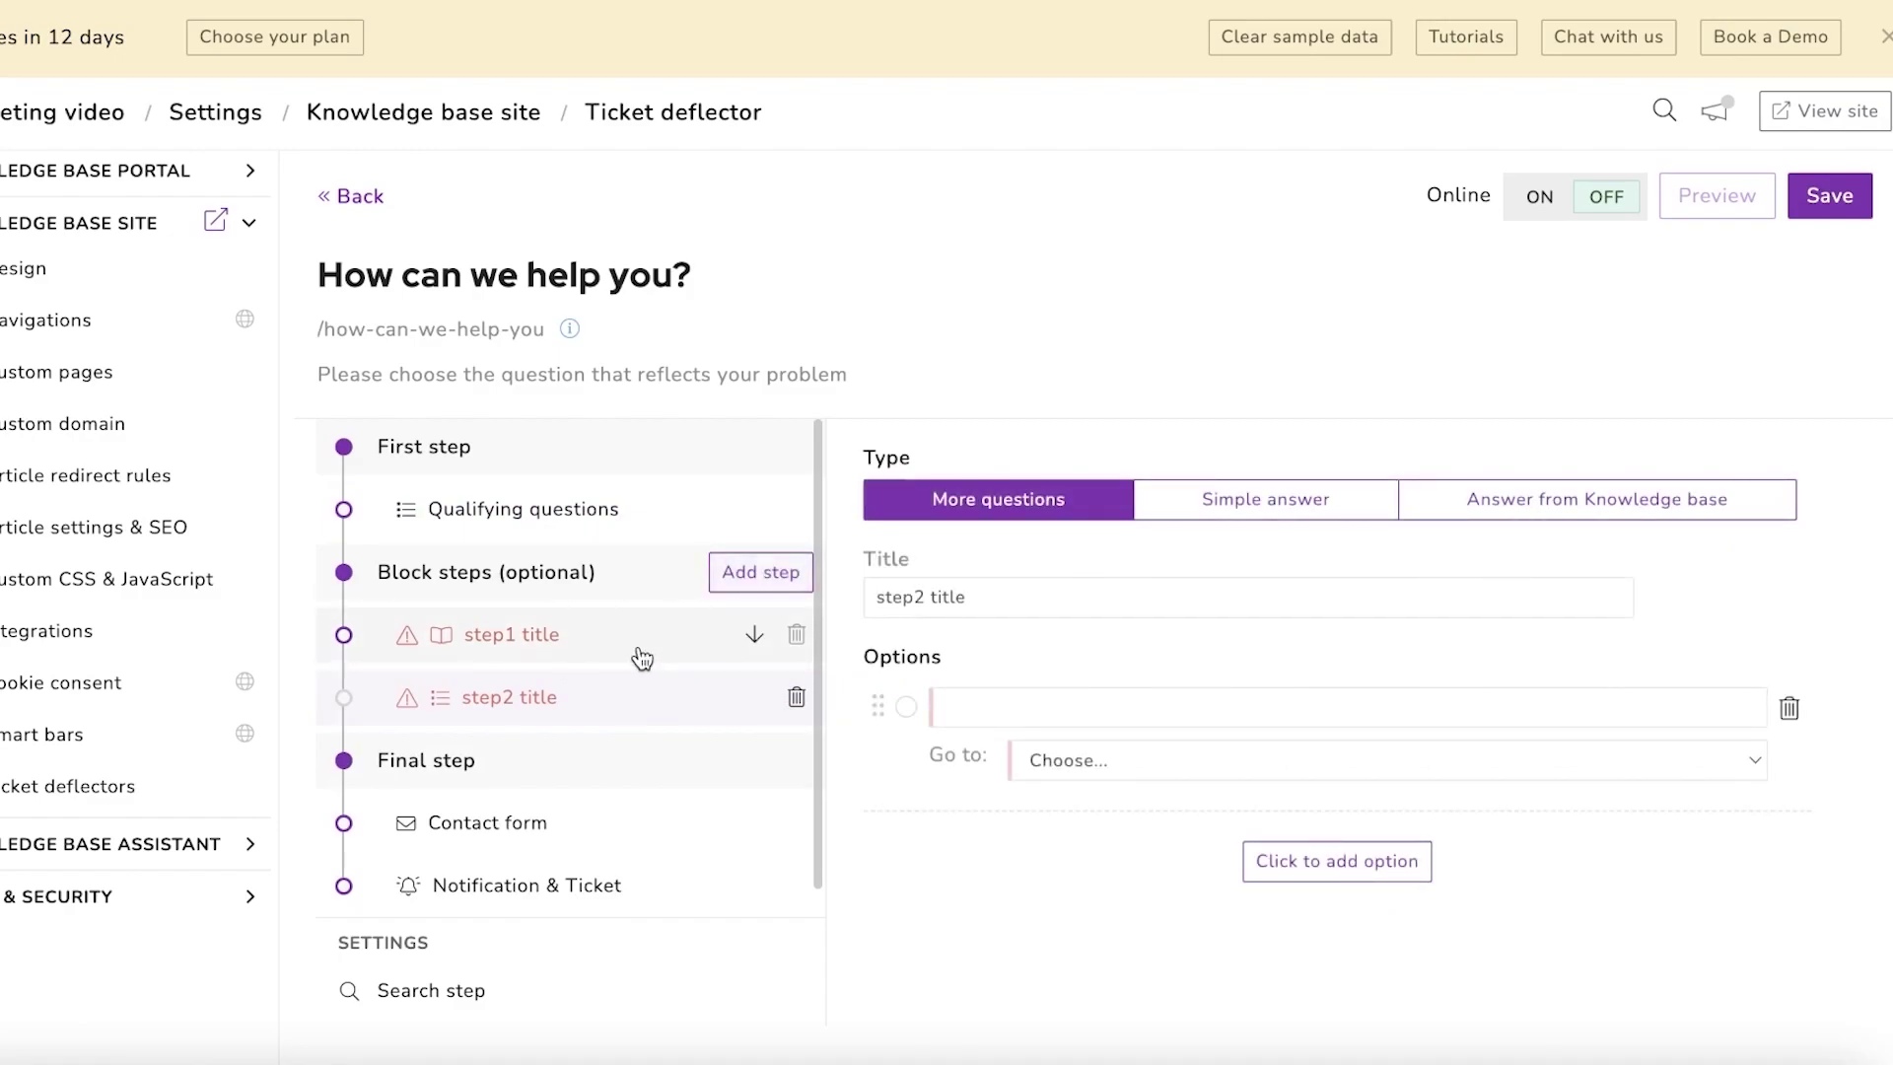
{"action": "left_click", "coordinate": [643, 658]}
{"action": "left_click", "coordinate": [795, 697]}
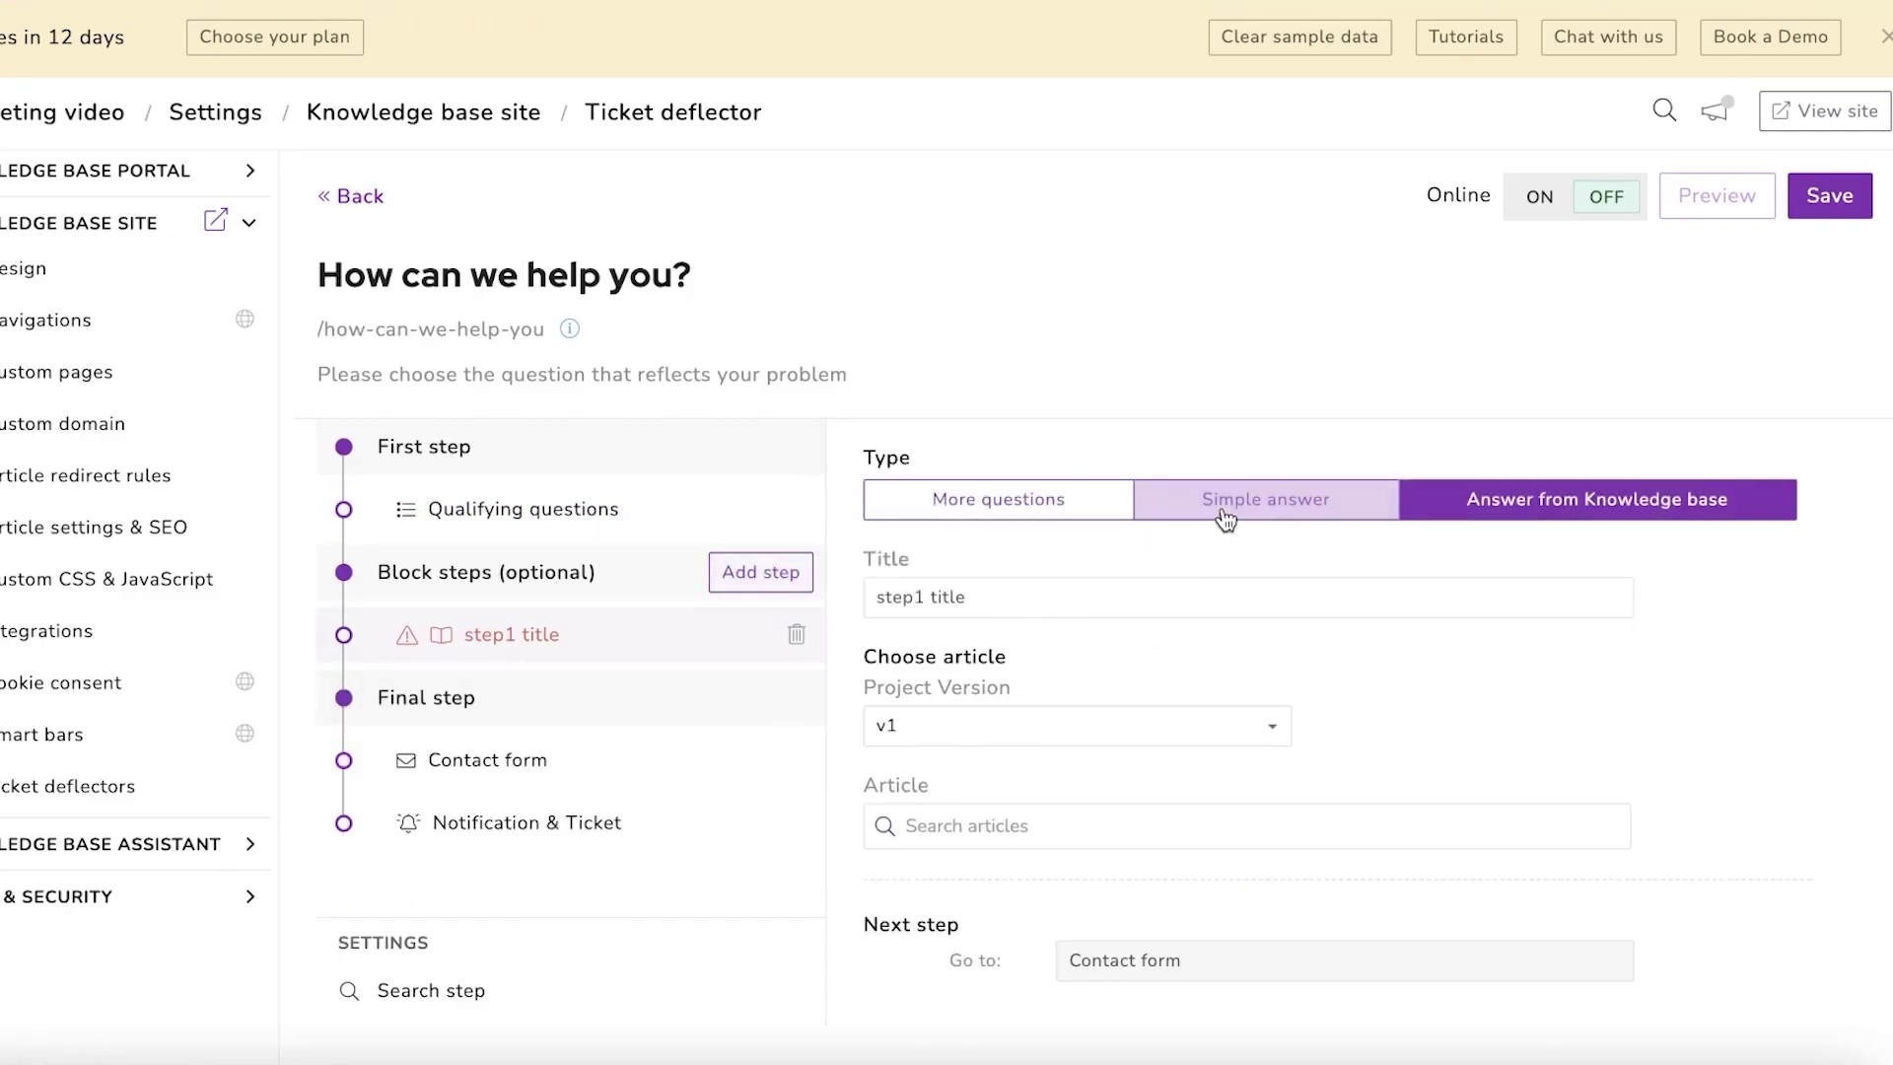
Step: Look at the More questions and Simple answer types for the "step1 title" block step, returning to Answer from Knowledge base
{"action": "left_click", "coordinate": [1015, 523]}
{"action": "left_click", "coordinate": [1219, 503]}
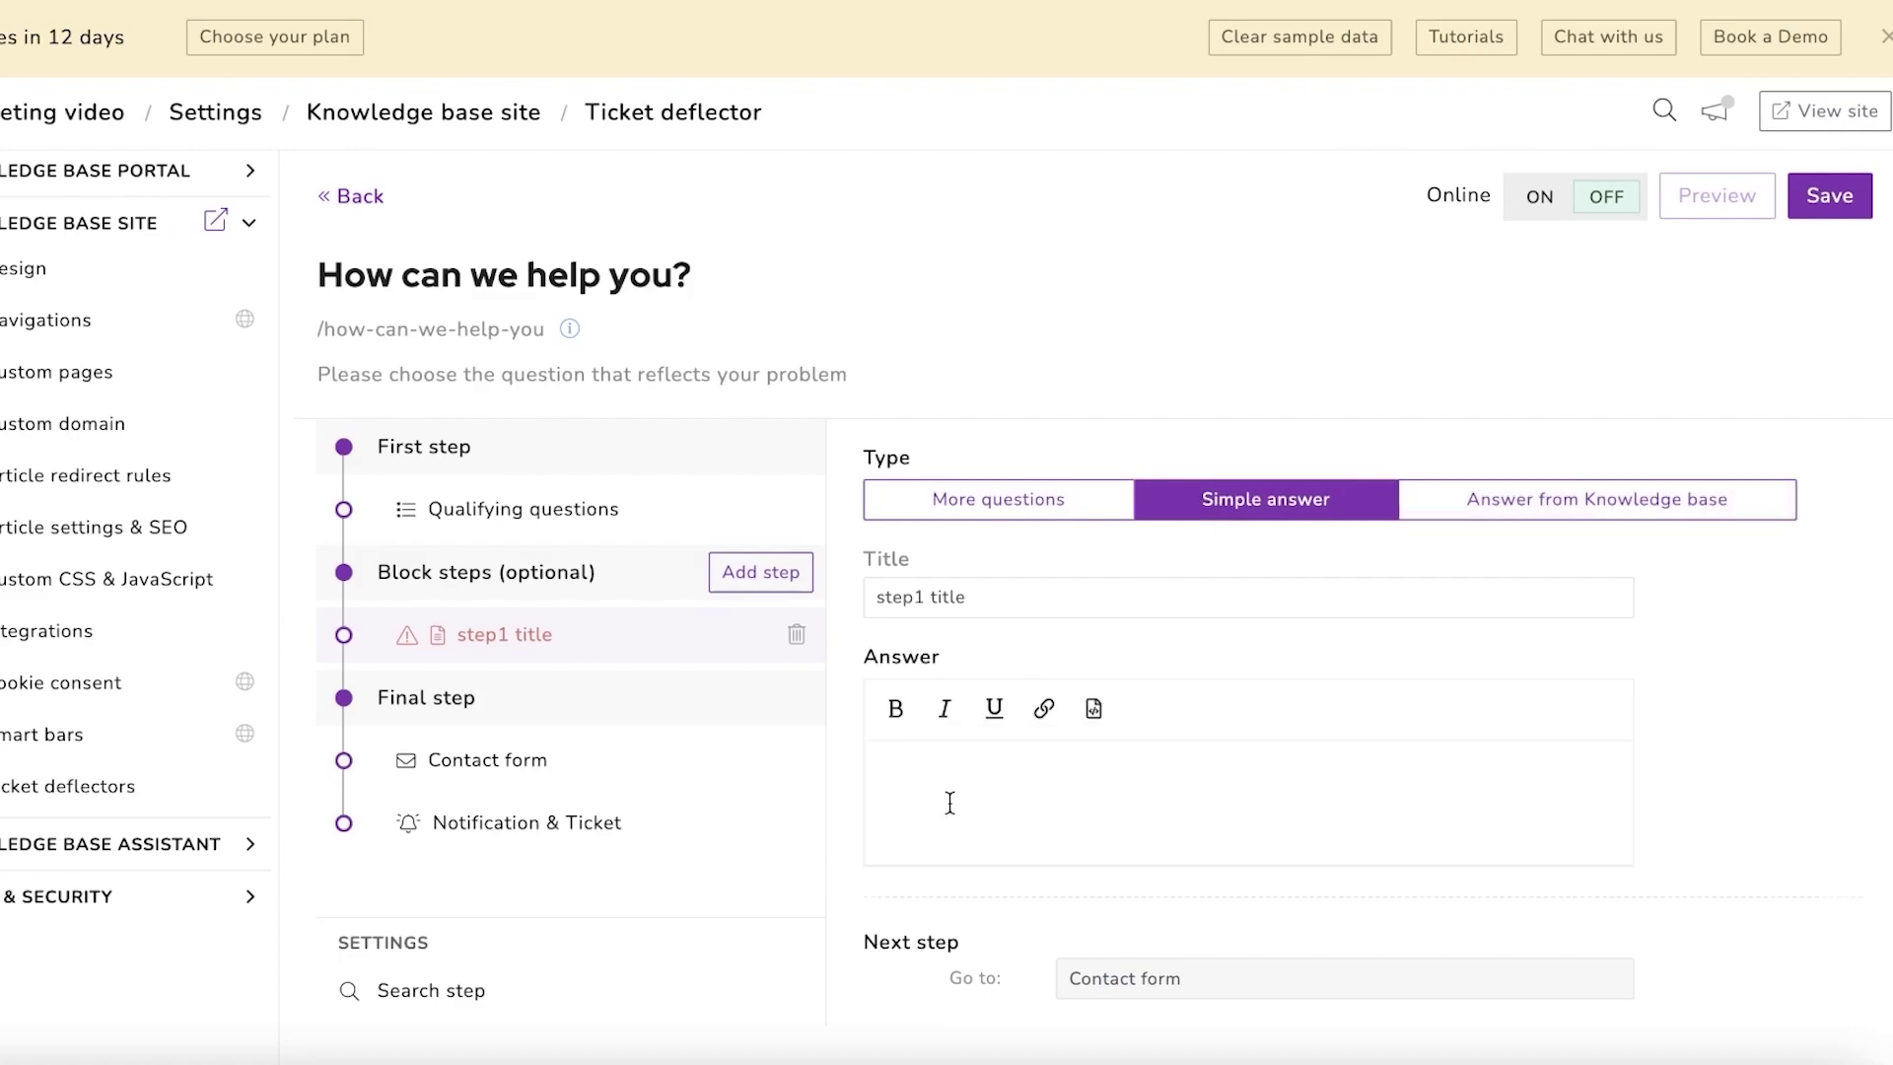
{"action": "left_click", "coordinate": [1643, 510]}
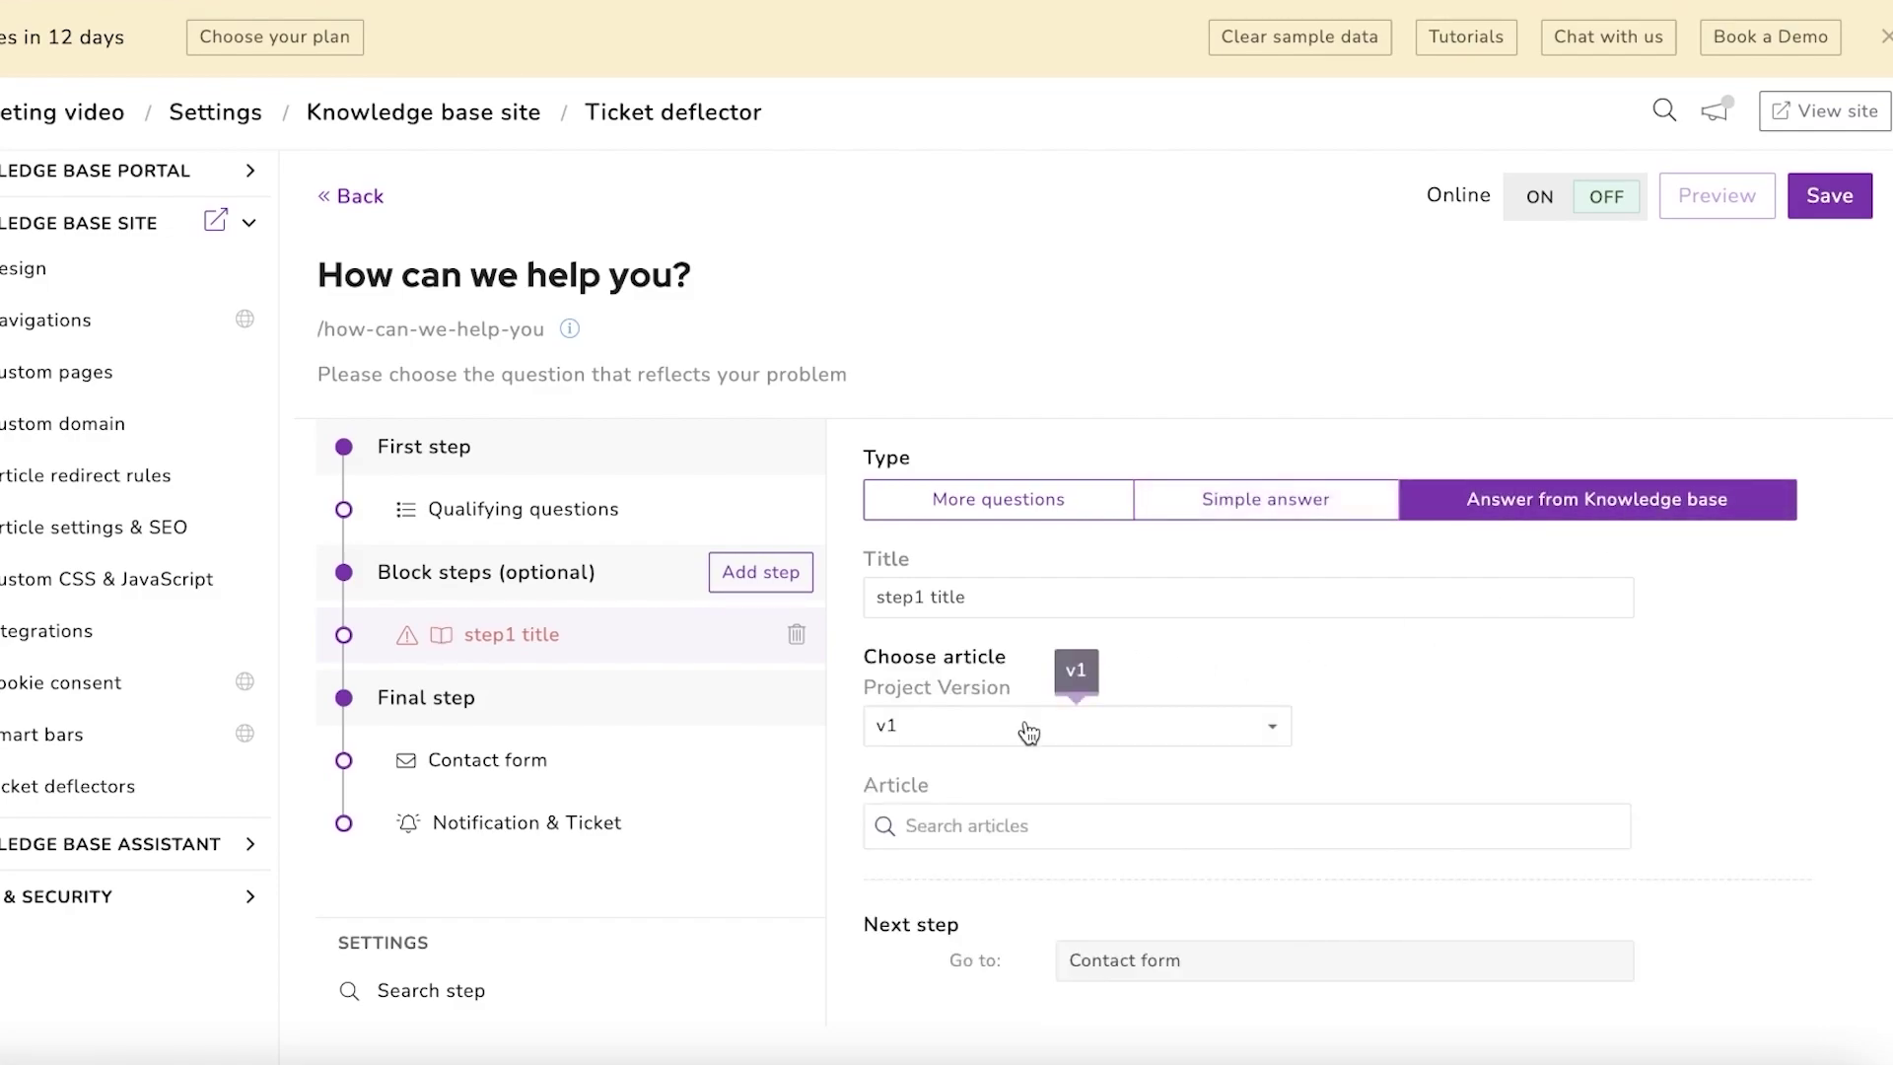
Step: Search the articles for "plan" and add "How to change streaming Plan?" as the block step's answer
{"action": "left_click", "coordinate": [1059, 824]}
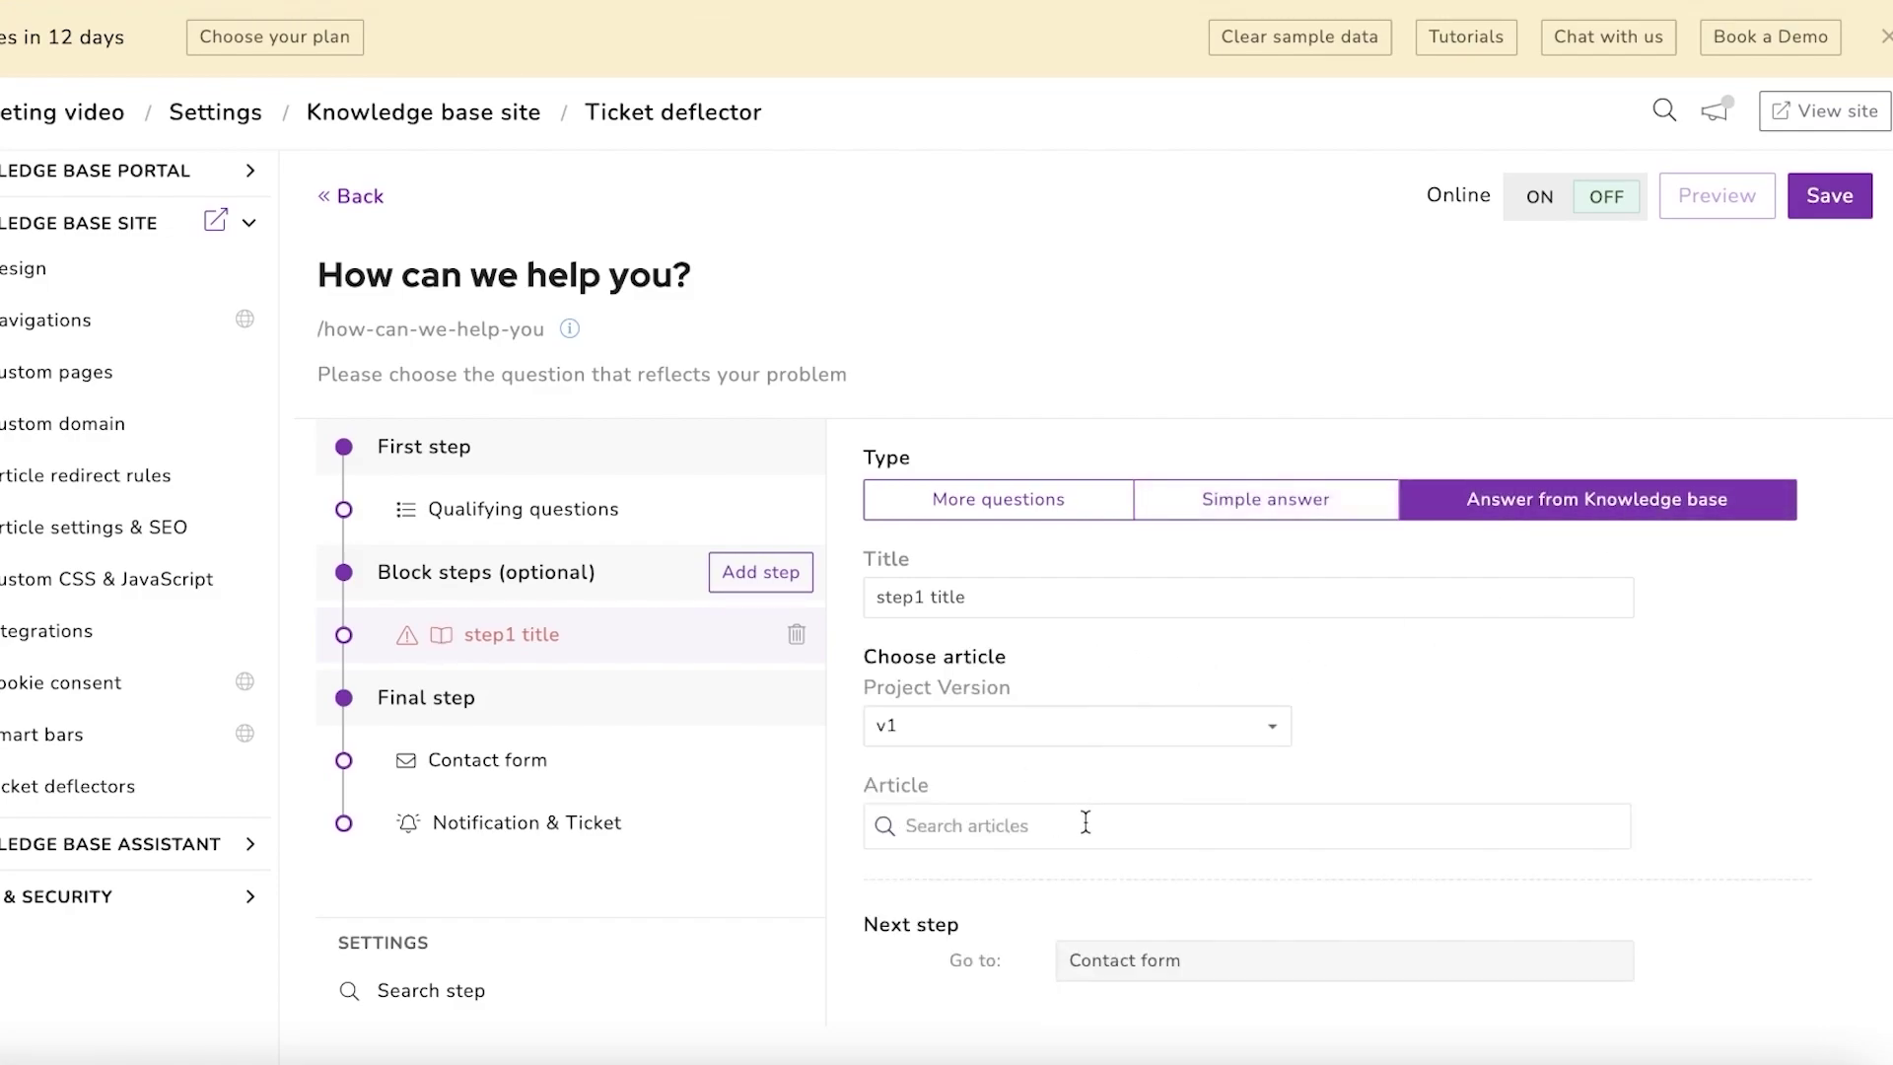
{"action": "type", "text": "plan"}
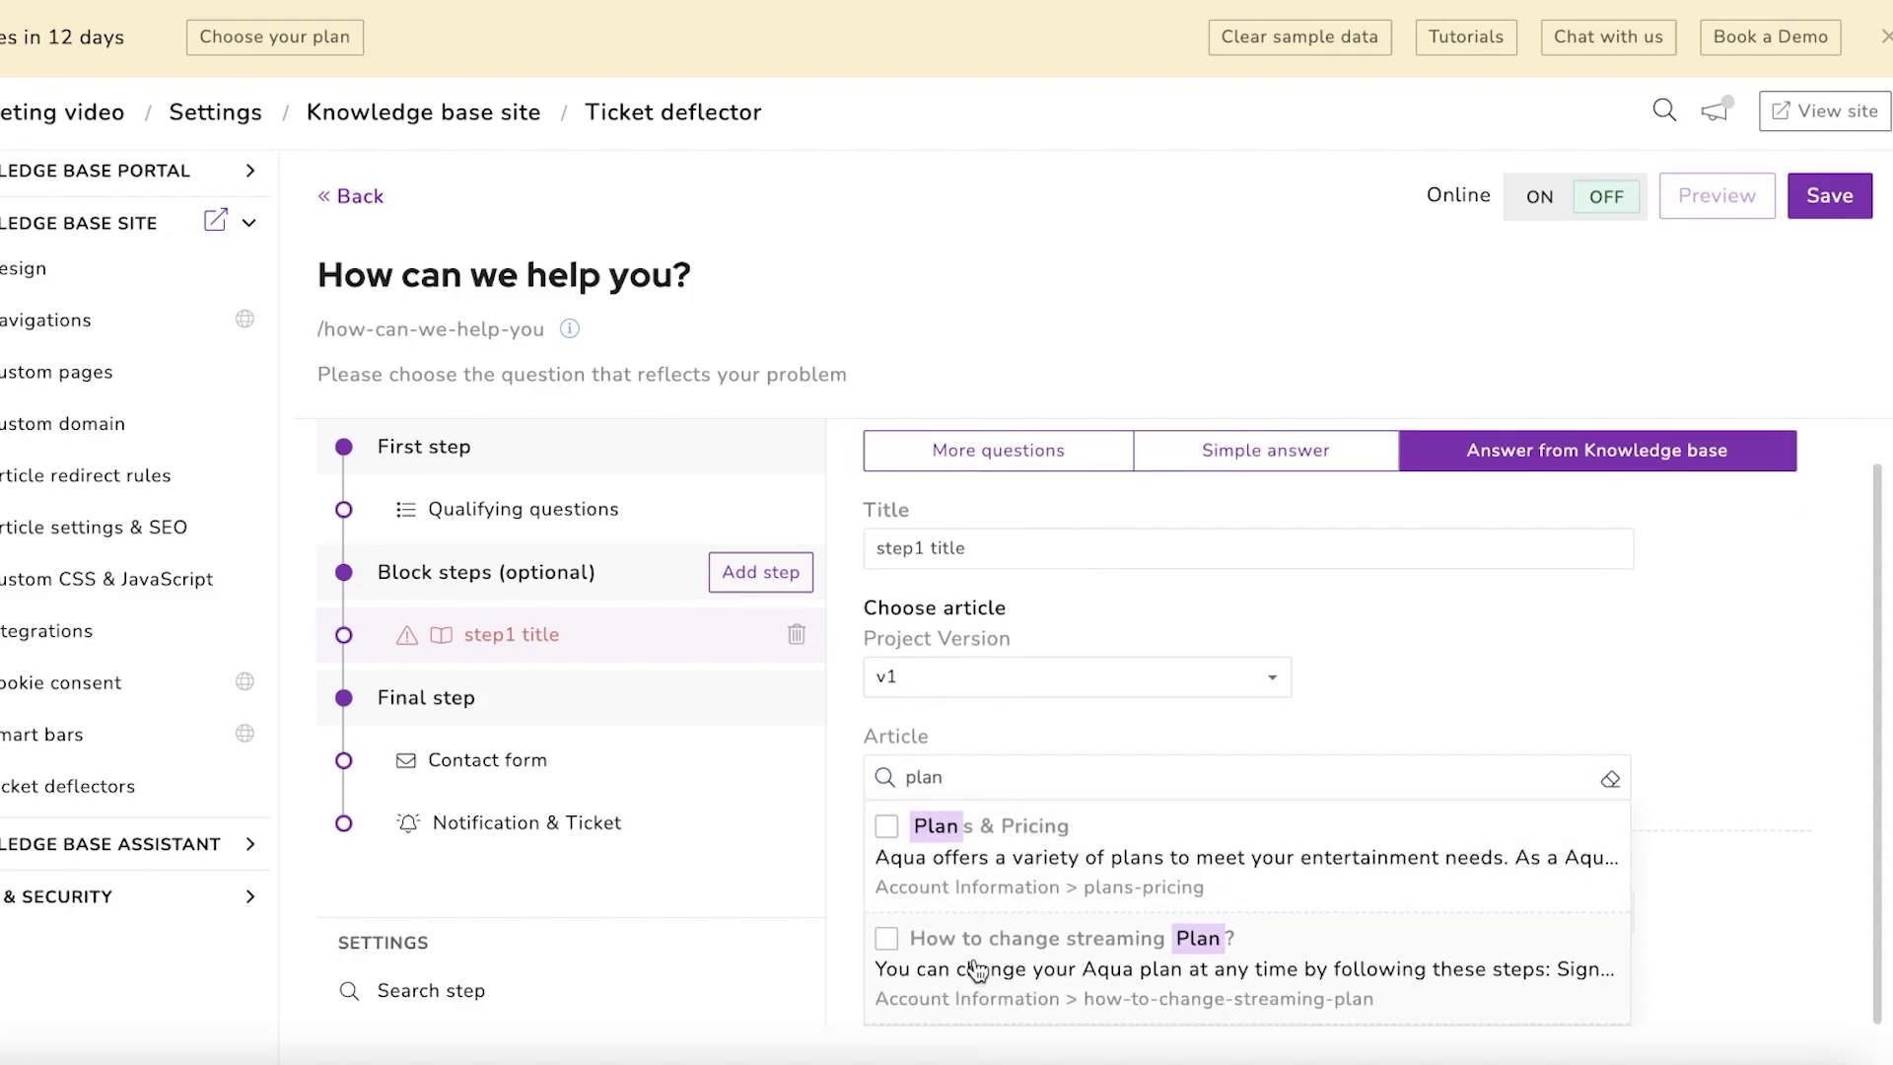
{"action": "left_click", "coordinate": [887, 938]}
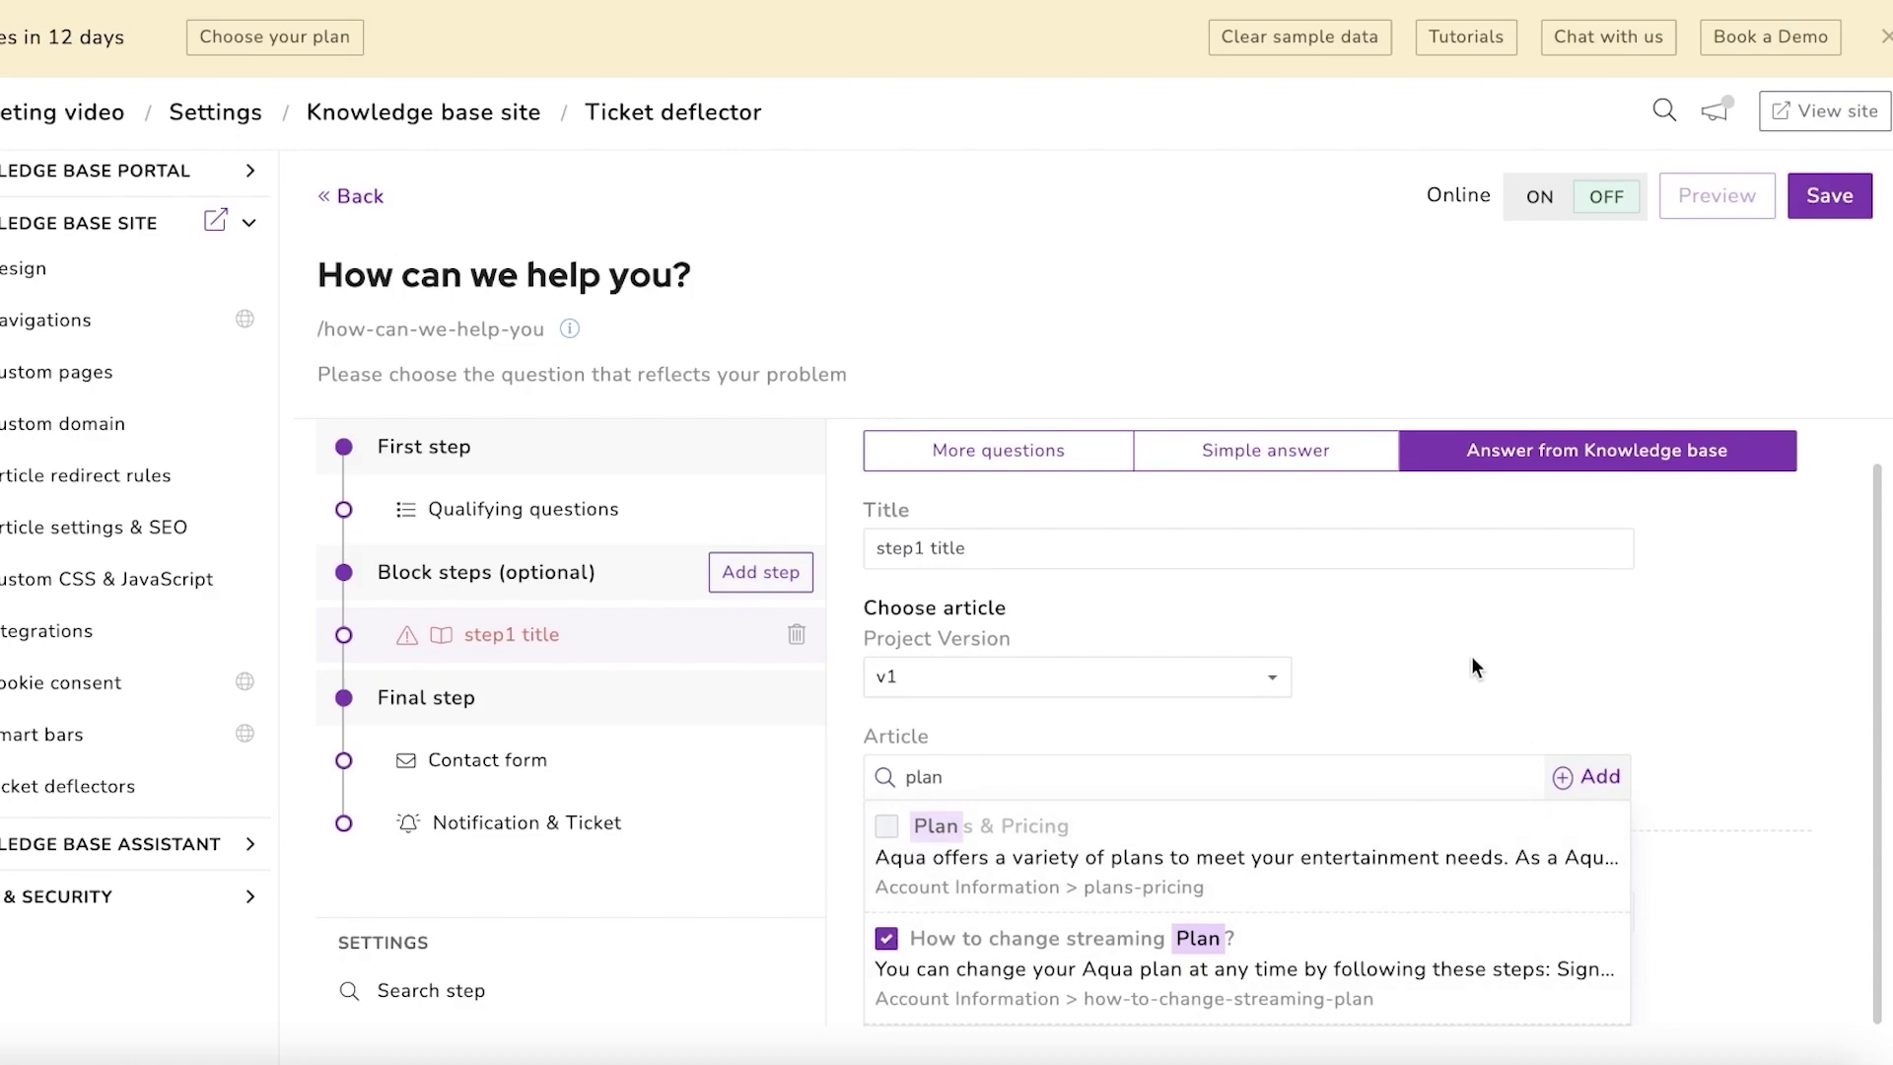
{"action": "left_click", "coordinate": [1589, 778]}
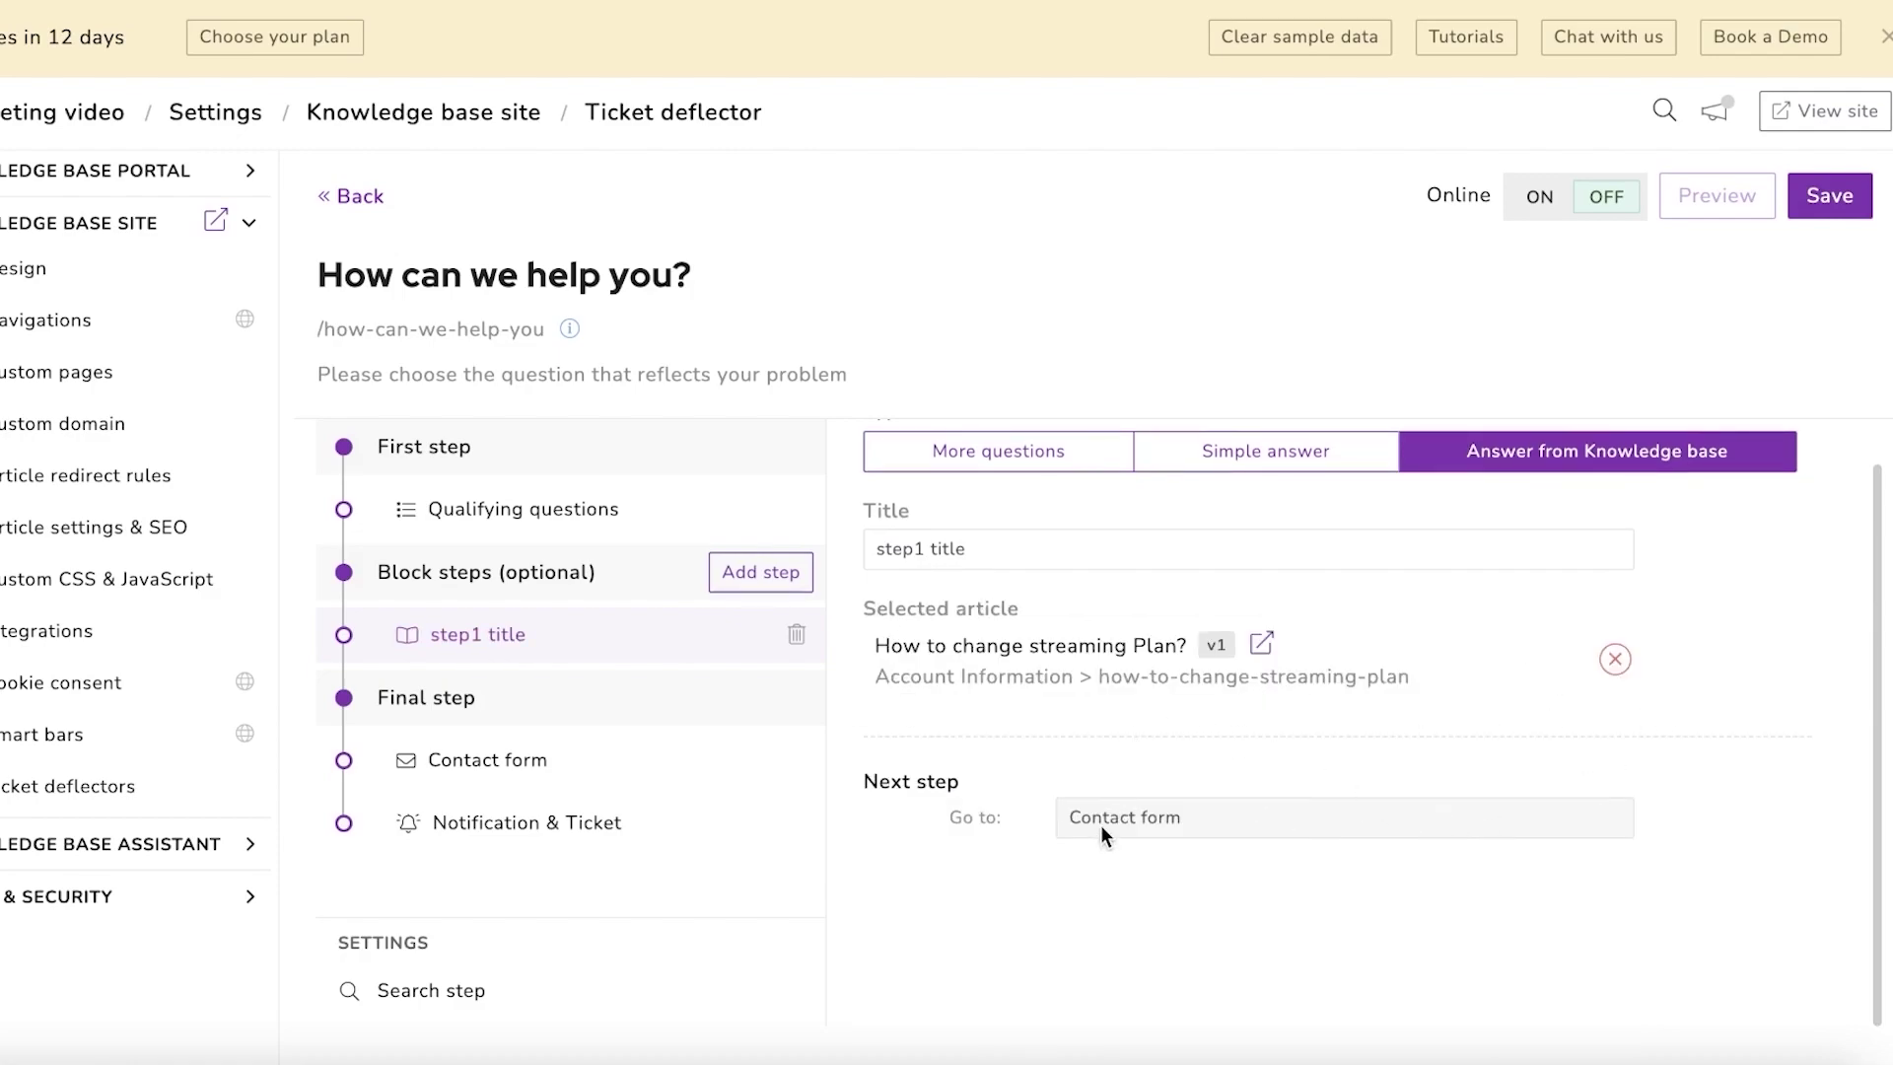
Step: Examine the final step's contact form, including its required and optional fields, attachments, captcha and thank-you message settings
{"action": "mouse_move", "coordinate": [734, 669]}
{"action": "left_click", "coordinate": [445, 761]}
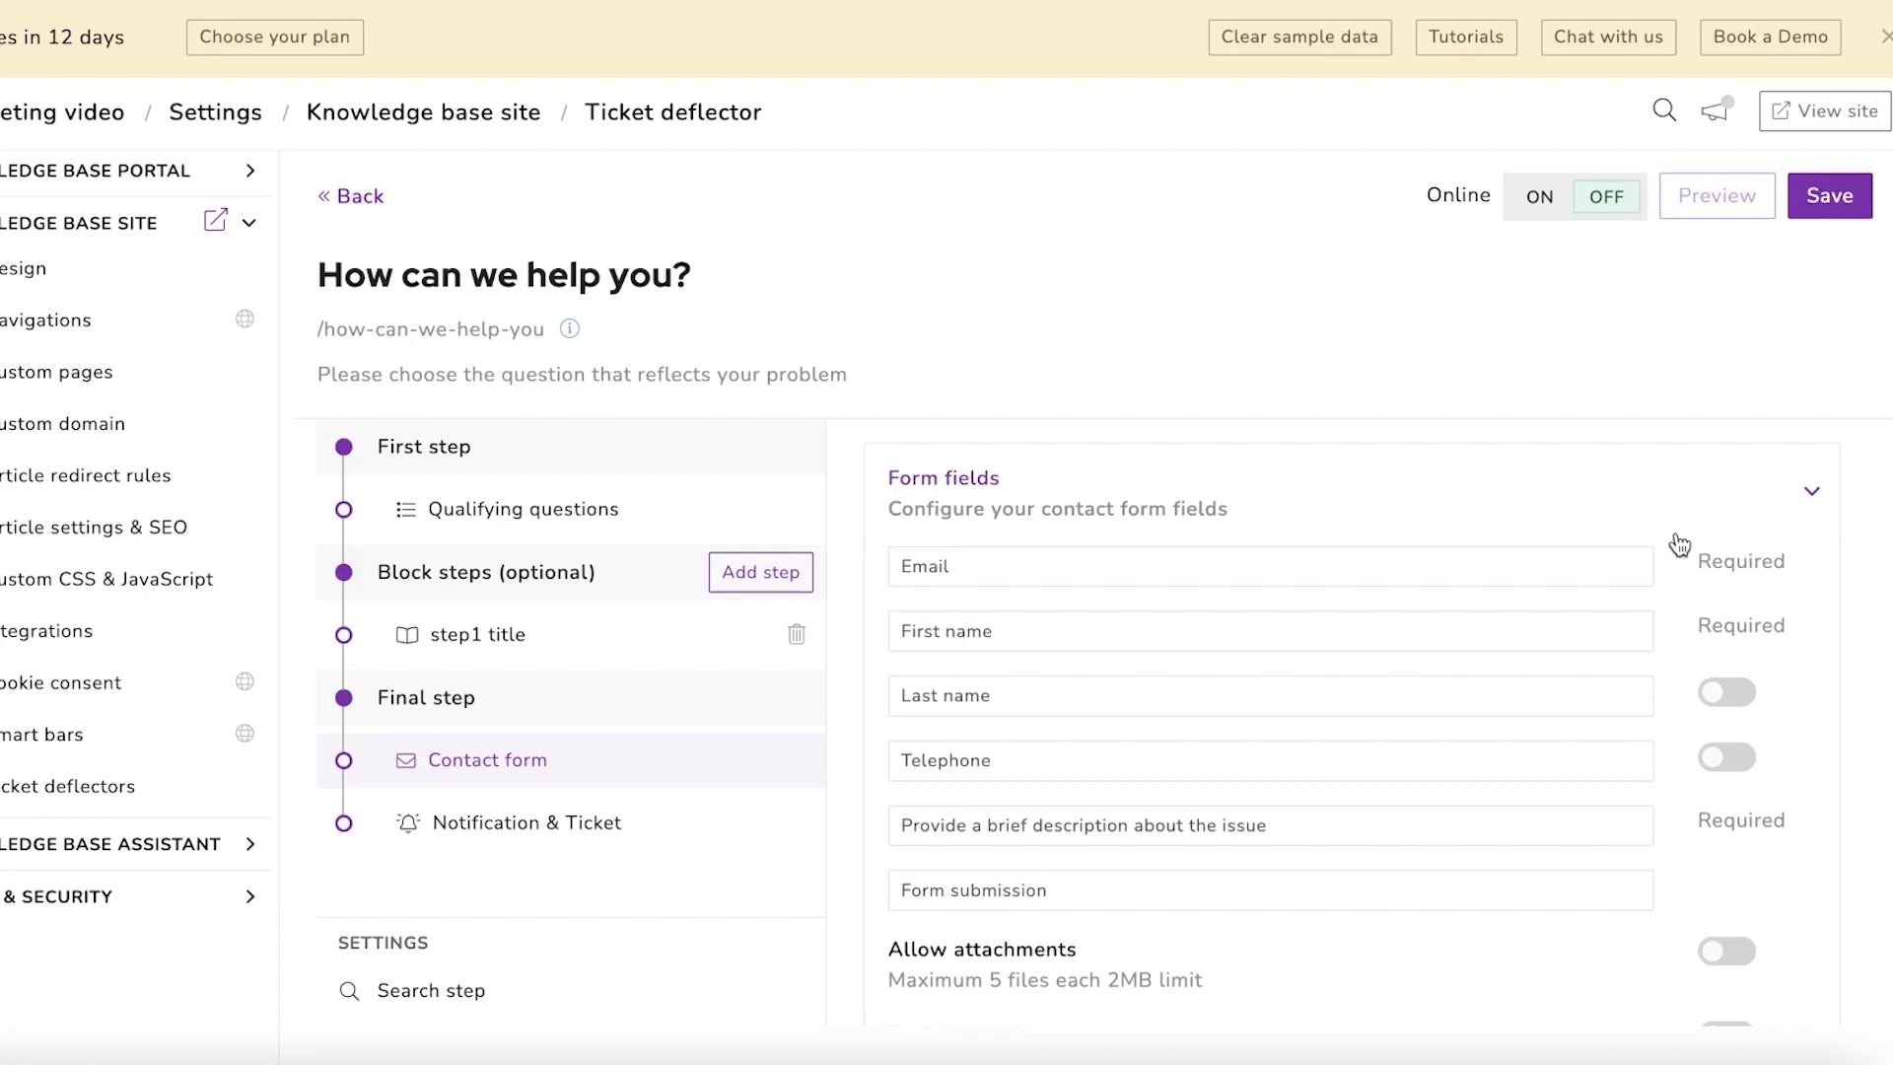
{"action": "scroll", "coordinate": [1758, 494], "scroll_direction": "down", "scroll_amount": 3}
{"action": "scroll", "coordinate": [1766, 494], "scroll_direction": "up", "scroll_amount": 3}
{"action": "left_click_drag", "start_coordinate": [567, 653], "coordinate": [625, 690]}
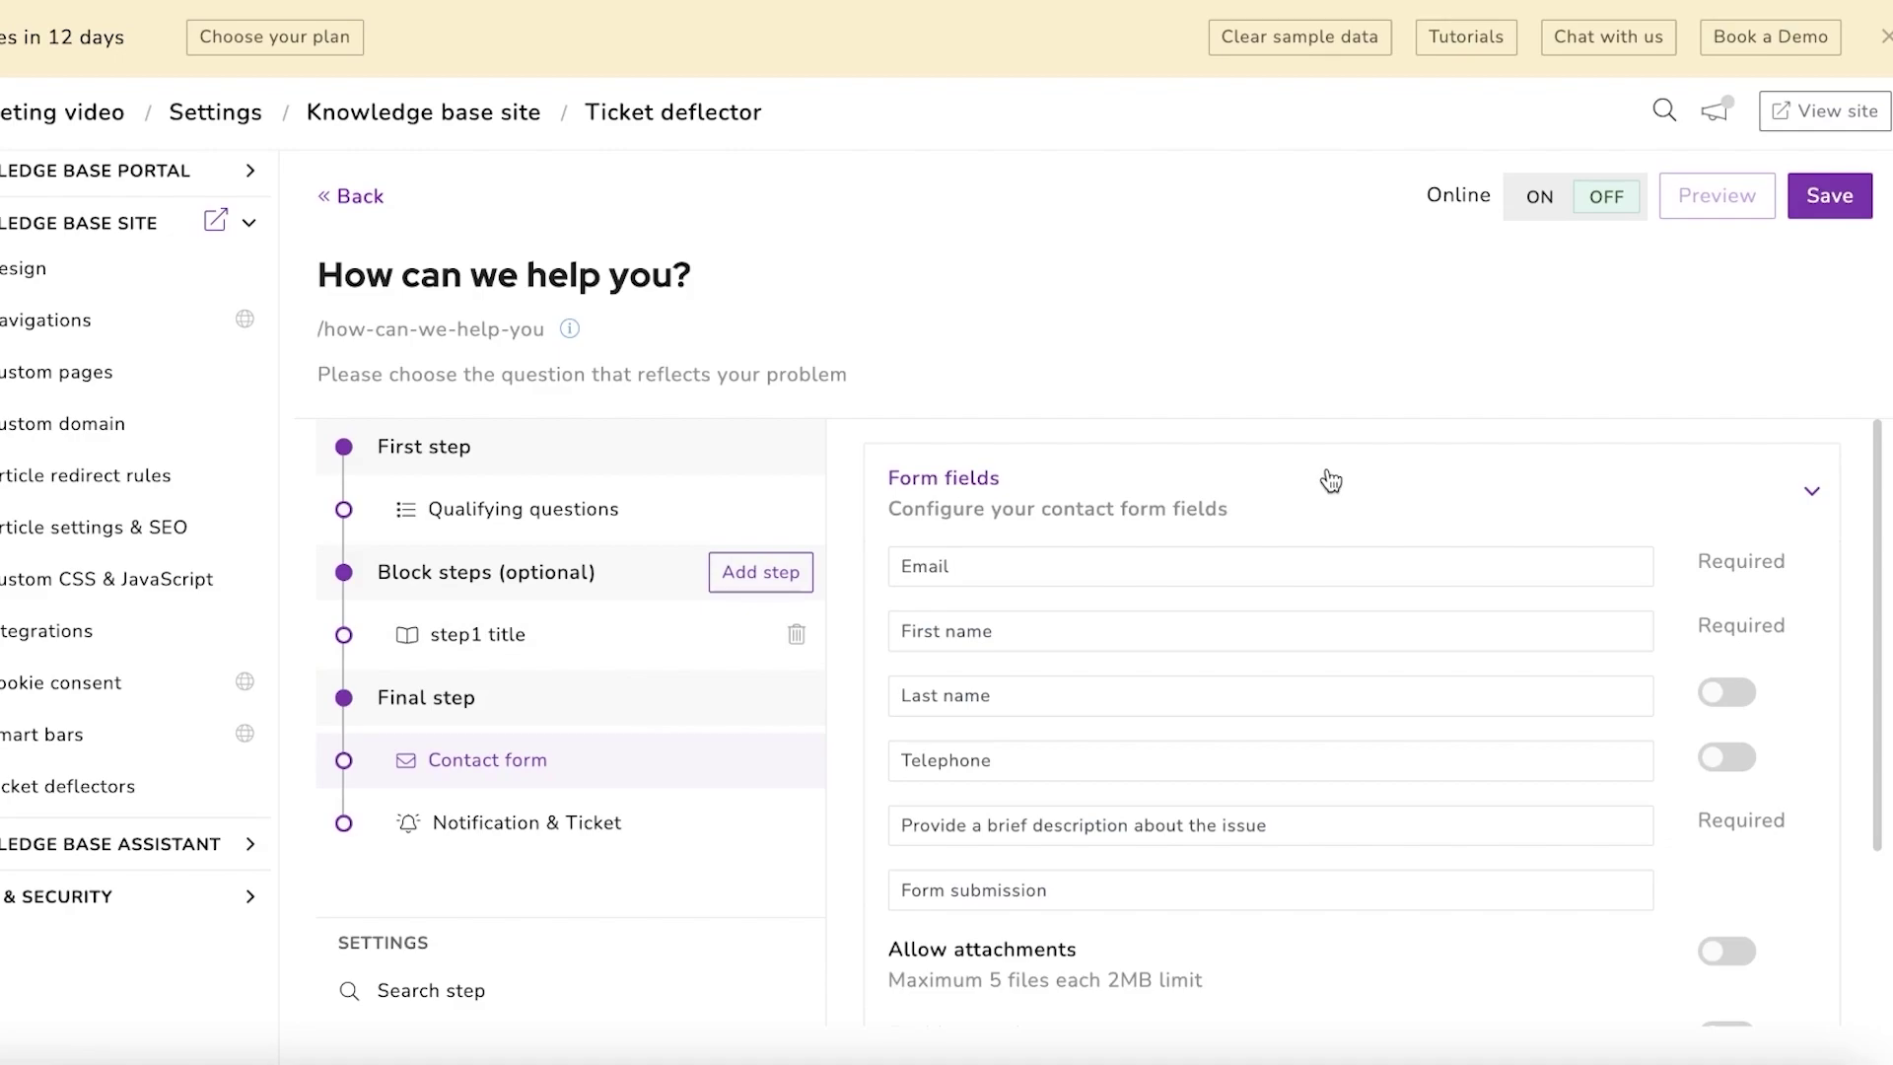
{"action": "scroll", "coordinate": [1312, 498], "scroll_direction": "down", "scroll_amount": 3}
{"action": "scroll", "coordinate": [1578, 582], "scroll_direction": "up", "scroll_amount": 3}
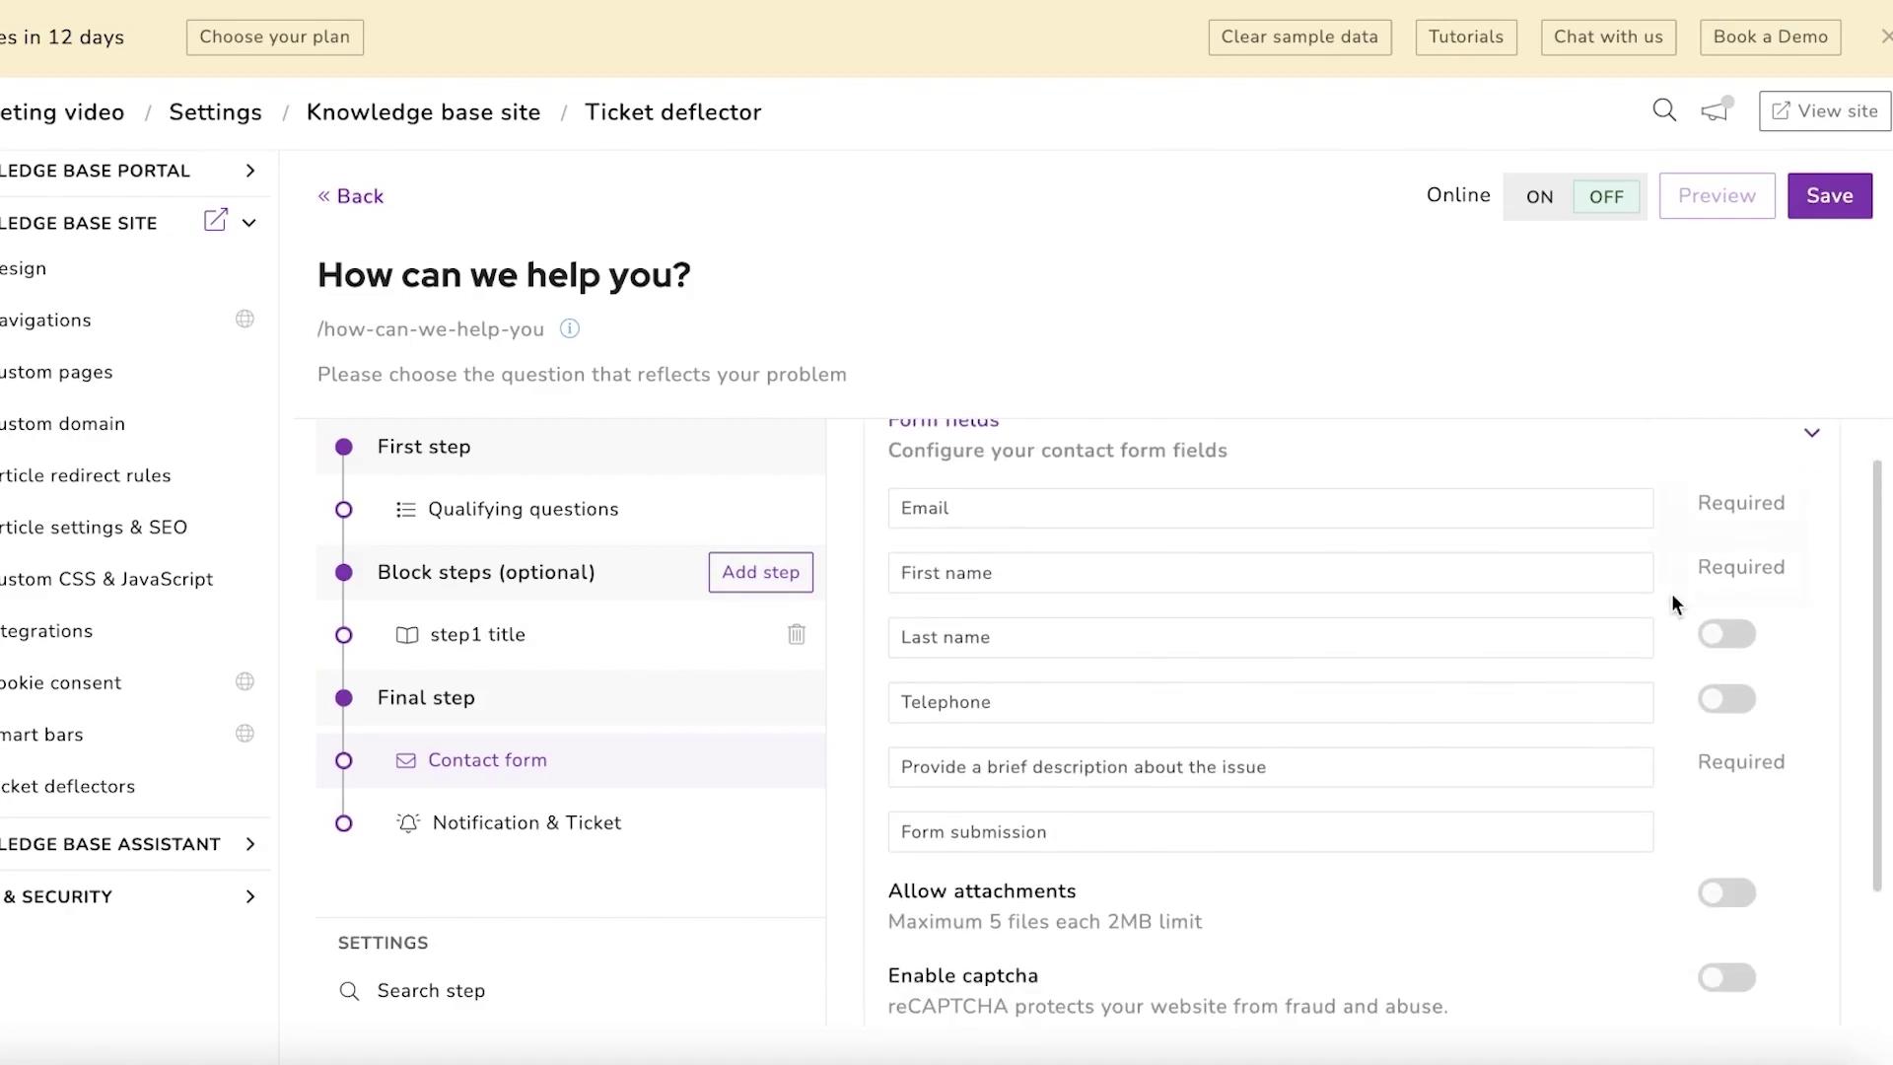
{"action": "scroll", "coordinate": [1459, 695], "scroll_direction": "down", "scroll_amount": 3}
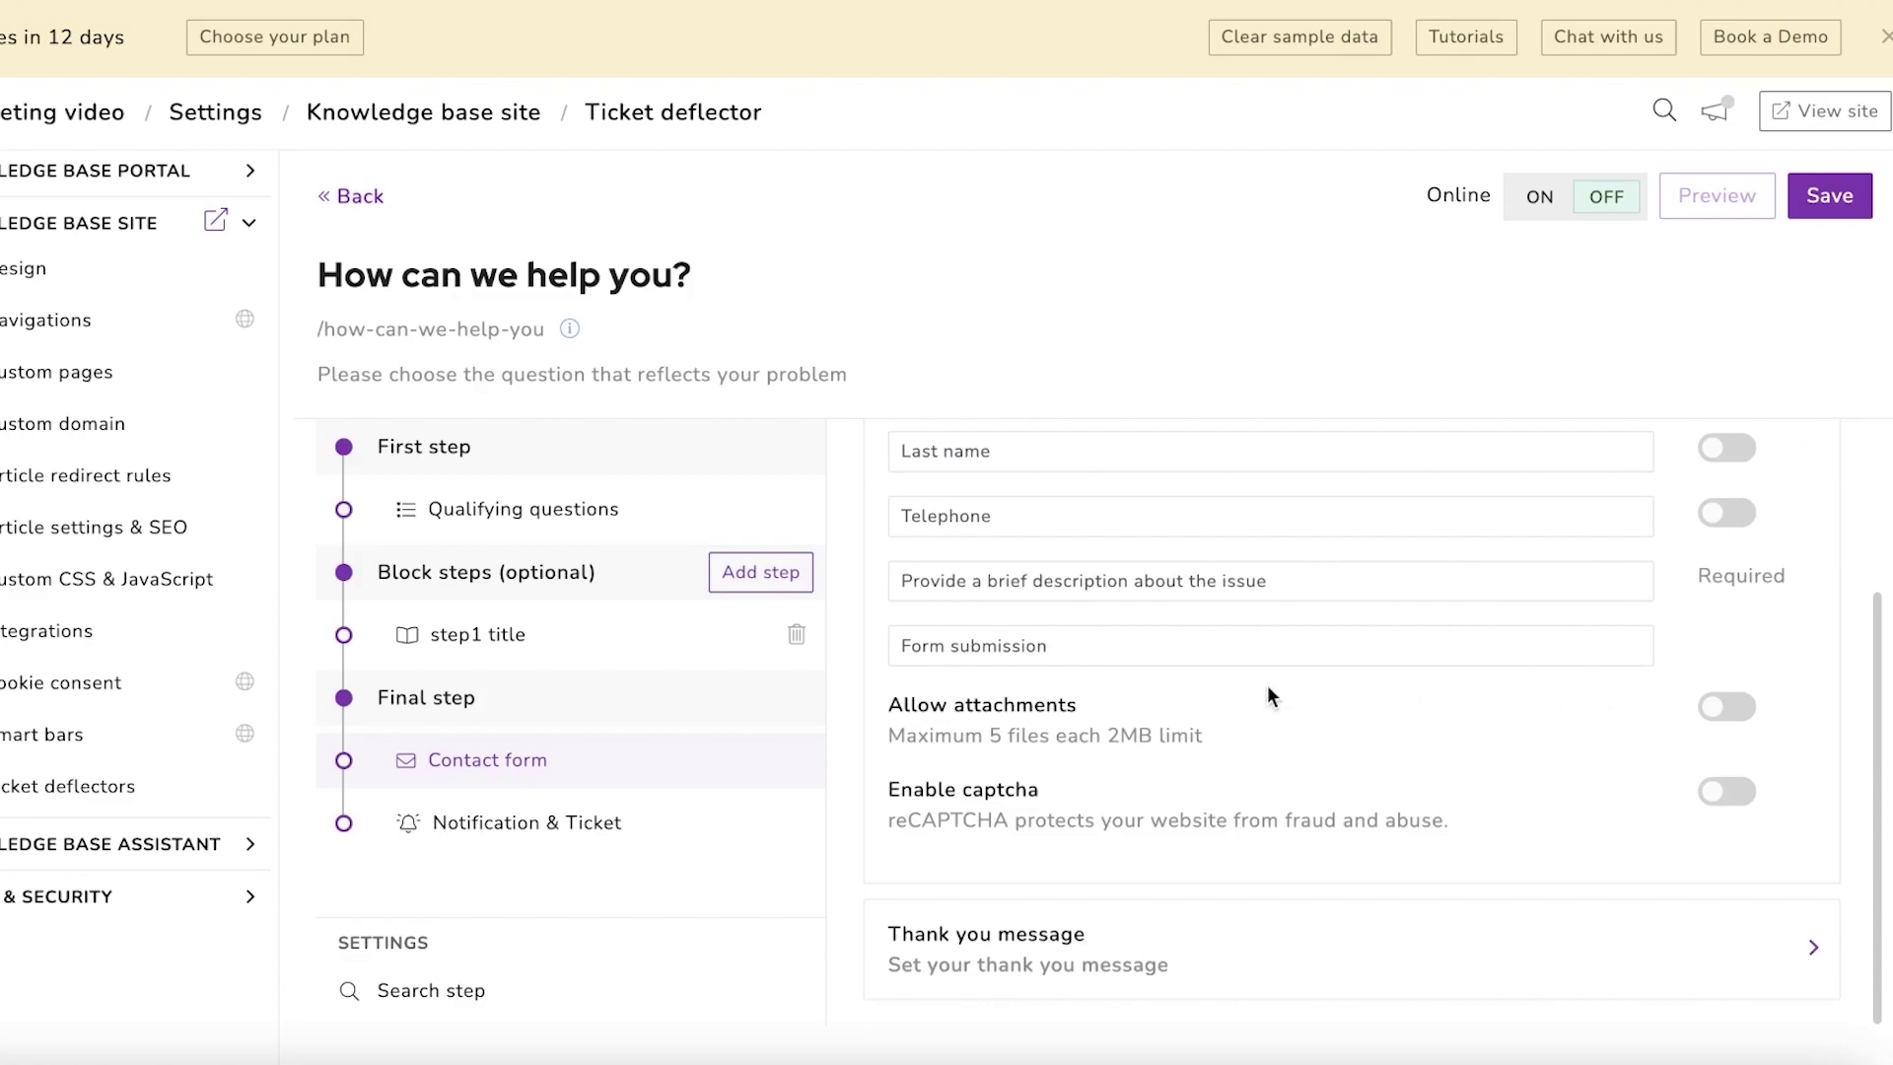
Step: Check the Notification & Ticket settings of the final step and save the "How can we help you?" ticket deflector
{"action": "left_click", "coordinate": [508, 822]}
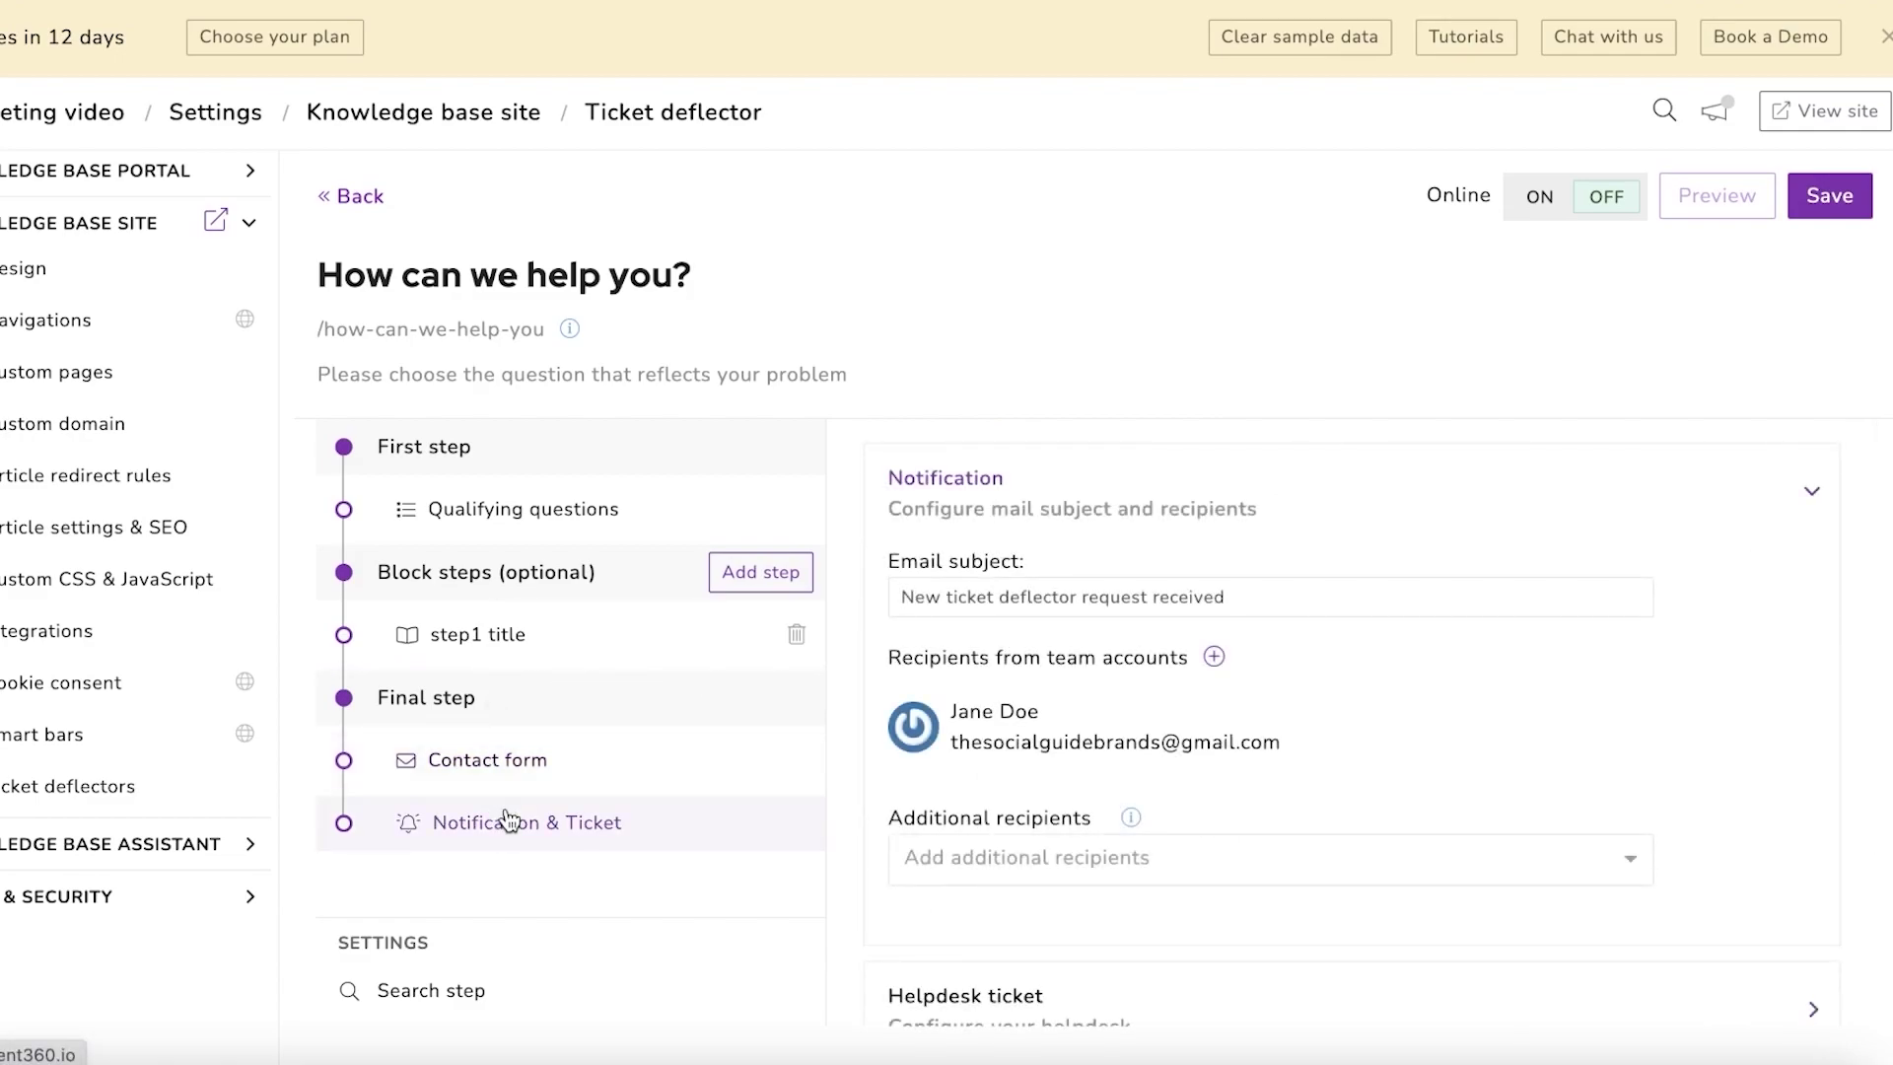
{"action": "scroll", "coordinate": [1031, 595], "scroll_direction": "down", "scroll_amount": 1}
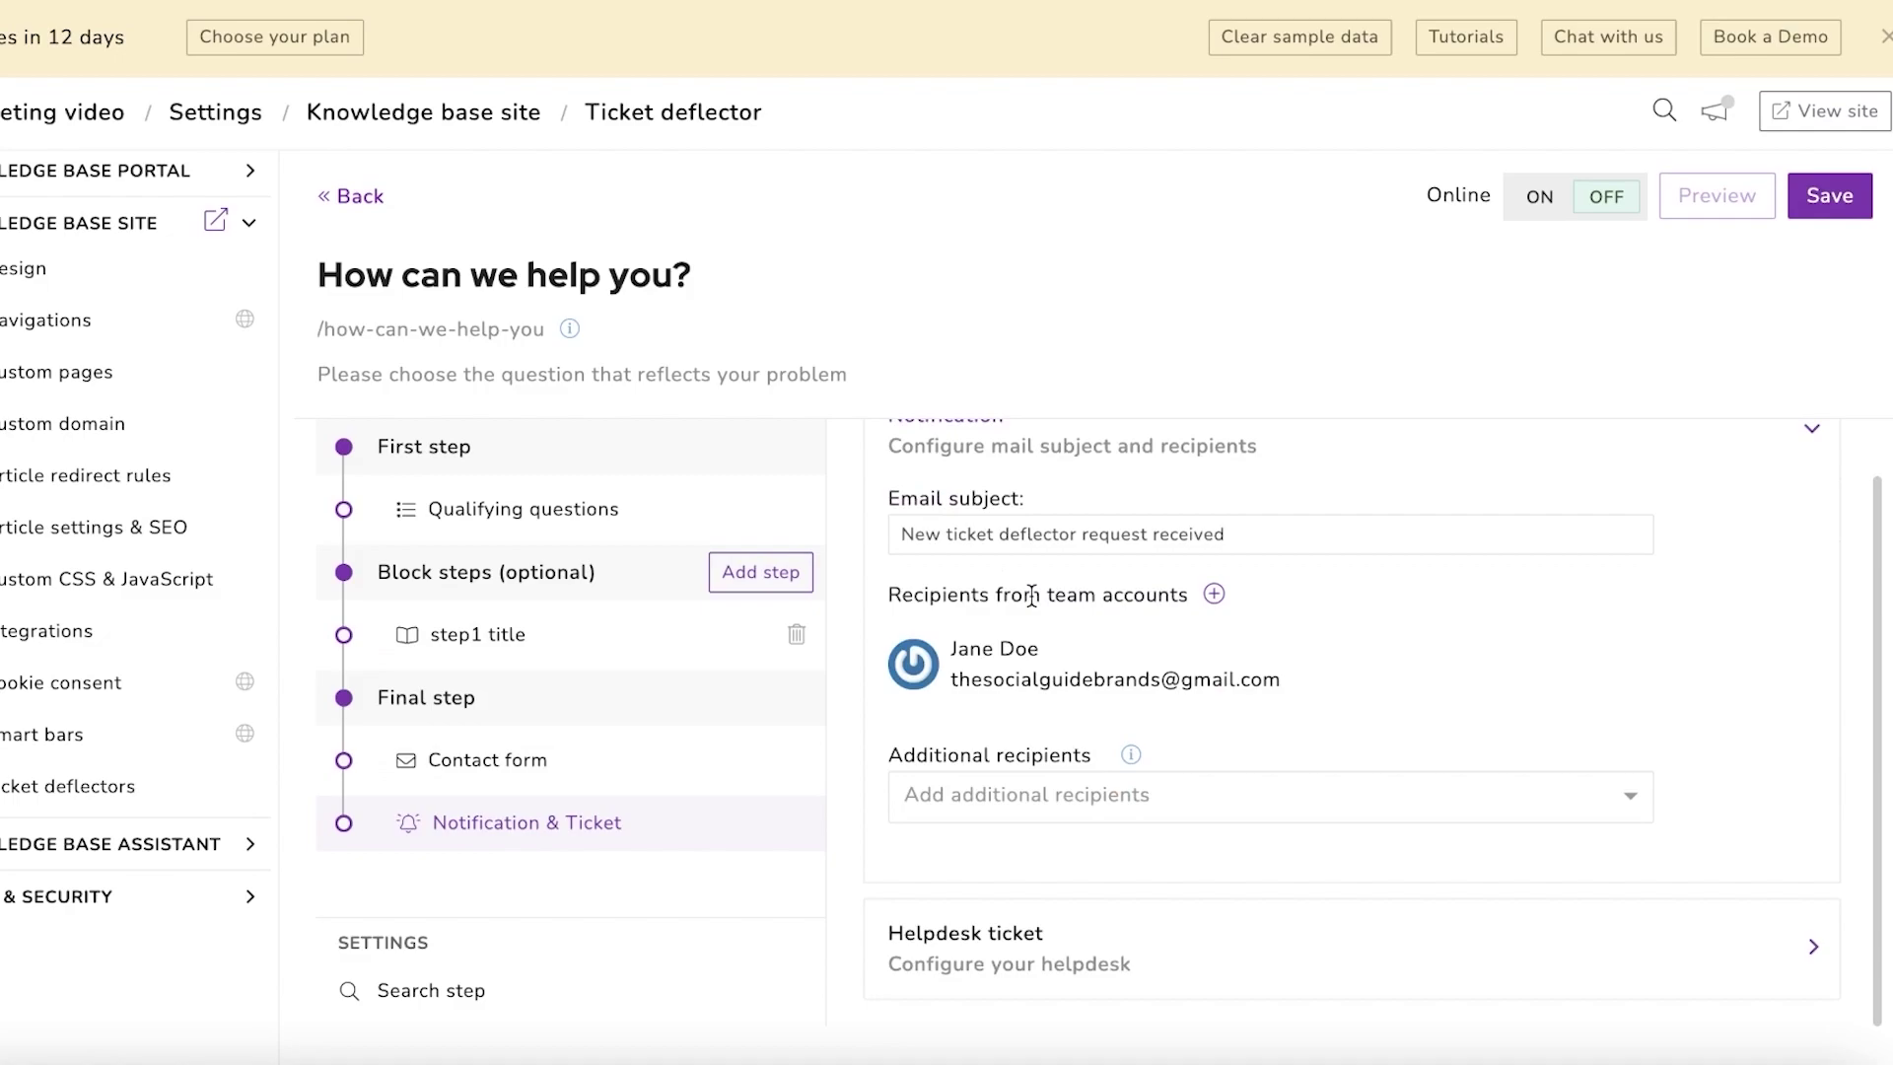
{"action": "scroll", "coordinate": [1167, 539], "scroll_direction": "up", "scroll_amount": 1}
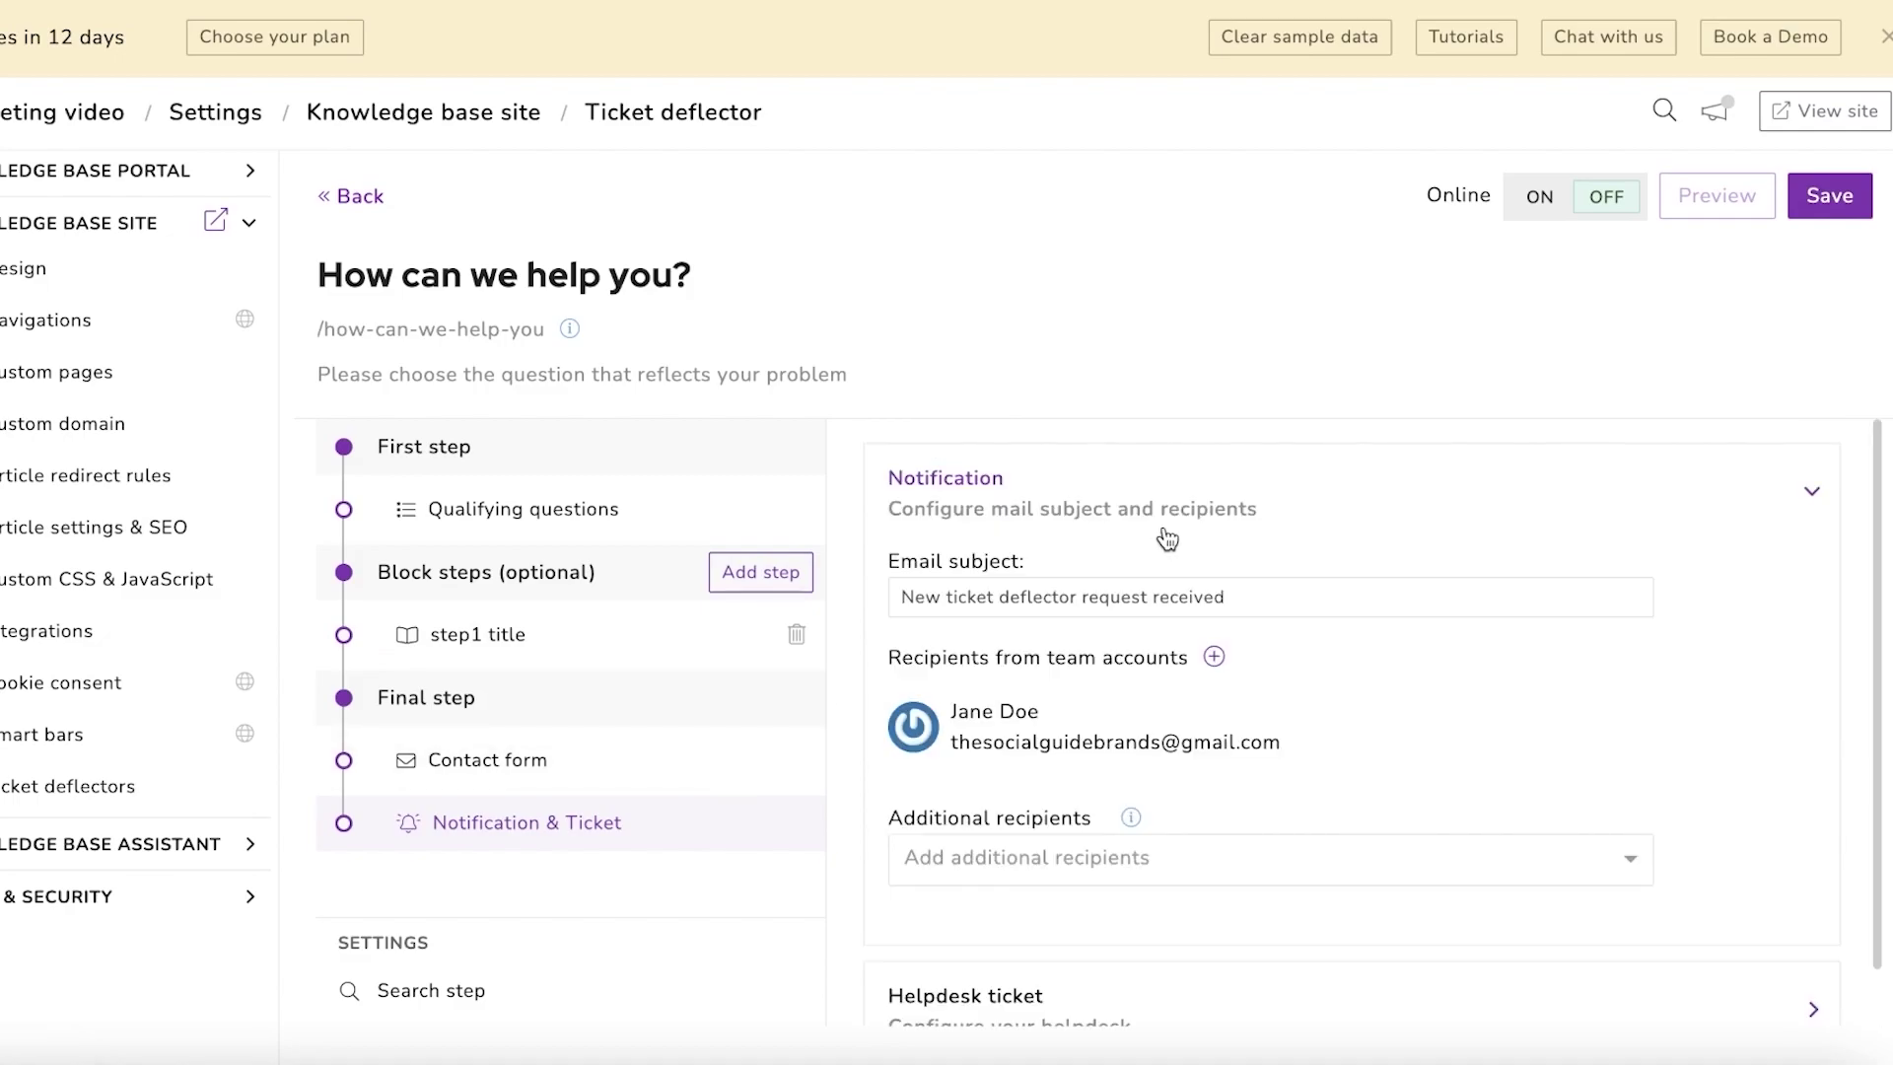
{"action": "left_click", "coordinate": [1833, 201]}
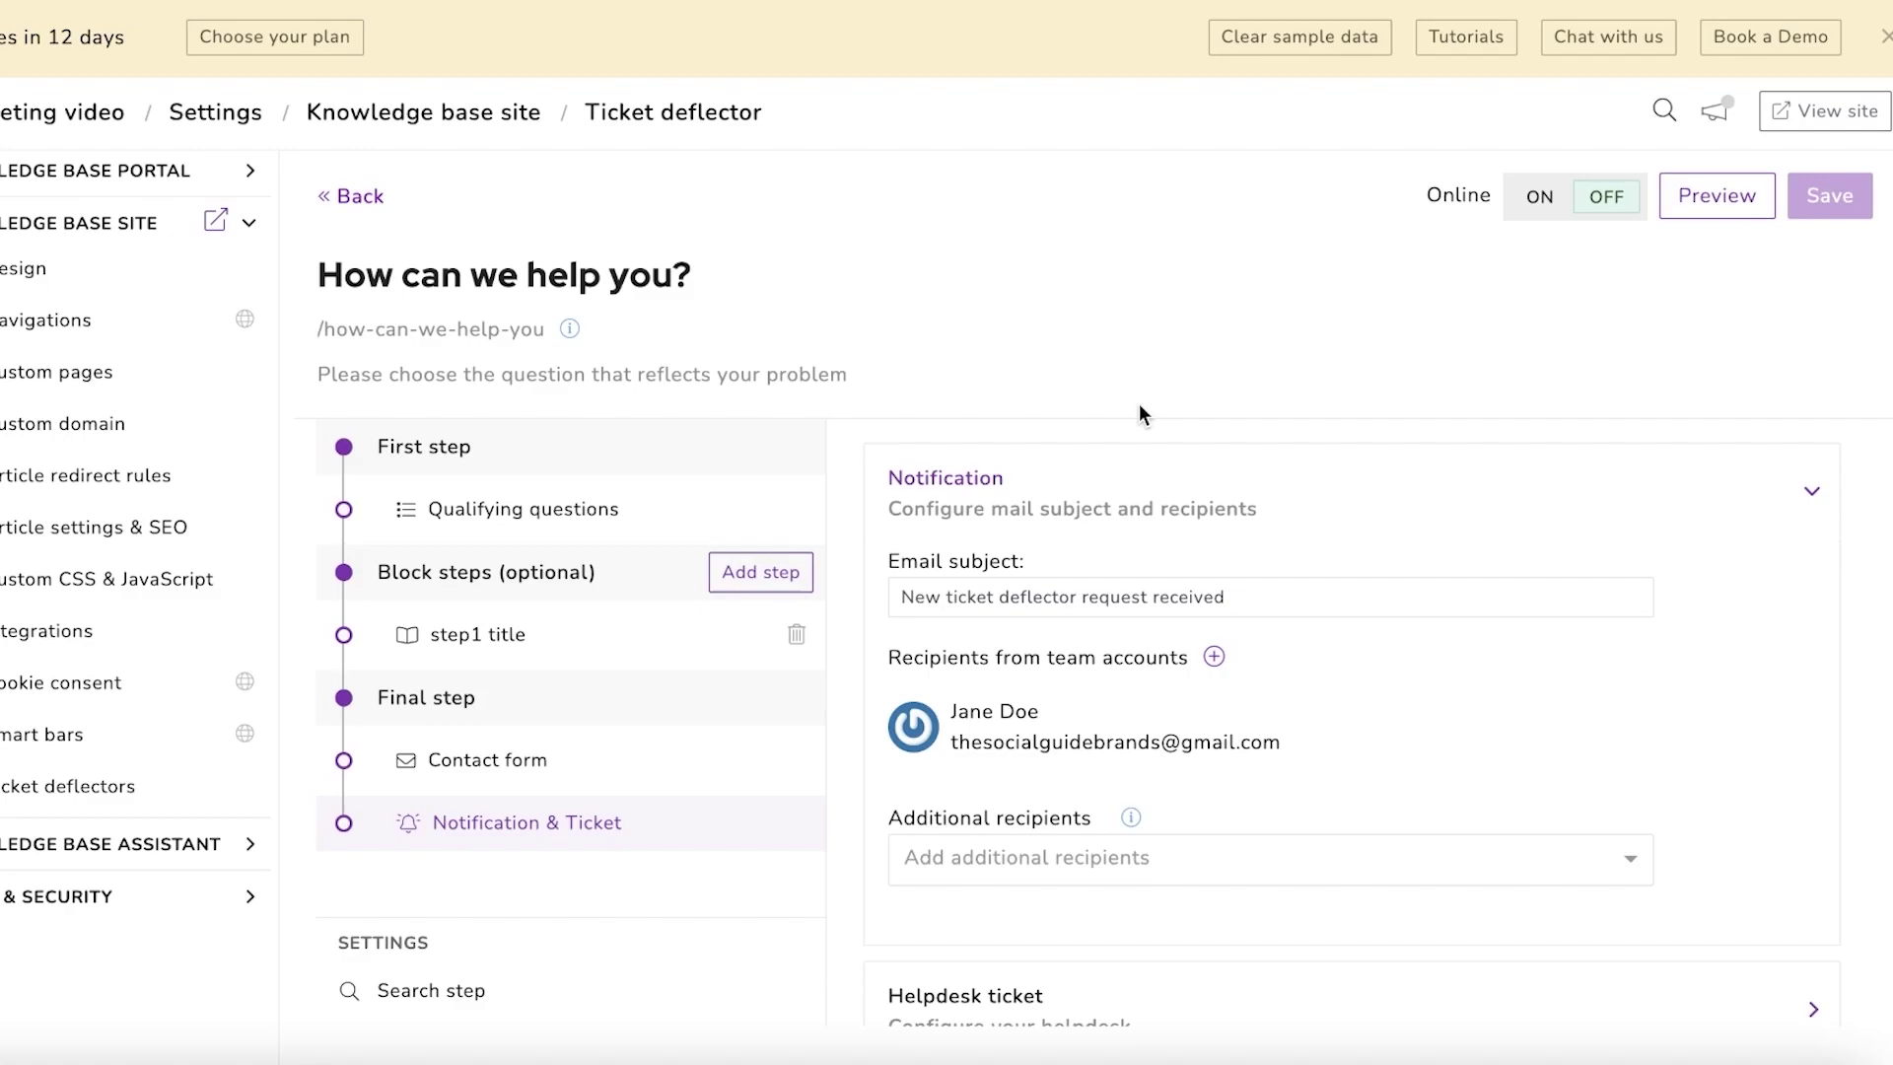
{"action": "scroll", "coordinate": [1025, 493], "scroll_direction": "down", "scroll_amount": 1}
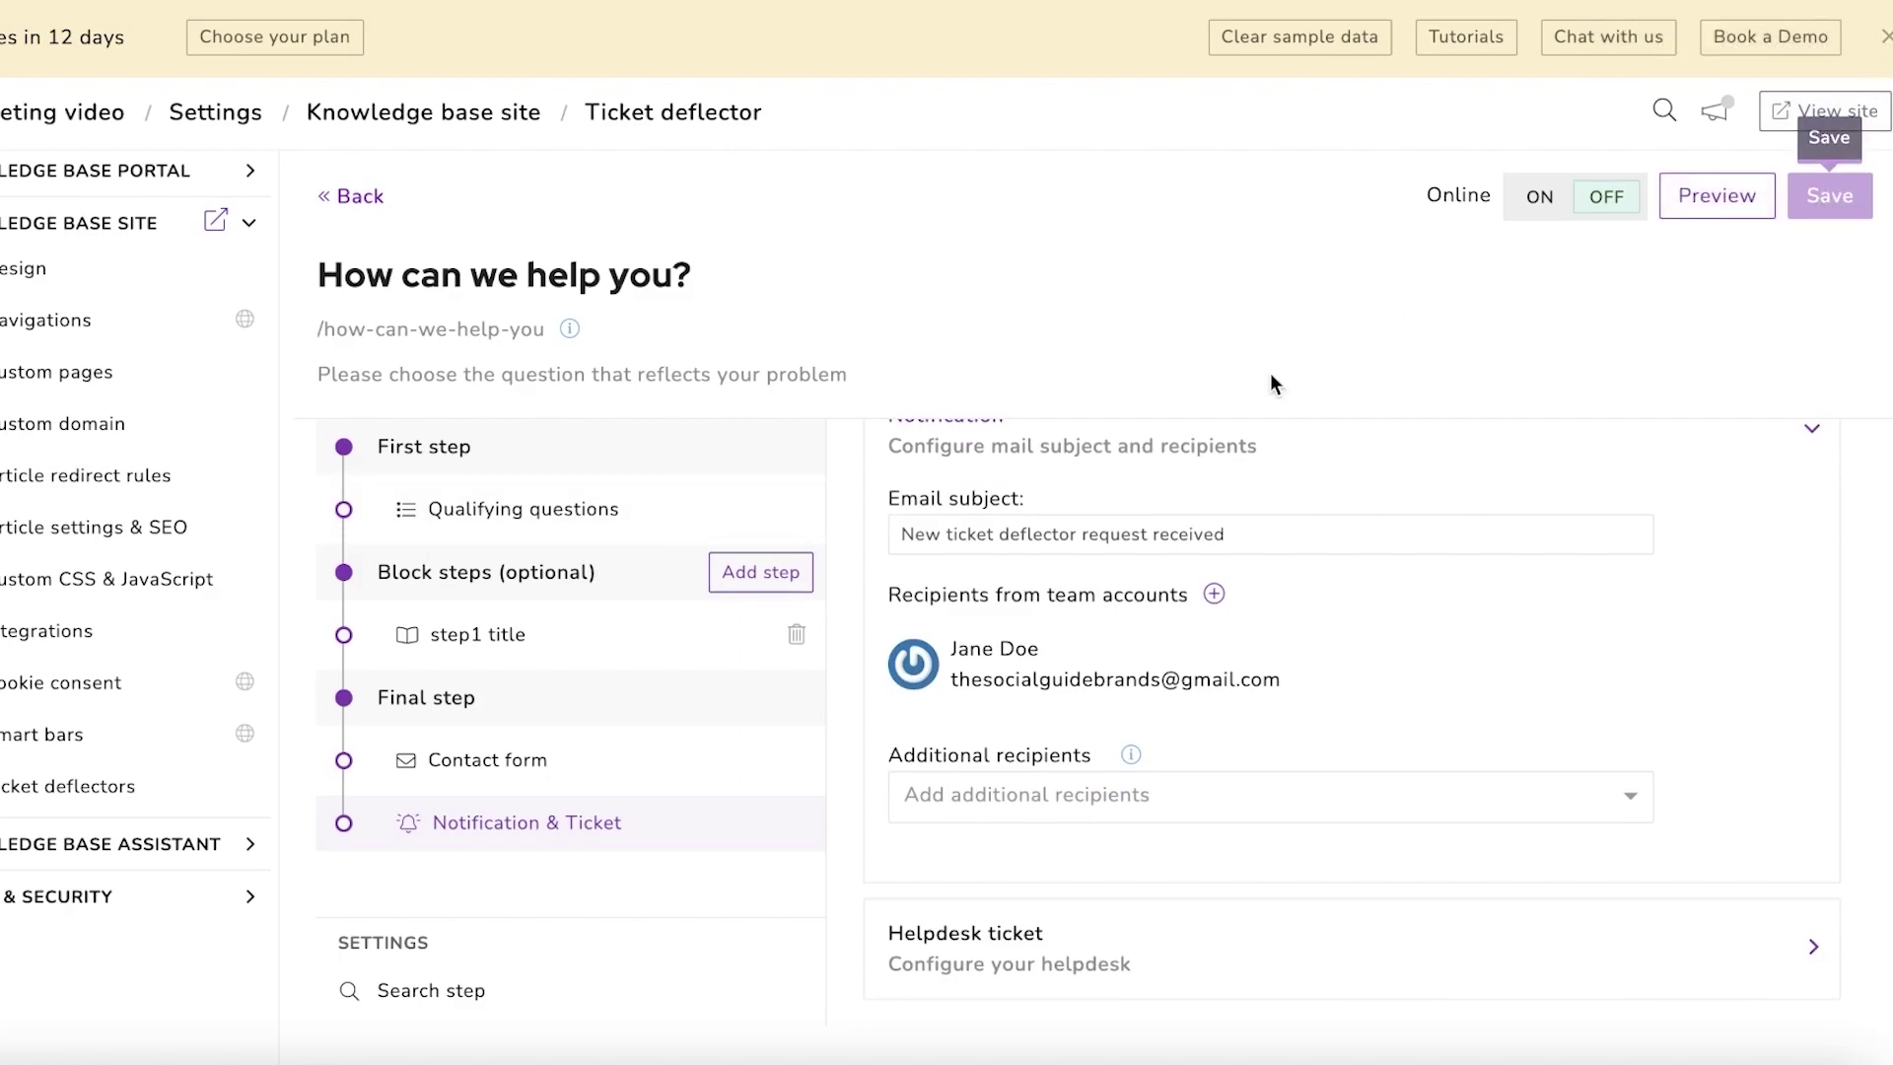
Step: Create a second ticket deflector and replace its first qualifying question with "Do you have discounts?"
{"action": "left_click", "coordinate": [75, 784]}
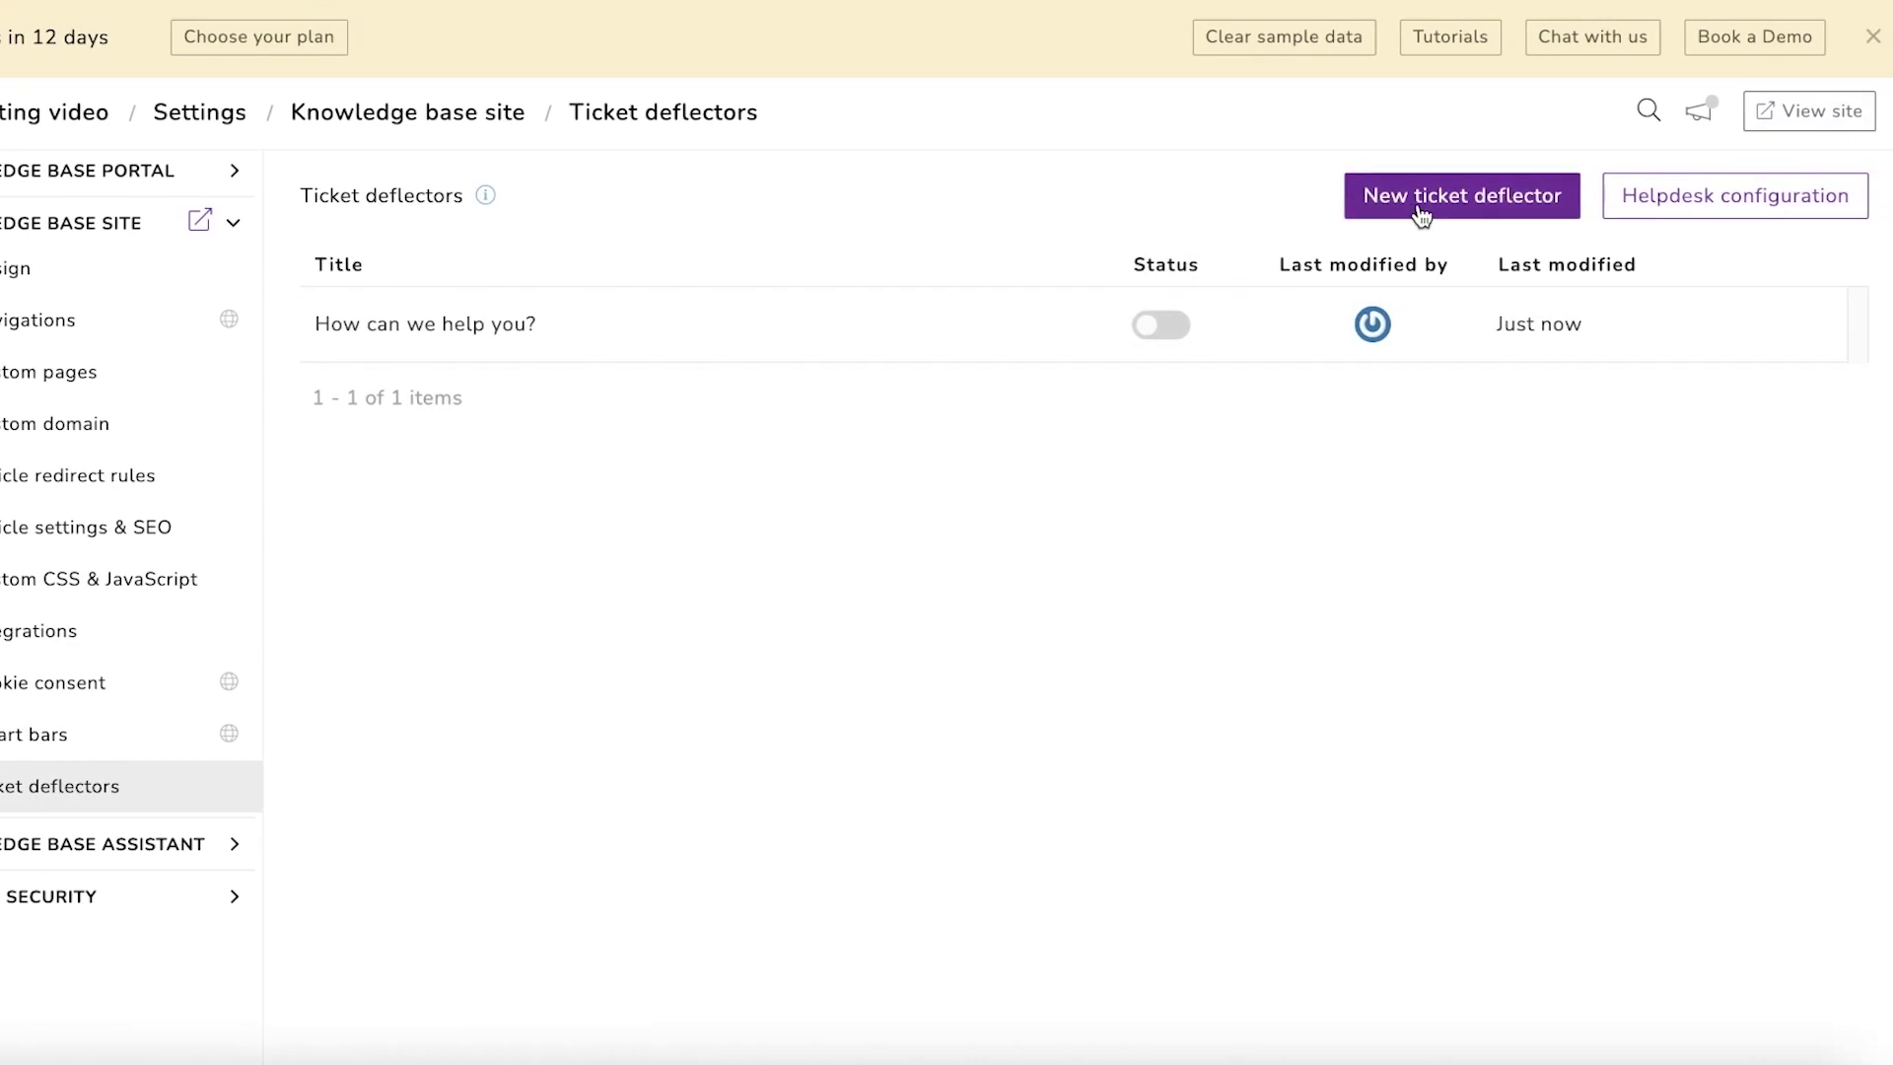
{"action": "left_click", "coordinate": [1421, 214]}
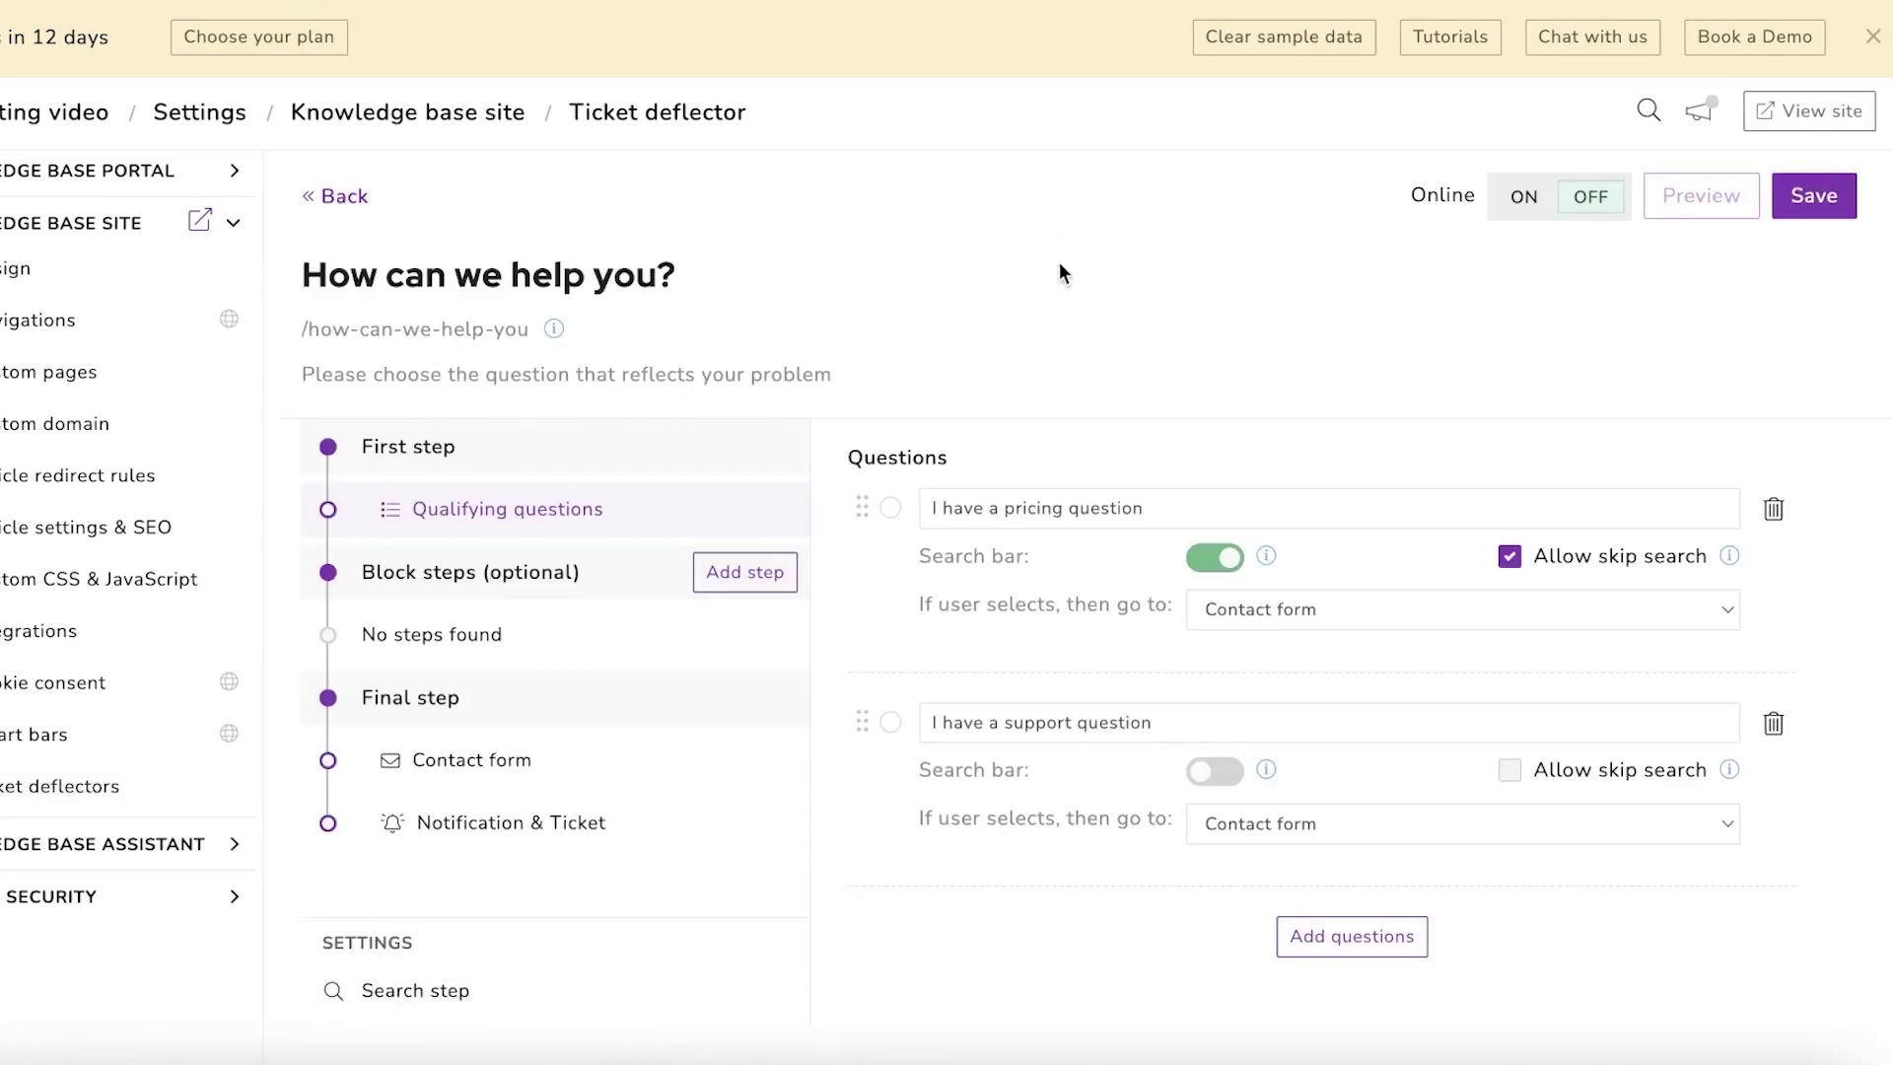
{"action": "triple_click", "coordinate": [1104, 514]}
{"action": "key", "text": "BackSpace"}
{"action": "type", "text": "Do you have discounts?"}
Step: Add a block step to the new ticket deflector and set its type to Answer from Knowledge base
{"action": "left_click", "coordinate": [735, 575]}
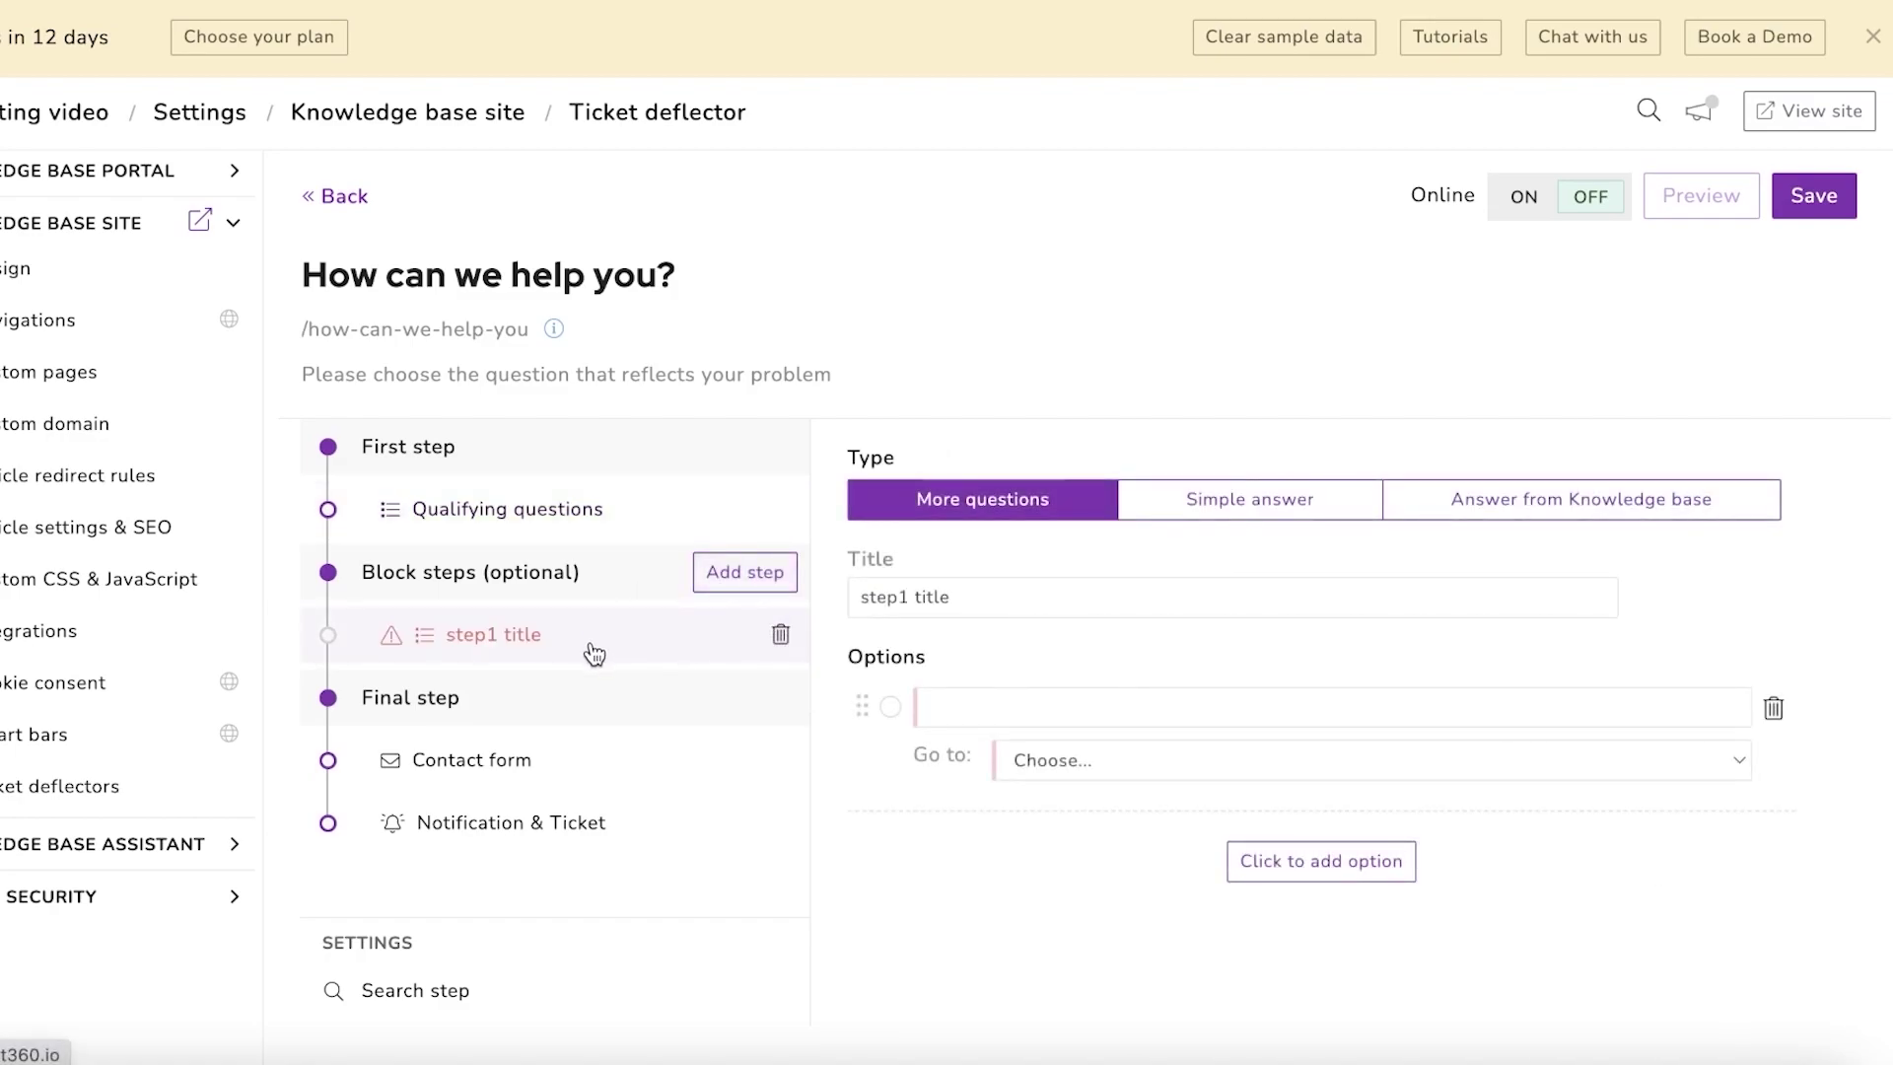
{"action": "left_click", "coordinate": [1173, 507]}
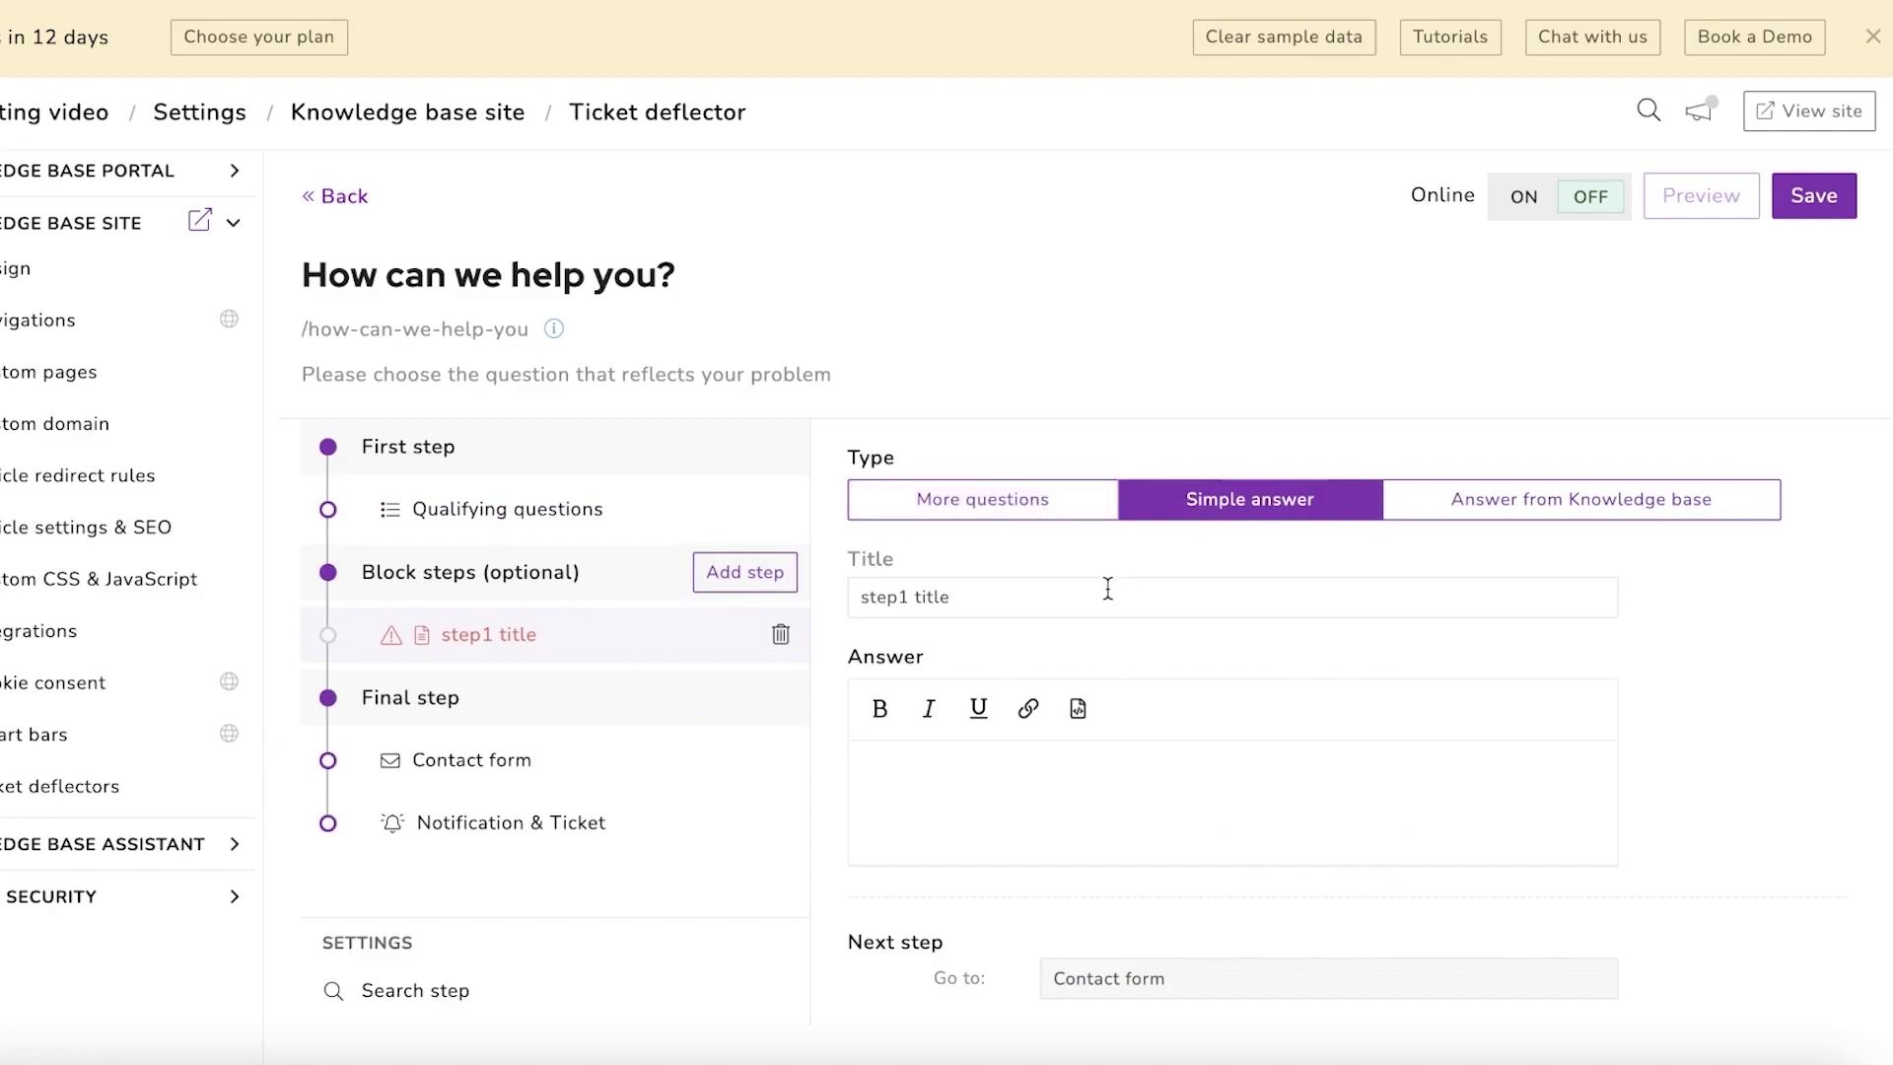
{"action": "left_click", "coordinate": [1446, 520]}
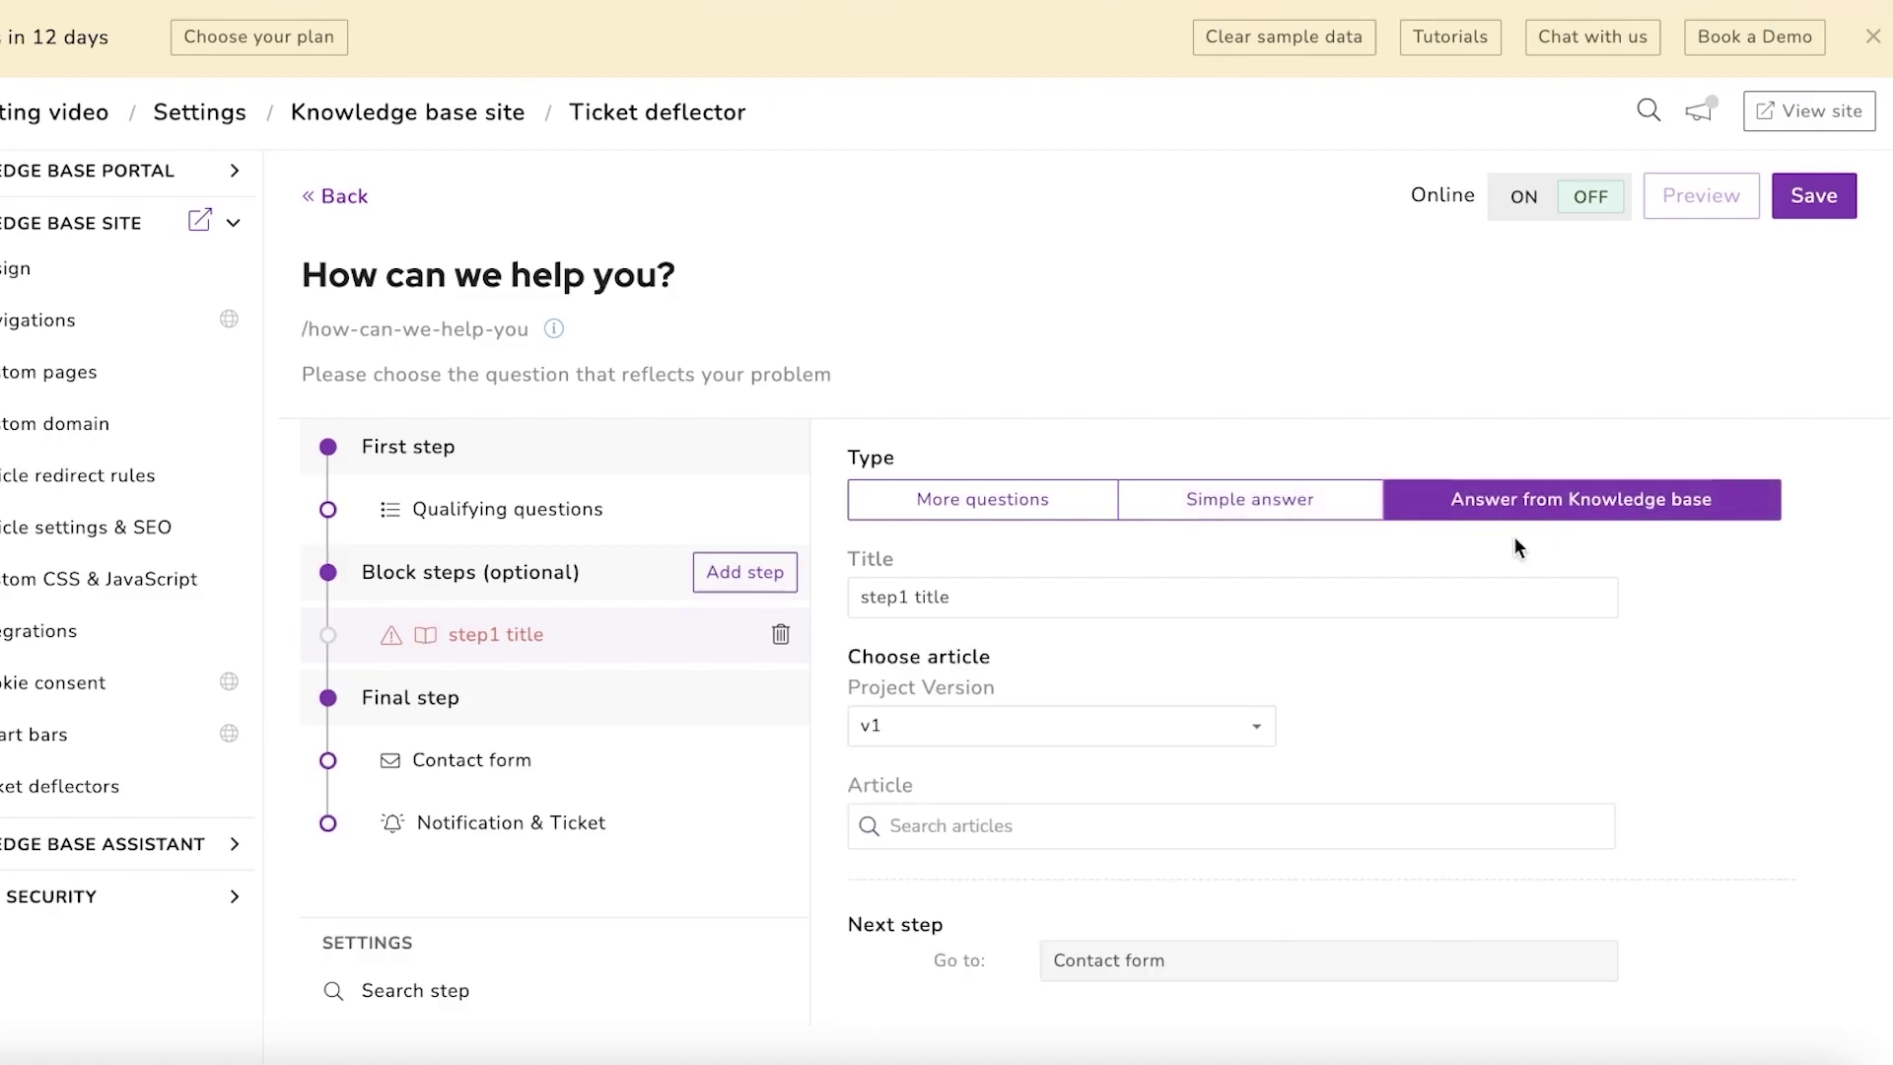
Step: Search the articles for "pri" and add the Plans & Pricing article as the block step's answer
{"action": "left_click", "coordinate": [1168, 739]}
{"action": "left_click", "coordinate": [1187, 735]}
{"action": "left_click", "coordinate": [1187, 735]}
{"action": "left_click", "coordinate": [1098, 816]}
{"action": "left_click", "coordinate": [1096, 836]}
{"action": "type", "text": "pri"}
{"action": "left_click", "coordinate": [870, 874]}
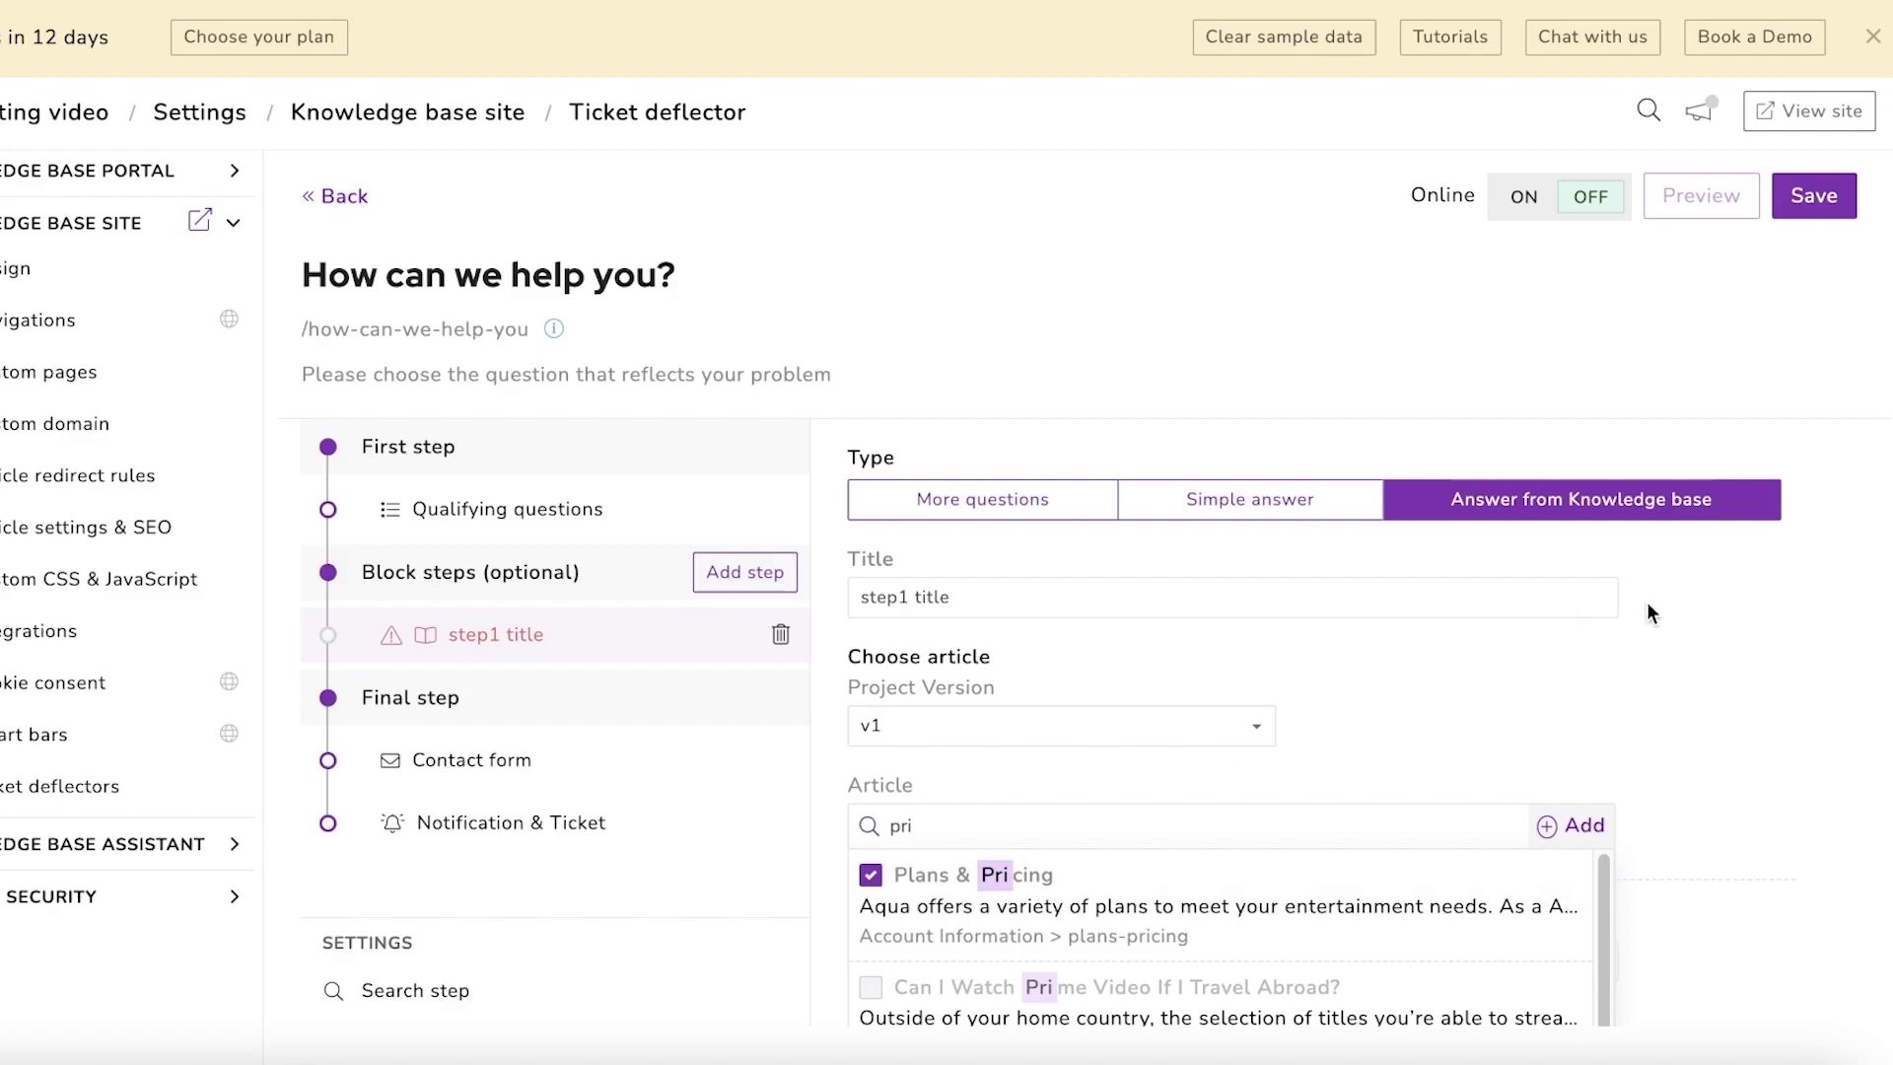
{"action": "scroll", "coordinate": [1282, 552], "scroll_direction": "down", "scroll_amount": 1}
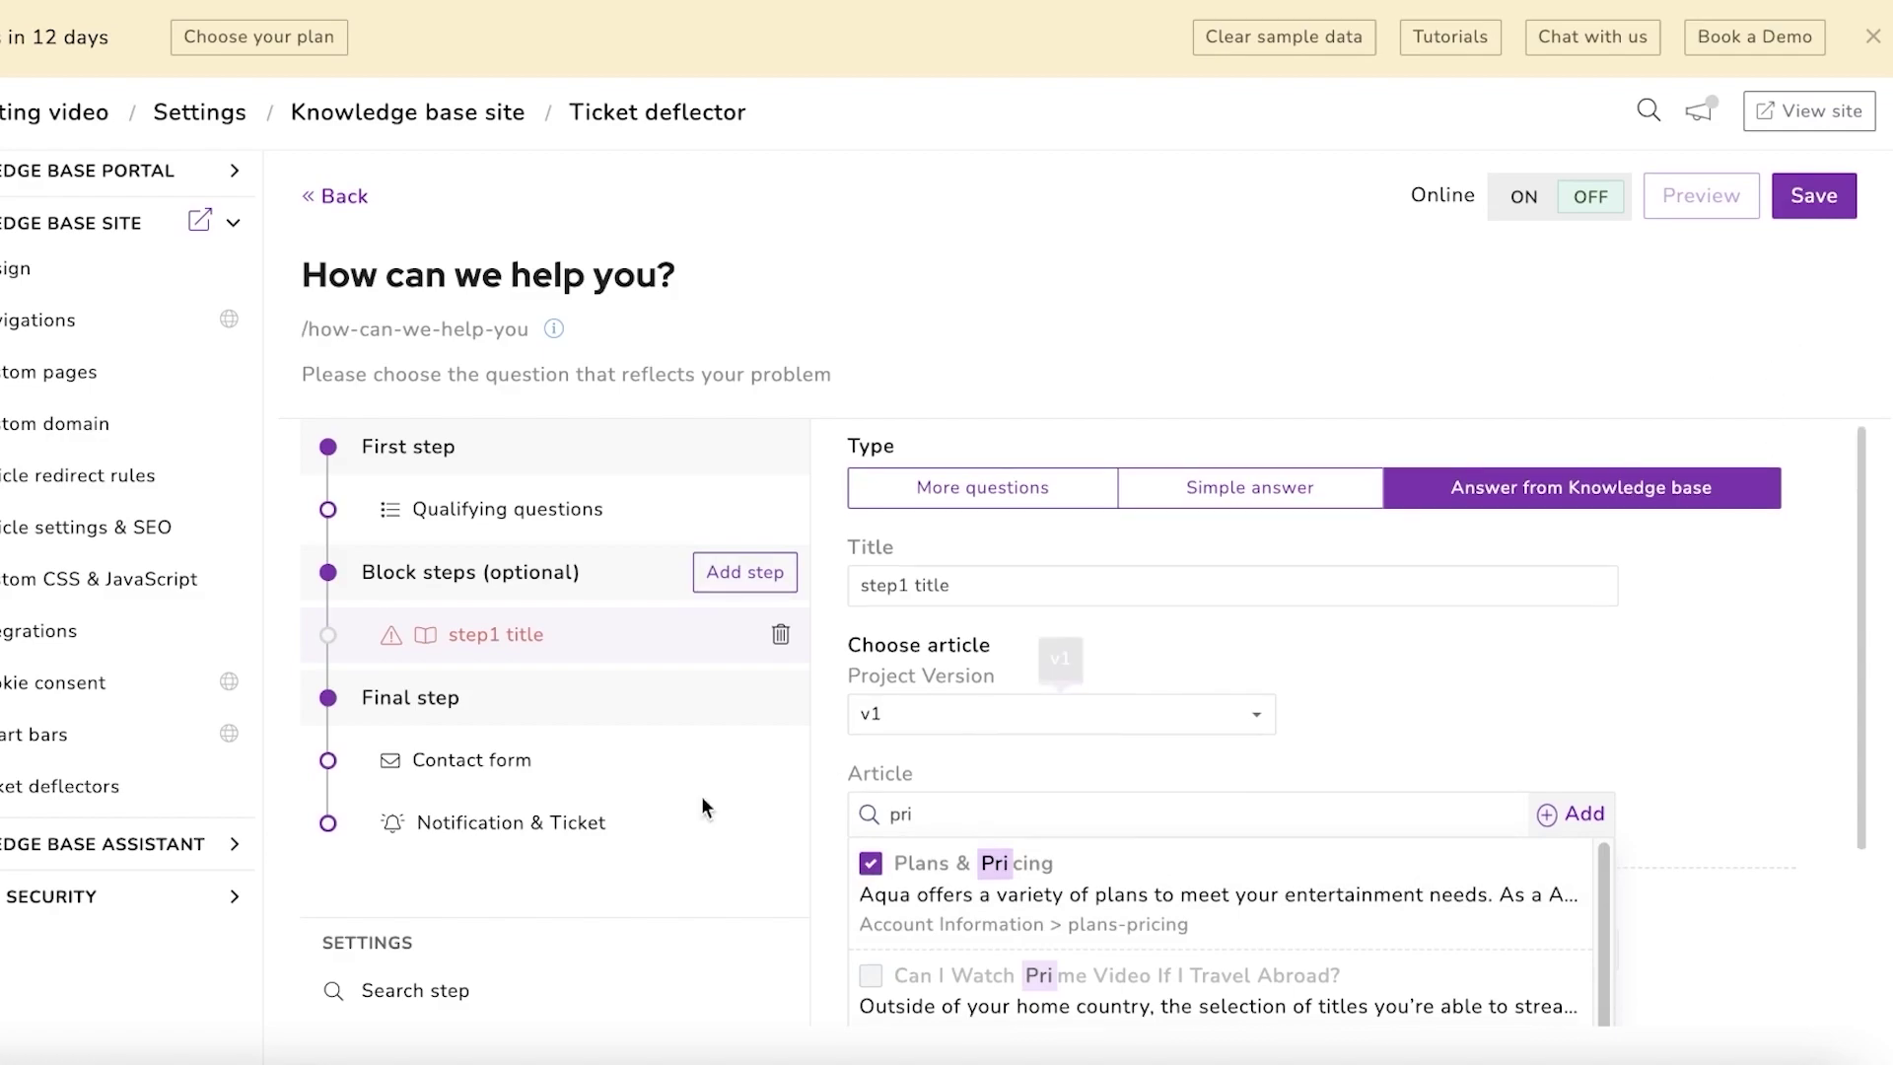
{"action": "left_click", "coordinate": [568, 776]}
{"action": "left_click", "coordinate": [579, 651]}
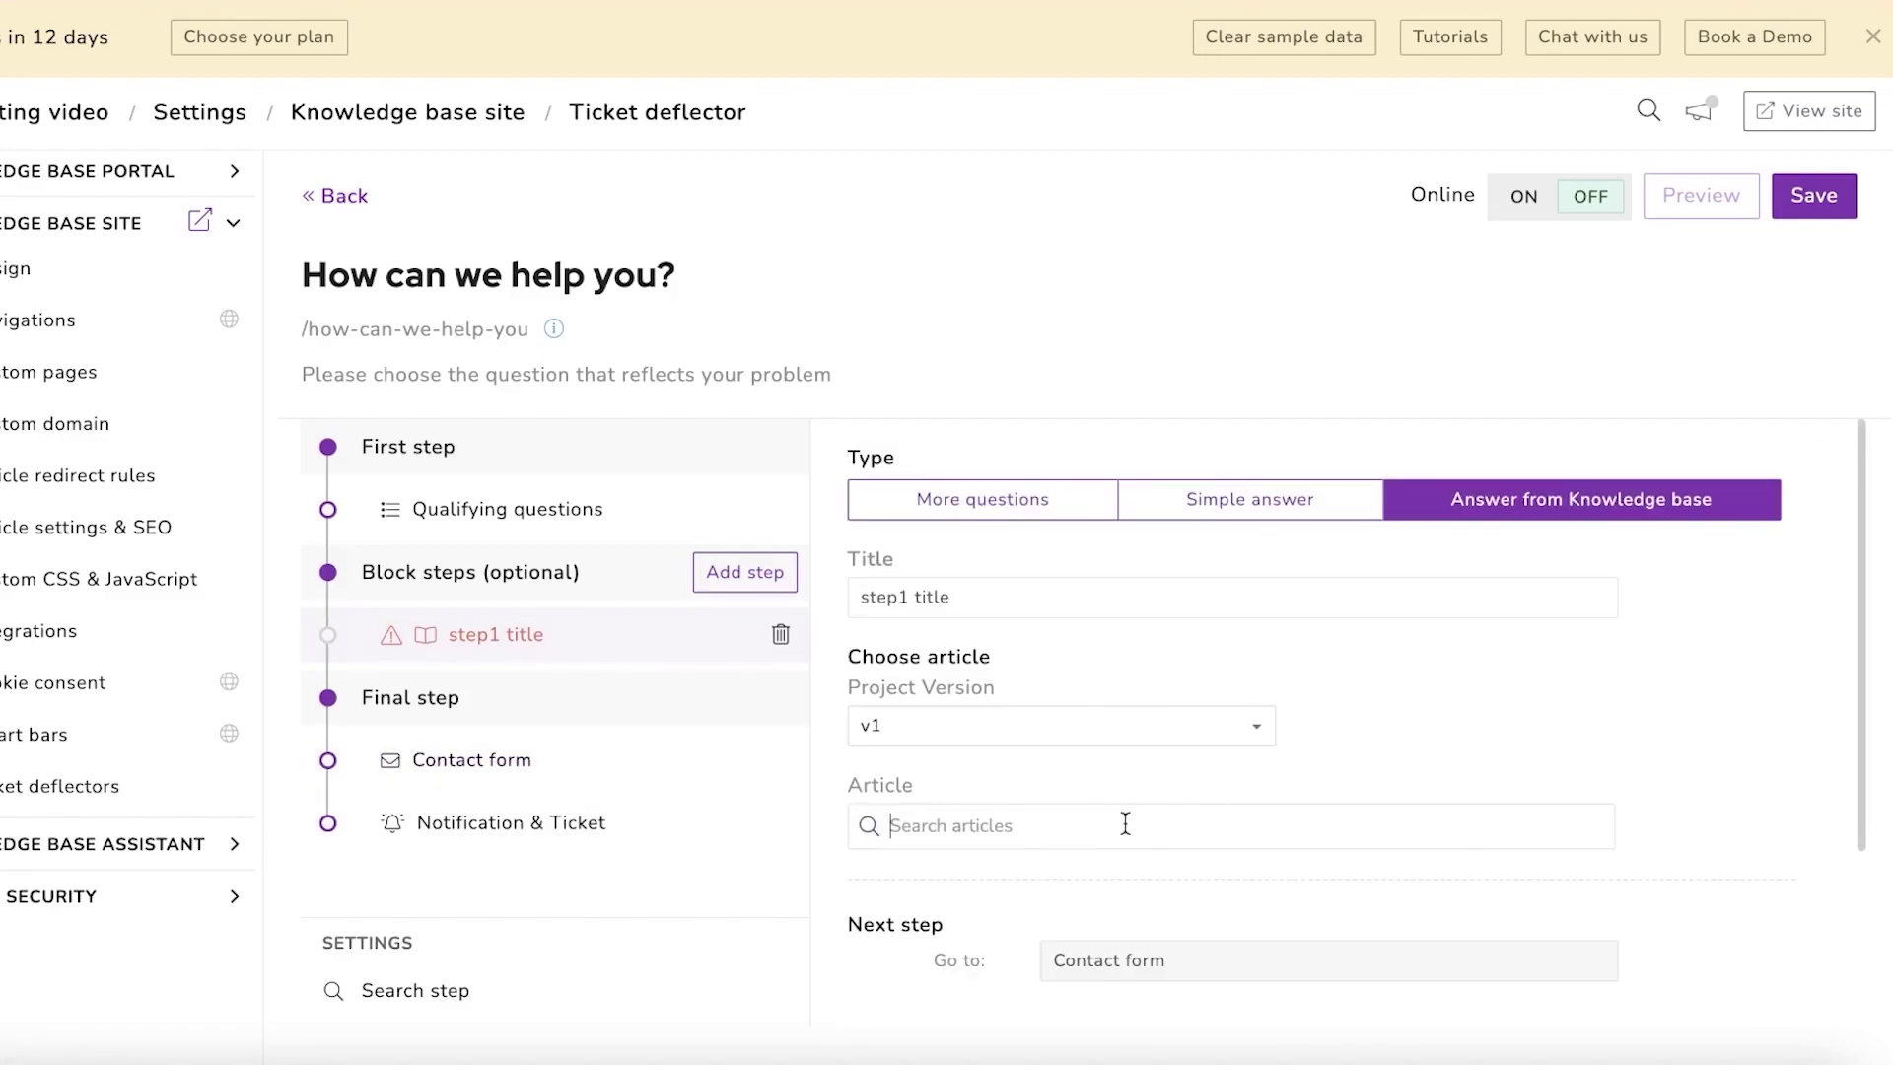
Step: Check the contact form and notification settings, title the ticket deflector "Discounts or sale?" and save it
{"action": "left_click", "coordinate": [496, 778]}
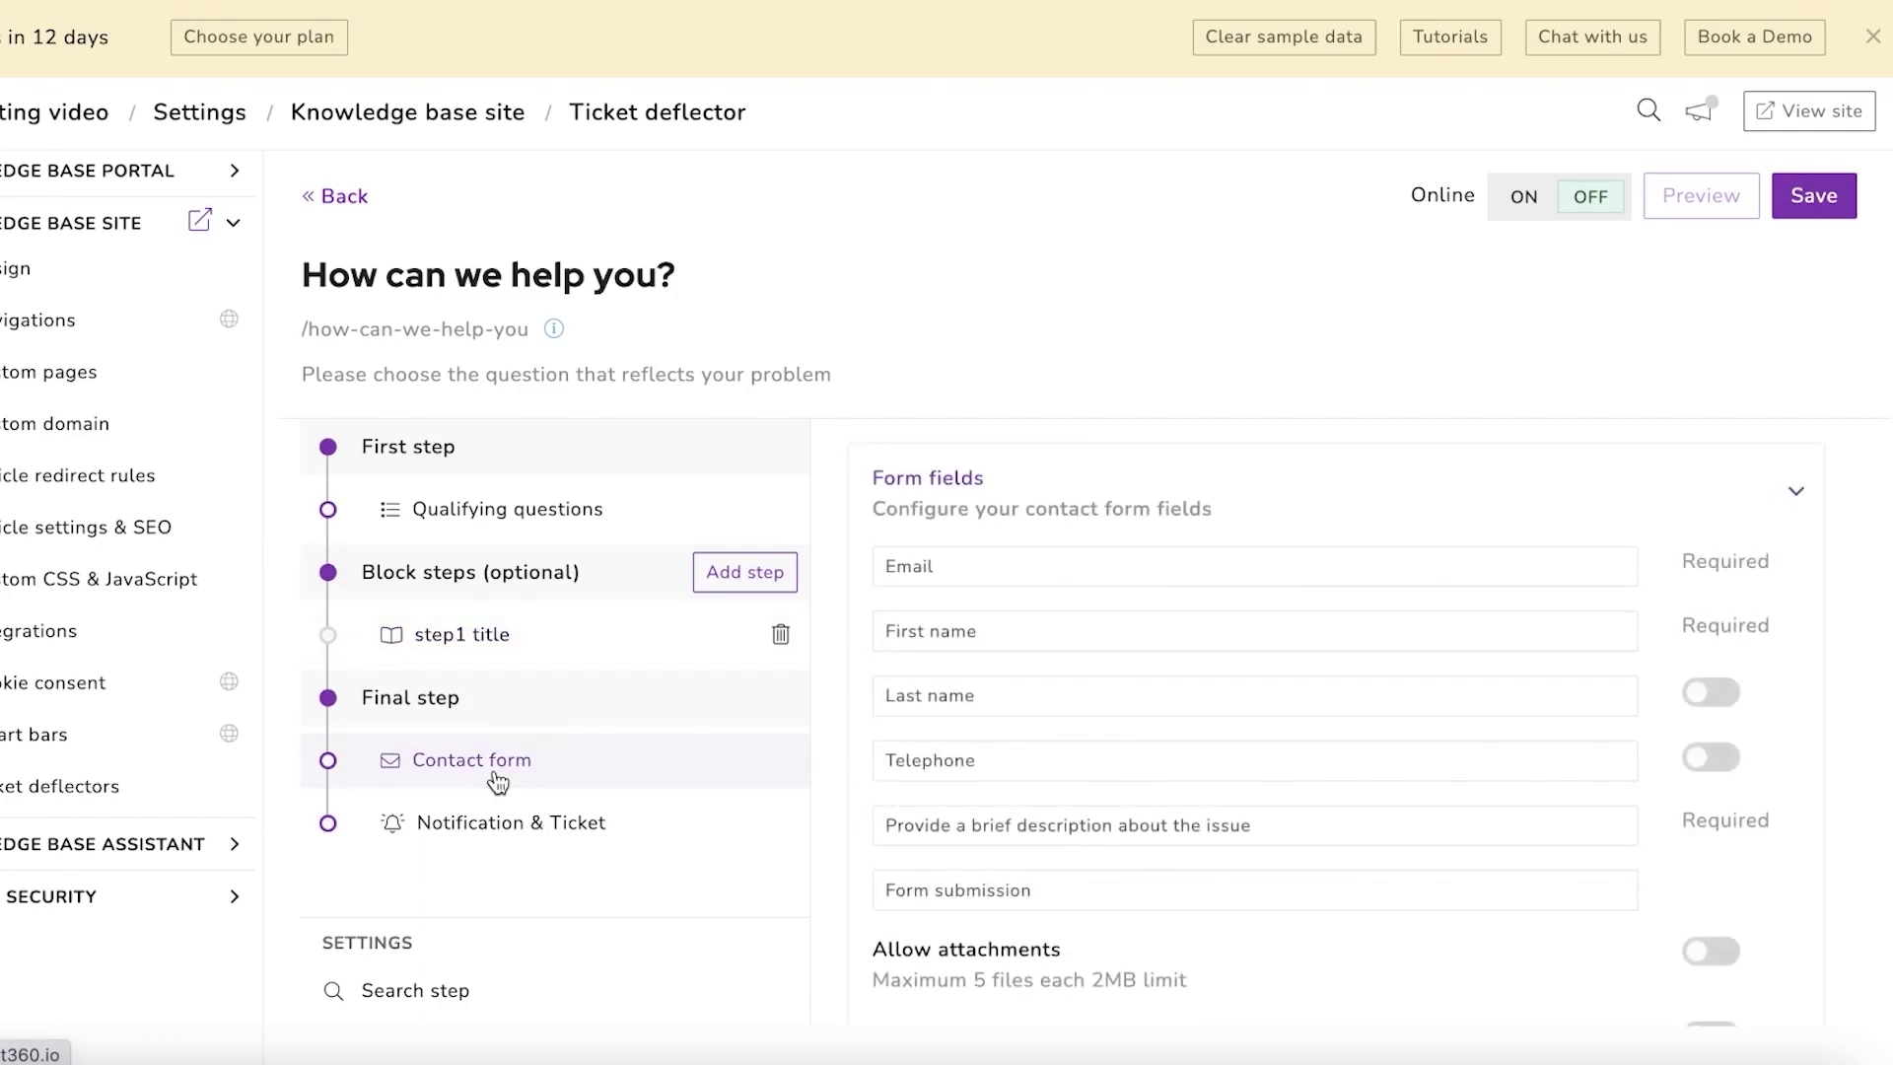
{"action": "left_click", "coordinate": [408, 831]}
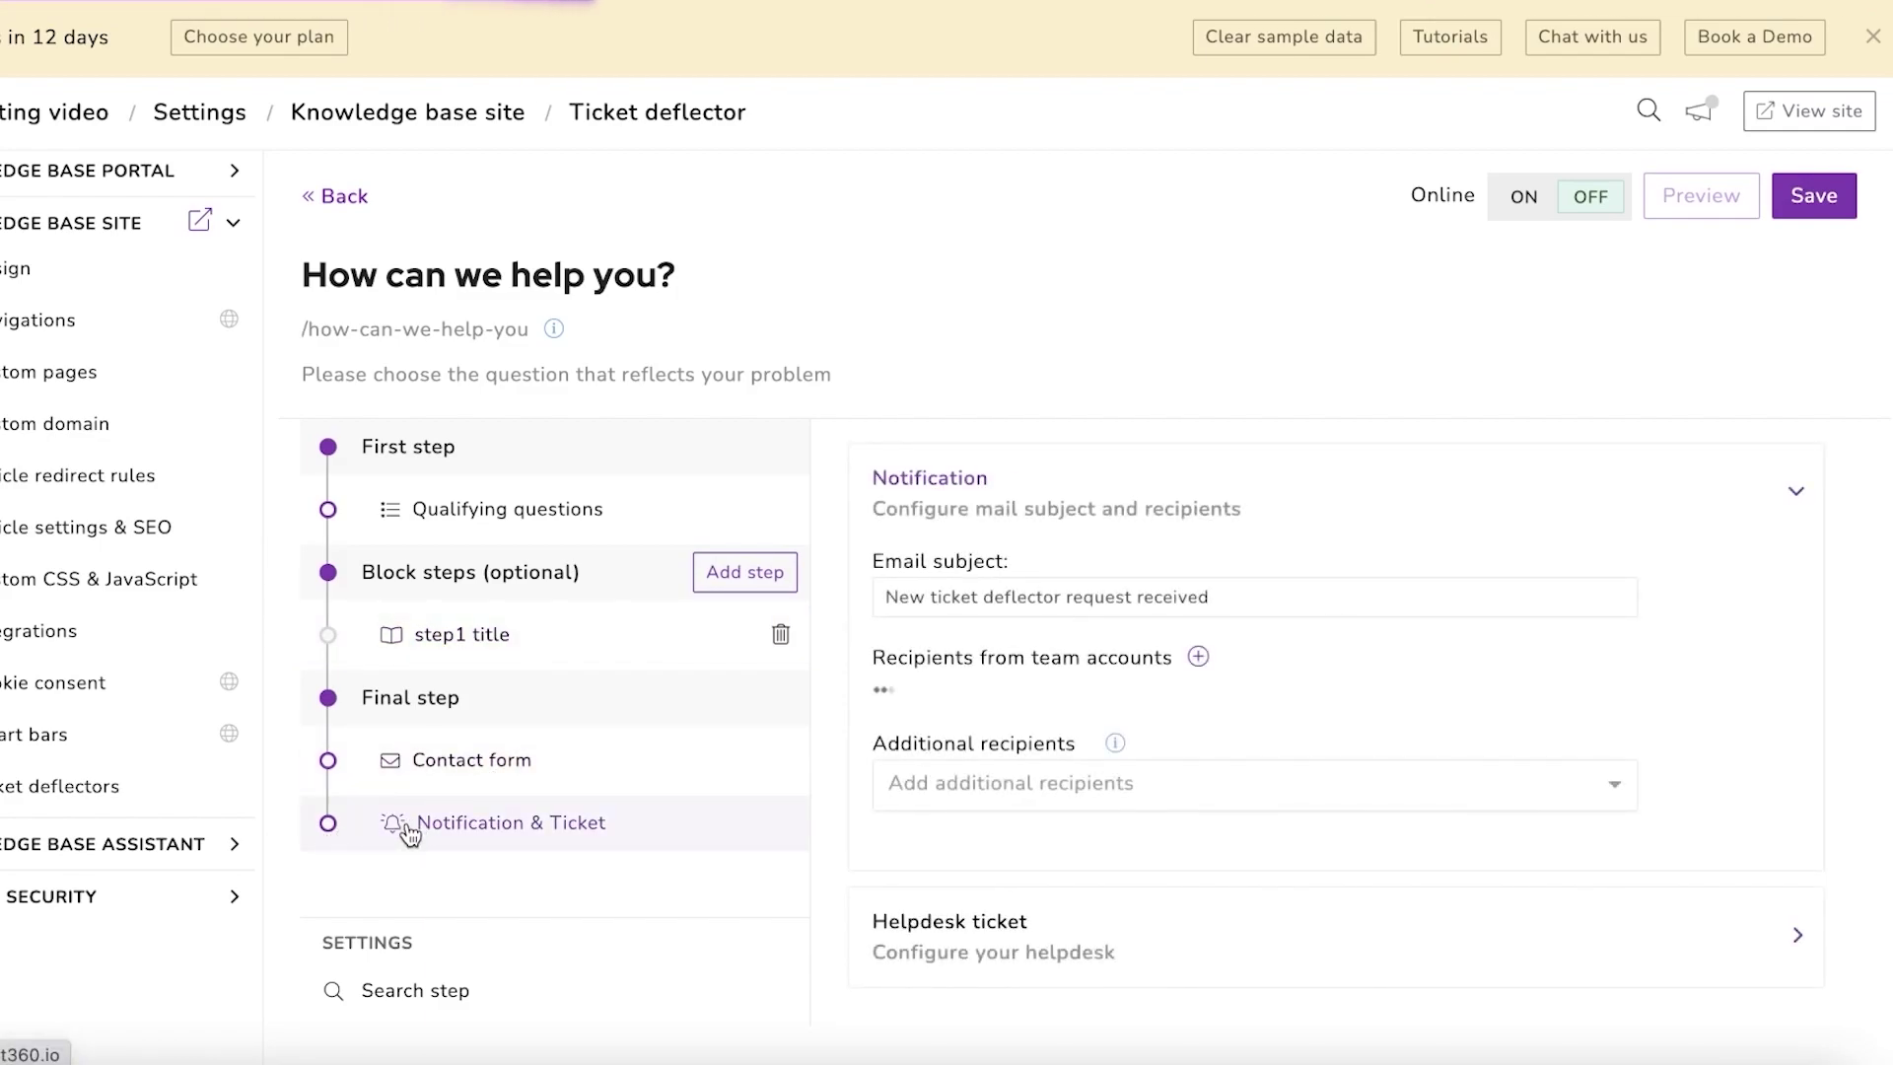
{"action": "scroll", "coordinate": [1051, 658], "scroll_direction": "down", "scroll_amount": 1}
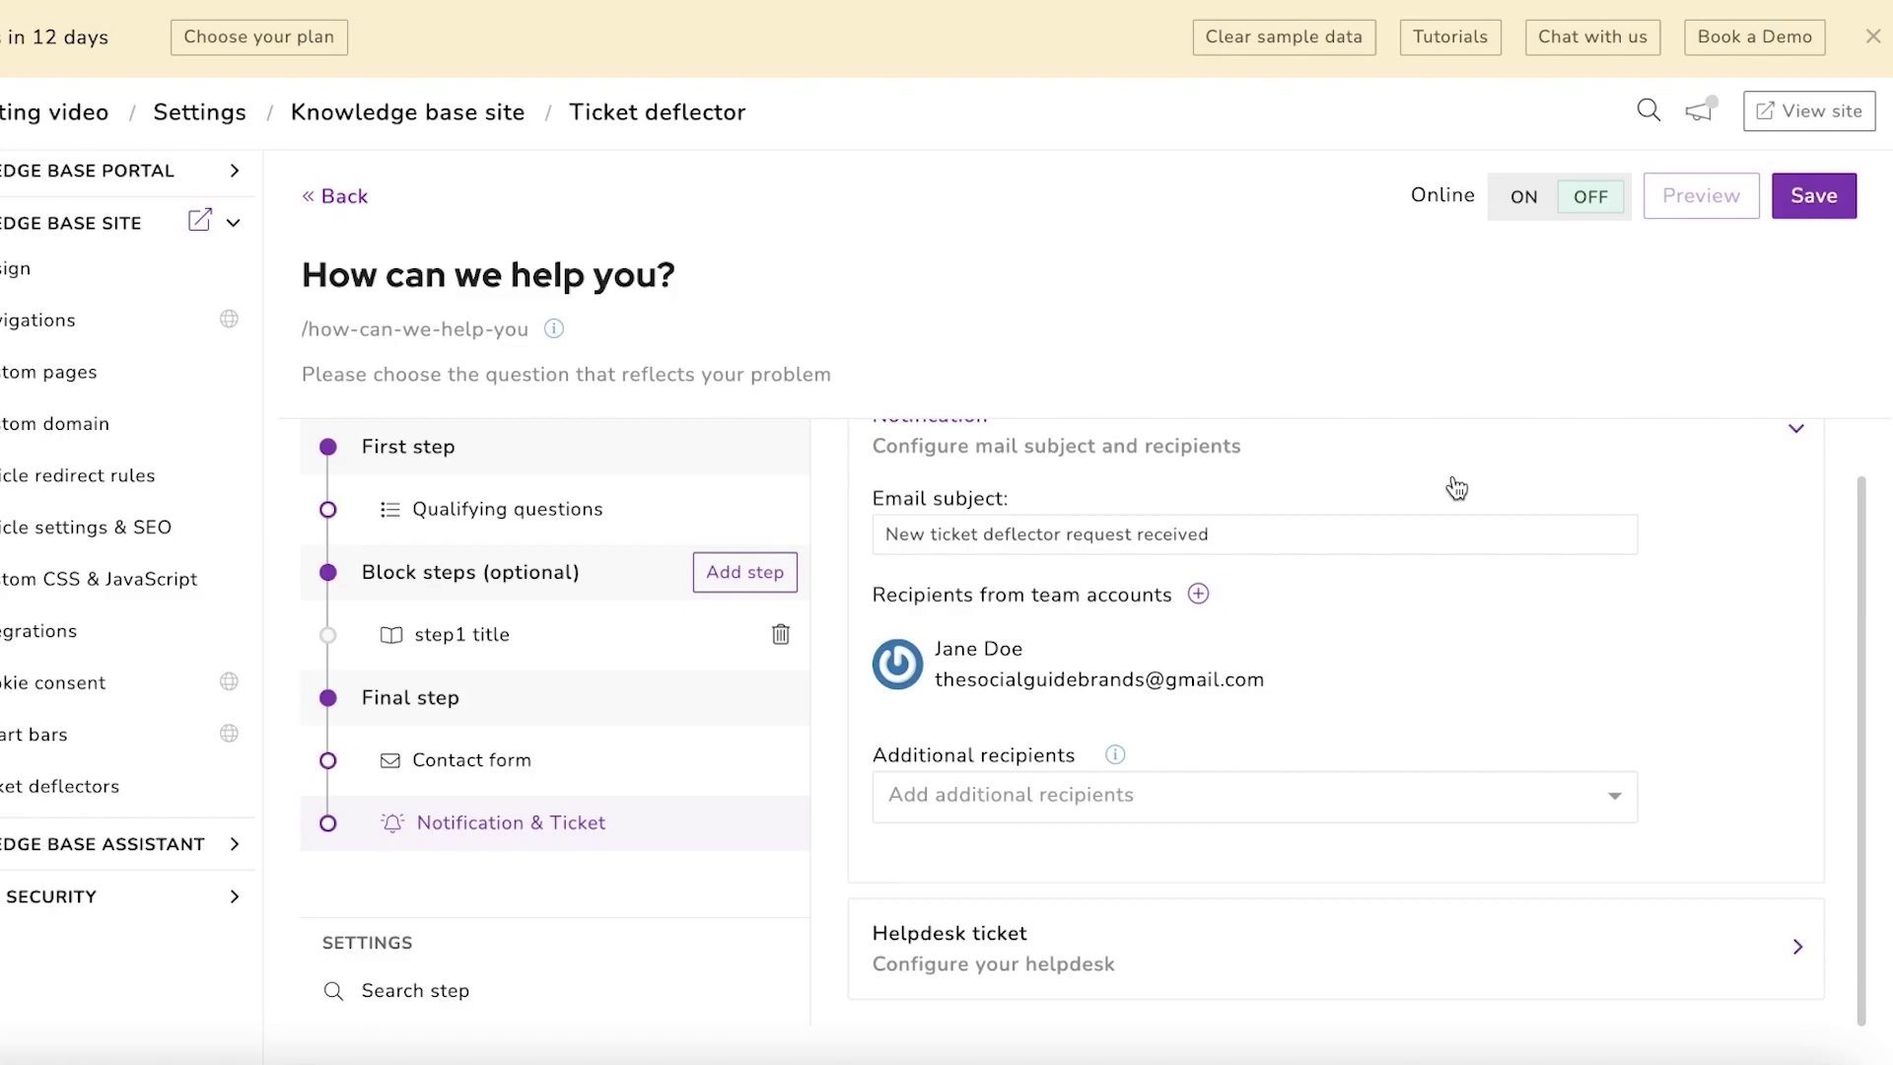
{"action": "left_click", "coordinate": [1831, 201]}
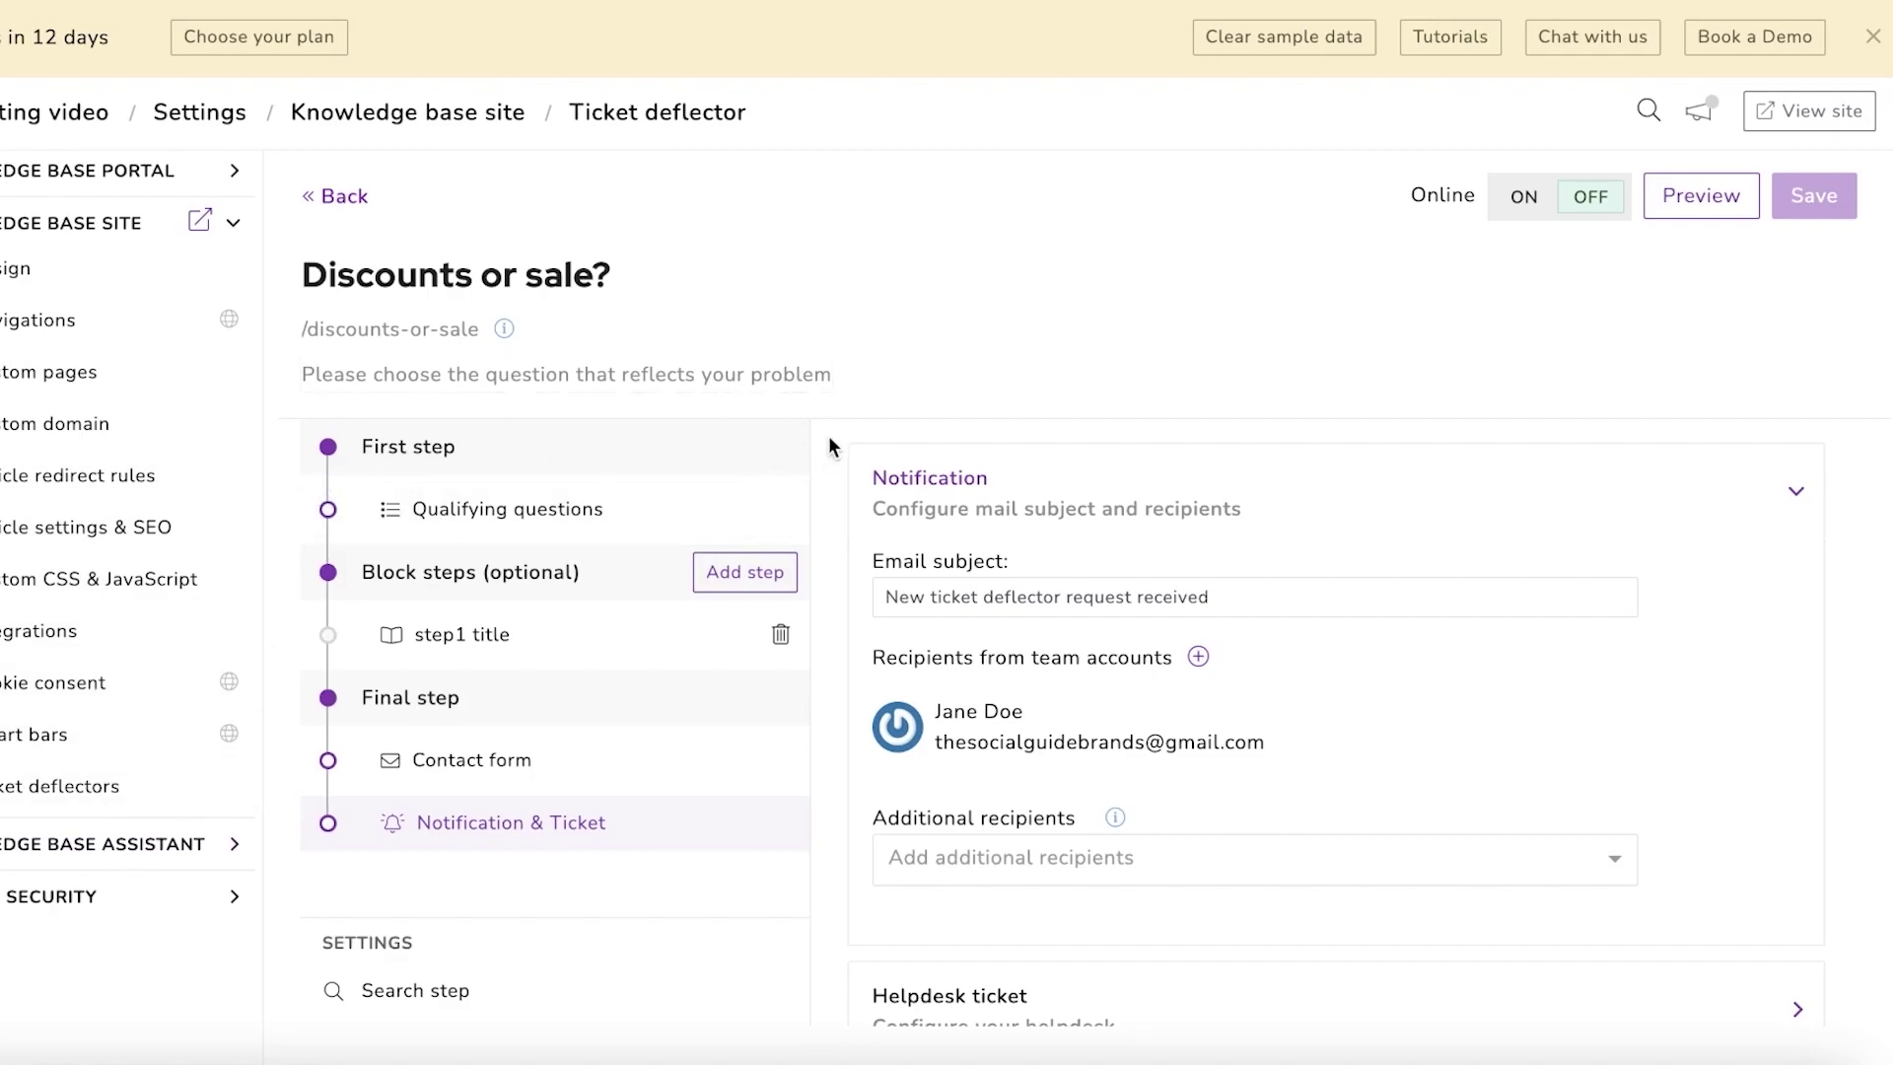
Step: Check the qualifying questions of the "Discounts or sale?" ticket deflector and return to the ticket deflectors list
{"action": "left_click", "coordinate": [409, 509]}
{"action": "double_click", "coordinate": [1060, 502]}
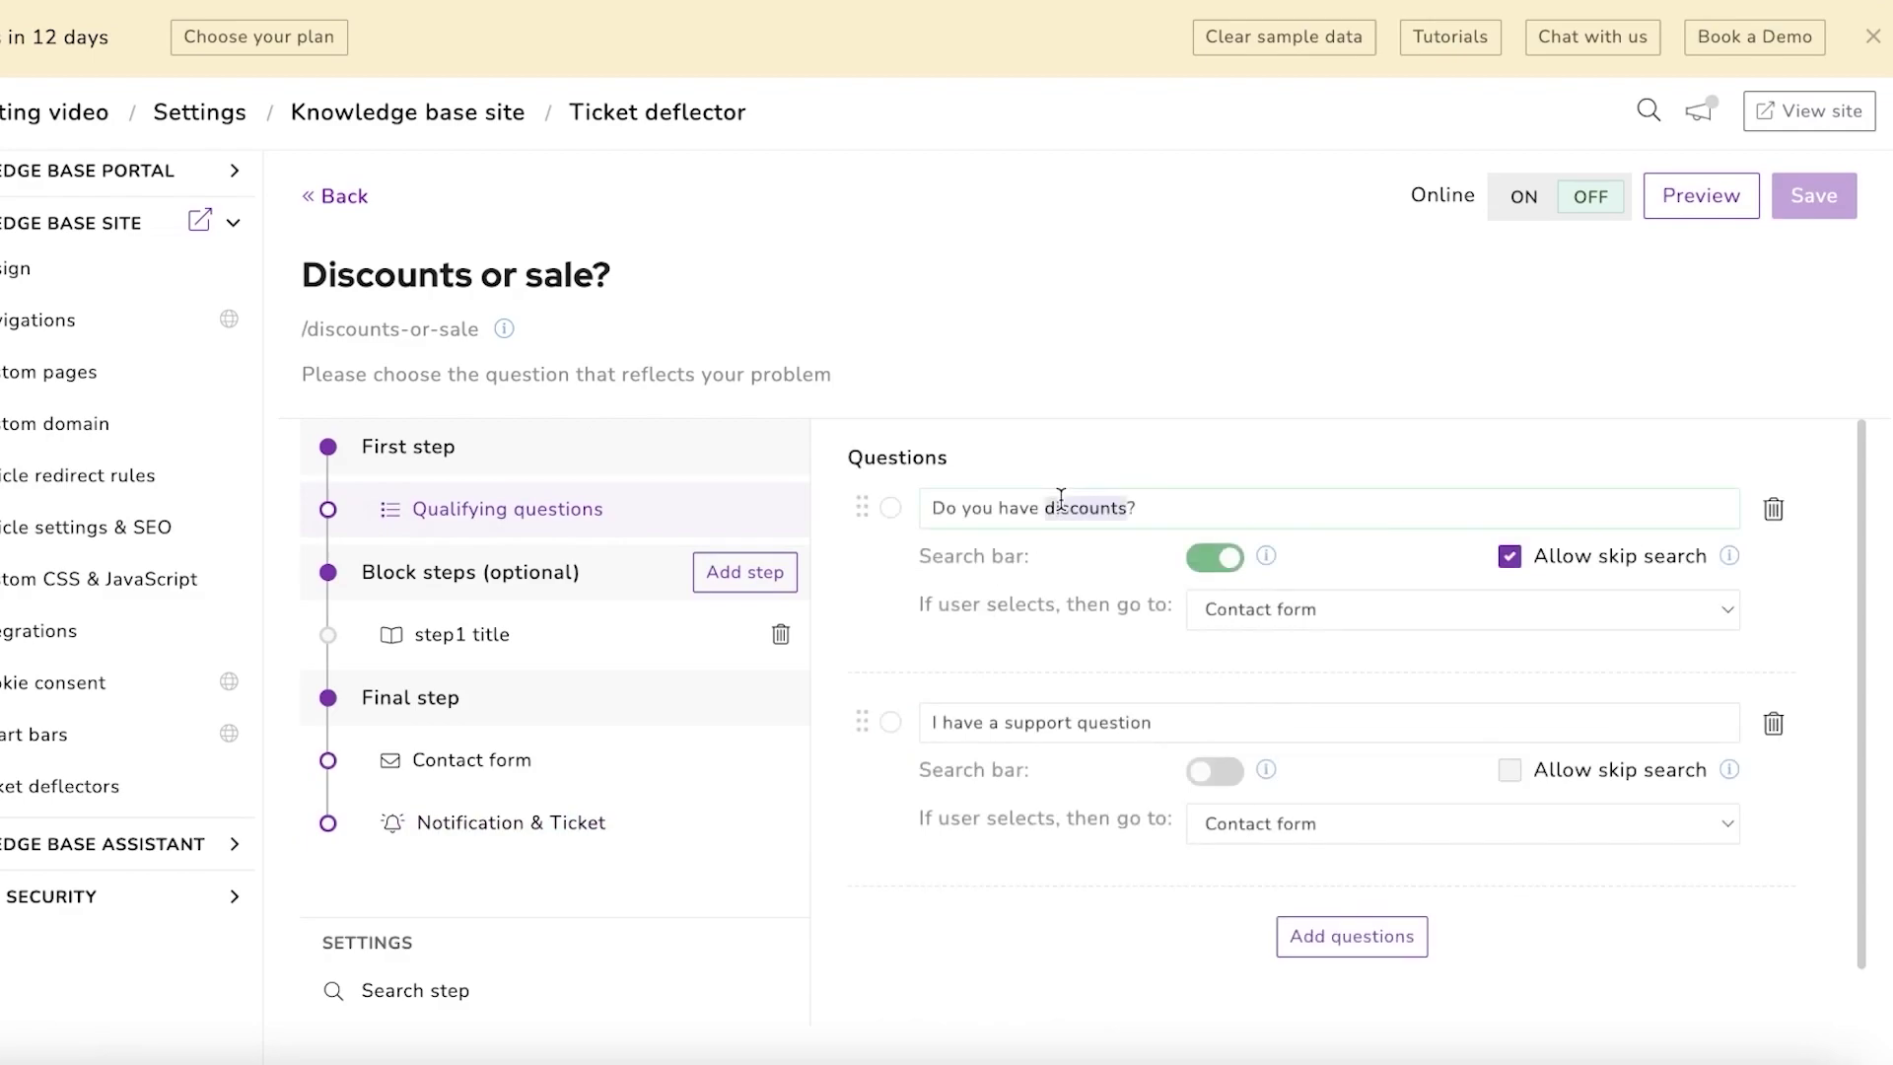
{"action": "left_click", "coordinate": [340, 196]}
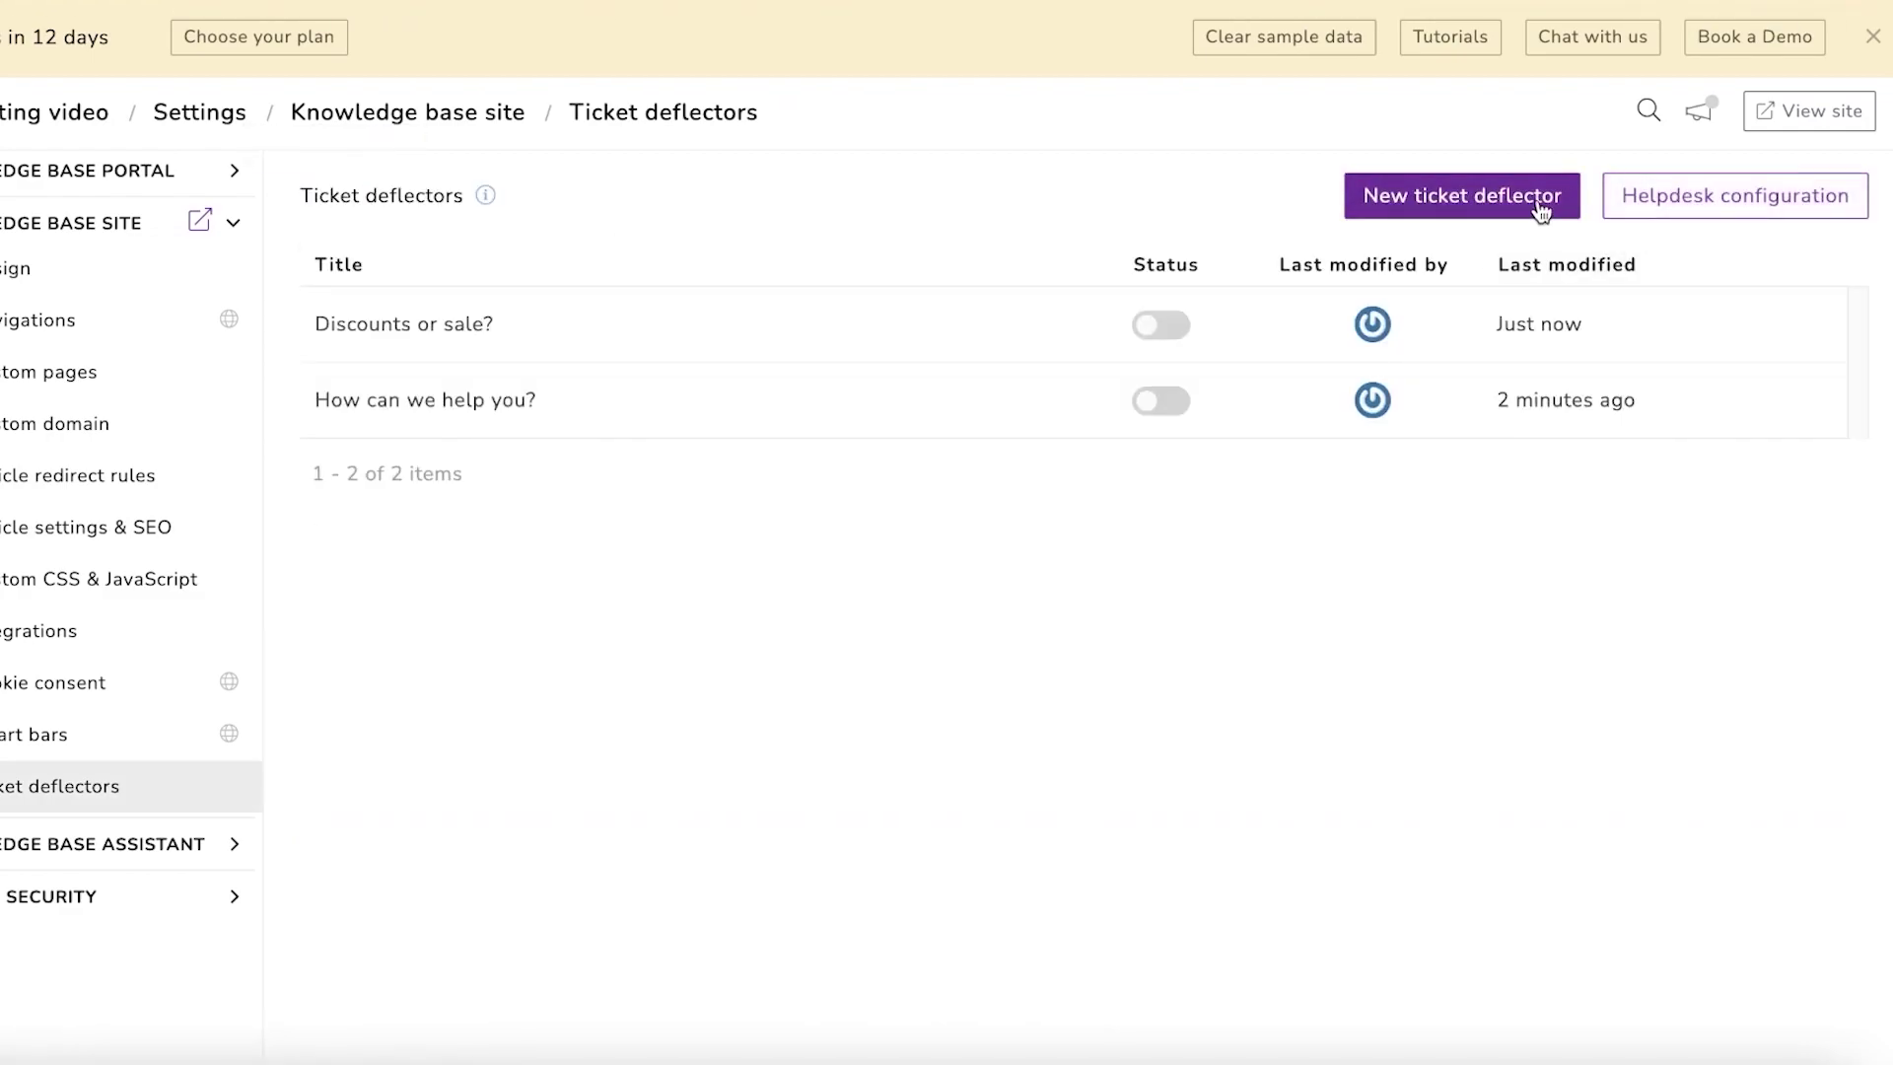
Step: Create a third ticket deflector with the question "Can I watch from another country?" and delete its support question
{"action": "left_click", "coordinate": [1110, 399]}
{"action": "triple_click", "coordinate": [1110, 509]}
{"action": "key", "text": "BackSpace"}
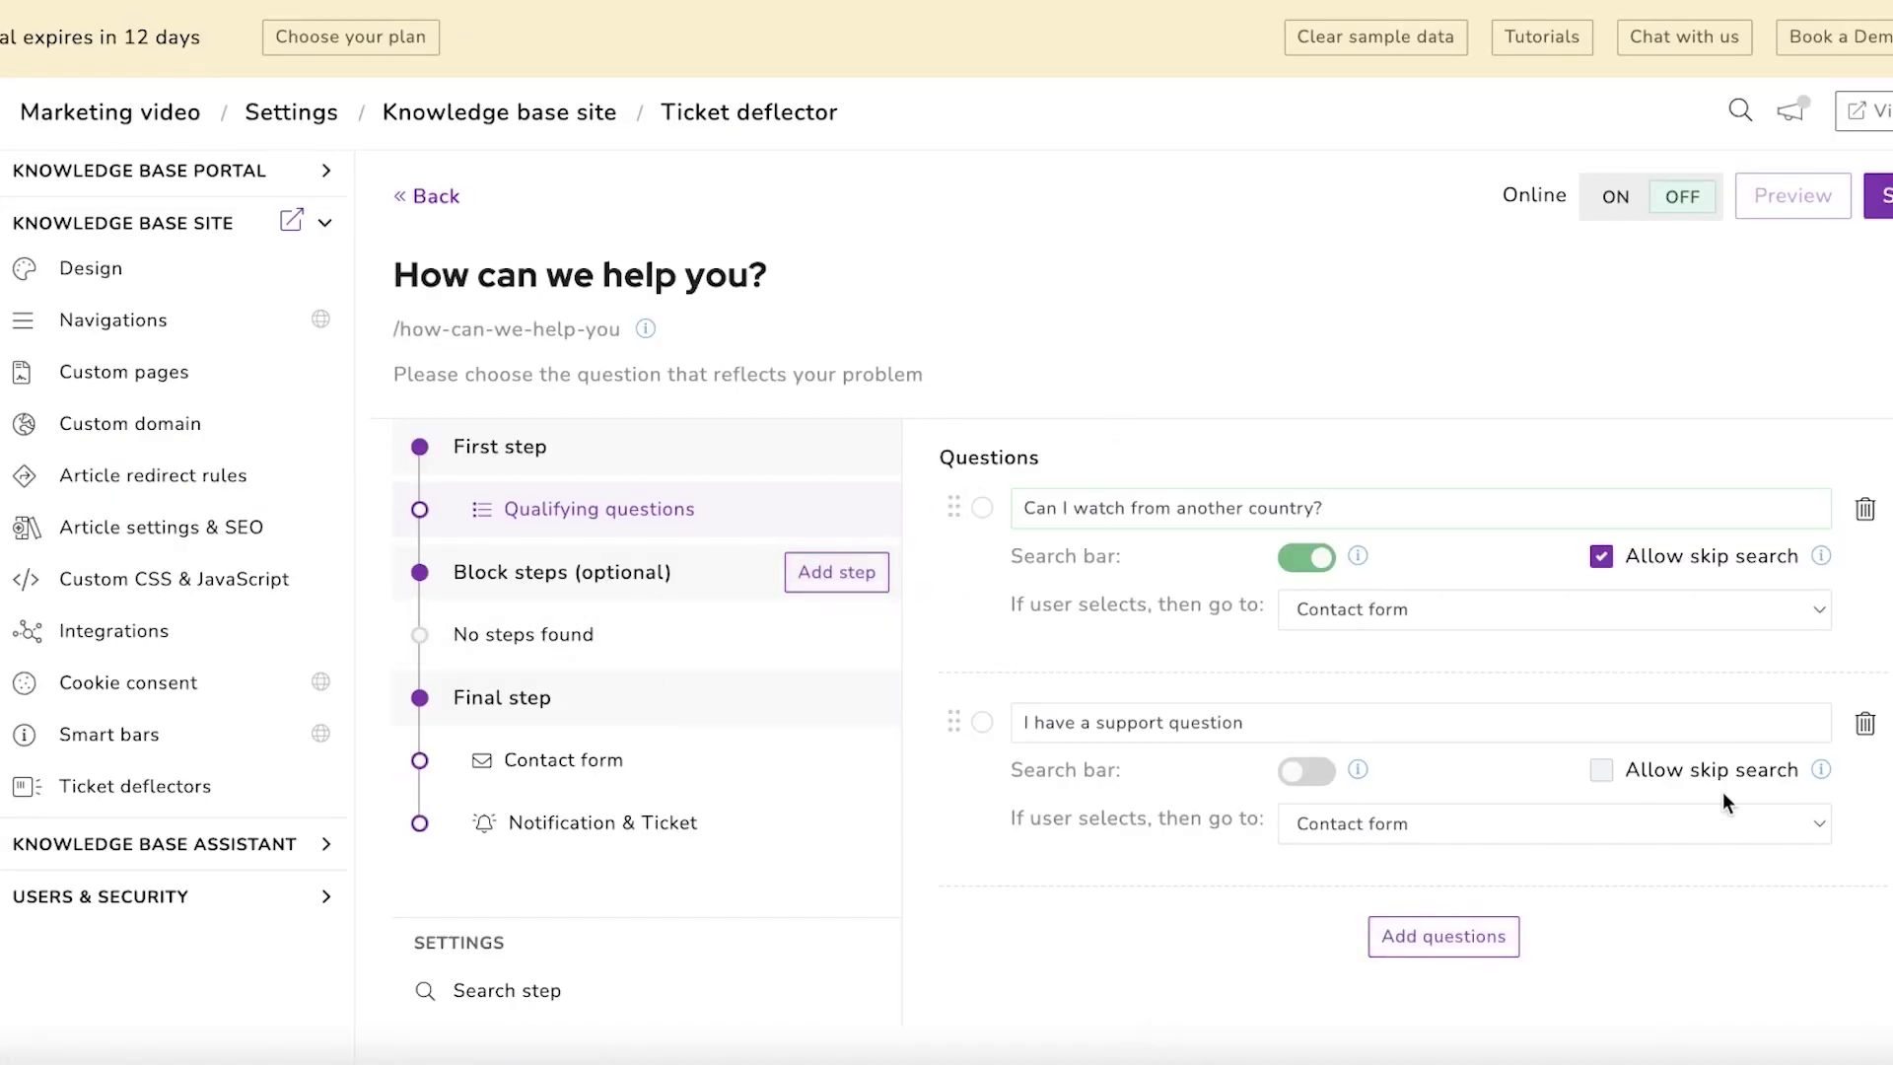
{"action": "left_click", "coordinate": [1864, 722]}
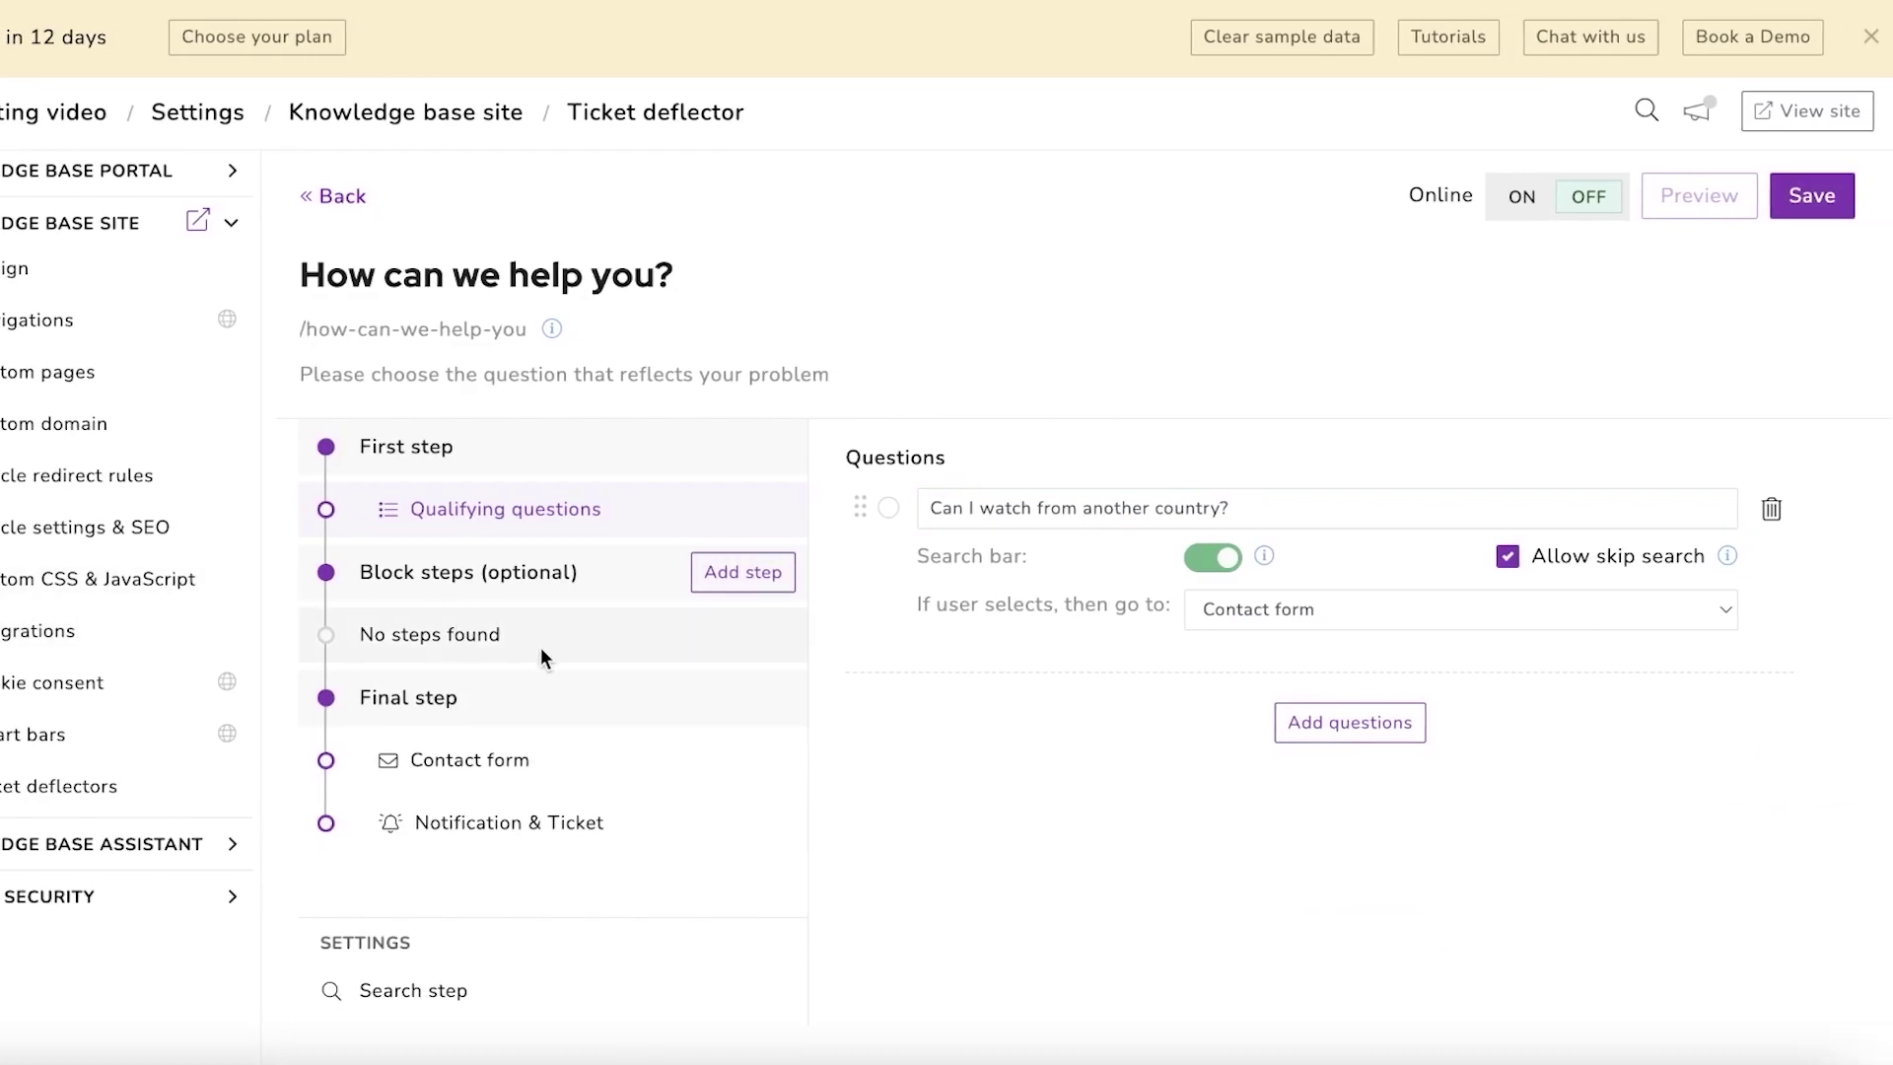
Step: Add a block step answered from the knowledge base, search articles for "travl", add "Can I Watch Prime Video If I Travel Abroad?" and try to save the deflector
{"action": "left_click", "coordinate": [759, 571]}
{"action": "left_click", "coordinate": [1550, 501]}
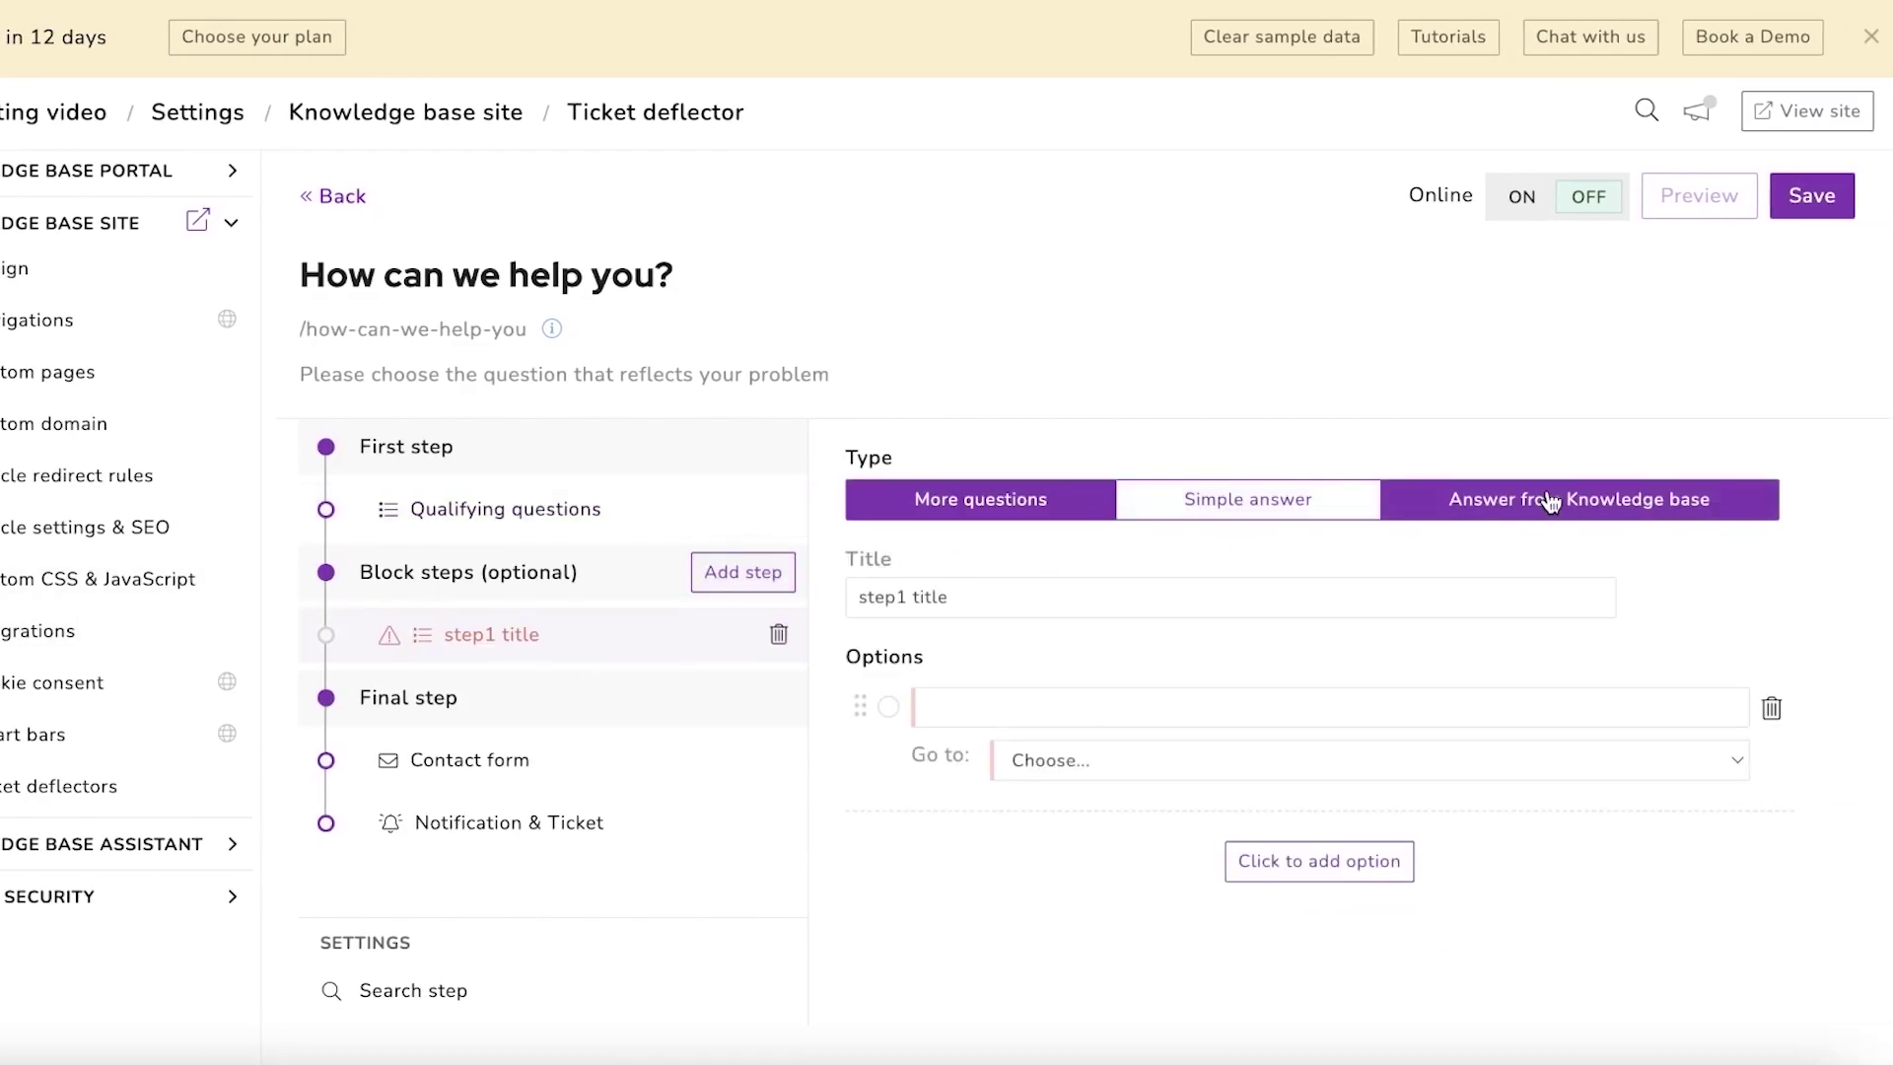
{"action": "left_click", "coordinate": [991, 834]}
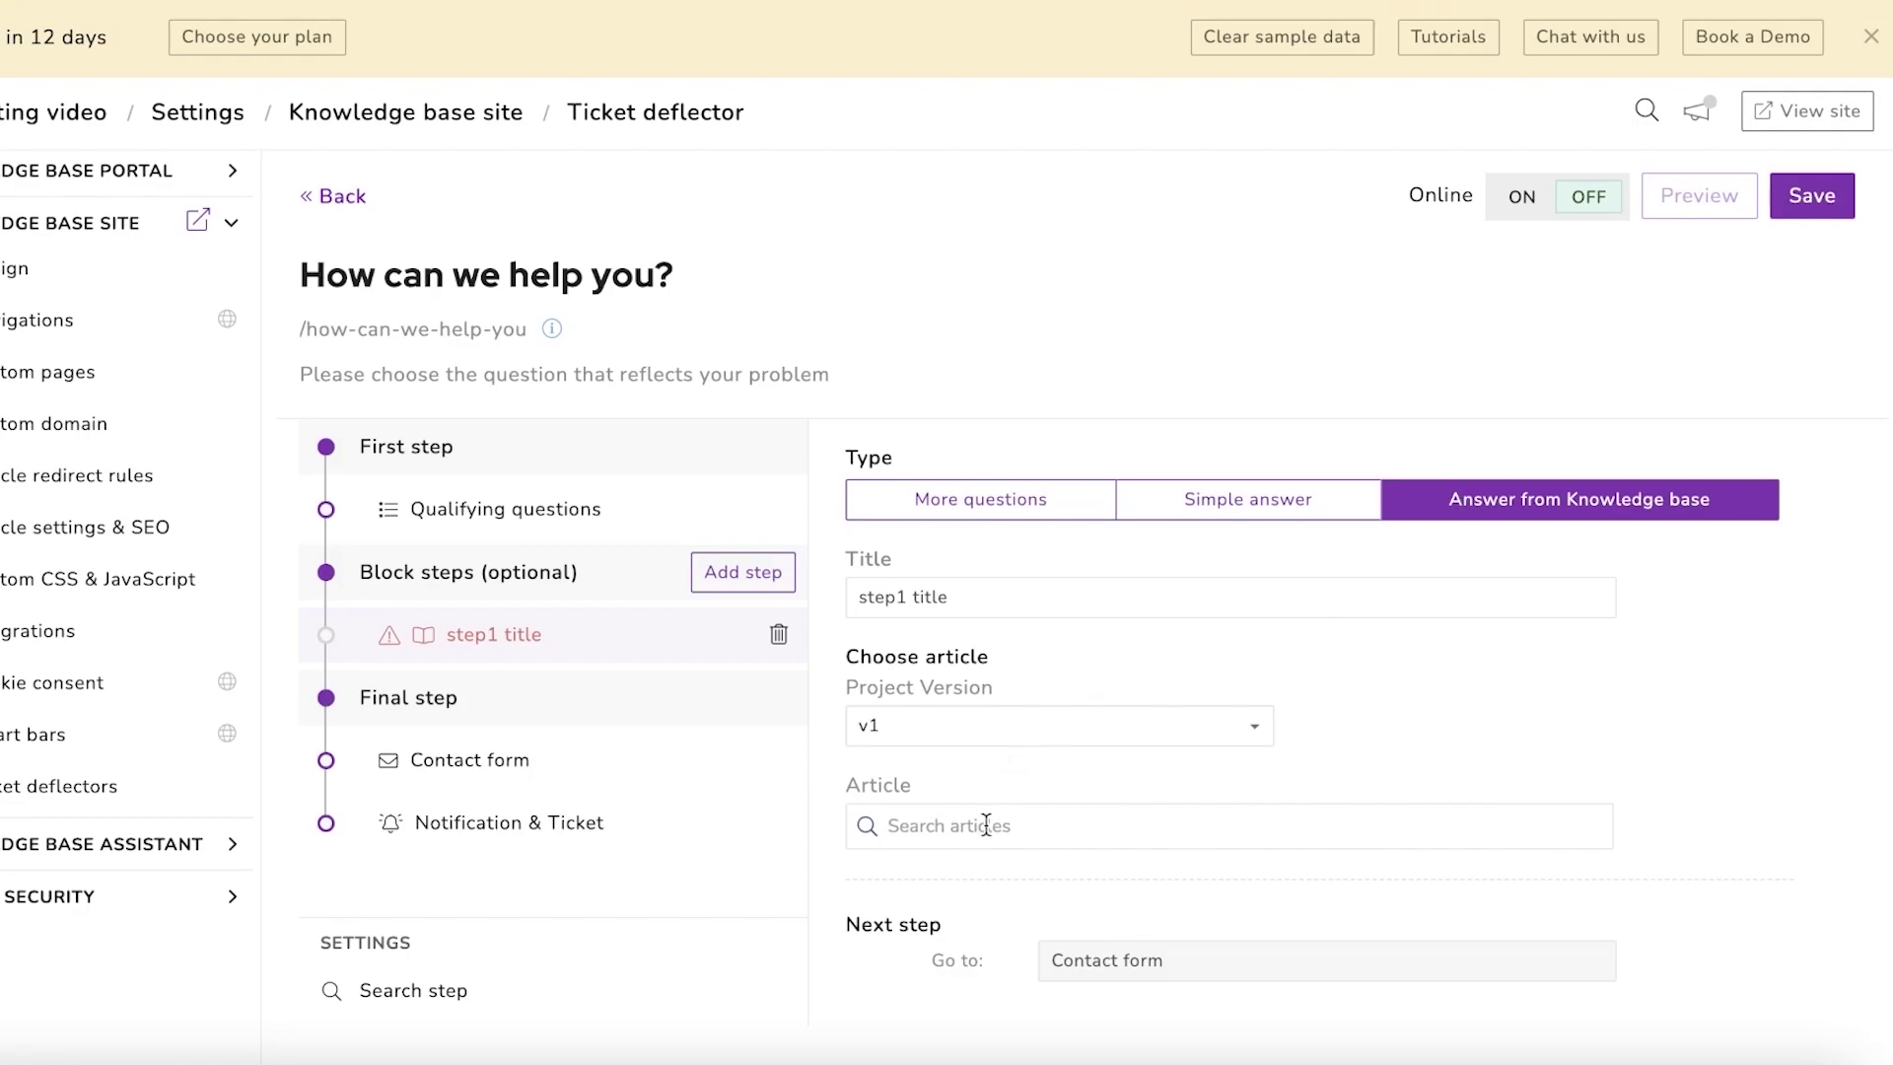
{"action": "type", "text": "travl"}
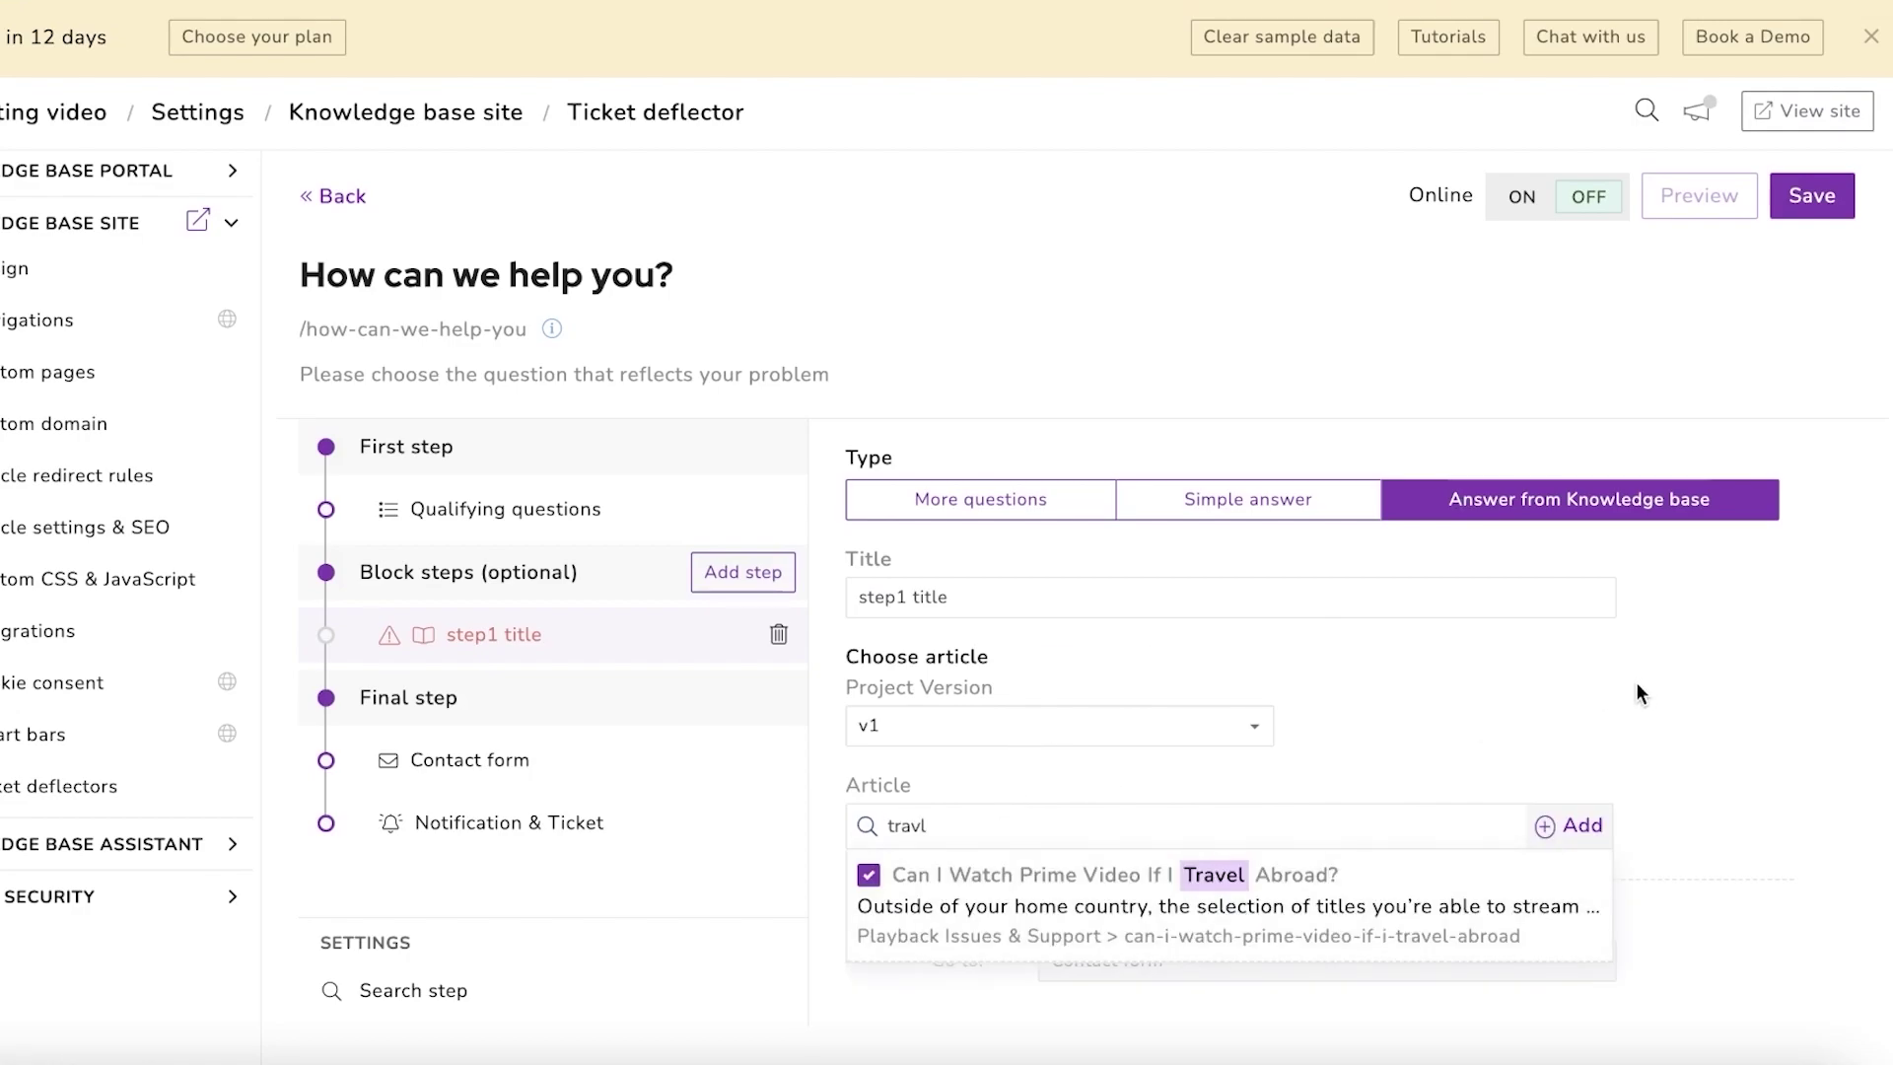
{"action": "left_click", "coordinate": [1578, 826]}
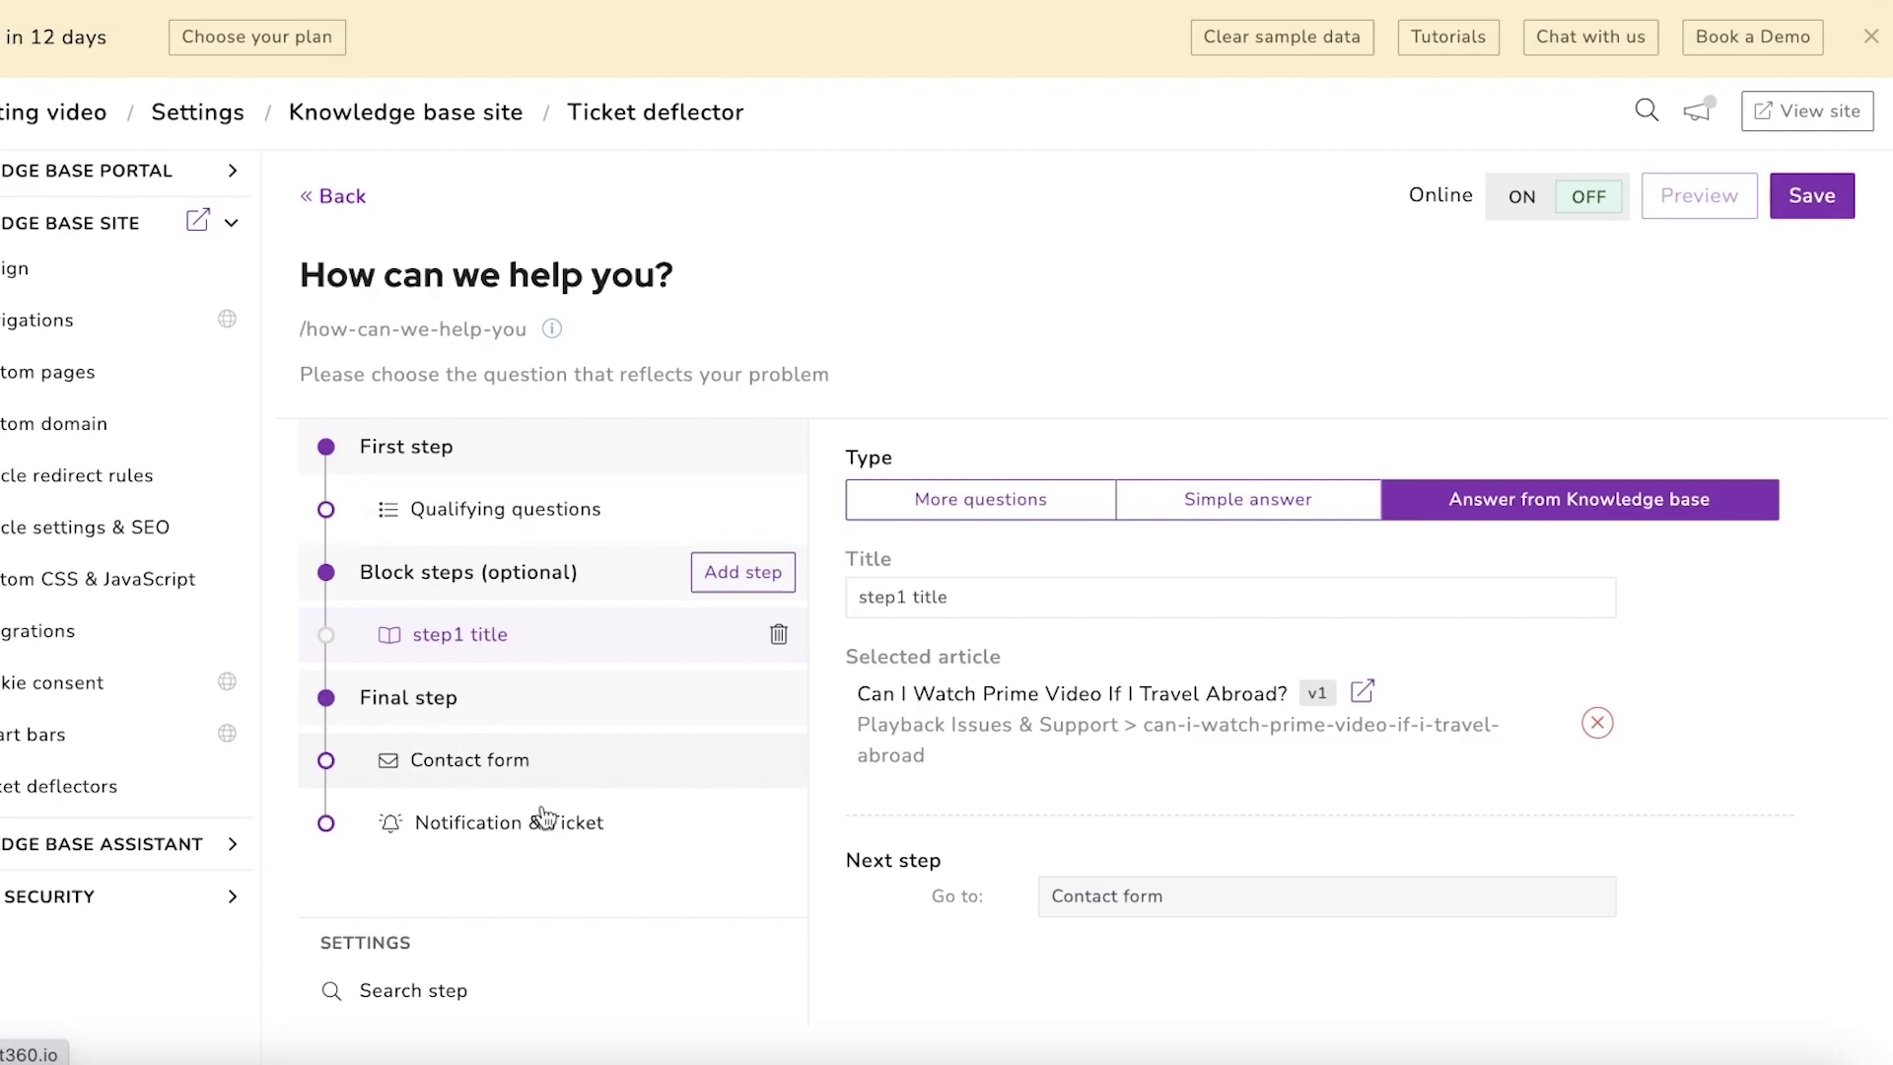
{"action": "left_click", "coordinate": [1829, 198]}
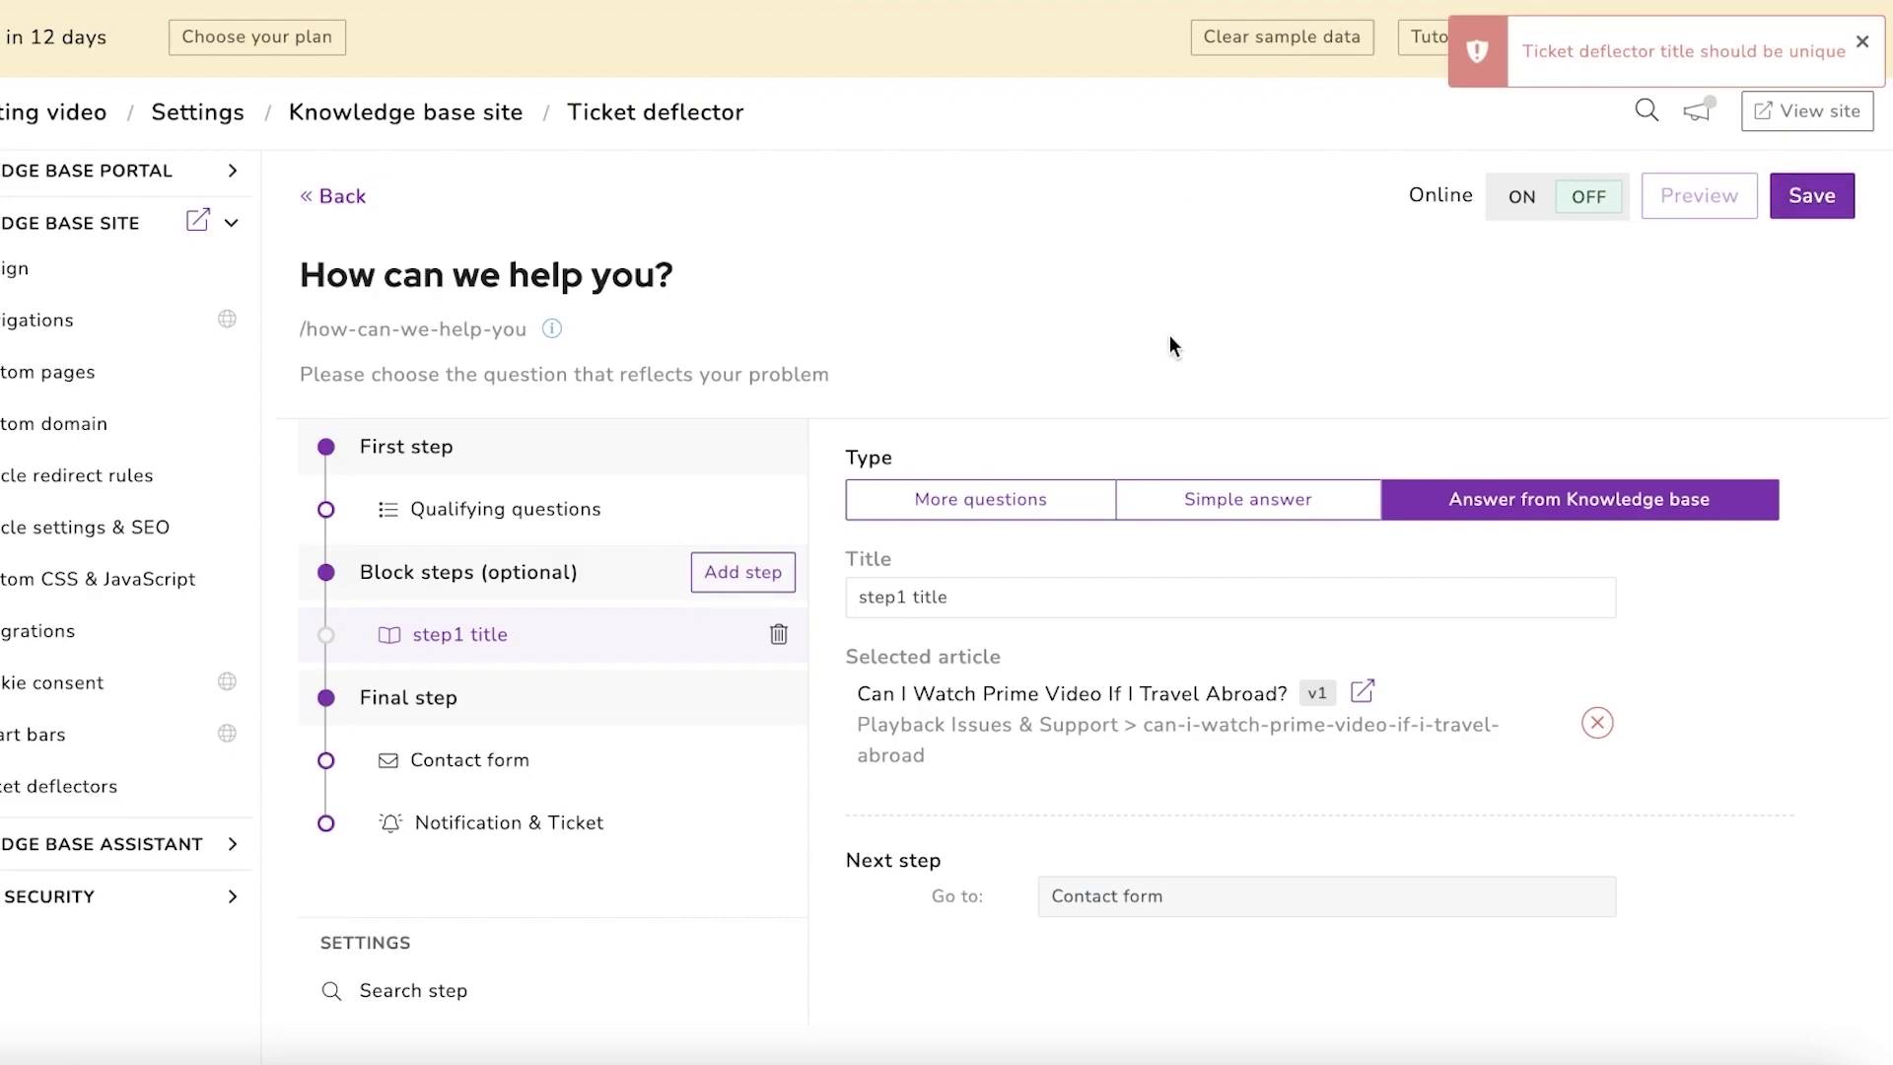
Step: Open the published knowledge base site and look over its welcome banner, categories and quick links
{"action": "left_click", "coordinate": [1844, 111]}
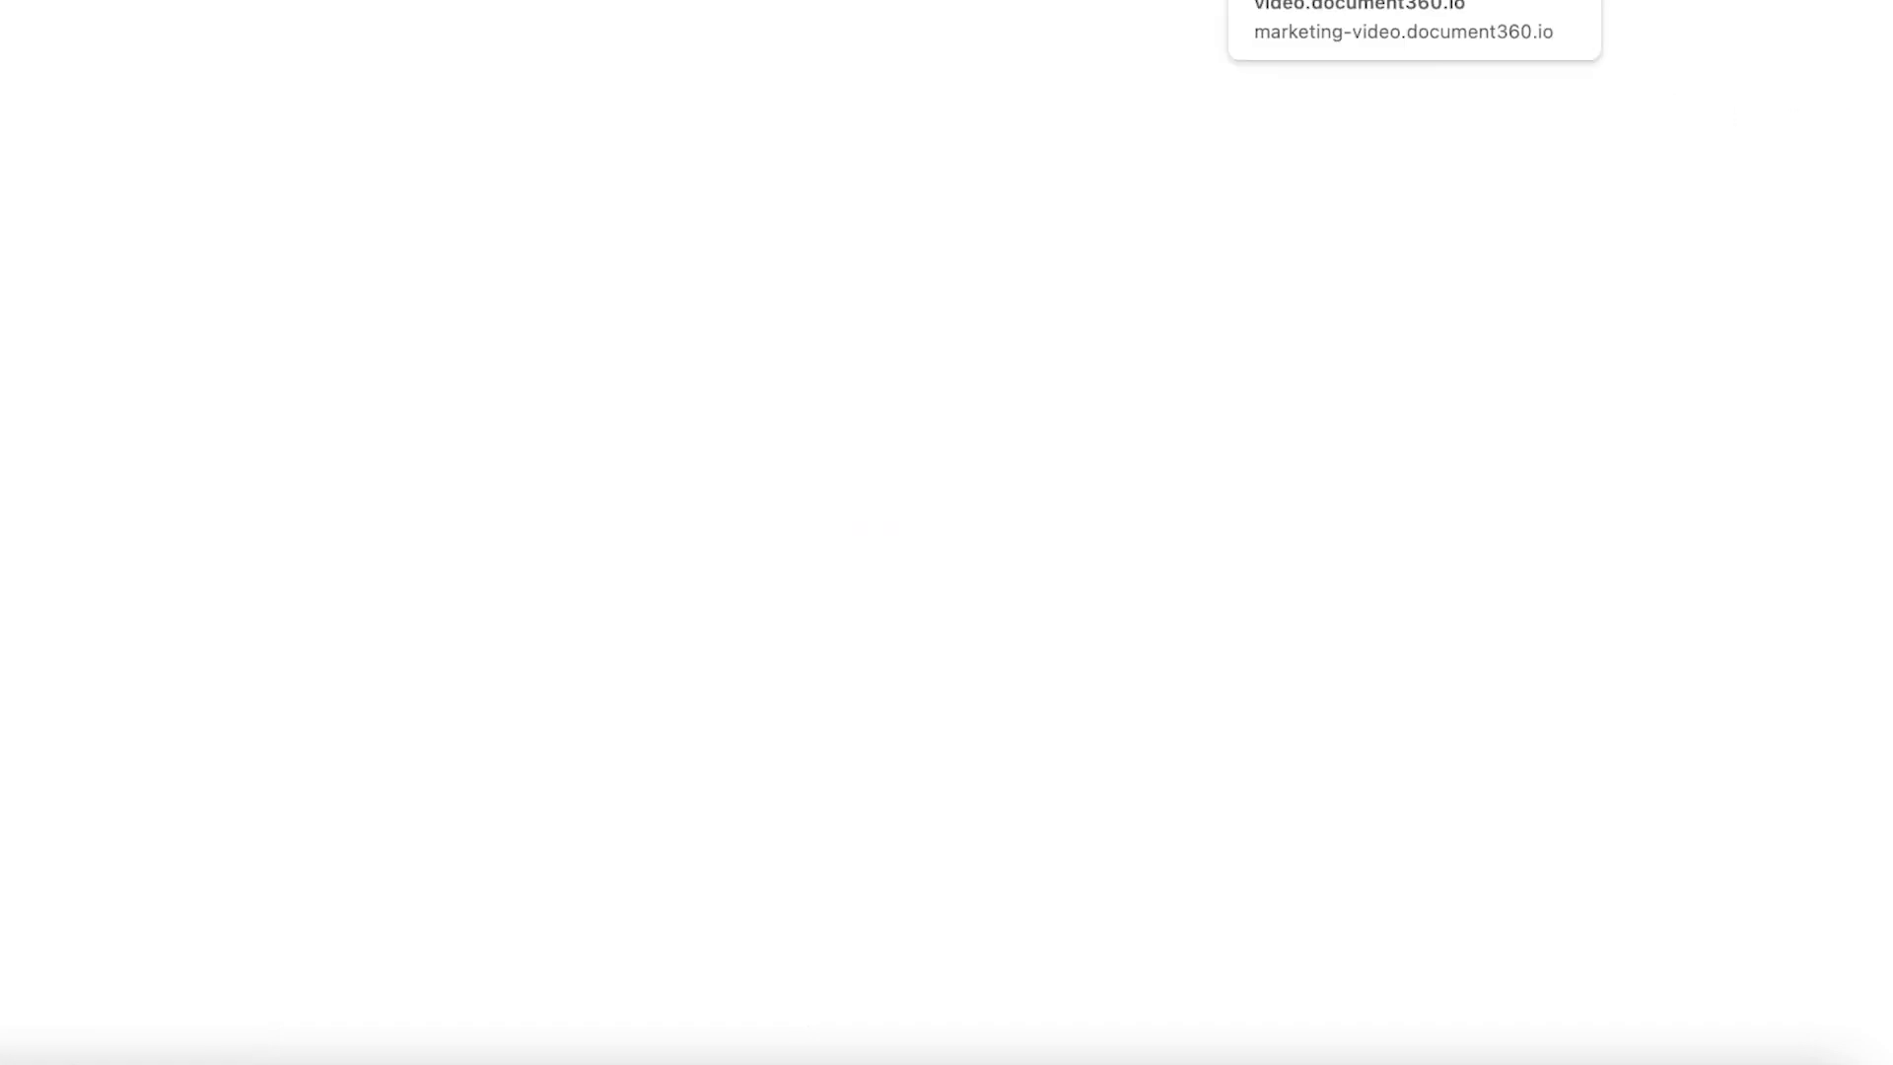
{"action": "scroll", "coordinate": [1664, 169], "scroll_direction": "down", "scroll_amount": 12}
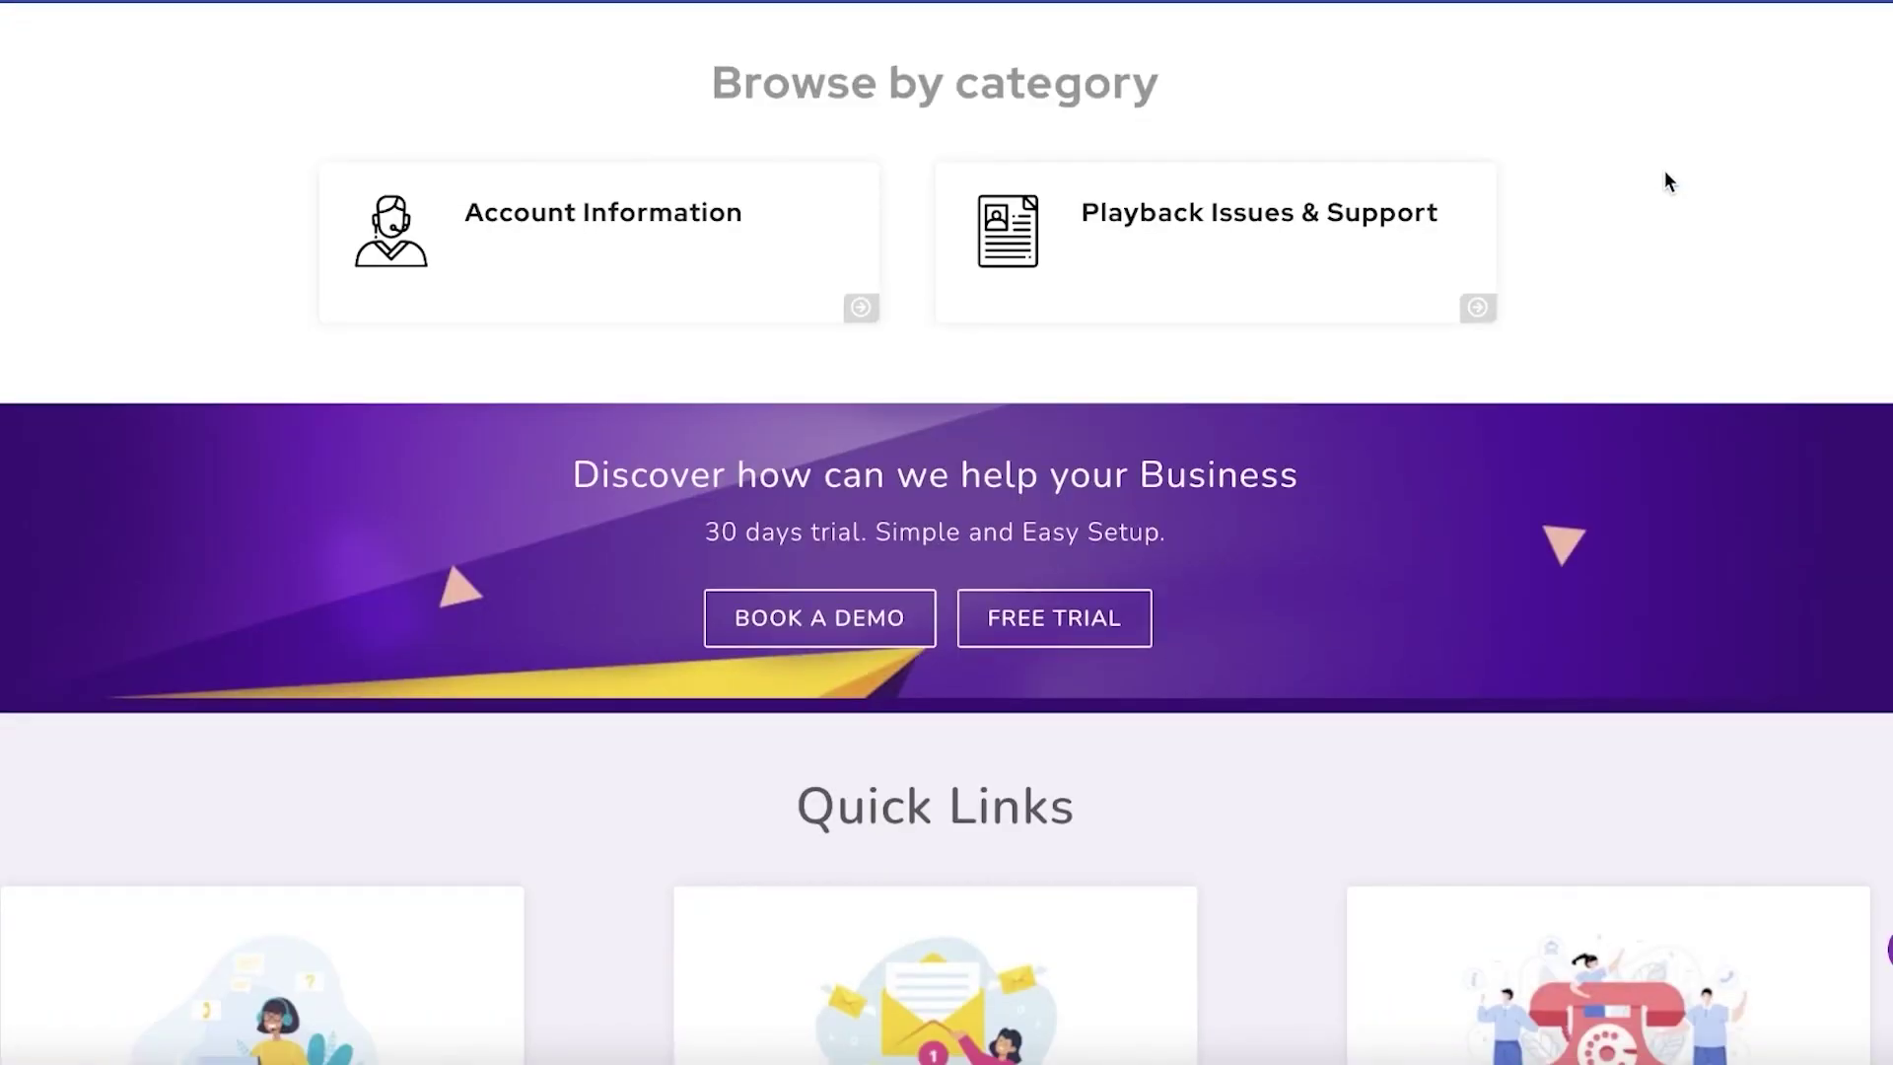
{"action": "scroll", "coordinate": [1771, 410], "scroll_direction": "up", "scroll_amount": 15}
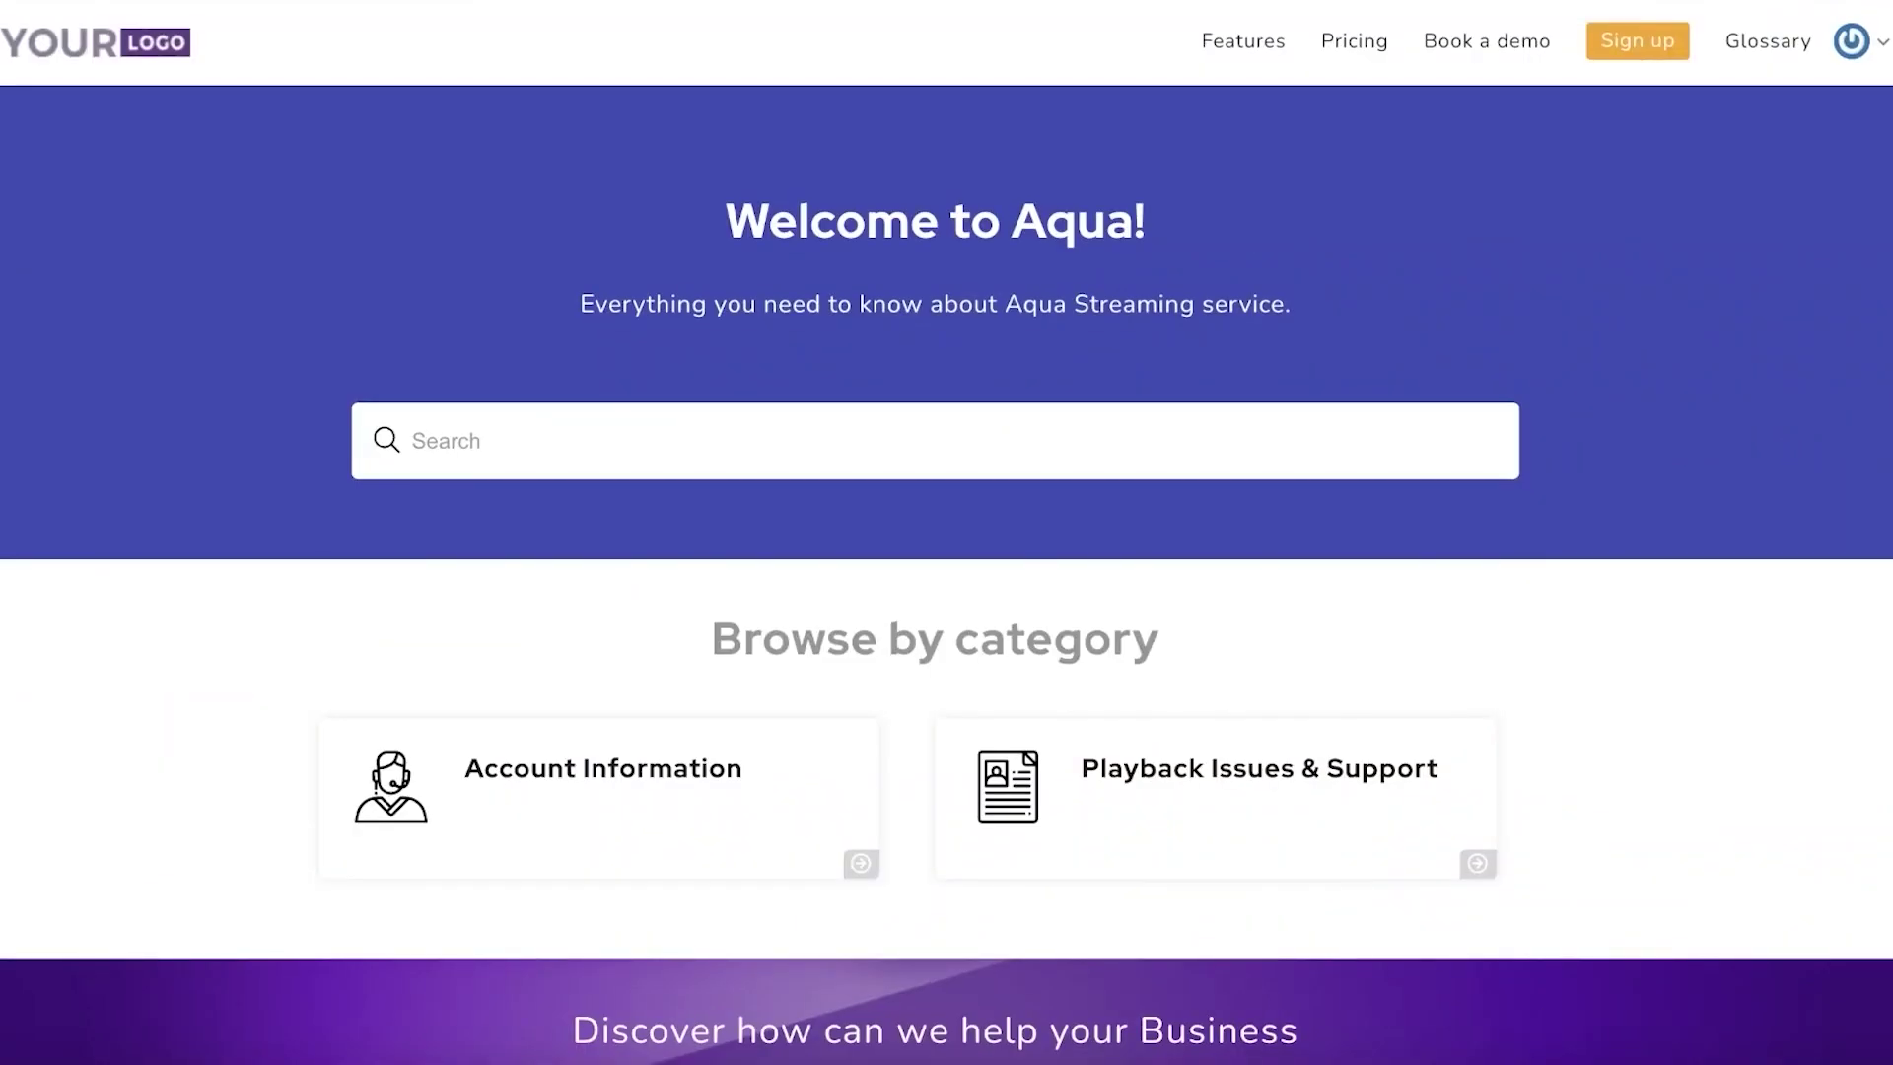
{"action": "scroll", "coordinate": [1699, 719], "scroll_direction": "down", "scroll_amount": 4}
{"action": "scroll", "coordinate": [1699, 719], "scroll_direction": "up", "scroll_amount": 4}
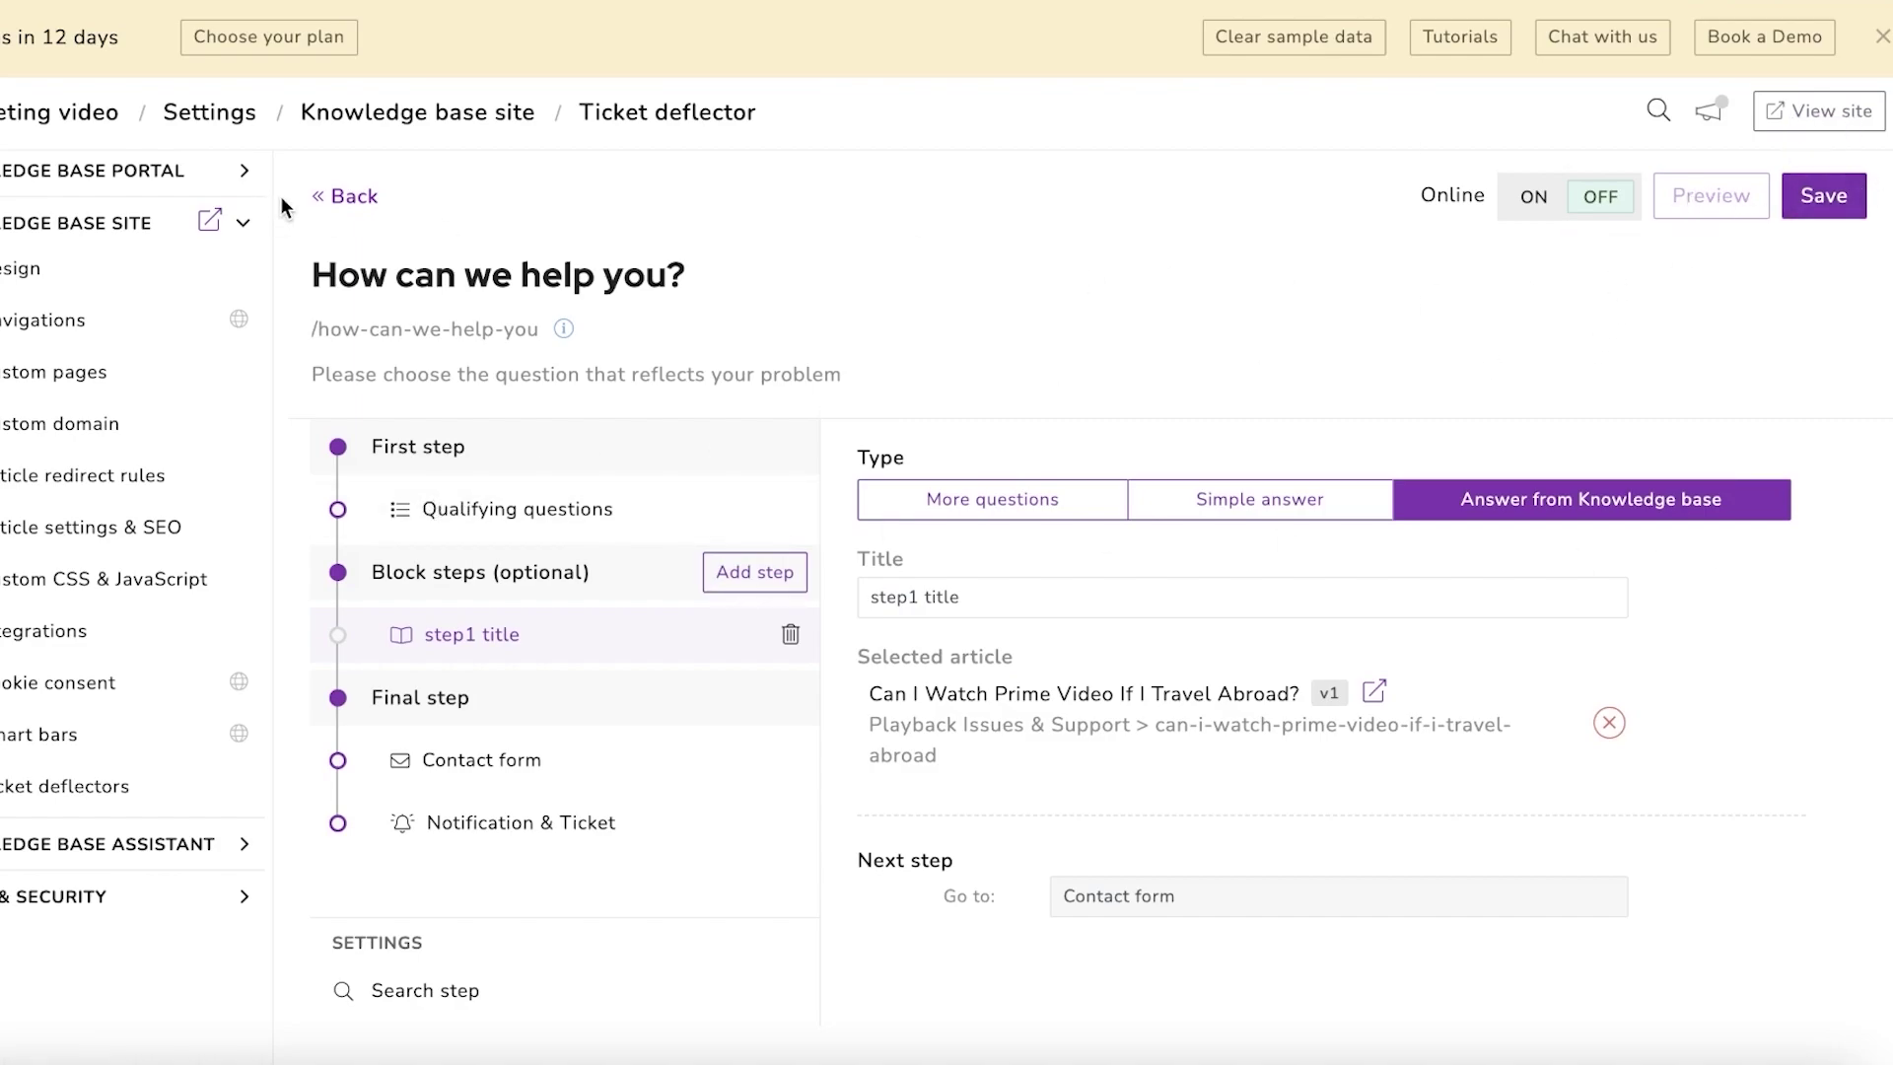
Step: Discard the unsaved ticket deflector and preview "Discounts or sale?", following "Do you have discounts?" and skipping the search to view the submission form
{"action": "left_click", "coordinate": [352, 195]}
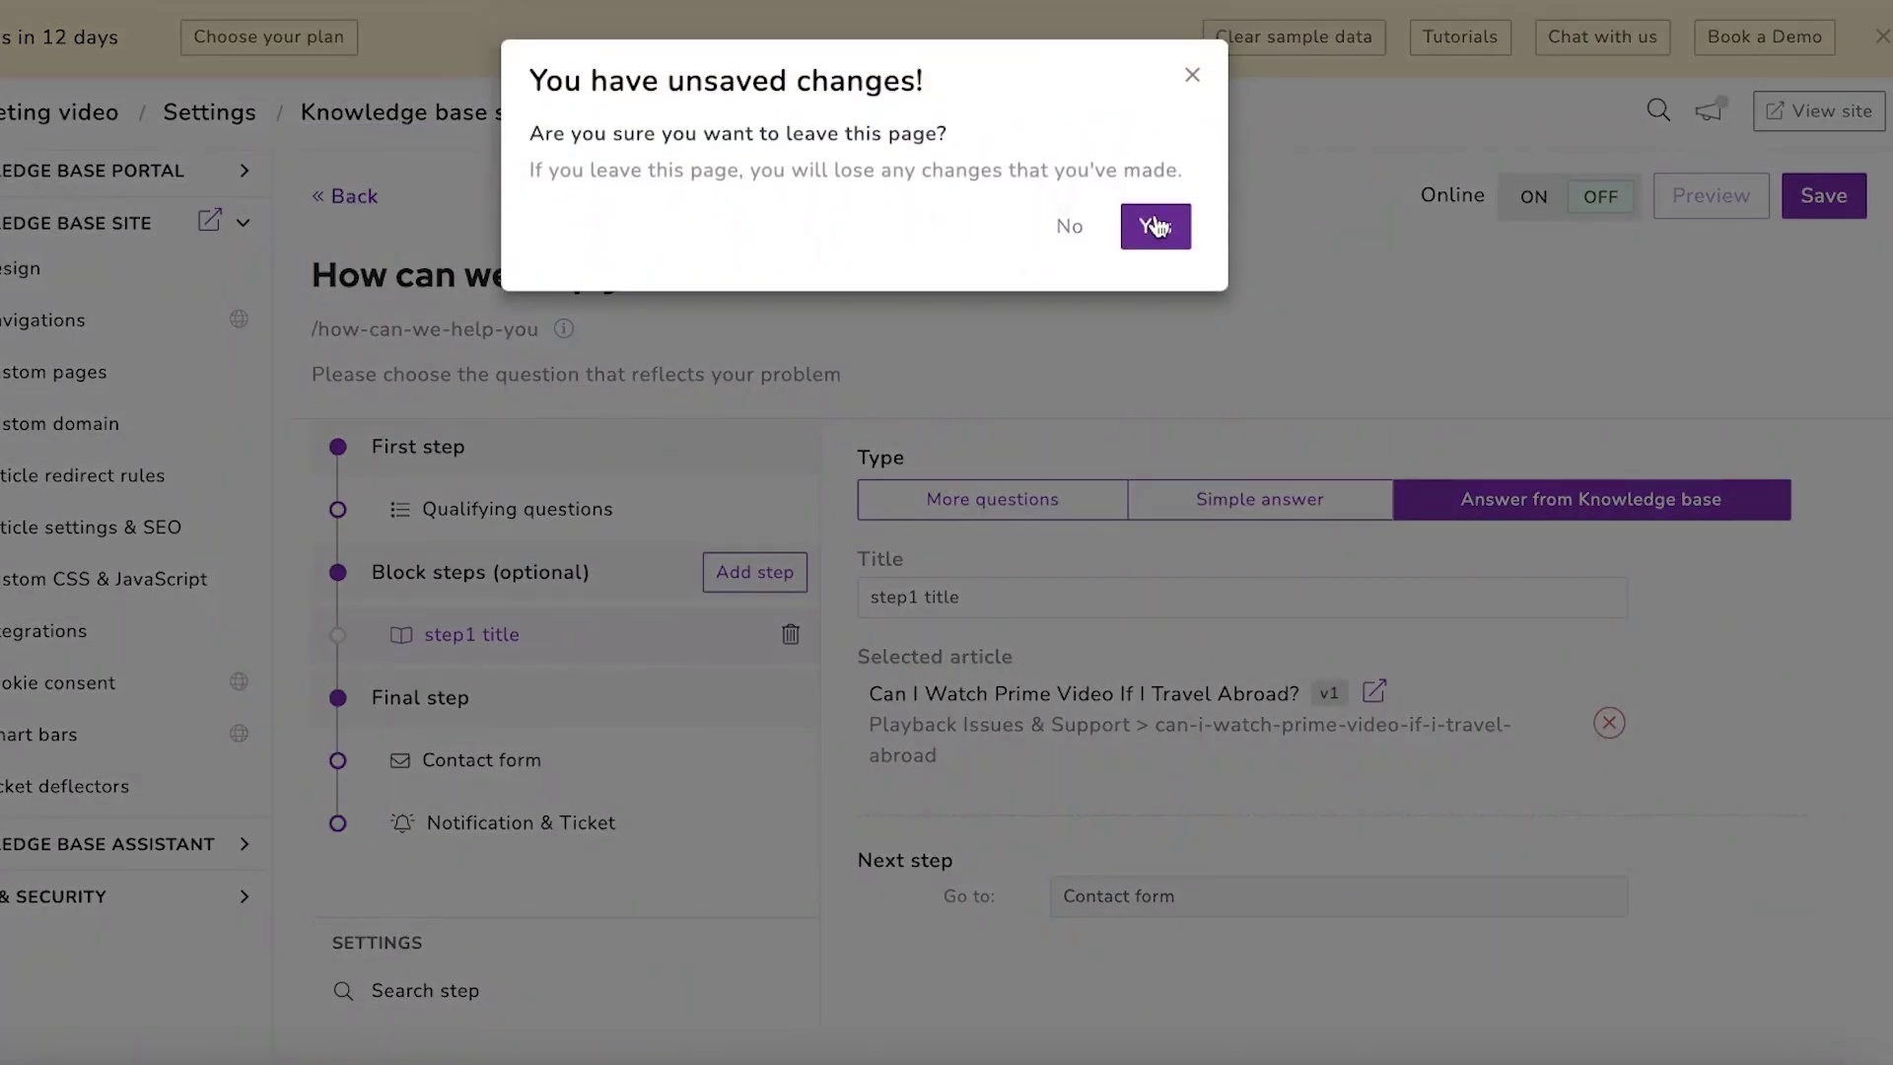
{"action": "left_click", "coordinate": [1156, 226]}
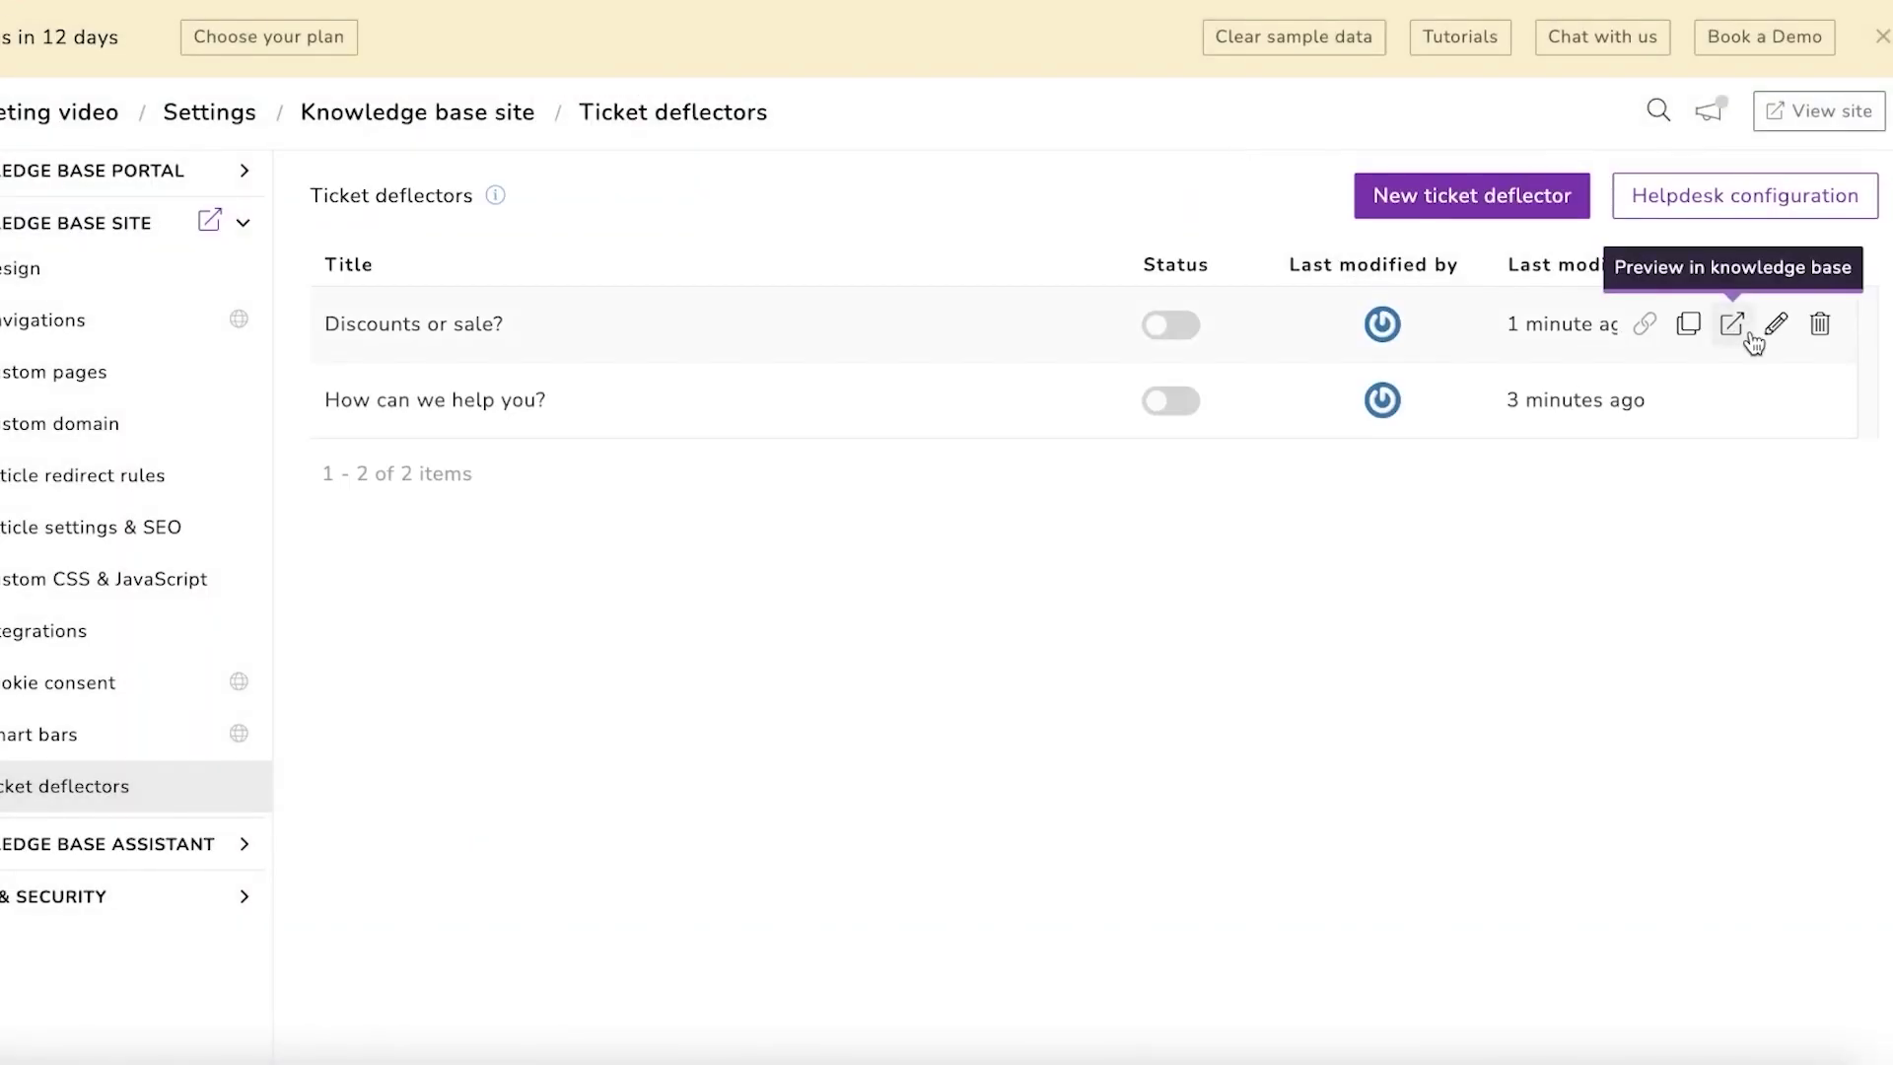
{"action": "left_click", "coordinate": [1737, 329]}
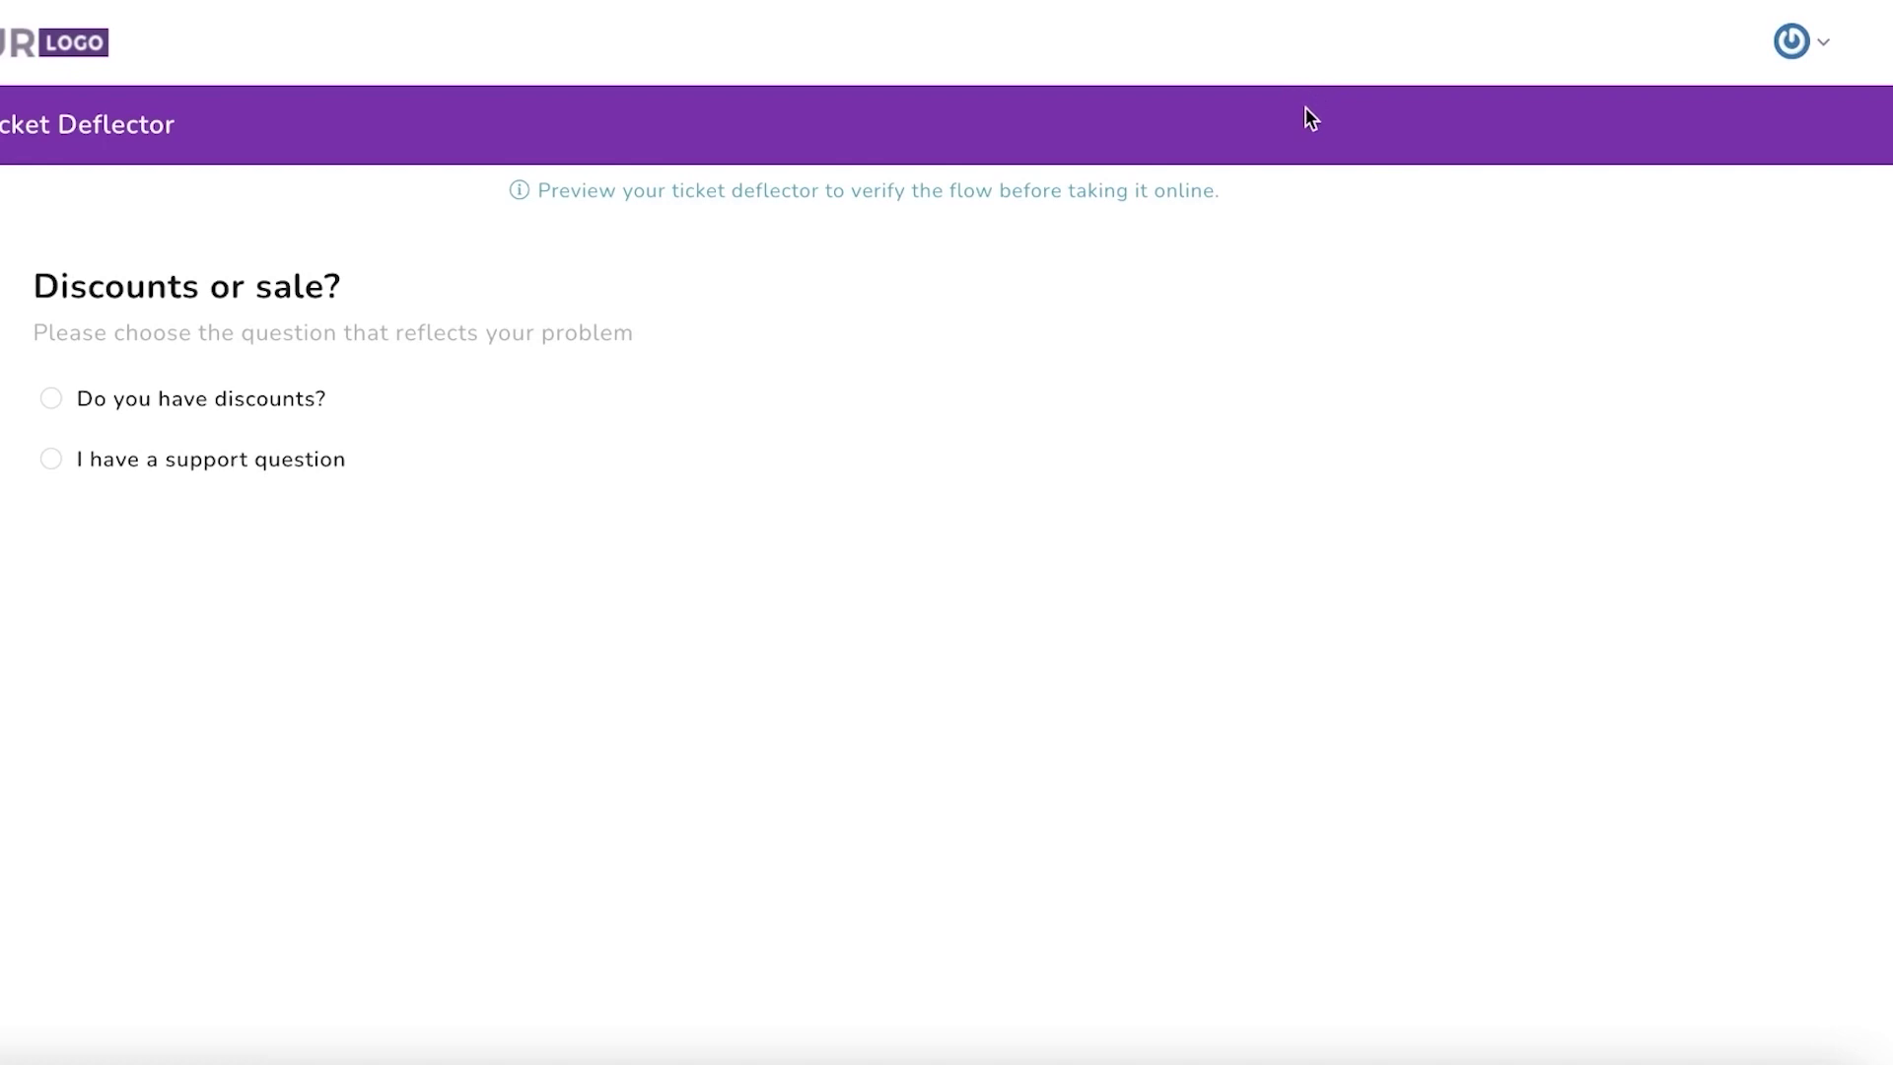
{"action": "left_click", "coordinate": [291, 408]}
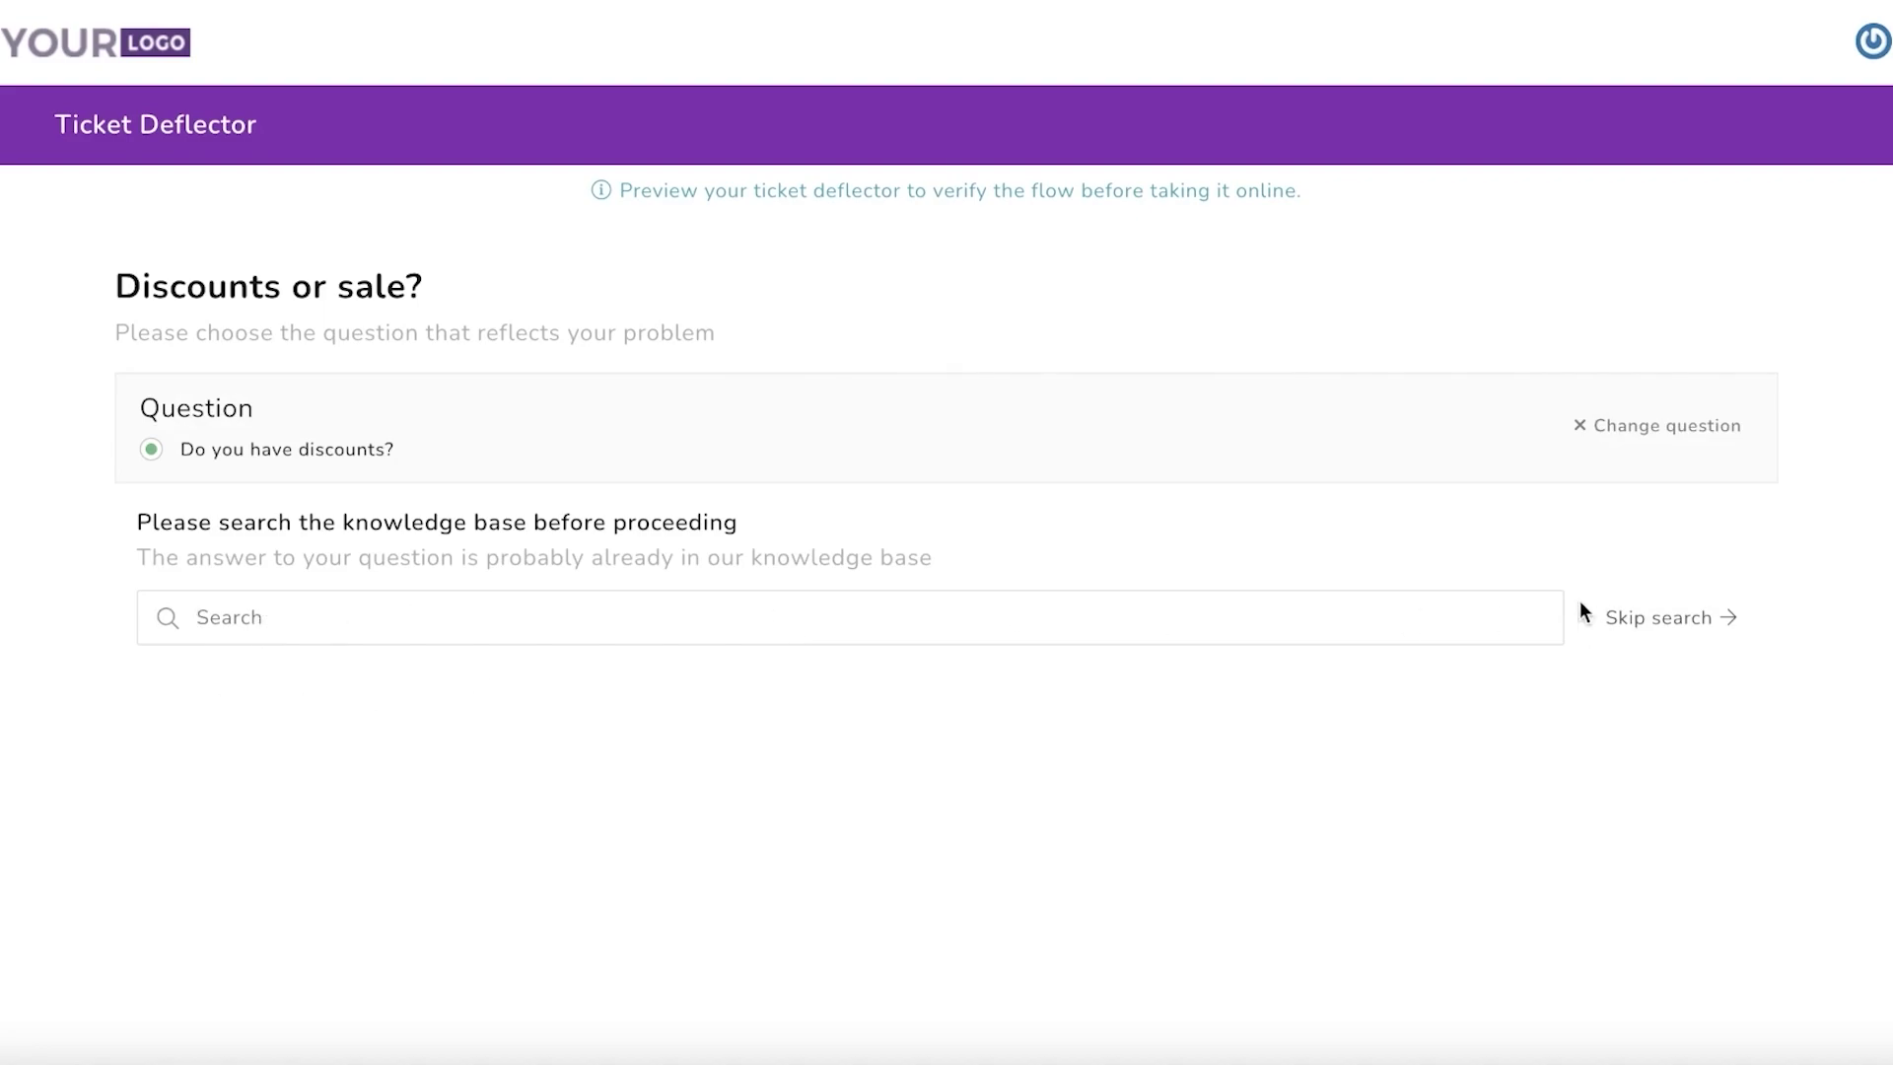
{"action": "left_click", "coordinate": [1661, 617]}
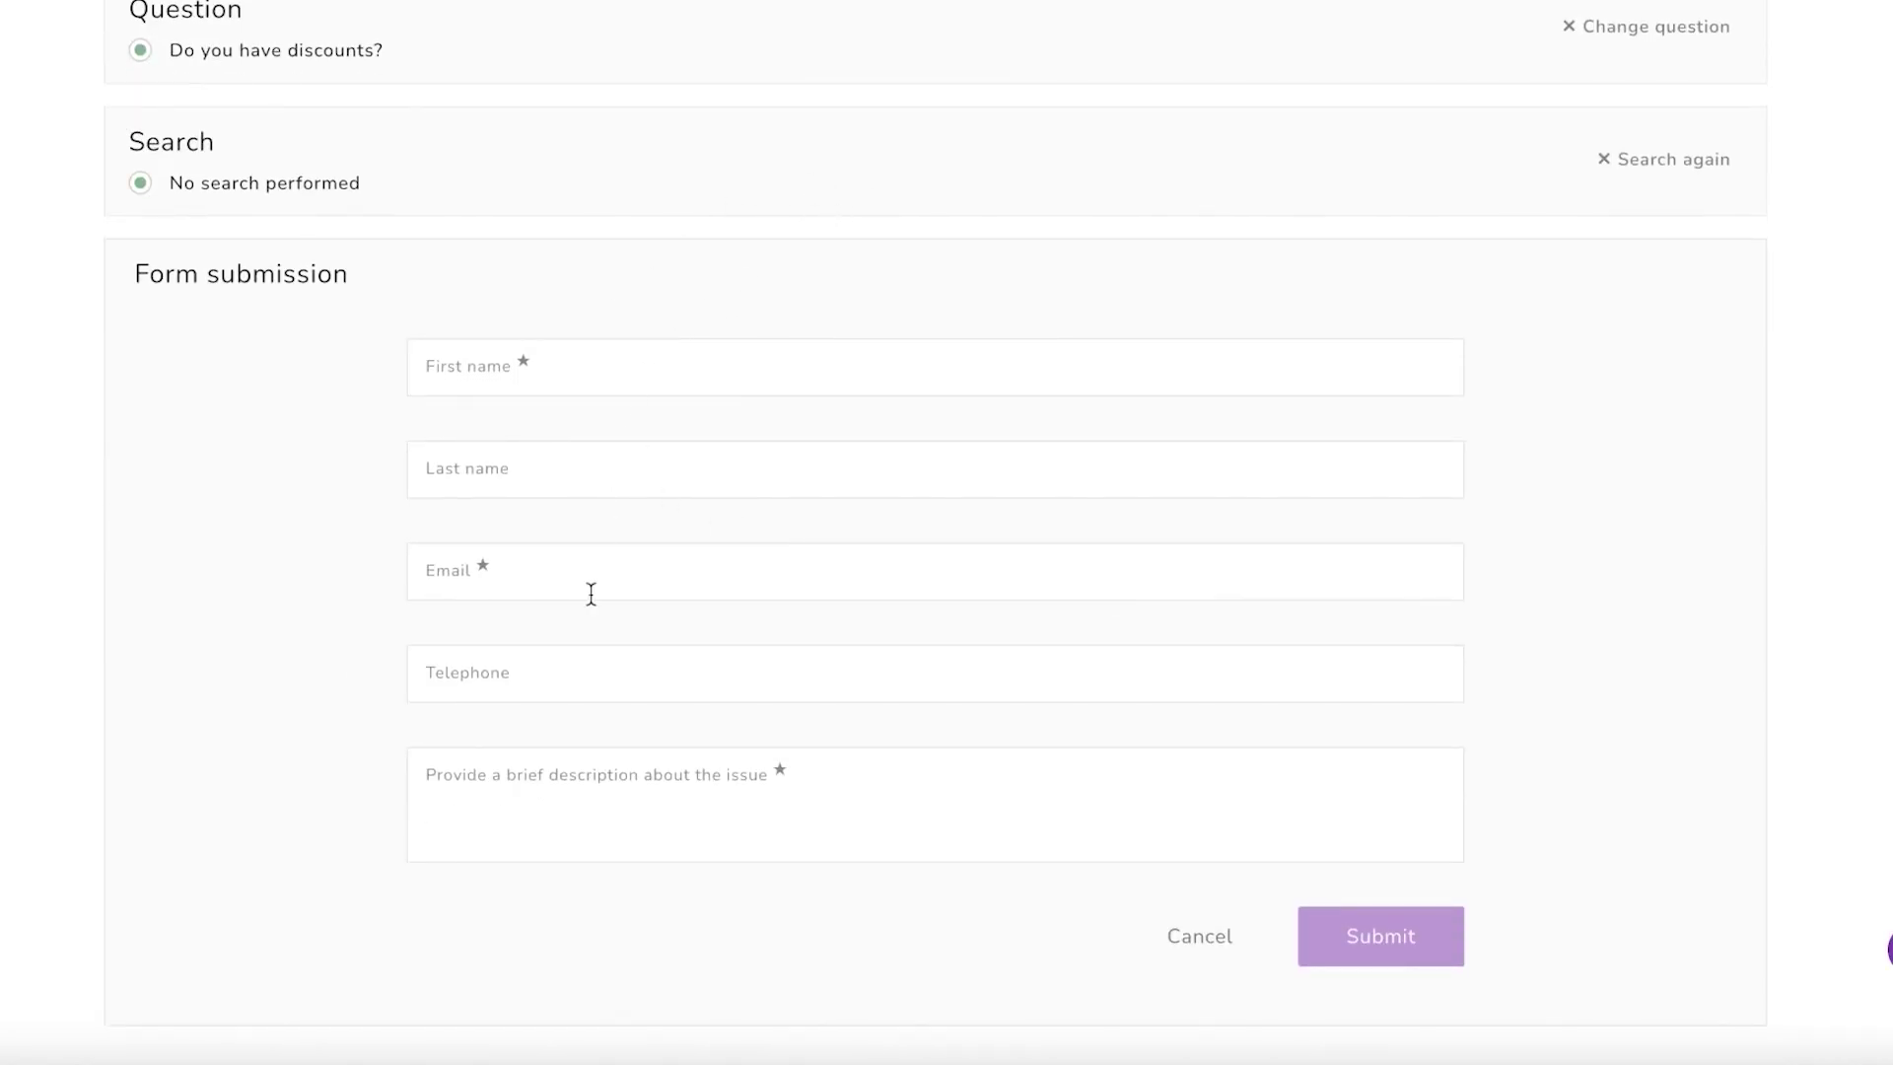
{"action": "scroll", "coordinate": [1331, 591], "scroll_direction": "up", "scroll_amount": 4}
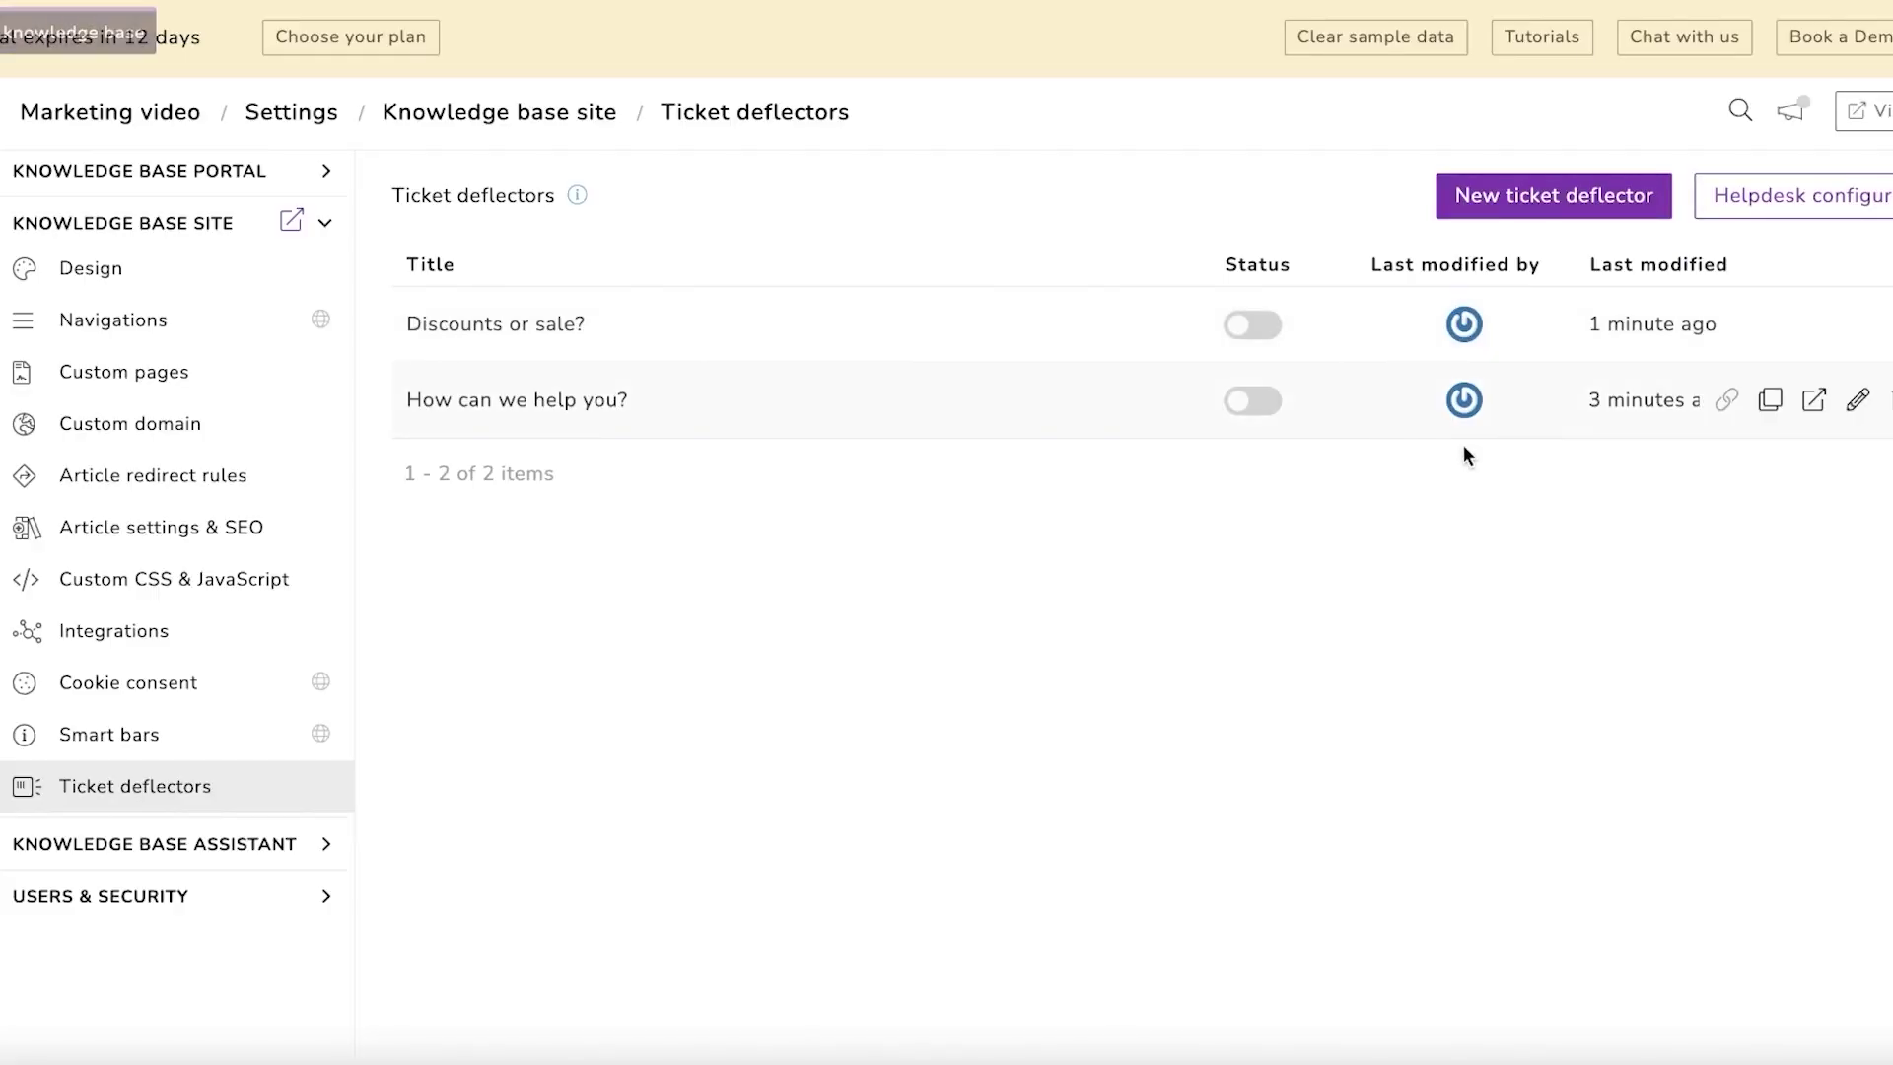
Step: Preview the "How can we help you?" ticket deflector and read the Plans & Pricing article from the "pr" search results
{"action": "left_click", "coordinate": [1814, 399]}
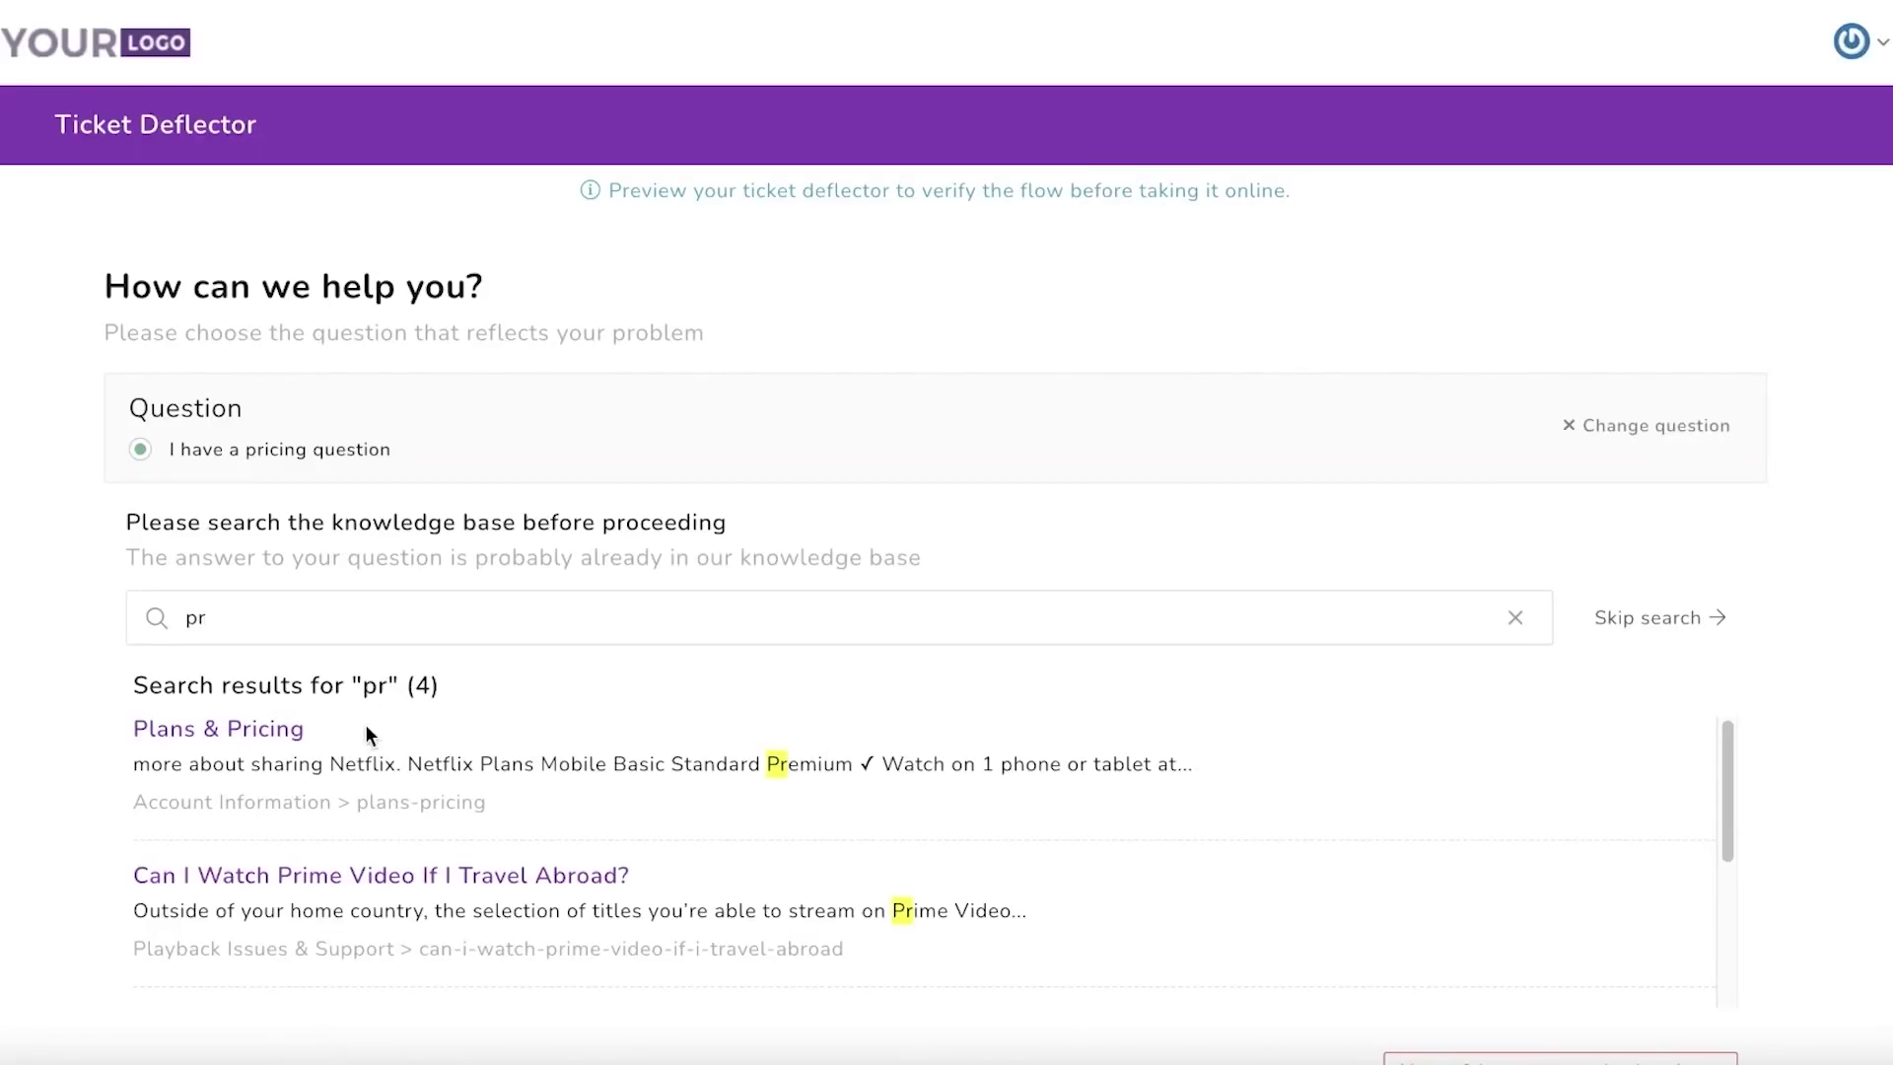
{"action": "left_click", "coordinate": [173, 734]}
{"action": "scroll", "coordinate": [1583, 507], "scroll_direction": "down", "scroll_amount": 10}
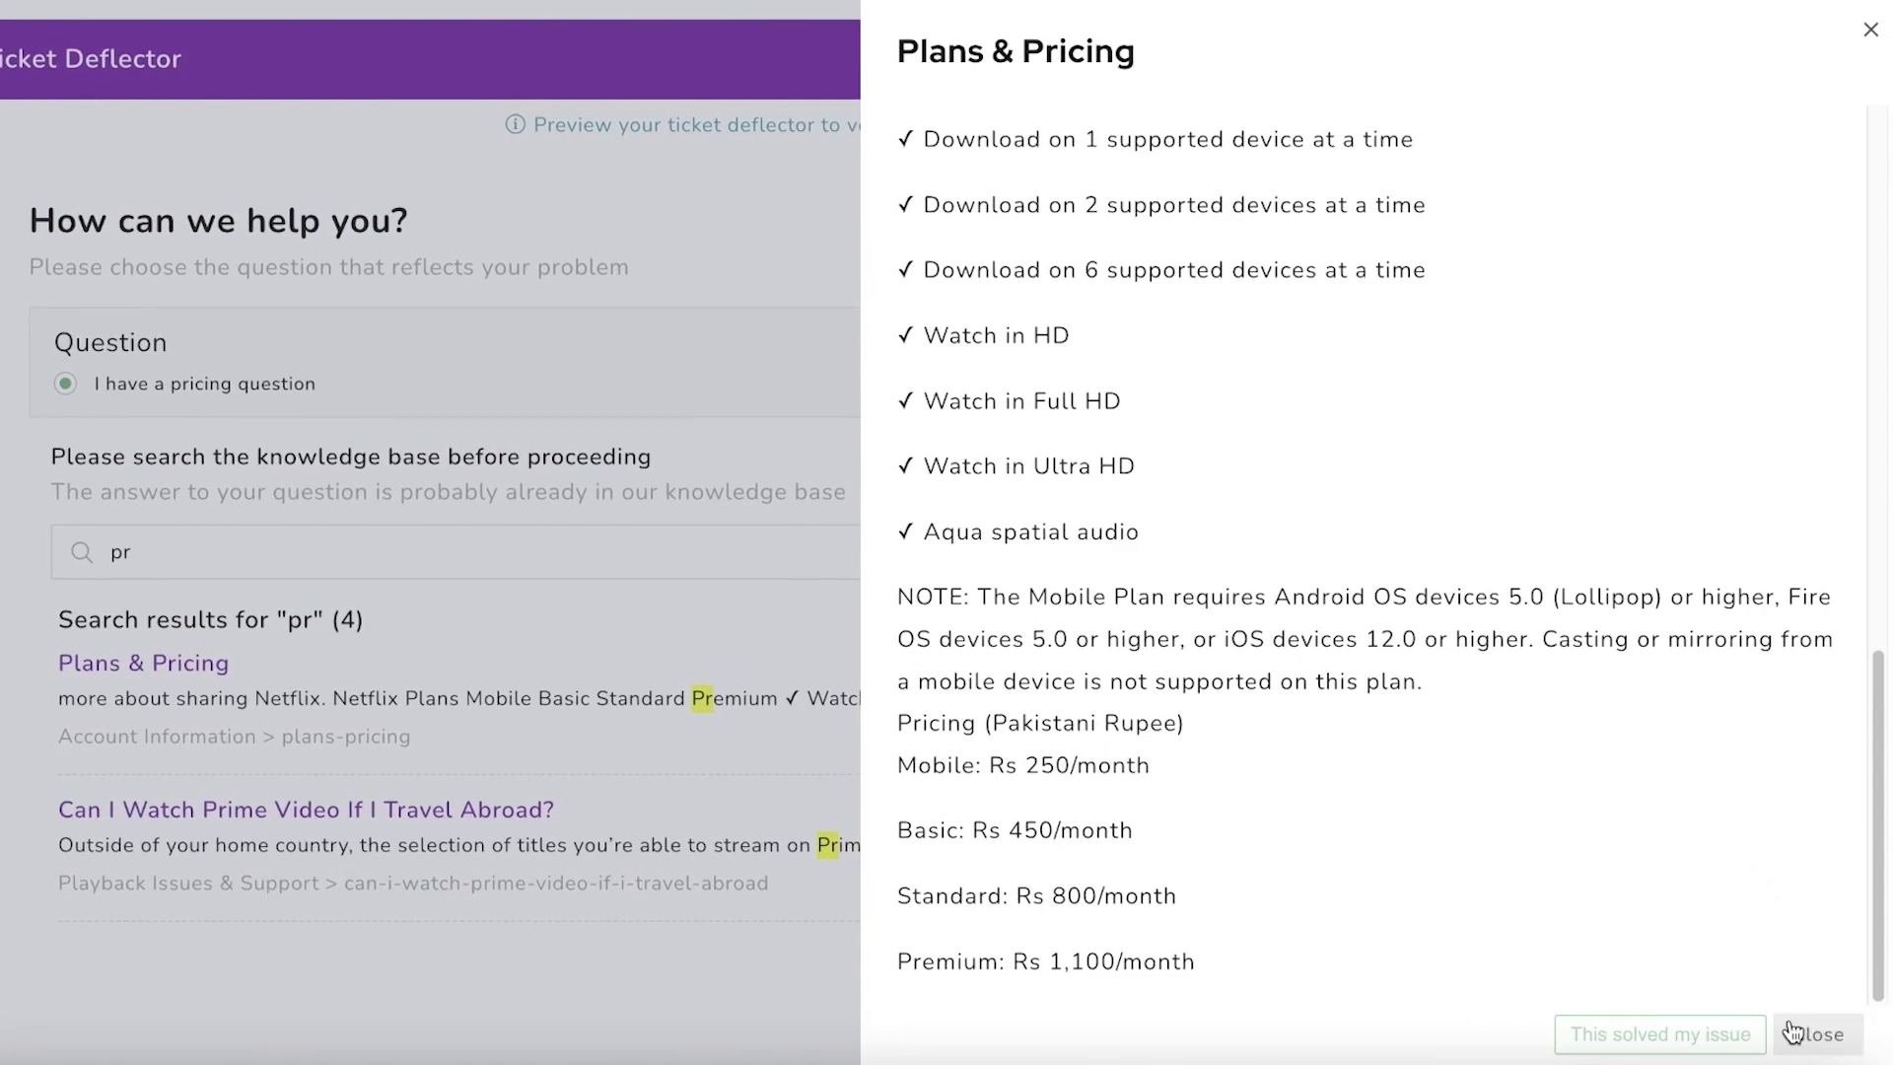
{"action": "left_click", "coordinate": [1870, 30]}
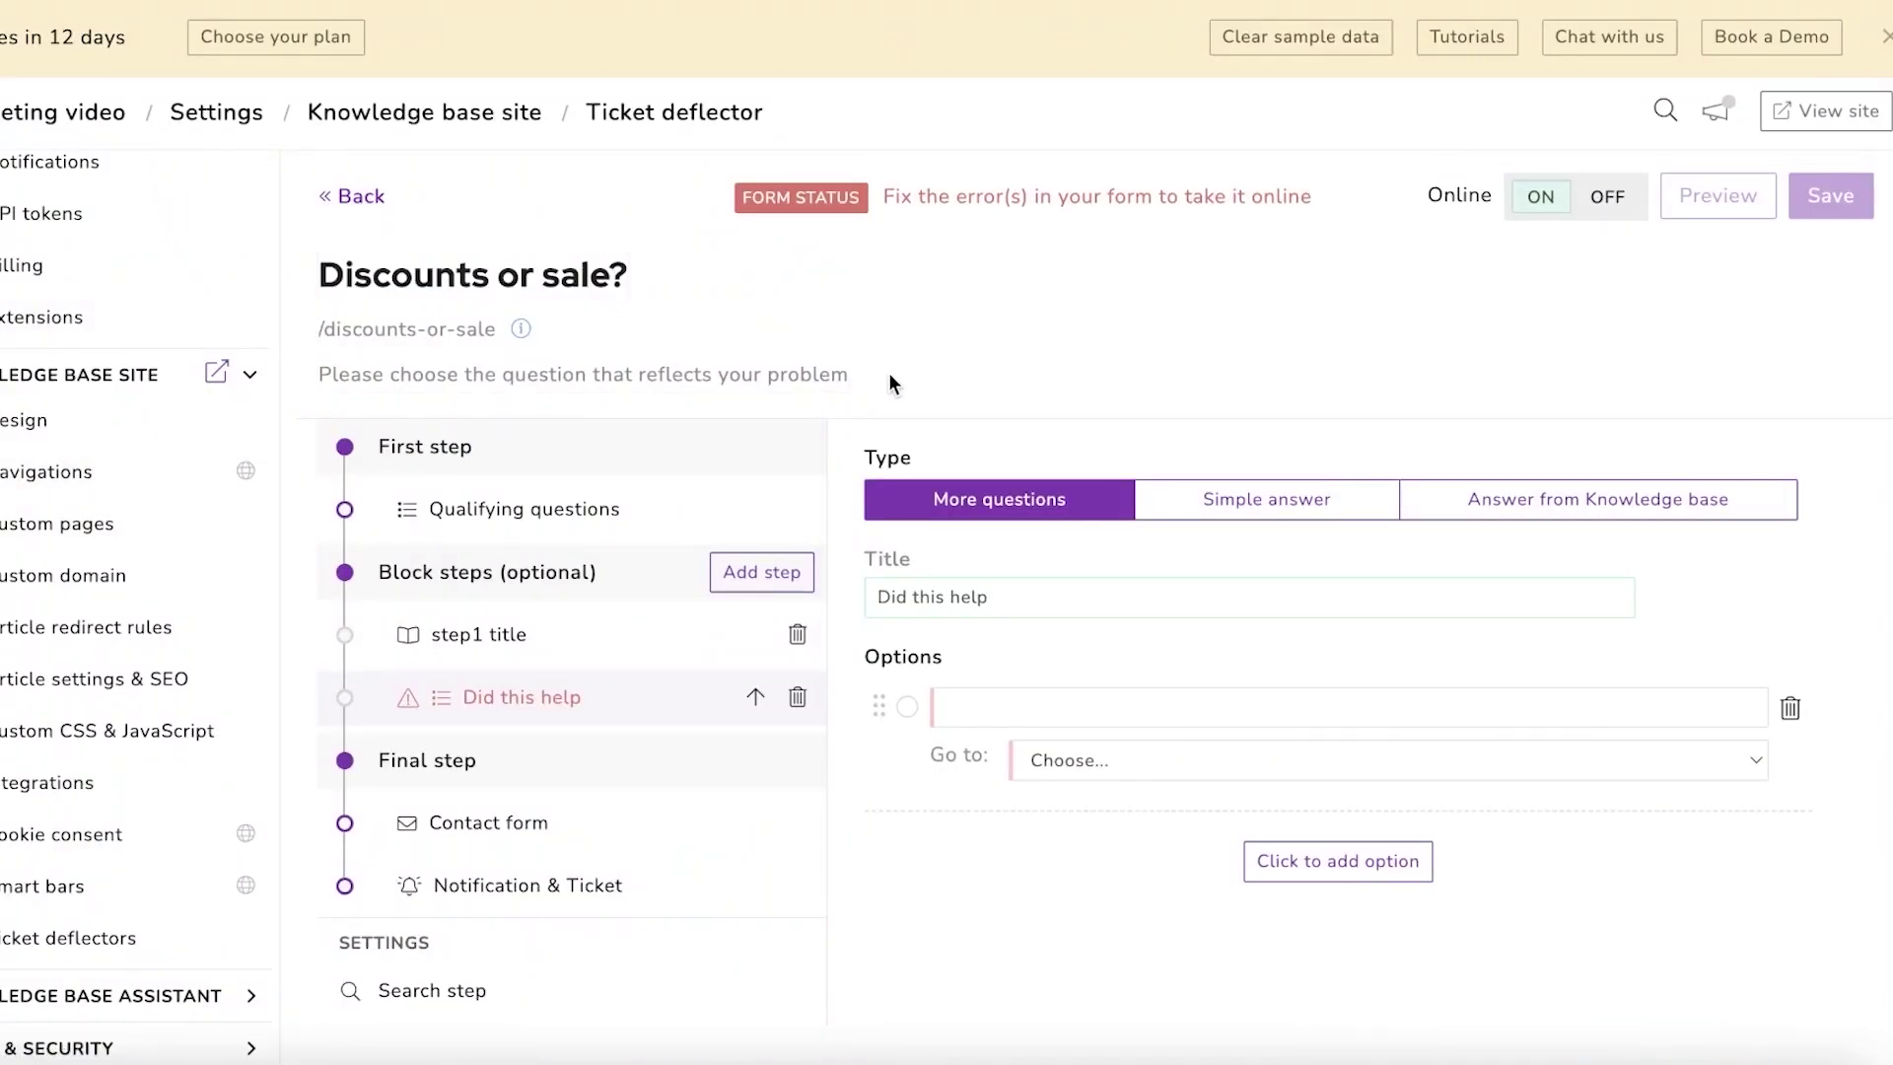
Step: Set the "Yes" option of the "Did this article help?" block step to go to the Contact form
{"action": "scroll", "coordinate": [611, 554], "scroll_direction": "down", "scroll_amount": 1}
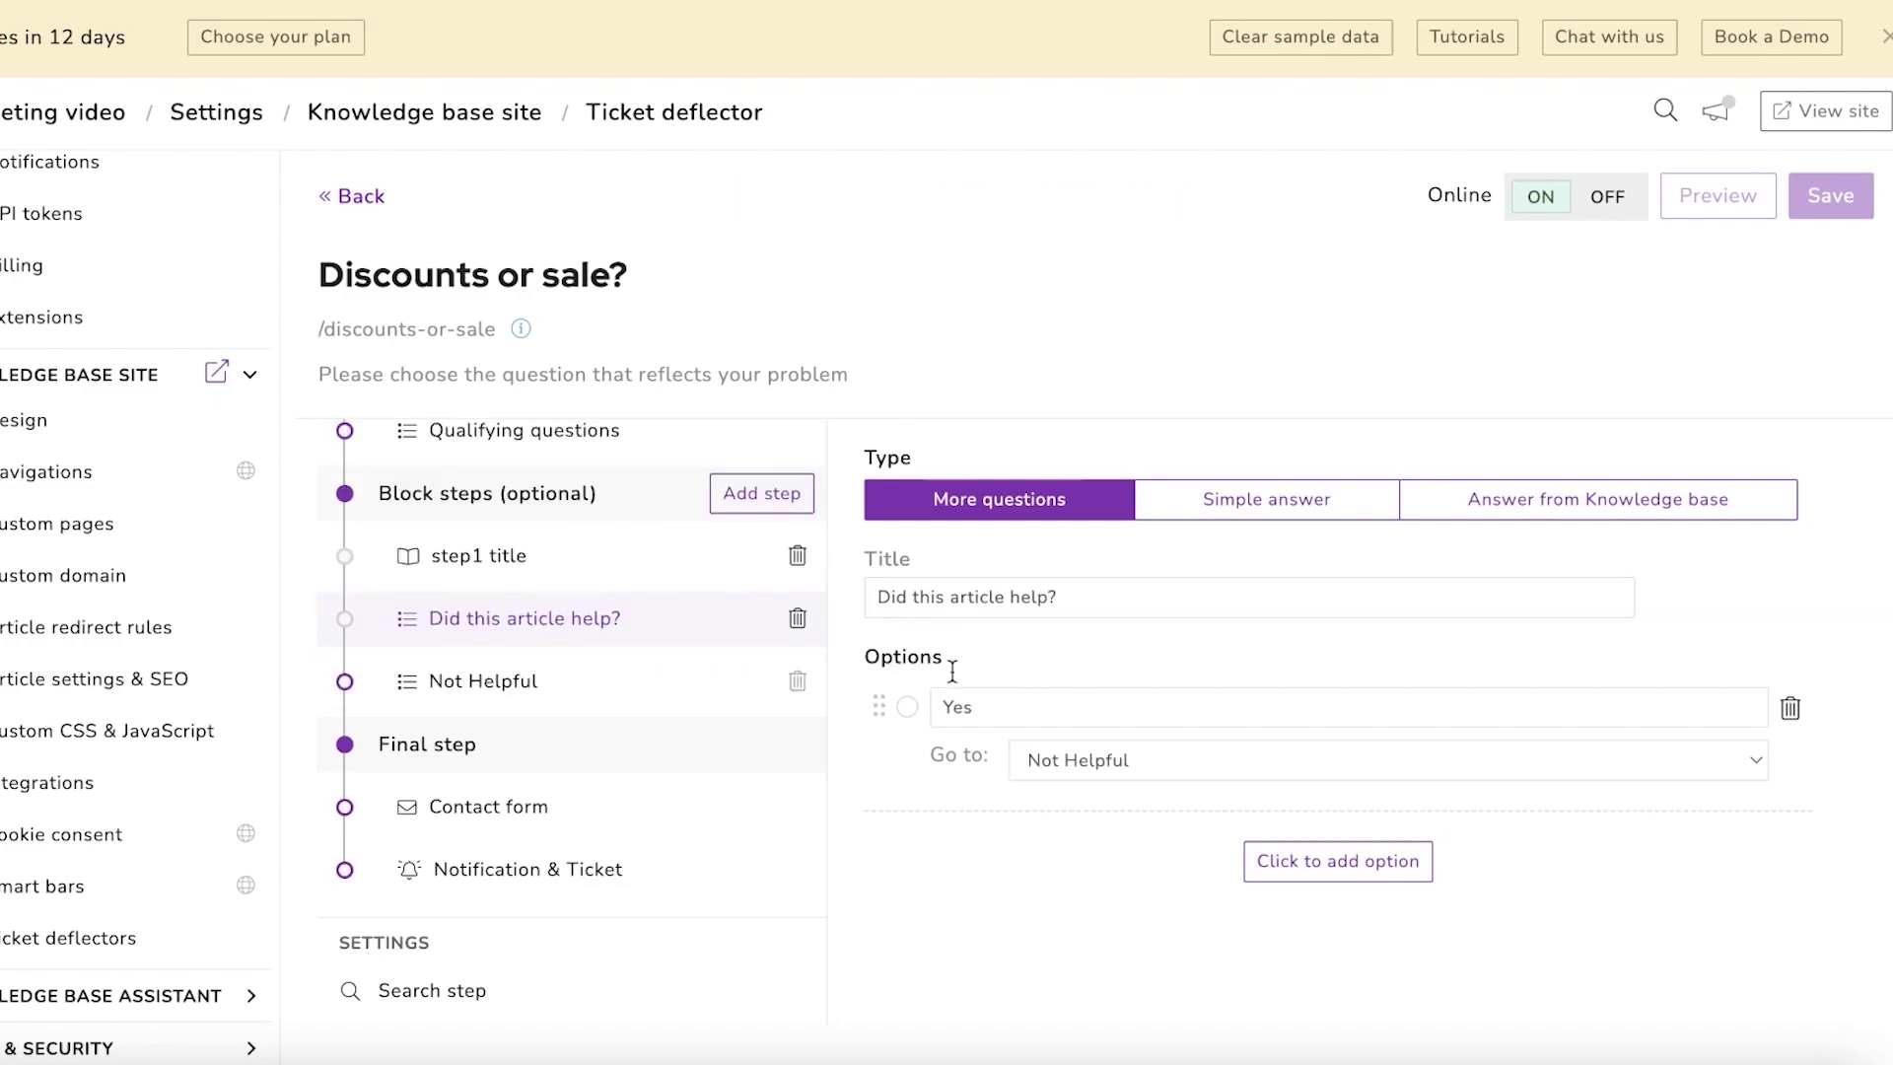
{"action": "left_click", "coordinate": [1086, 754]}
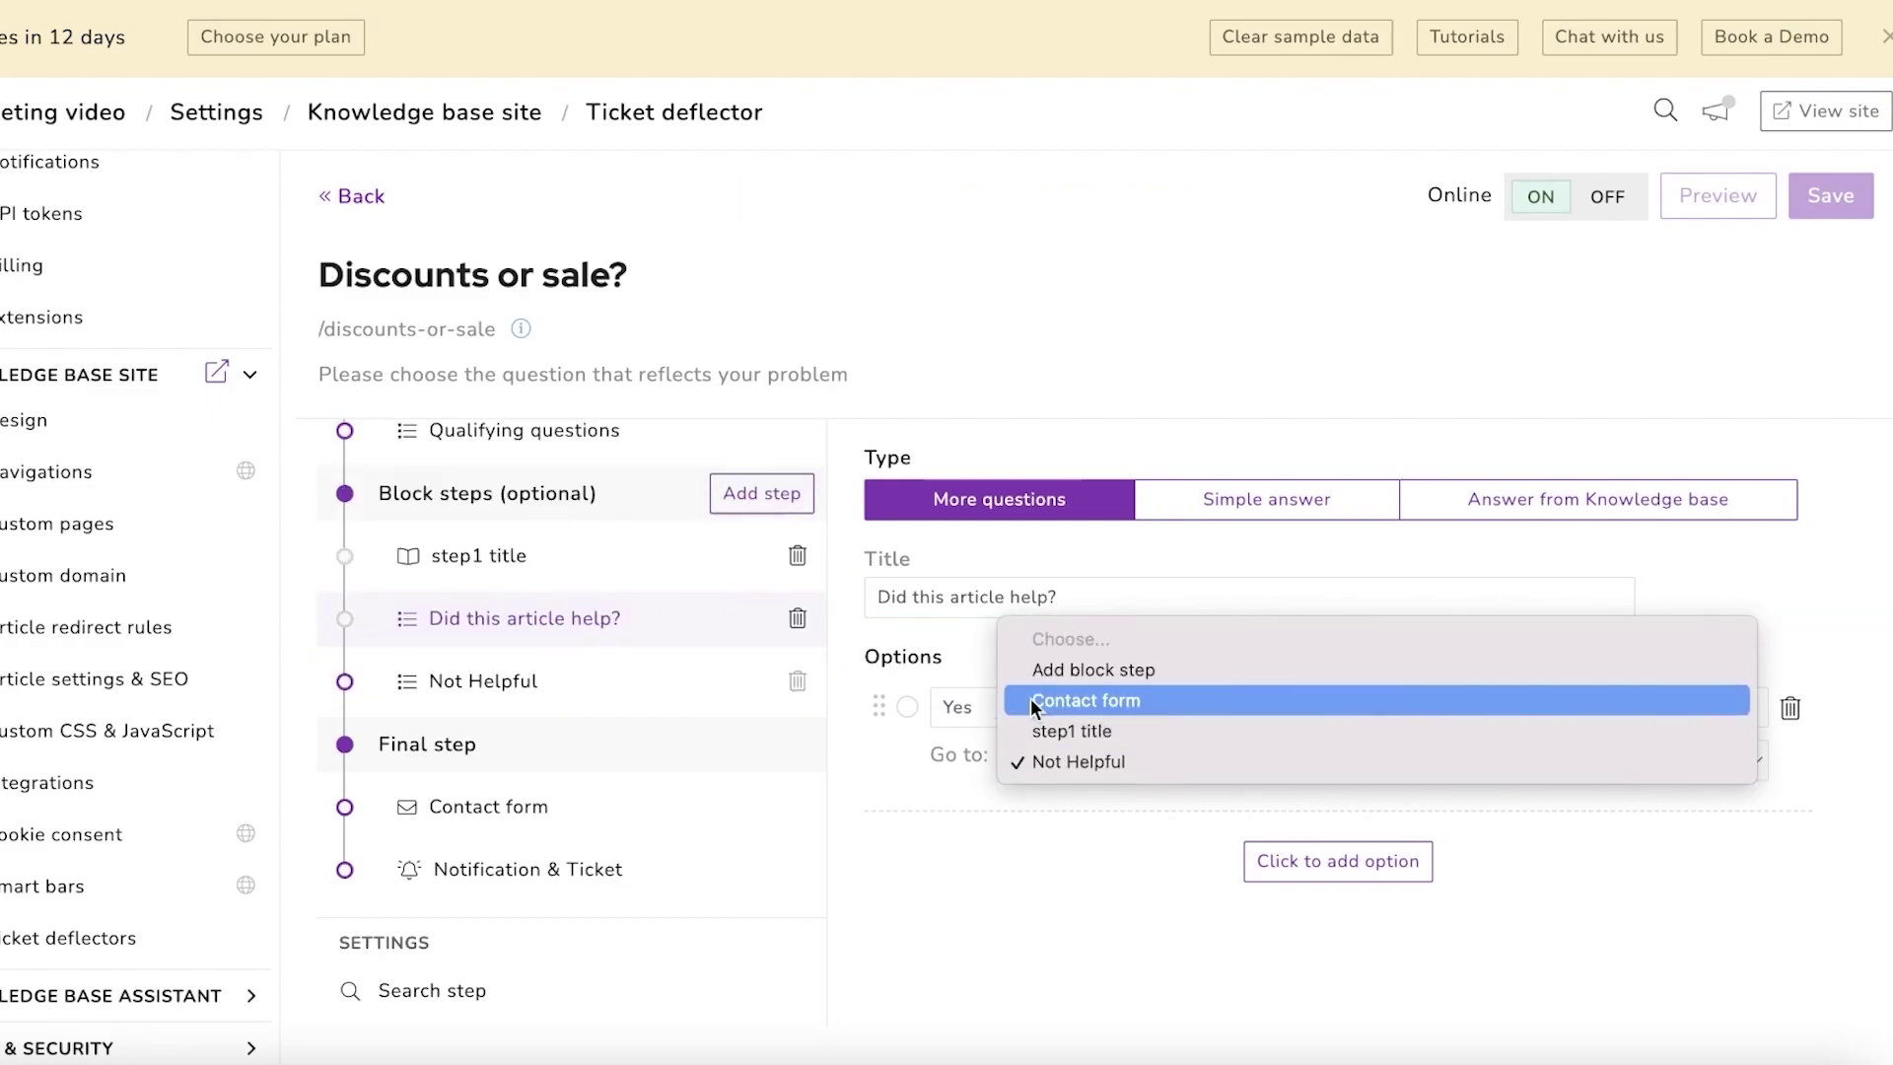
{"action": "left_click", "coordinate": [1065, 700]}
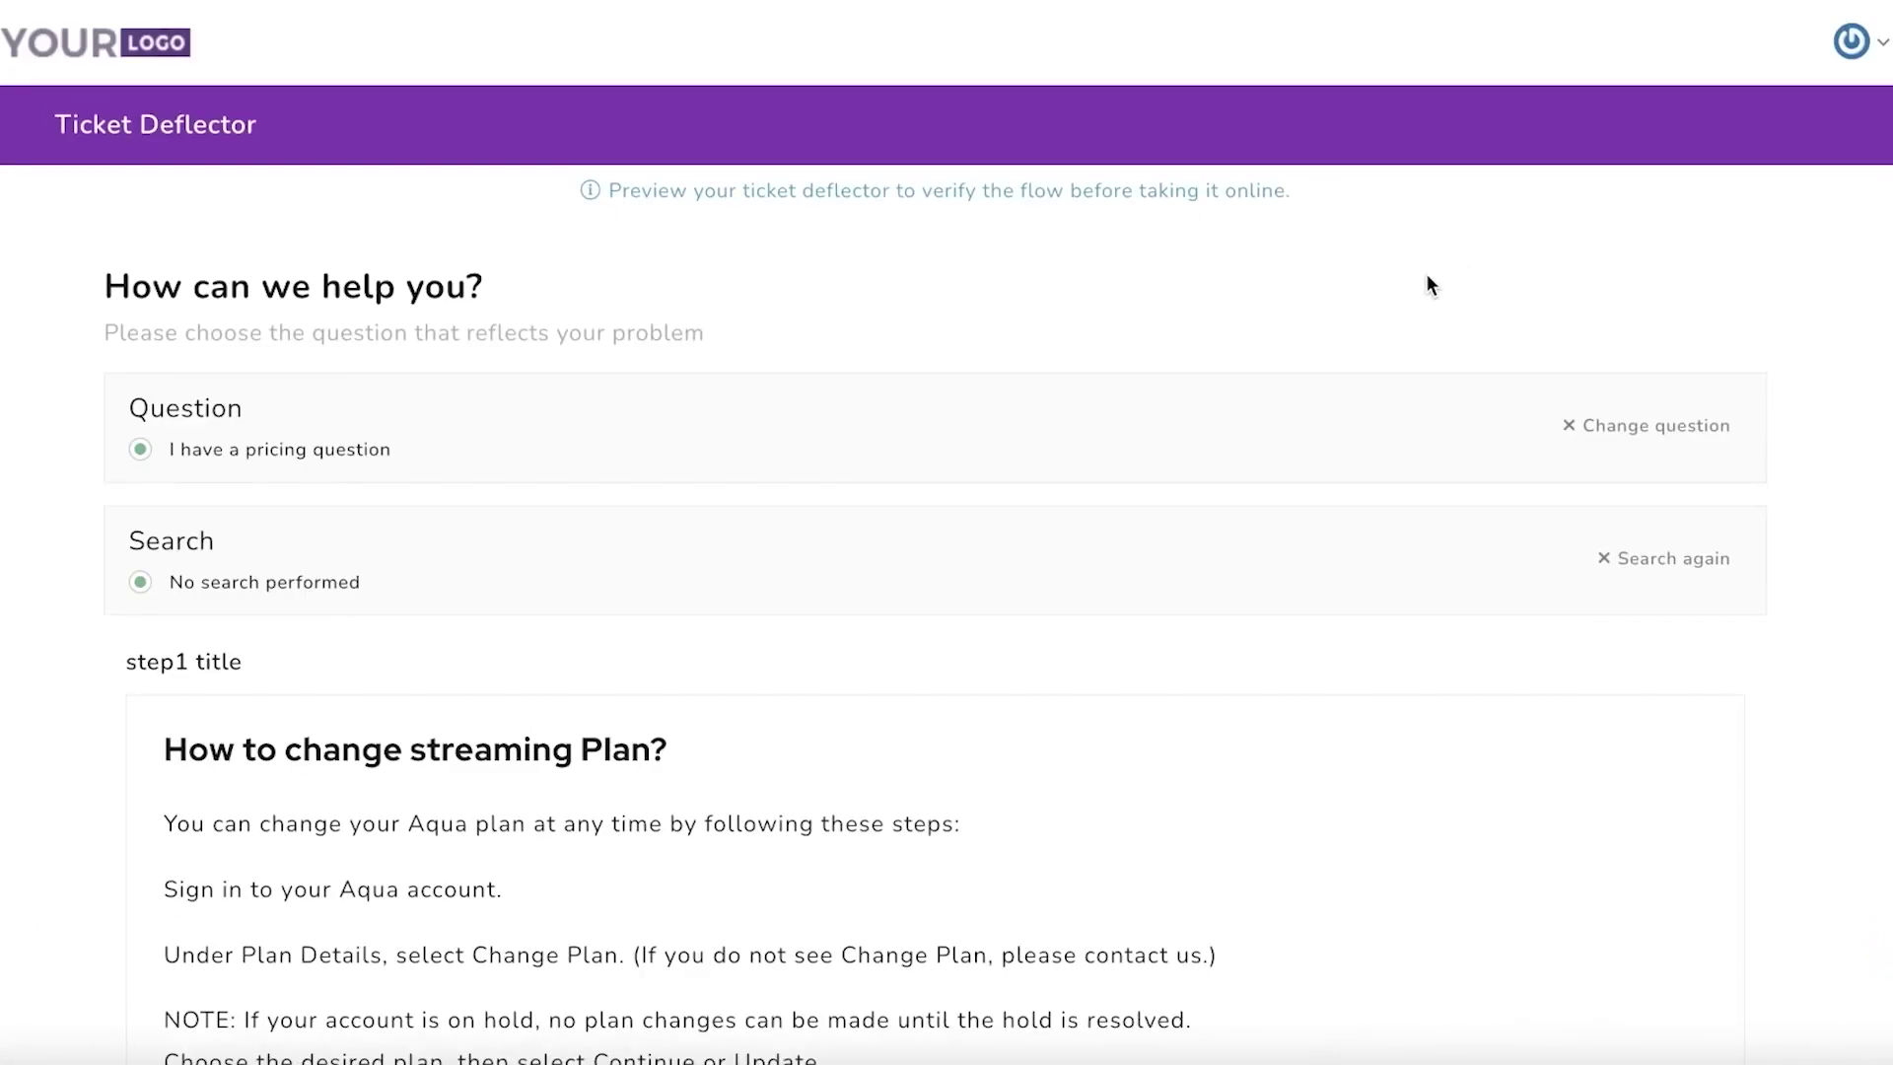
Step: Review the "How to change streaming Plan?" answer in the preview, mark it as not helpful, and leave the "Discounts or sale?" deflector without saving
{"action": "scroll", "coordinate": [1427, 285], "scroll_direction": "down", "scroll_amount": 6}
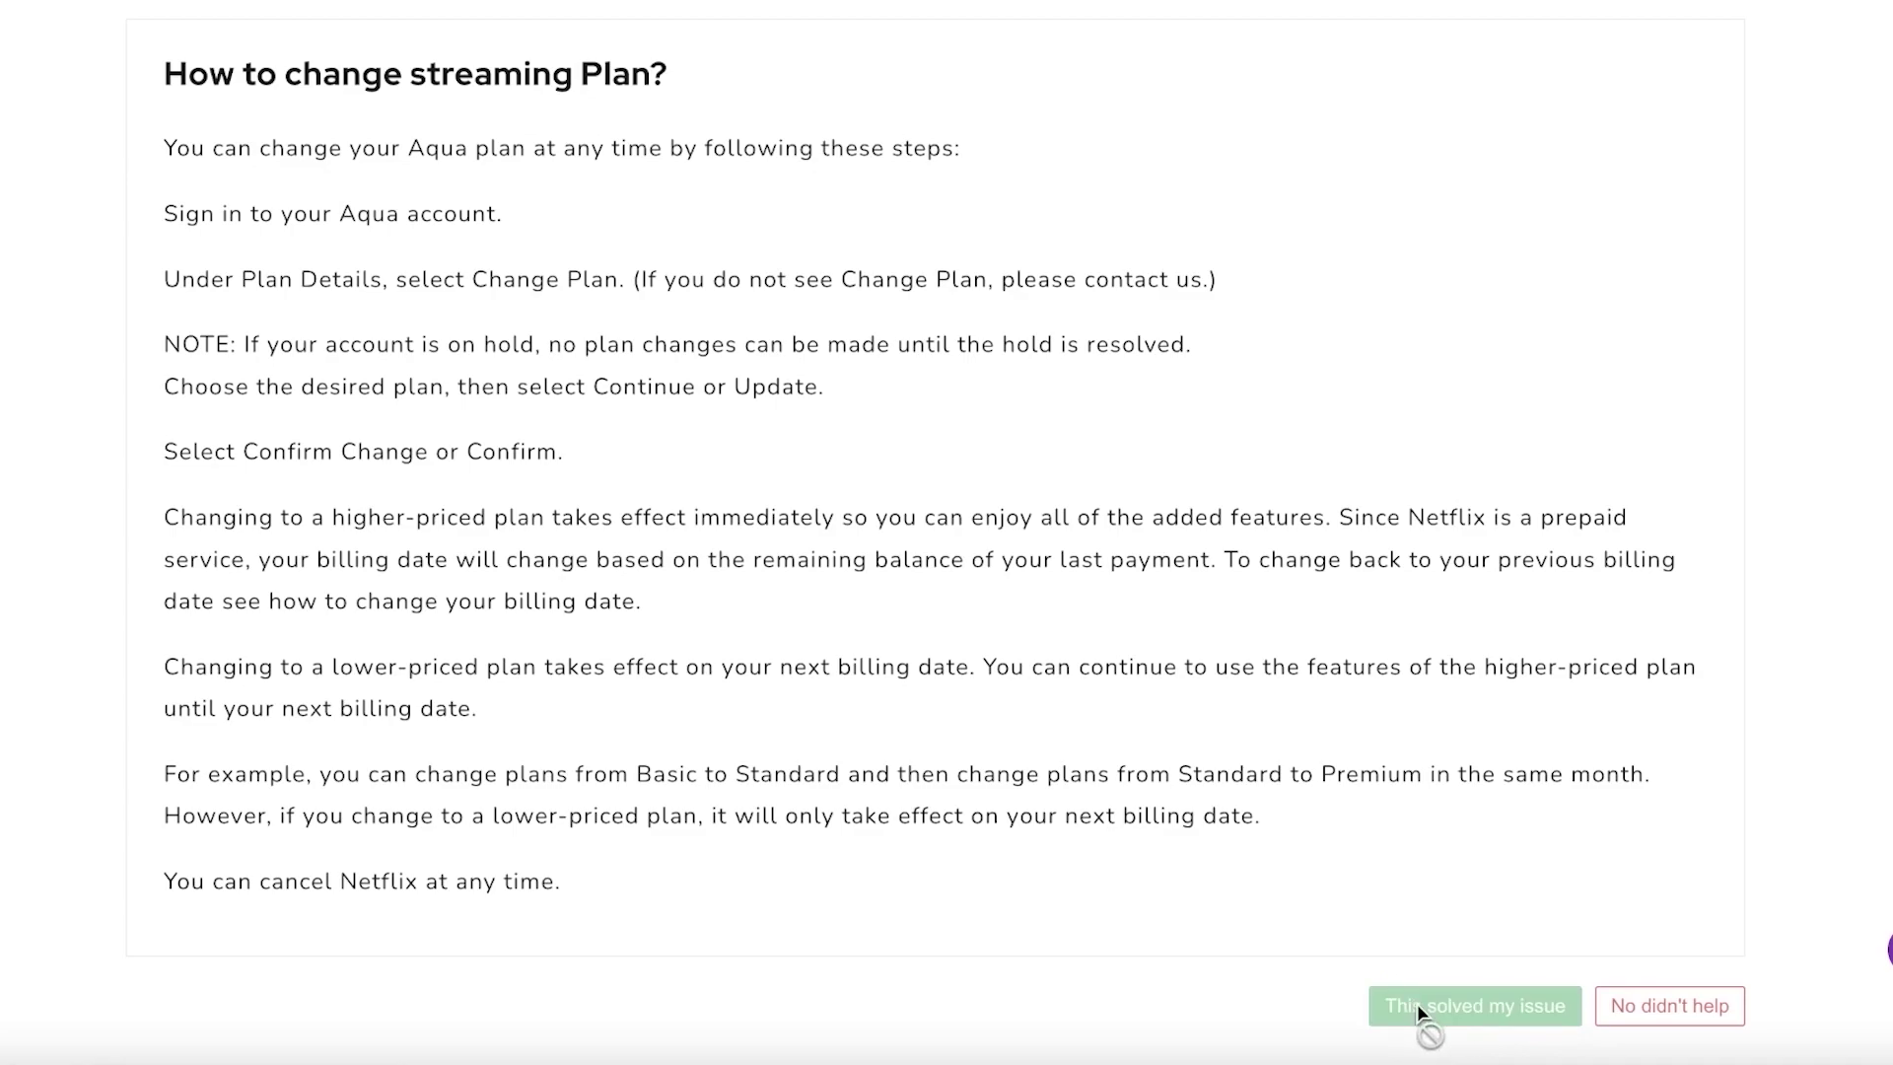
{"action": "left_click", "coordinate": [1707, 1006]}
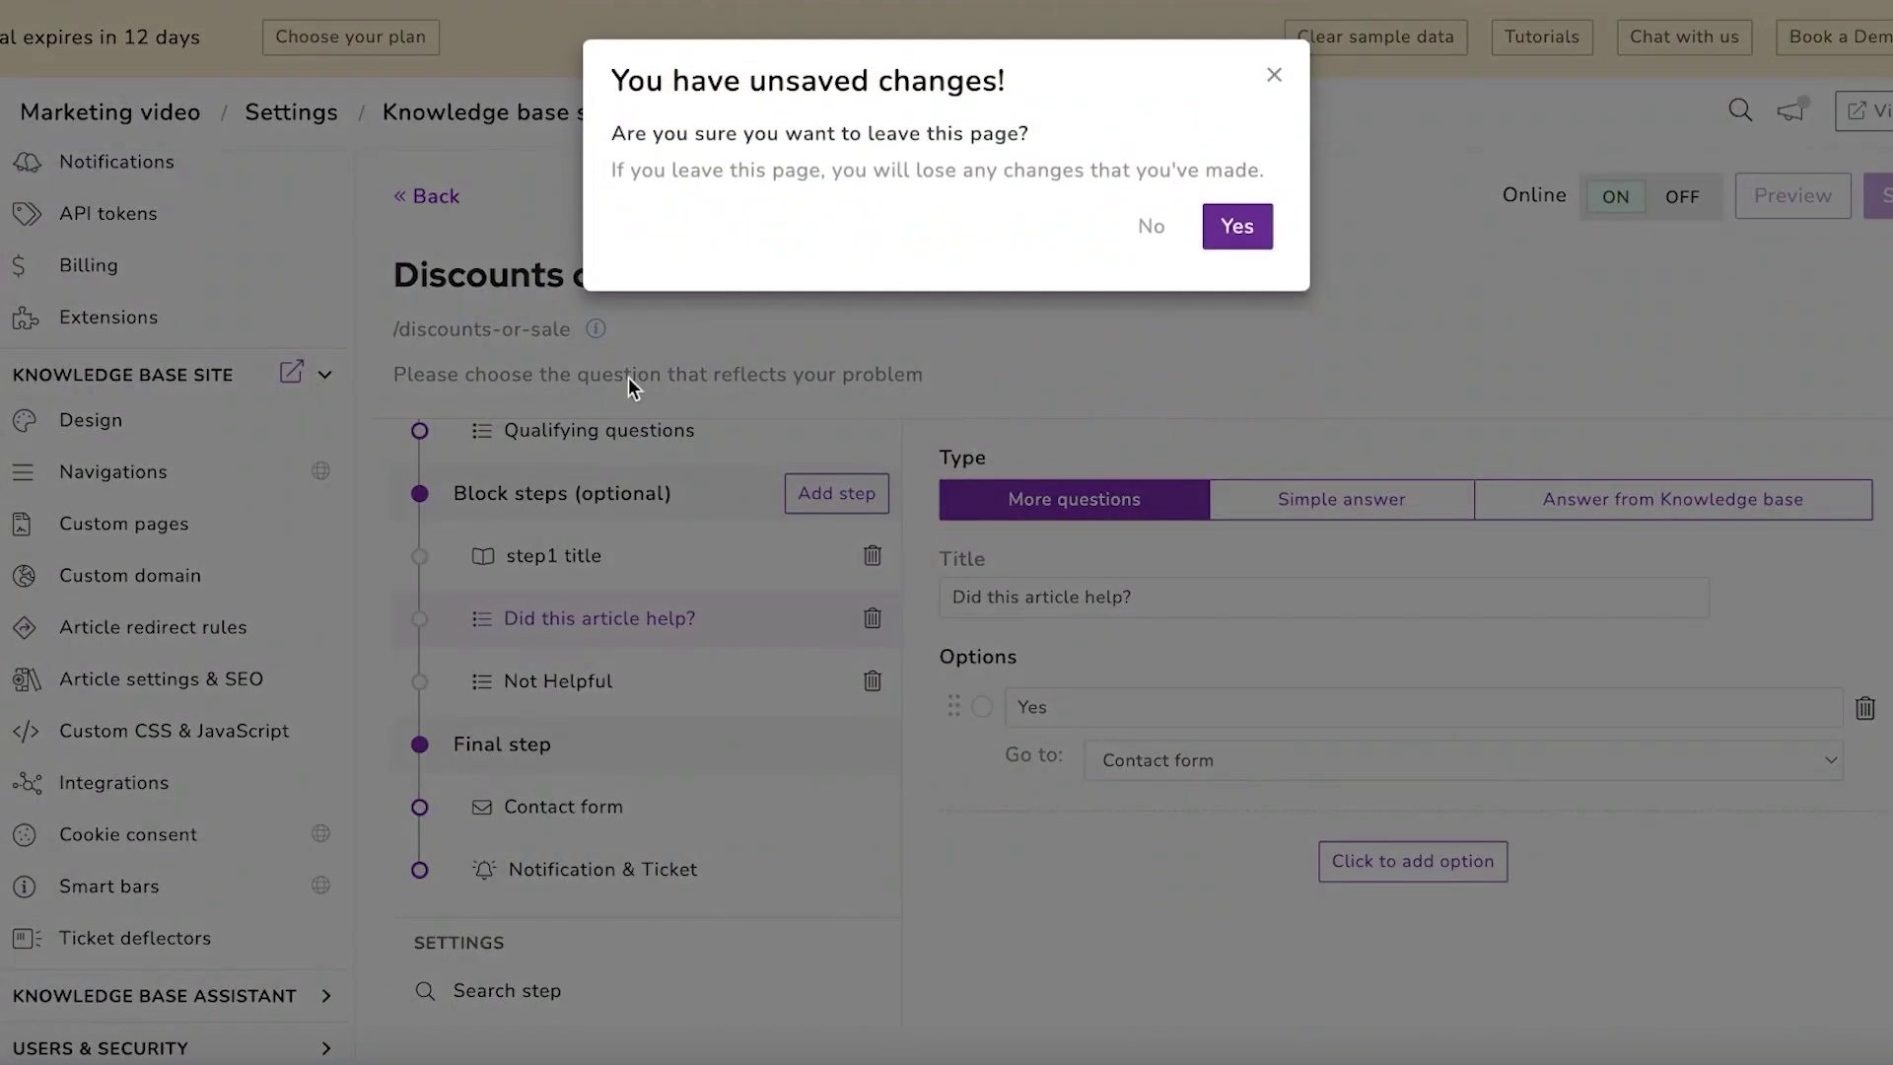
{"action": "left_click", "coordinate": [1237, 225]}
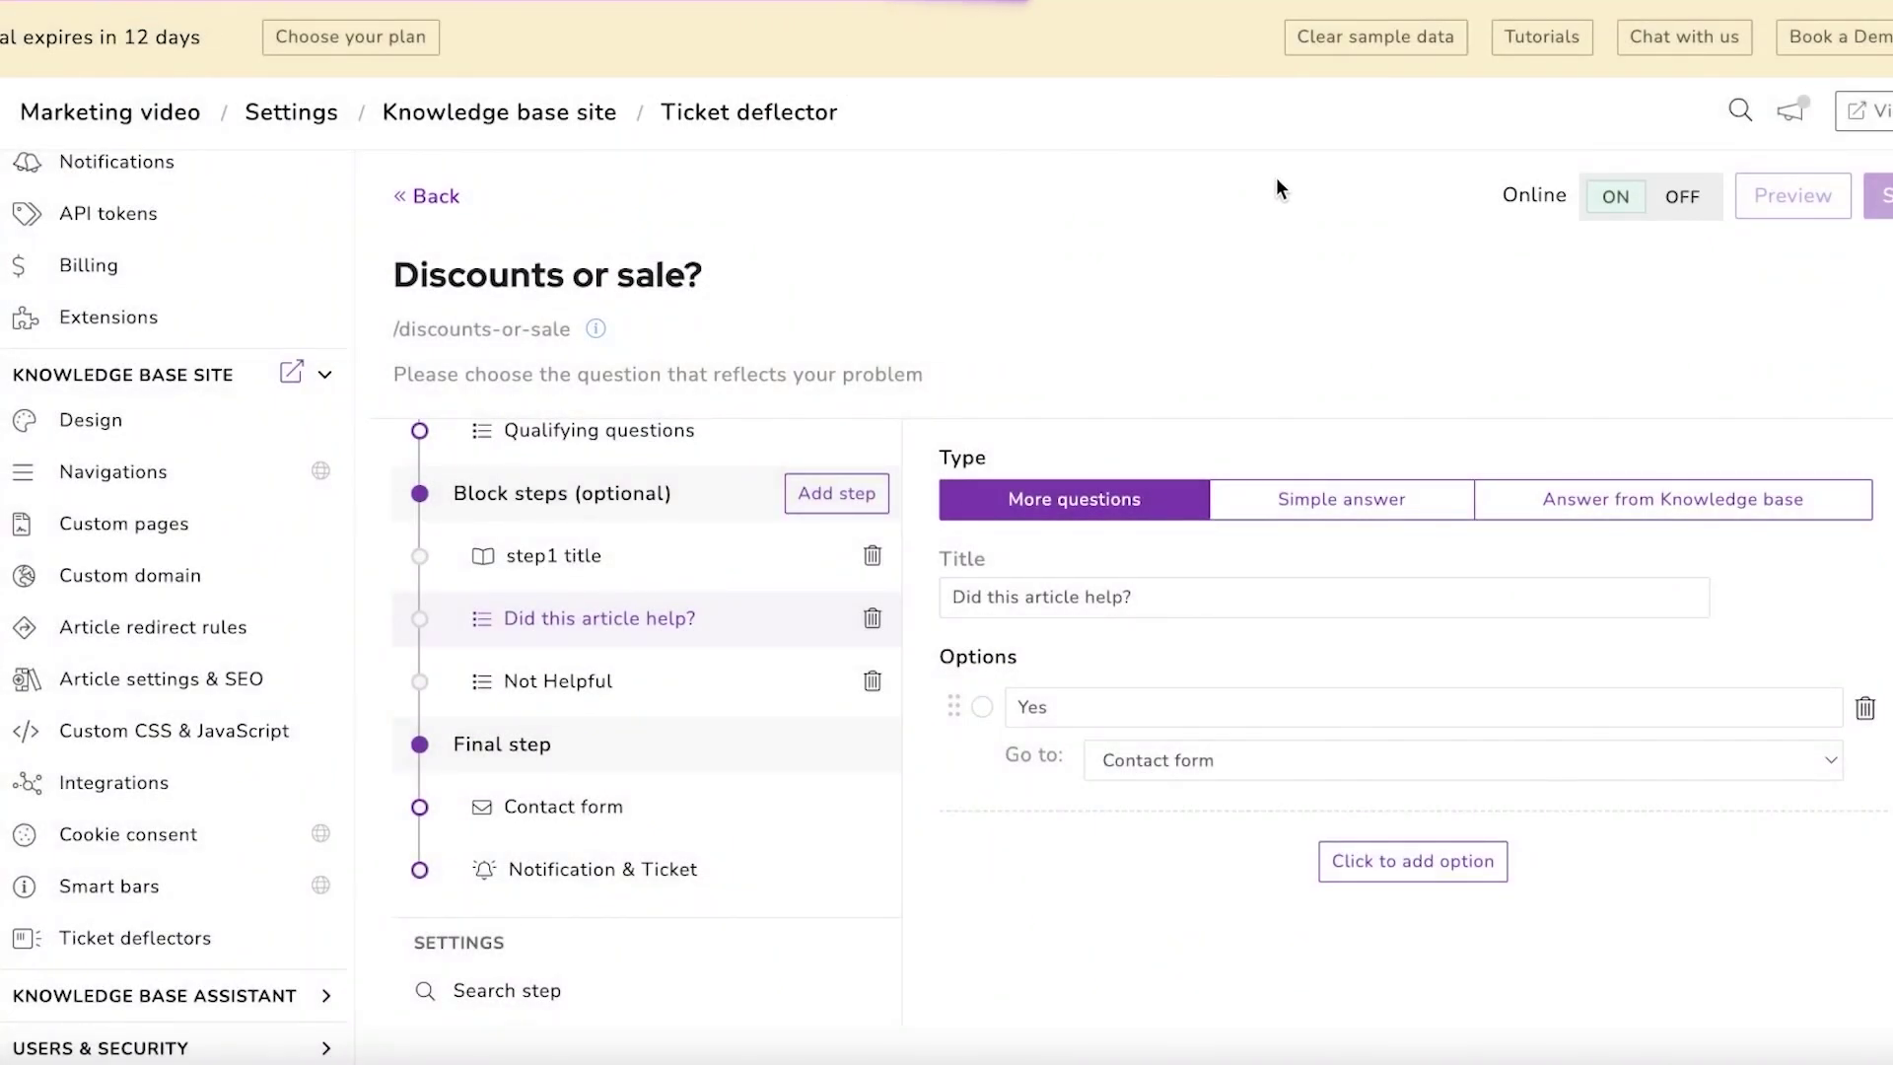